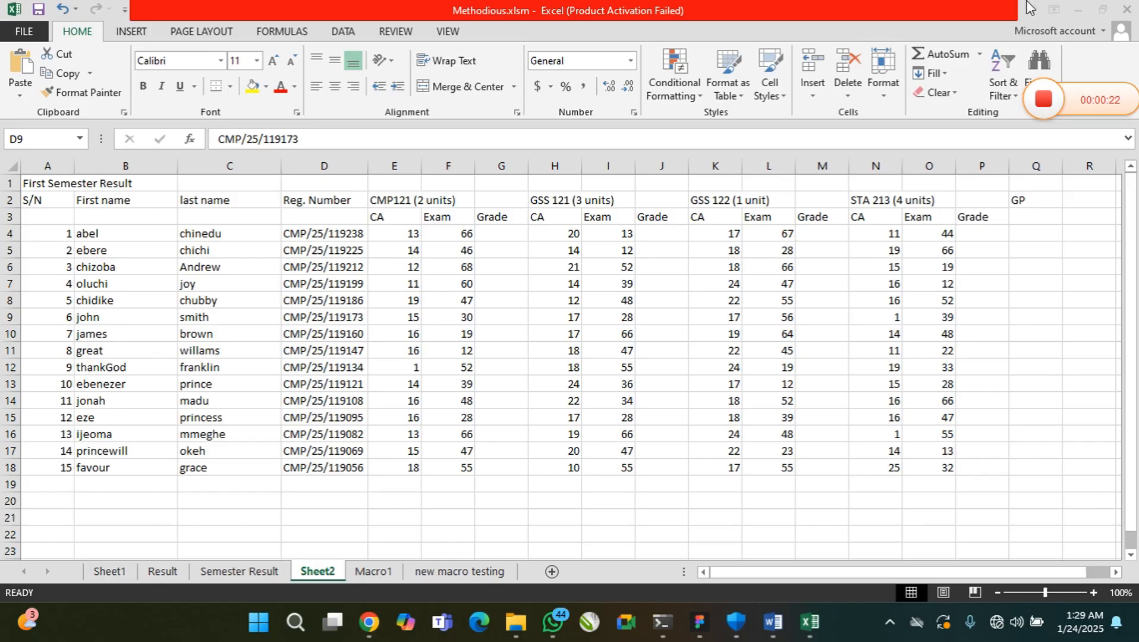
pyautogui.click(455, 34)
pyautogui.click(834, 95)
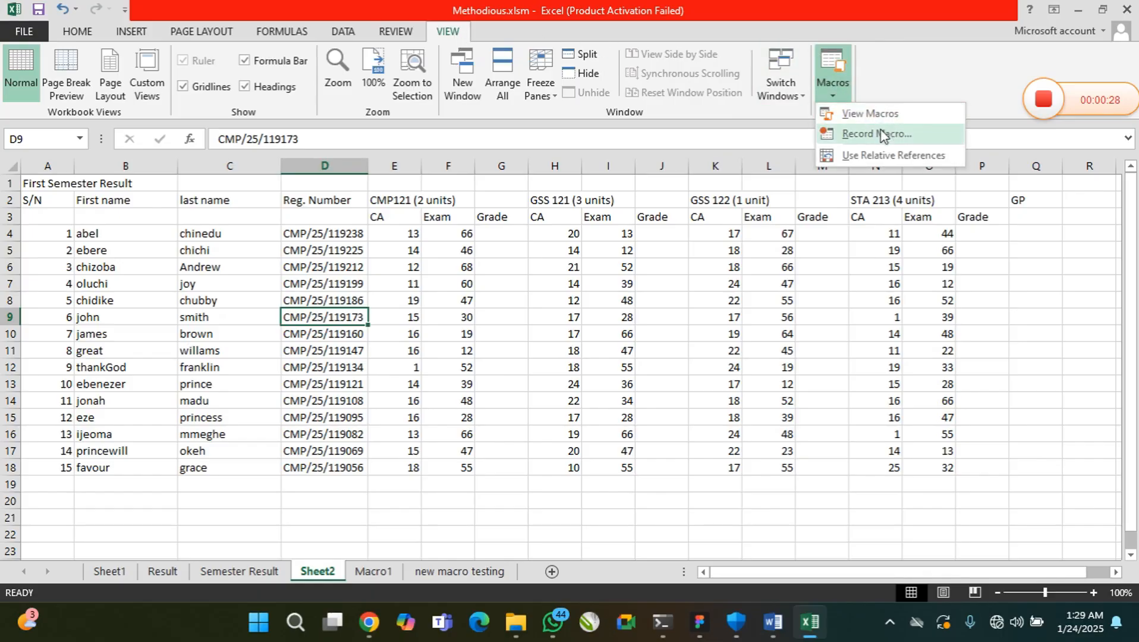
pyautogui.click(885, 76)
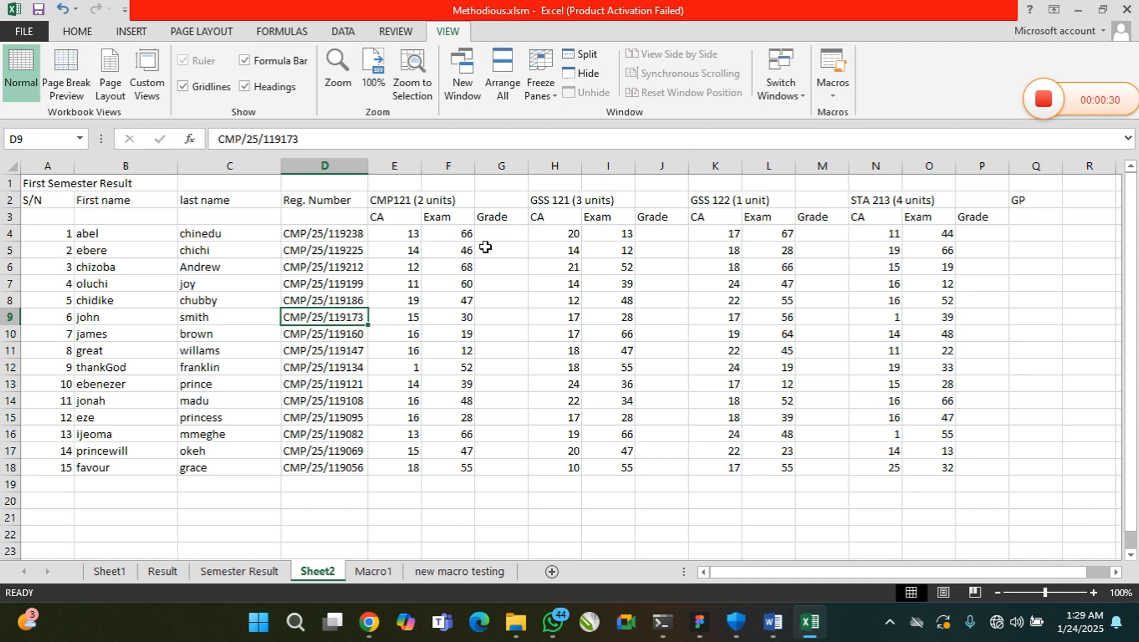
# Open the VBA code module of Sheet2 and select that sheet in the project tree
pyautogui.rightClick(324, 572)
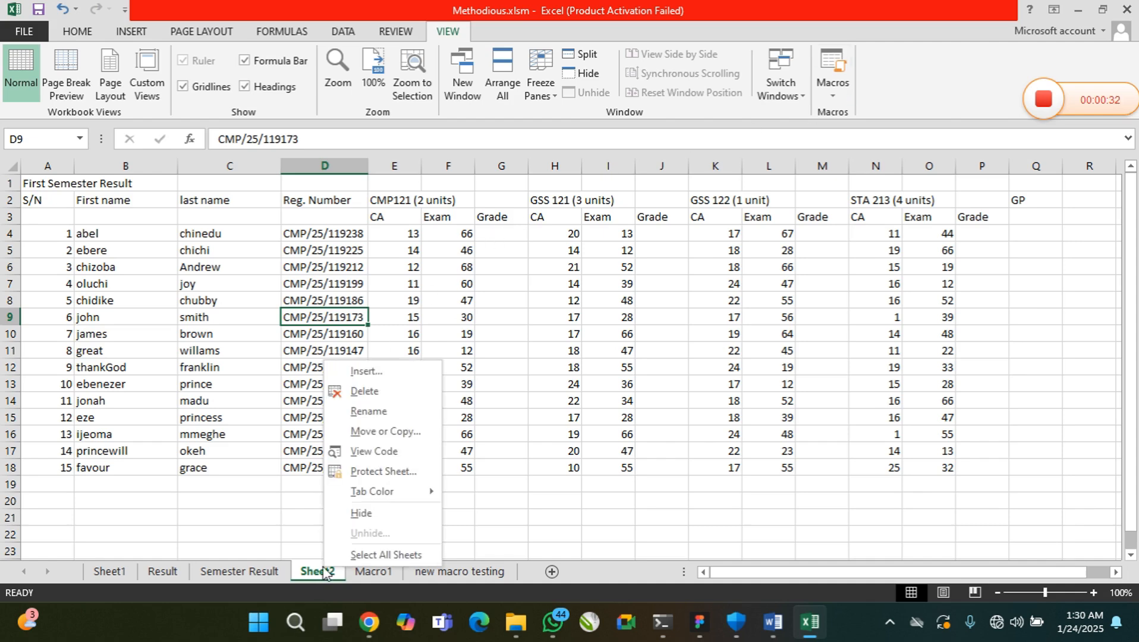
pyautogui.click(376, 452)
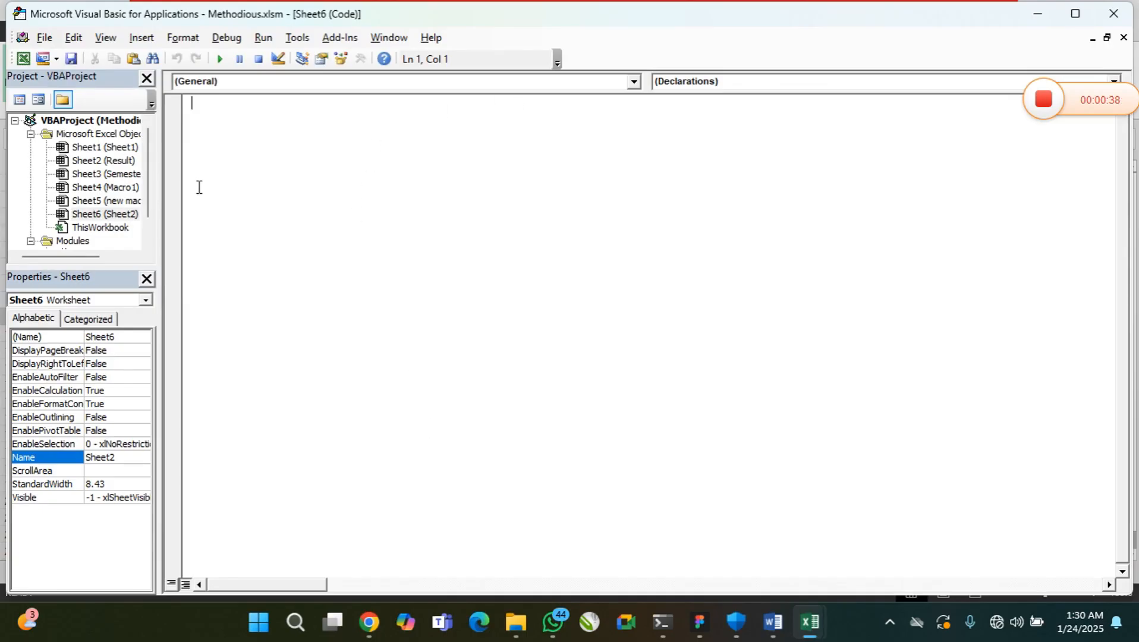
pyautogui.click(116, 215)
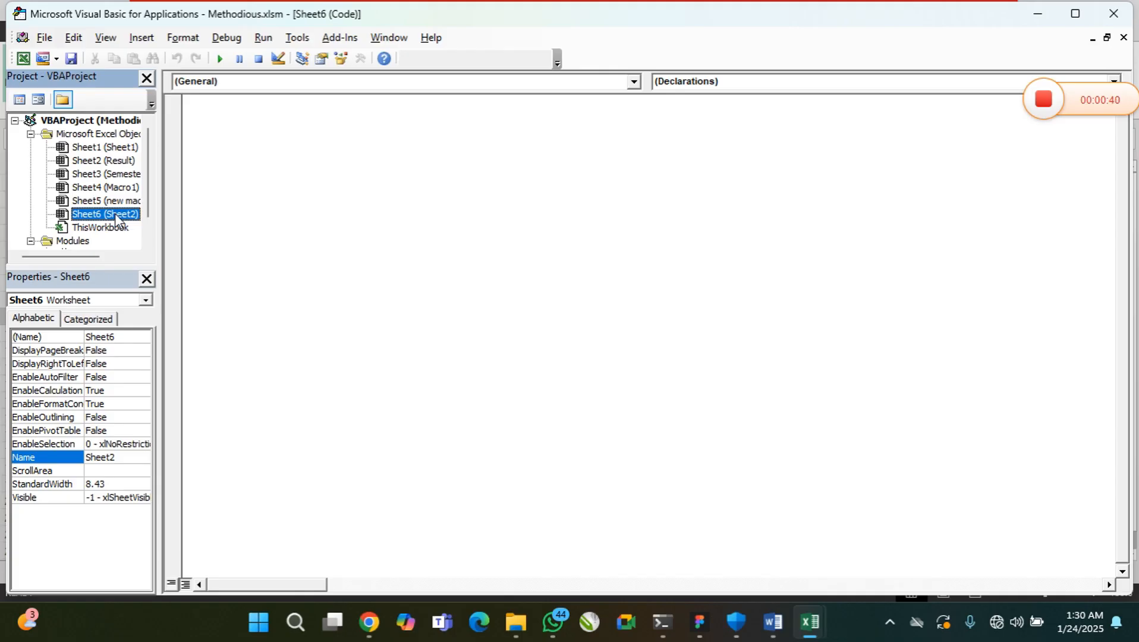
pyautogui.click(117, 229)
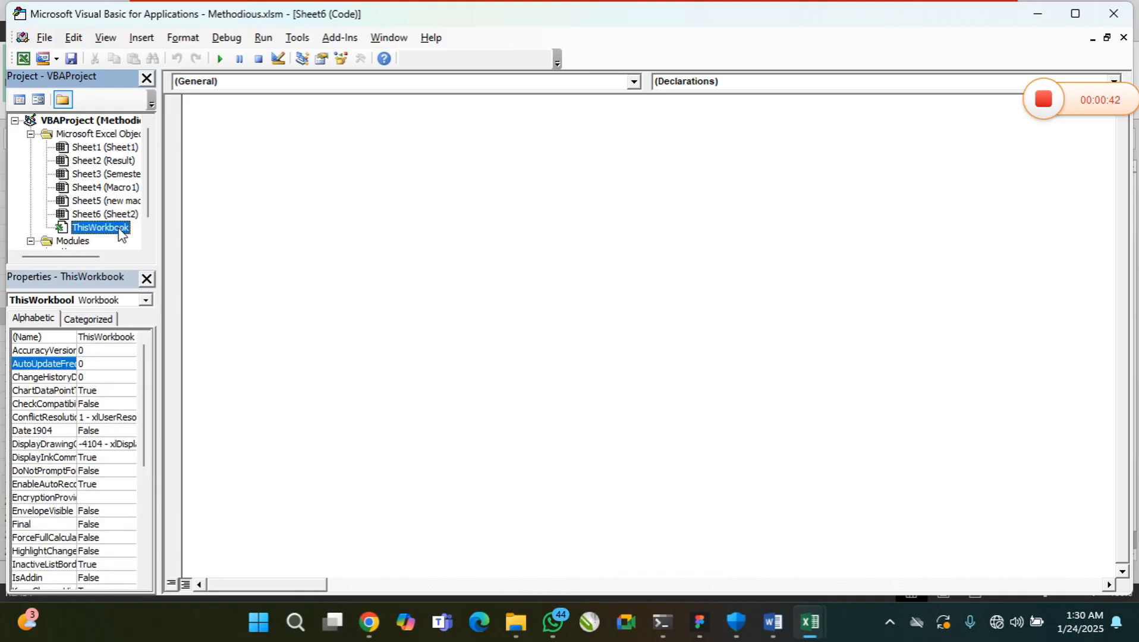
pyautogui.click(118, 215)
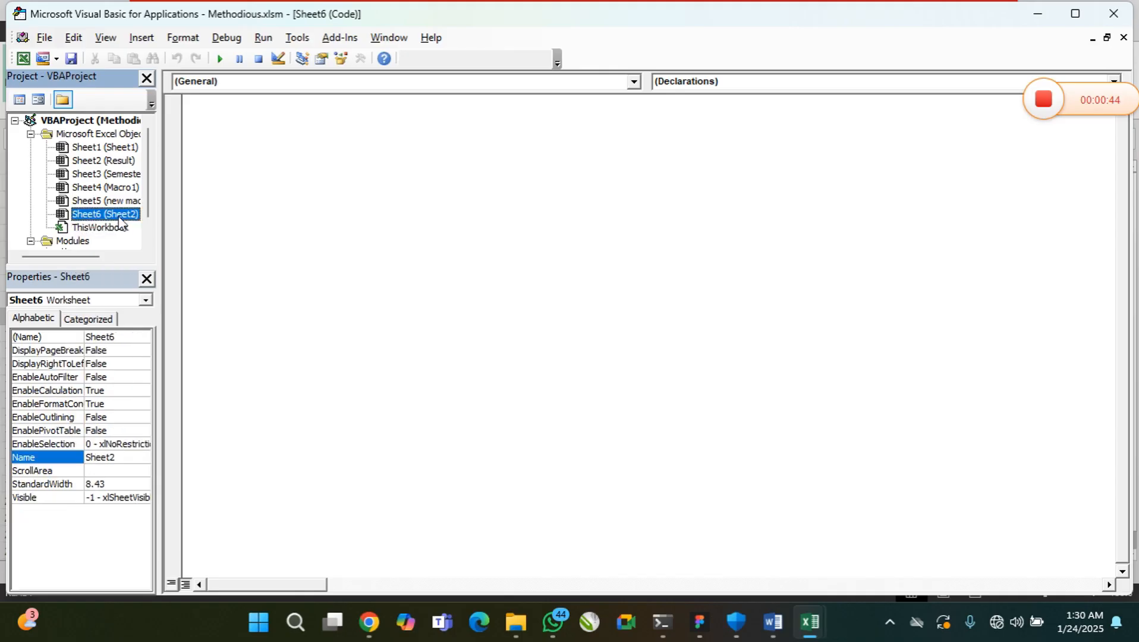
# Insert an empty Worksheet SelectionChange event procedure in Sheet2's code module, and return to the worksheet
pyautogui.click(633, 82)
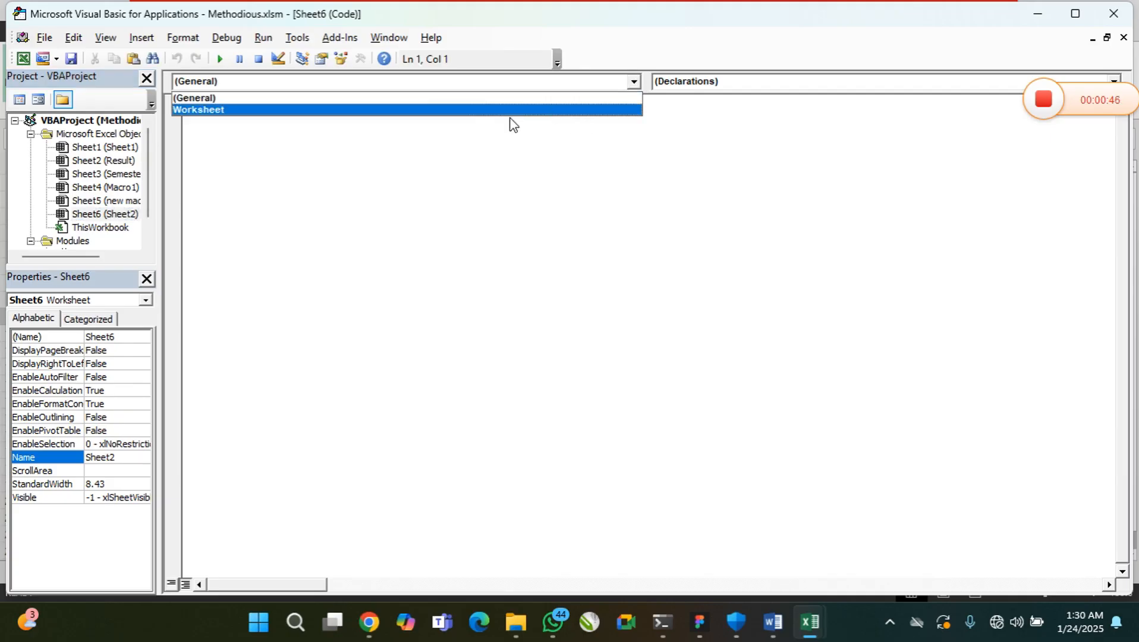
pyautogui.click(489, 120)
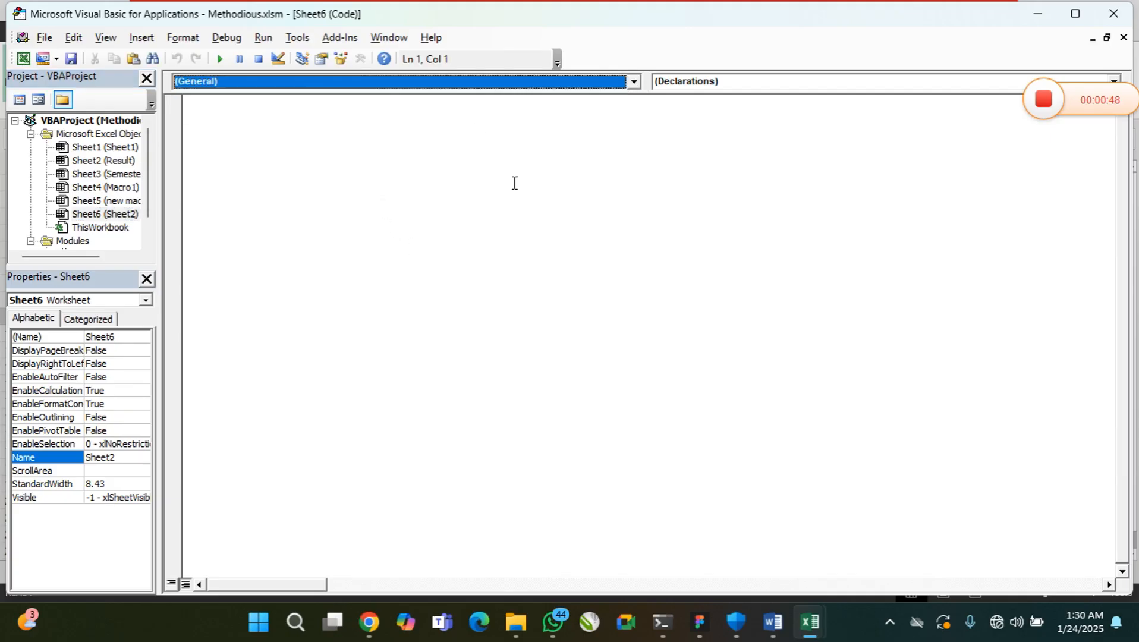
pyautogui.click(634, 82)
pyautogui.click(559, 118)
pyautogui.click(609, 85)
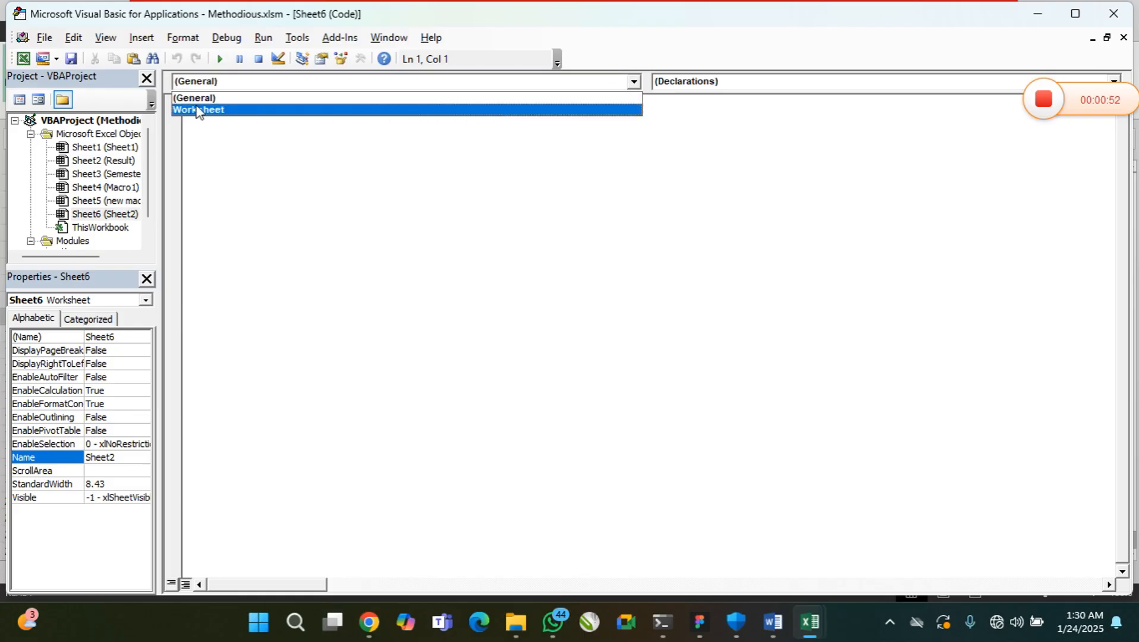
pyautogui.click(198, 111)
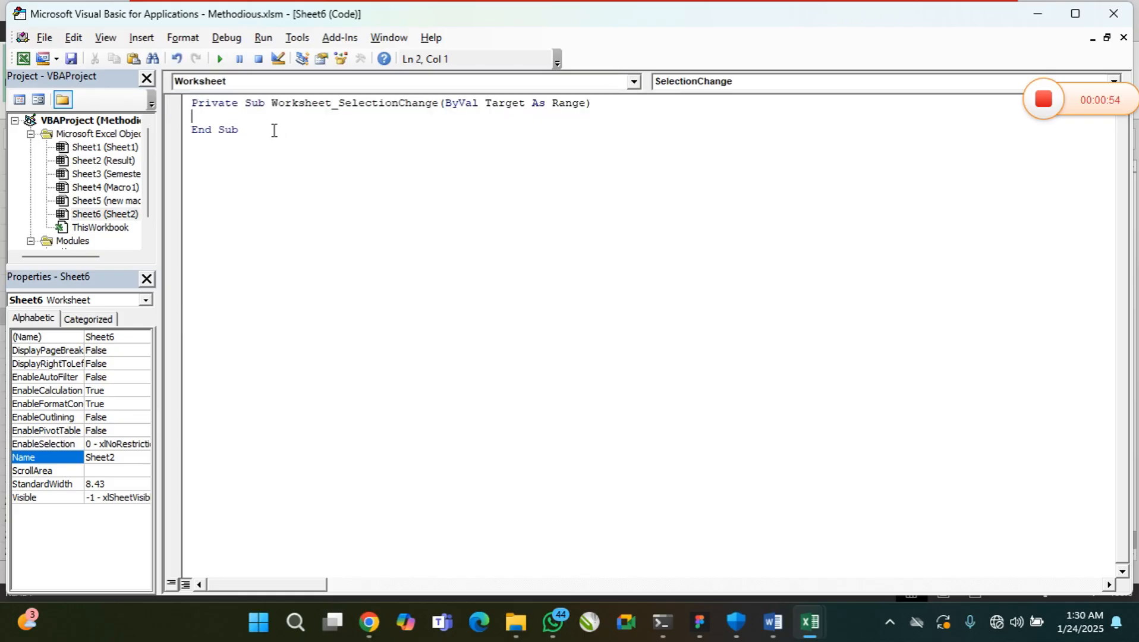
pyautogui.moveTo(355, 104); pyautogui.dragTo(485, 105)
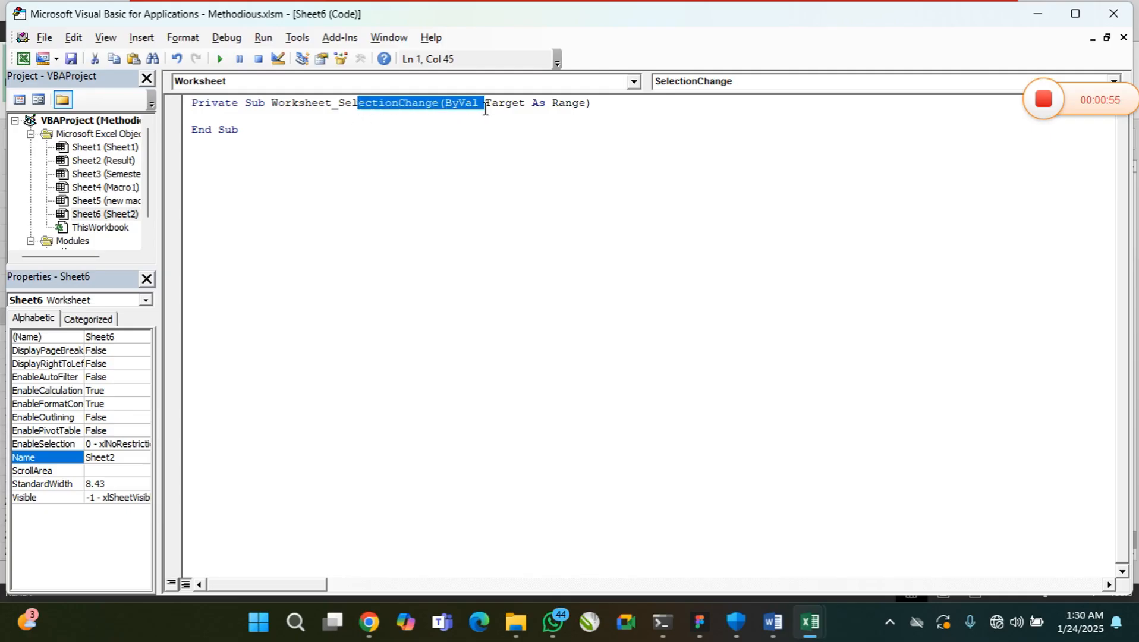
pyautogui.click(268, 118)
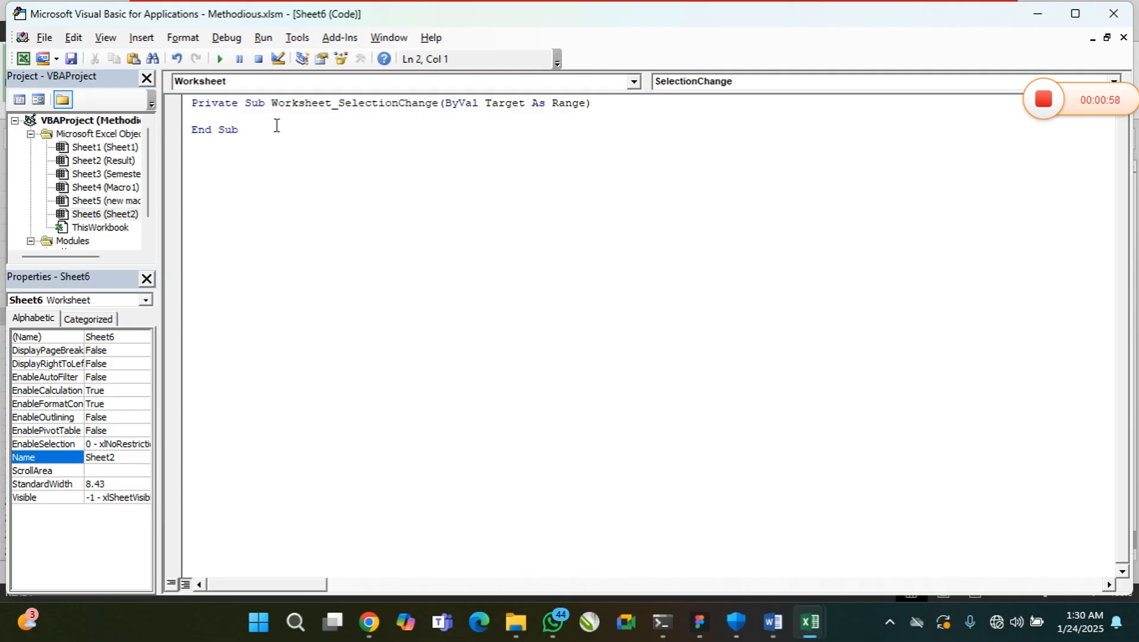
pyautogui.click(1106, 21)
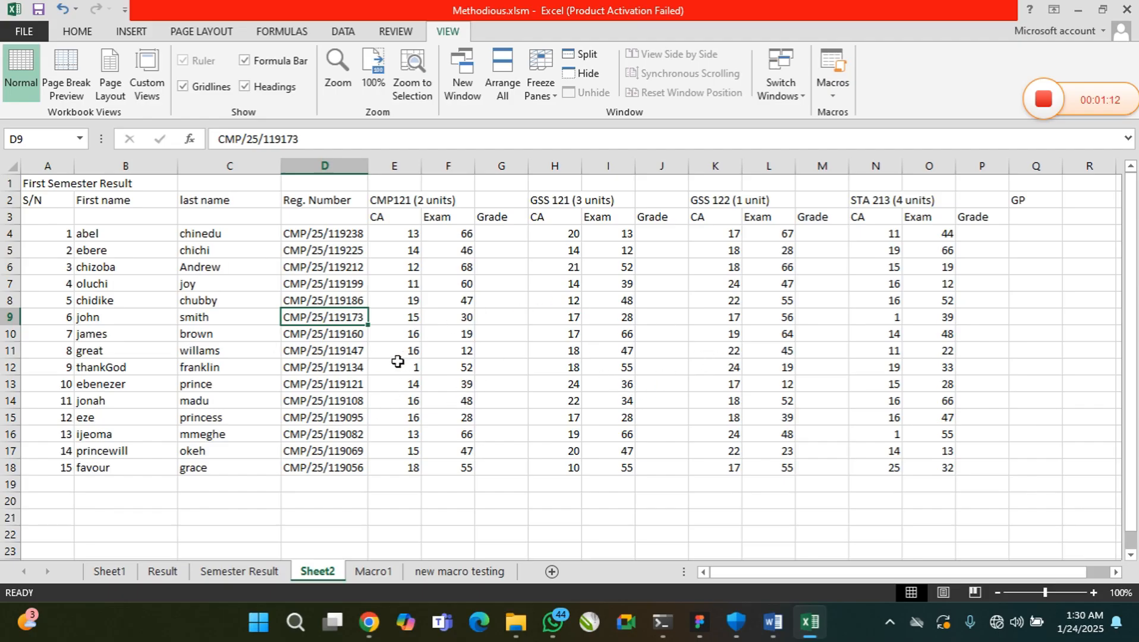
# Examine the S/N, first name, last name and registration number columns, plus the CA, Exam and Grade columns of CMP121
pyautogui.moveTo(35, 200); pyautogui.dragTo(54, 450)
pyautogui.moveTo(119, 202); pyautogui.dragTo(140, 449)
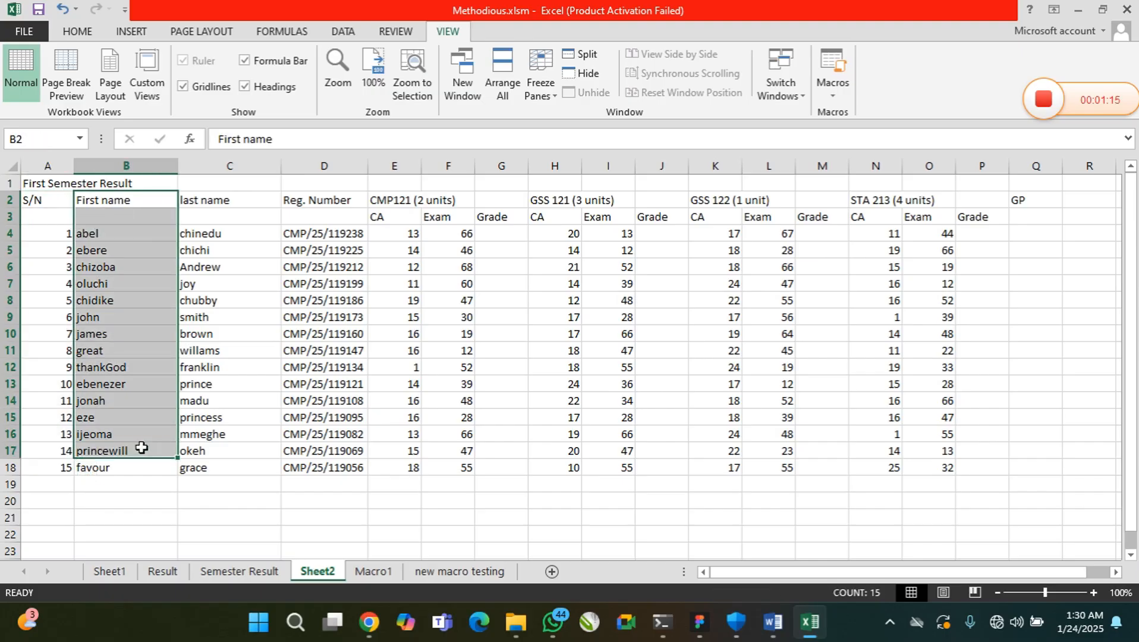
pyautogui.moveTo(241, 205); pyautogui.dragTo(267, 433)
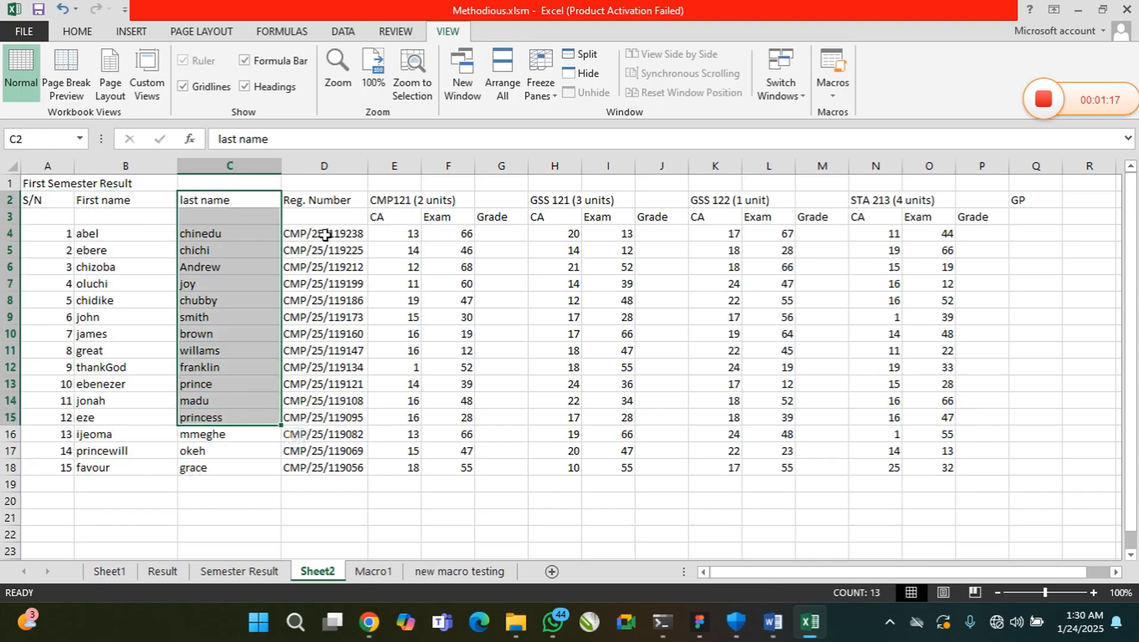
pyautogui.moveTo(326, 217); pyautogui.dragTo(332, 433)
pyautogui.moveTo(395, 233); pyautogui.dragTo(402, 283)
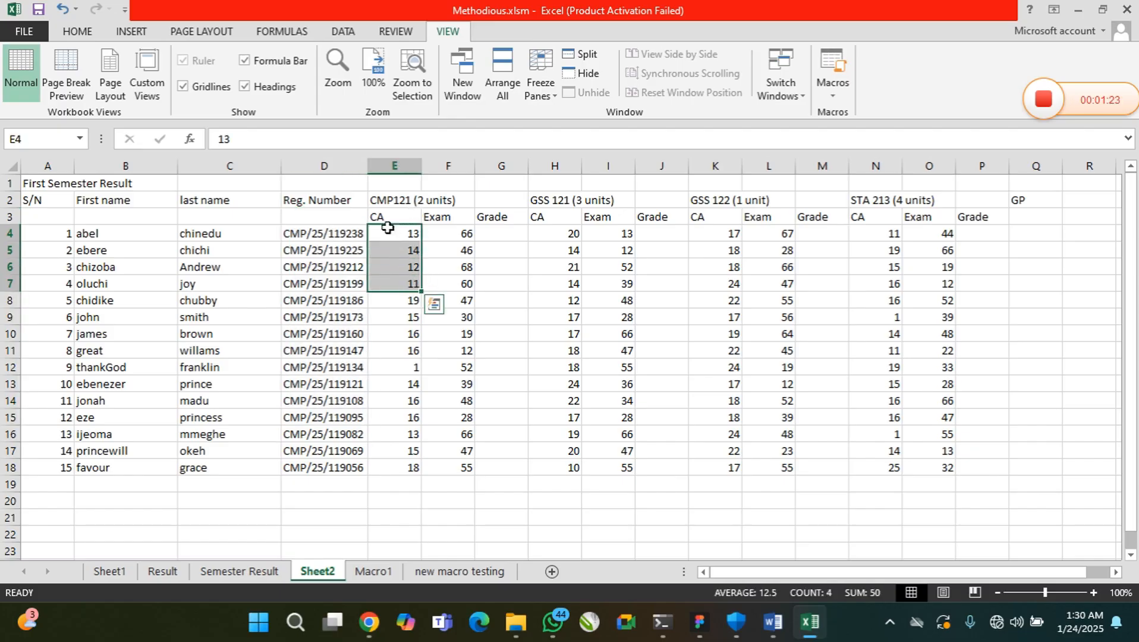
pyautogui.moveTo(445, 252); pyautogui.dragTo(454, 300)
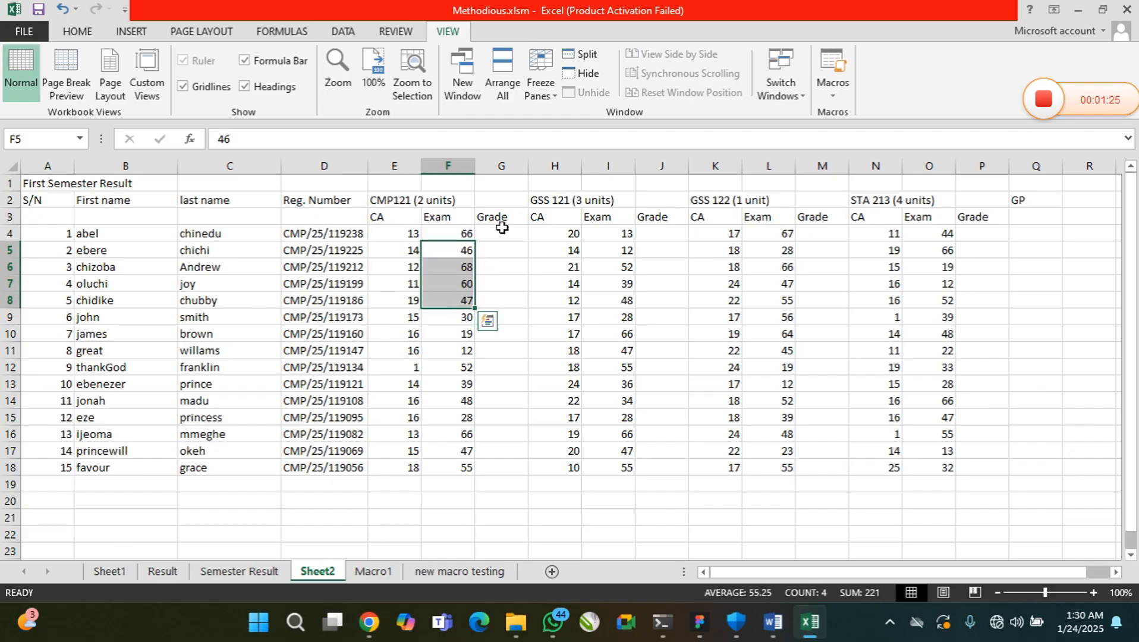
pyautogui.moveTo(500, 234); pyautogui.dragTo(511, 416)
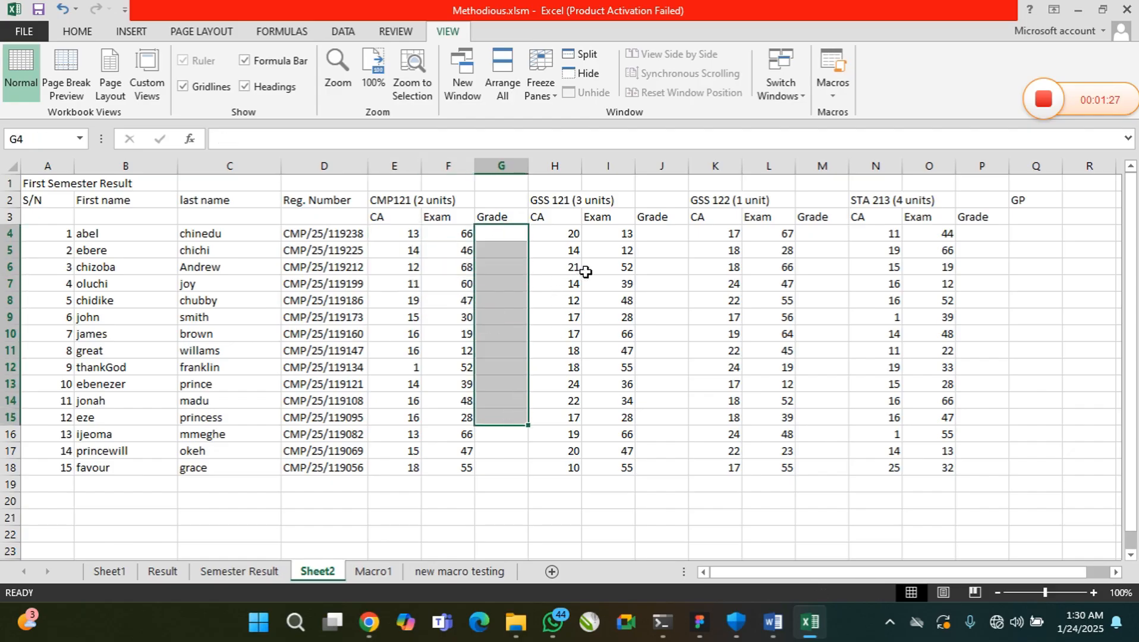
# Change the course heading in cell E2 to "English (2 units)"
pyautogui.click(411, 206)
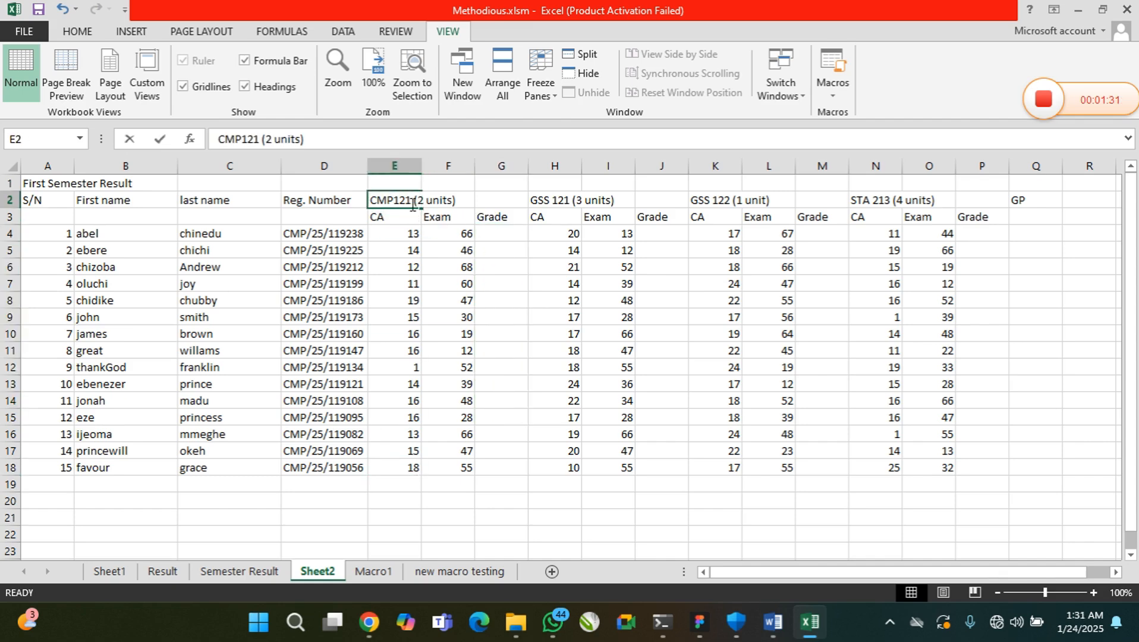
pyautogui.doubleClick(411, 201)
pyautogui.press('BackSpace')
pyautogui.press('BackSpace')
pyautogui.press('BackSpace')
pyautogui.press('BackSpace')
pyautogui.press('BackSpace')
pyautogui.press('BackSpace')
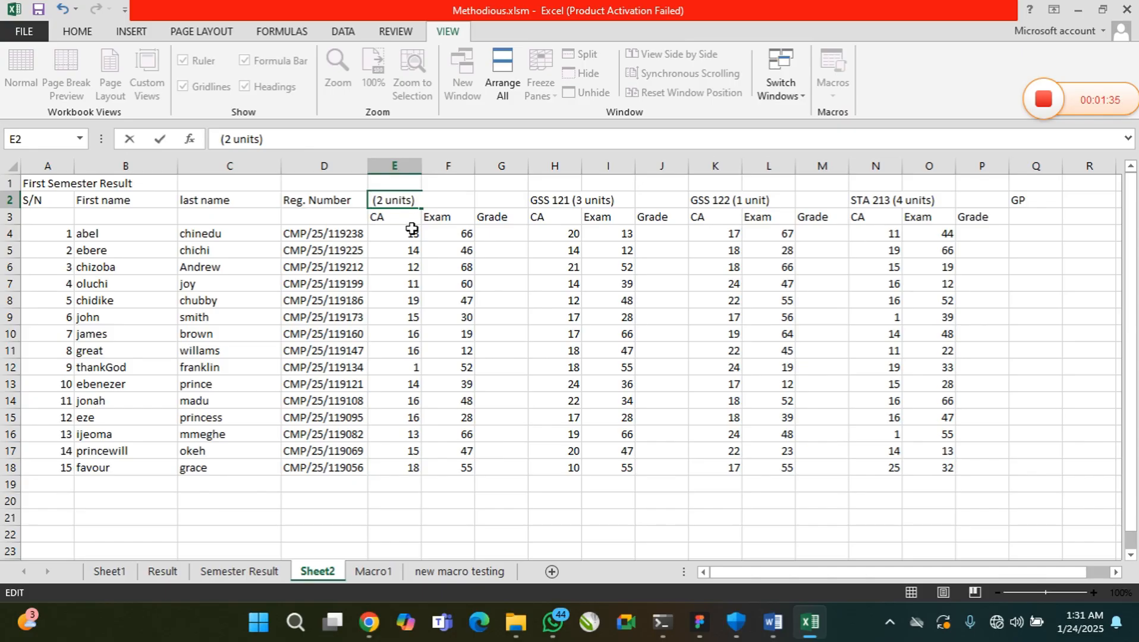
pyautogui.write('Englis ')
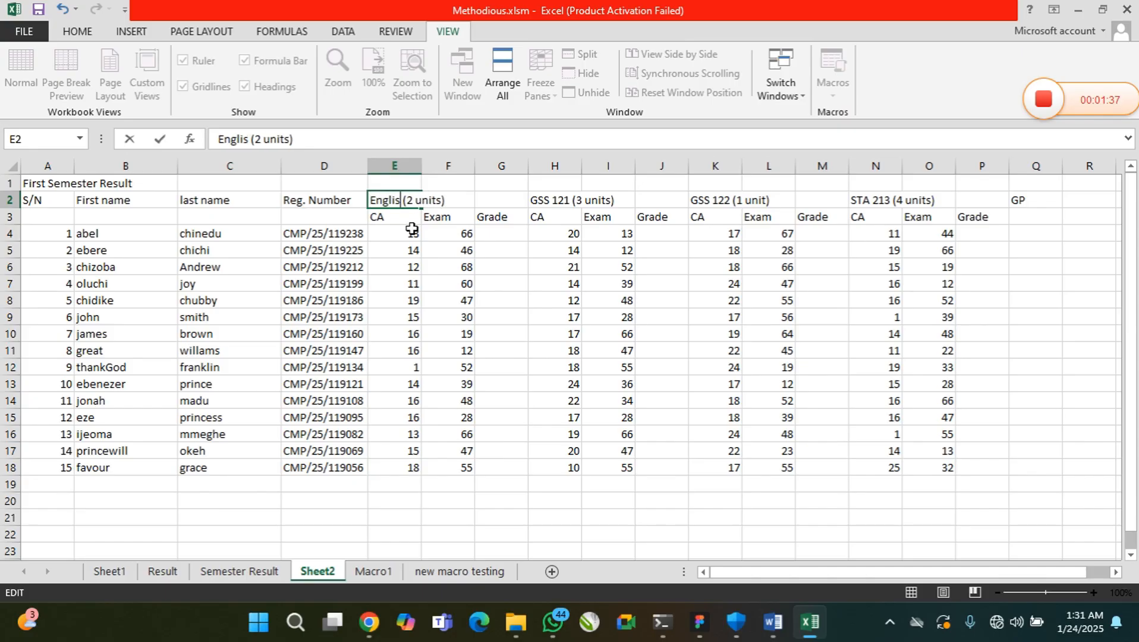
pyautogui.write('h')
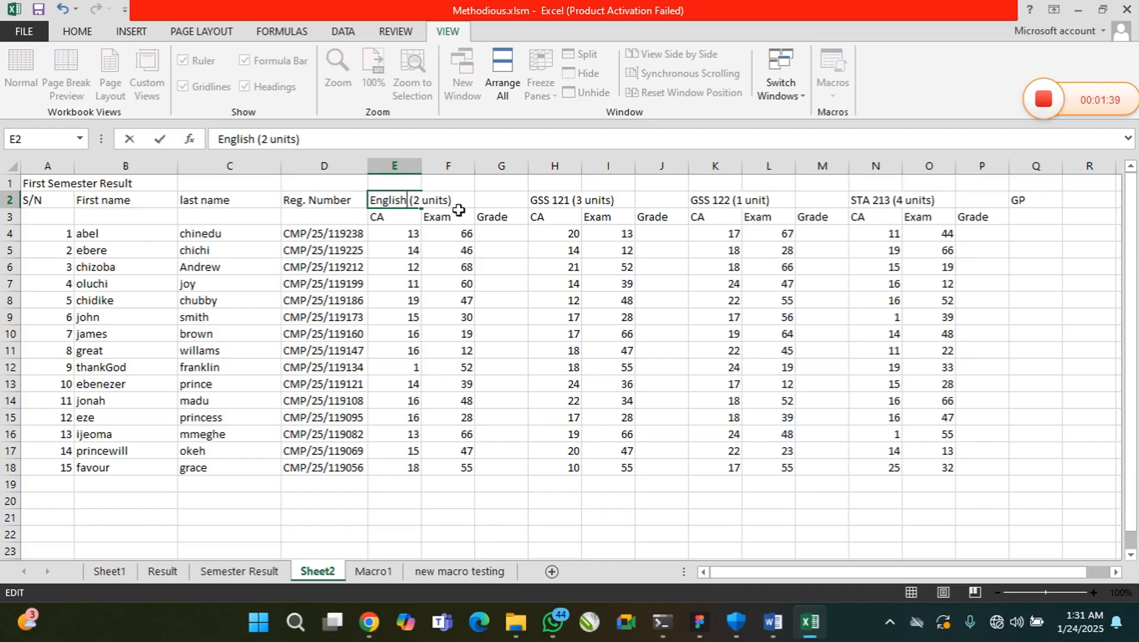
# Change the course heading in cell H2 to "Mathematics(3 units)"
pyautogui.doubleClick(581, 200)
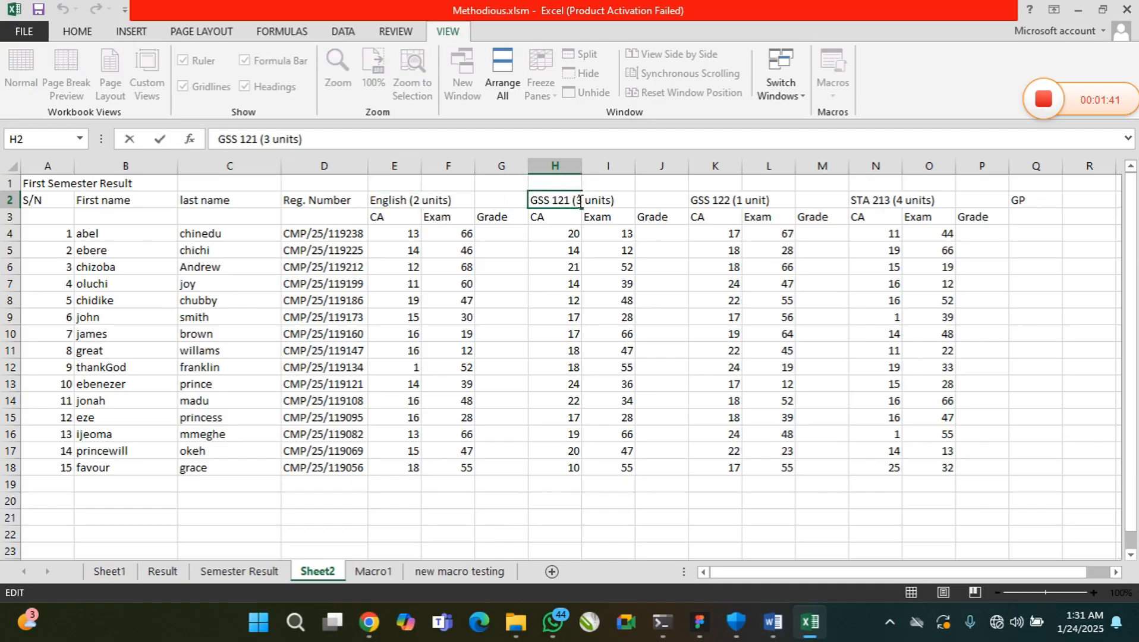
pyautogui.press('BackSpace')
pyautogui.press('BackSpace')
pyautogui.press('BackSpace')
pyautogui.press('BackSpace')
pyautogui.press('BackSpace')
pyautogui.press('BackSpace')
pyautogui.press('BackSpace')
pyautogui.press('BackSpace')
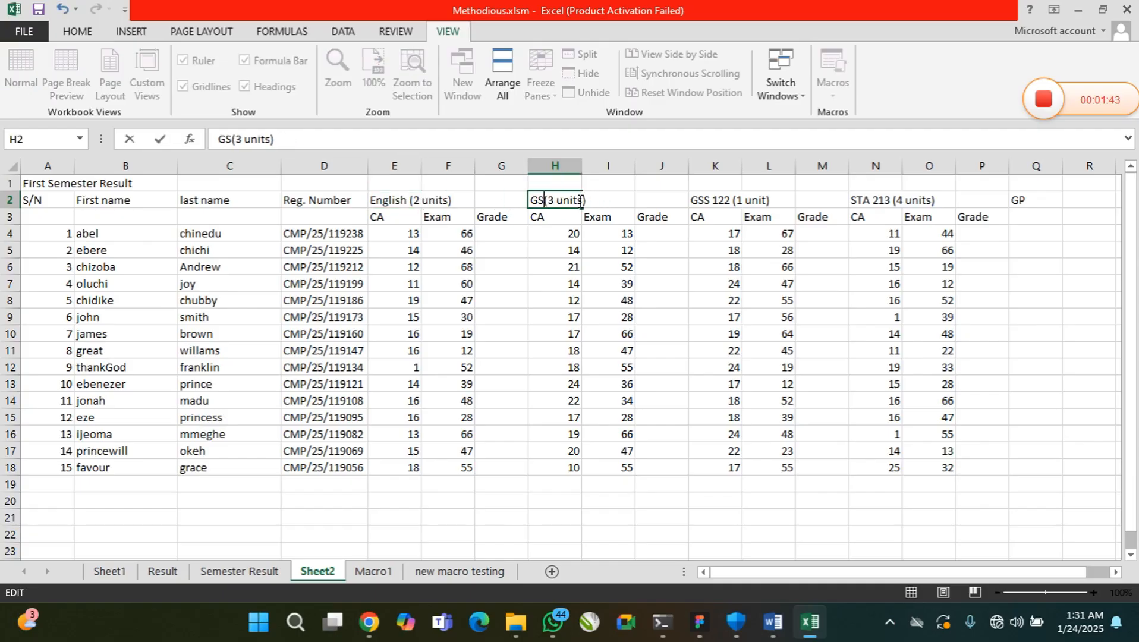
pyautogui.write('Mathema')
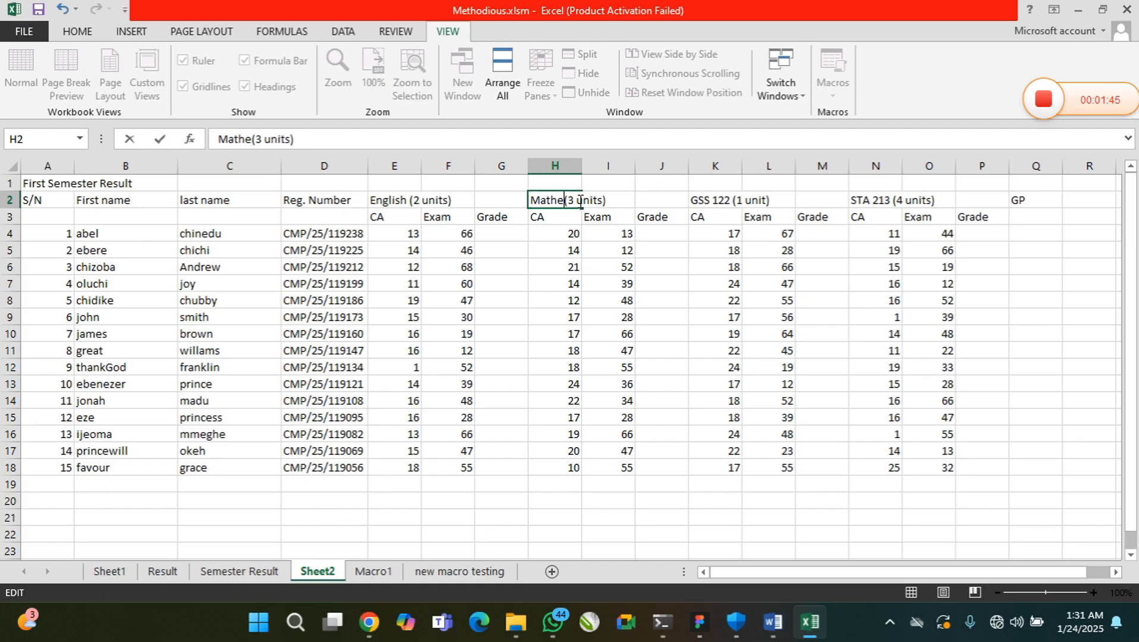
pyautogui.write('tics')
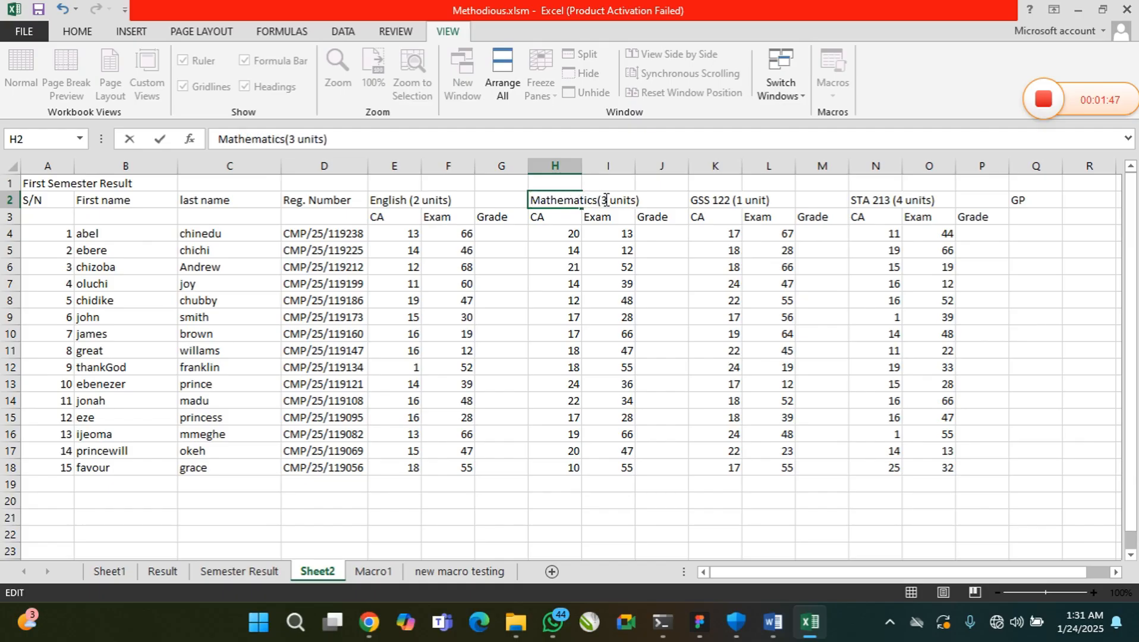
# Change the course heading in cell K2 to "Literature (1 unit)"
pyautogui.doubleClick(740, 200)
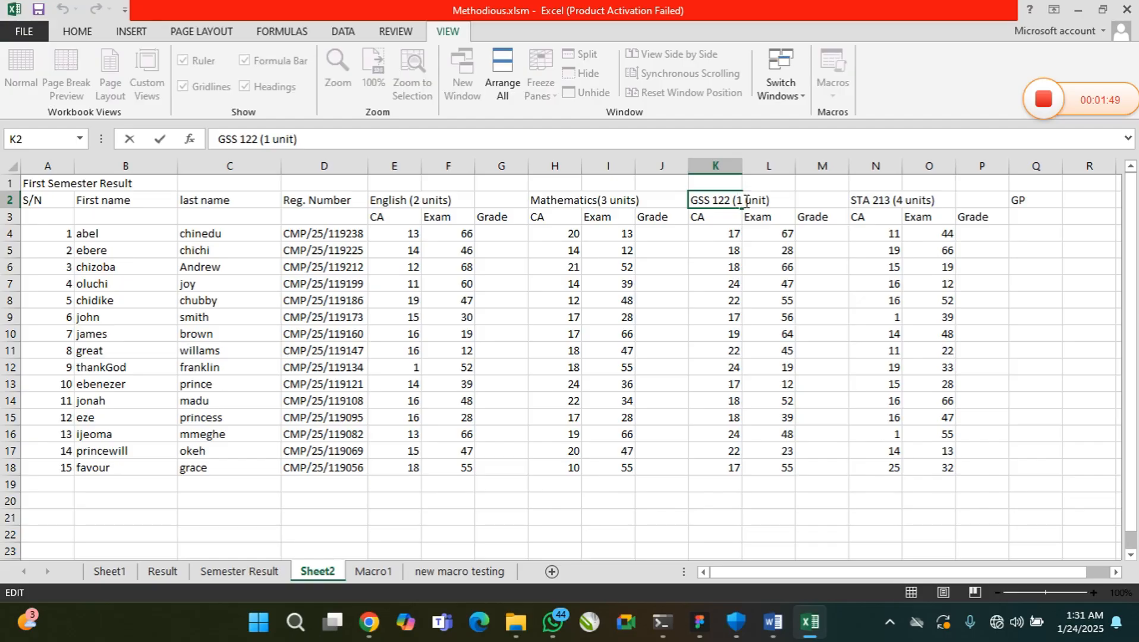
pyautogui.press('BackSpace')
pyautogui.press('BackSpace')
pyautogui.press('BackSpace')
pyautogui.press('BackSpace')
pyautogui.press('BackSpace')
pyautogui.press('BackSpace')
pyautogui.press('BackSpace')
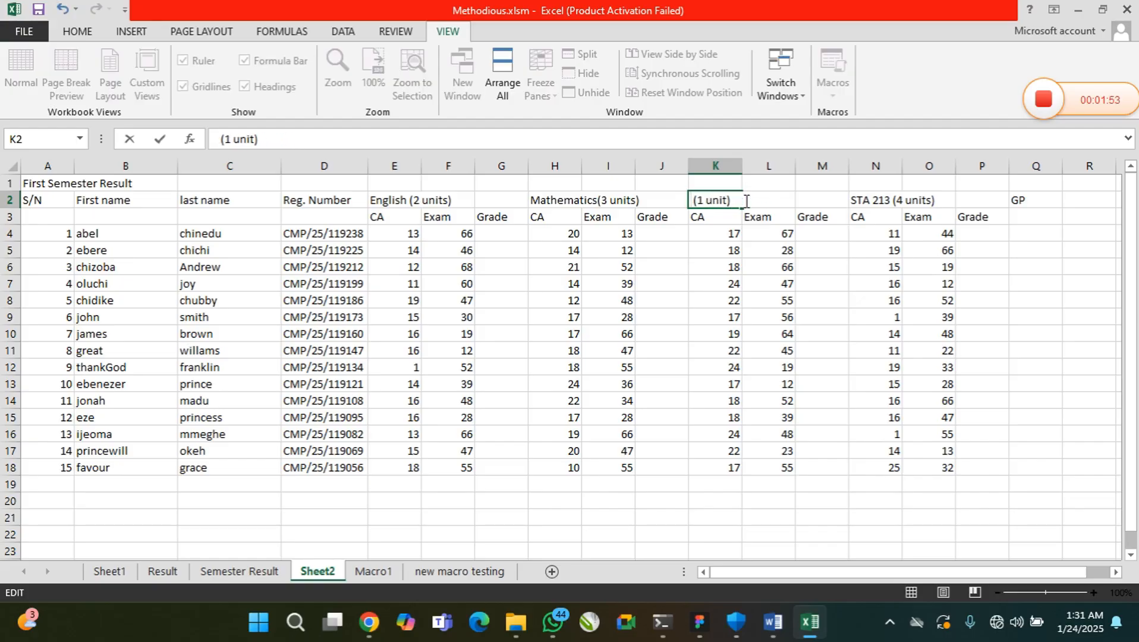
pyautogui.write('Literature')
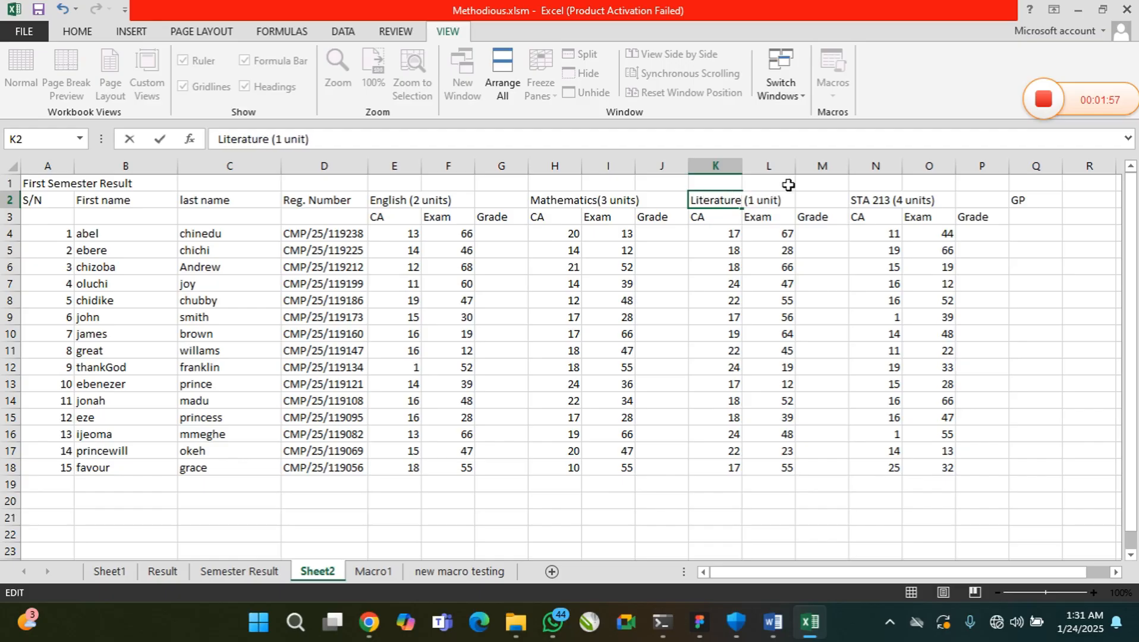
# Change the course heading in cell N2 to "Biology (4 units)"
pyautogui.click(885, 203)
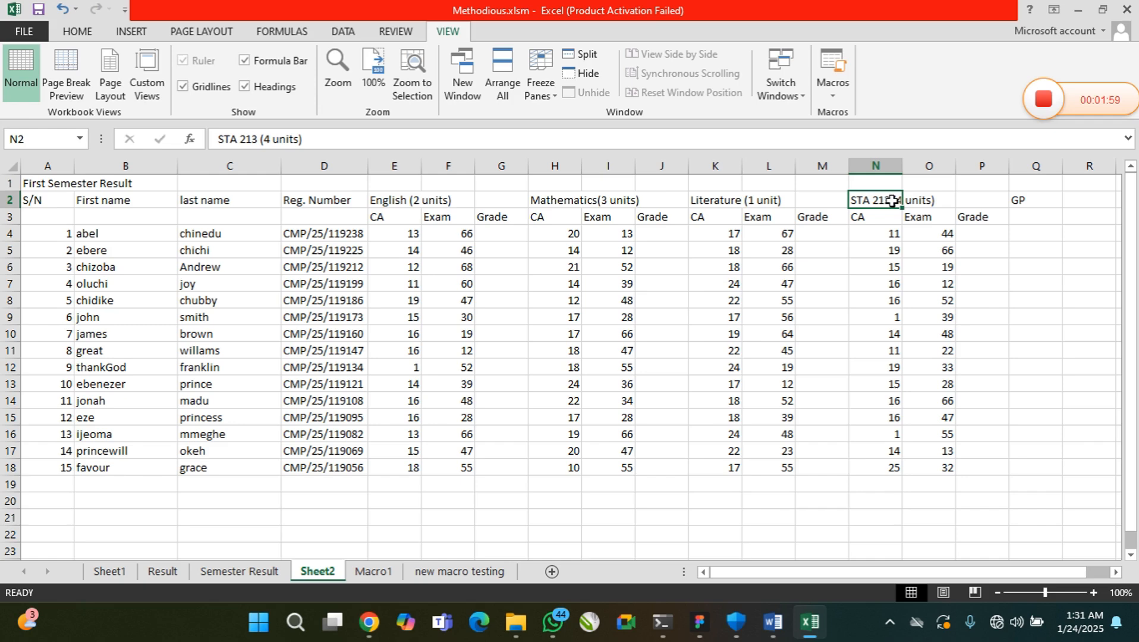
pyautogui.doubleClick(892, 201)
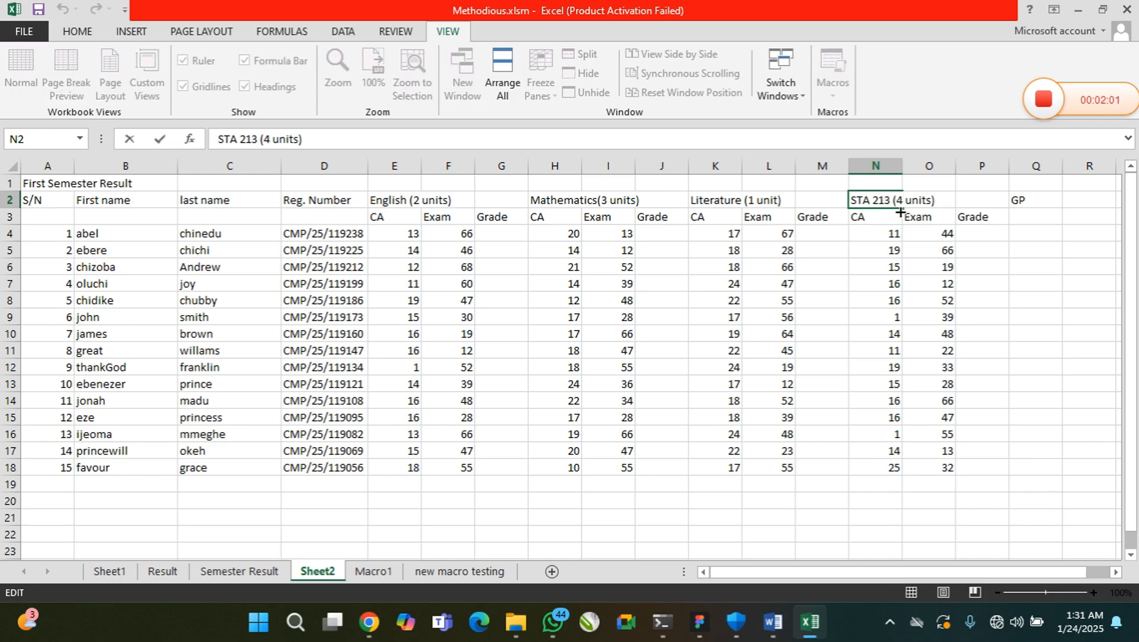
pyautogui.press('BackSpace')
pyautogui.press('BackSpace')
pyautogui.press('BackSpace')
pyautogui.press('BackSpace')
pyautogui.press('BackSpace')
pyautogui.press('BackSpace')
pyautogui.press('BackSpace')
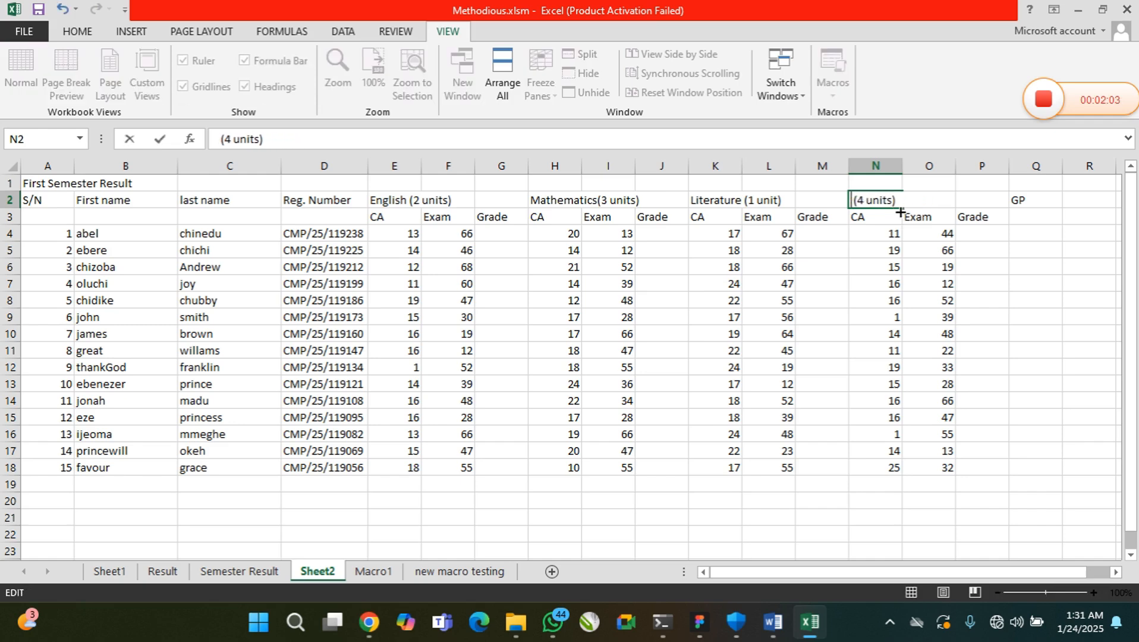
pyautogui.write('Biology')
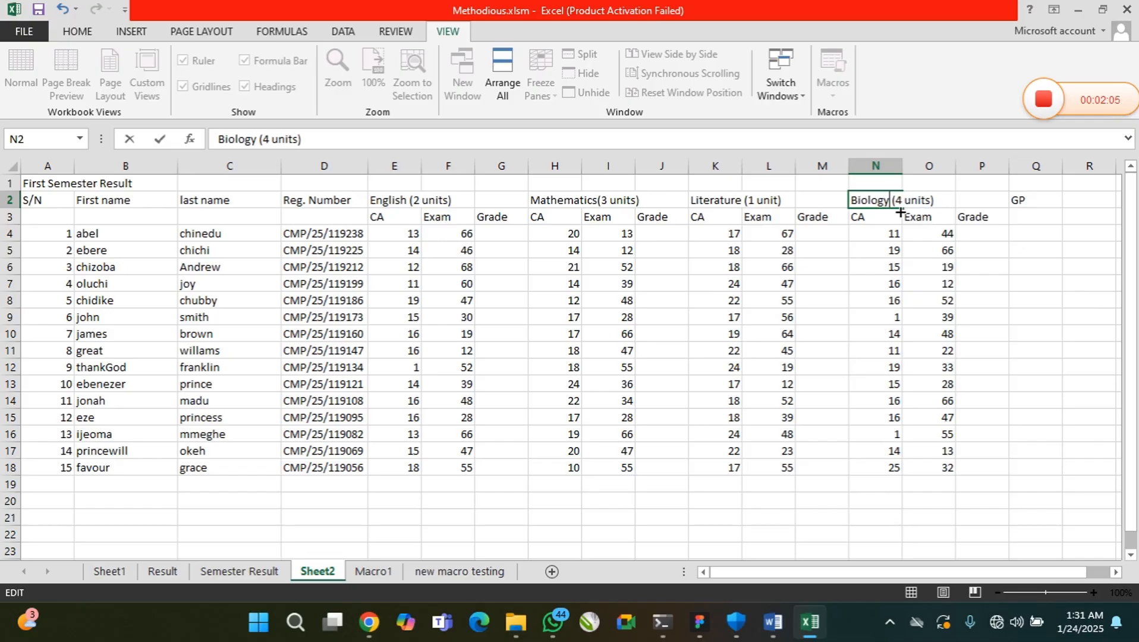
pyautogui.click(549, 253)
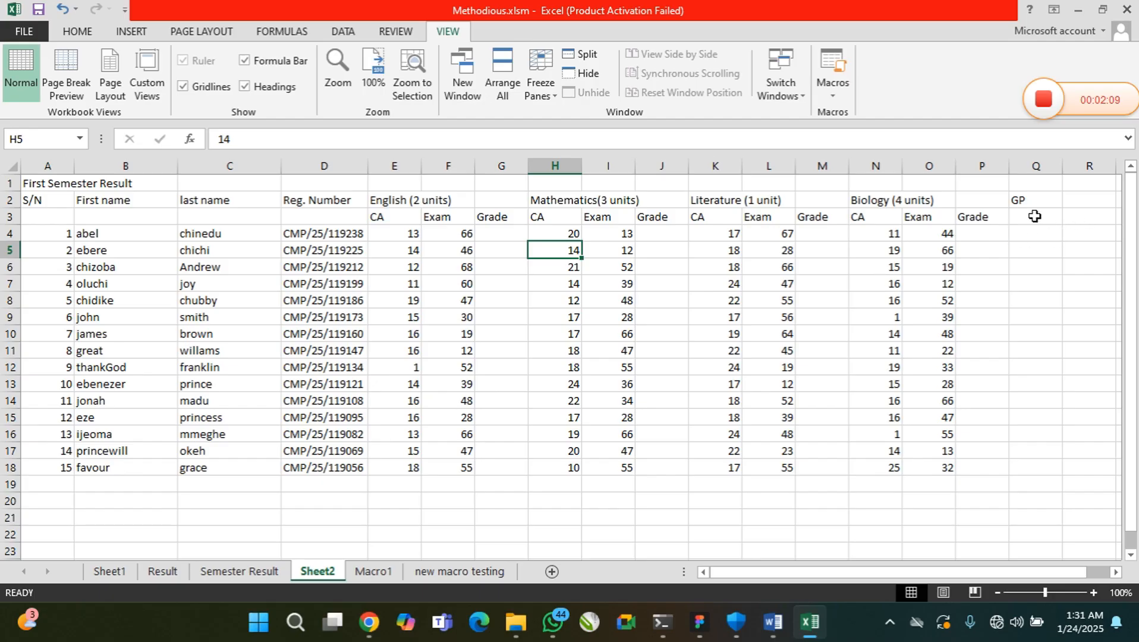
# Change the heading in cell Q2 to "Grade point"
pyautogui.click(973, 221)
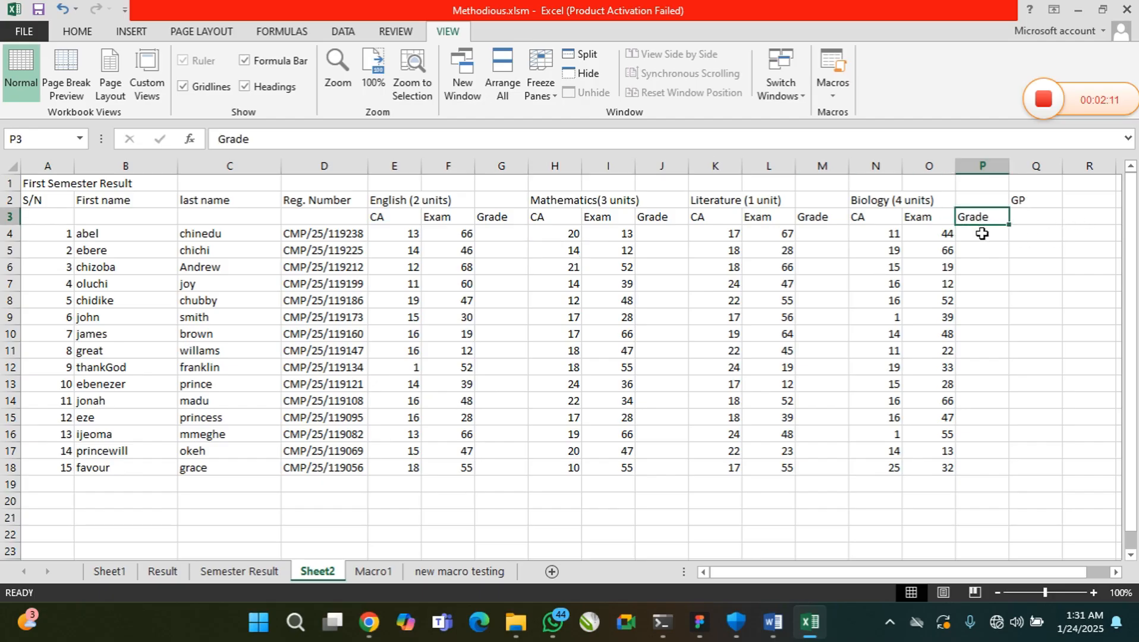
pyautogui.click(1033, 203)
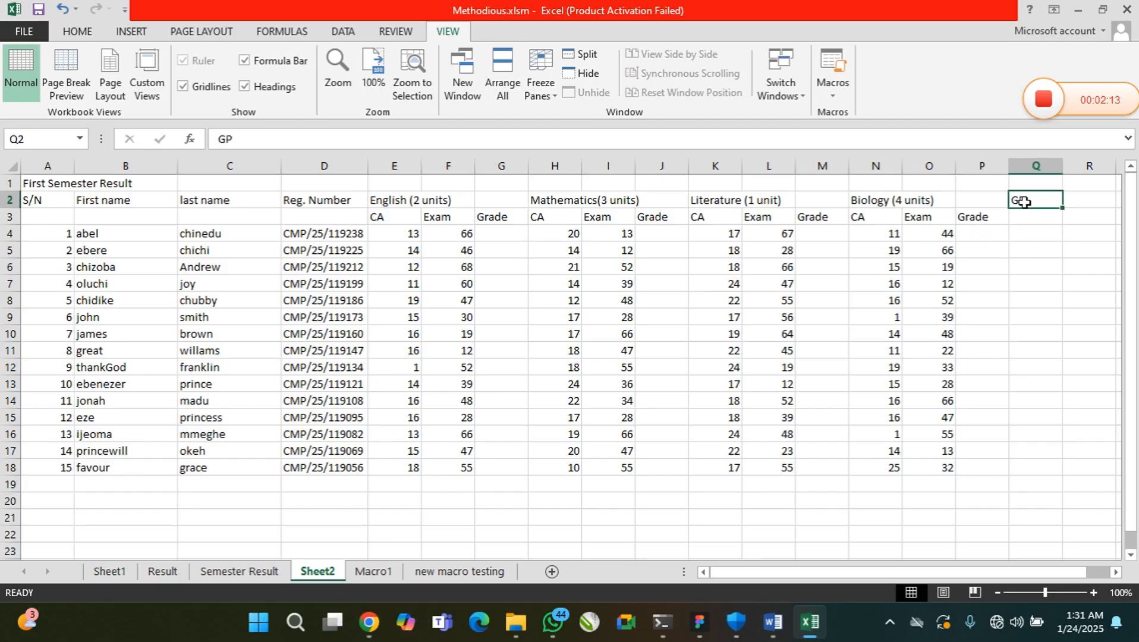
pyautogui.doubleClick(1031, 201)
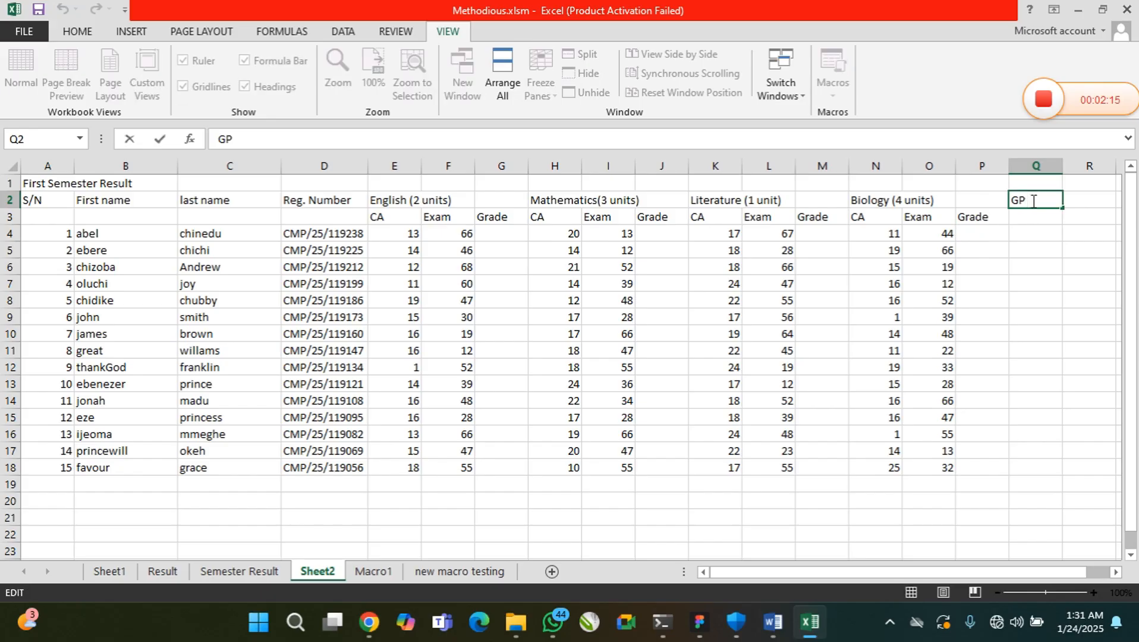
pyautogui.press('BackSpace')
pyautogui.write('rade point')
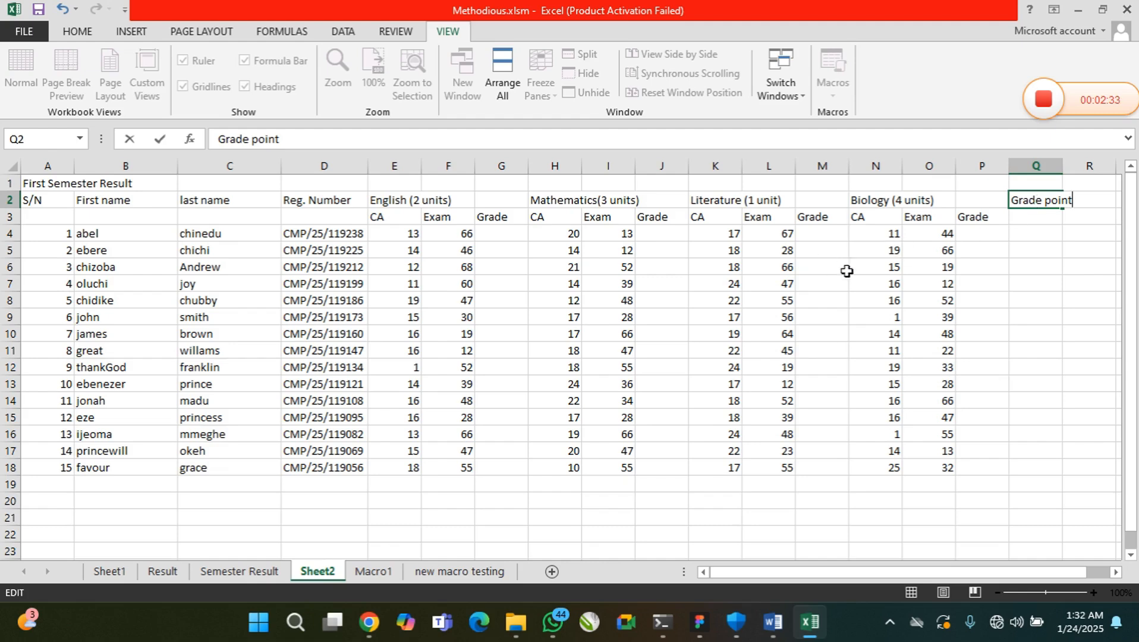
pyautogui.click(1033, 215)
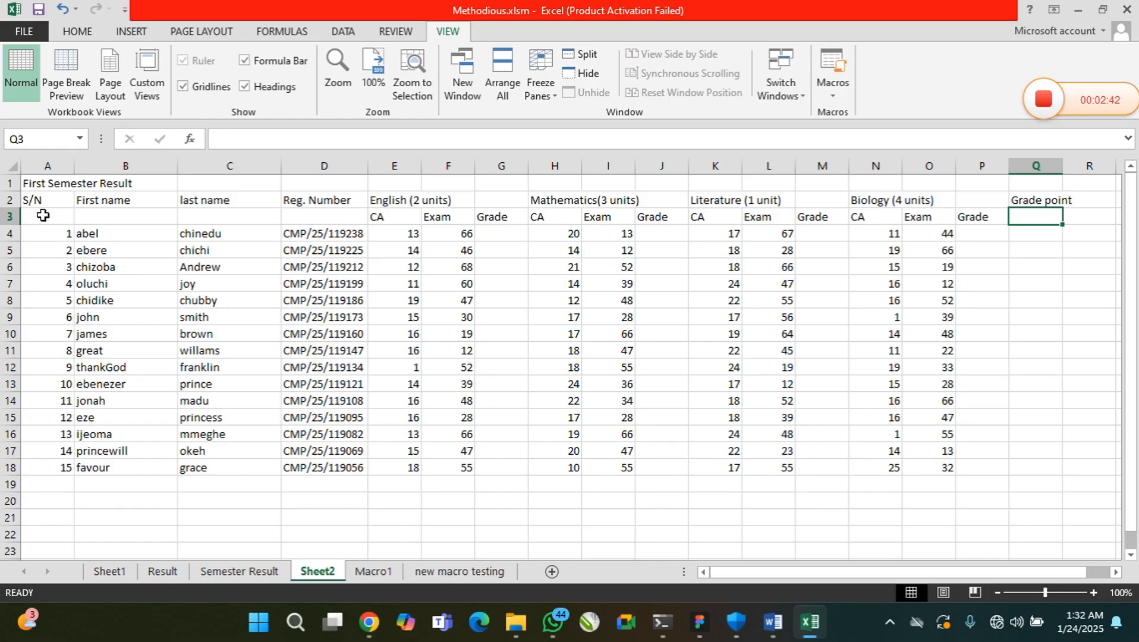
# Merge and center the "First Semester Result" title across A1:Q1, middle-align it, and make row 1 about twice as tall
pyautogui.moveTo(36, 182); pyautogui.dragTo(1031, 185)
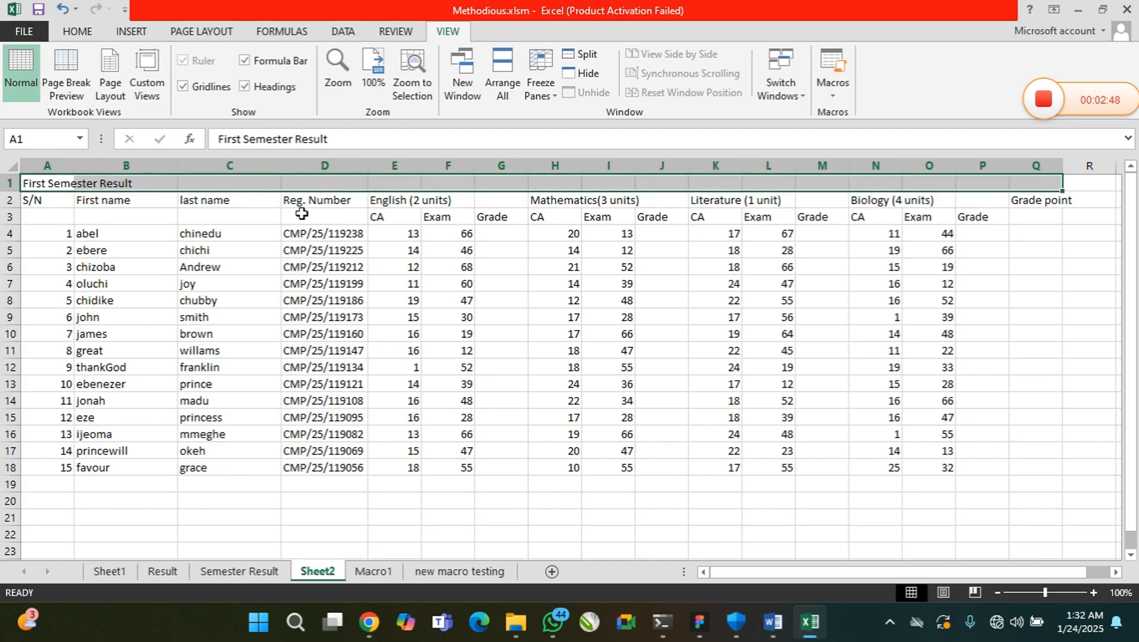
pyautogui.click(78, 33)
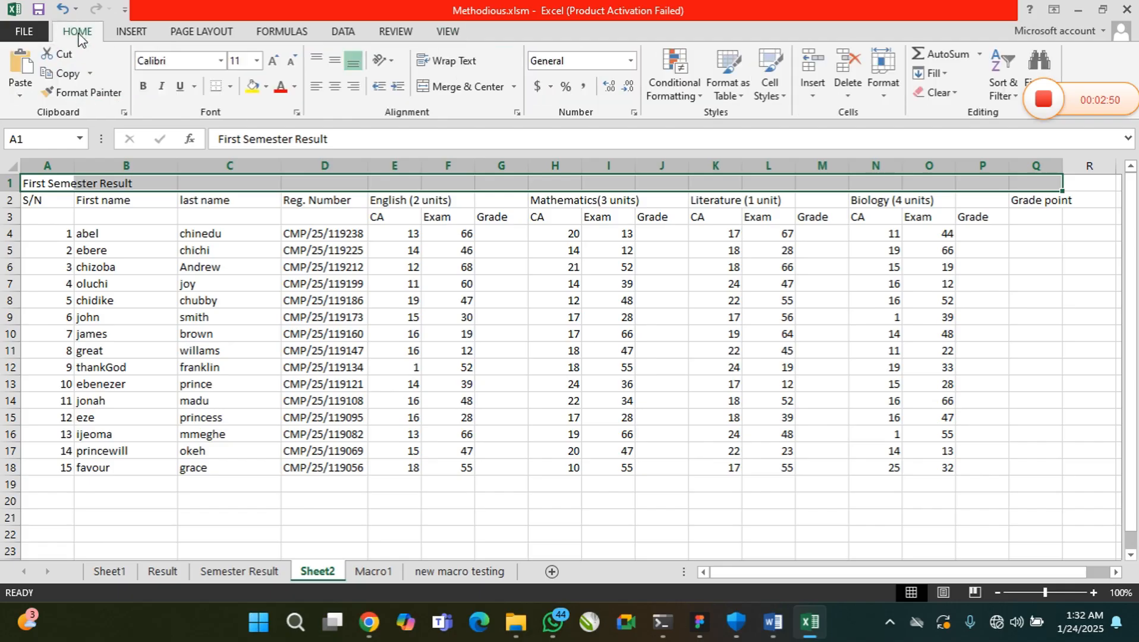
pyautogui.click(461, 95)
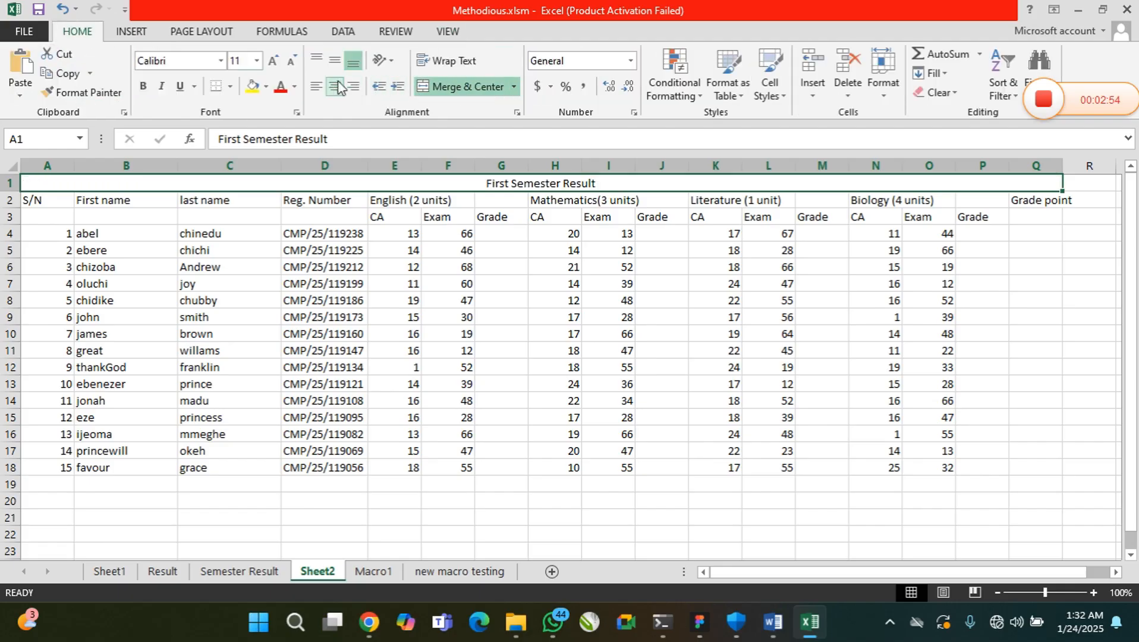
pyautogui.click(331, 62)
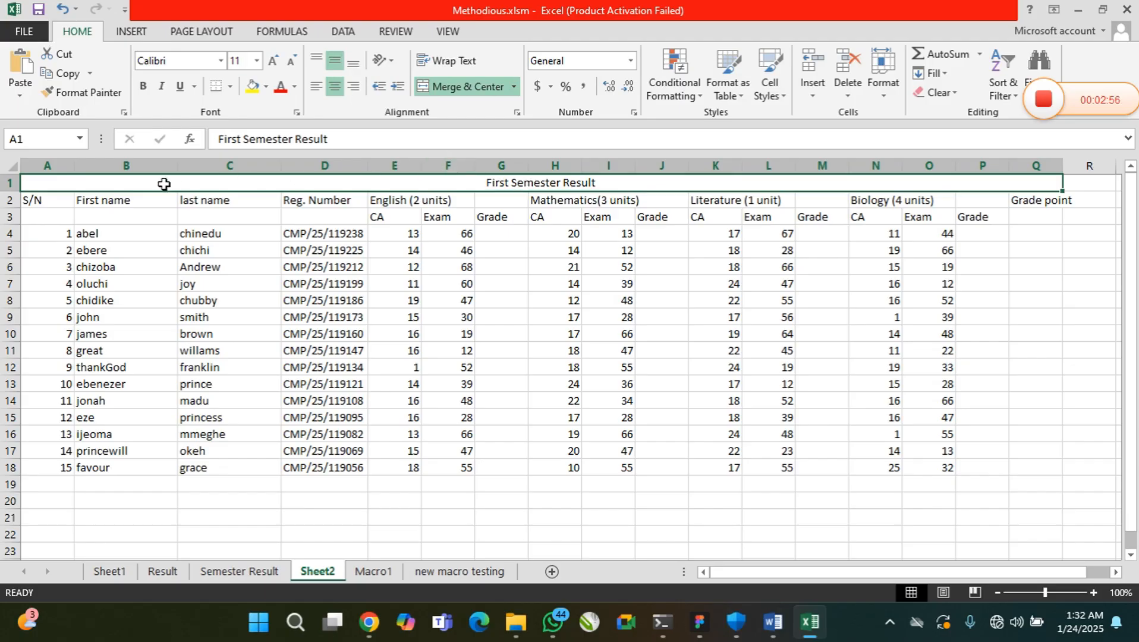
pyautogui.moveTo(11, 191); pyautogui.dragTo(14, 209)
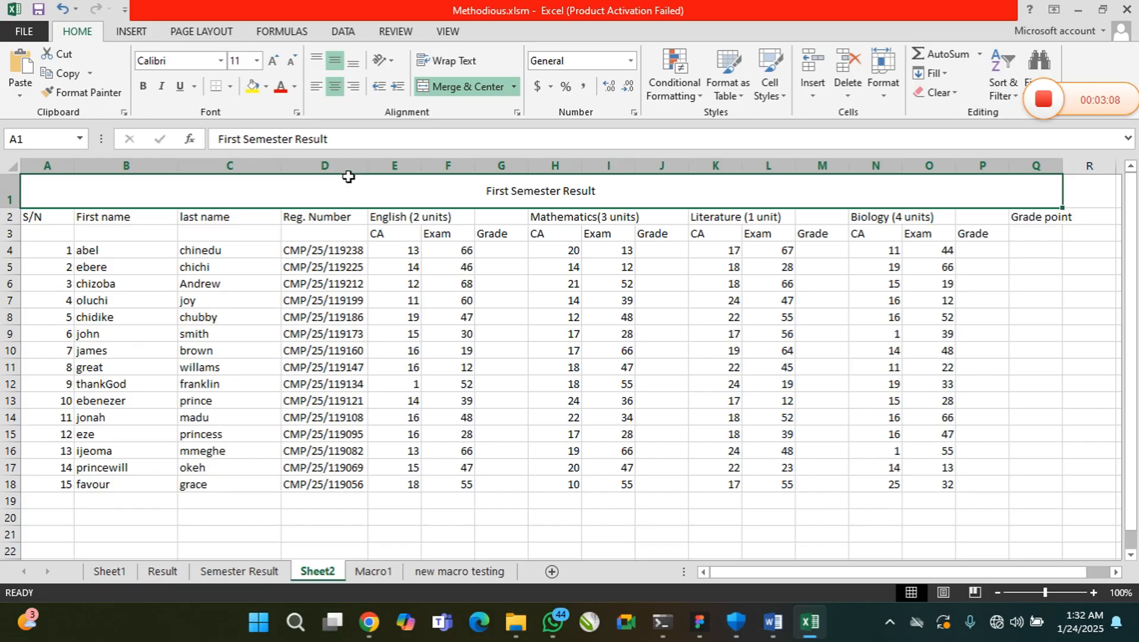
# Format the "First Semester Result" title as bold Times New Roman at size 16
pyautogui.click(257, 61)
pyautogui.click(238, 179)
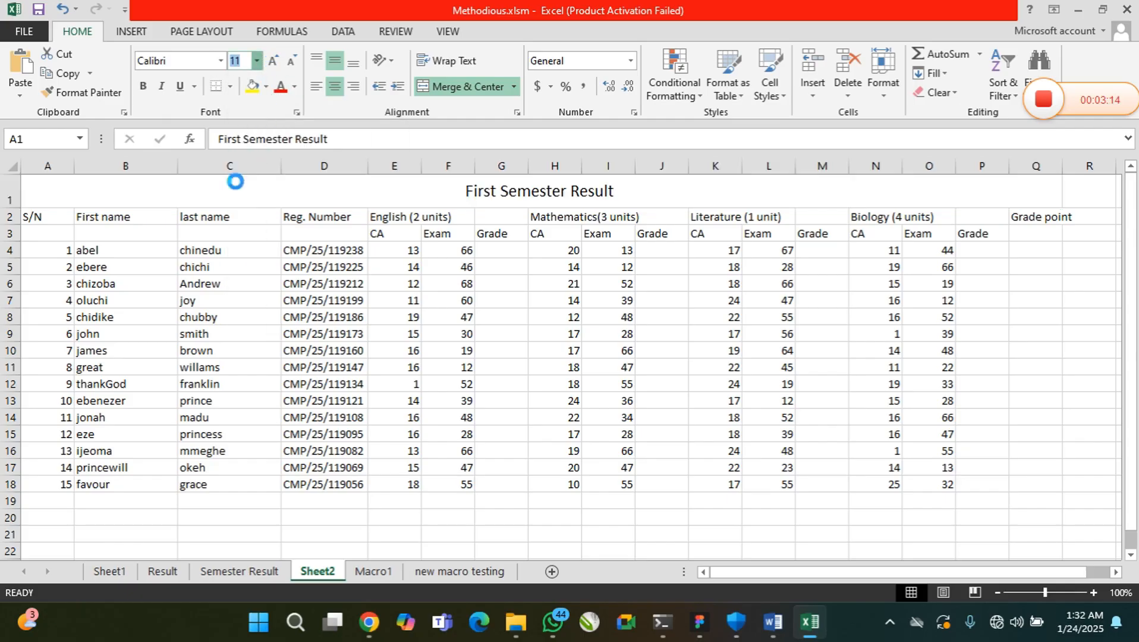
pyautogui.click(222, 60)
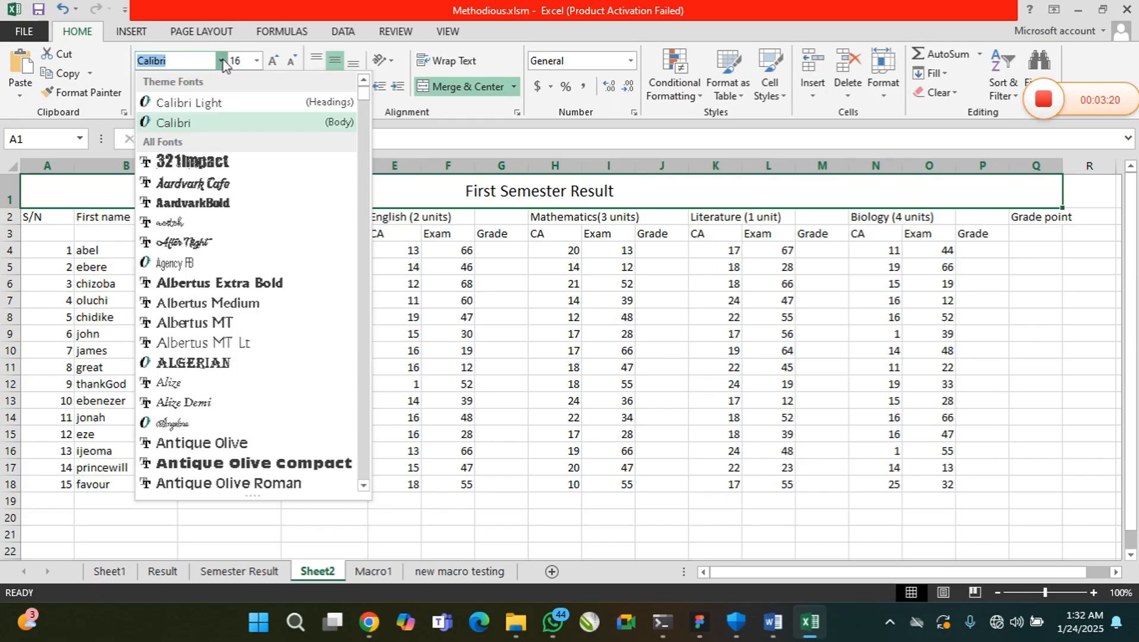
pyautogui.write('Times ')
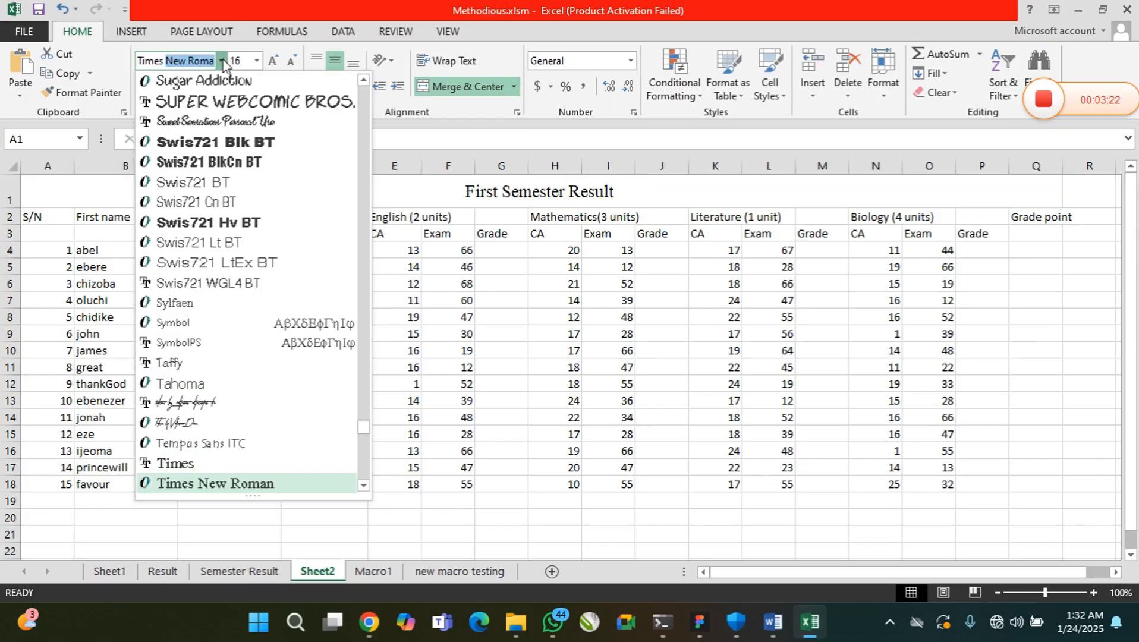
pyautogui.write('New')
pyautogui.press('Return')
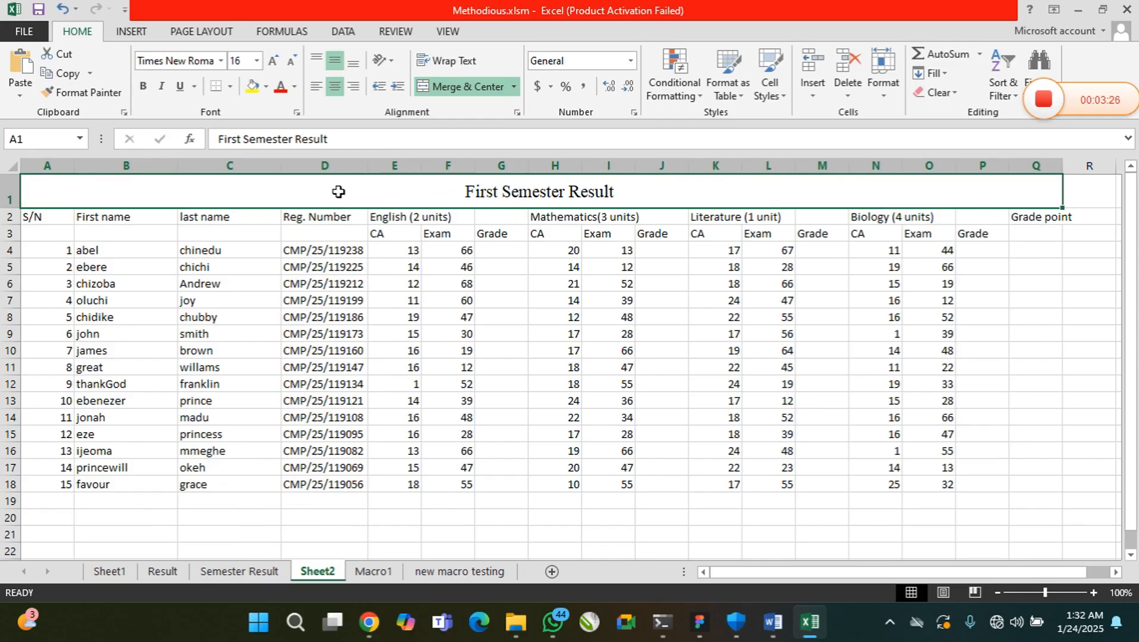
pyautogui.click(142, 87)
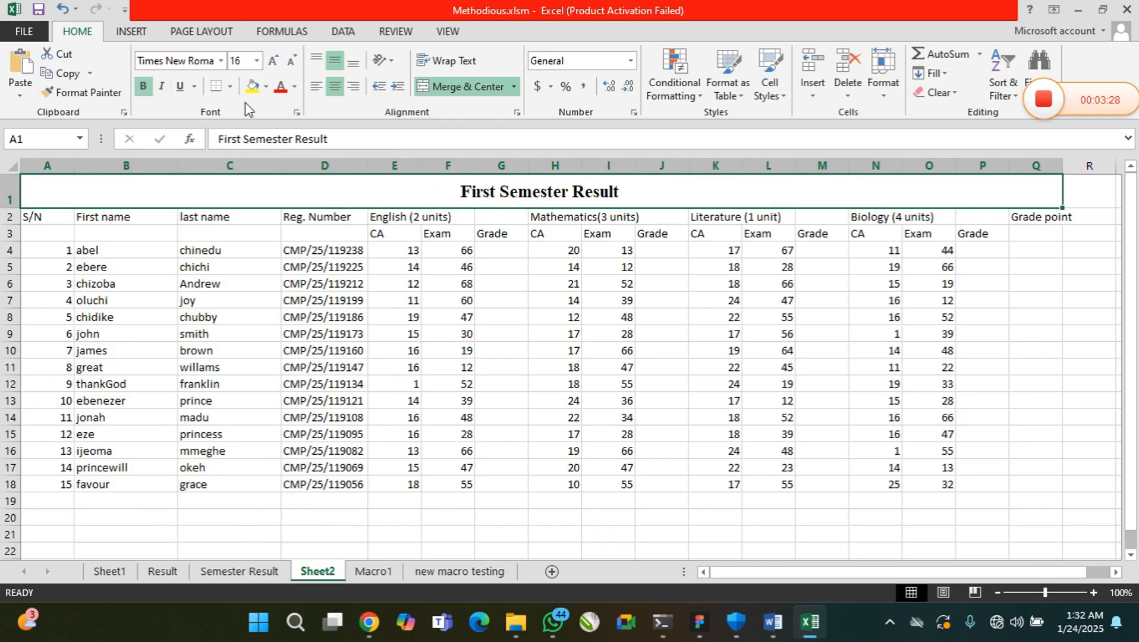
# Give the merged title cell in row 1 a blue fill and a white font colour
pyautogui.click(266, 87)
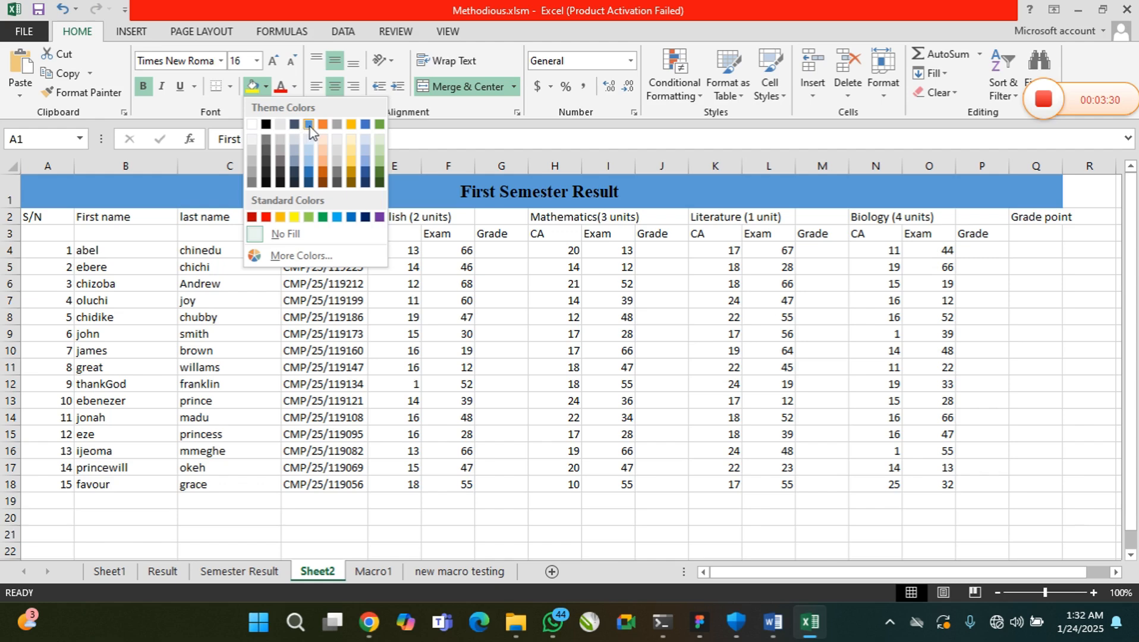
pyautogui.click(365, 124)
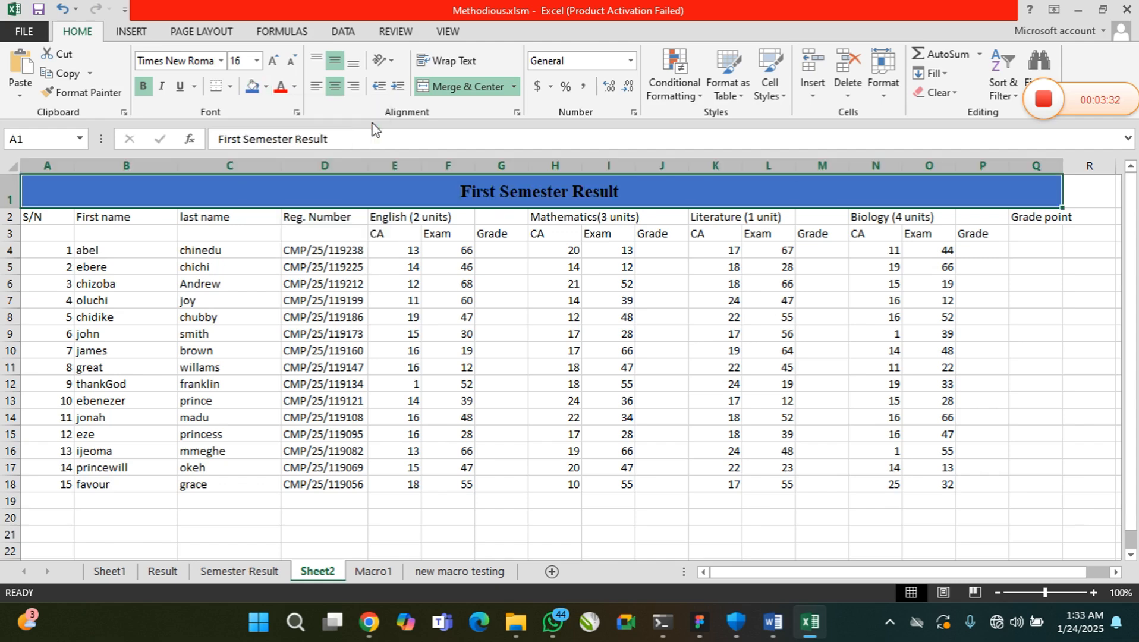
pyautogui.click(296, 90)
pyautogui.click(284, 143)
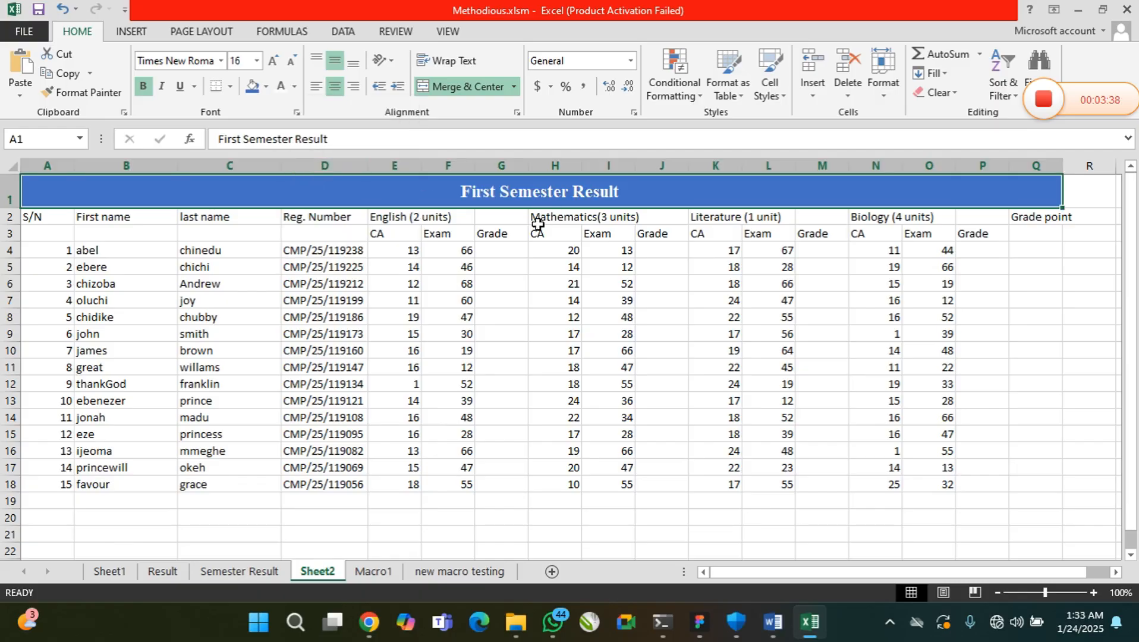
# Center the S/N column cells A2:A18 both horizontally and vertically
pyautogui.moveTo(37, 217); pyautogui.dragTo(89, 218)
pyautogui.click(51, 234)
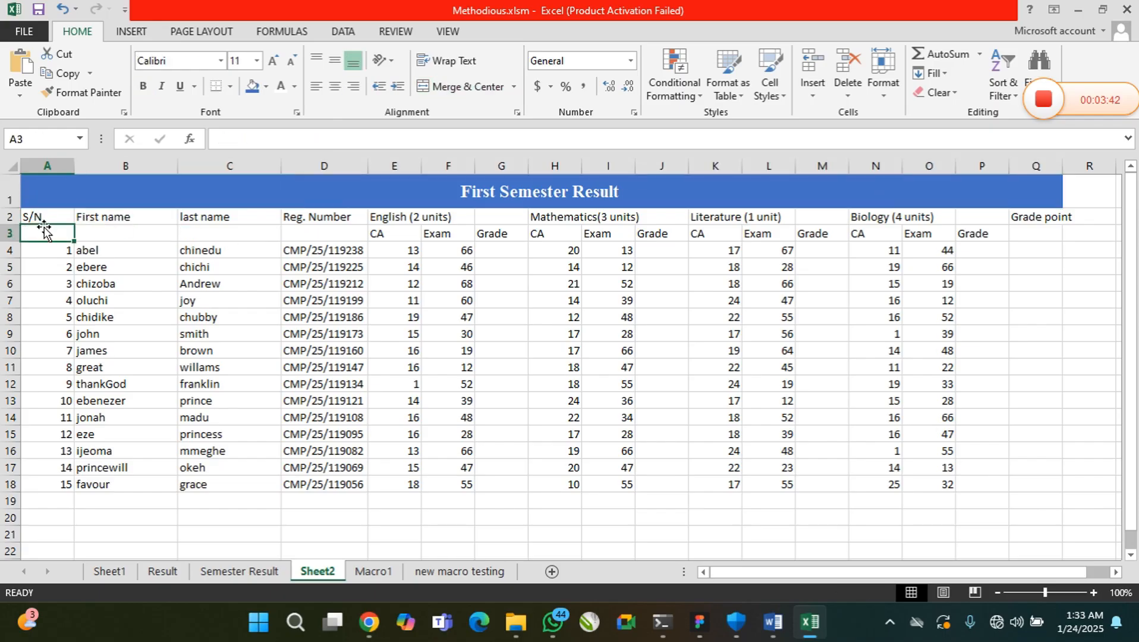
pyautogui.click(50, 219)
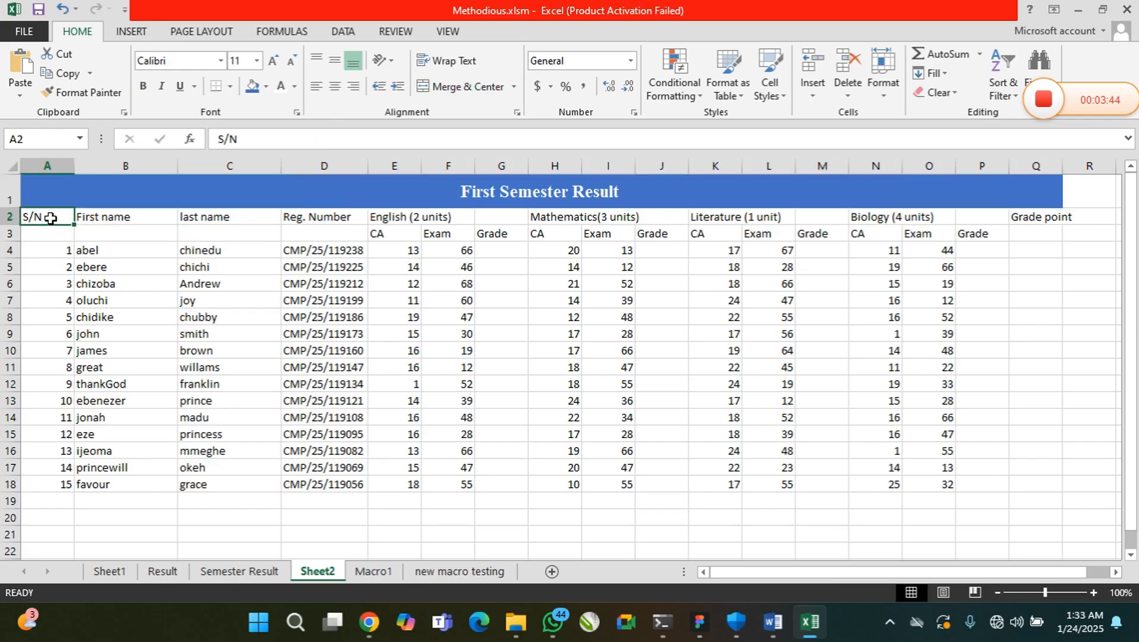
pyautogui.moveTo(51, 227); pyautogui.dragTo(51, 485)
pyautogui.click(335, 86)
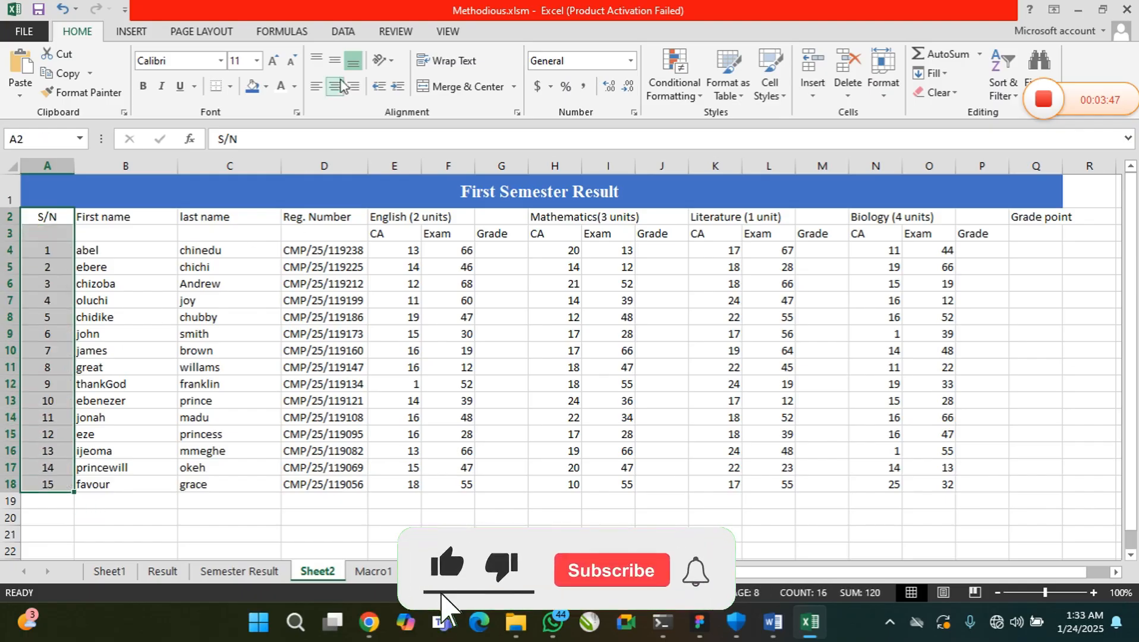
pyautogui.click(335, 60)
pyautogui.click(39, 238)
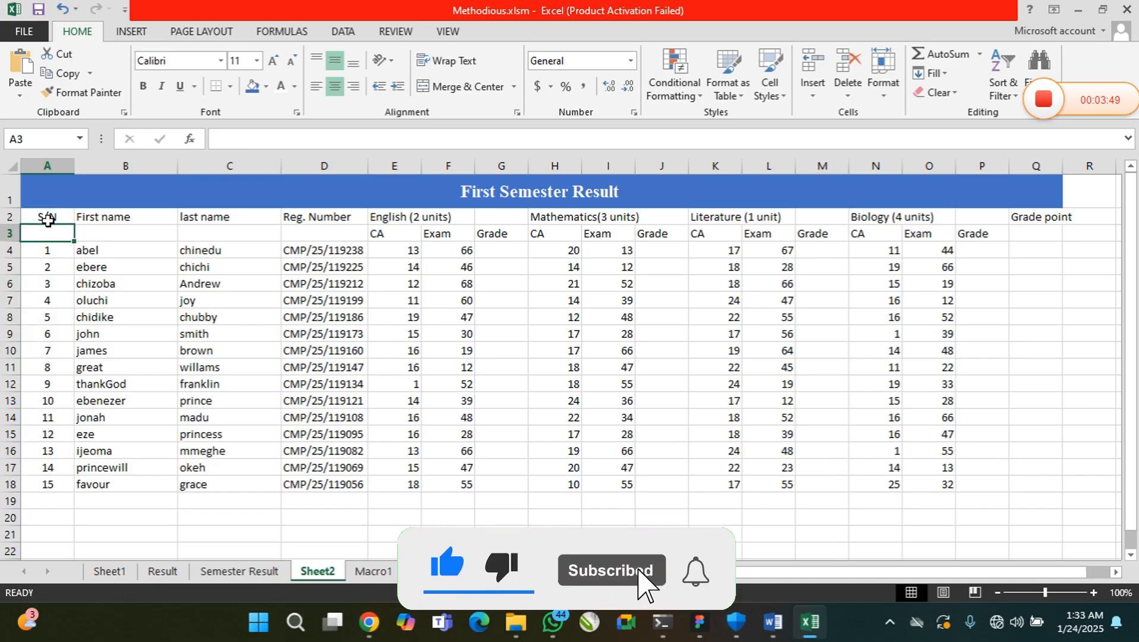
# Merge and center each of the S/N, First name, last name and Reg. Number headings over rows 2 and 3
pyautogui.moveTo(54, 218); pyautogui.dragTo(62, 227)
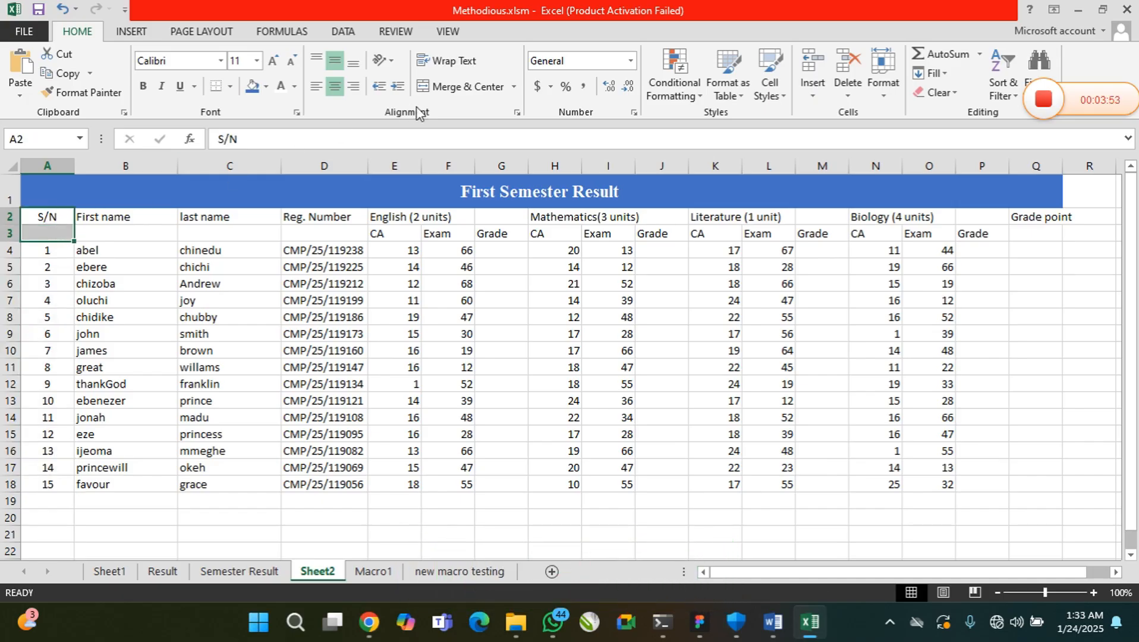
pyautogui.click(476, 87)
pyautogui.moveTo(146, 219); pyautogui.dragTo(150, 229)
pyautogui.click(470, 87)
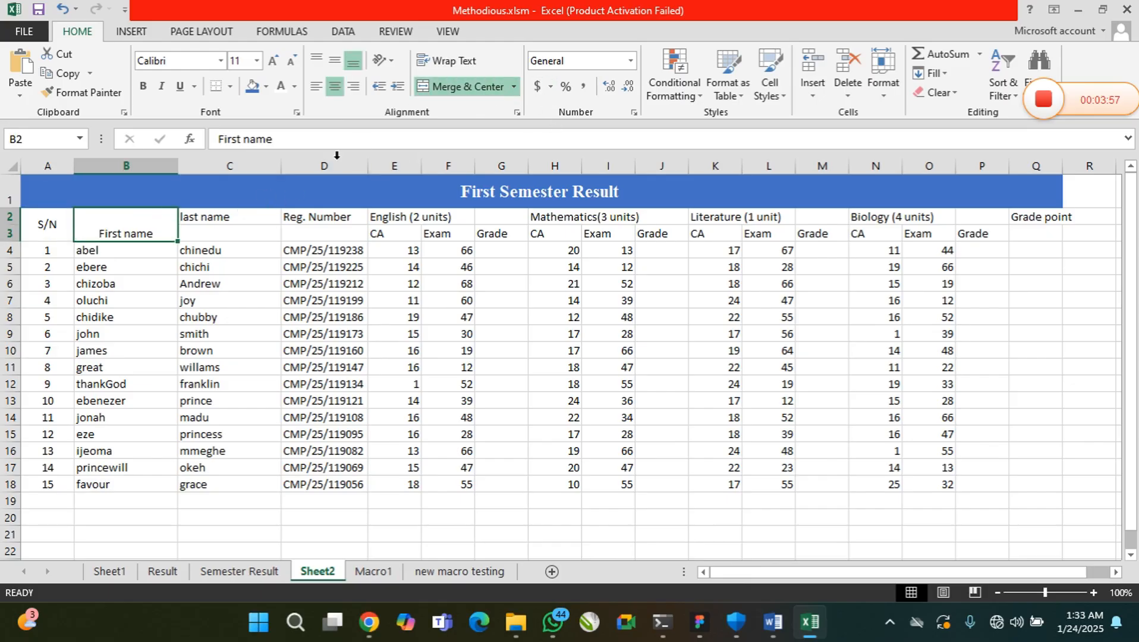
pyautogui.moveTo(224, 217); pyautogui.dragTo(227, 230)
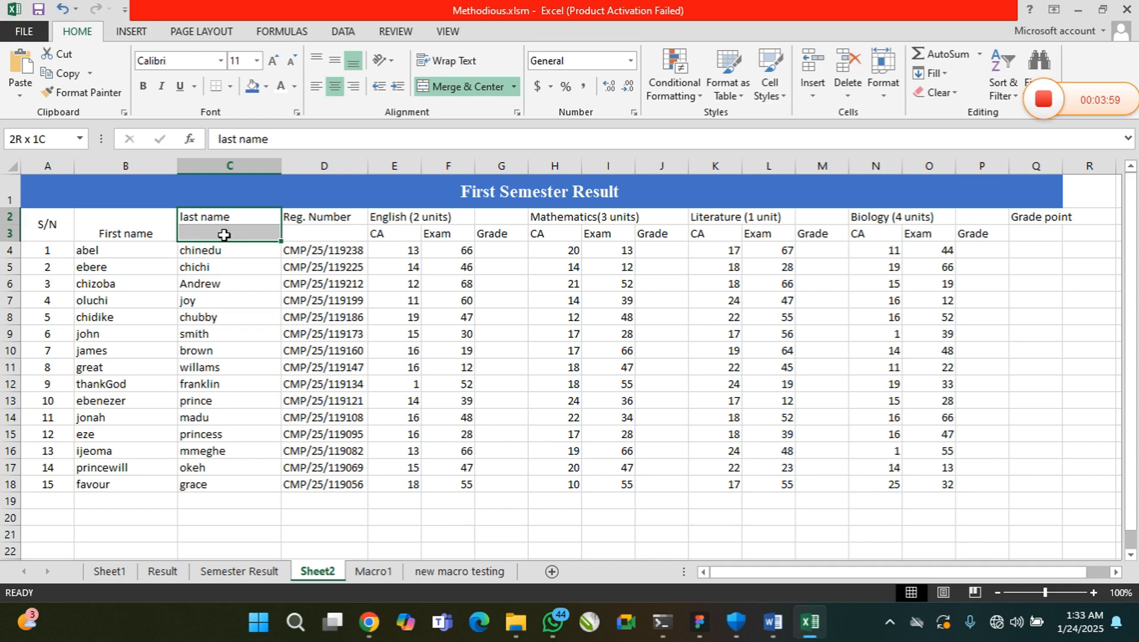
pyautogui.click(473, 94)
pyautogui.moveTo(348, 217); pyautogui.dragTo(355, 232)
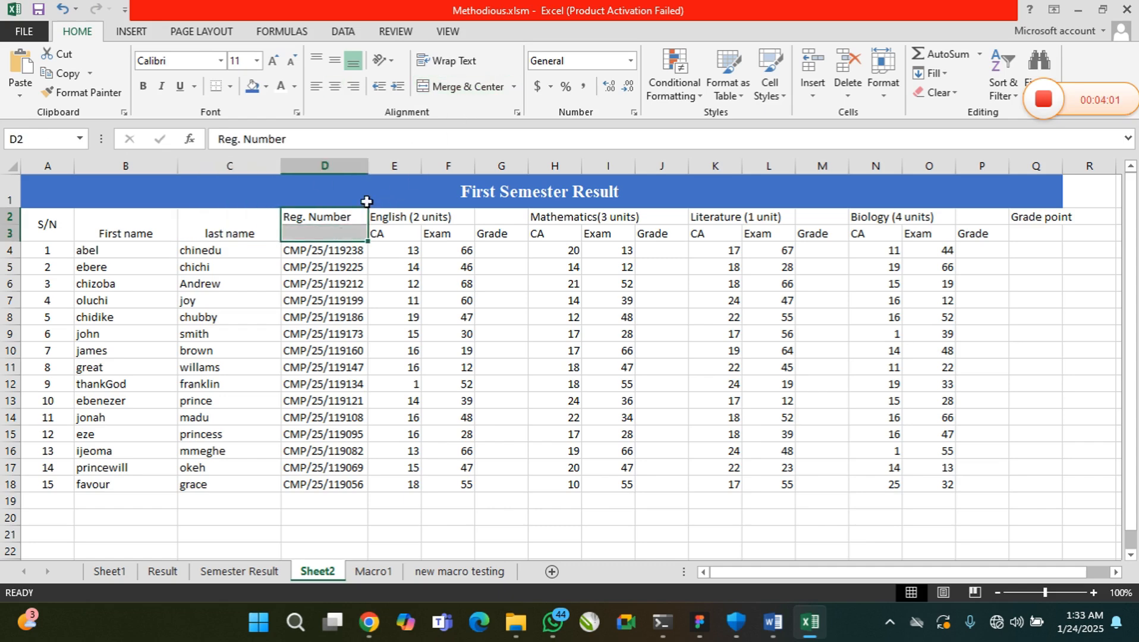
pyautogui.click(472, 94)
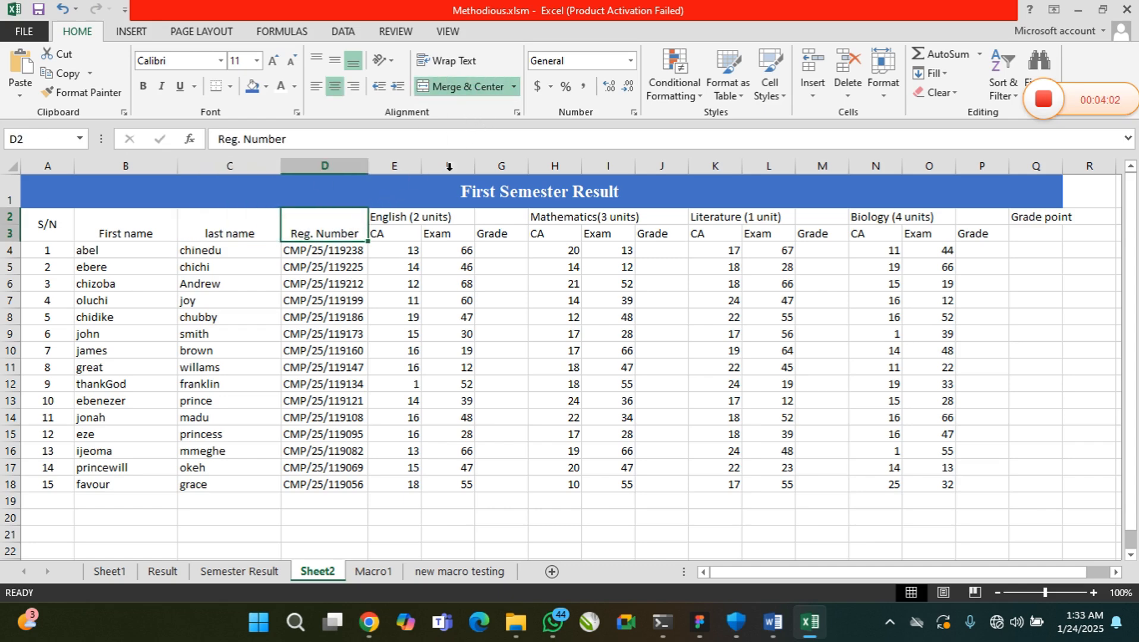
# Merge and center the "English (2 units)" heading across E2:G2 and middle-align it
pyautogui.click(404, 216)
pyautogui.moveTo(404, 217); pyautogui.dragTo(483, 216)
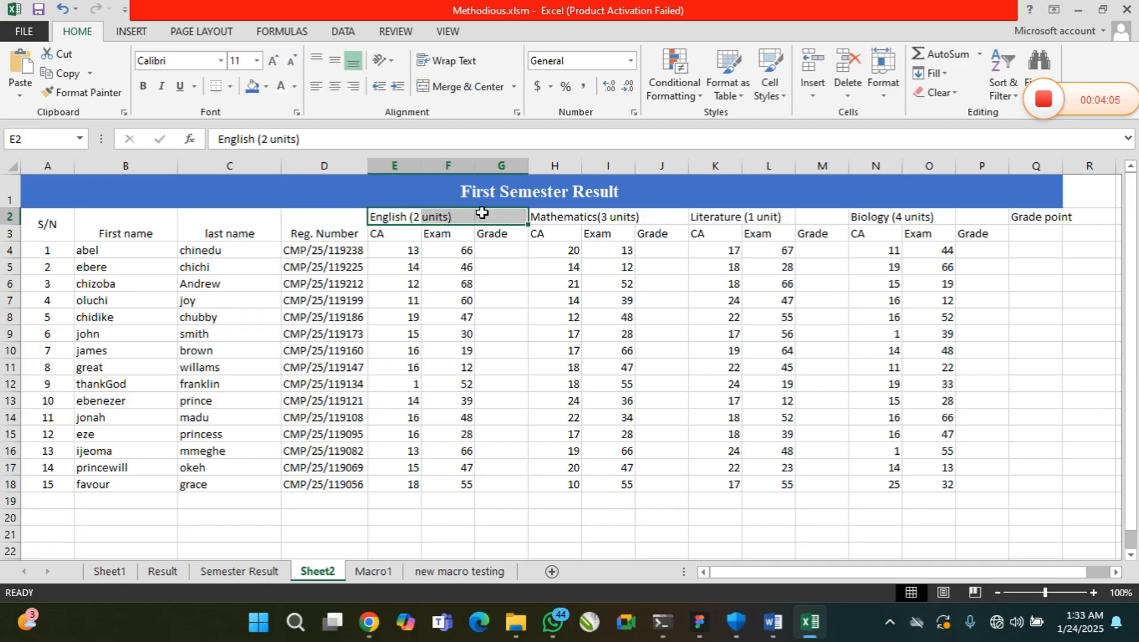
pyautogui.click(473, 95)
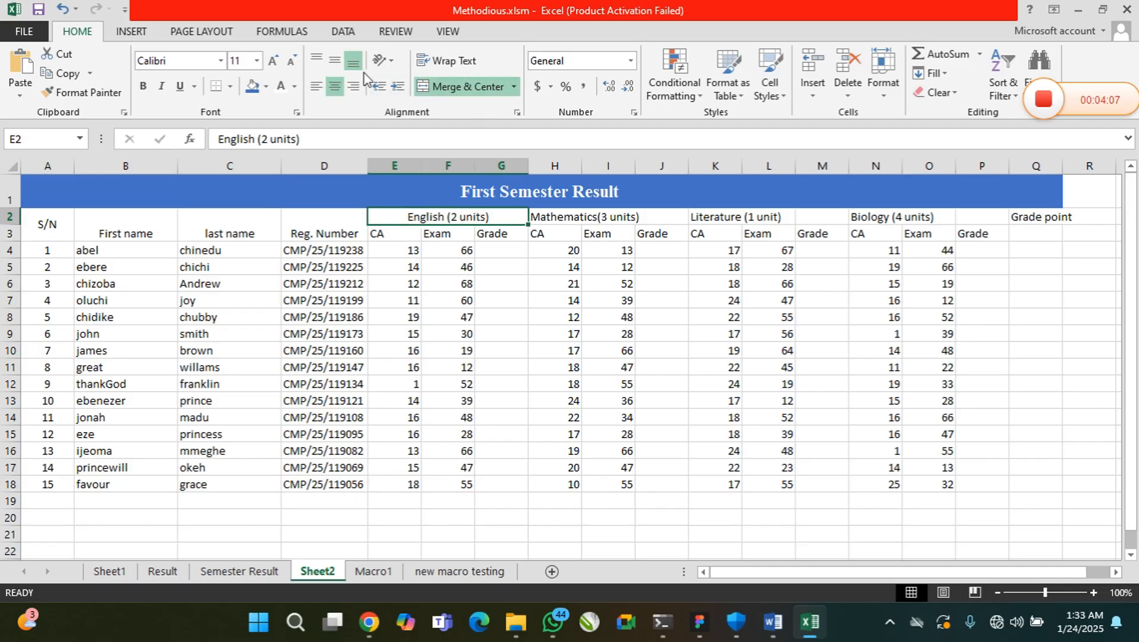
pyautogui.click(336, 65)
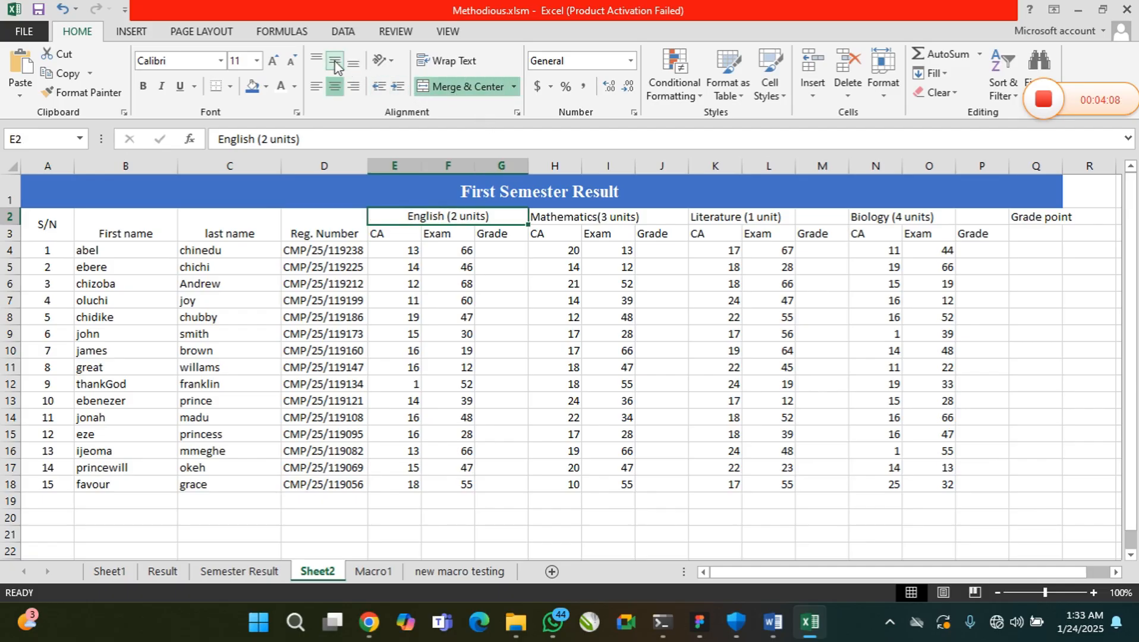
# Merge and center the score block E4:O18 into one cell, keeping only the upper-left value
pyautogui.click(397, 234)
pyautogui.click(468, 233)
pyautogui.click(506, 233)
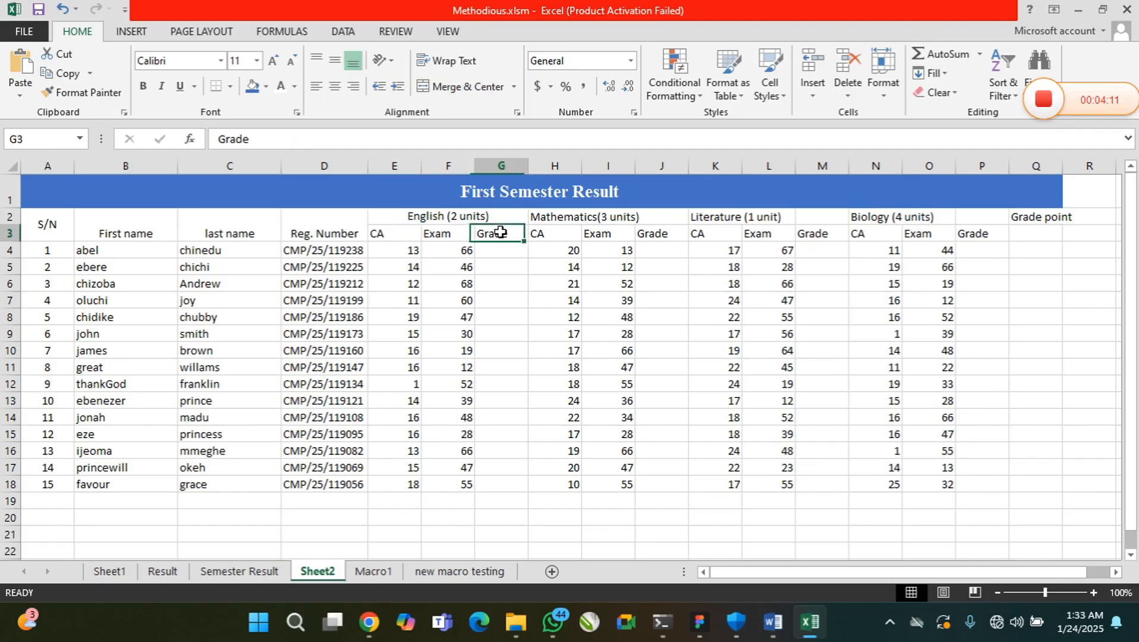
pyautogui.click(406, 252)
pyautogui.moveTo(411, 261); pyautogui.dragTo(416, 476)
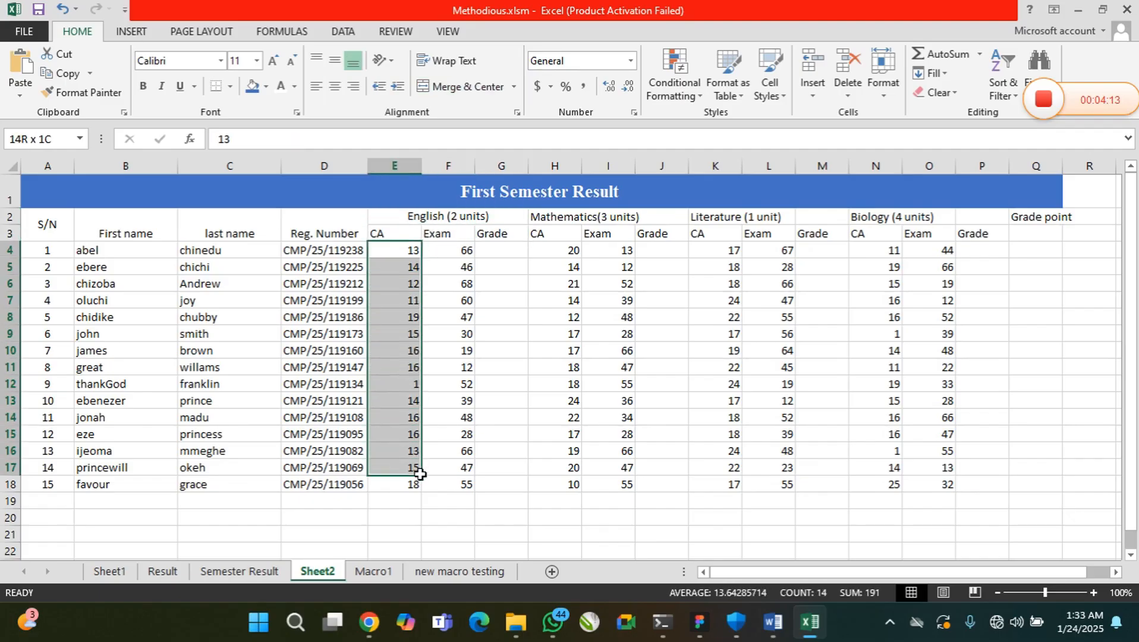
pyautogui.moveTo(395, 248); pyautogui.dragTo(945, 486)
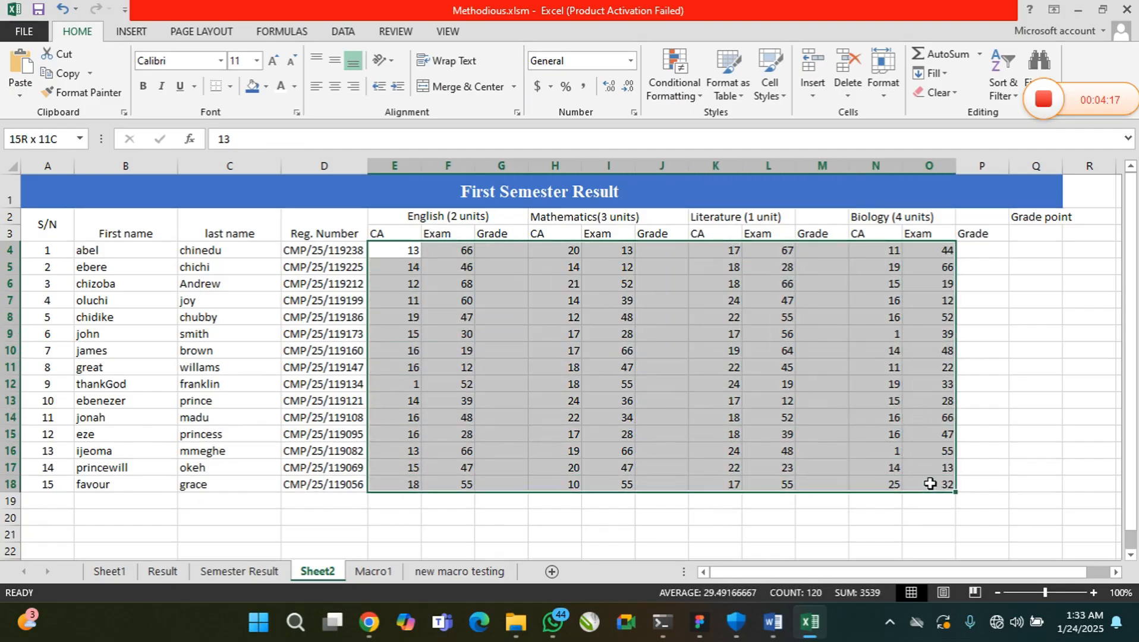
pyautogui.click(451, 89)
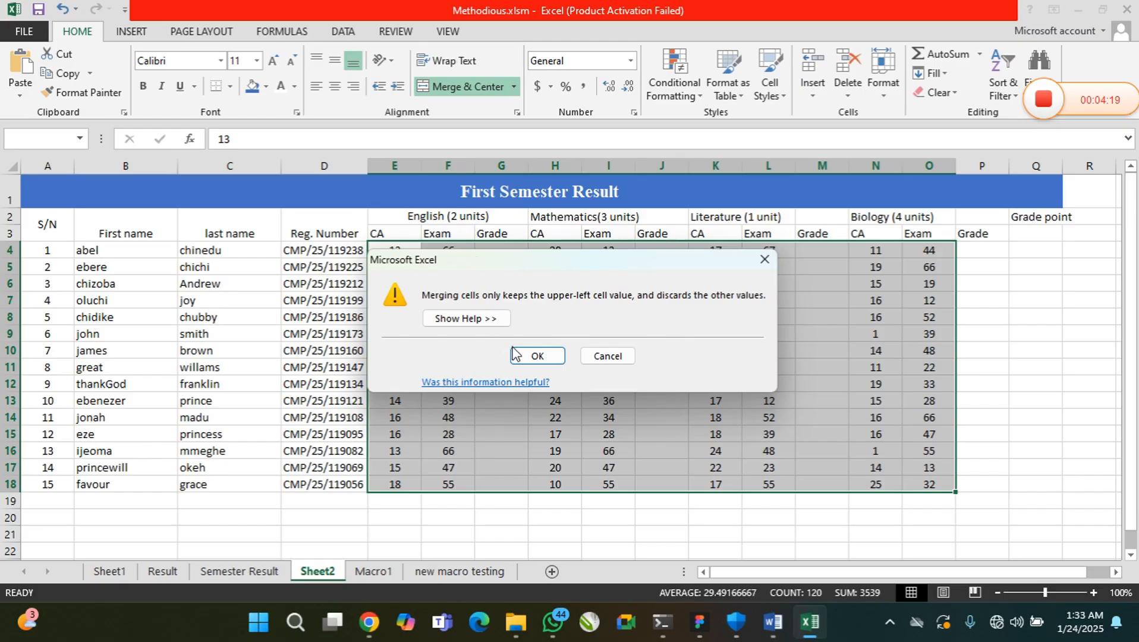
pyautogui.click(529, 356)
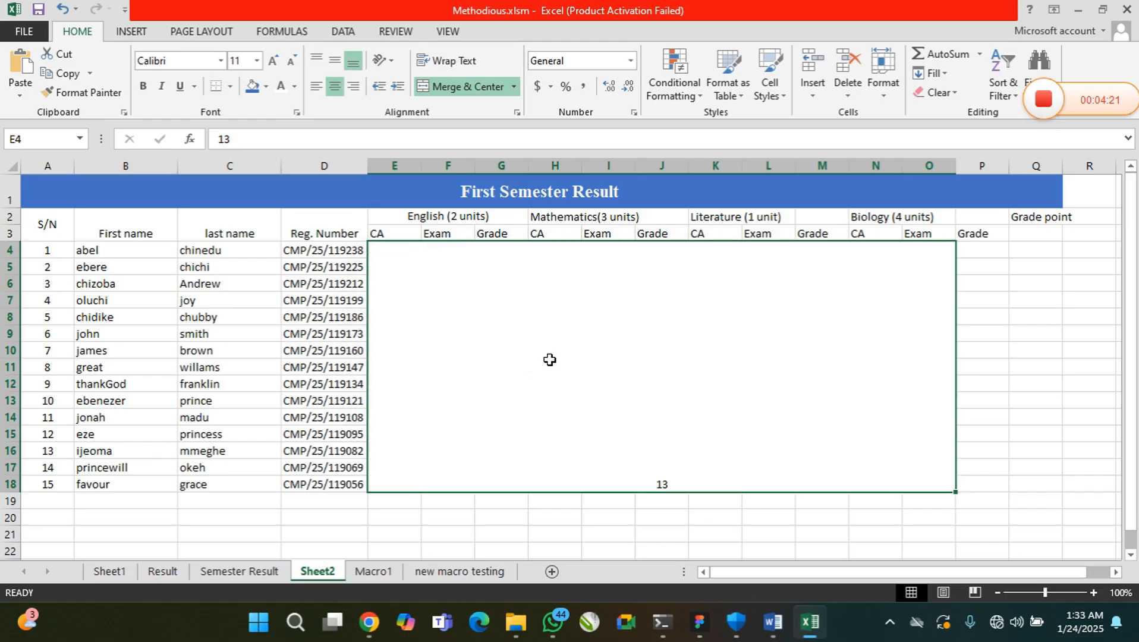
# Undo the merge of E4:O18 and center the score cells horizontally and vertically
pyautogui.hotkey('ctrl', 'z')
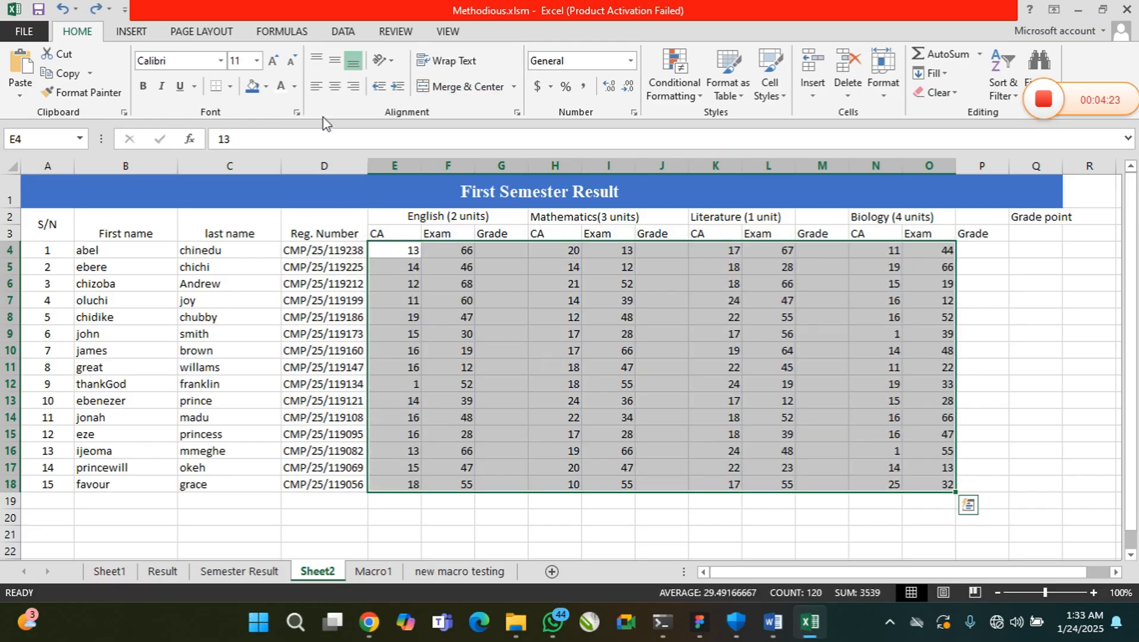
pyautogui.click(335, 86)
pyautogui.click(334, 60)
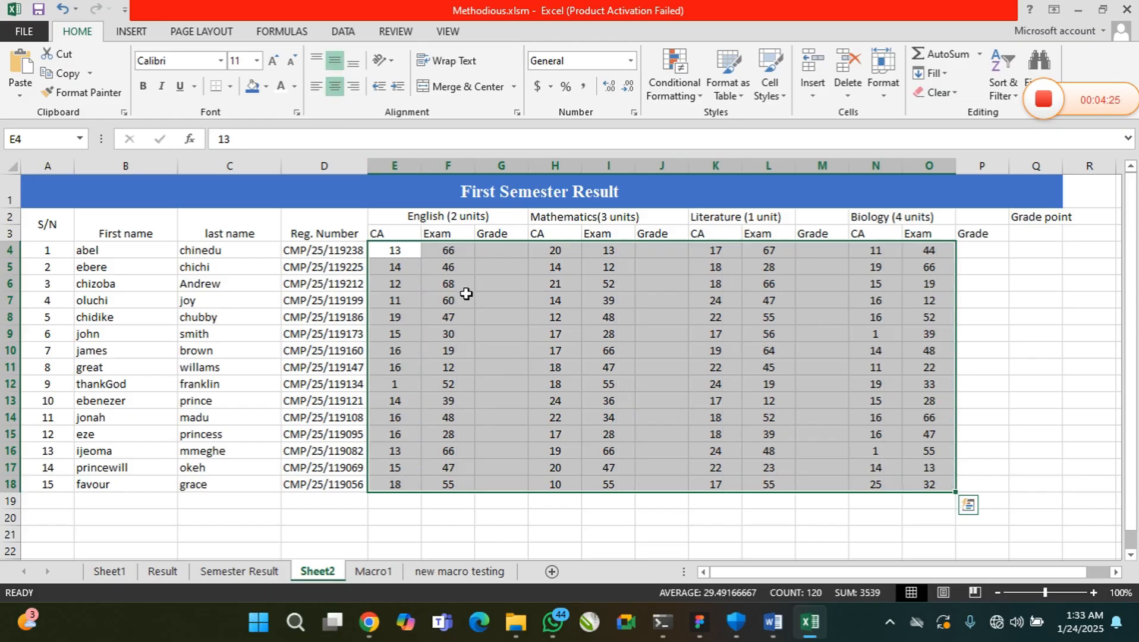
pyautogui.click(466, 294)
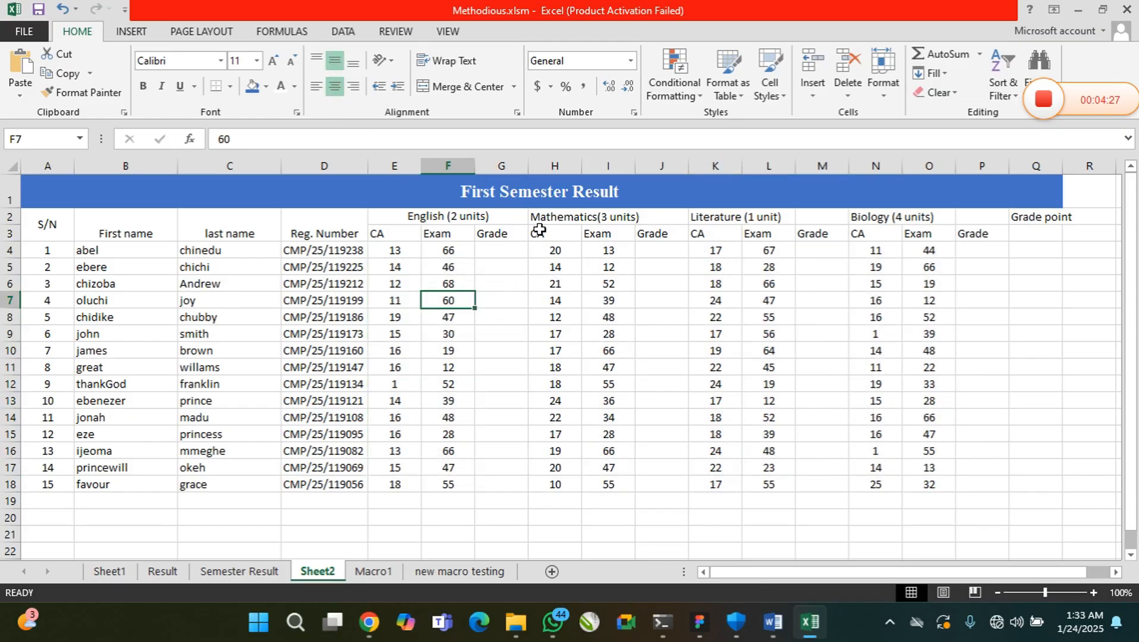
# Merge, center and middle-align the Mathematics heading across H2:J2, Literature across K2:M2 and Biology across N2:O2
pyautogui.moveTo(536, 217); pyautogui.dragTo(665, 221)
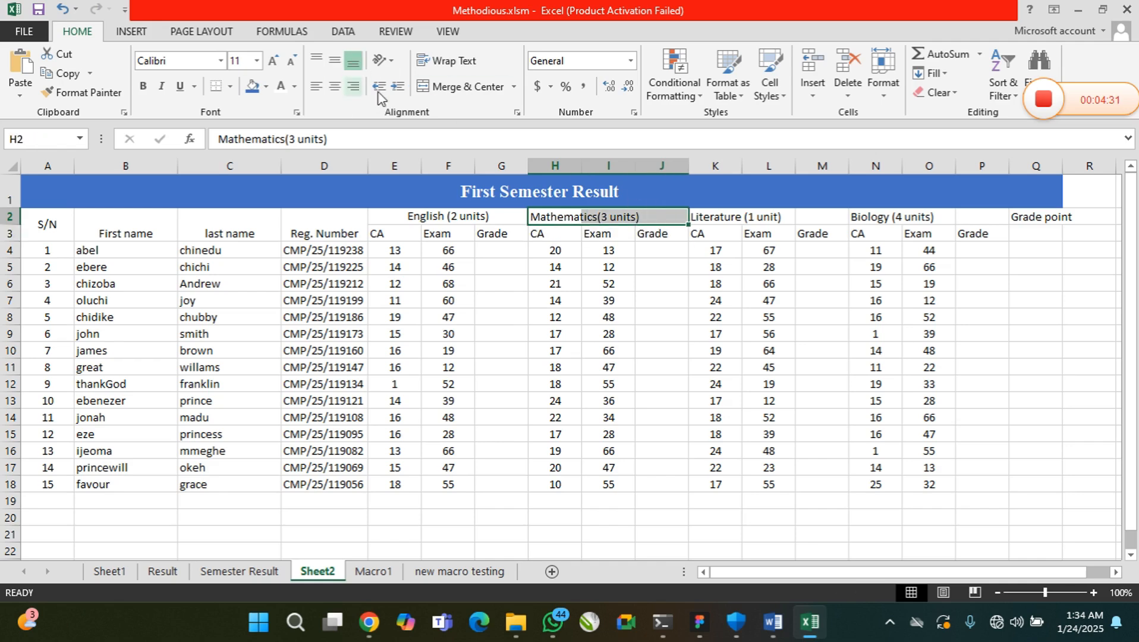
pyautogui.click(457, 86)
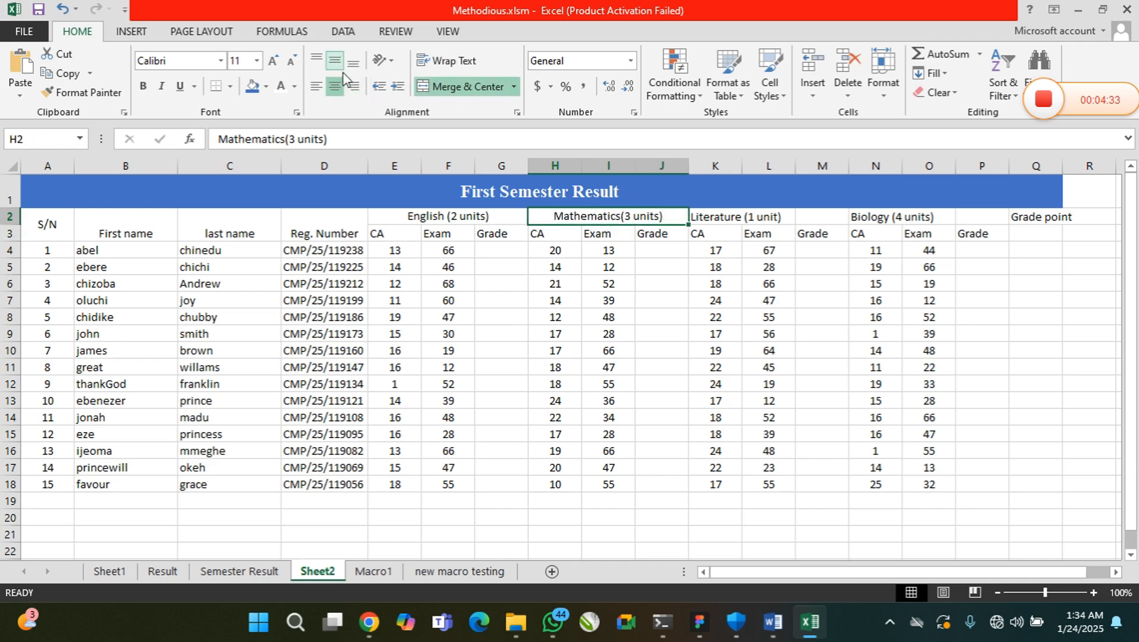
pyautogui.click(711, 218)
pyautogui.moveTo(703, 217); pyautogui.dragTo(805, 217)
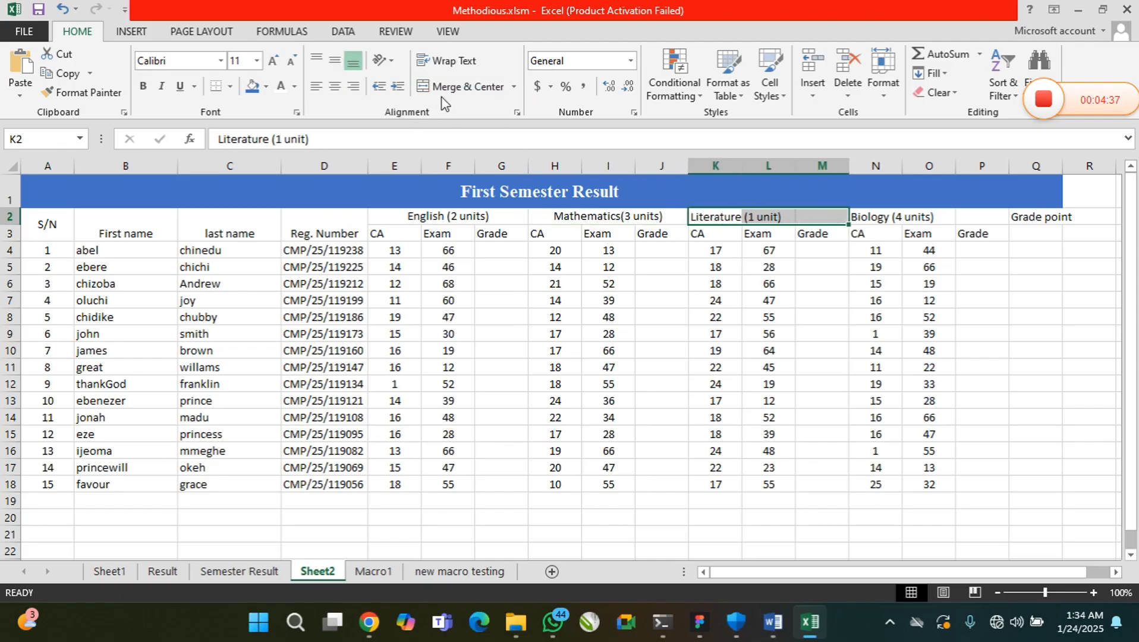
pyautogui.click(458, 87)
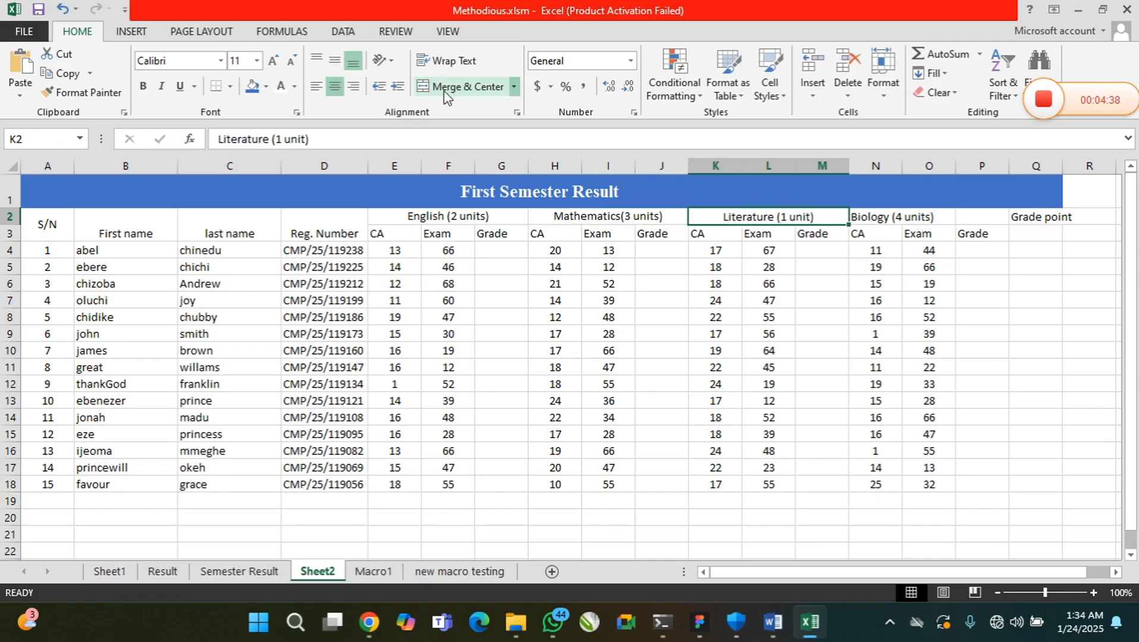
pyautogui.click(336, 62)
pyautogui.moveTo(867, 220); pyautogui.dragTo(921, 217)
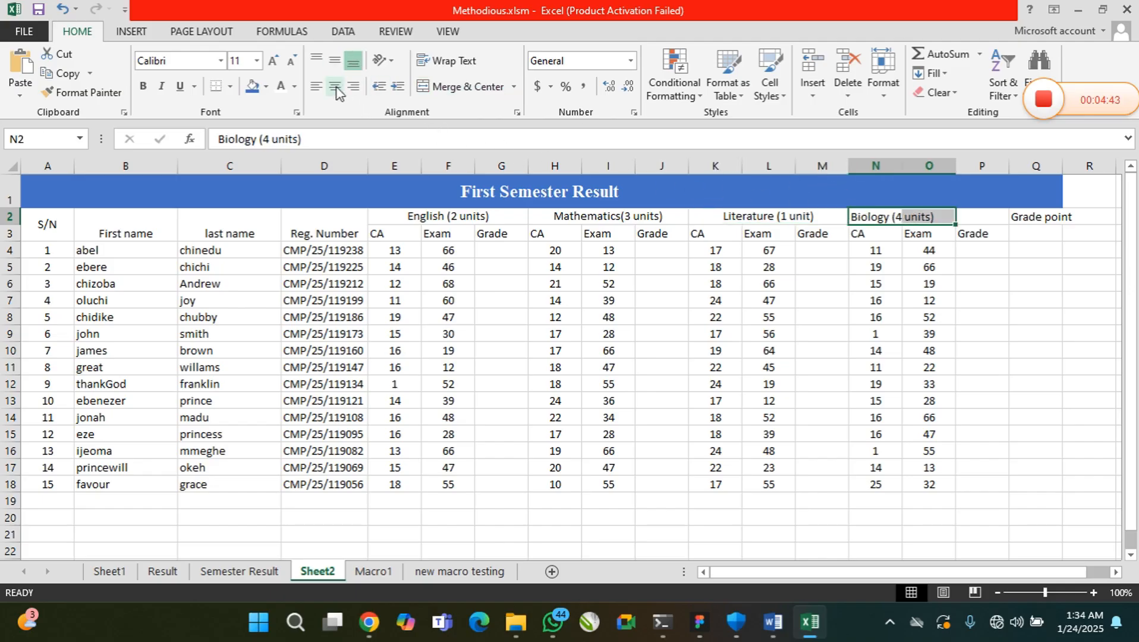
pyautogui.click(460, 86)
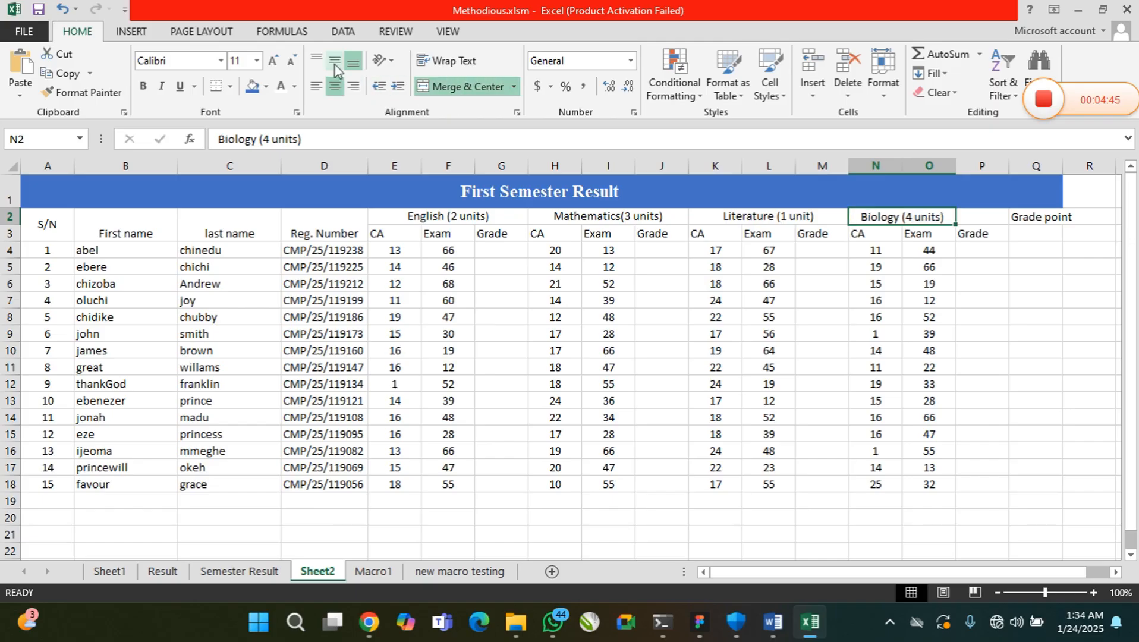
pyautogui.click(335, 62)
# Merge and center the last Grade heading over P2:P3 and middle-align it
pyautogui.click(978, 237)
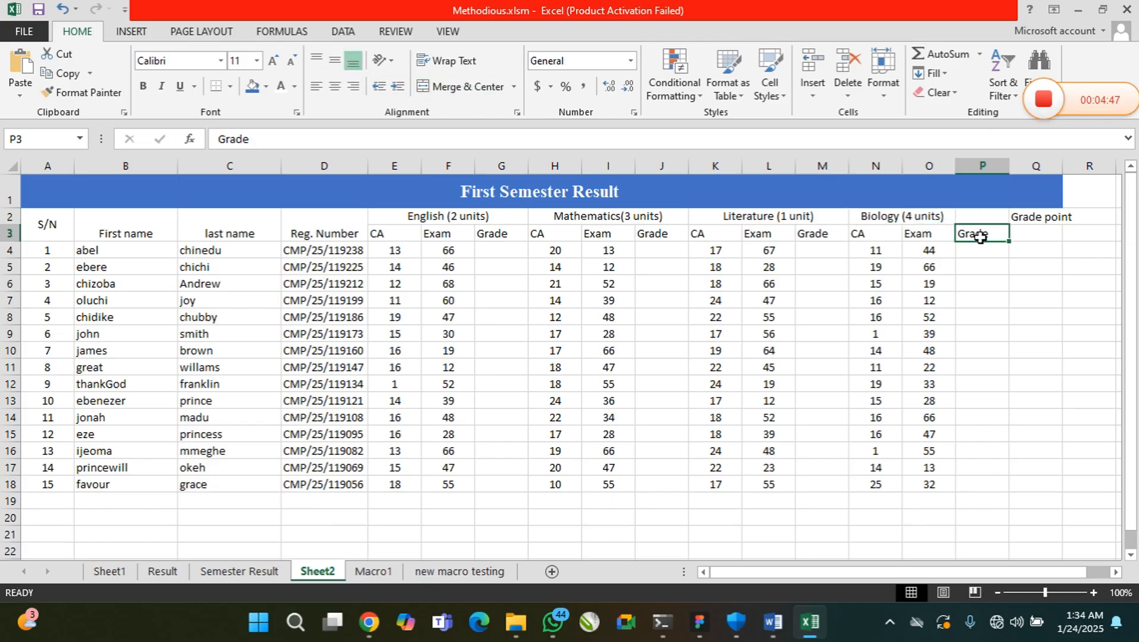
pyautogui.click(960, 218)
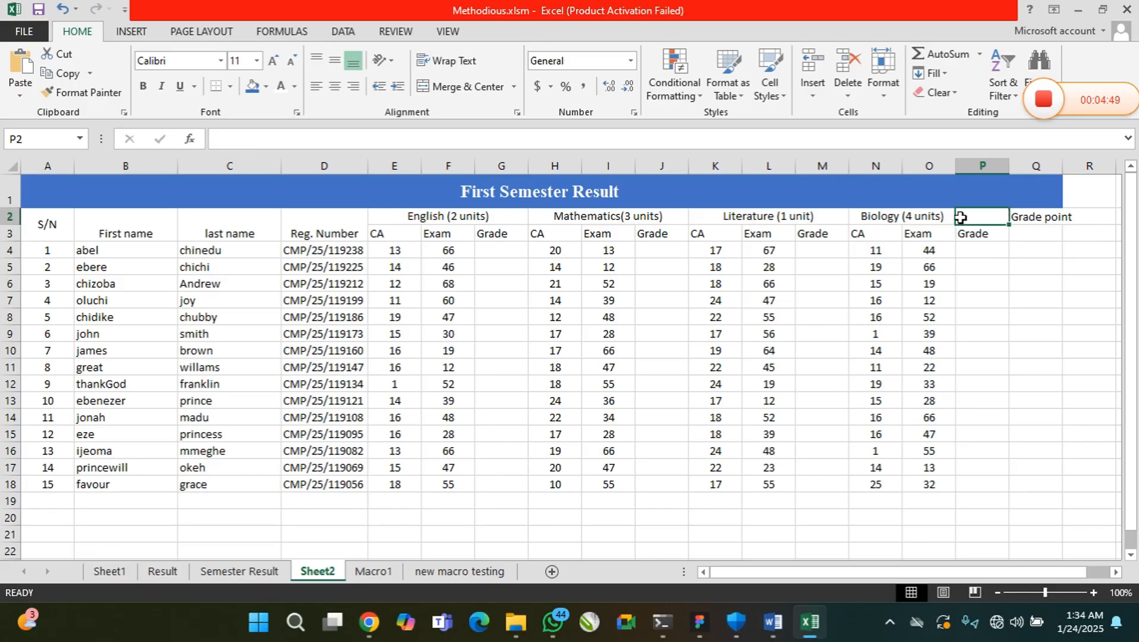
pyautogui.moveTo(971, 219); pyautogui.dragTo(981, 238)
pyautogui.click(470, 86)
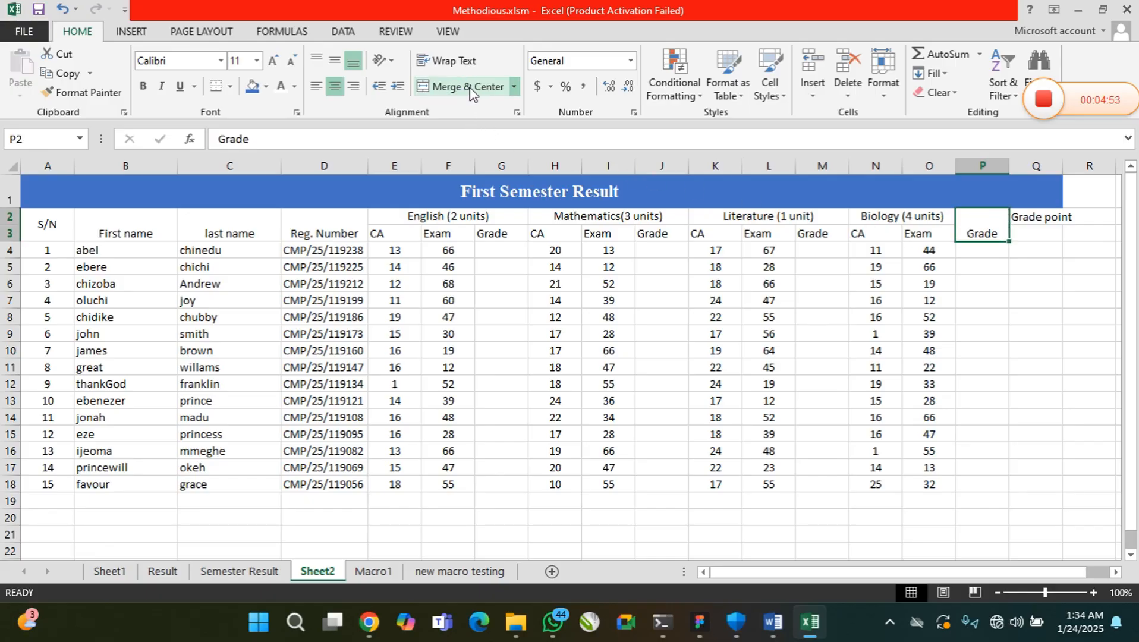
pyautogui.click(335, 62)
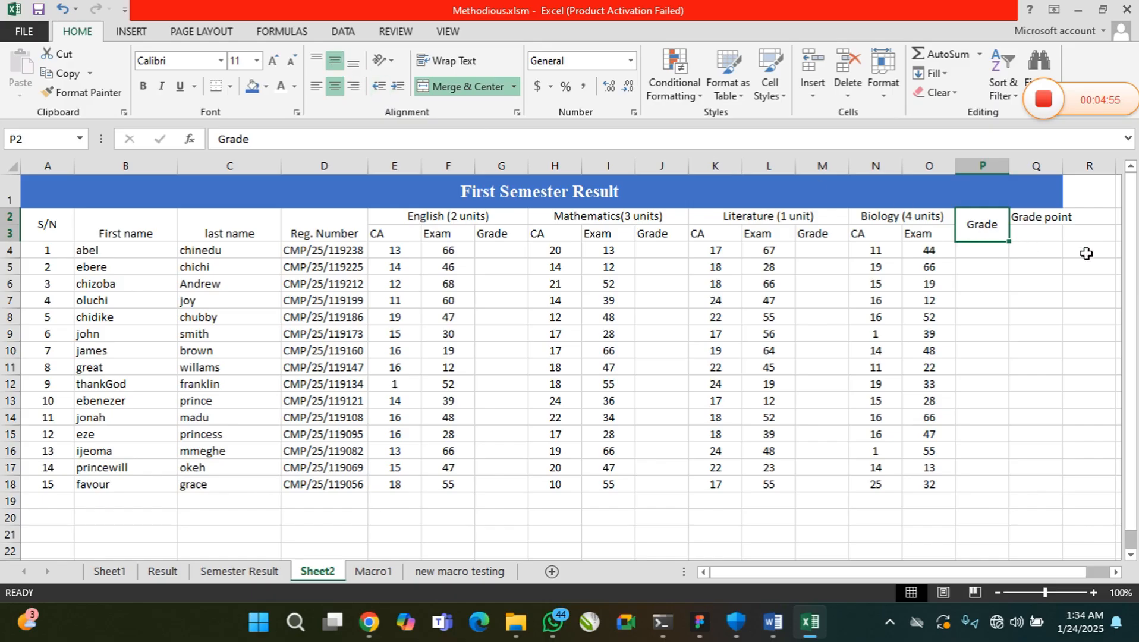
# Merge, center and middle-align the Grade point heading over Q2:Q3 and autofit column Q to show it fully
pyautogui.moveTo(1043, 219); pyautogui.dragTo(1043, 234)
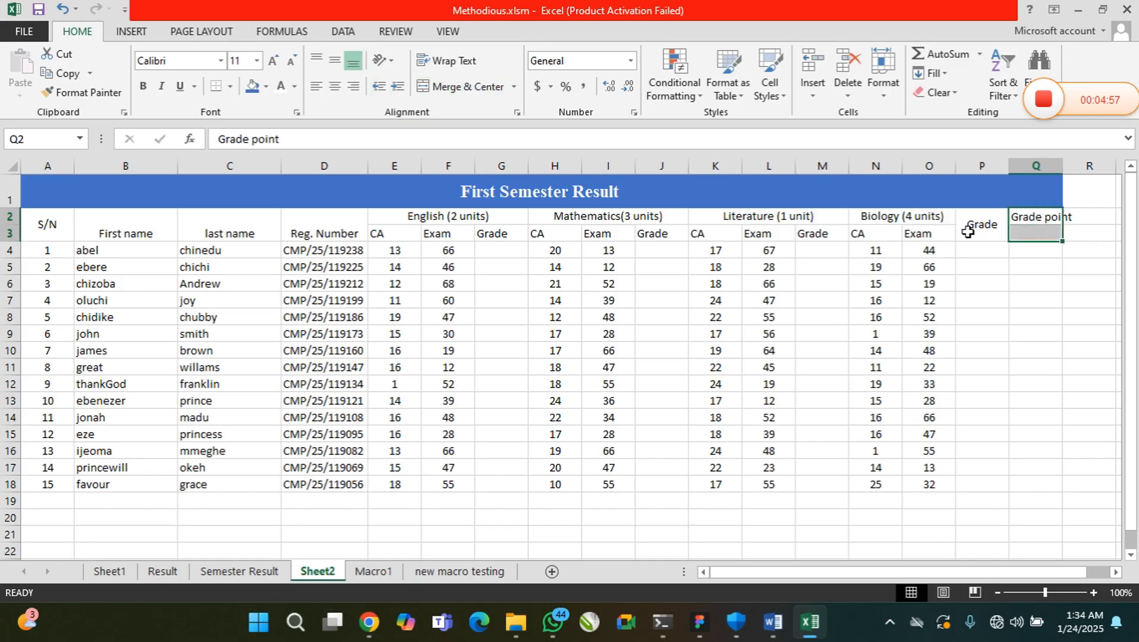
pyautogui.click(463, 86)
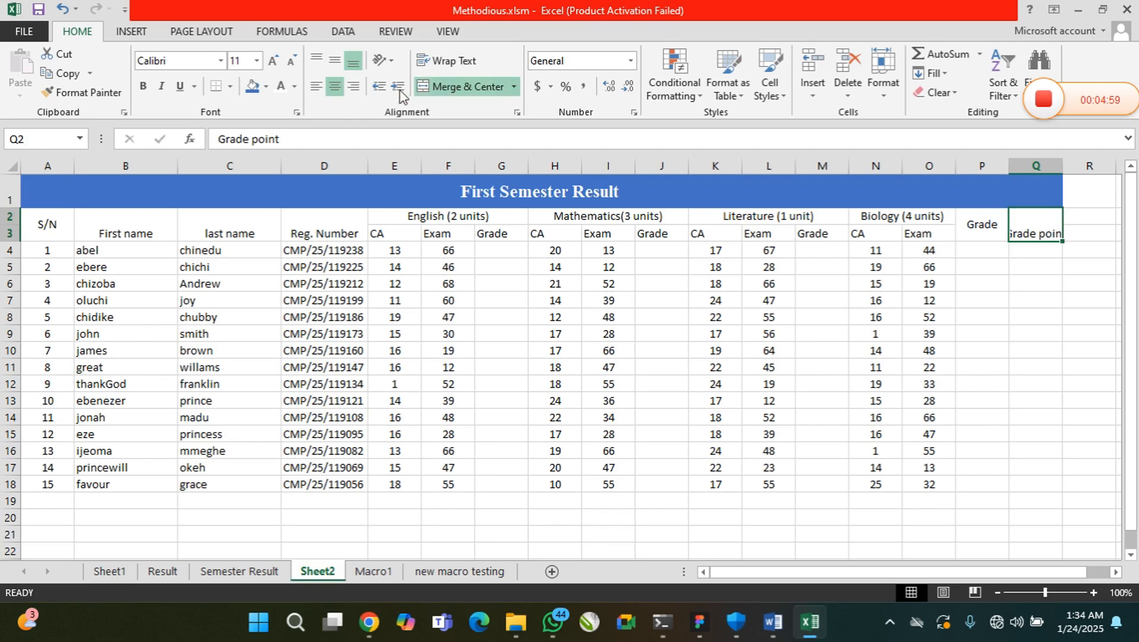
pyautogui.click(332, 62)
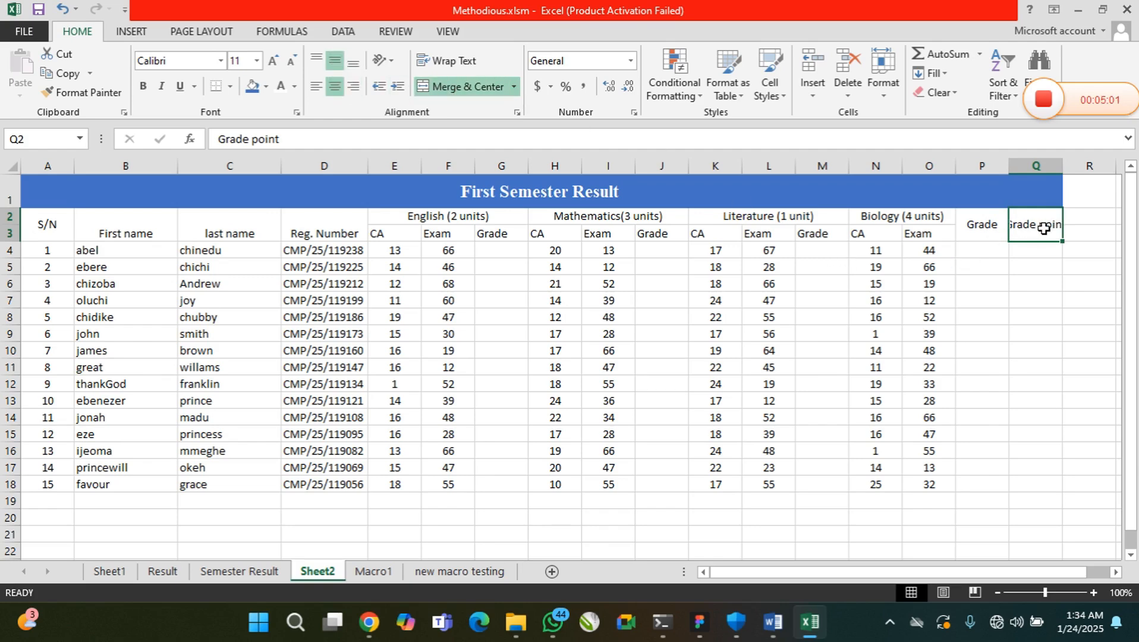
pyautogui.doubleClick(1061, 168)
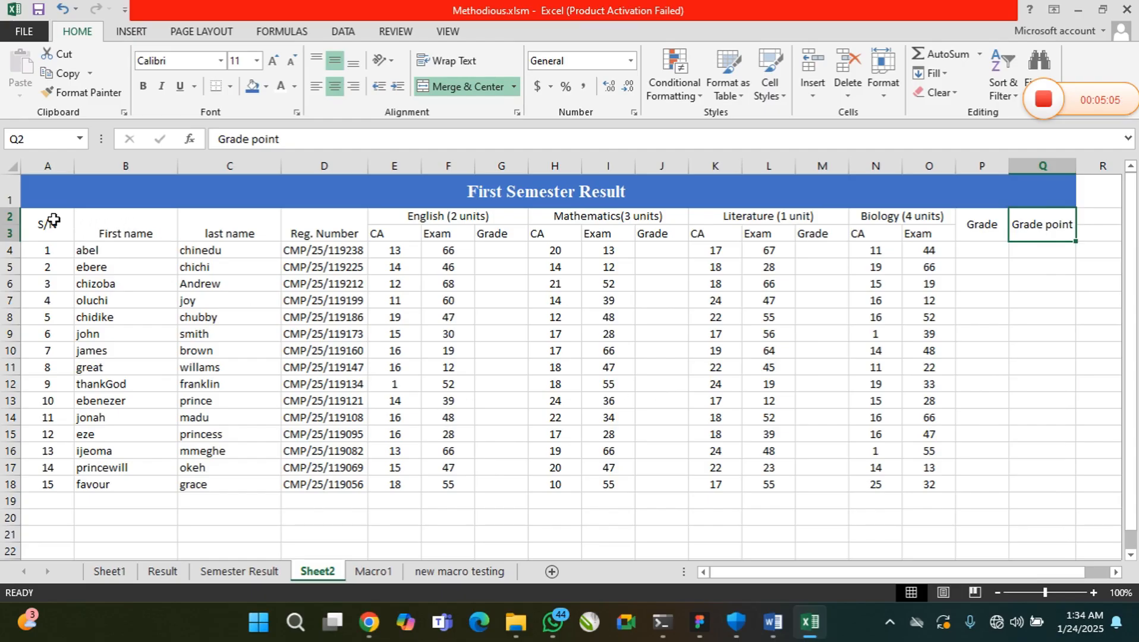
# Middle-align the merged First name and last name headings
pyautogui.moveTo(52, 221); pyautogui.dragTo(1039, 224)
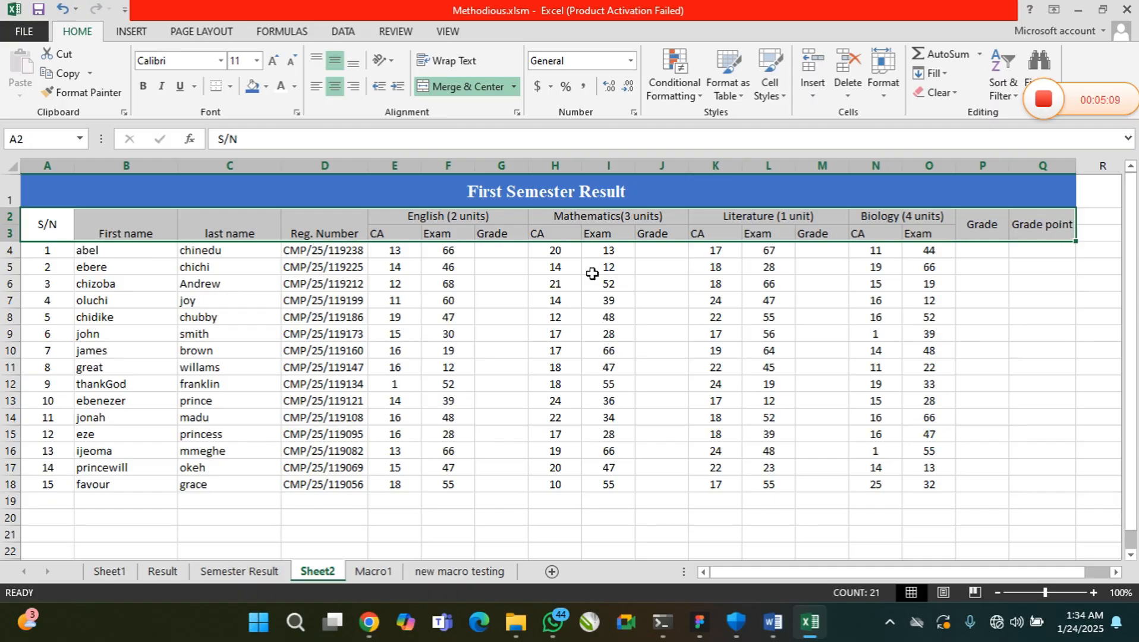
pyautogui.click(140, 237)
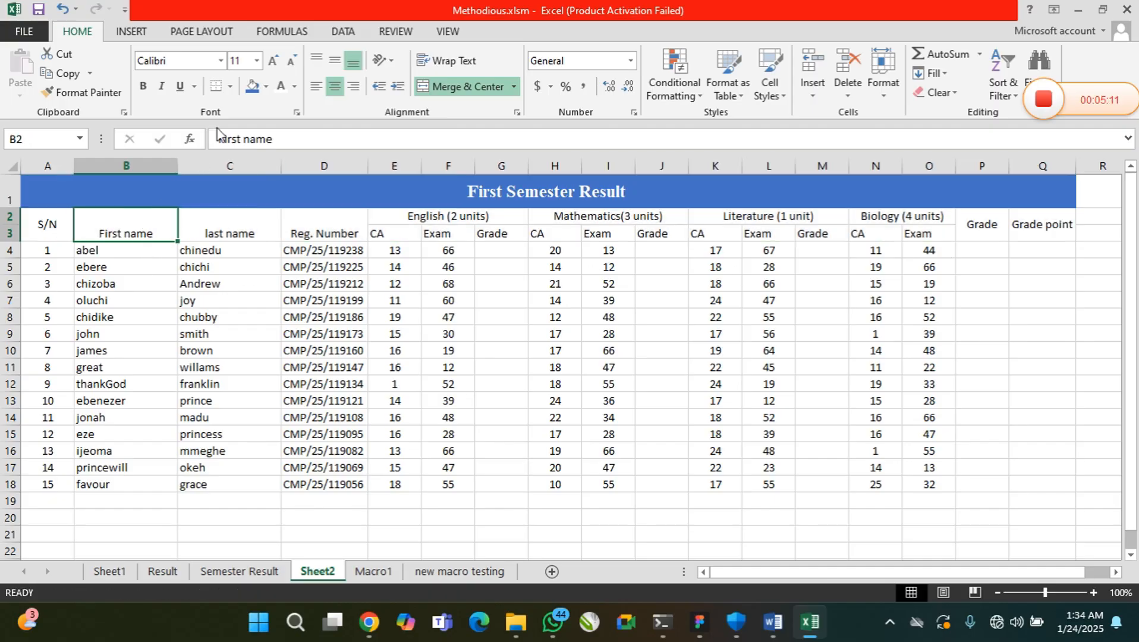
pyautogui.click(336, 61)
pyautogui.press('Right')
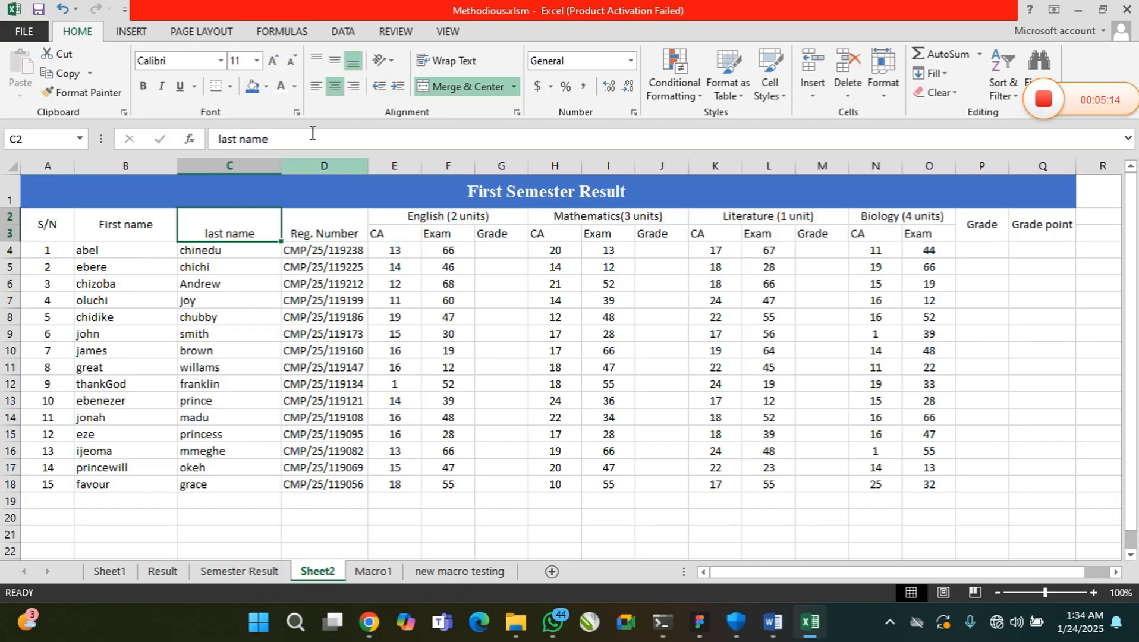
pyautogui.click(338, 63)
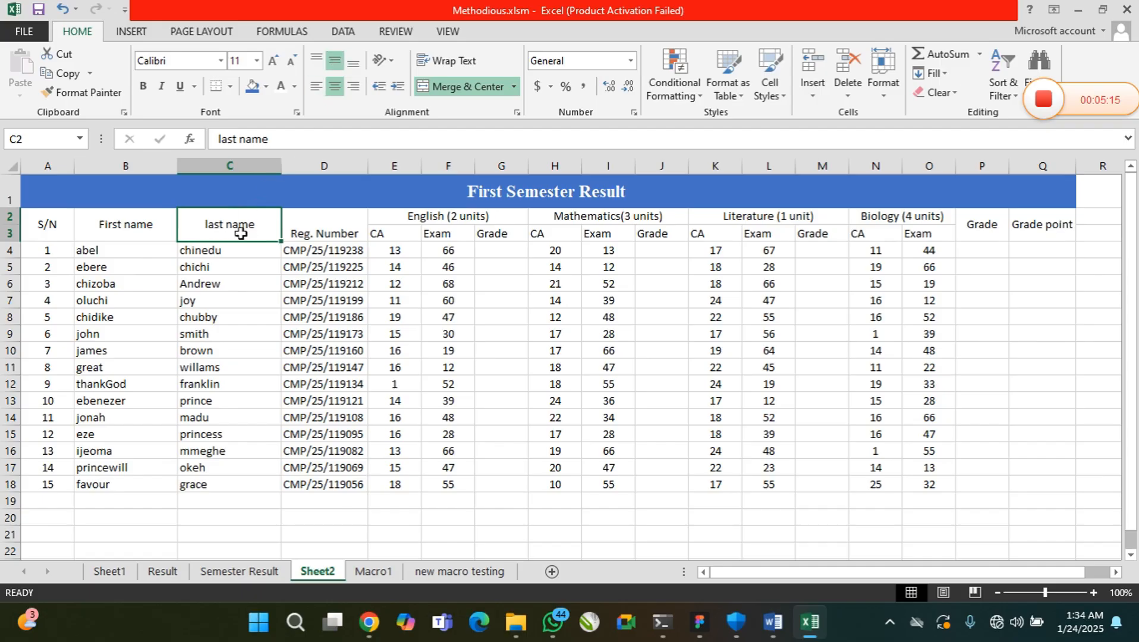
pyautogui.click(210, 244)
# Format the heading rows A2:Q3 as bold 14-point Times New Roman
pyautogui.moveTo(48, 229); pyautogui.dragTo(1046, 232)
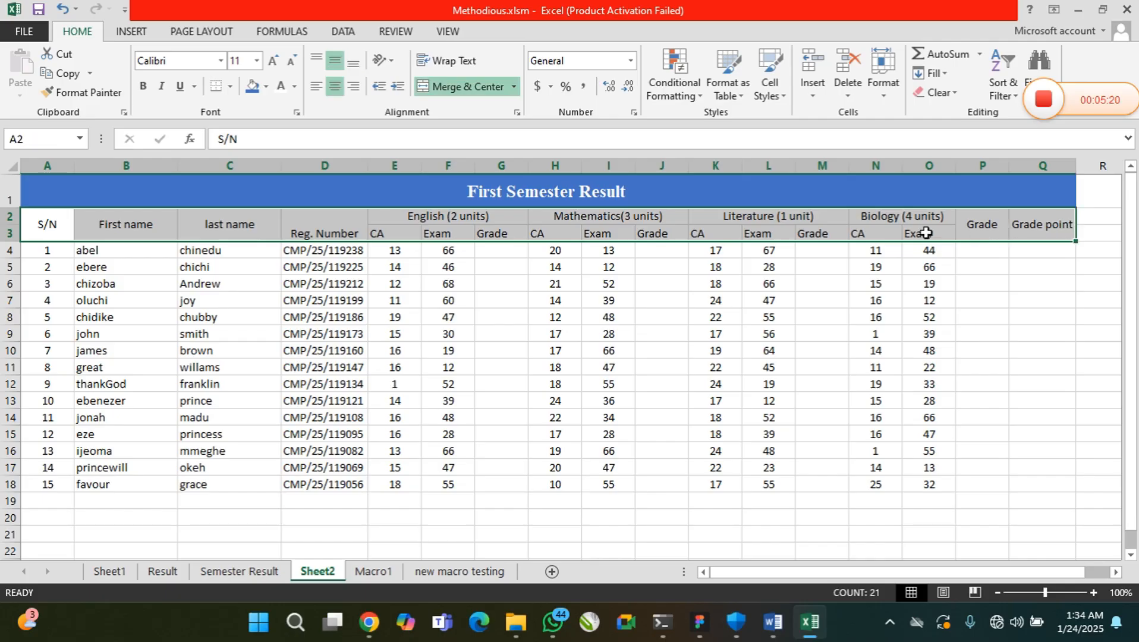
pyautogui.click(142, 86)
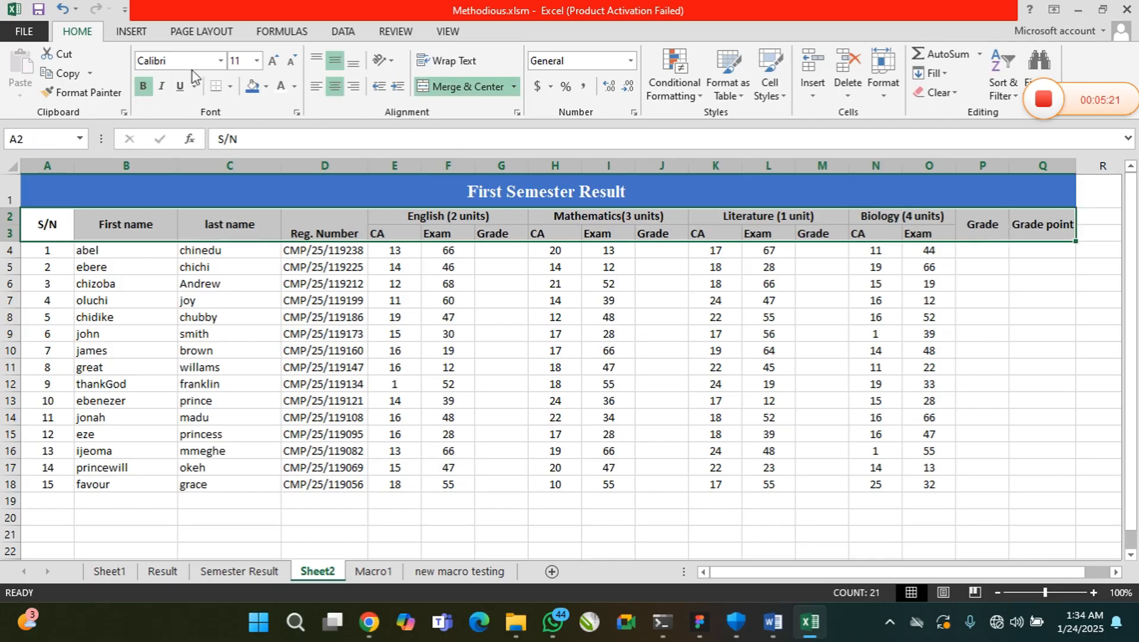
pyautogui.click(258, 60)
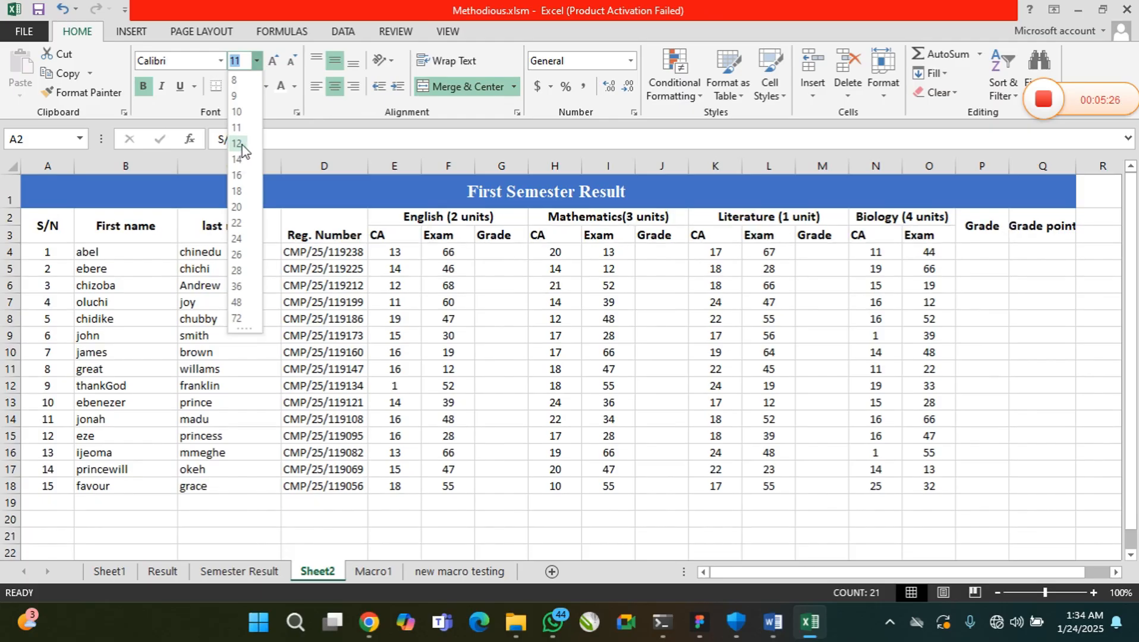
pyautogui.click(237, 159)
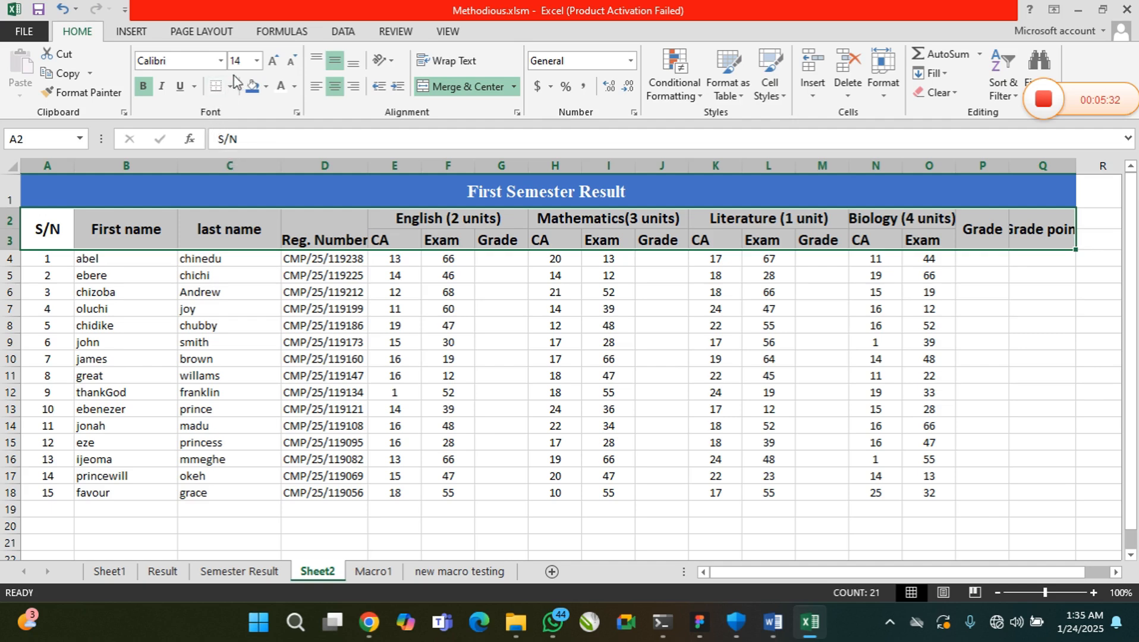
pyautogui.click(221, 63)
pyautogui.write('Ti')
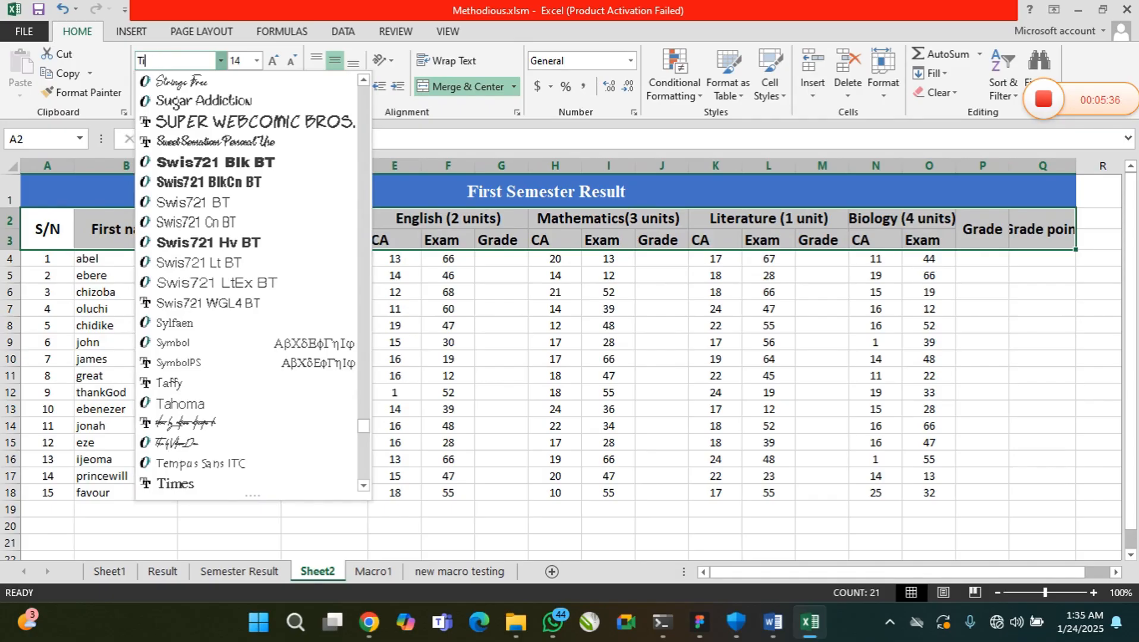
pyautogui.write('emes New Roman')
pyautogui.press('Return')
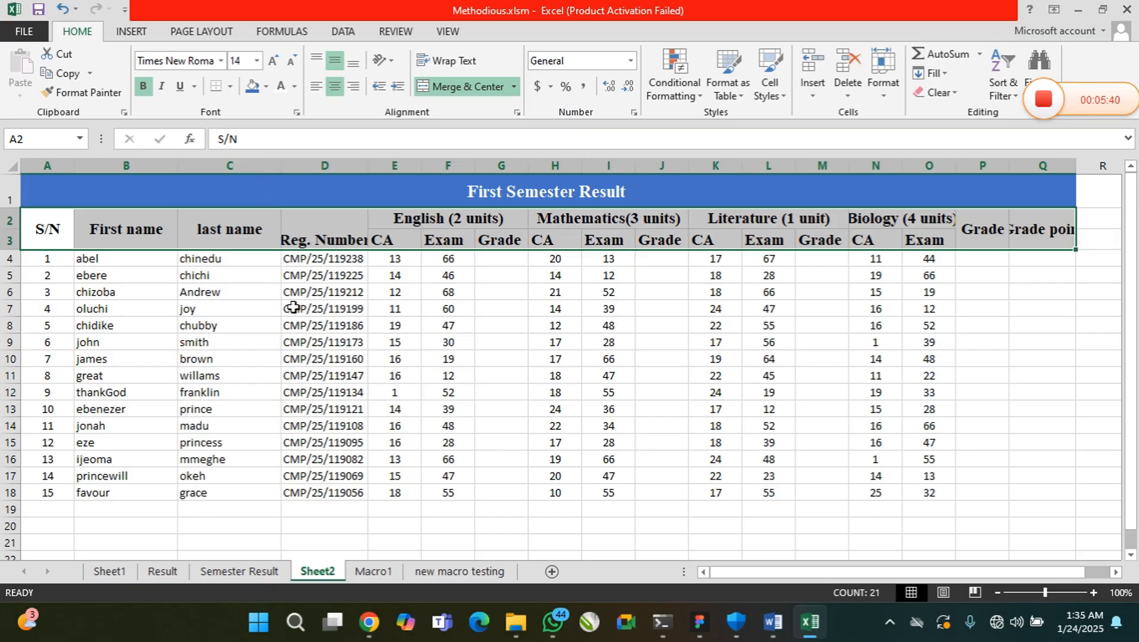
# Give the heading rows A2:Q3 white text on a dark orange fill
pyautogui.click(254, 88)
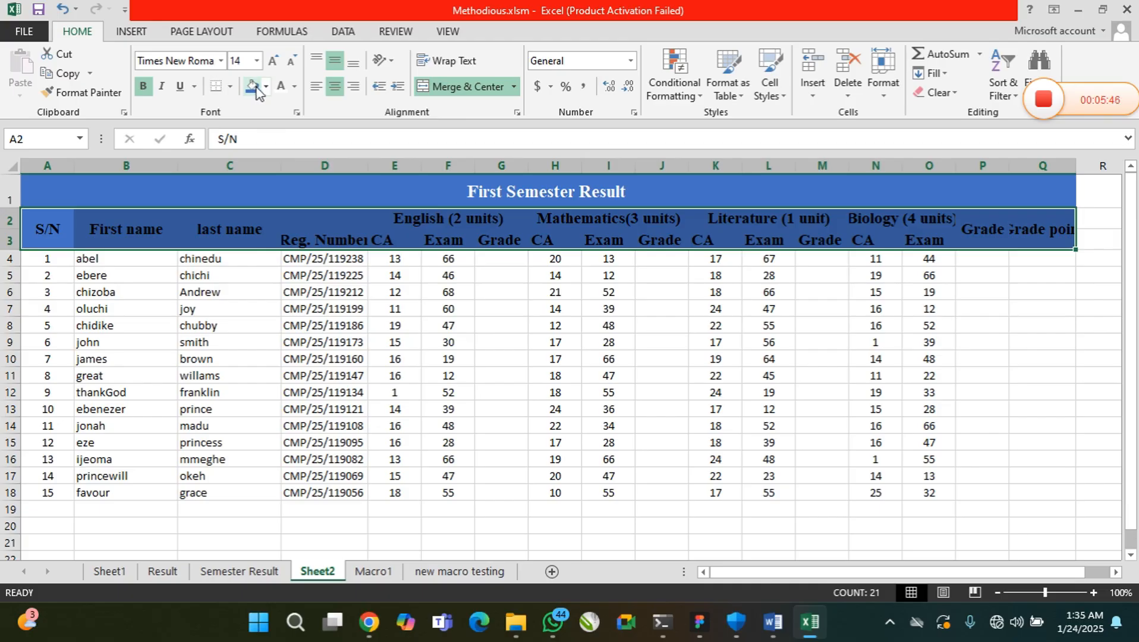
pyautogui.click(280, 92)
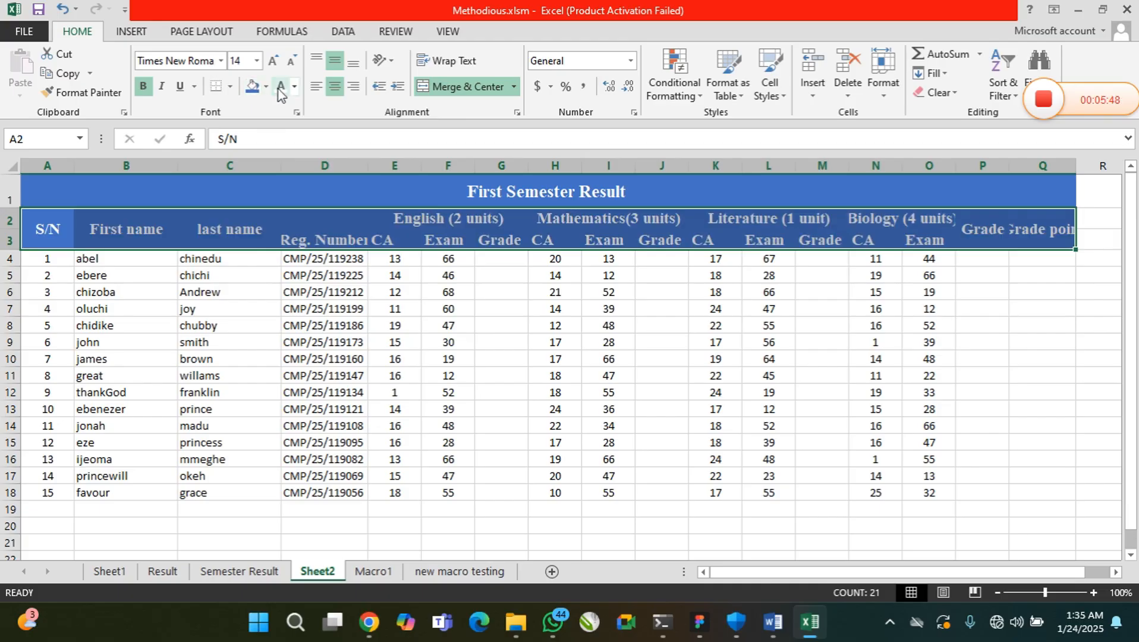
pyautogui.click(265, 86)
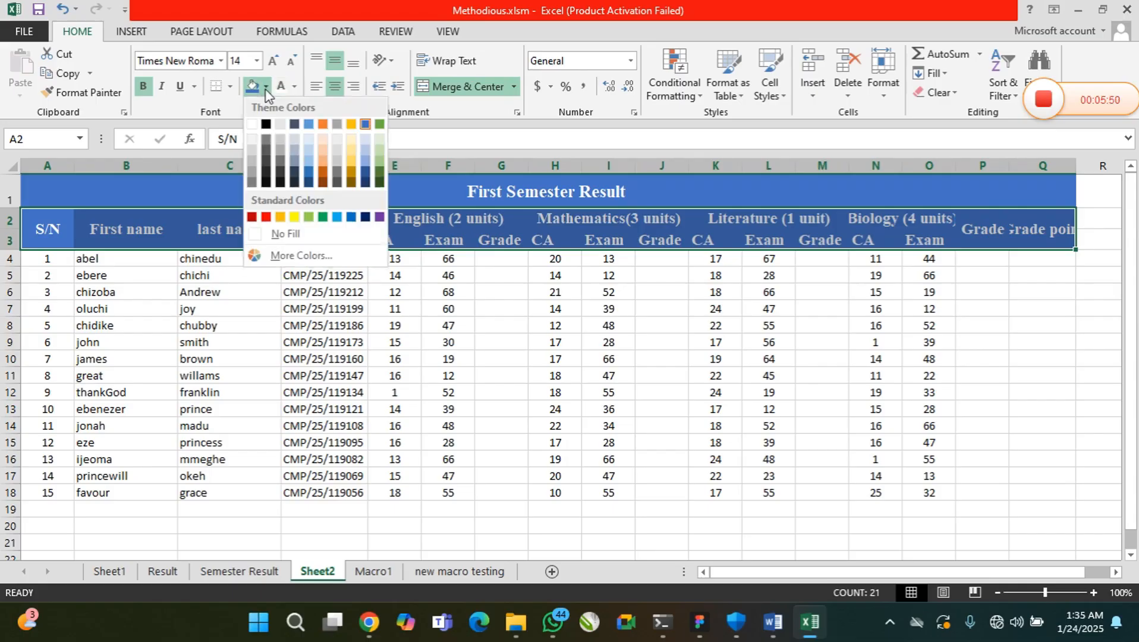
pyautogui.click(324, 176)
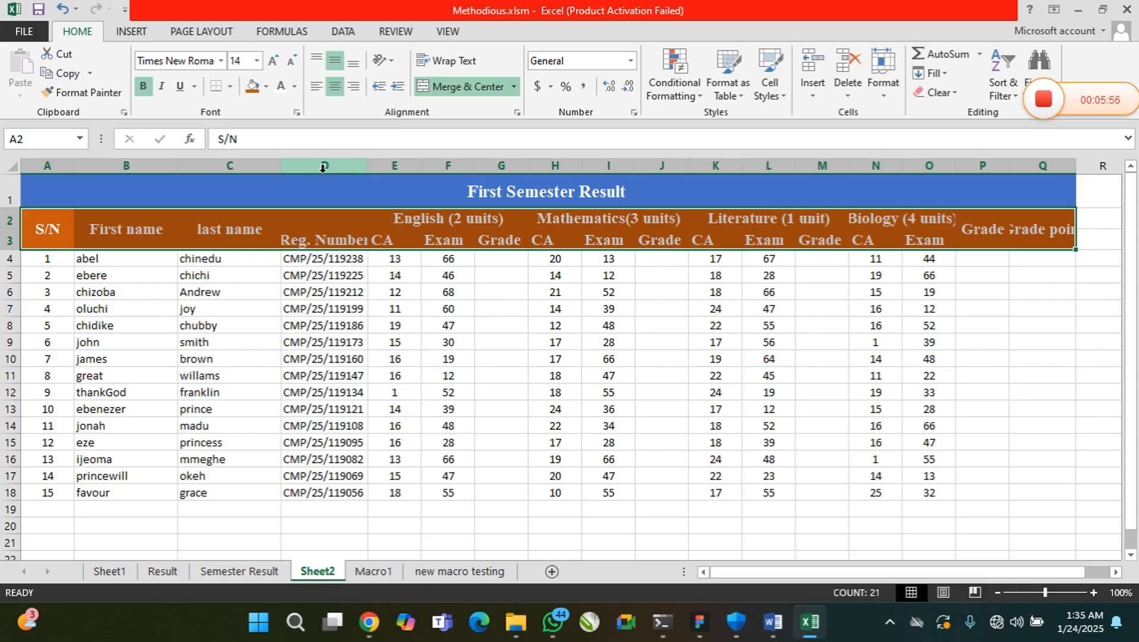
pyautogui.click(256, 242)
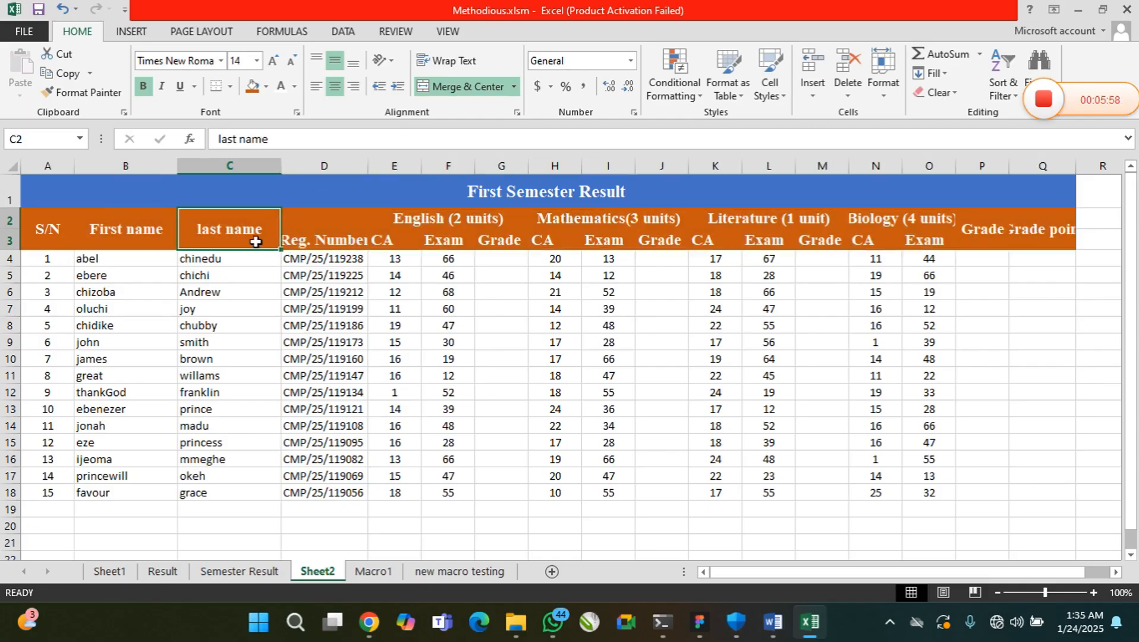
# Widen column D to fit the Reg. Number heading and autofit columns I and J
pyautogui.moveTo(368, 168); pyautogui.dragTo(380, 169)
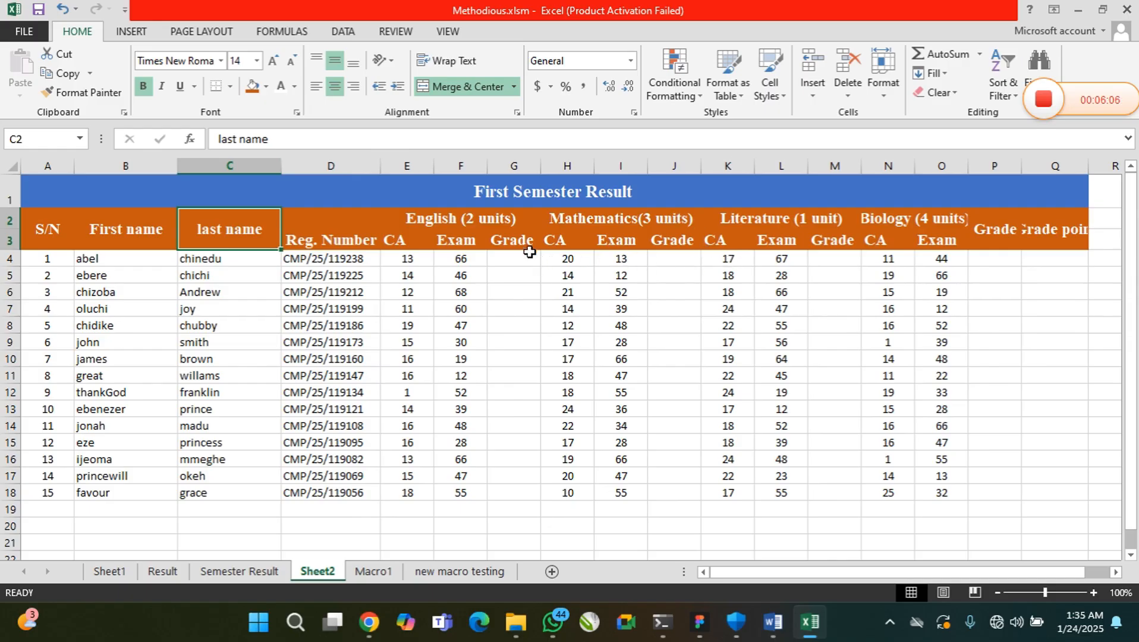
pyautogui.doubleClick(645, 168)
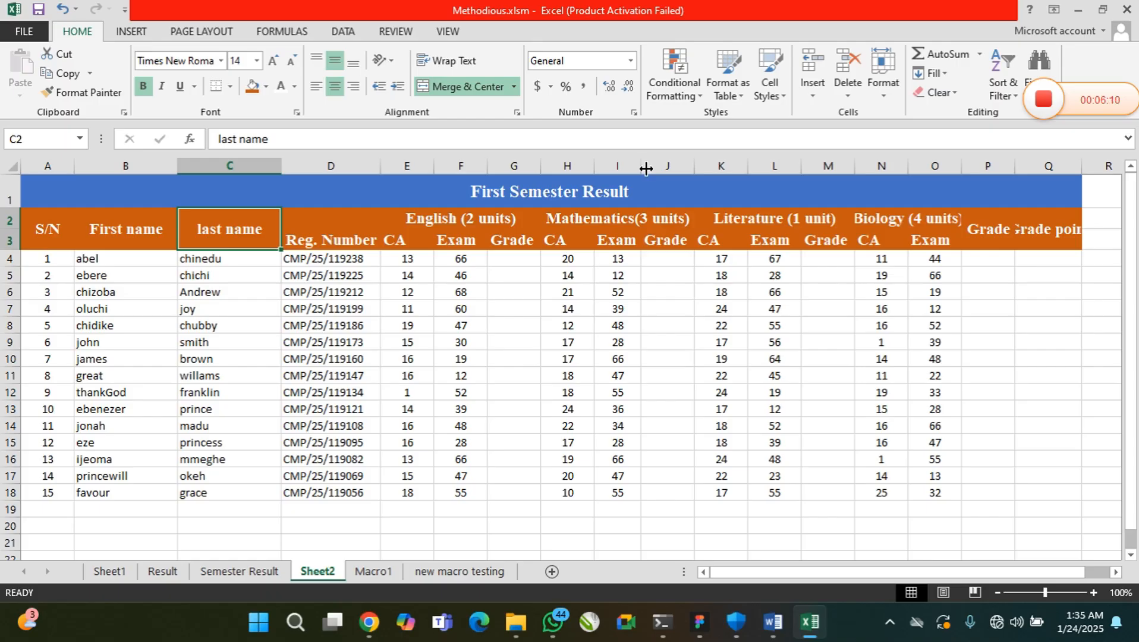
pyautogui.doubleClick(692, 170)
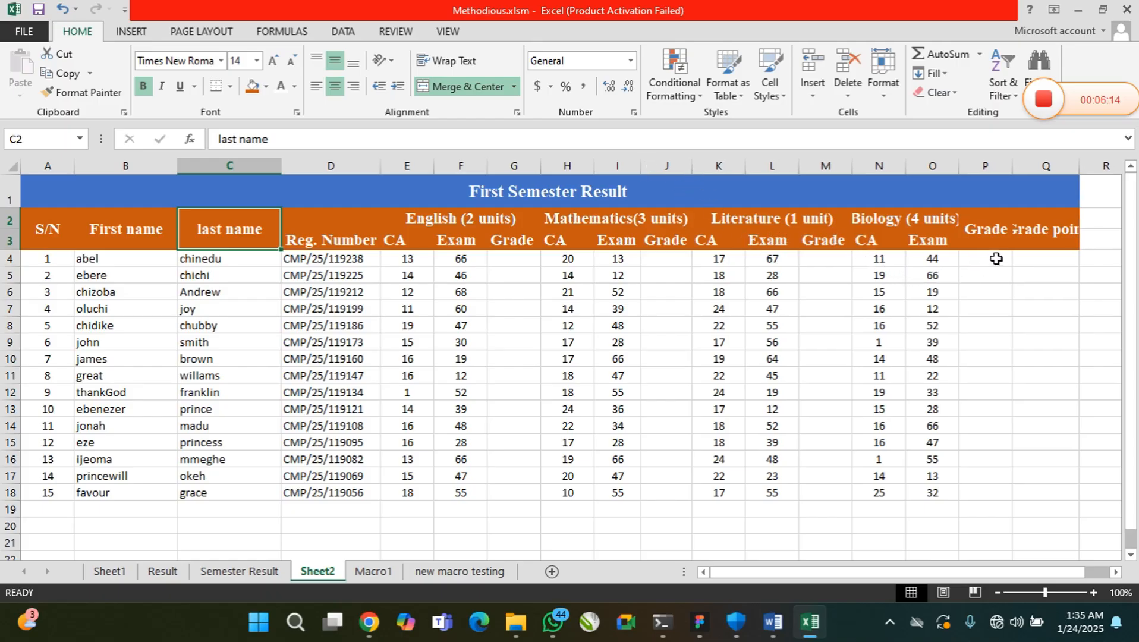
# Autofit columns P and Q to fit the final Grade and Grade point headings
pyautogui.doubleClick(1012, 171)
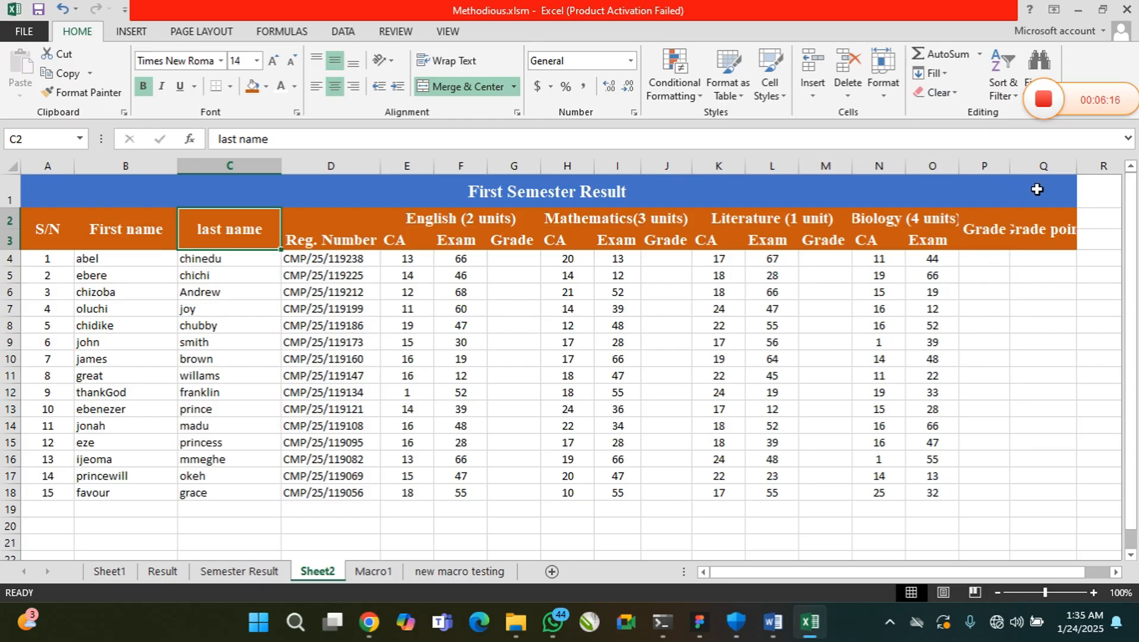
pyautogui.doubleClick(1081, 166)
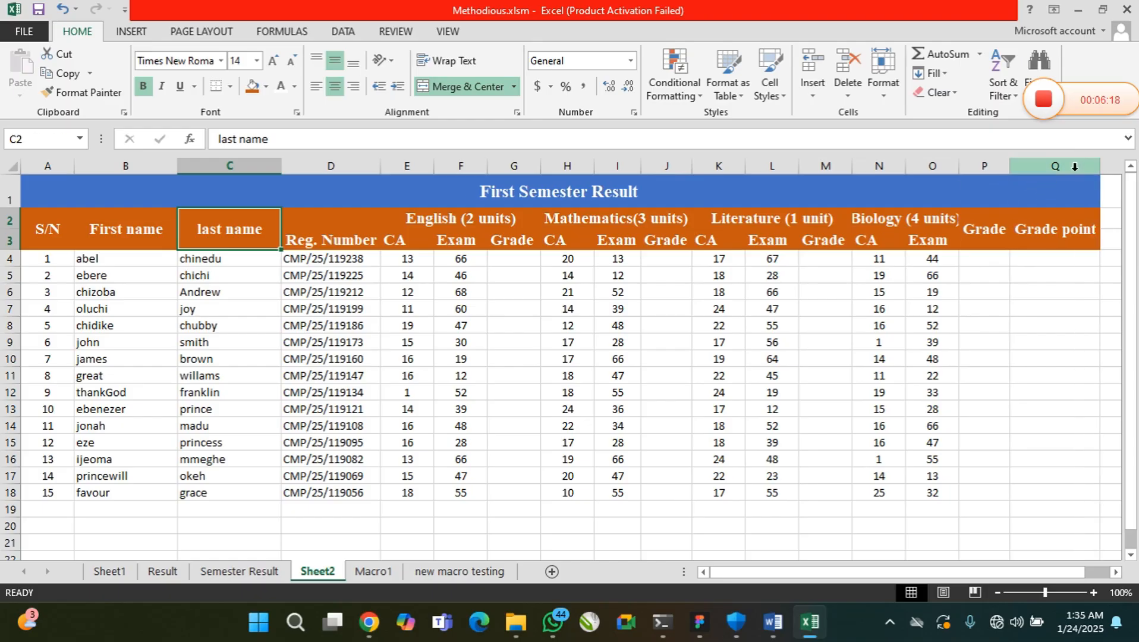
pyautogui.click(151, 343)
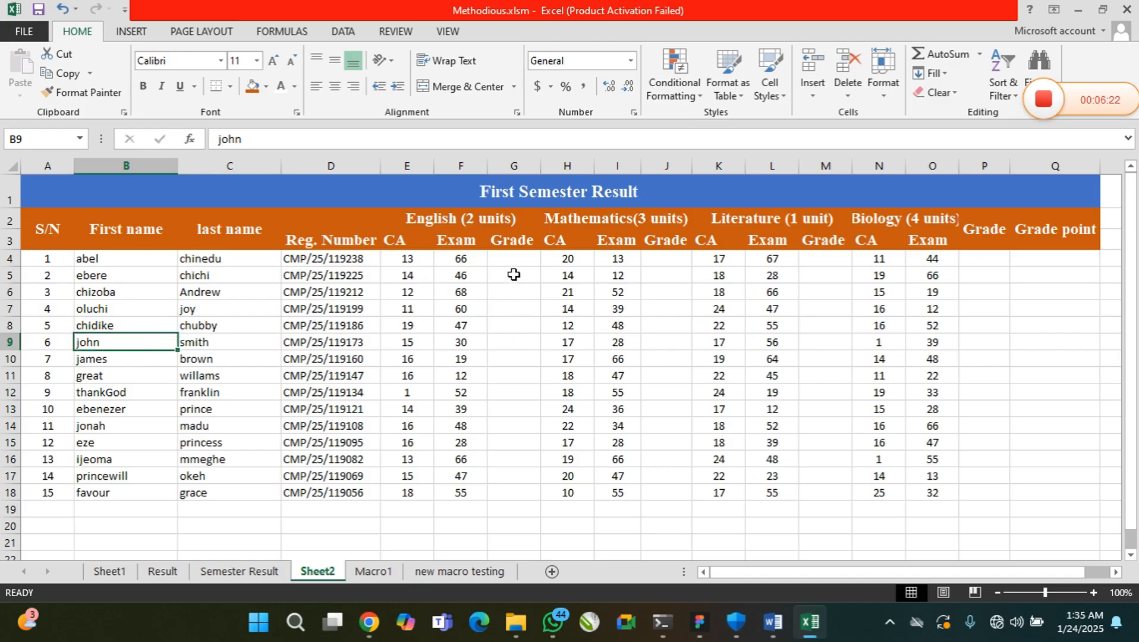
pyautogui.moveTo(512, 259); pyautogui.dragTo(531, 496)
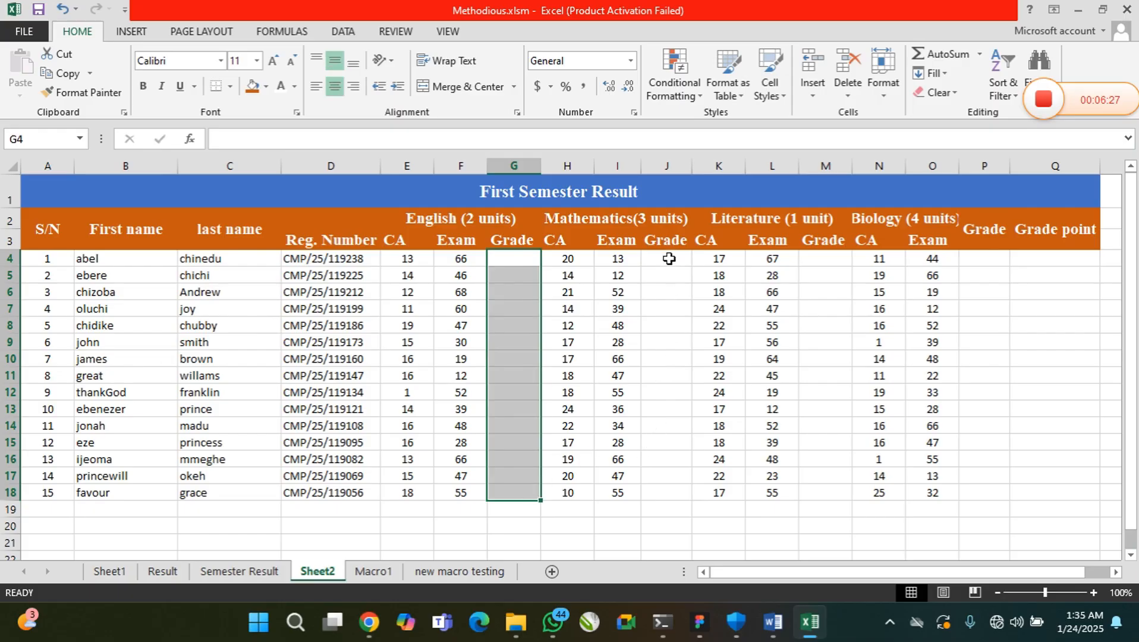
pyautogui.moveTo(669, 258); pyautogui.dragTo(674, 491)
pyautogui.moveTo(829, 260); pyautogui.dragTo(842, 498)
pyautogui.moveTo(975, 260); pyautogui.dragTo(991, 476)
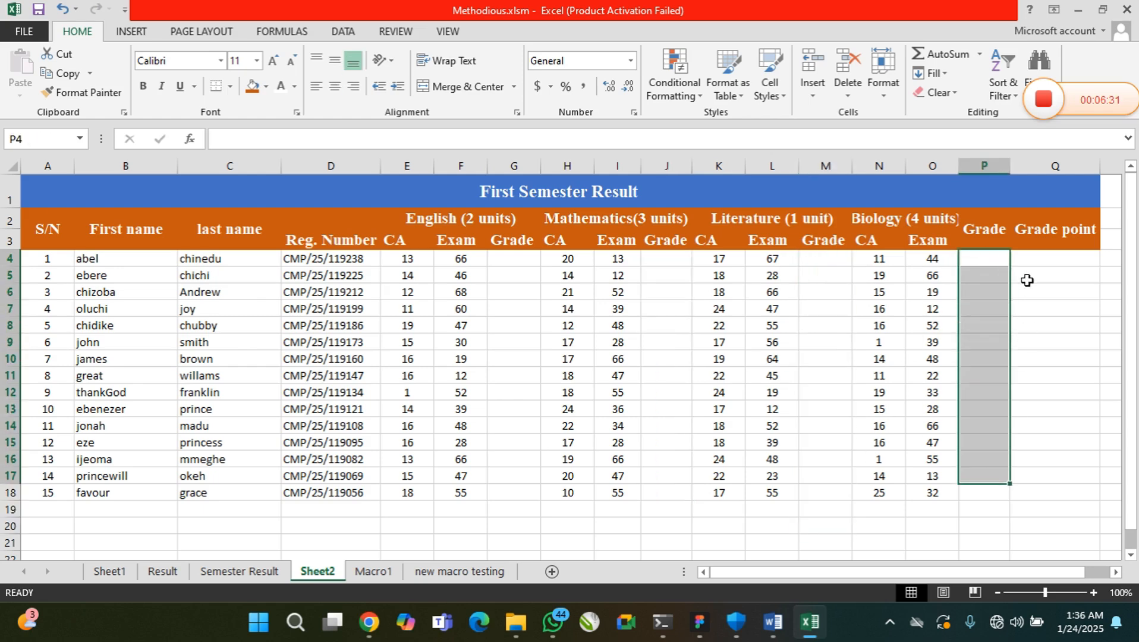
pyautogui.moveTo(1037, 259); pyautogui.dragTo(1044, 485)
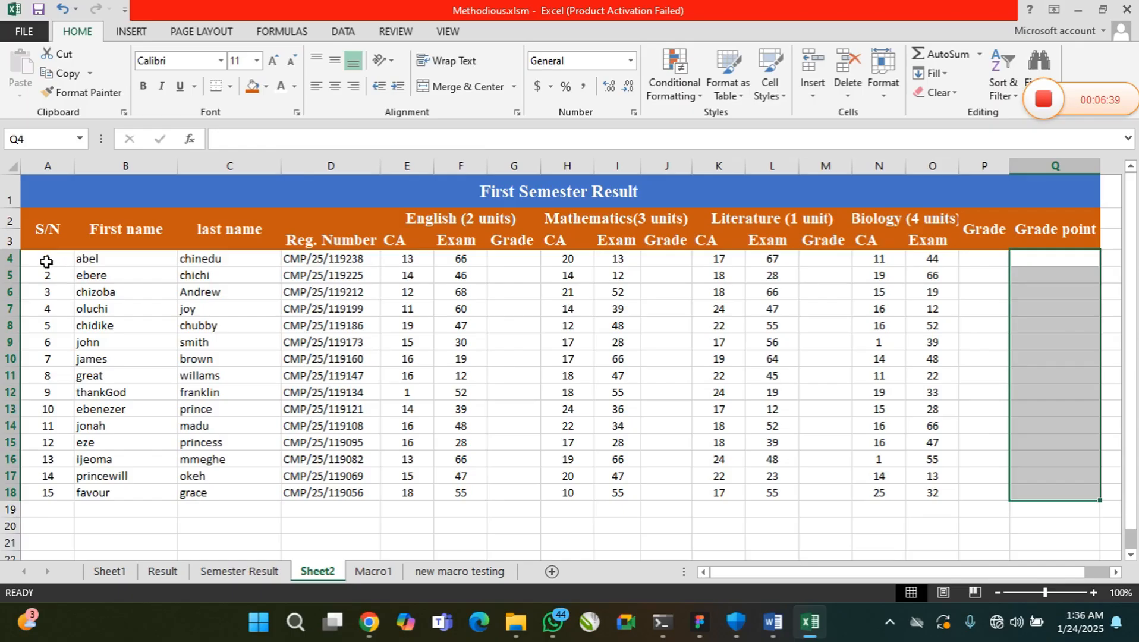
# Format the student data range A4:Q19 as 14-point Times New Roman
pyautogui.moveTo(46, 262); pyautogui.dragTo(1048, 505)
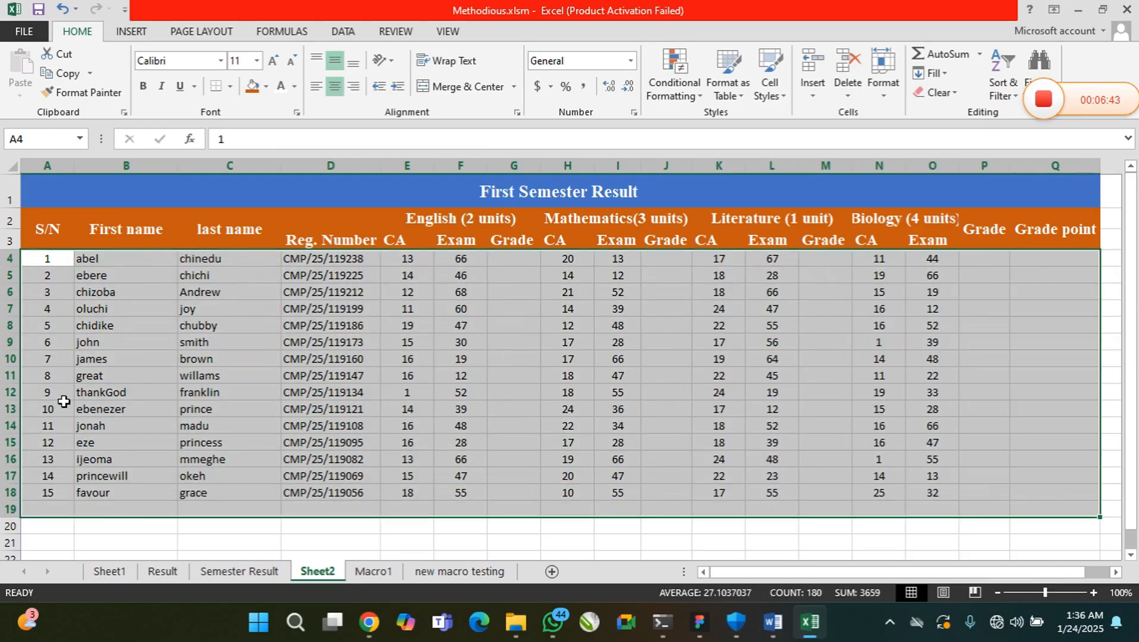
pyautogui.click(257, 61)
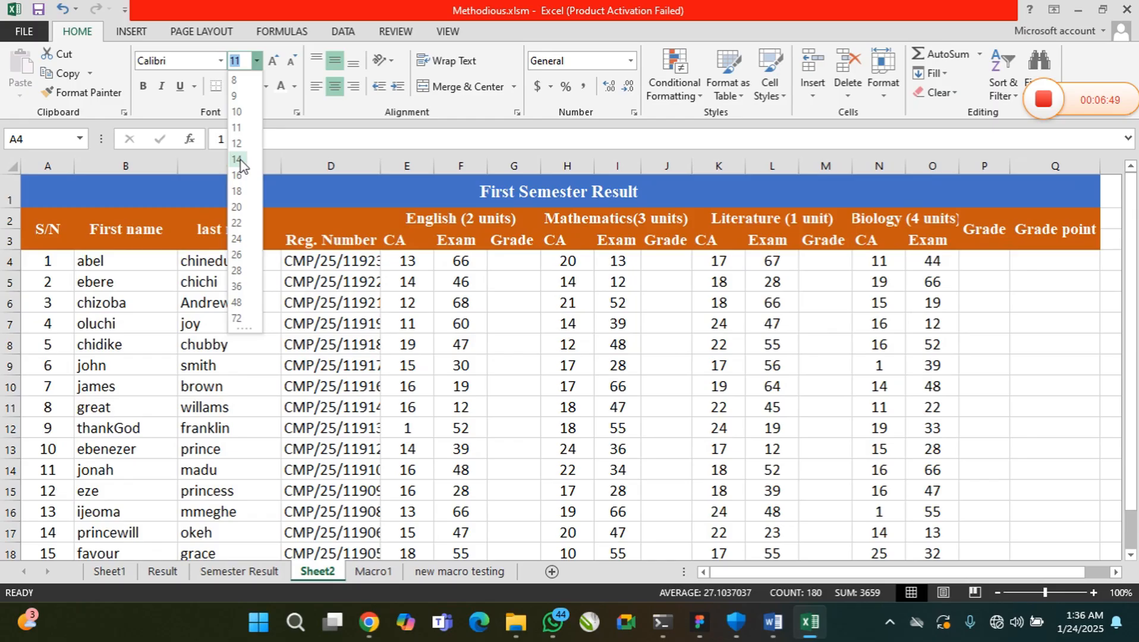
pyautogui.click(236, 159)
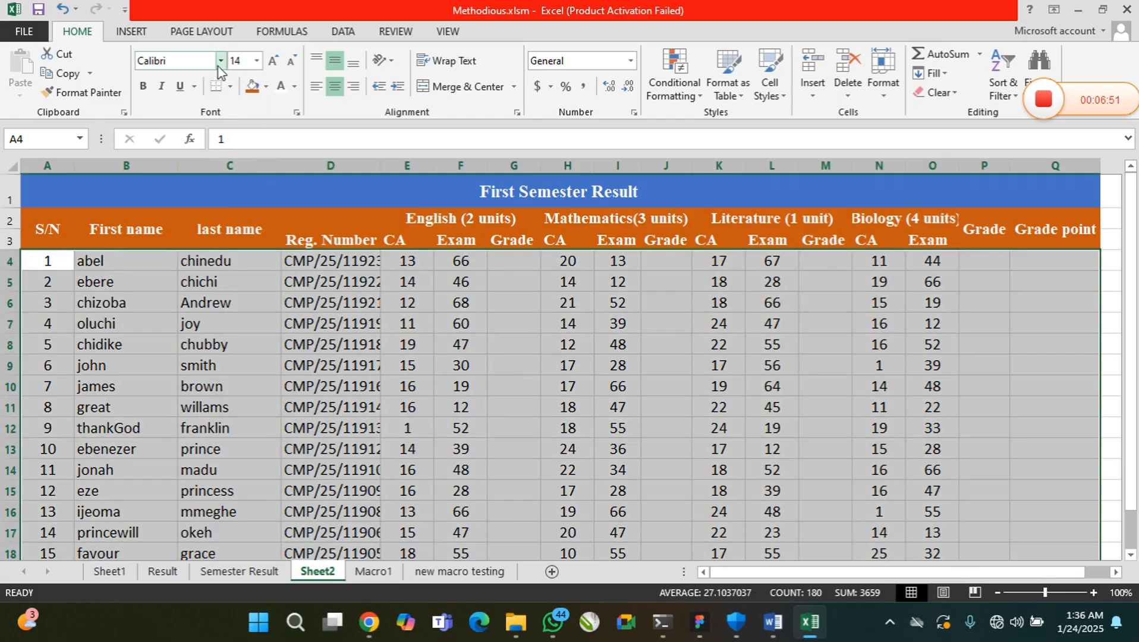
pyautogui.click(220, 61)
pyautogui.write('Tiems')
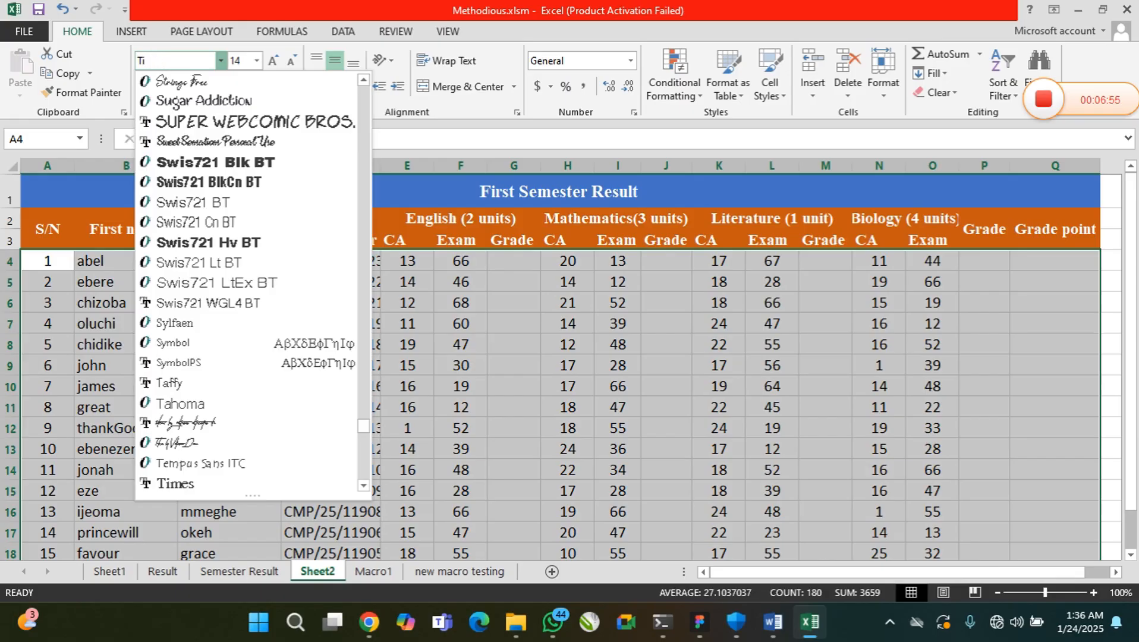
pyautogui.press('Return')
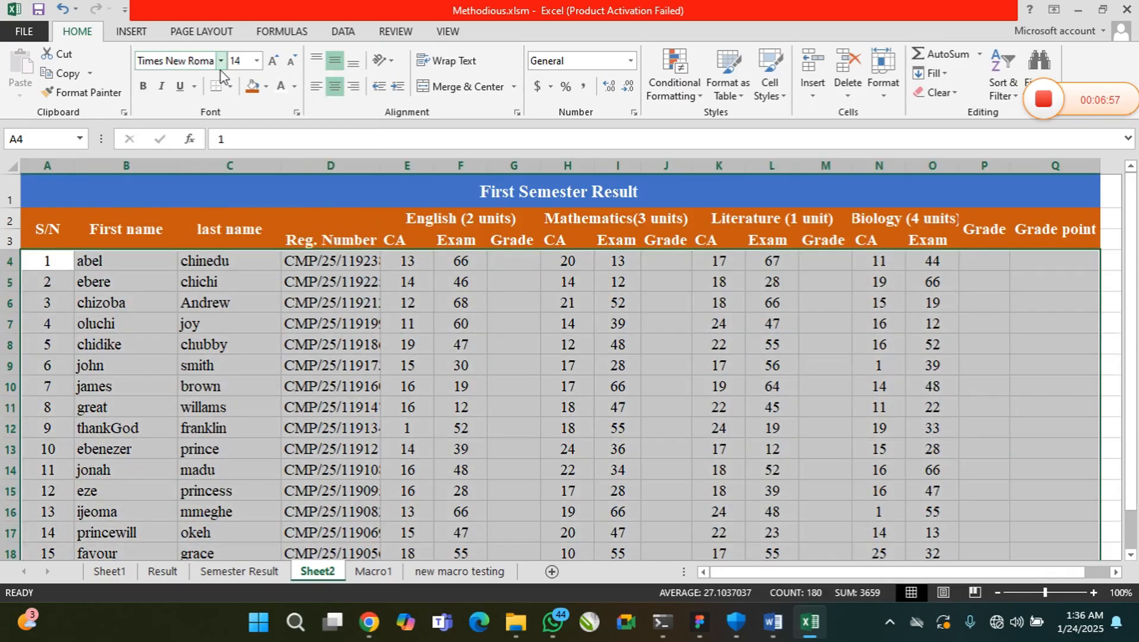
pyautogui.click(400, 398)
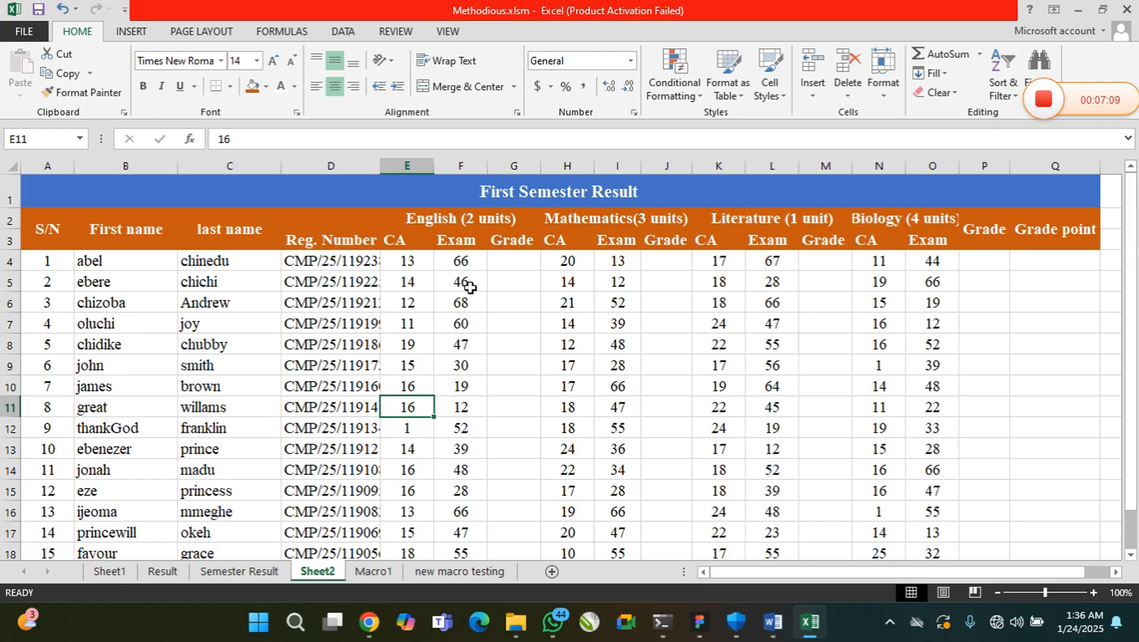
pyautogui.moveTo(508, 262); pyautogui.dragTo(510, 345)
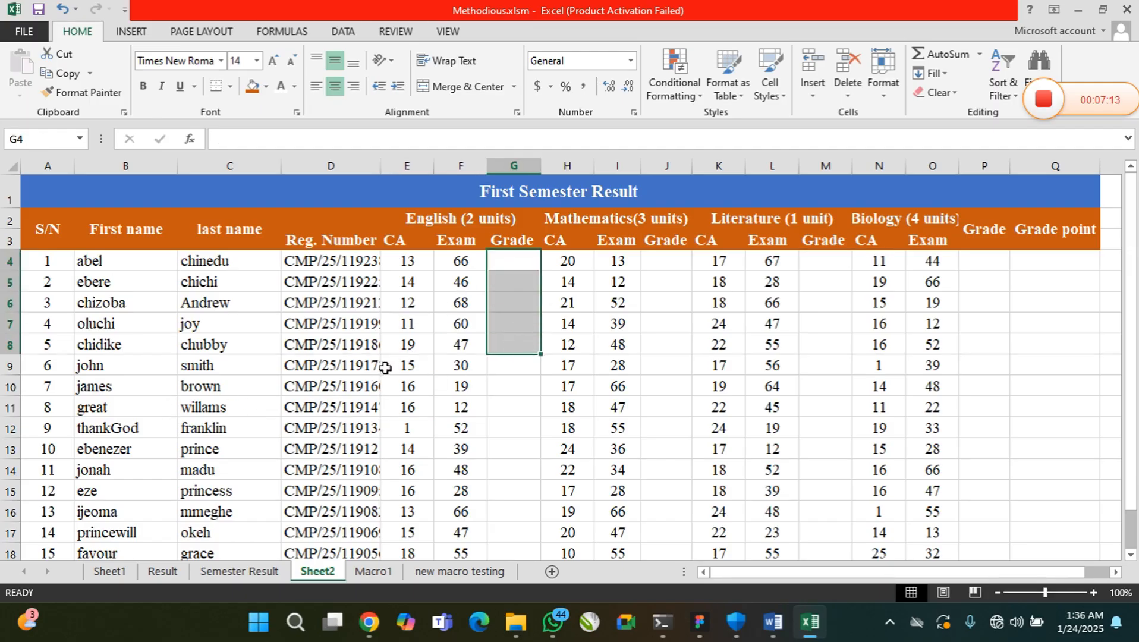
pyautogui.click(516, 263)
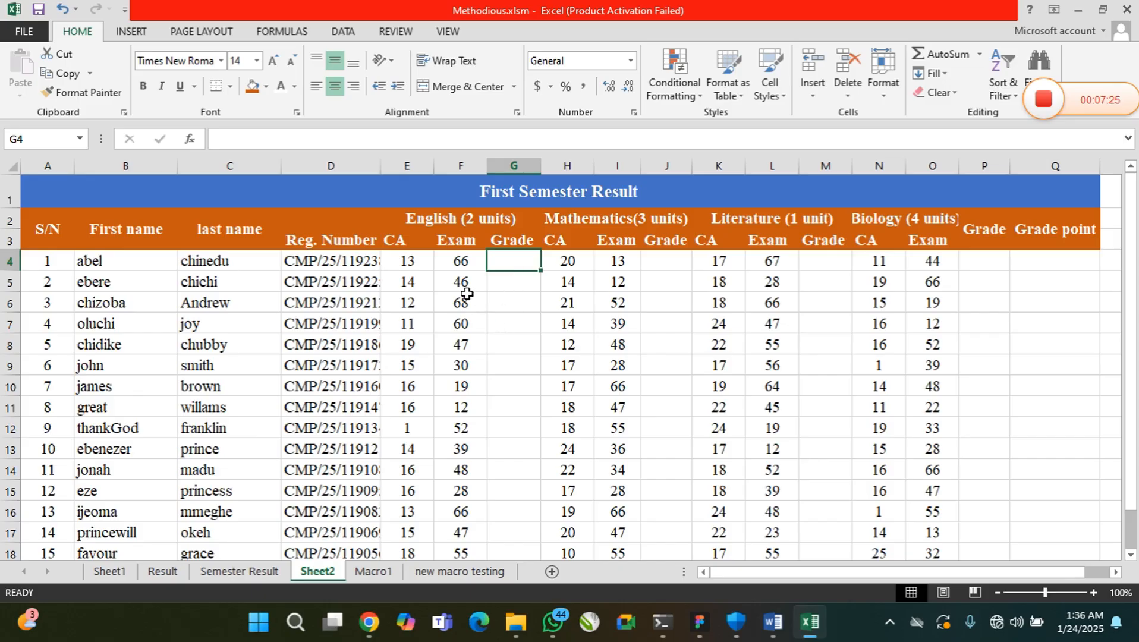
# Insert a new sheet column before the final Grade column and merge and center its heading cells P2:P3
pyautogui.click(983, 261)
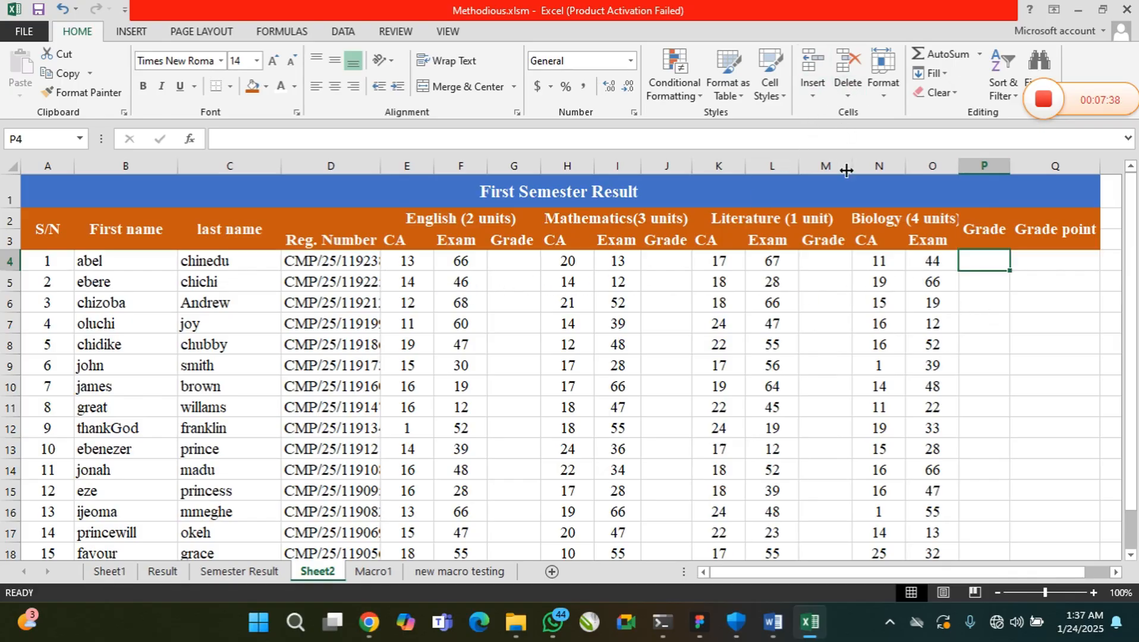
pyautogui.click(812, 86)
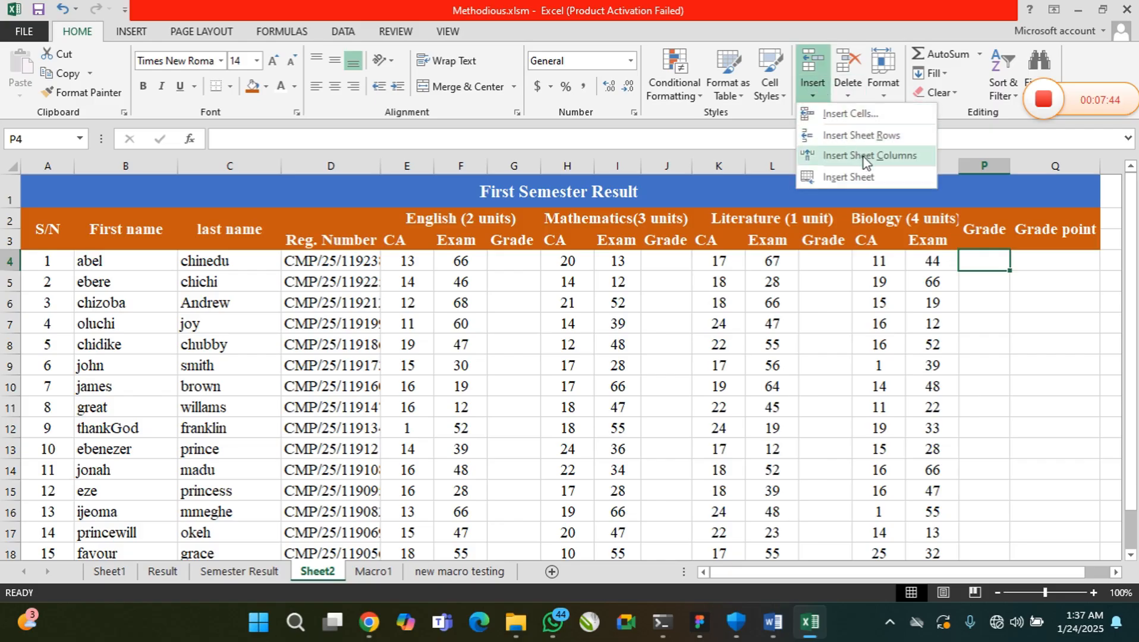
pyautogui.click(865, 156)
pyautogui.click(986, 240)
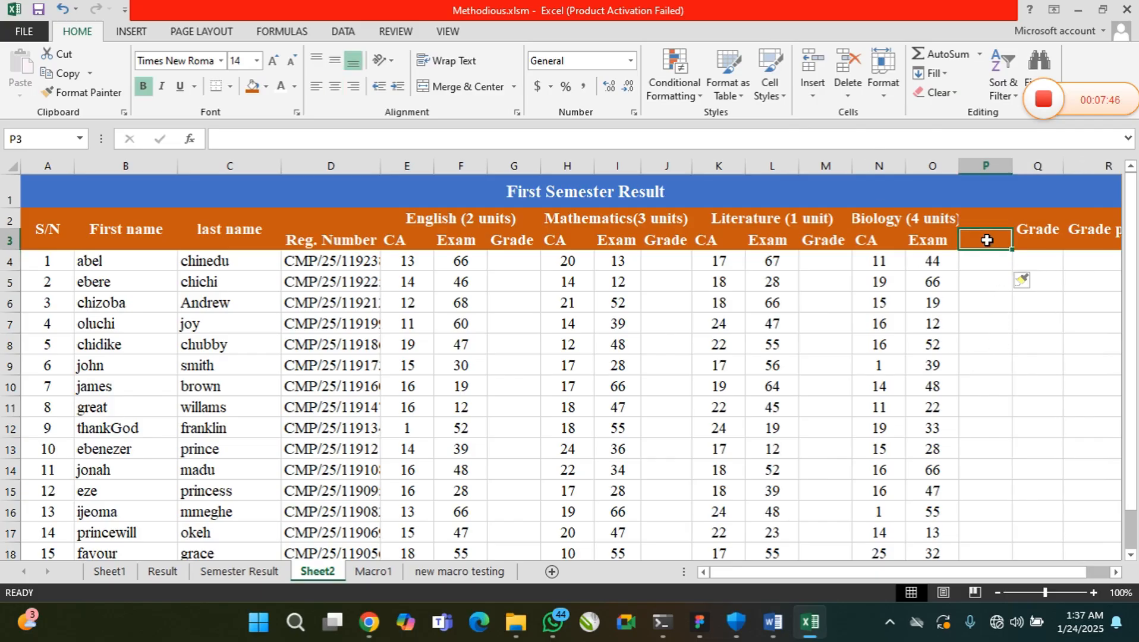
pyautogui.moveTo(984, 222); pyautogui.dragTo(984, 237)
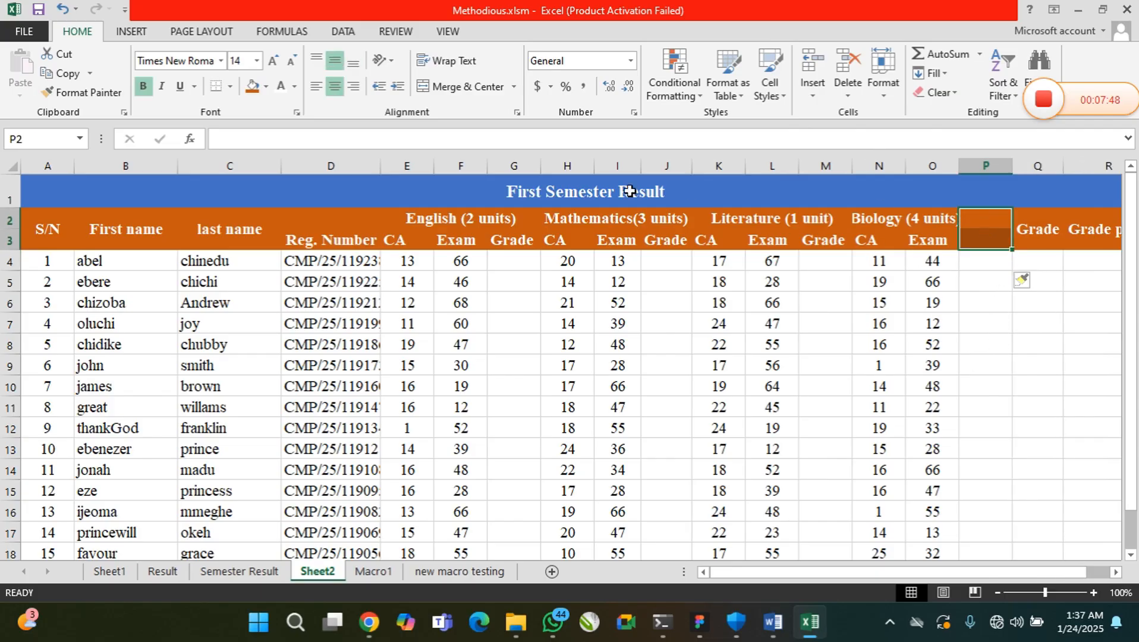
pyautogui.click(464, 86)
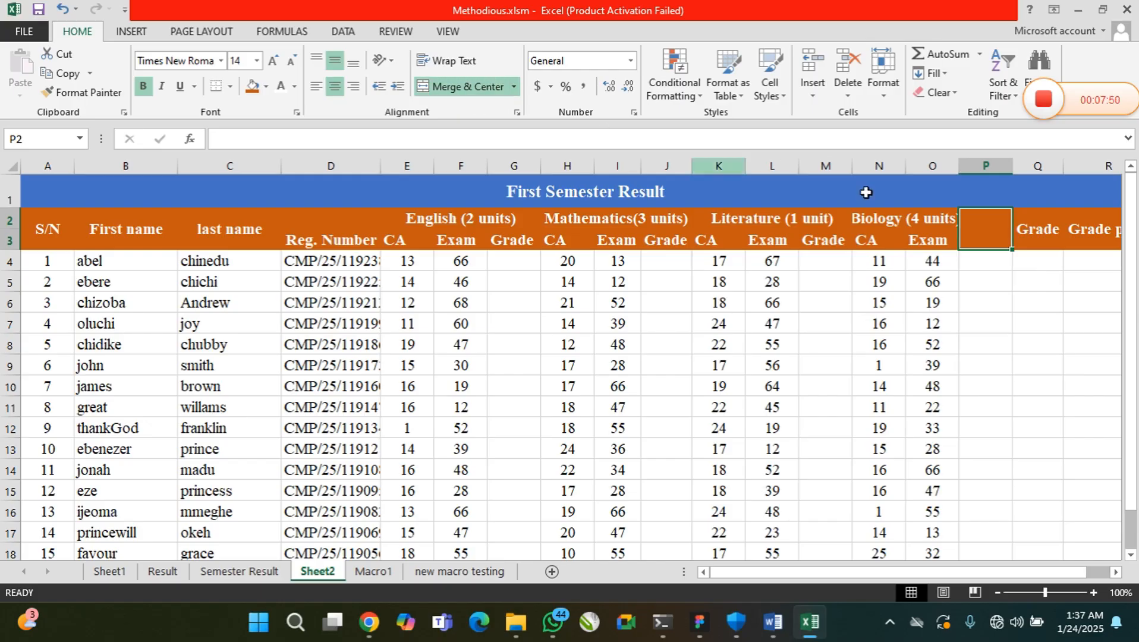
# Enter the heading Average in the merged cell P2 and autofit column P
pyautogui.doubleClick(982, 229)
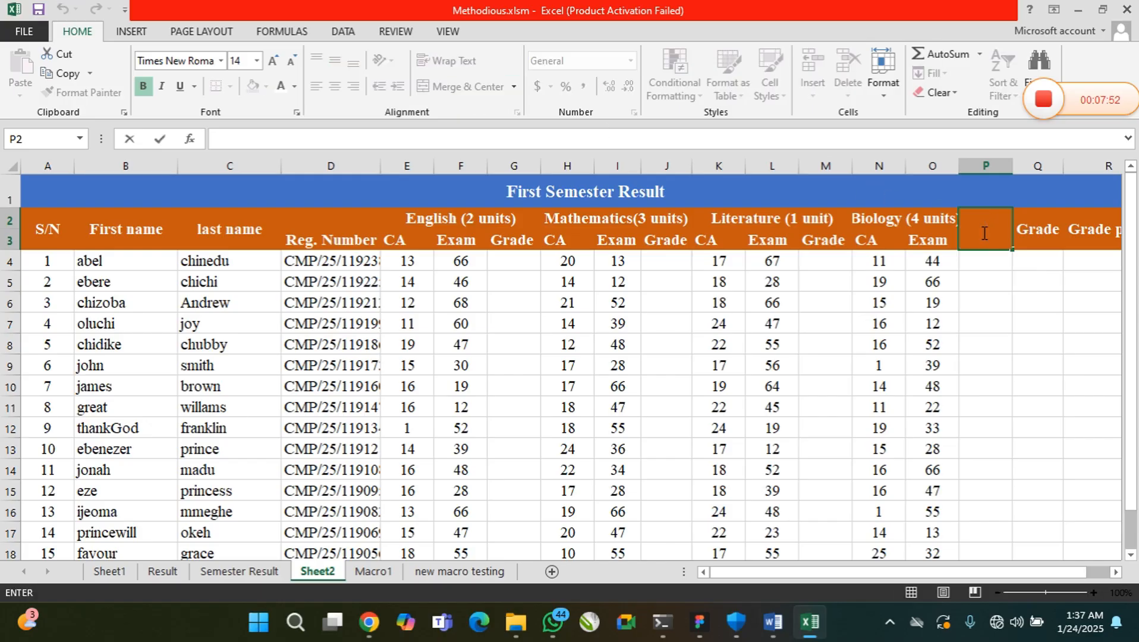
pyautogui.write('Average')
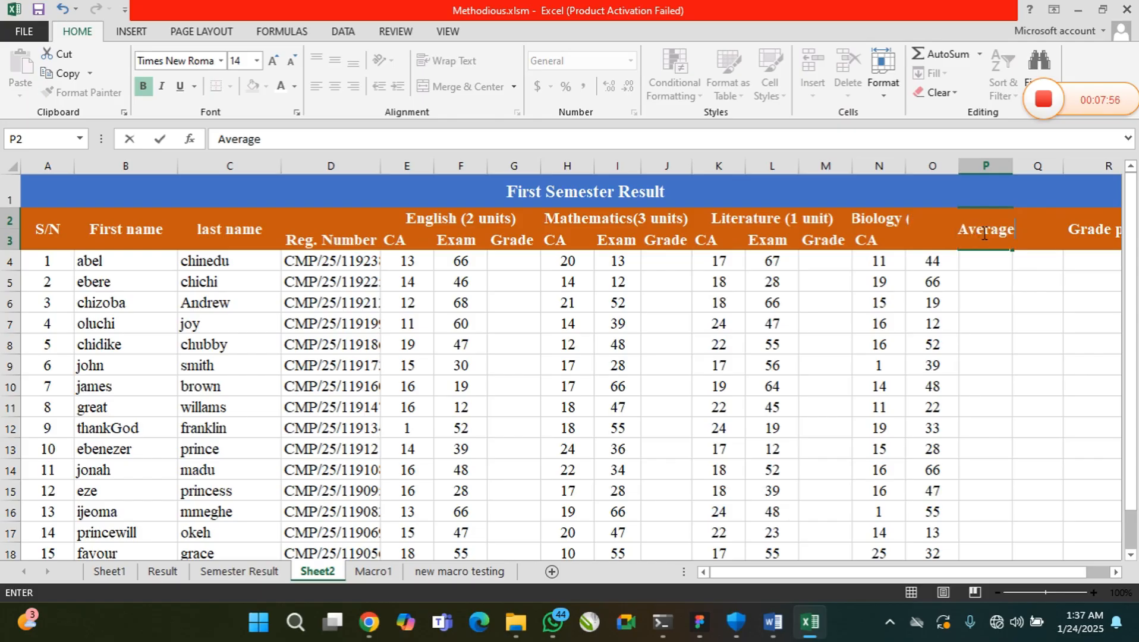
pyautogui.click(991, 262)
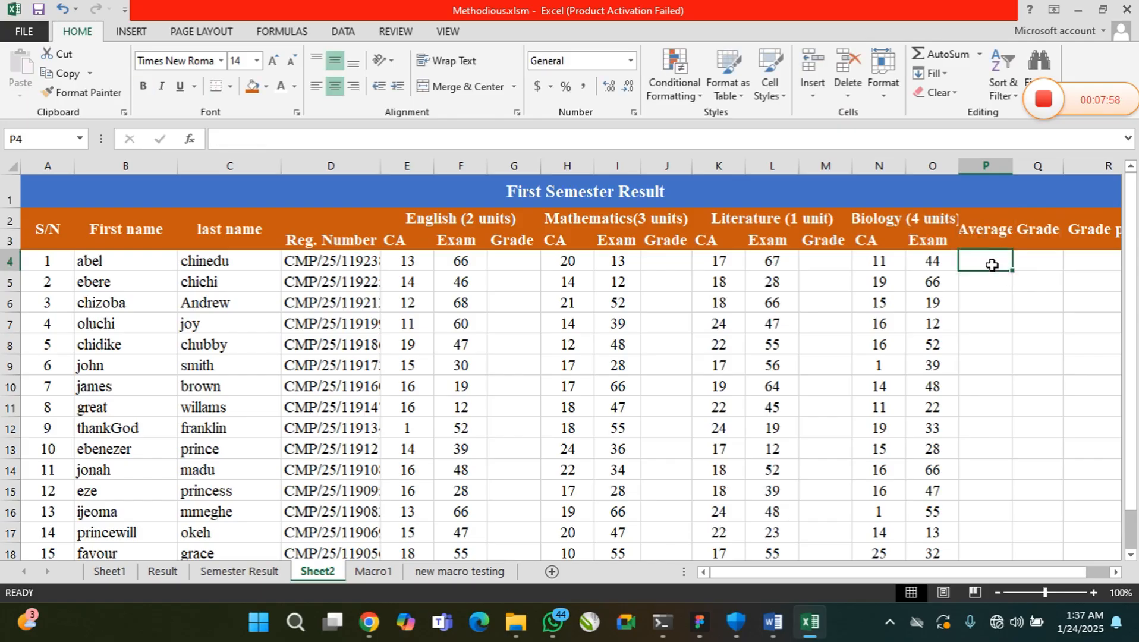
pyautogui.doubleClick(1009, 161)
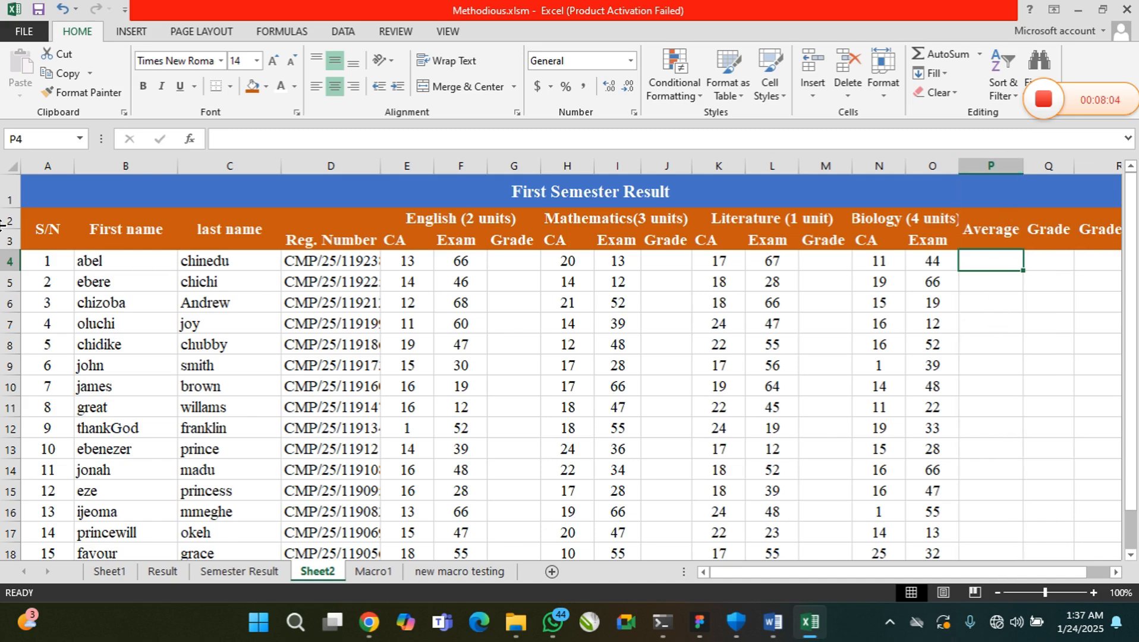
# Slightly narrow columns A, B, C, G and M, and autofit column D to show the full registration numbers
pyautogui.moveTo(73, 168); pyautogui.dragTo(63, 168)
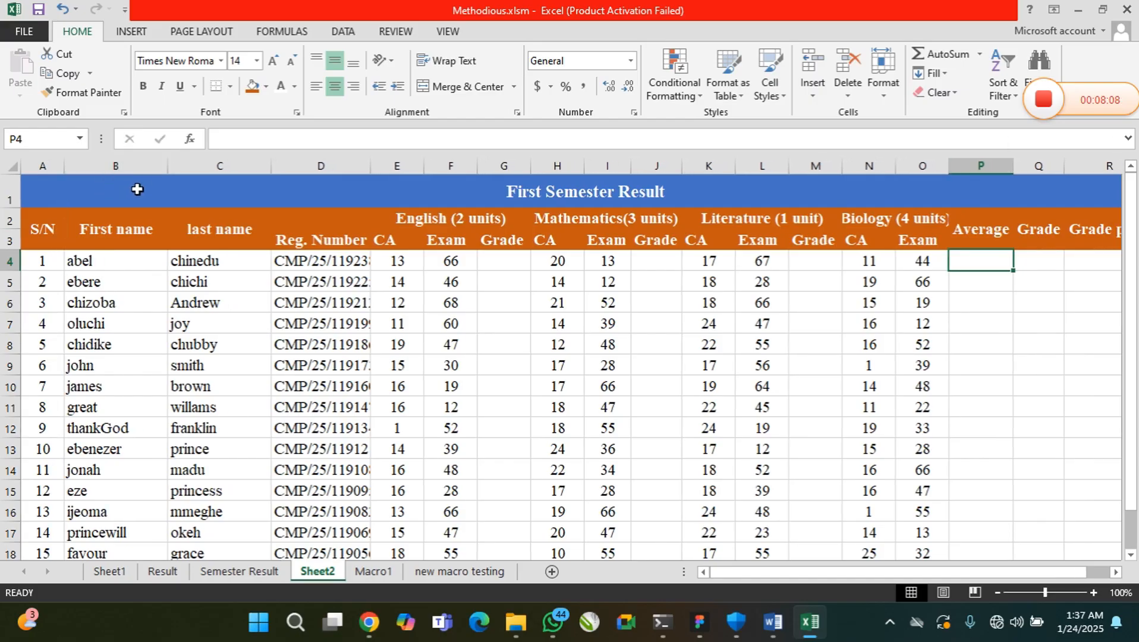
pyautogui.moveTo(168, 167); pyautogui.dragTo(154, 167)
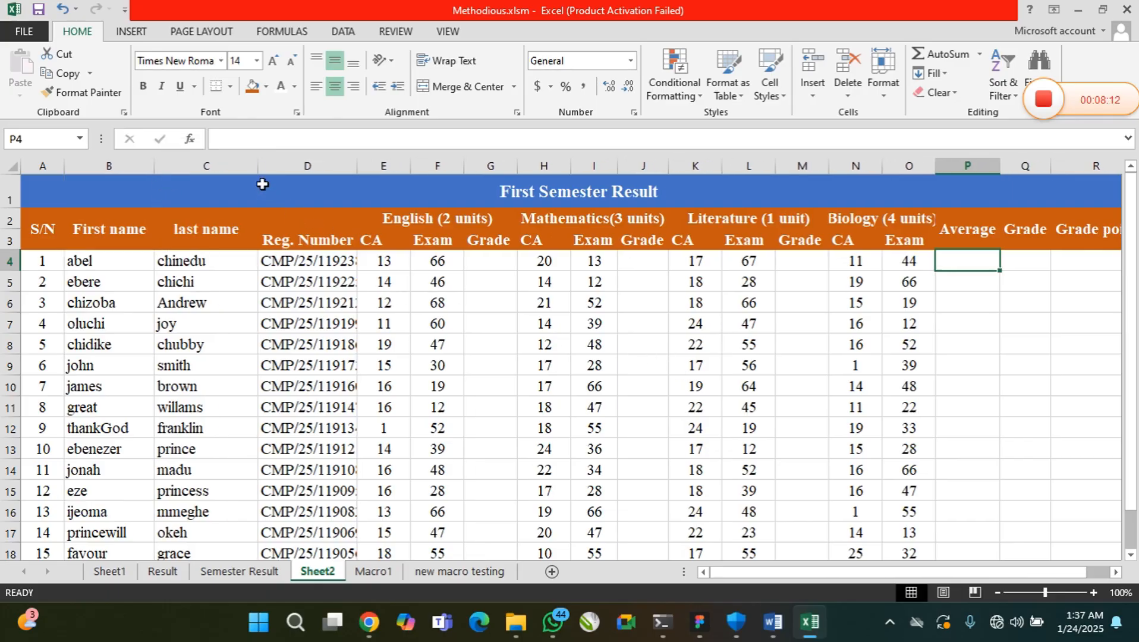
pyautogui.moveTo(257, 168); pyautogui.dragTo(250, 169)
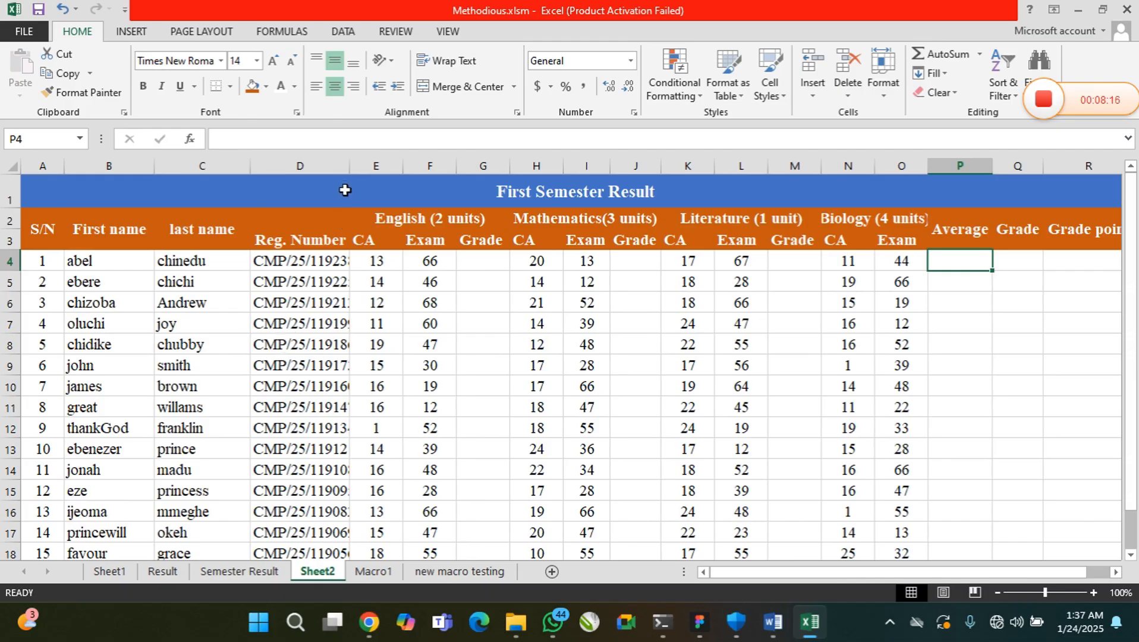
pyautogui.doubleClick(349, 166)
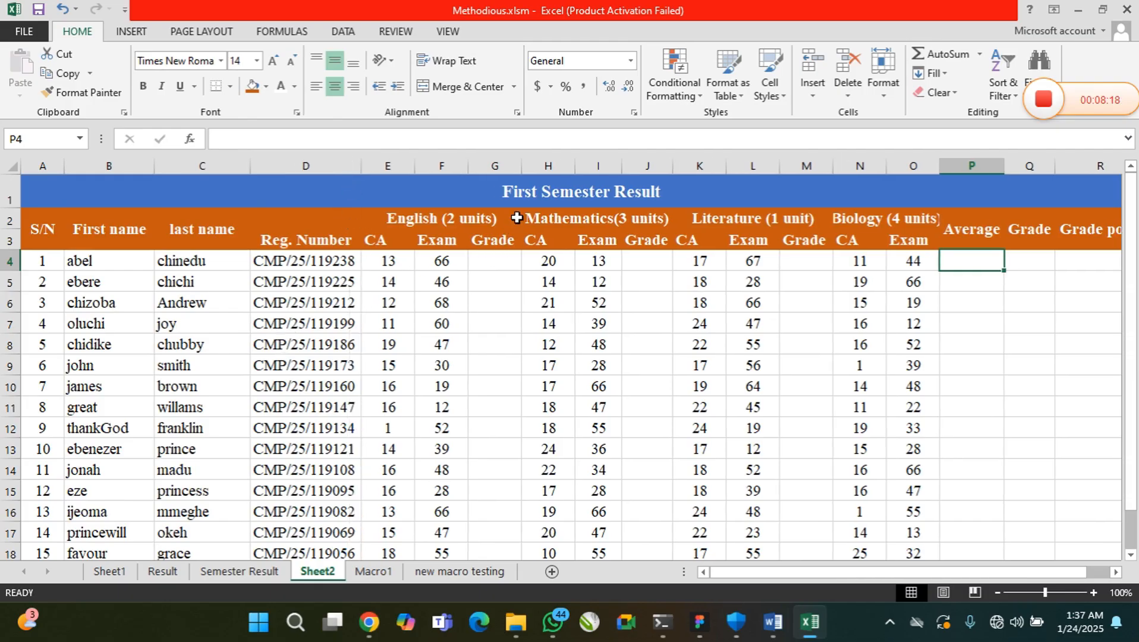
pyautogui.moveTo(521, 169); pyautogui.dragTo(518, 168)
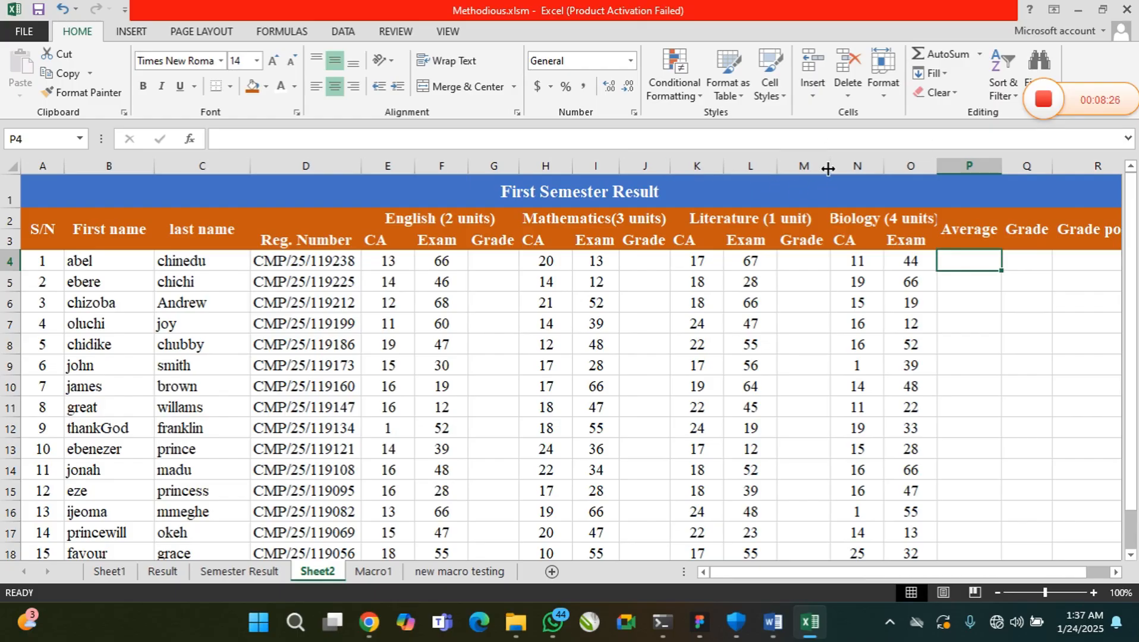
pyautogui.moveTo(827, 169); pyautogui.dragTo(825, 179)
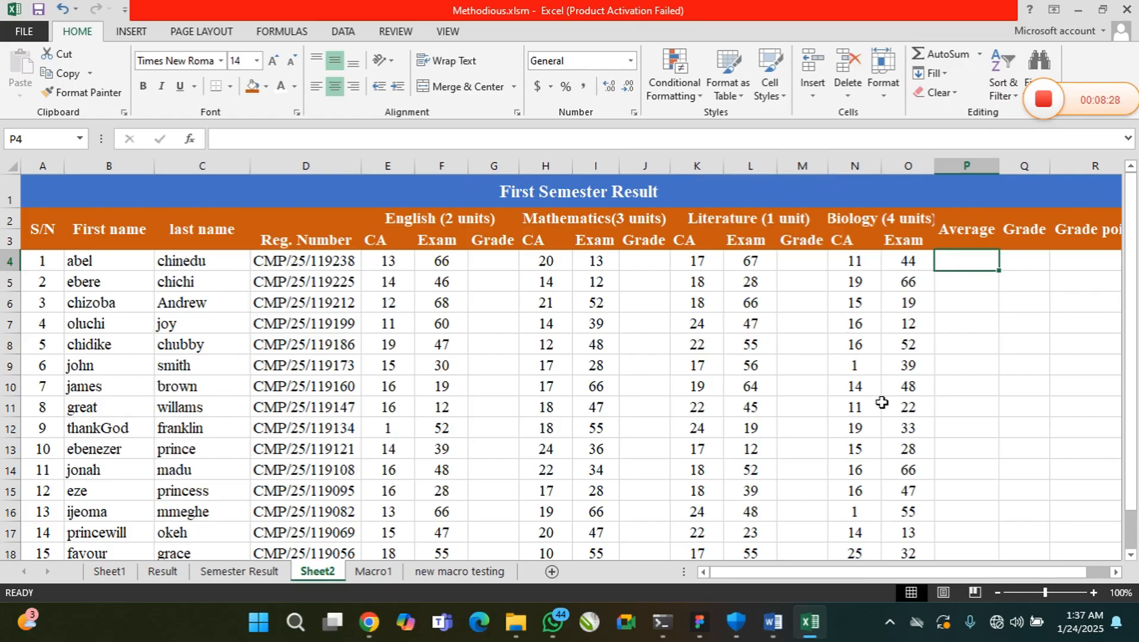
pyautogui.moveTo(957, 265); pyautogui.dragTo(960, 473)
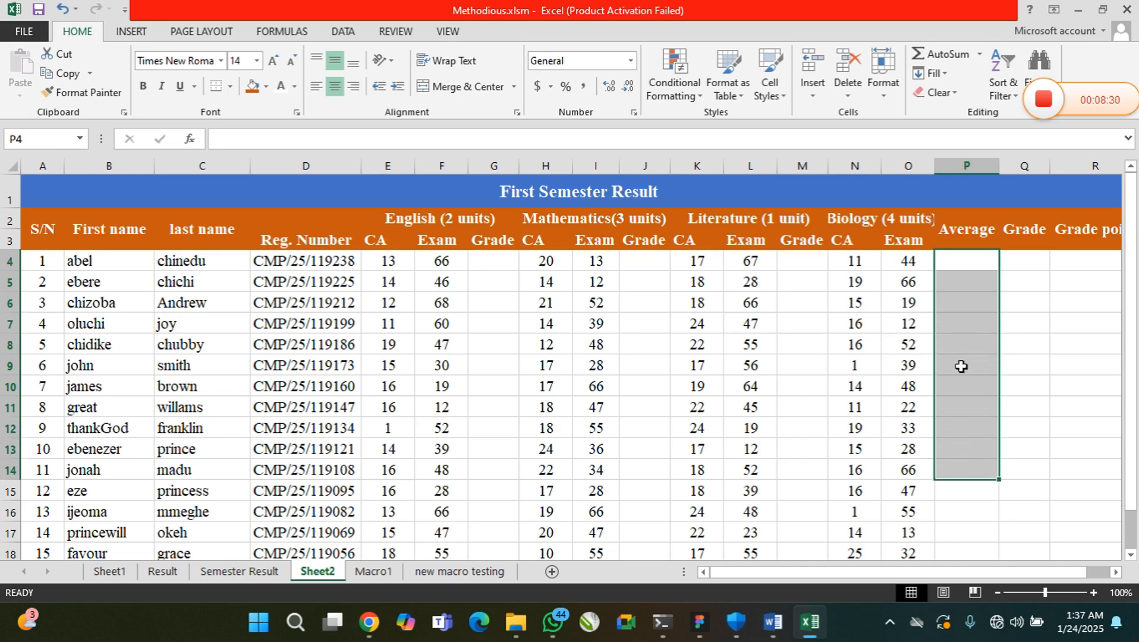
pyautogui.click(961, 264)
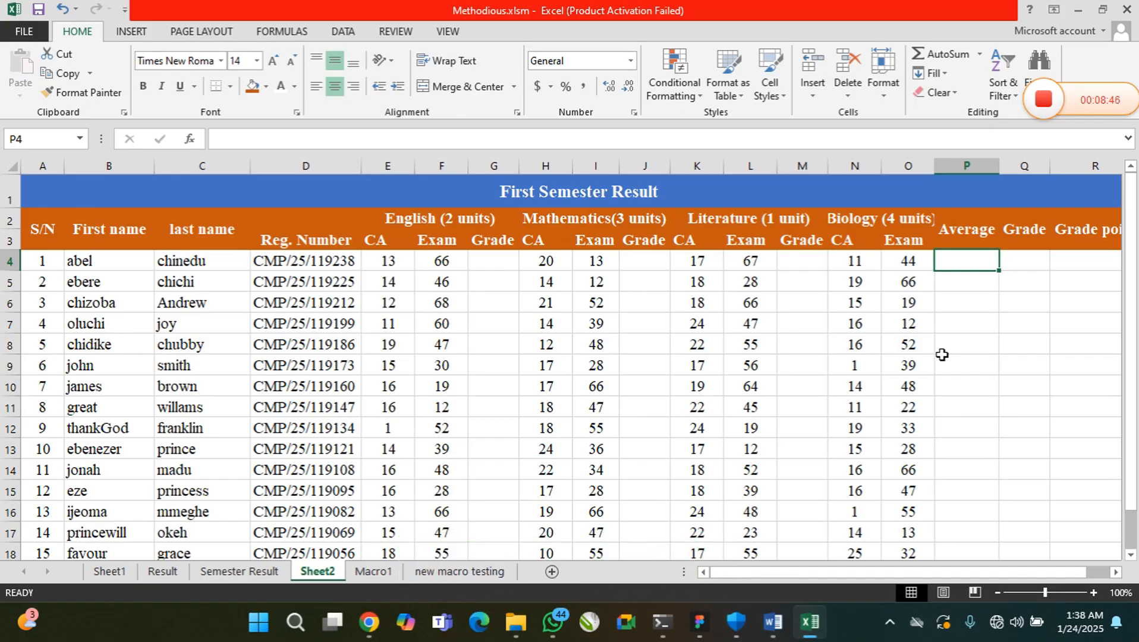
# Switch to Notepad, maximize its window and create a new blank note
pyautogui.press('super')
pyautogui.write('note')
pyautogui.press('Return')
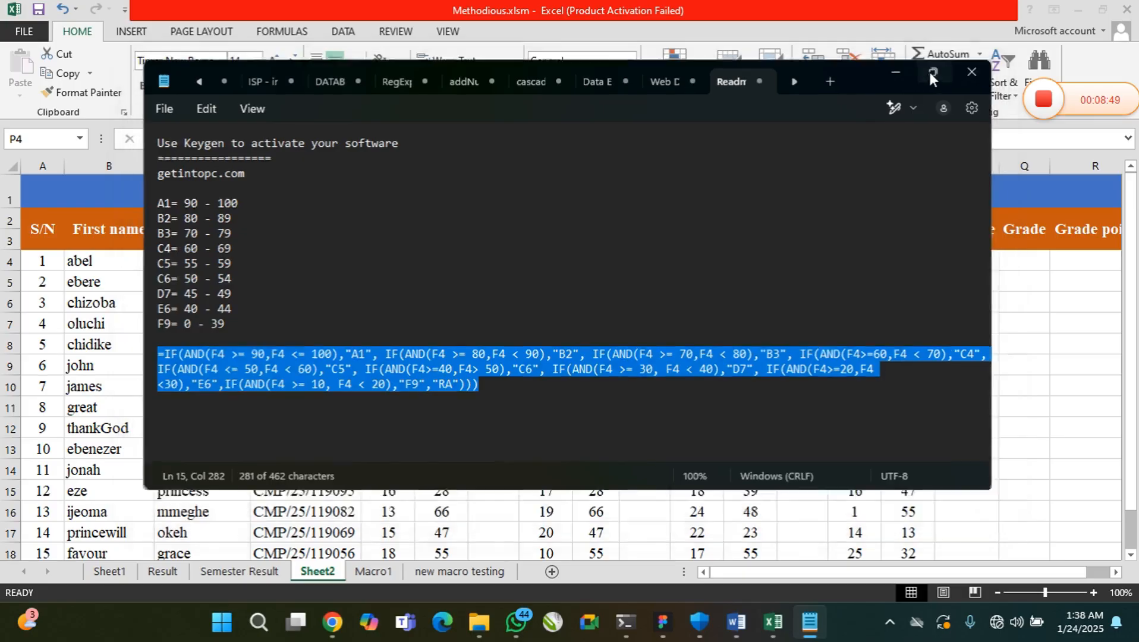
pyautogui.click(931, 72)
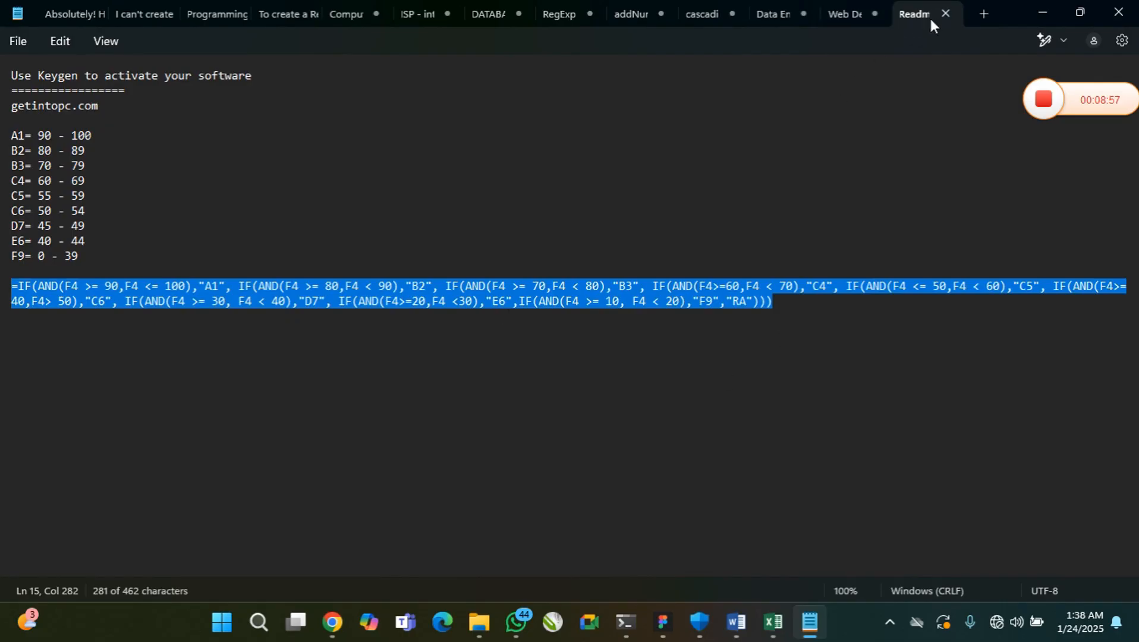
pyautogui.click(983, 13)
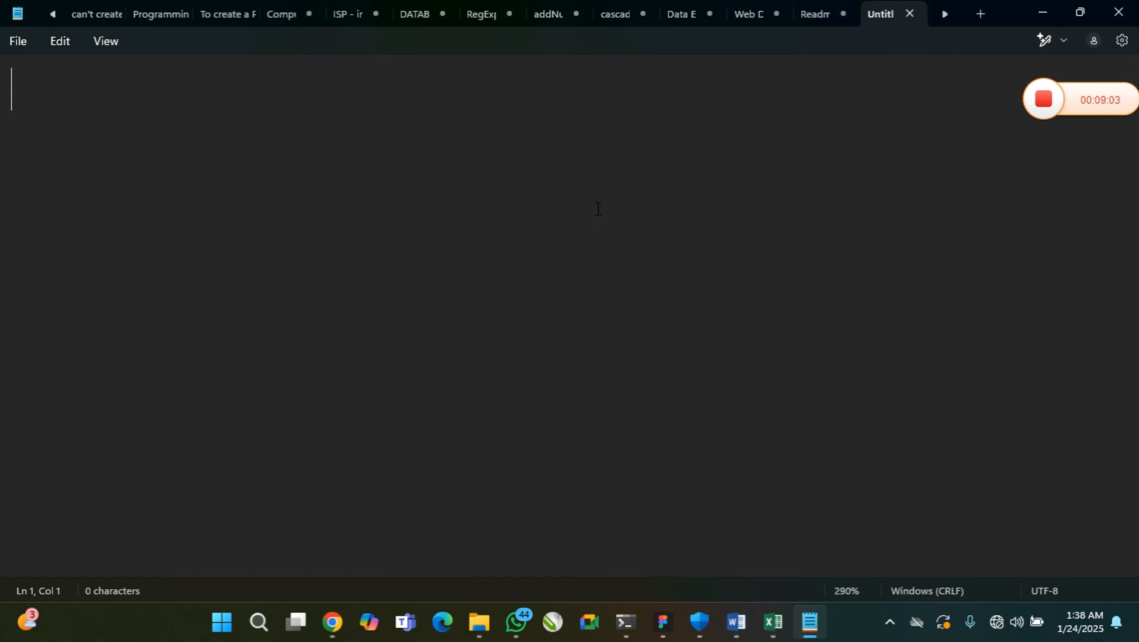
# Enlarge the text of the blank note and write the title "40 useful programs in MS-Excel"
pyautogui.scroll(3, 598, 209)
pyautogui.write('40 usef')
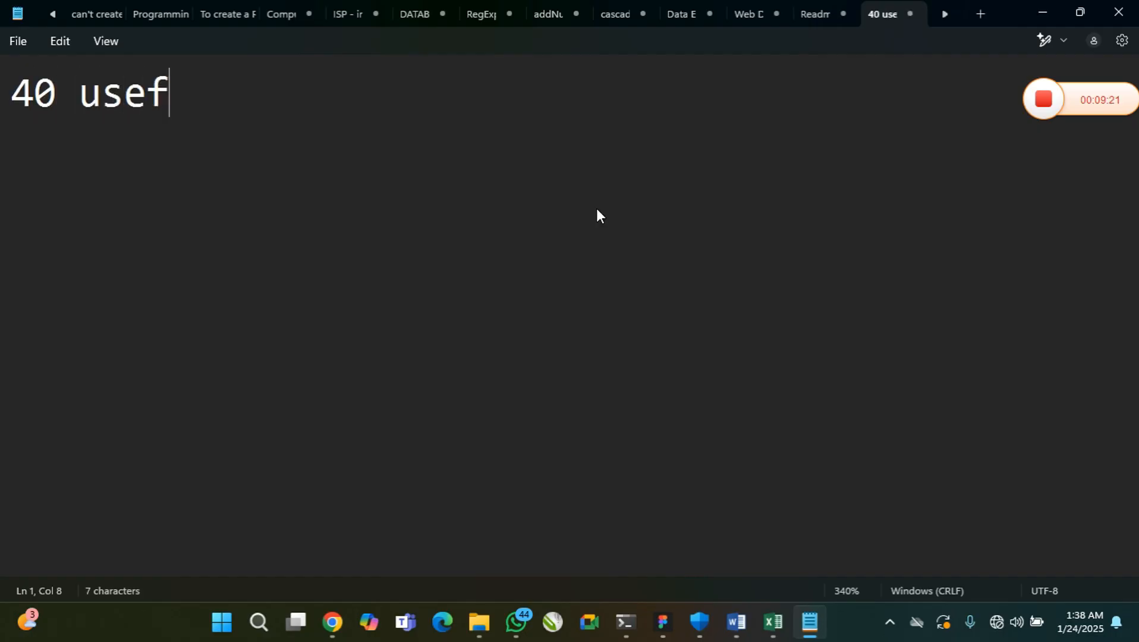
pyautogui.write('ul')
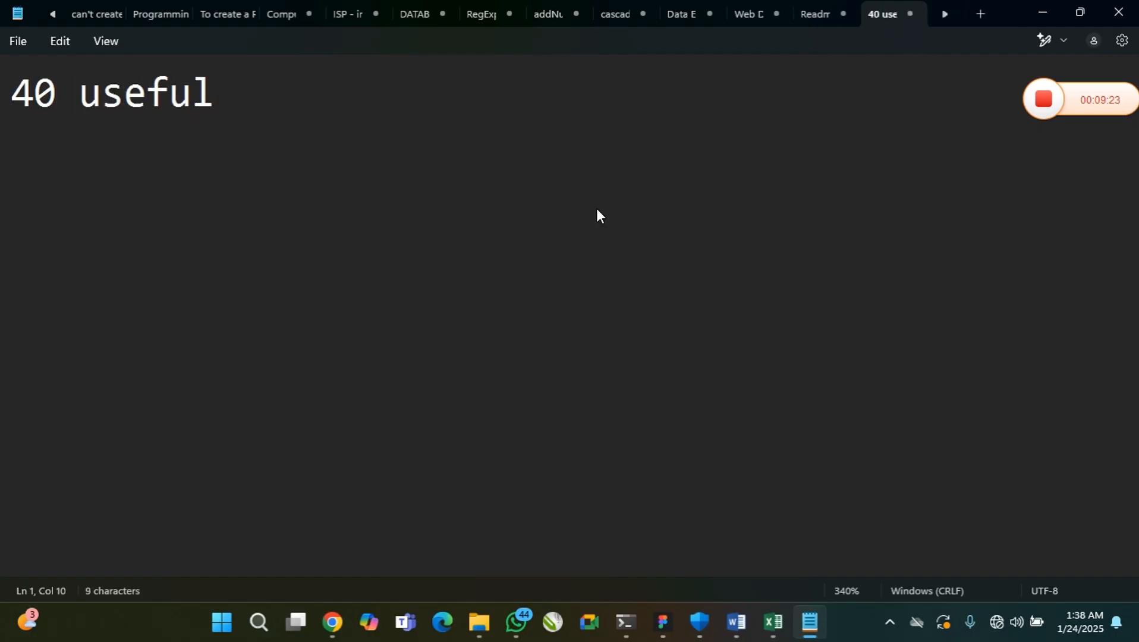
pyautogui.write(' program in')
pyautogui.press('BackSpace')
pyautogui.press('BackSpace')
pyautogui.press('BackSpace')
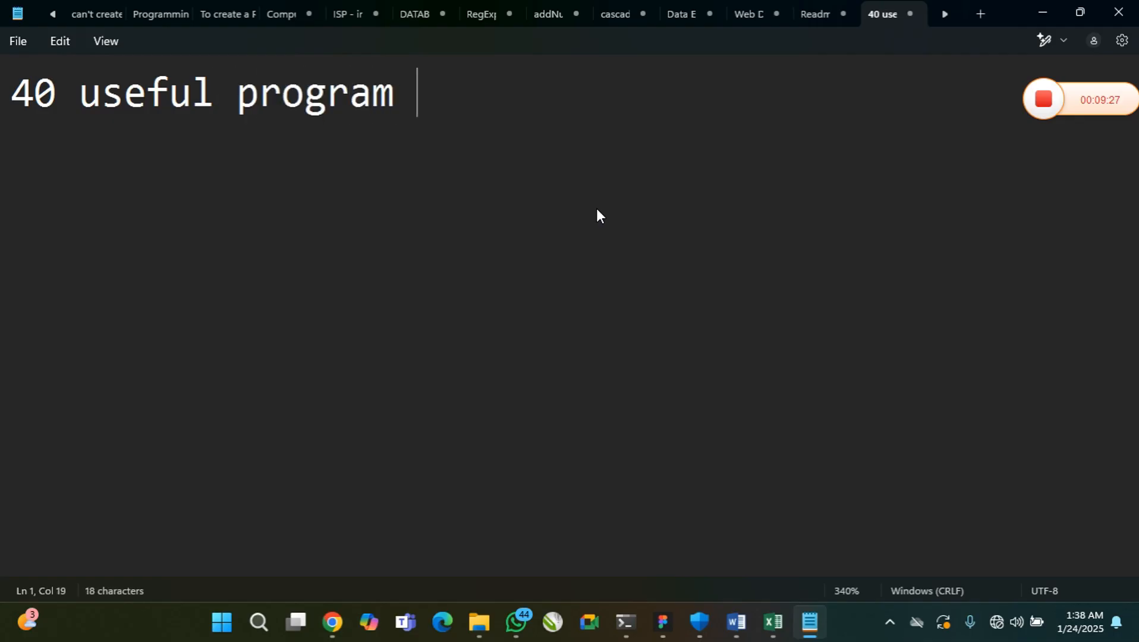
pyautogui.write('s in E')
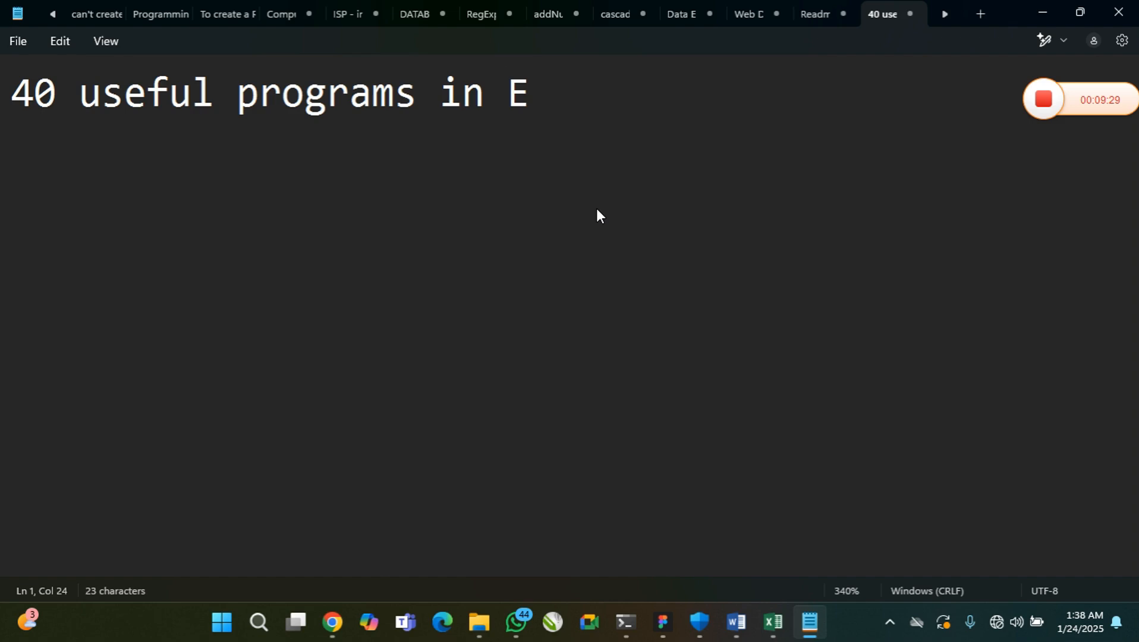
pyautogui.press('BackSpace')
pyautogui.write('MS')
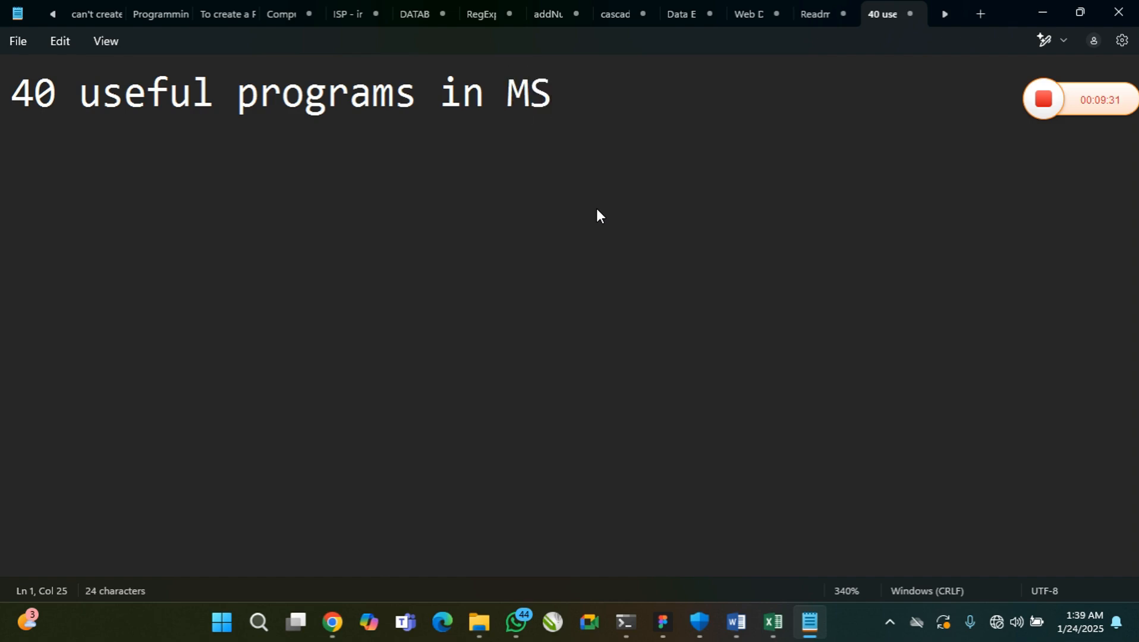
pyautogui.write('-Excel')
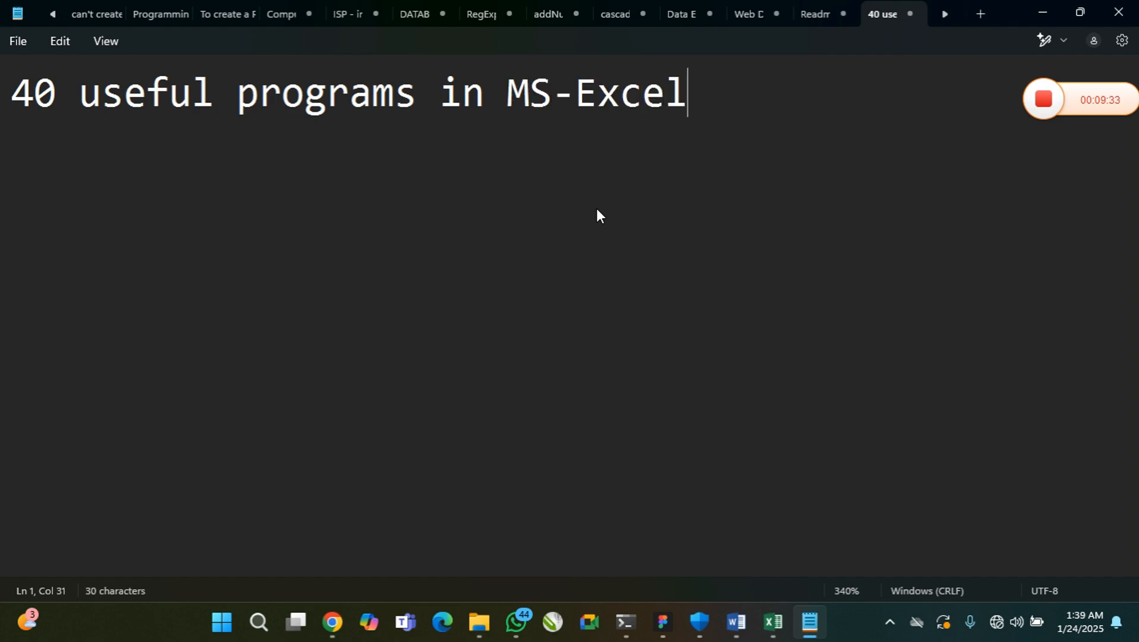
# Add the first list item "1. =SUM()" below the title, leaving a blank line between, and place the cursor inside the parentheses
pyautogui.press('Return')
pyautogui.press('Return')
pyautogui.write('1. SUM')
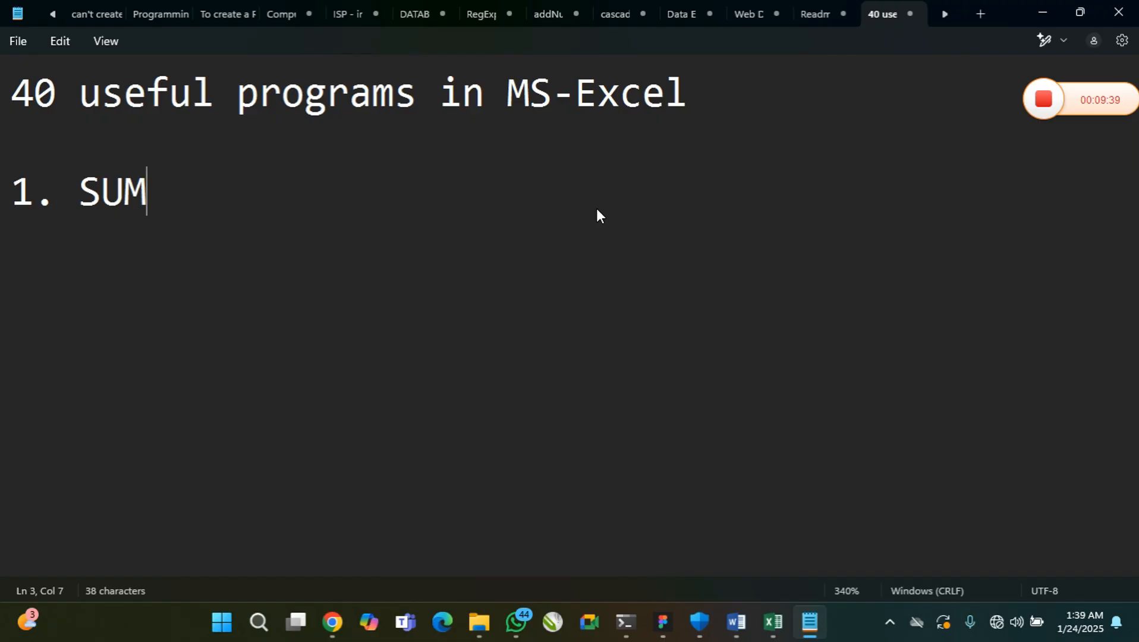
pyautogui.press('BackSpace')
pyautogui.press('BackSpace')
pyautogui.press('BackSpace')
pyautogui.write('=SU')
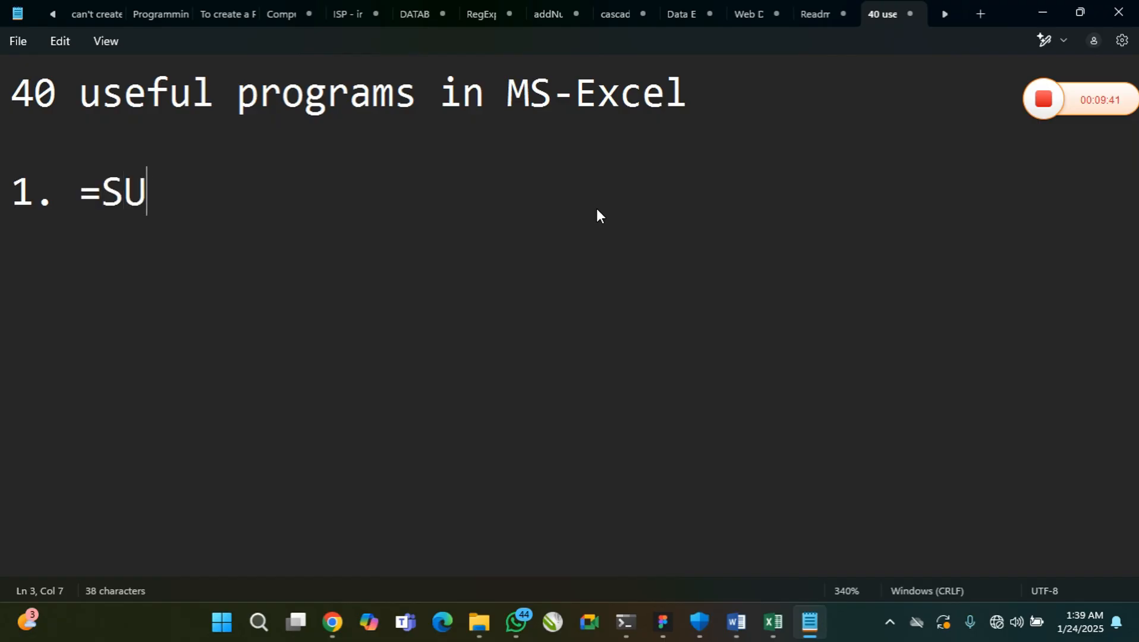
pyautogui.write('M()')
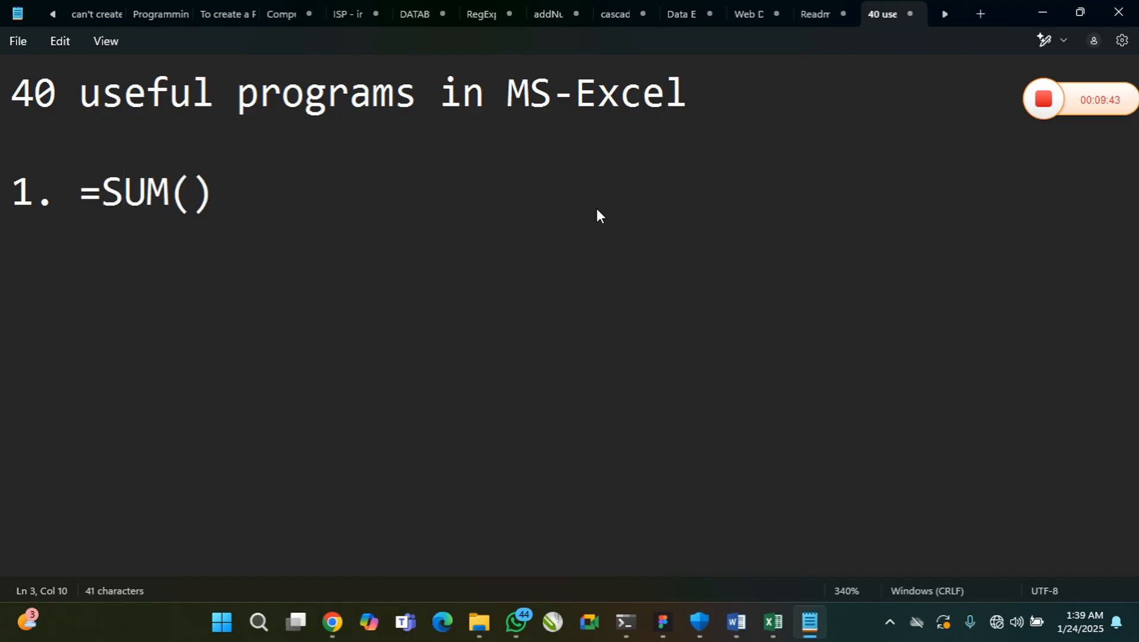
pyautogui.press('Left')
# Switch to Excel and examine how column L and row 13 form the reference L13, and check the neighbouring cell K13
pyautogui.click(772, 622)
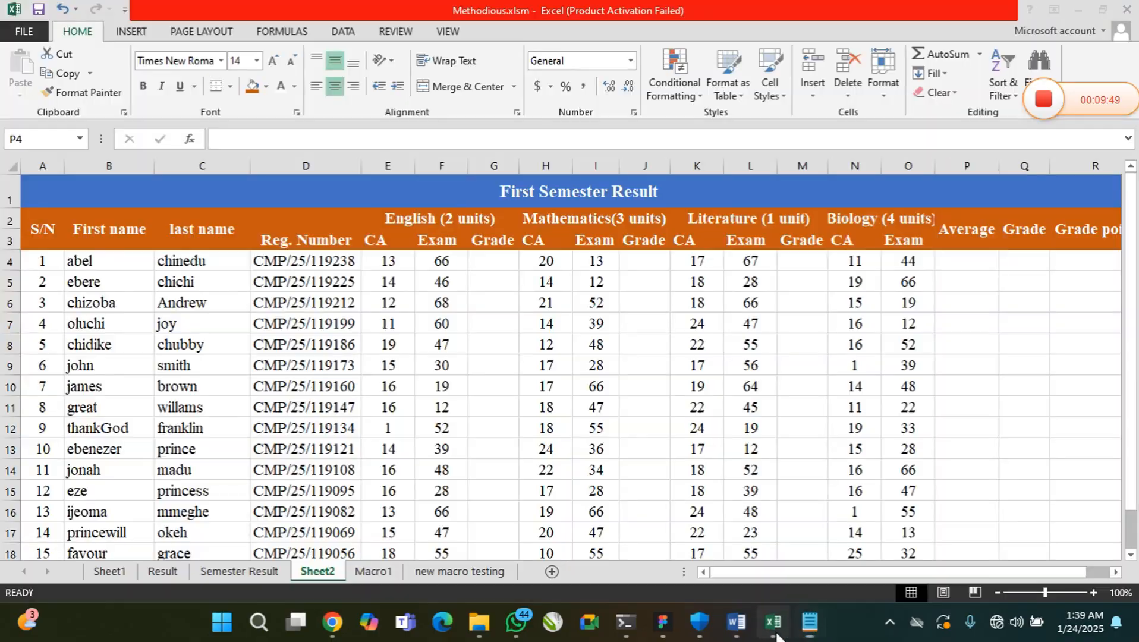
pyautogui.click(378, 302)
pyautogui.click(445, 305)
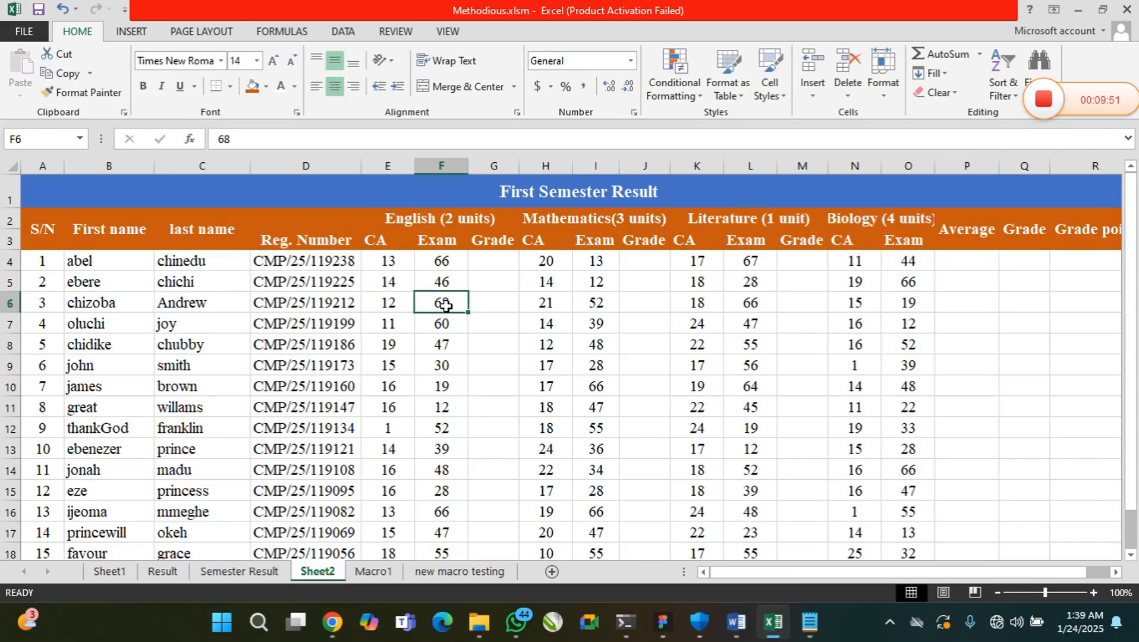
pyautogui.click(497, 370)
pyautogui.click(626, 407)
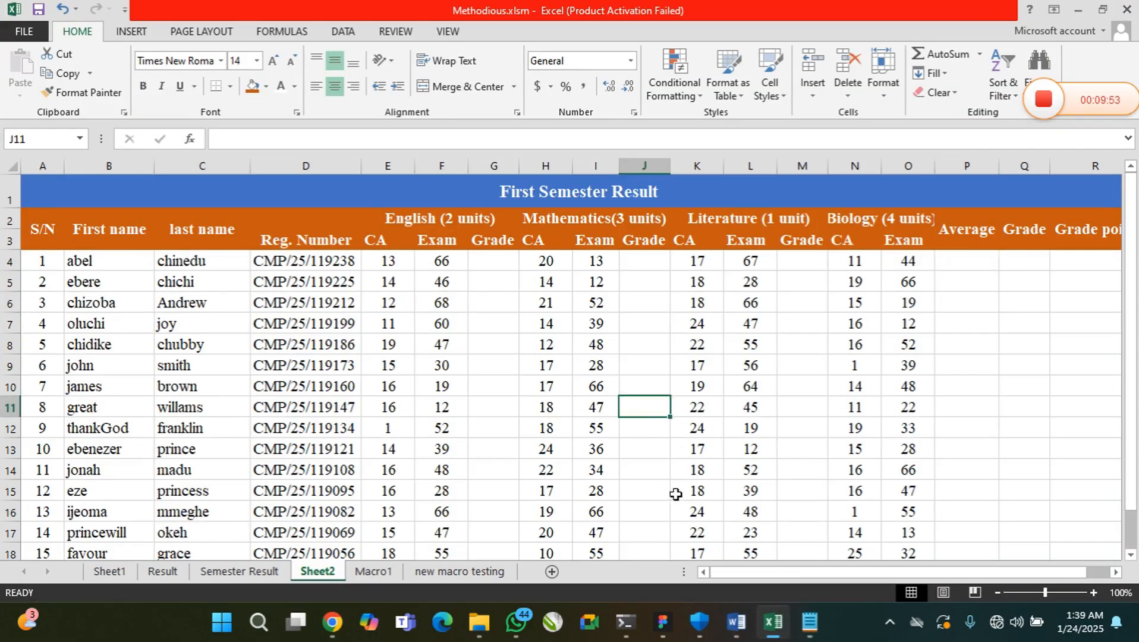
pyautogui.click(759, 453)
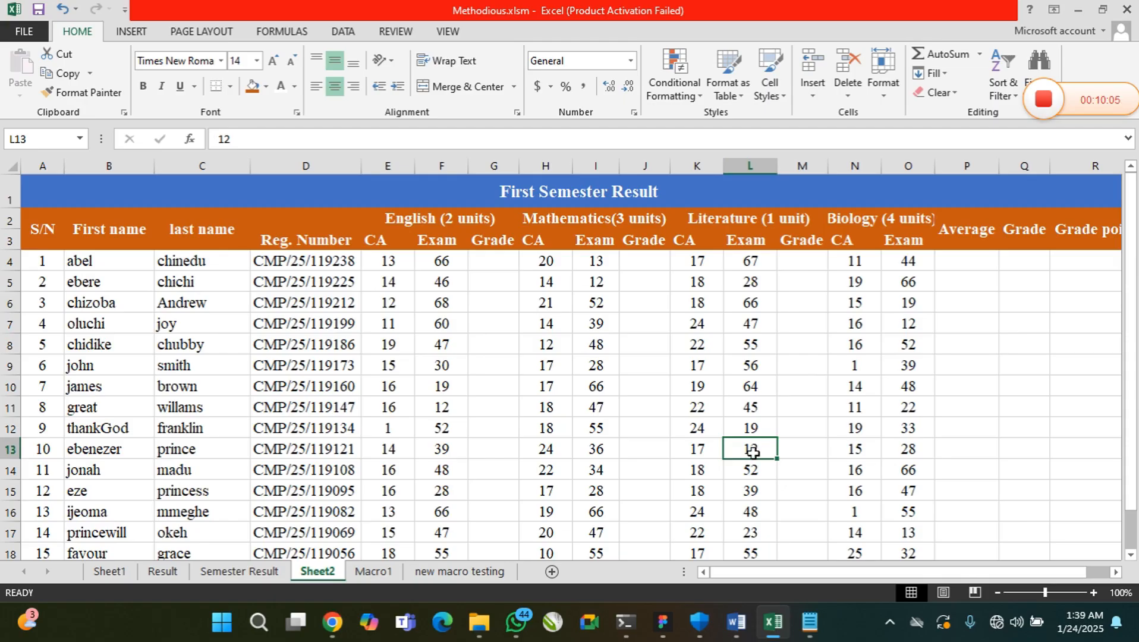
pyautogui.click(743, 162)
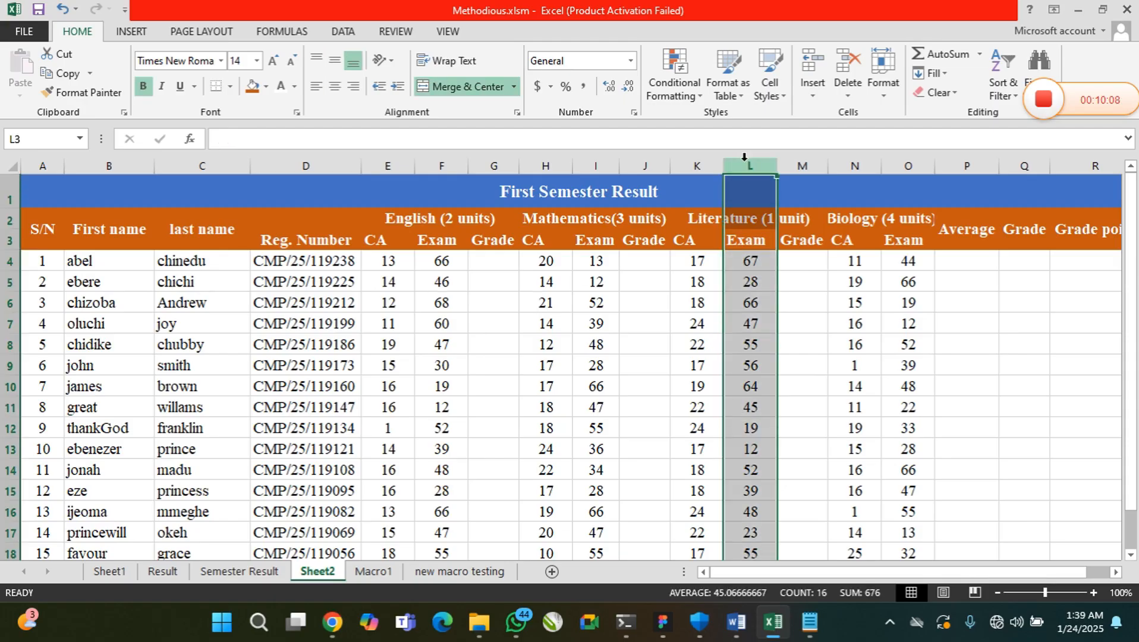
pyautogui.click(10, 451)
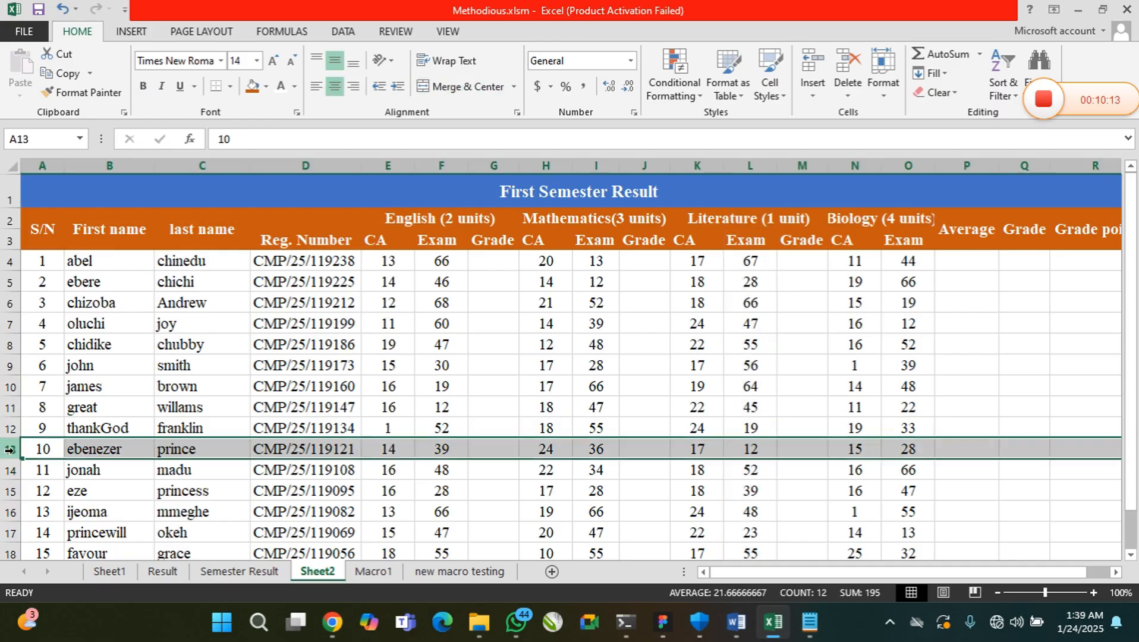
pyautogui.click(743, 450)
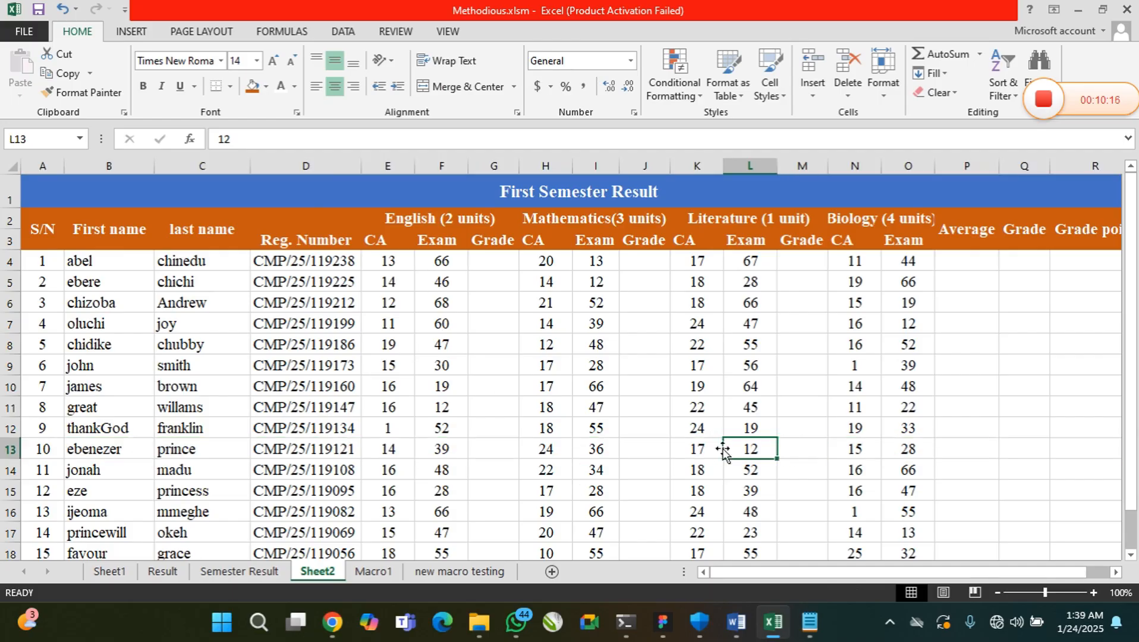
pyautogui.click(16, 141)
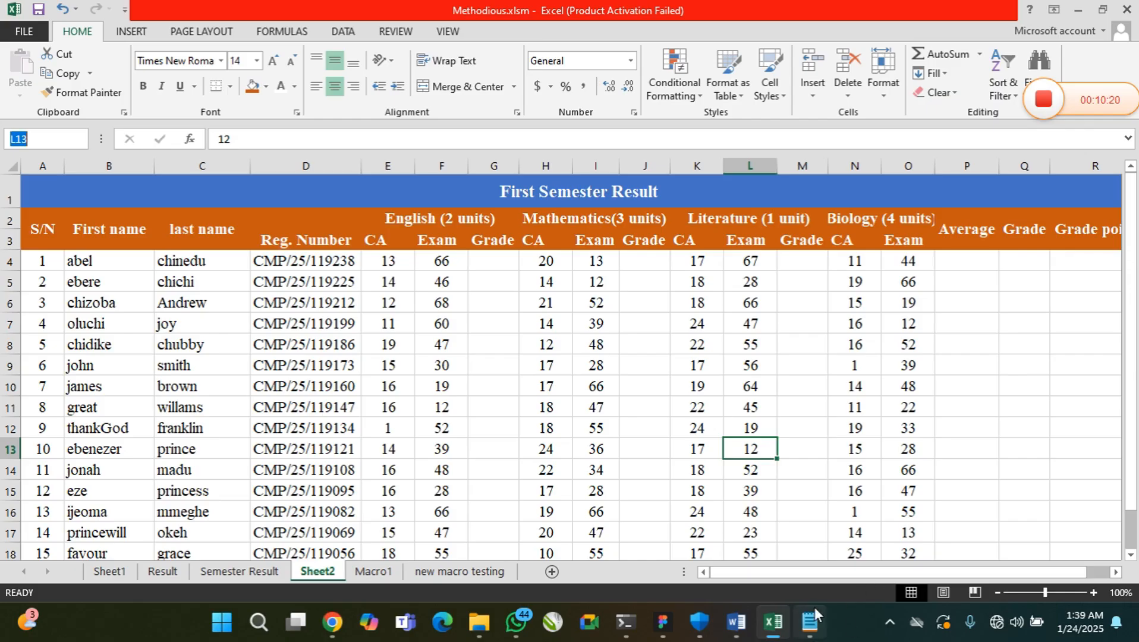
pyautogui.click(747, 450)
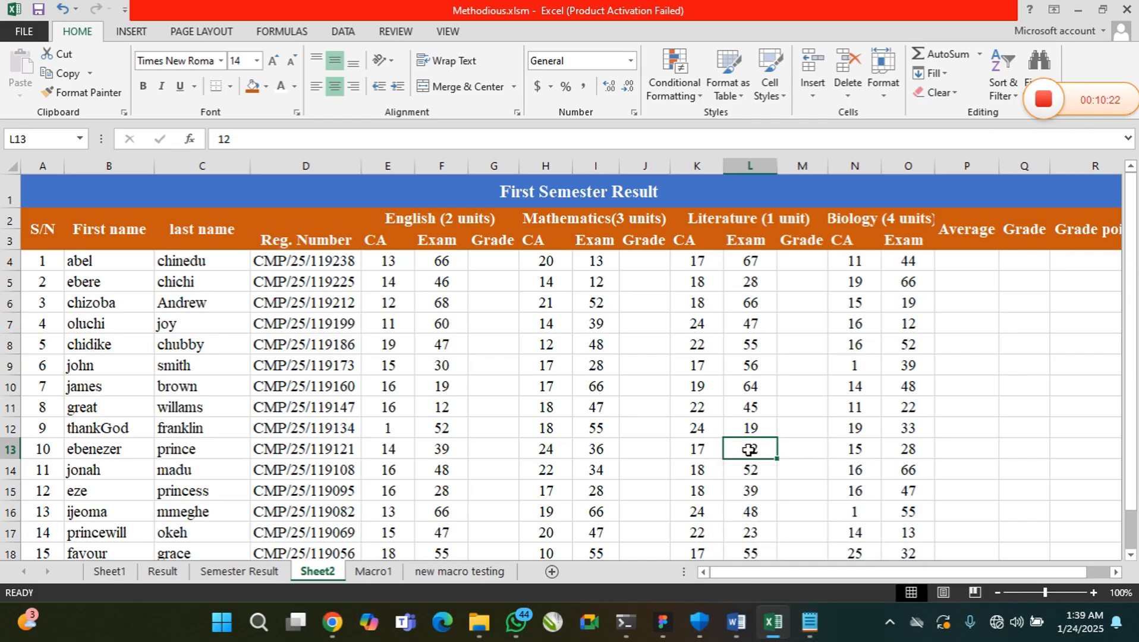
pyautogui.click(700, 449)
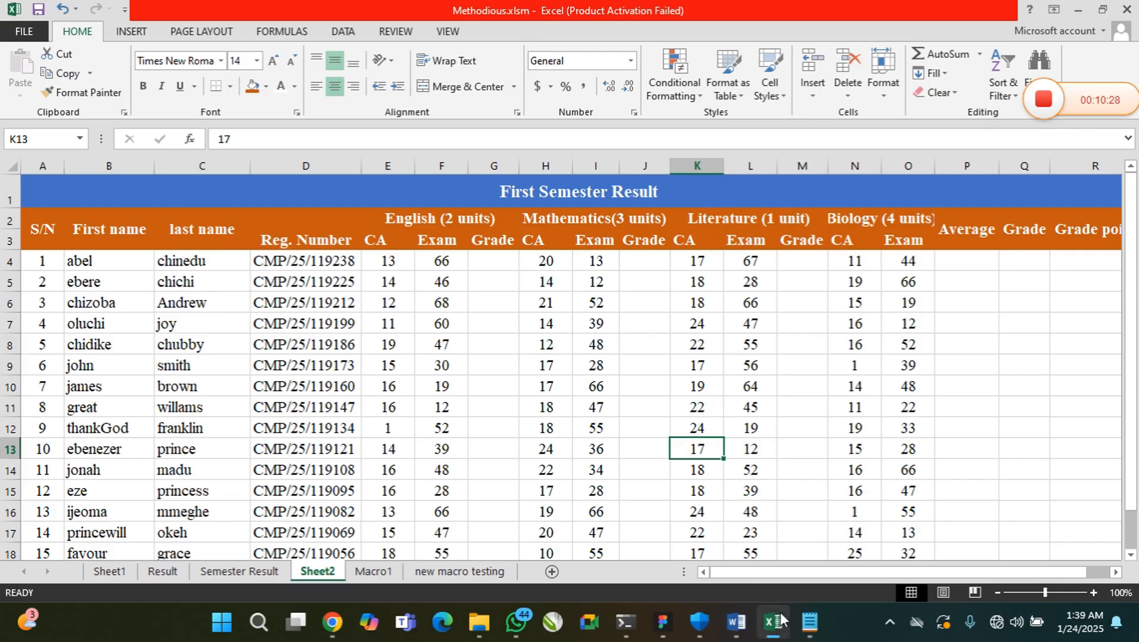
# Switch to Notepad, fill in the SUM example with the range K13:L13, and highlight that range
pyautogui.click(810, 621)
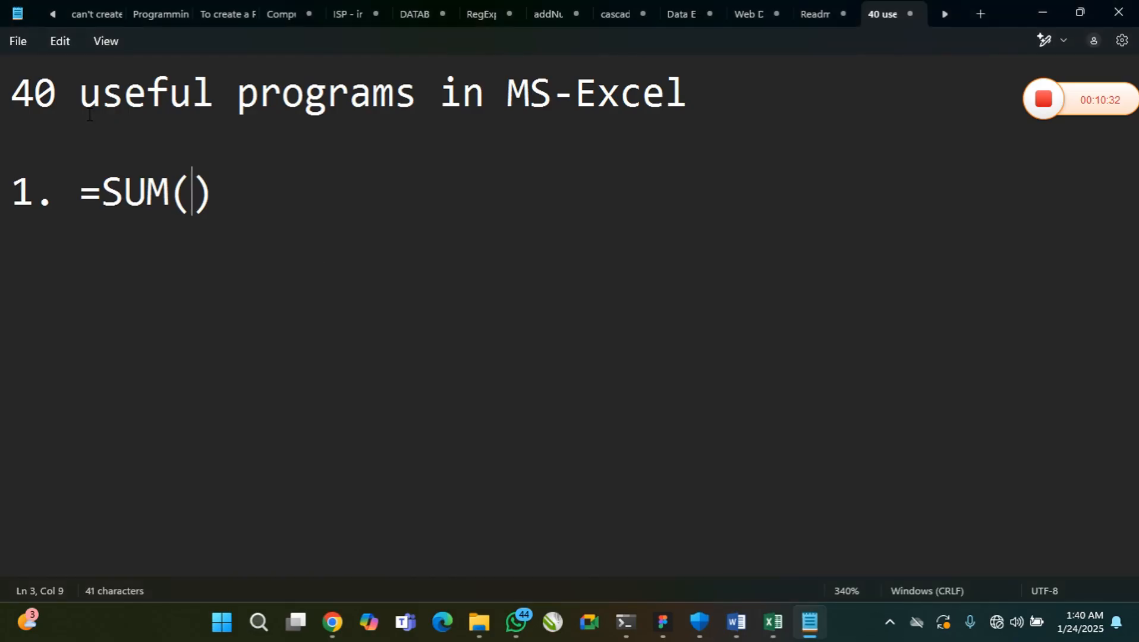
pyautogui.write('K13:')
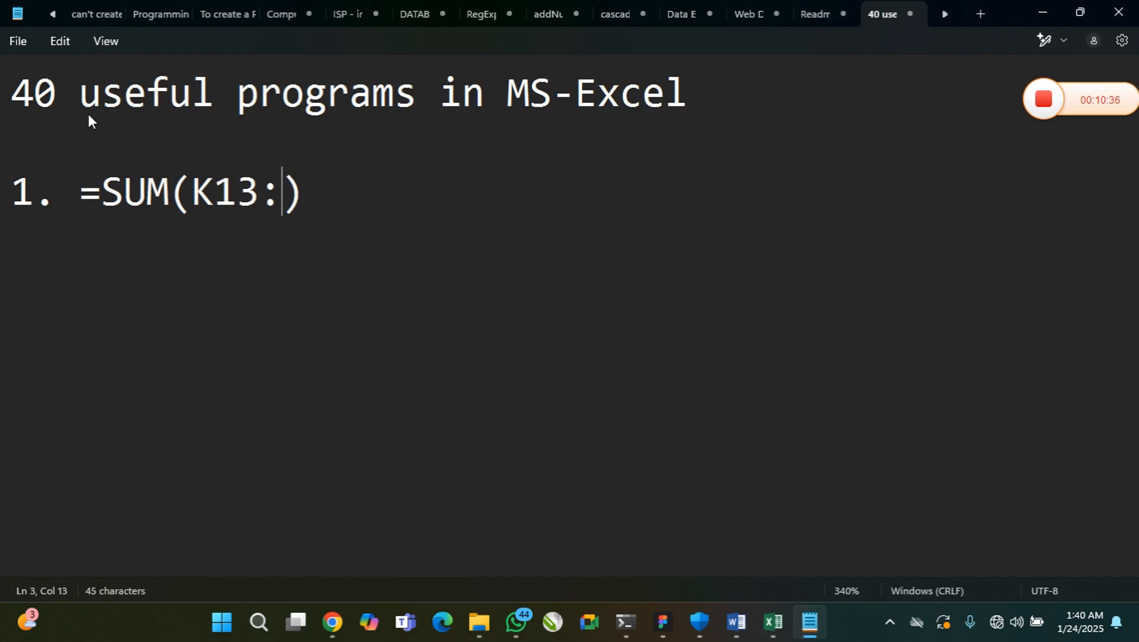
pyautogui.write('L13')
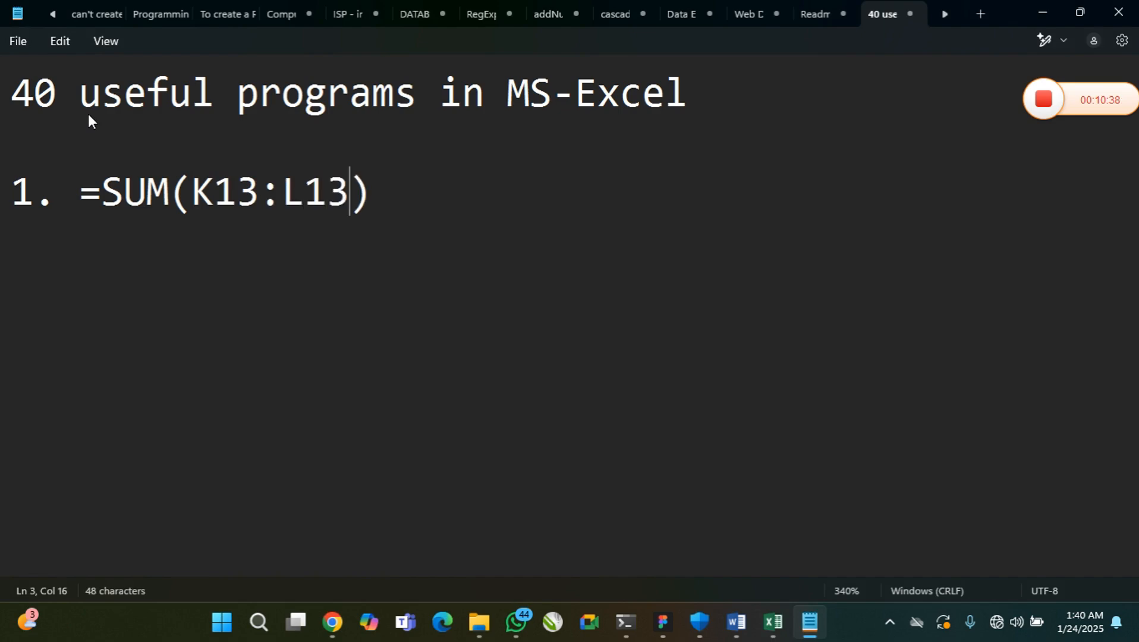
pyautogui.press('Right')
pyautogui.moveTo(191, 191); pyautogui.dragTo(324, 196)
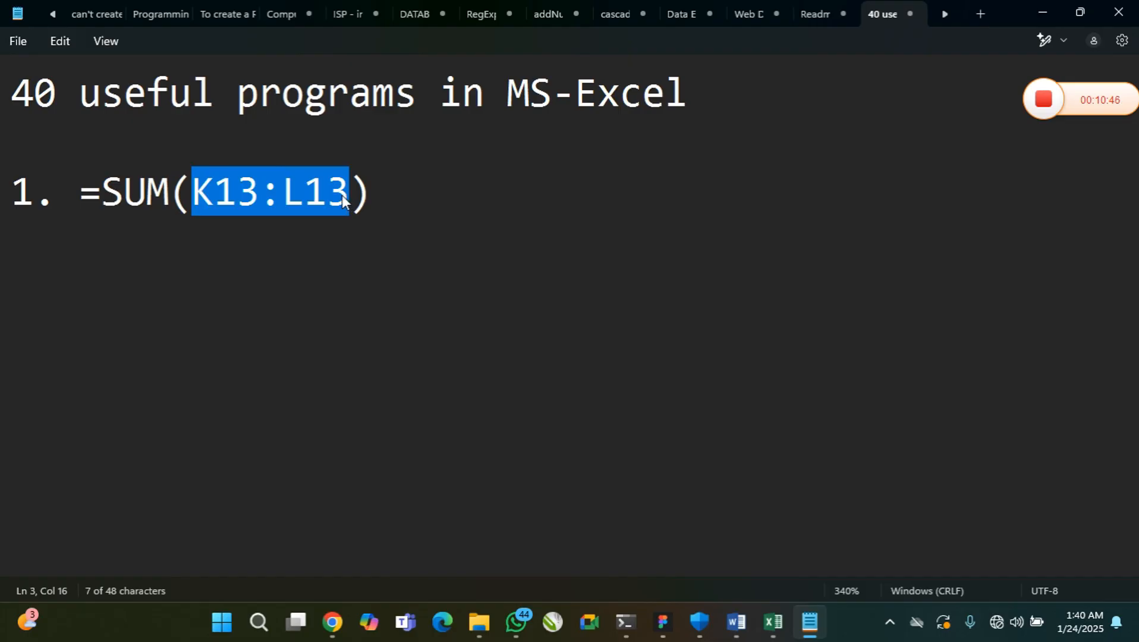
# Switch to Excel and examine the first student's English CA and Exam cells, E4 and F4, and the empty Grade cell beside them
pyautogui.click(772, 621)
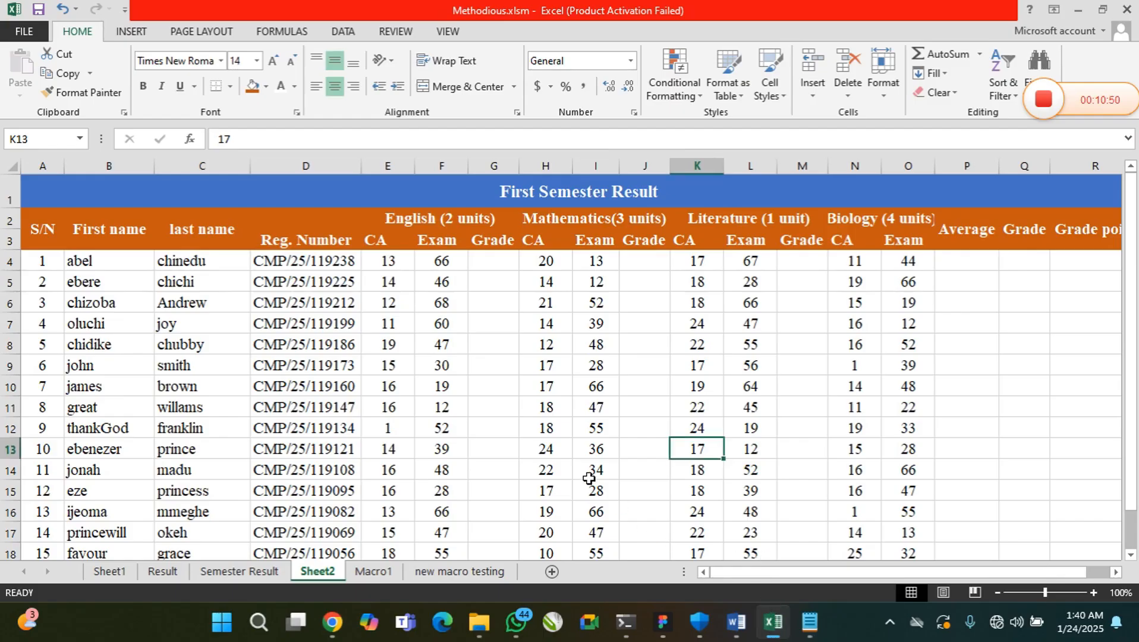
pyautogui.click(388, 261)
pyautogui.press('Right')
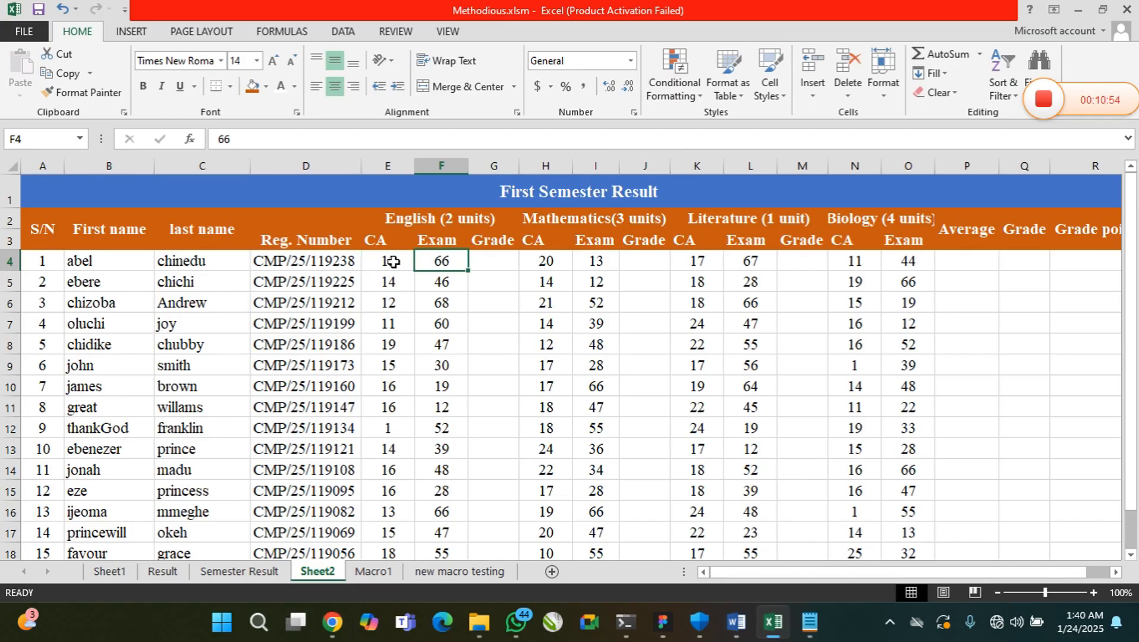
pyautogui.click(489, 262)
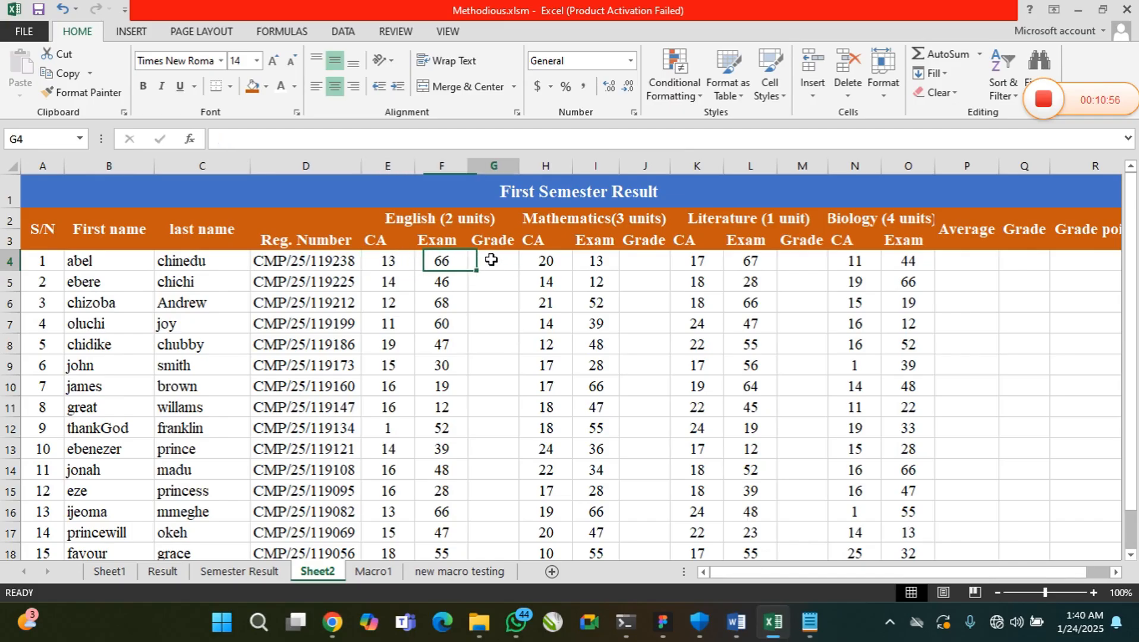
pyautogui.click(410, 264)
pyautogui.click(443, 262)
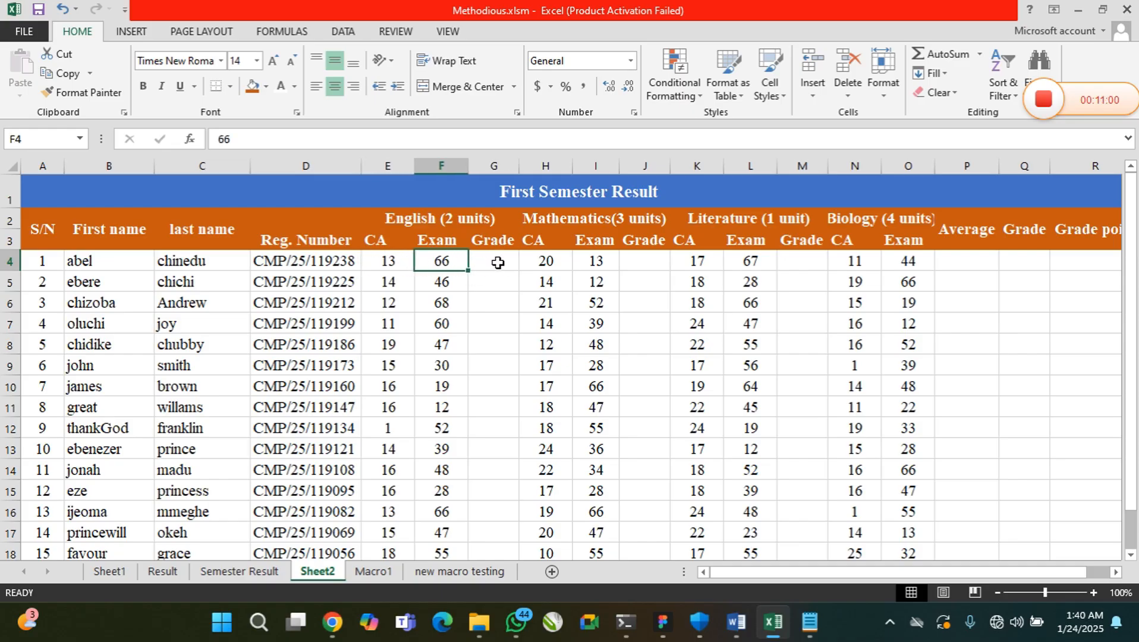
# Enter the formula =SUM(E4:F4) in G4 to total the first student's English CA and Exam scores
pyautogui.click(498, 263)
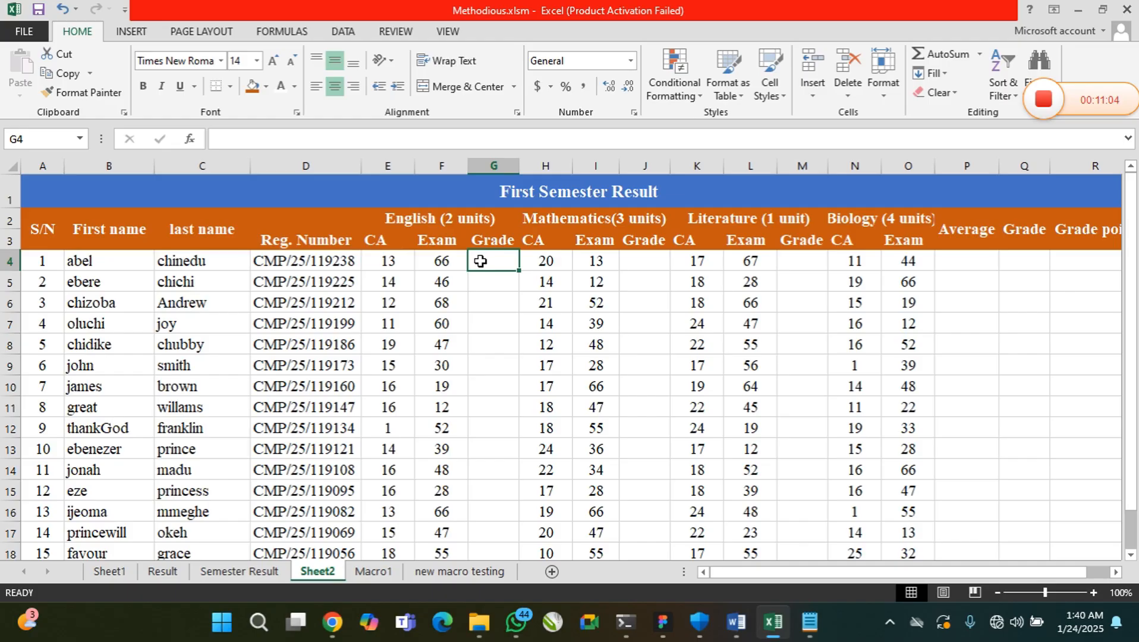
pyautogui.write('=')
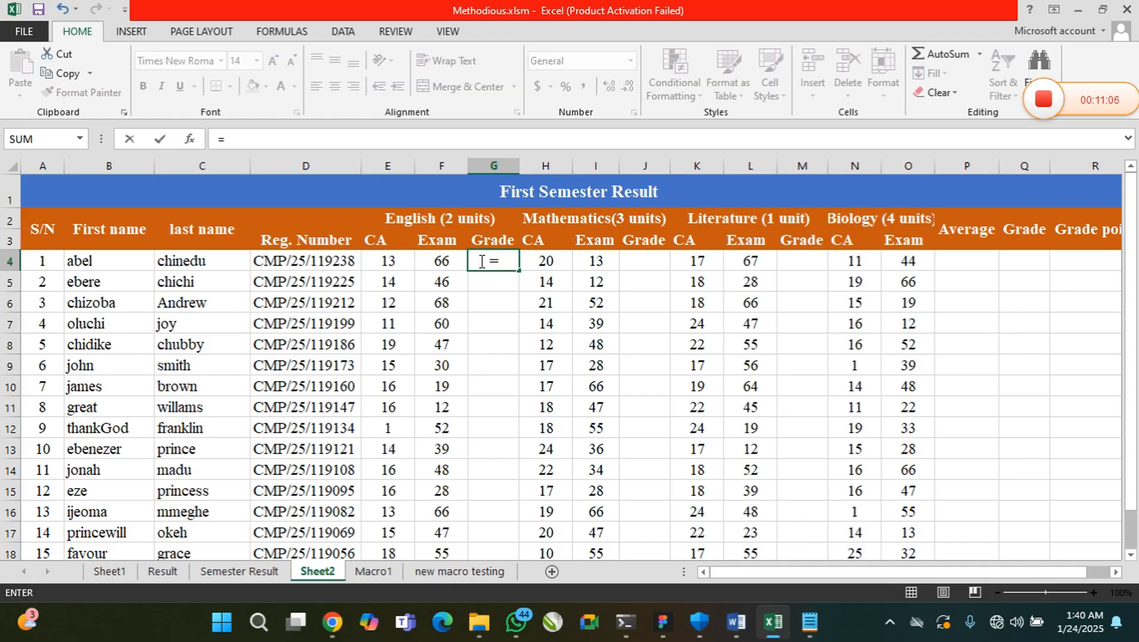
pyautogui.write('sum')
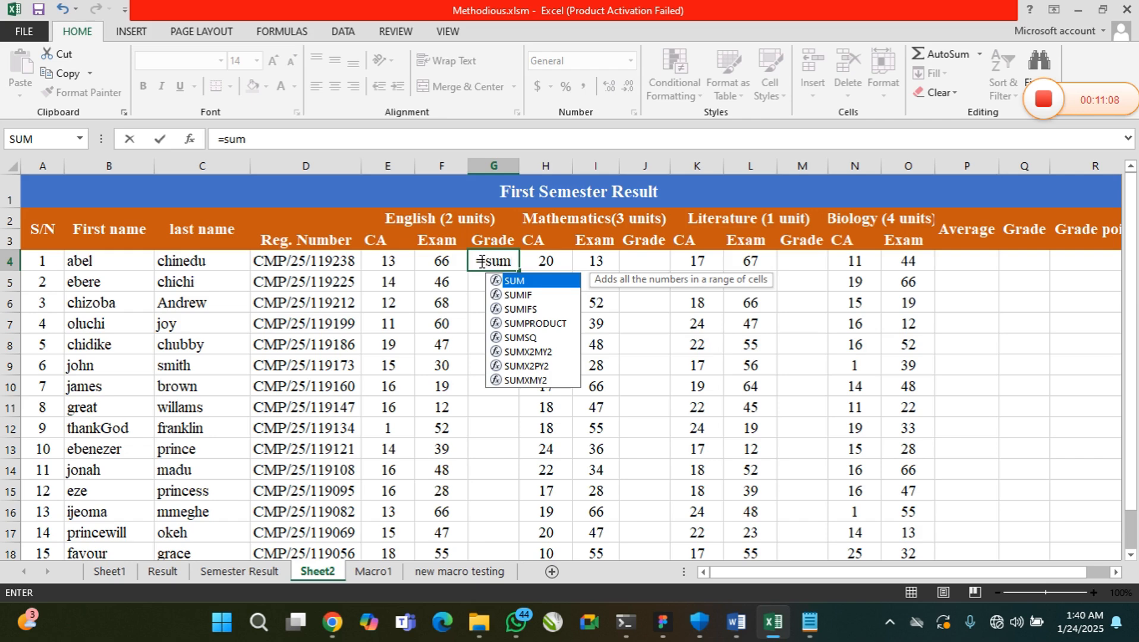
pyautogui.write('(')
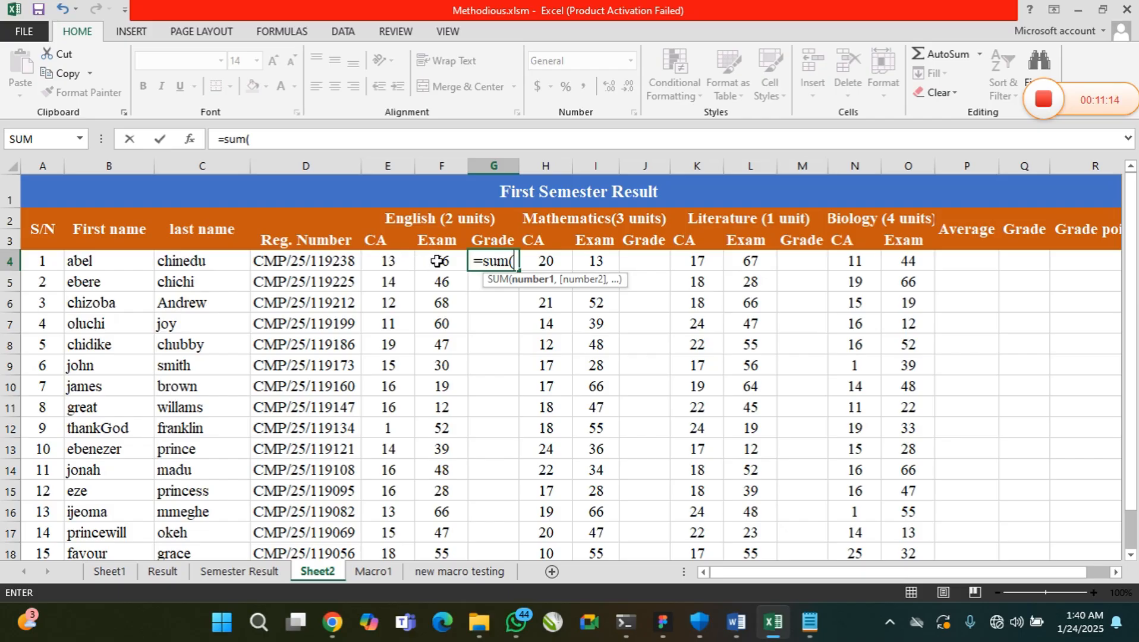
pyautogui.write('E')
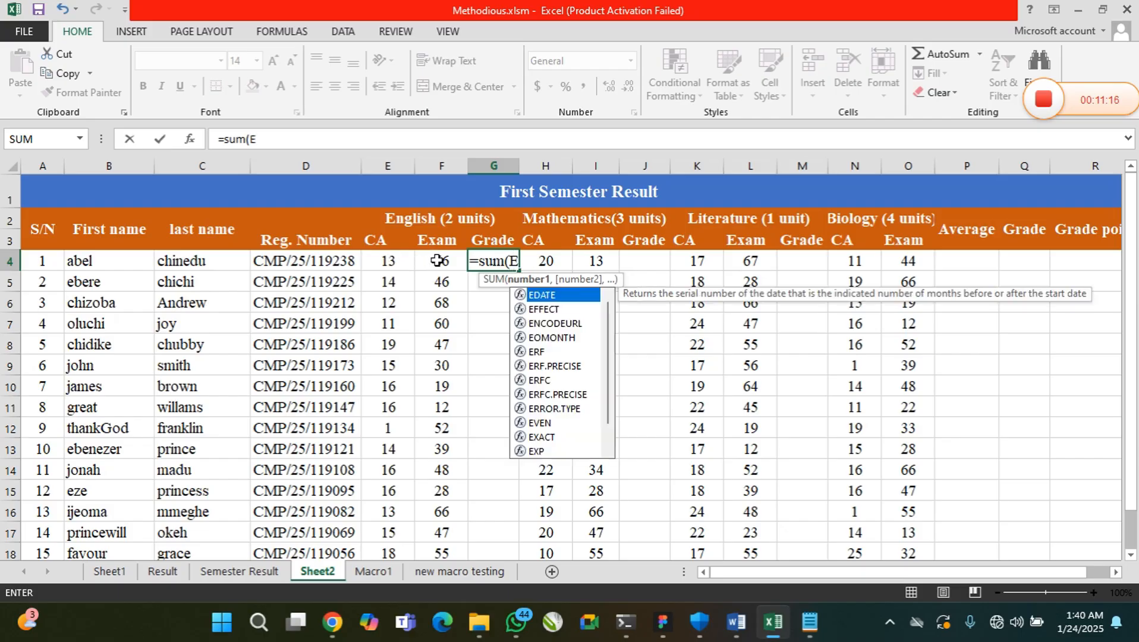
pyautogui.write('4:')
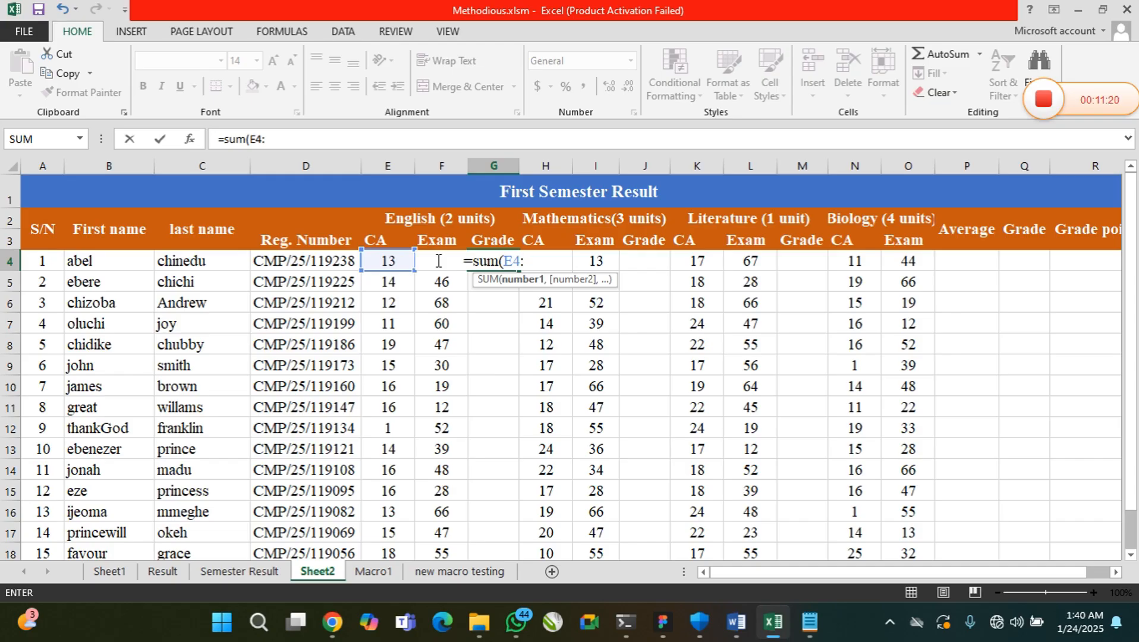
pyautogui.write('F')
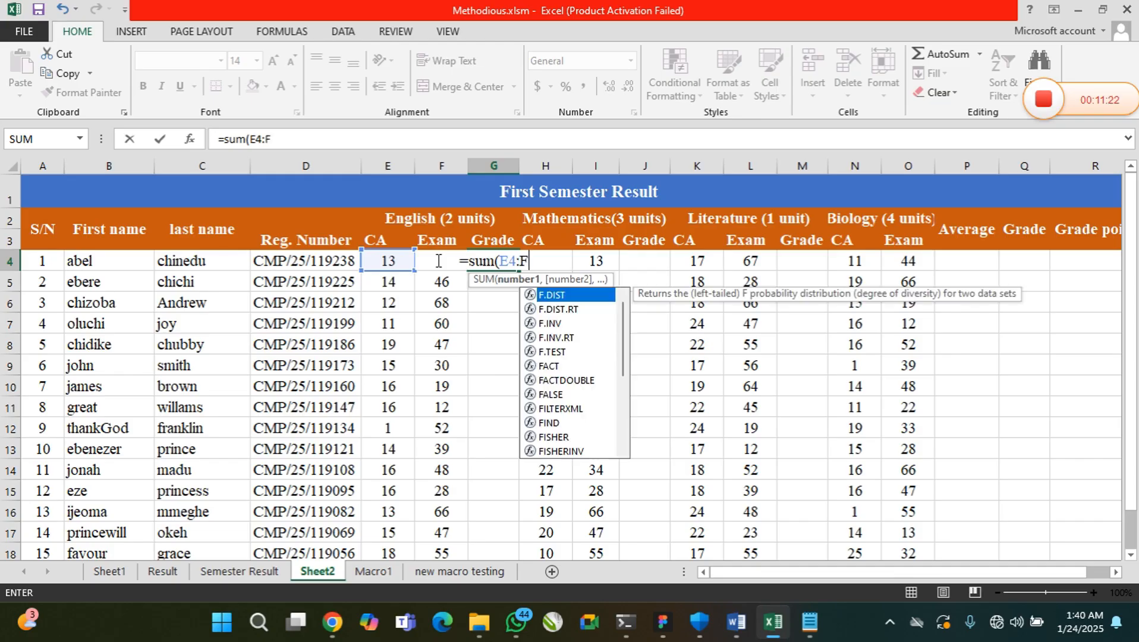
pyautogui.write('4')
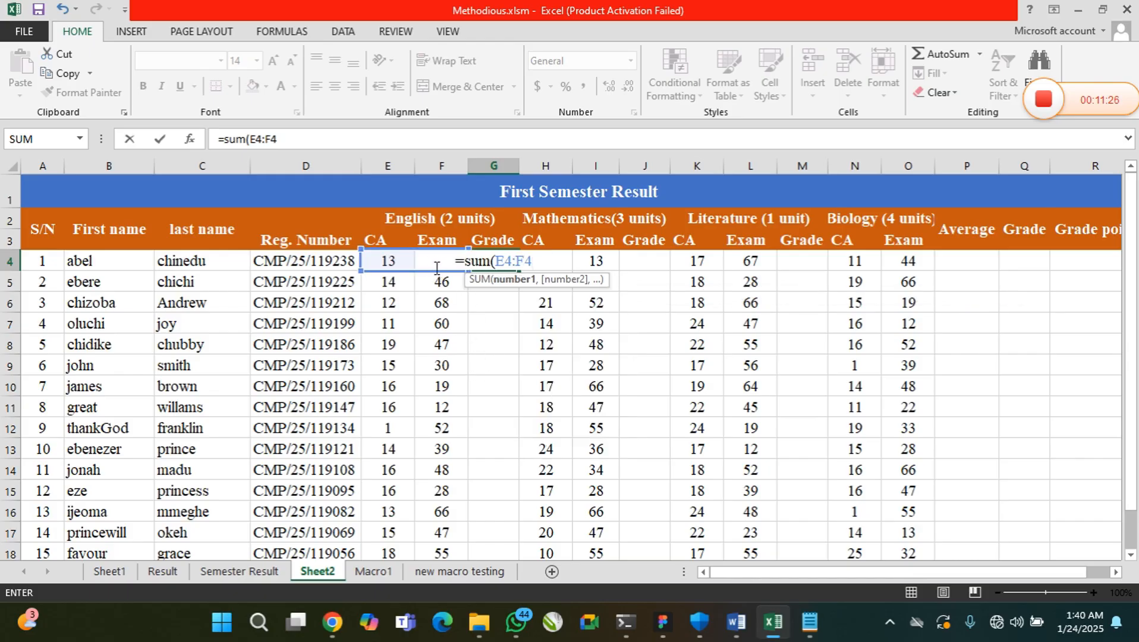
pyautogui.write(')')
pyautogui.press('Return')
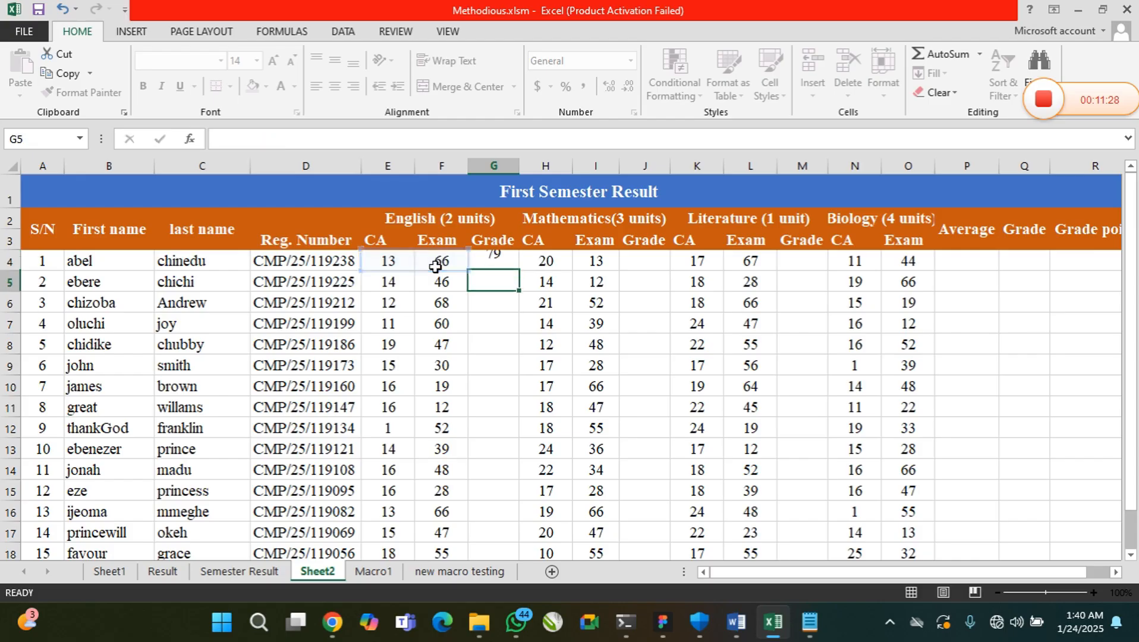
# Check the SUM formula in the English Grade cell G4 and fill it down the column to row 18
pyautogui.click(483, 262)
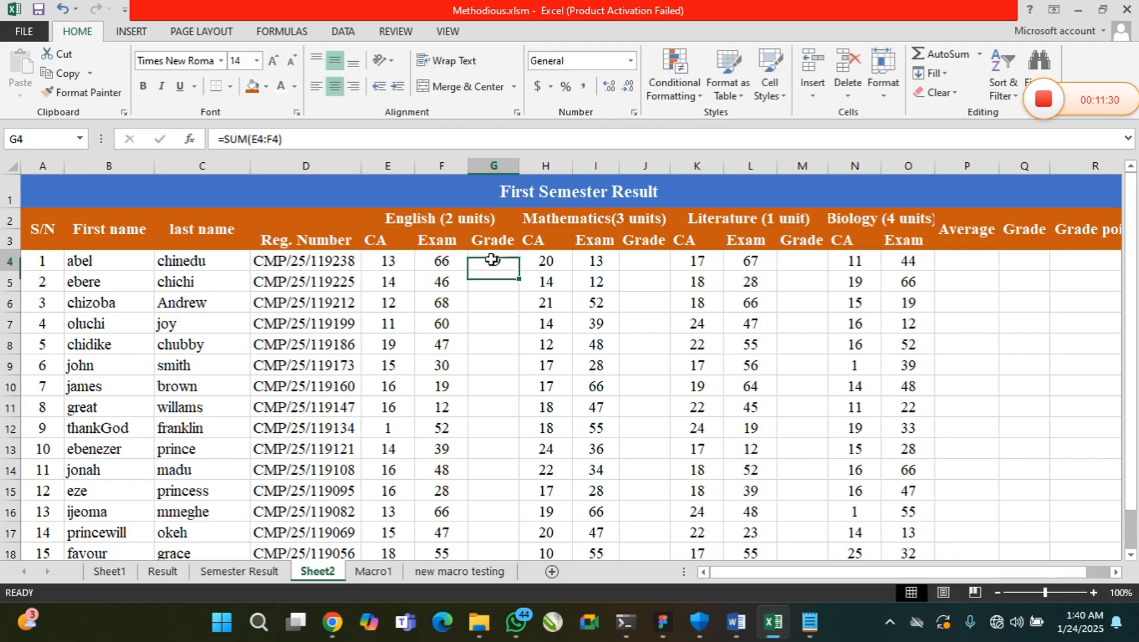
pyautogui.moveTo(280, 139); pyautogui.dragTo(229, 145)
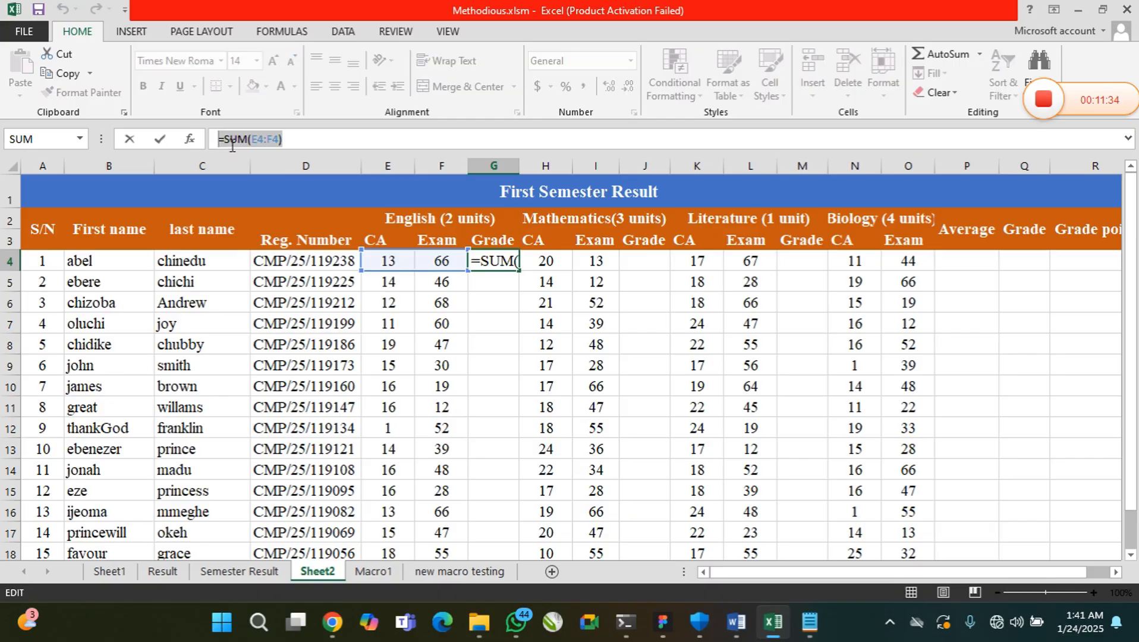
pyautogui.click(307, 137)
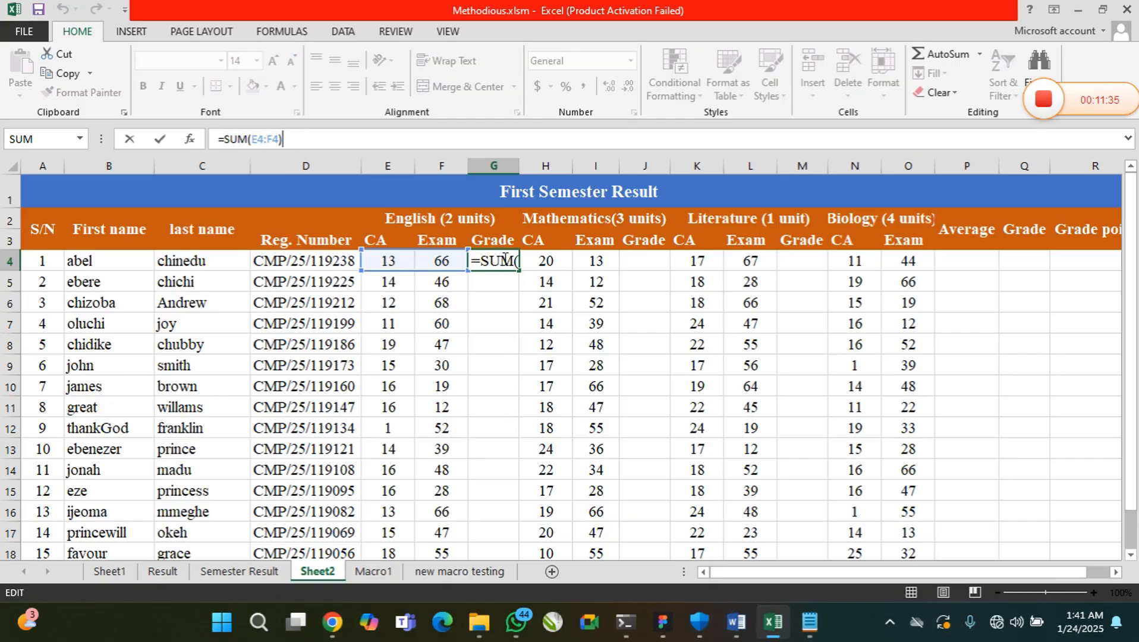
pyautogui.press('Return')
pyautogui.press('Up')
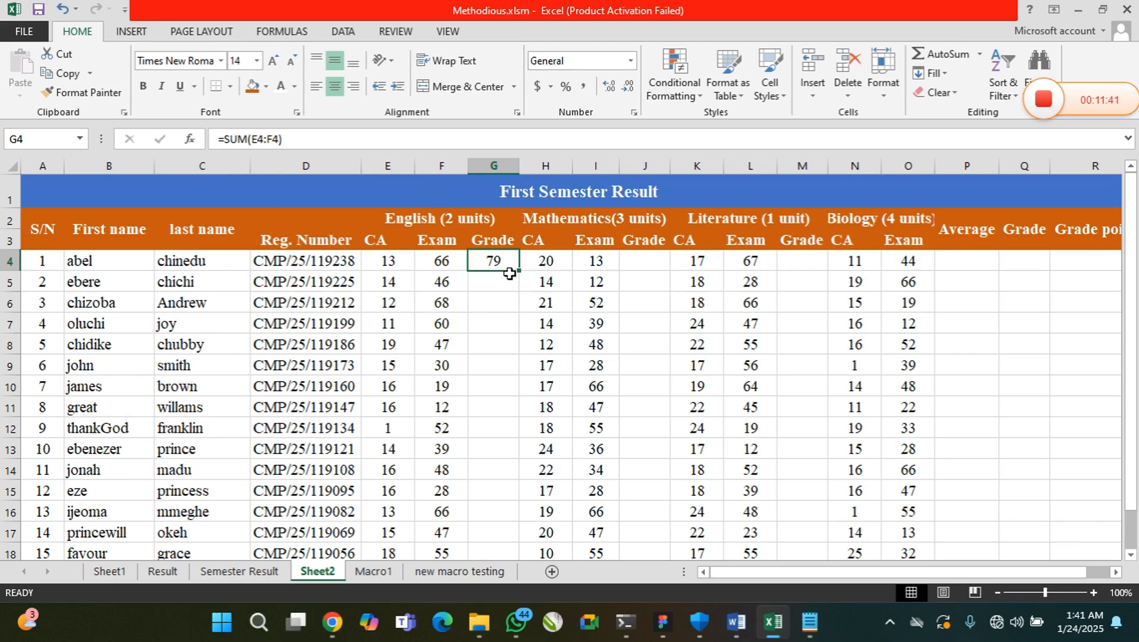
pyautogui.moveTo(519, 271); pyautogui.dragTo(515, 547)
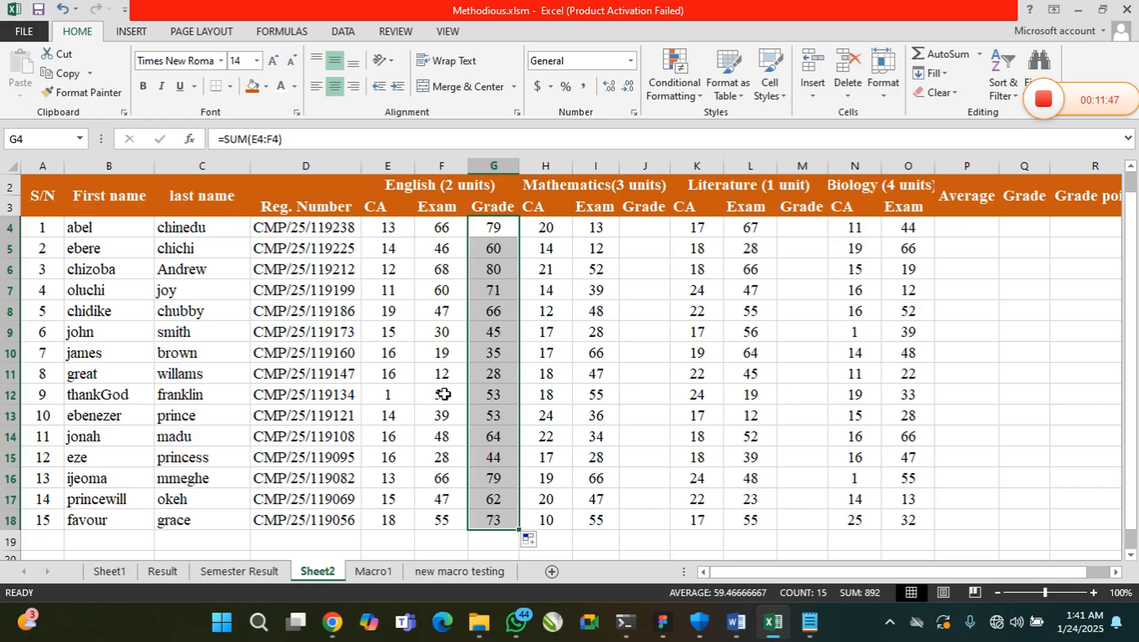
pyautogui.click(496, 235)
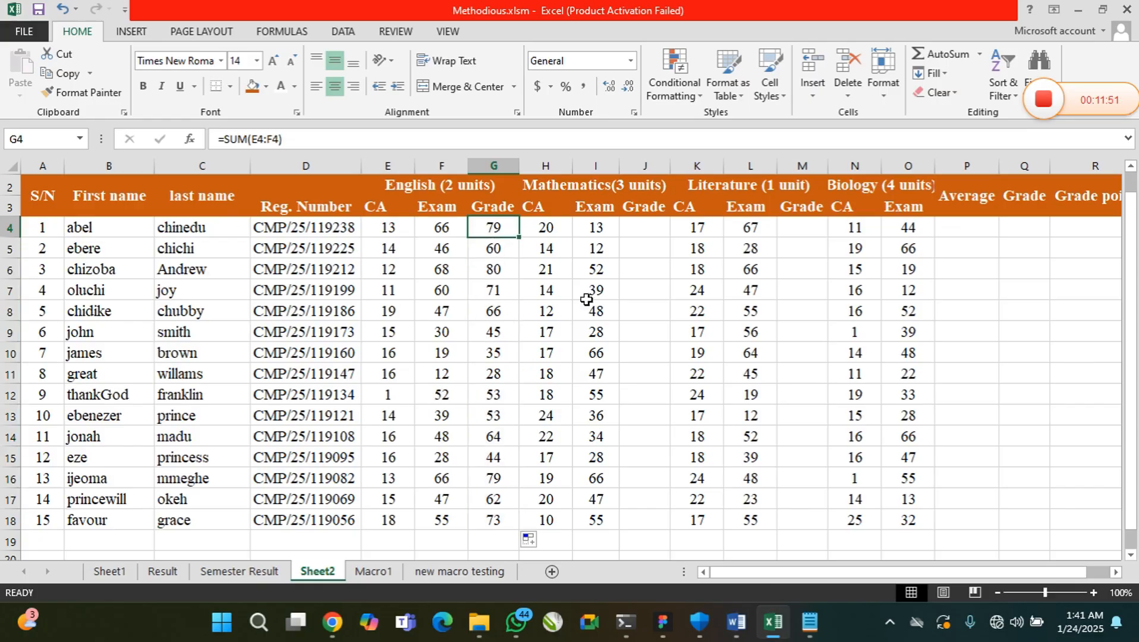
# Highlight cells in the empty Mathematics Grade, Literature Grade and Average columns to point out what remains to fill
pyautogui.moveTo(637, 229); pyautogui.dragTo(636, 333)
pyautogui.moveTo(799, 229); pyautogui.dragTo(808, 395)
pyautogui.moveTo(966, 245); pyautogui.dragTo(977, 395)
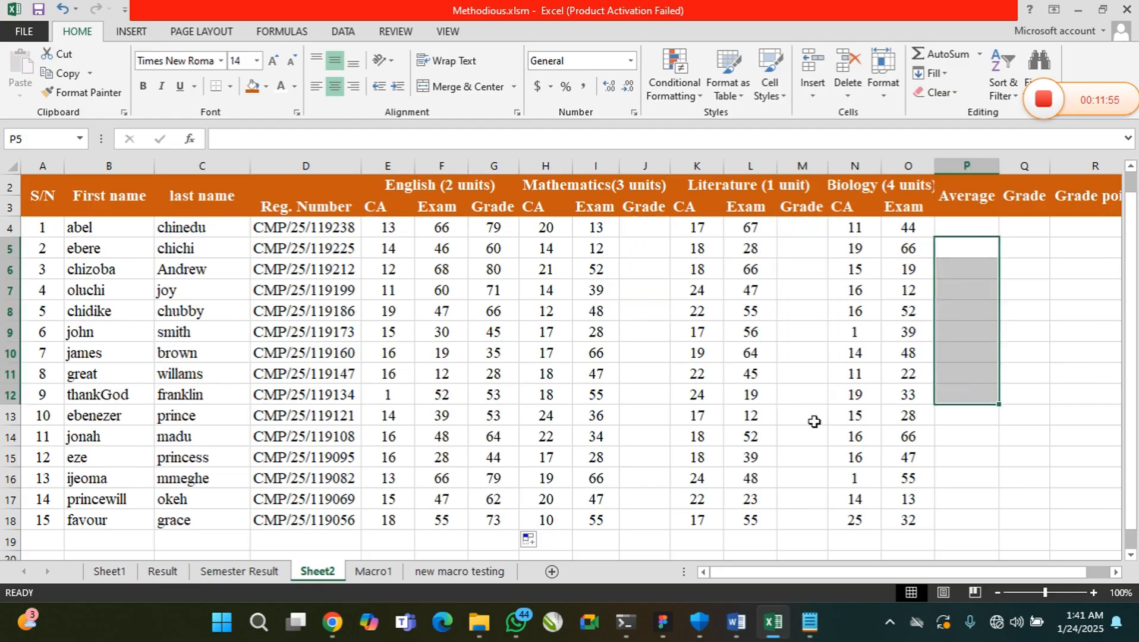
# Total the first student's Mathematics scores with =SUM(H4:I4) in J4 and fill the formula down to row 18
pyautogui.click(1130, 167)
pyautogui.click(640, 261)
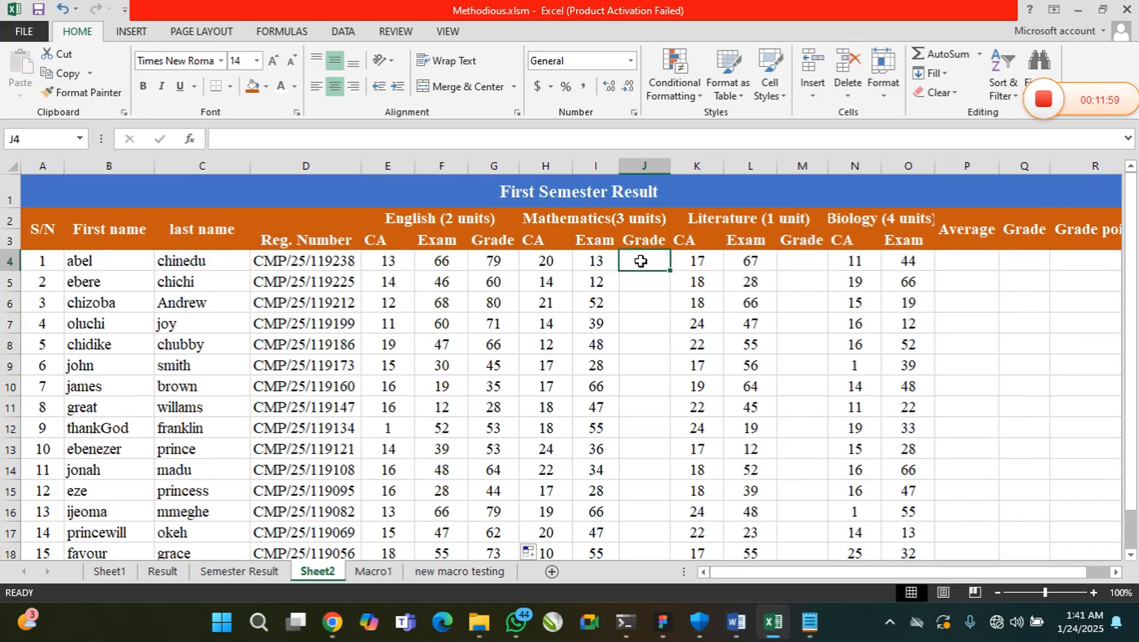
pyautogui.write('=si')
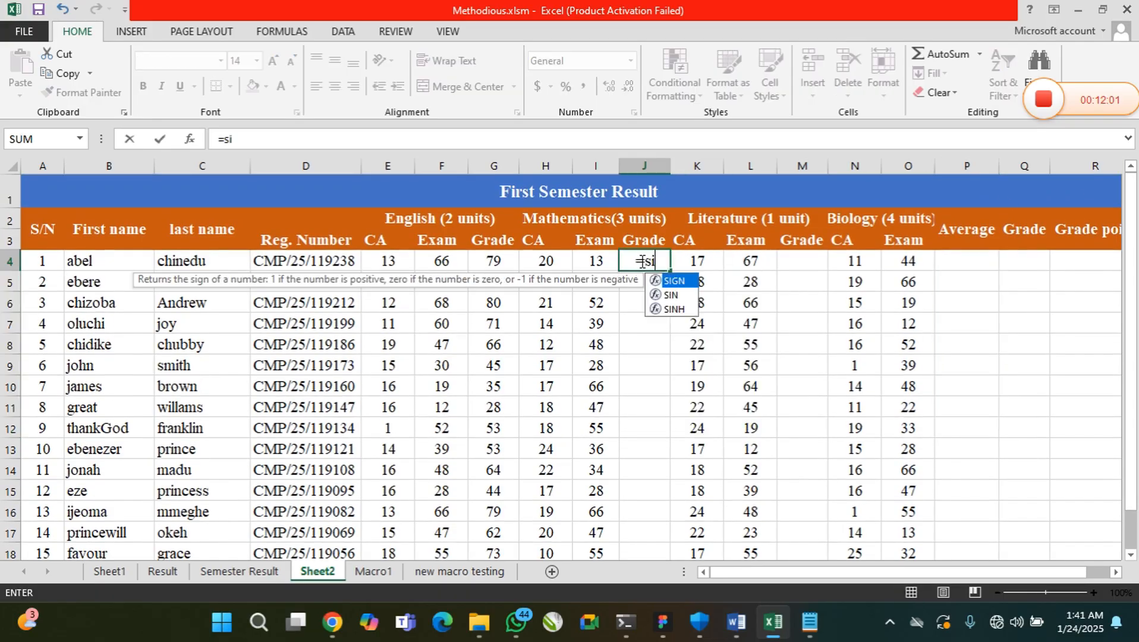
pyautogui.press('BackSpace')
pyautogui.write('um')
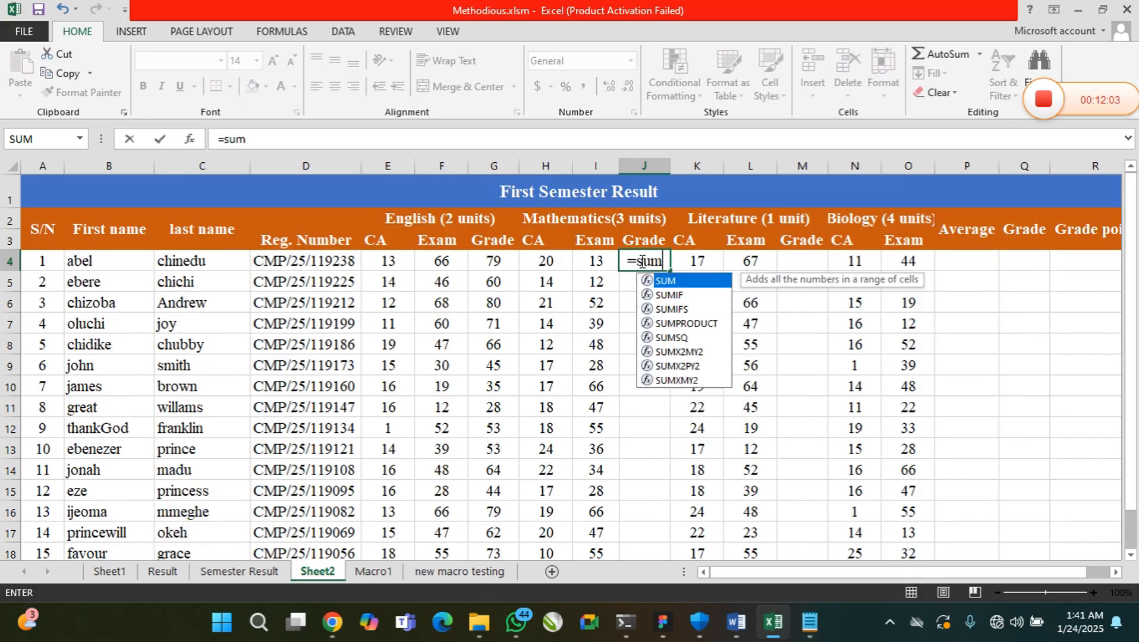
pyautogui.write('(')
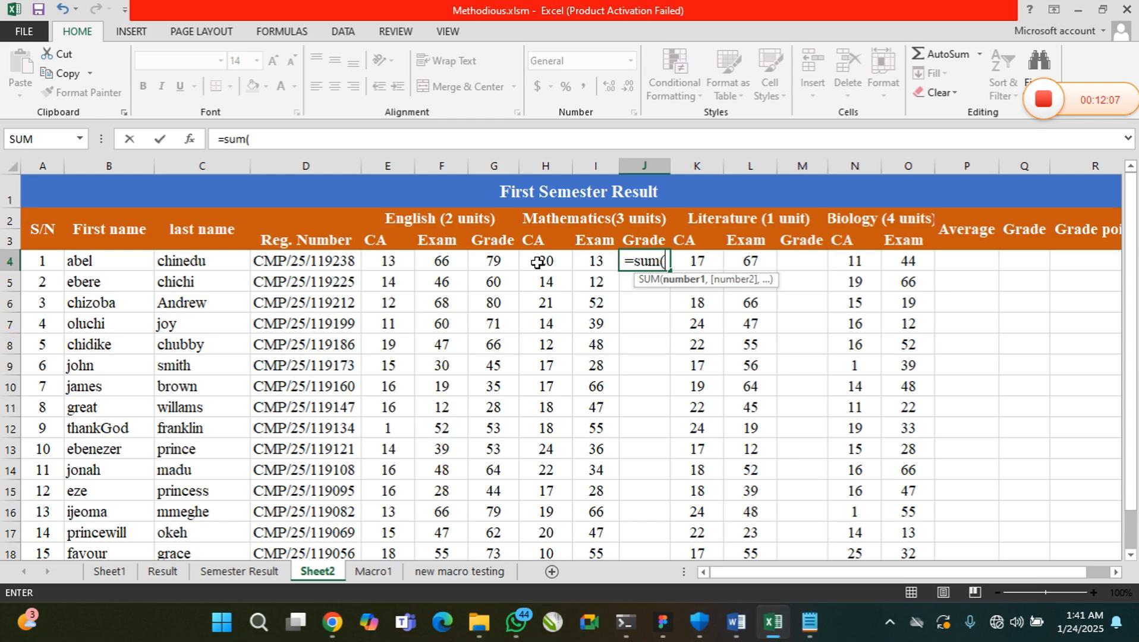
pyautogui.moveTo(536, 262); pyautogui.dragTo(588, 262)
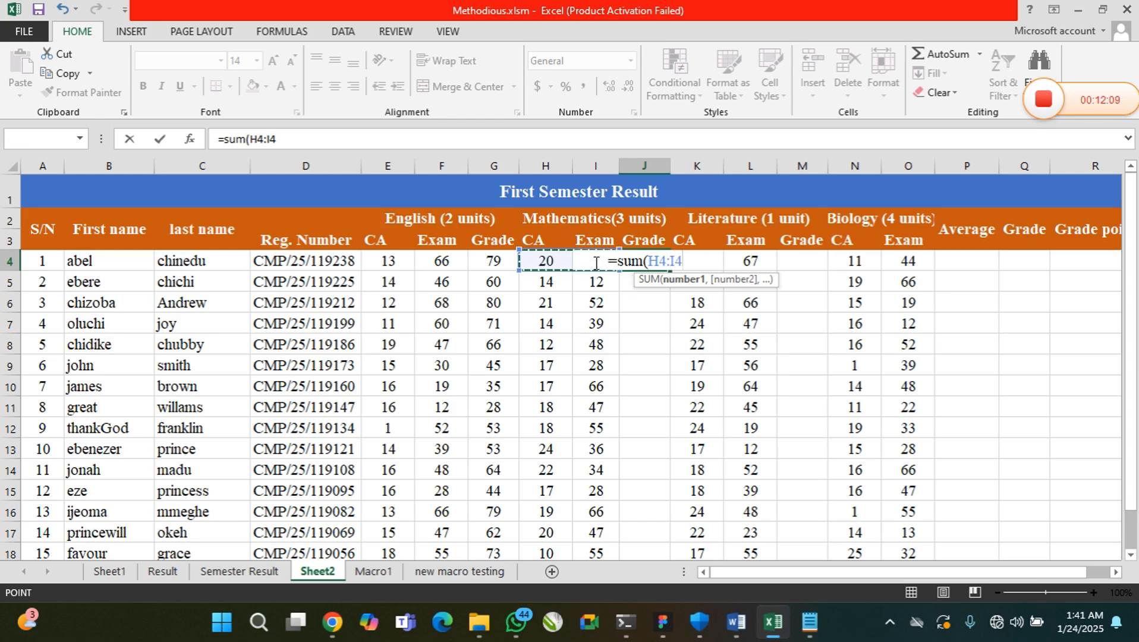
pyautogui.click(546, 263)
pyautogui.moveTo(569, 262); pyautogui.dragTo(588, 270)
pyautogui.write(')')
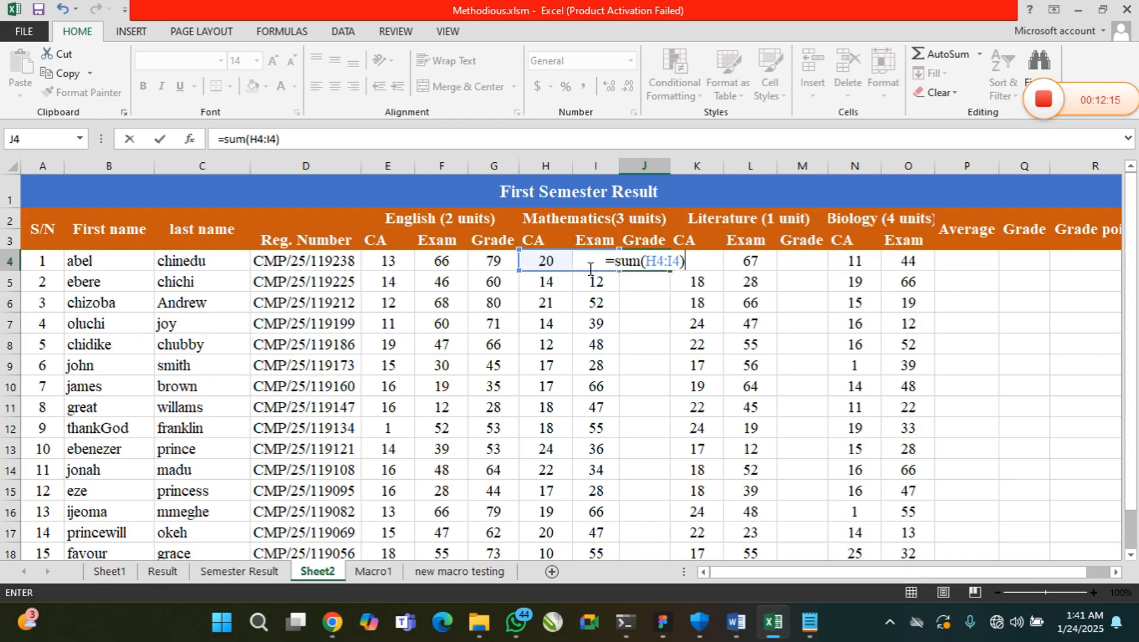
pyautogui.hotkey('ctrl', 'Return')
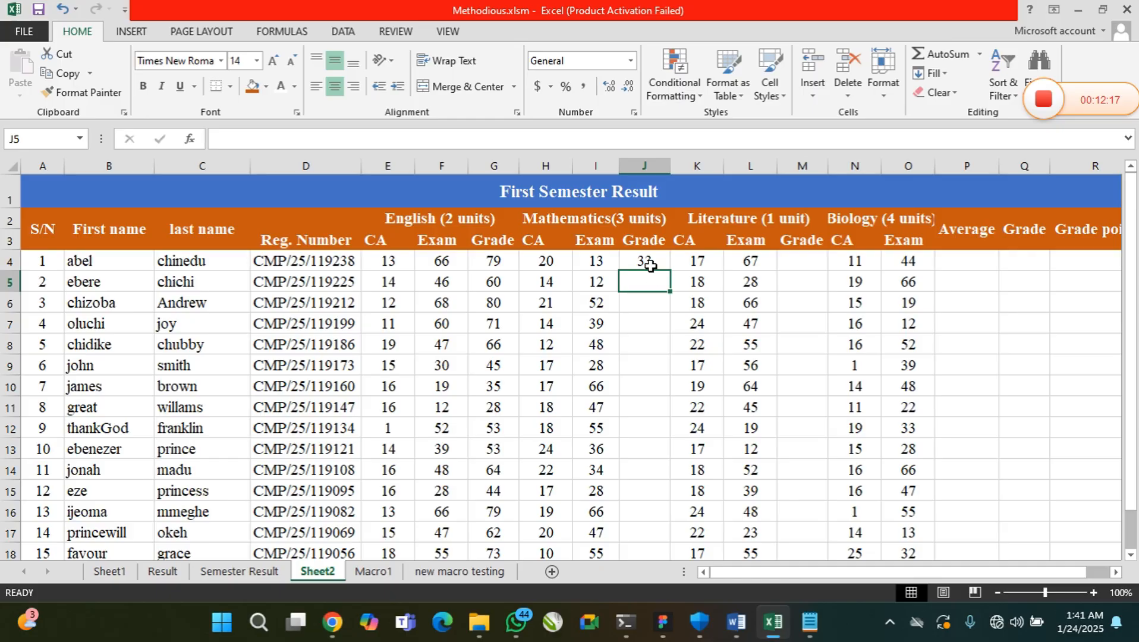
pyautogui.moveTo(666, 275); pyautogui.dragTo(664, 553)
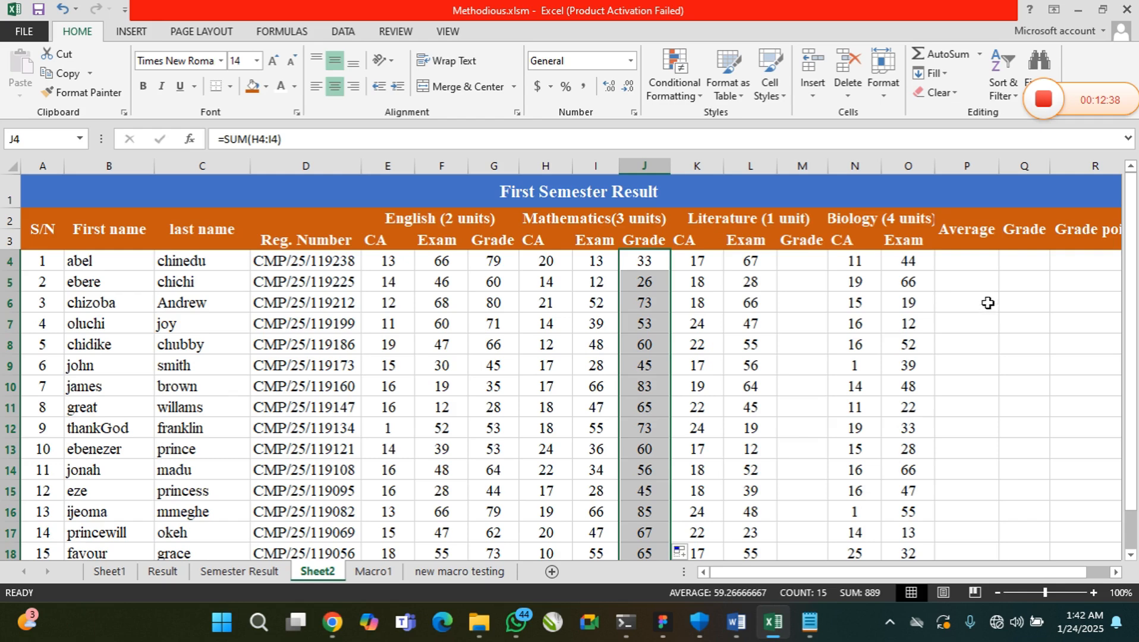
# Highlight the English and Mathematics grades in G4:G16 and J4:J16 together, and select P4 in the Average column
pyautogui.click(971, 262)
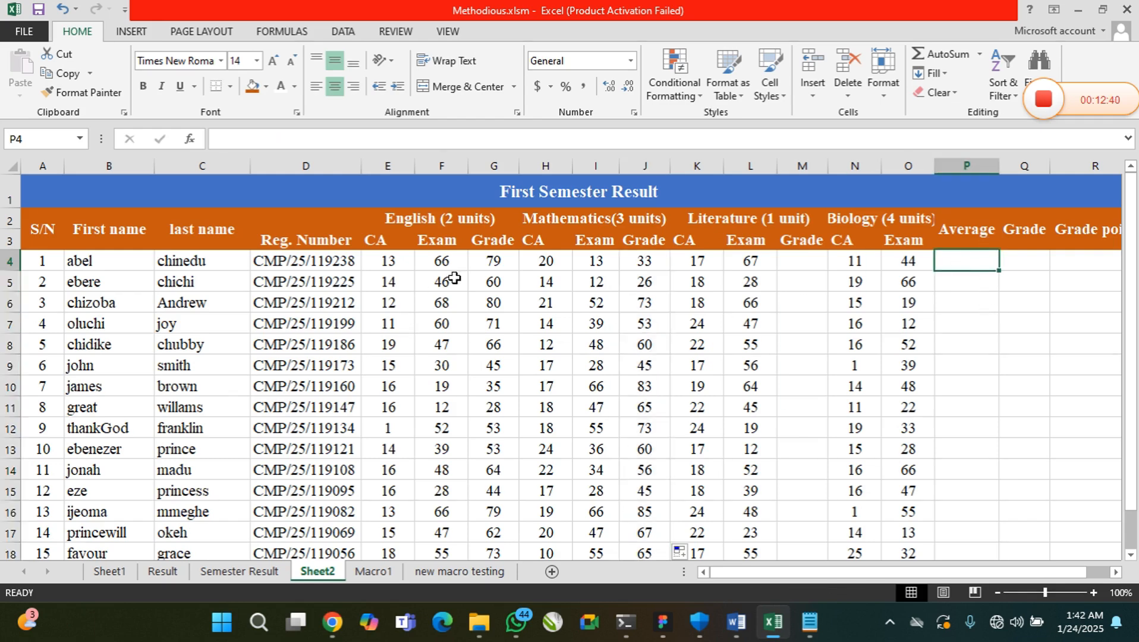
pyautogui.moveTo(484, 261); pyautogui.dragTo(492, 407)
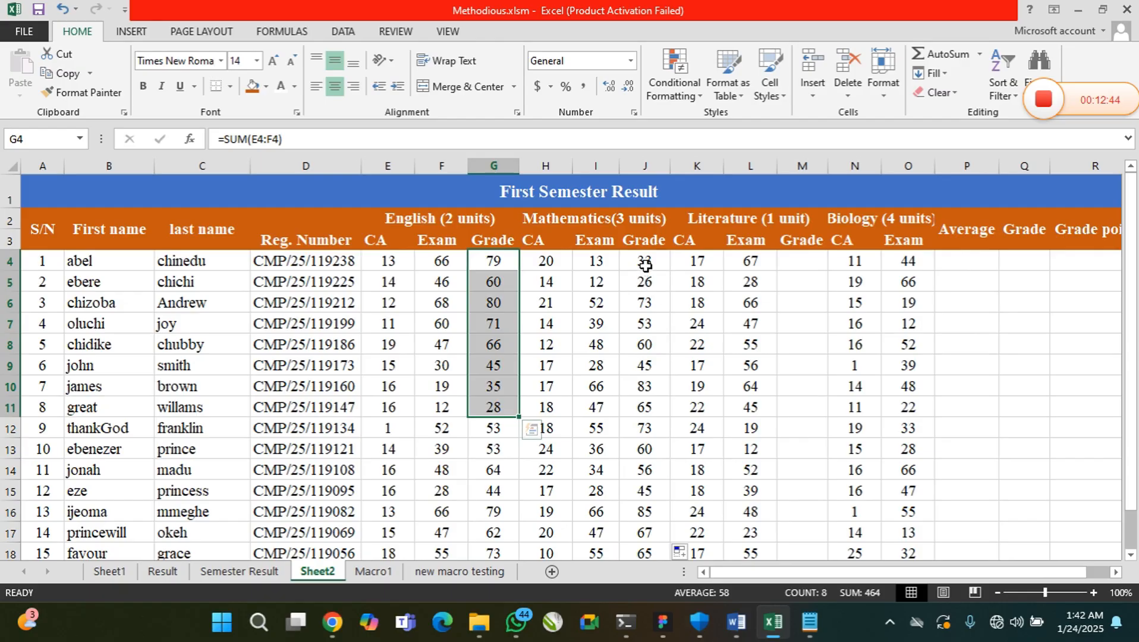
pyautogui.moveTo(645, 261); pyautogui.dragTo(645, 449)
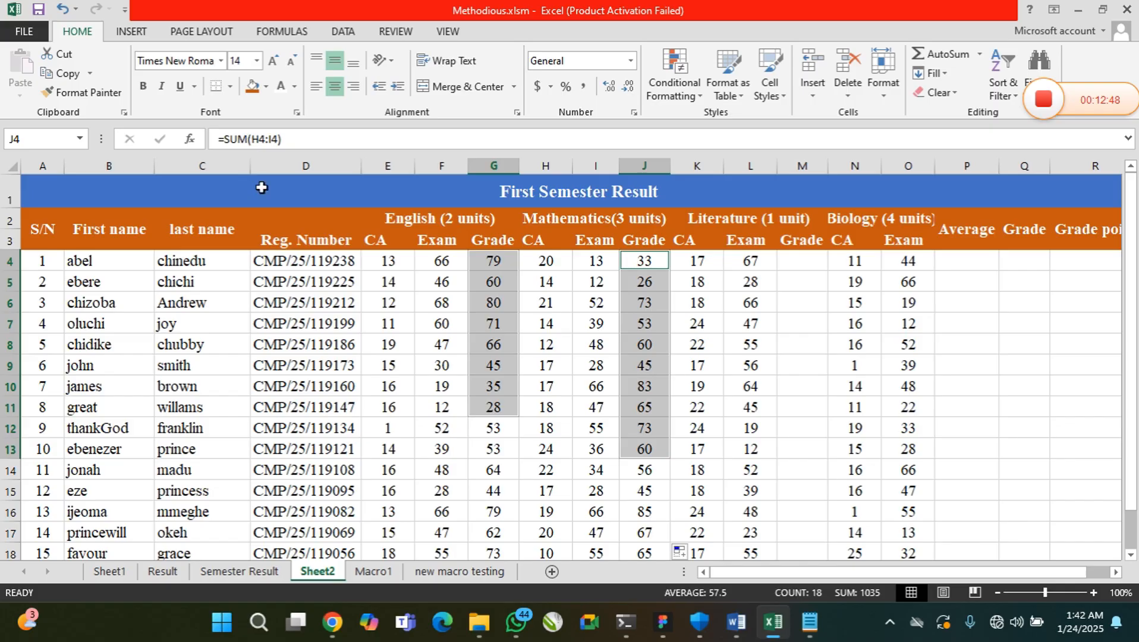
pyautogui.click(494, 265)
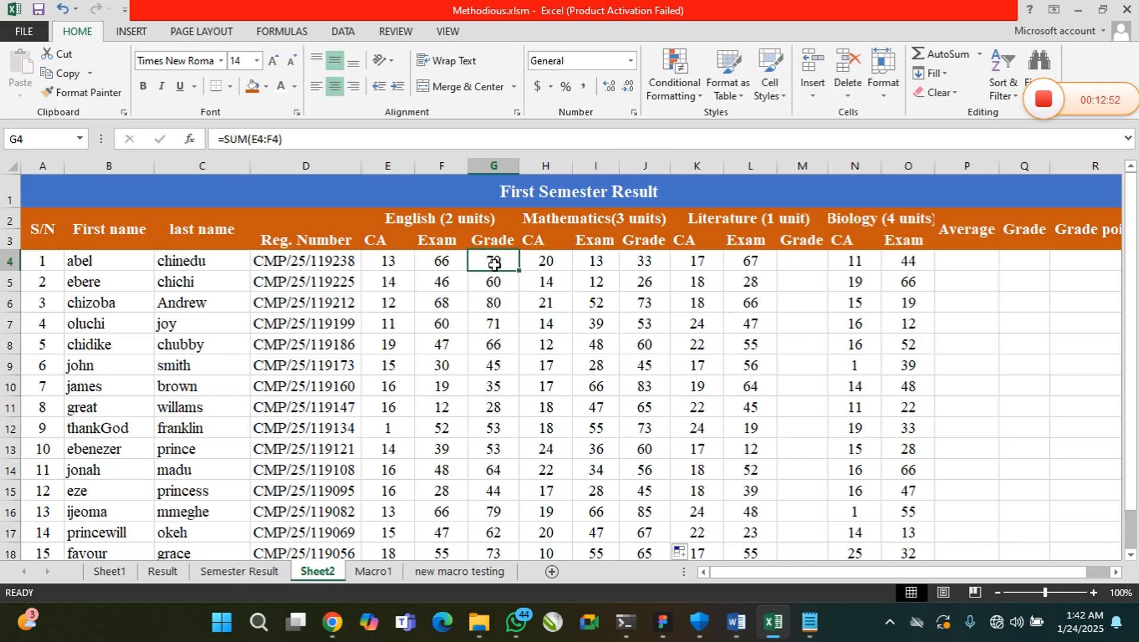
pyautogui.moveTo(494, 265); pyautogui.dragTo(492, 515)
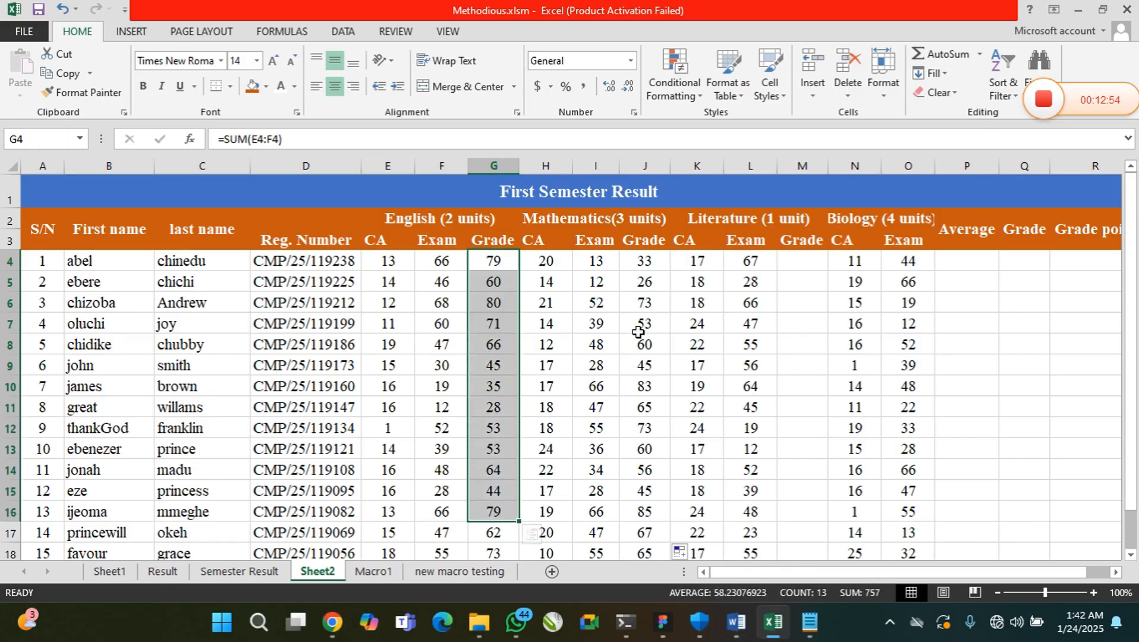
pyautogui.moveTo(647, 269); pyautogui.dragTo(642, 510)
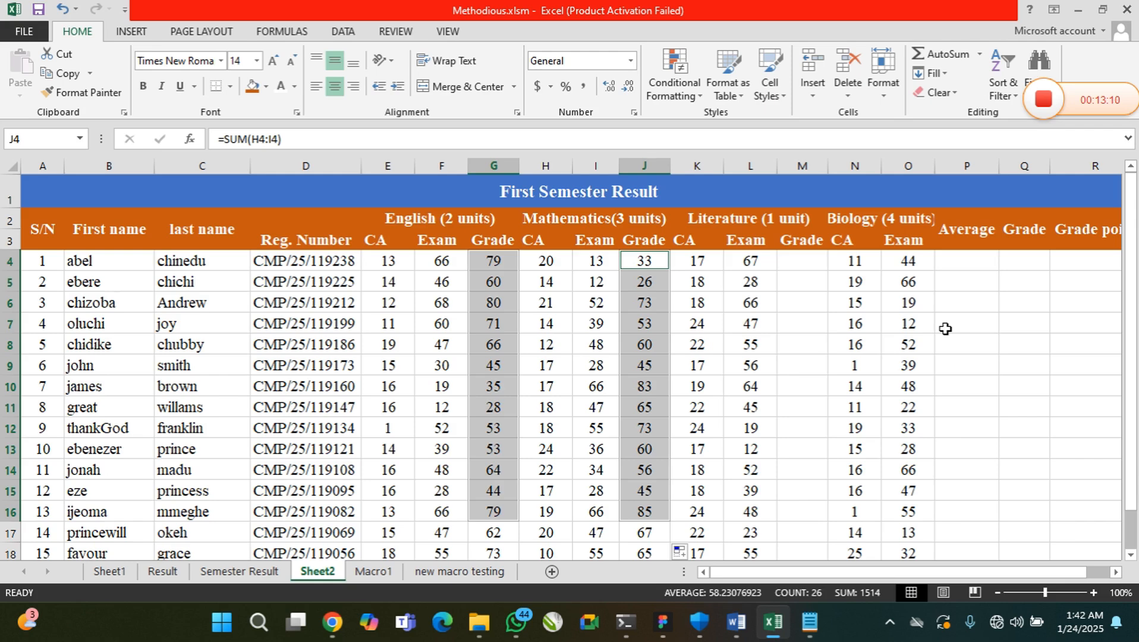
pyautogui.click(965, 262)
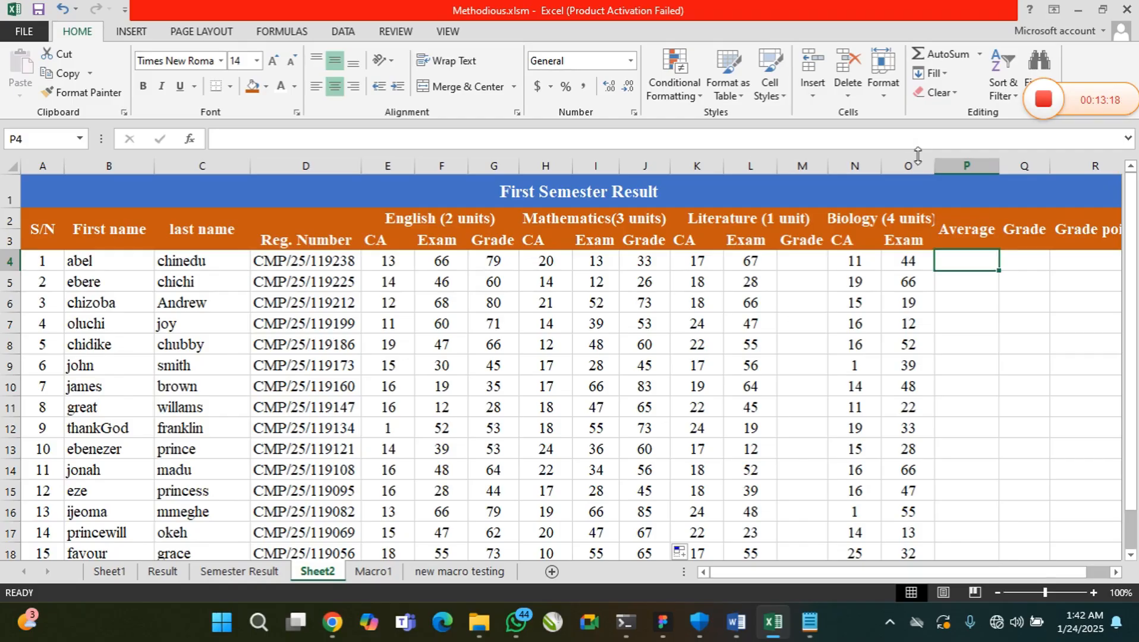
# Begin a =CHOOSECOLS( formula in P4, the first student's cell in the Average column
pyautogui.write('=')
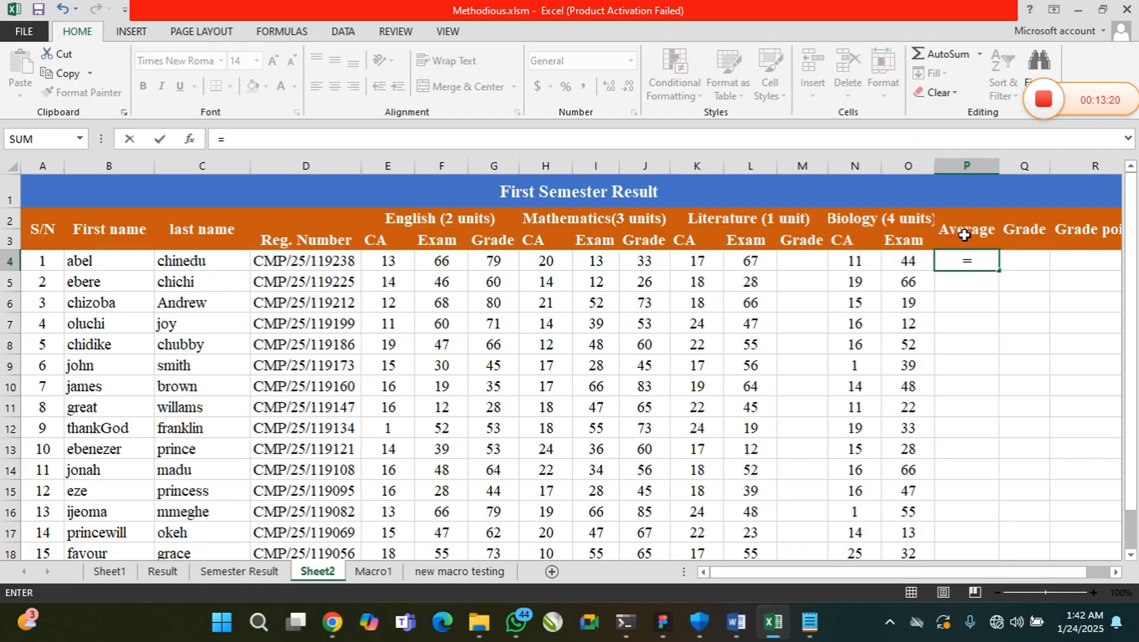
pyautogui.write('CH')
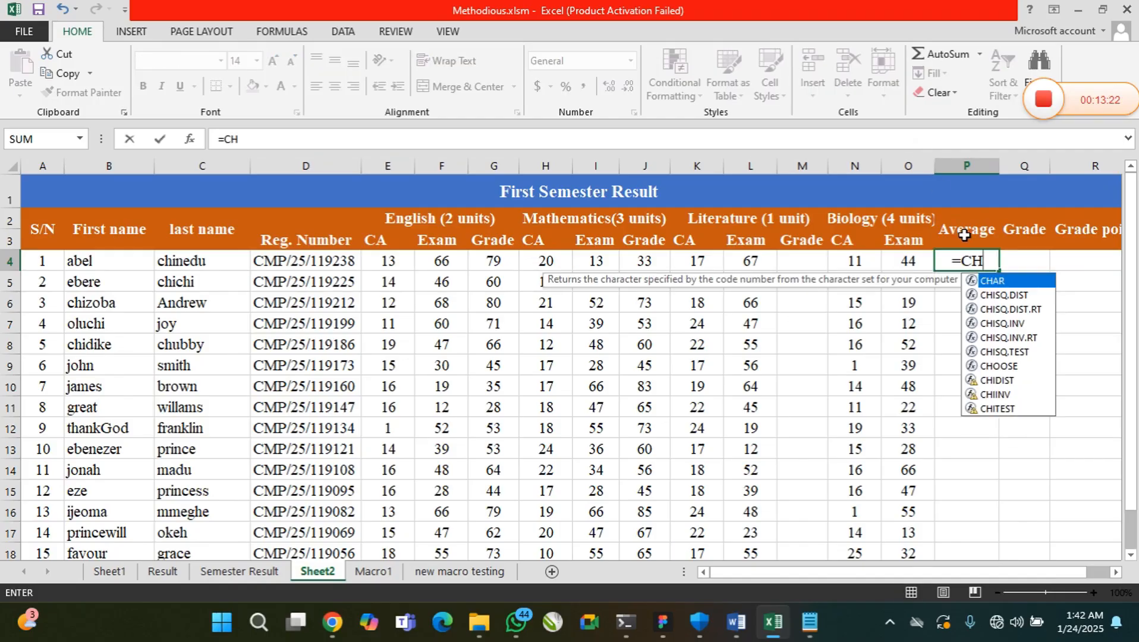
pyautogui.write('OO')
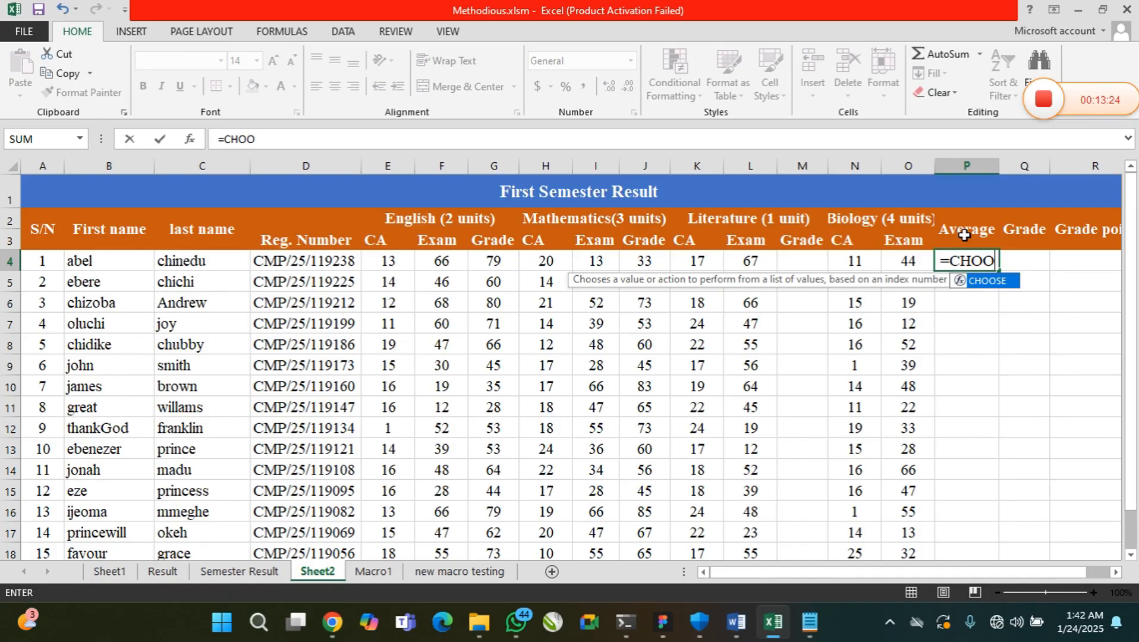
pyautogui.write('SEC')
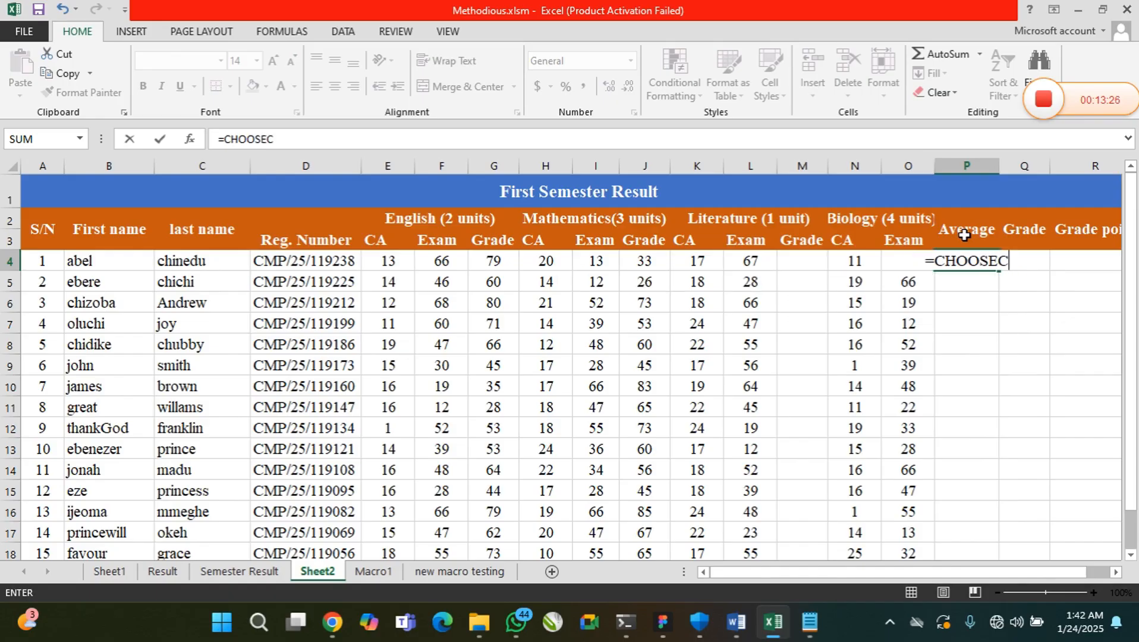
pyautogui.write('OL')
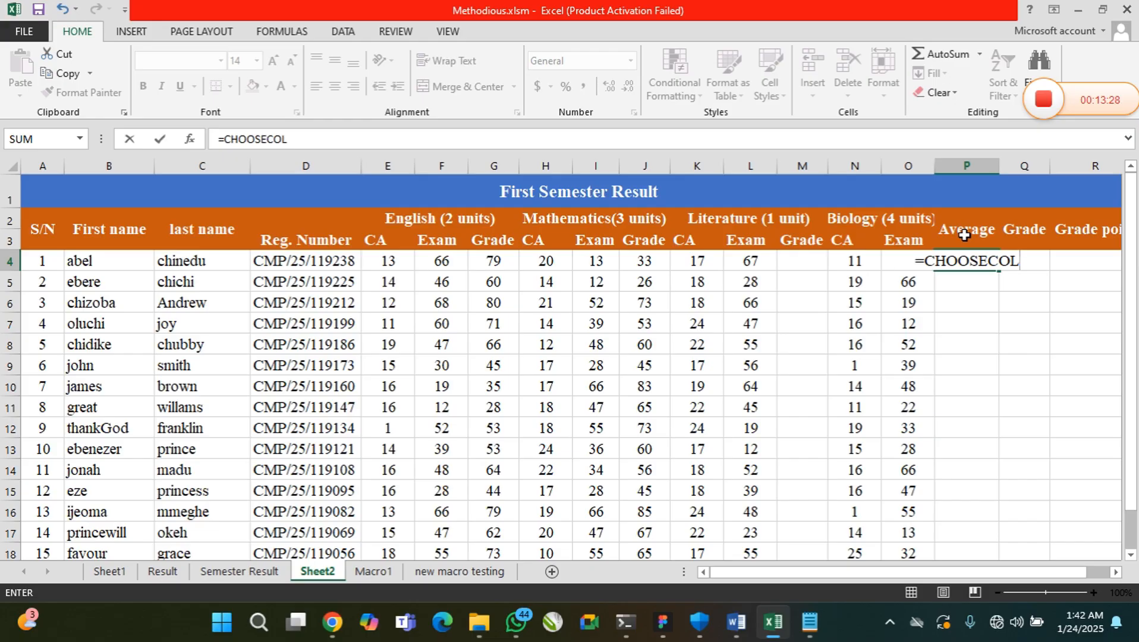
pyautogui.write('S(')
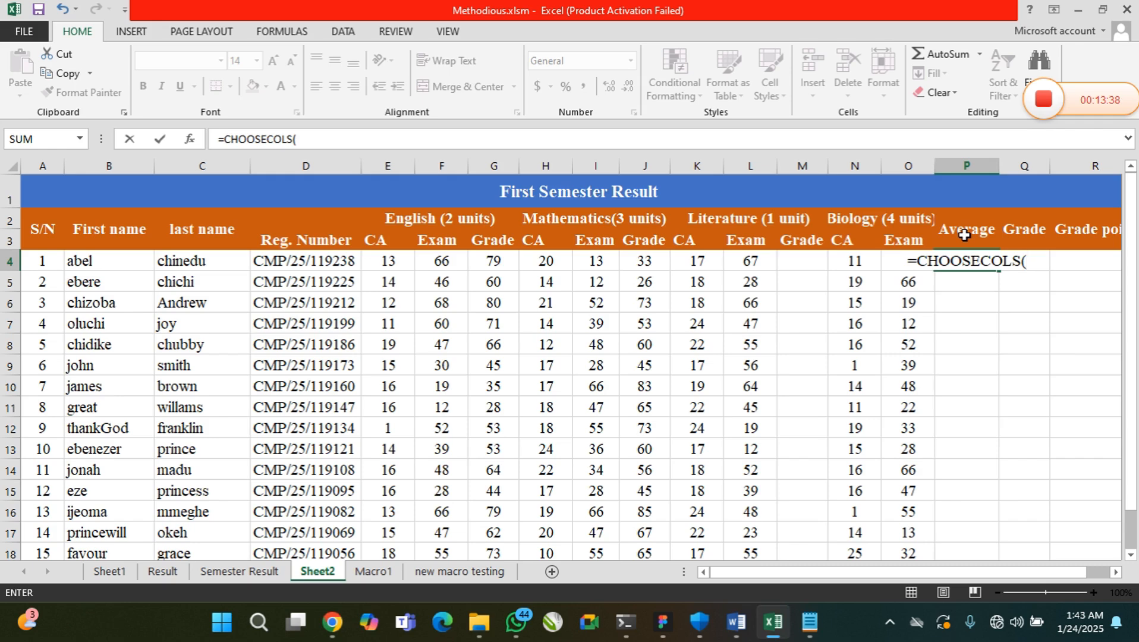
pyautogui.write('B1')
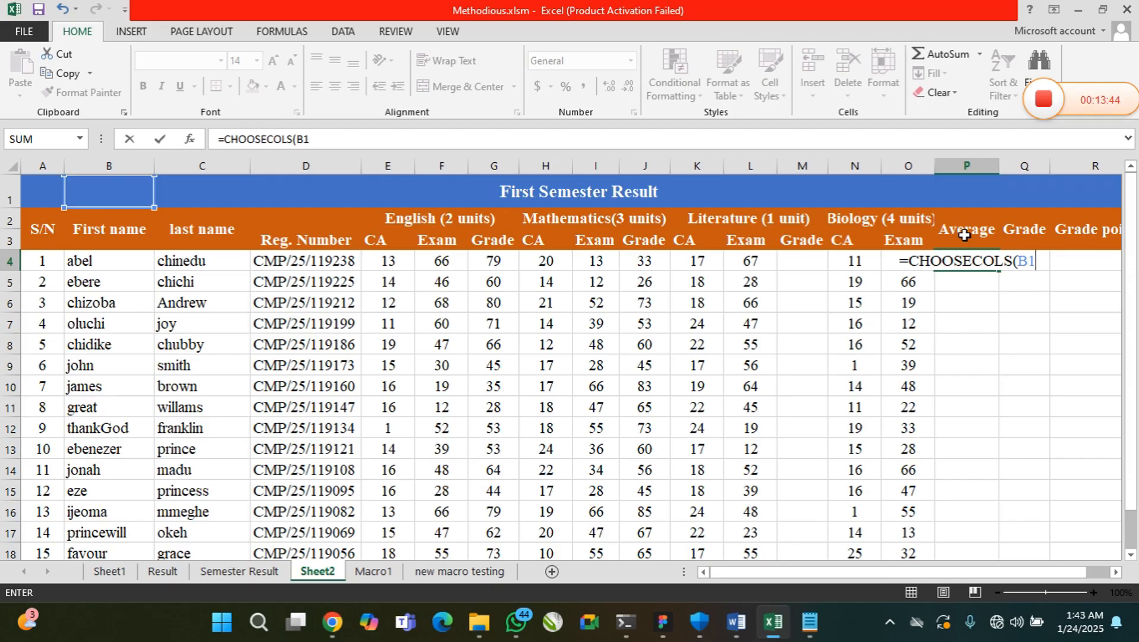
pyautogui.press('BackSpace')
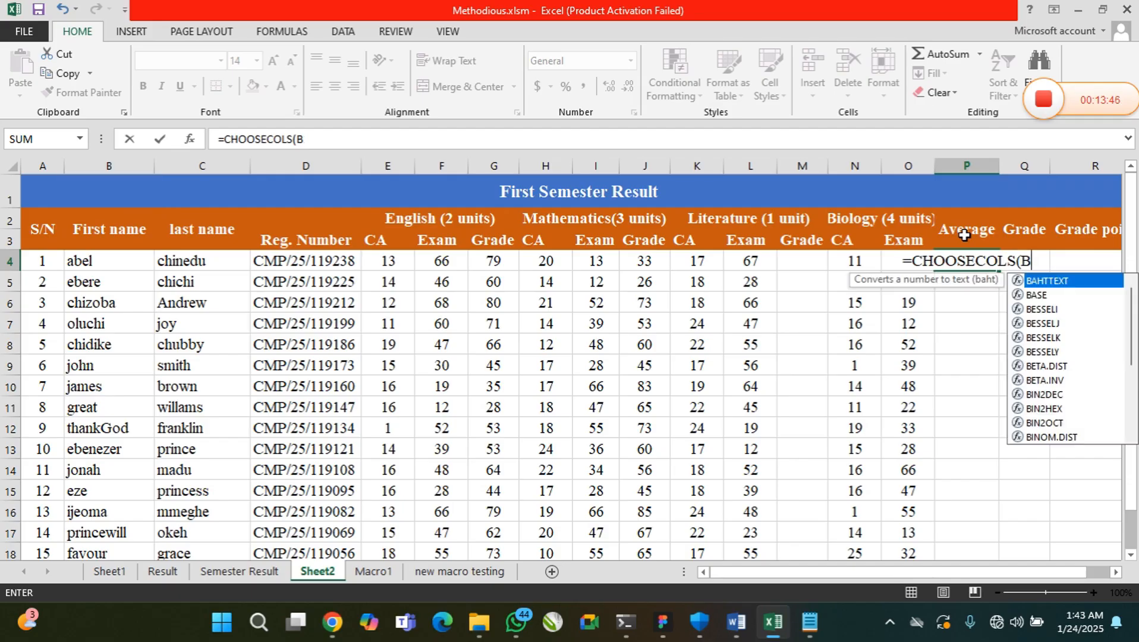
pyautogui.press('BackSpace')
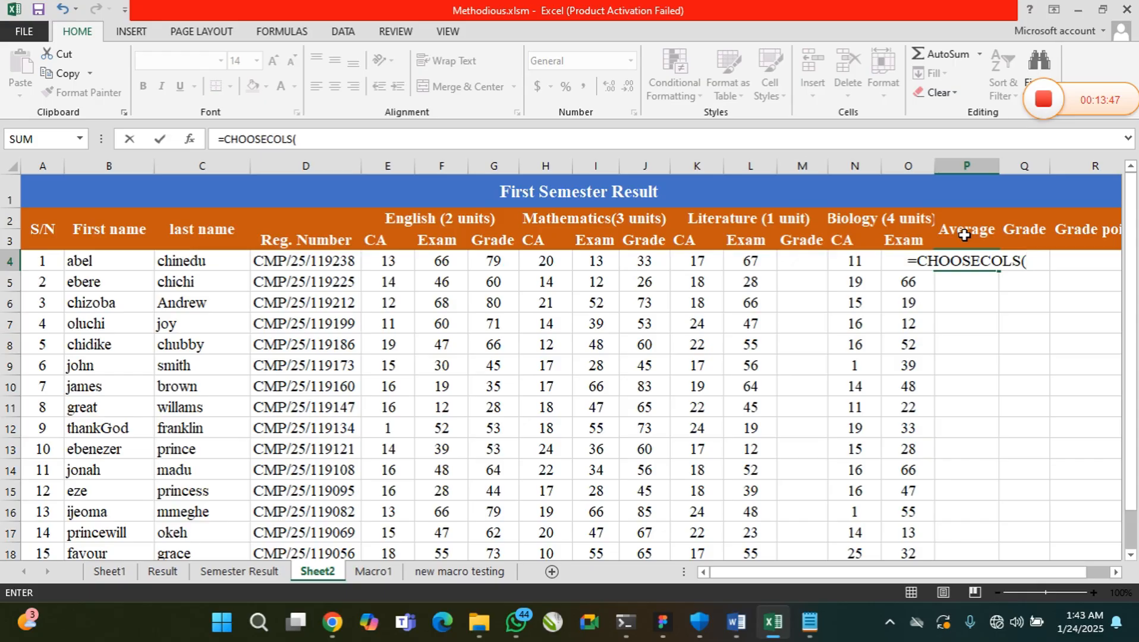
pyautogui.write('E4')
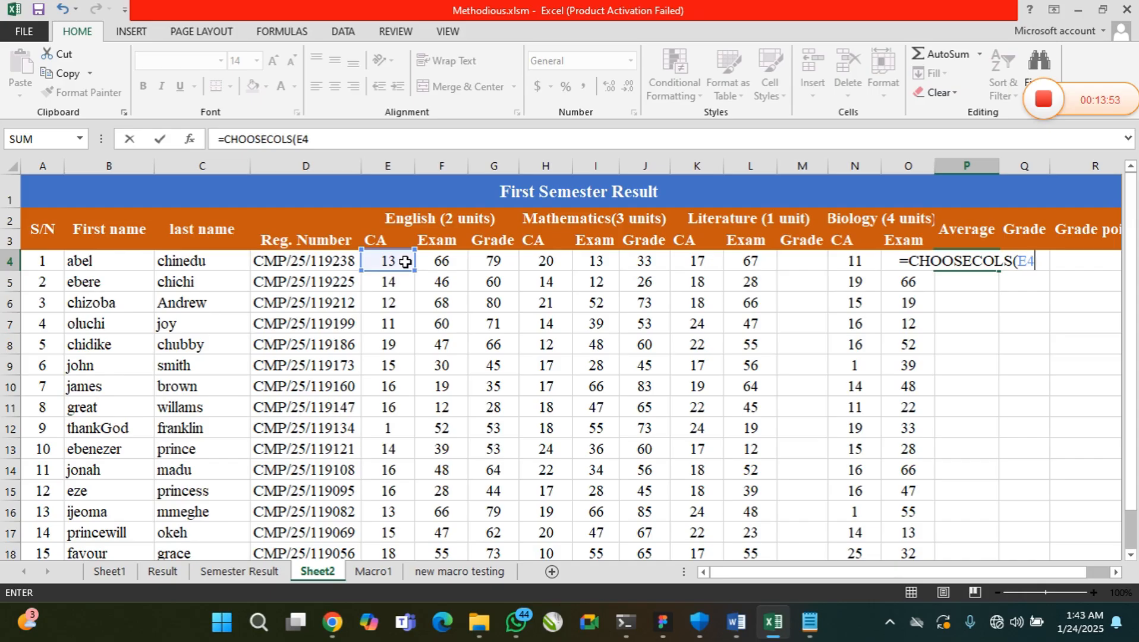
pyautogui.write(':')
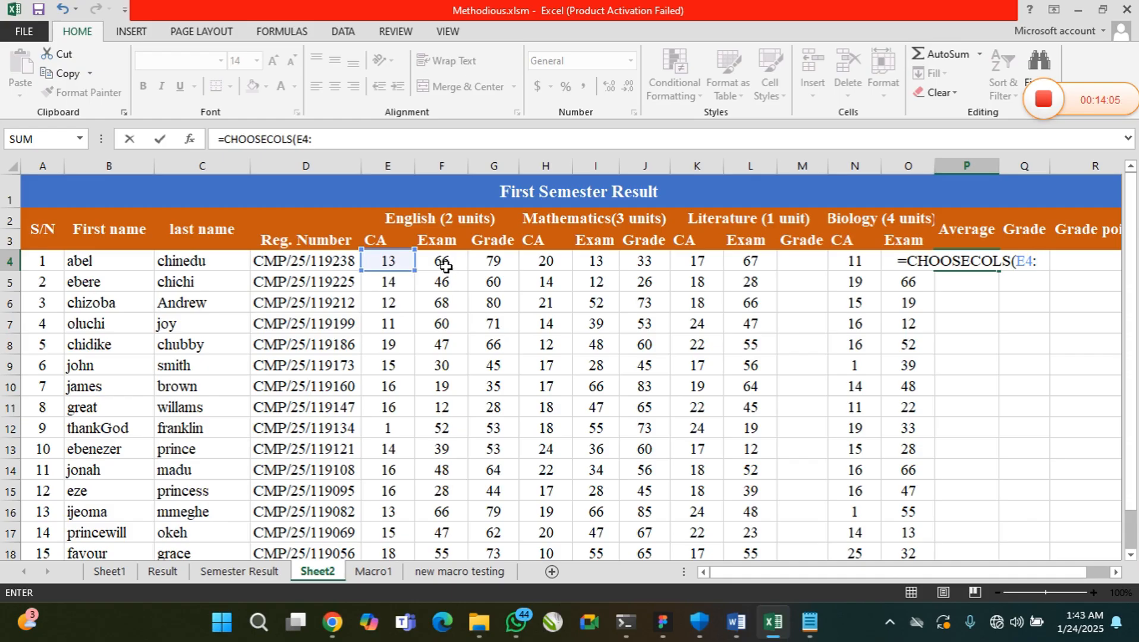
pyautogui.write('F4')
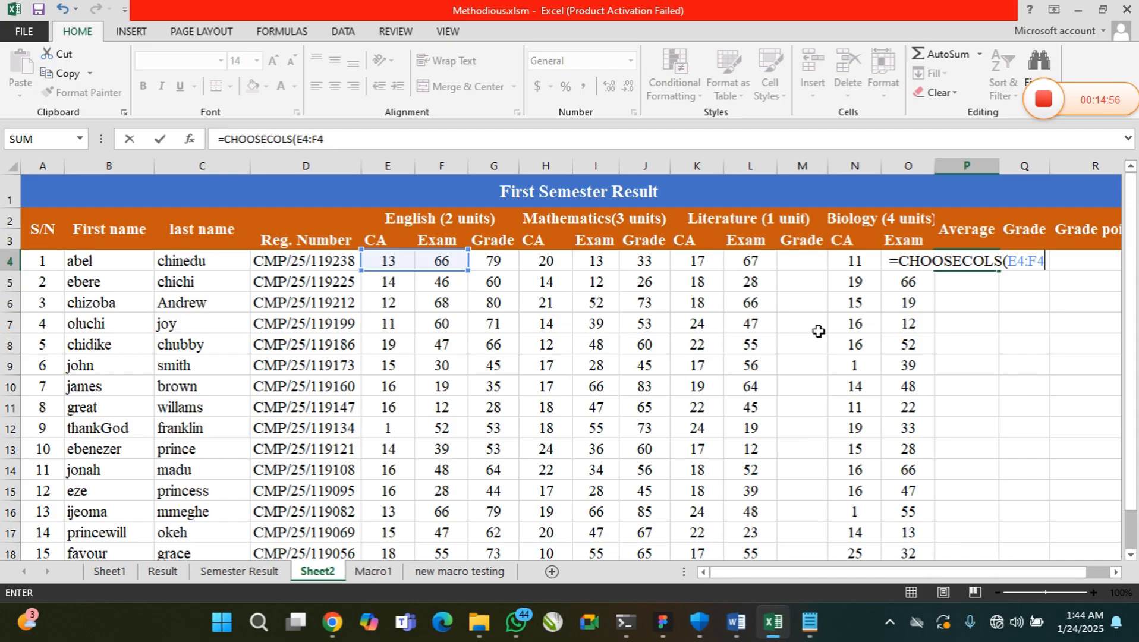
pyautogui.press('BackSpace')
pyautogui.press('BackSpace')
pyautogui.press('BackSpace')
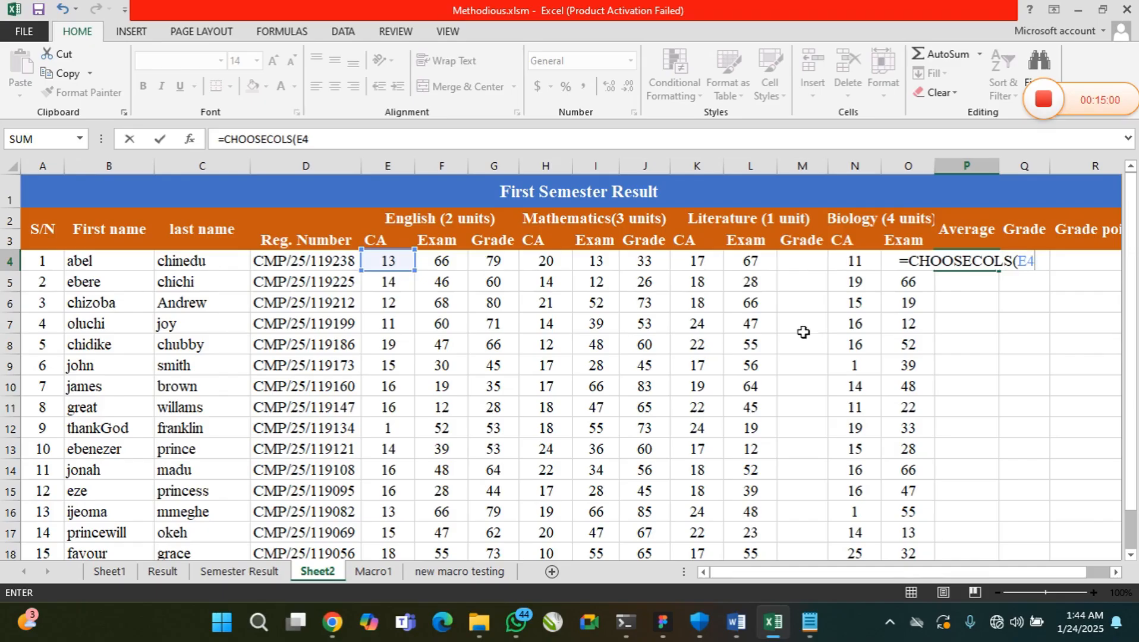
pyautogui.scroll(-1, 776, 337)
pyautogui.scroll(1, 776, 337)
pyautogui.press('BackSpace')
pyautogui.press('BackSpace')
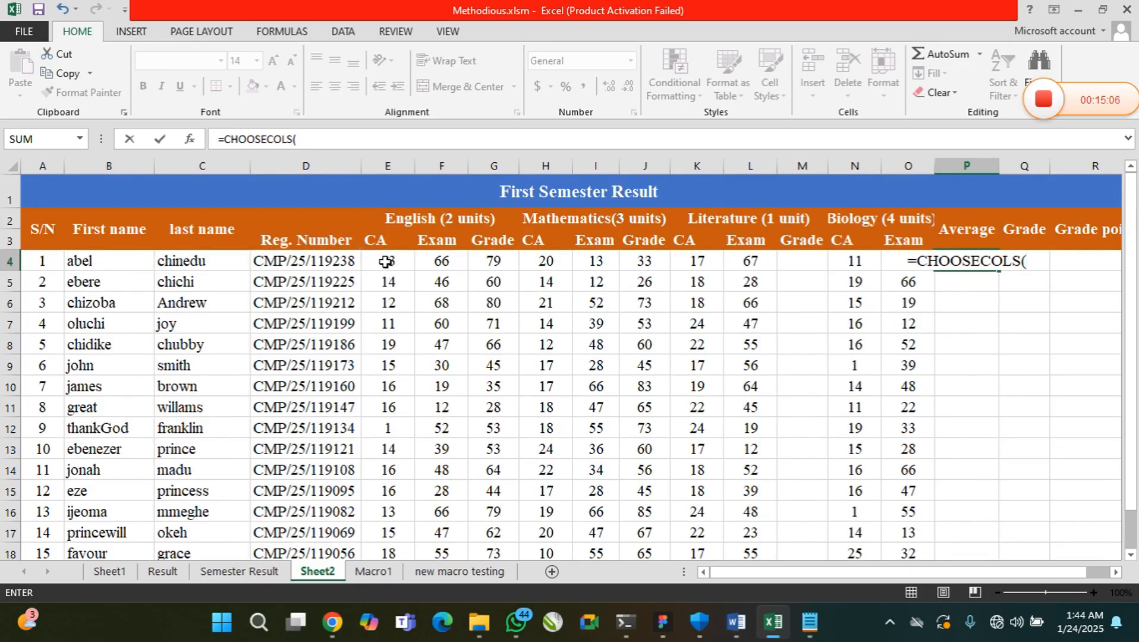
# Complete the CHOOSECOLS formula in P4 with the score range E4:L18 and column numbers 3 and 6
pyautogui.moveTo(384, 260); pyautogui.dragTo(747, 518)
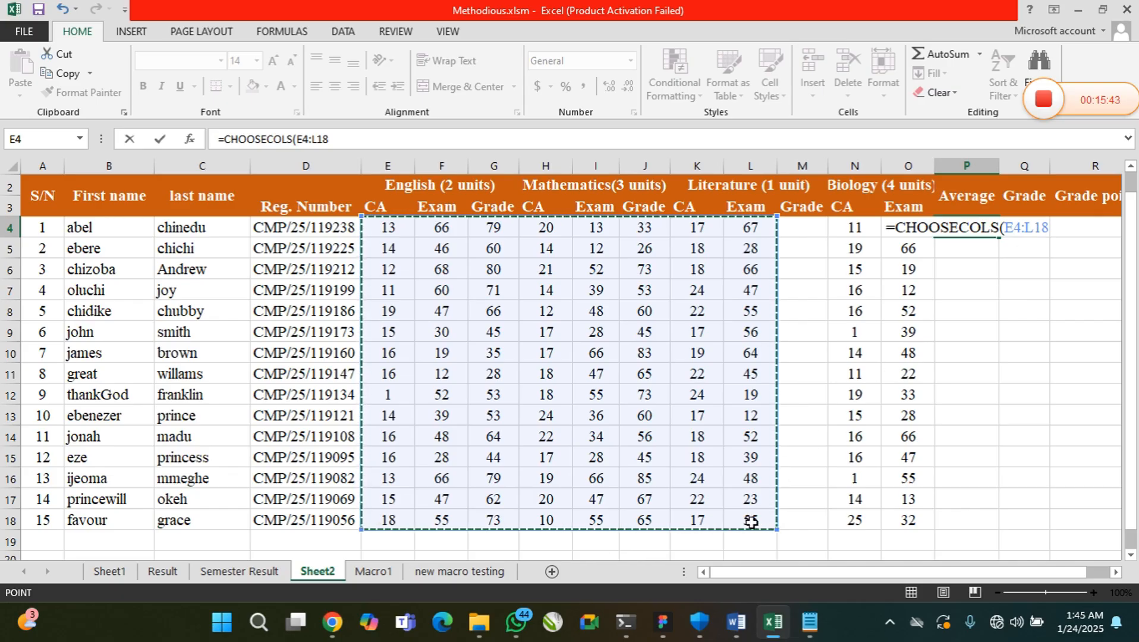
pyautogui.write(',')
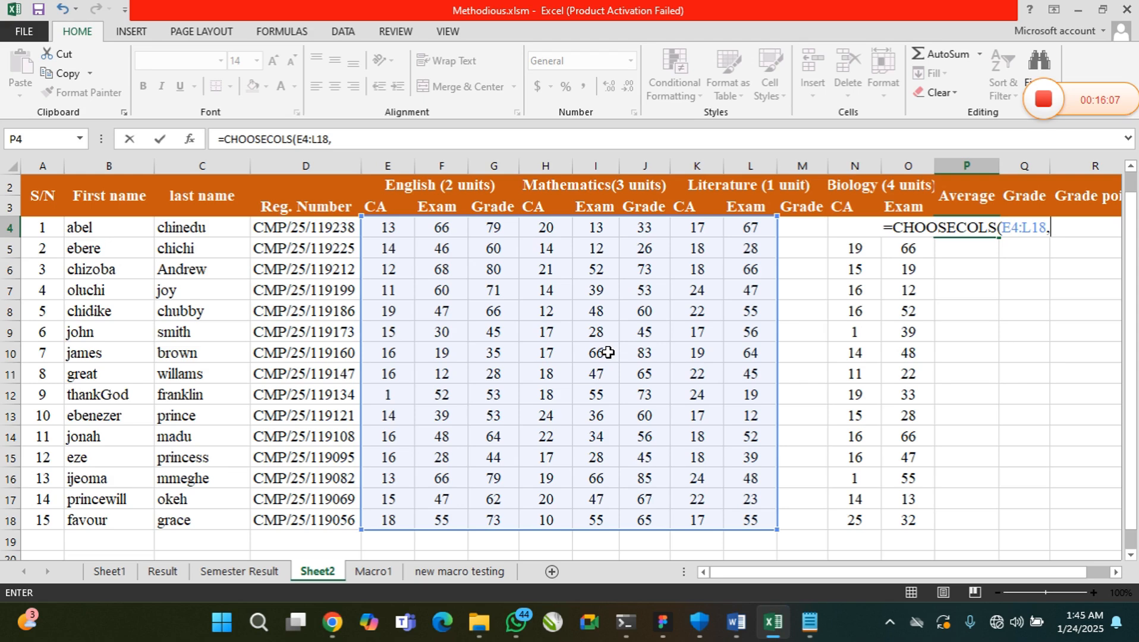
pyautogui.write('3')
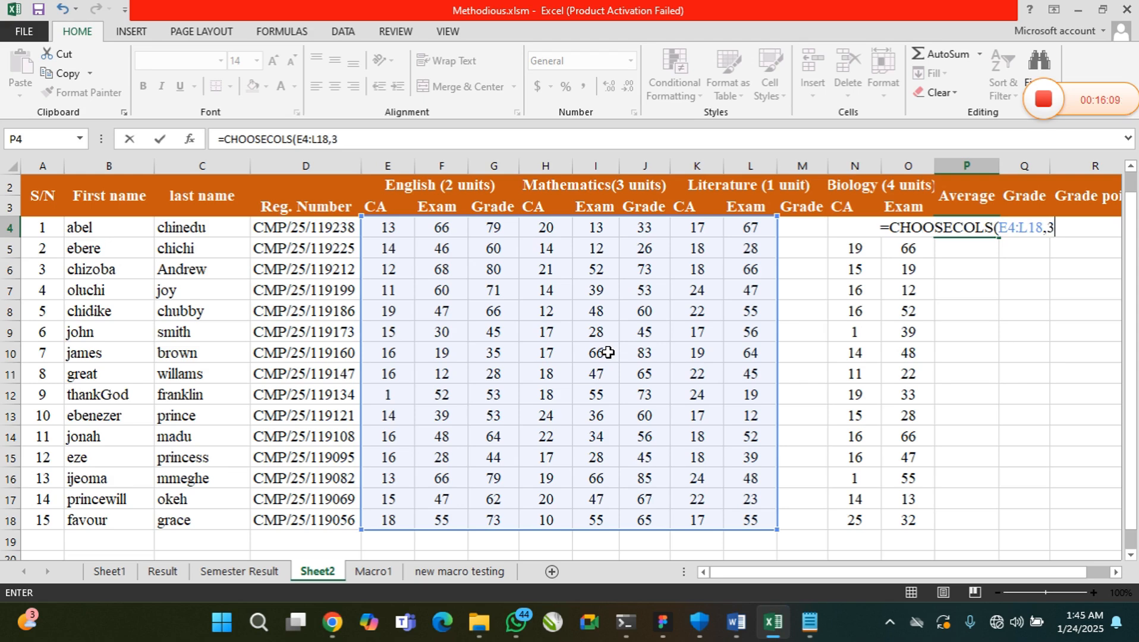
pyautogui.write(',')
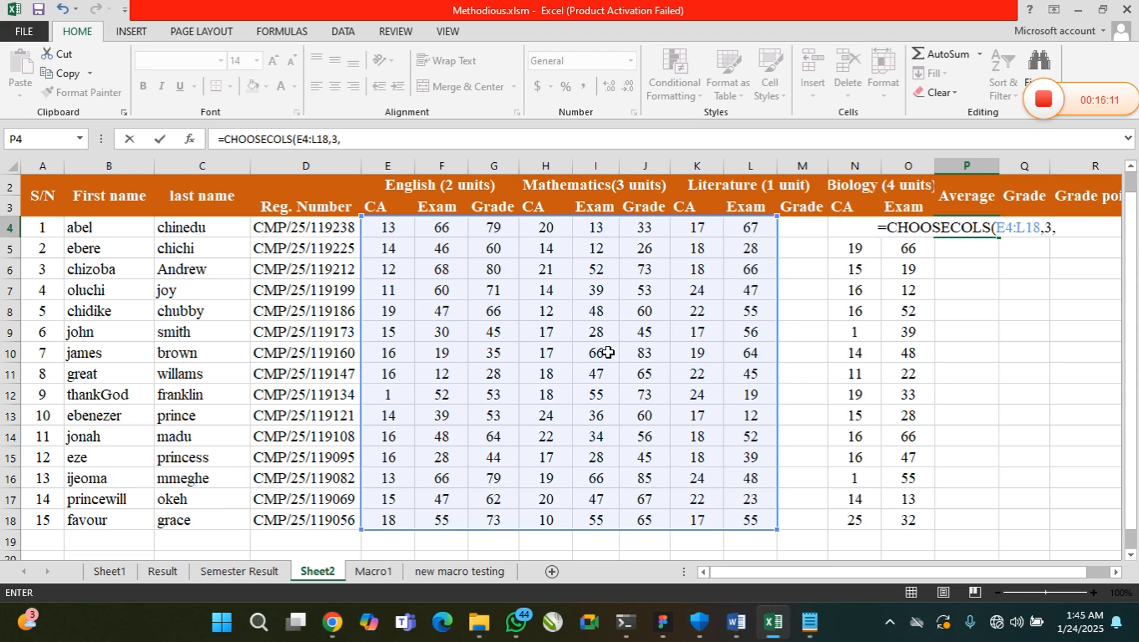
pyautogui.write('6')
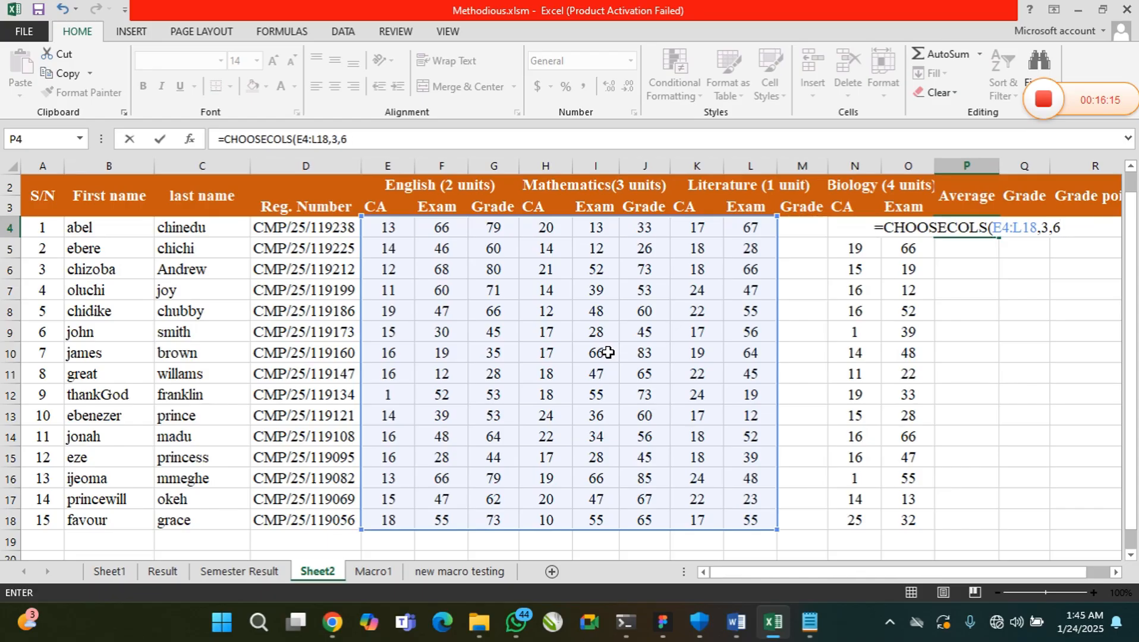
pyautogui.write(')')
pyautogui.press('Return')
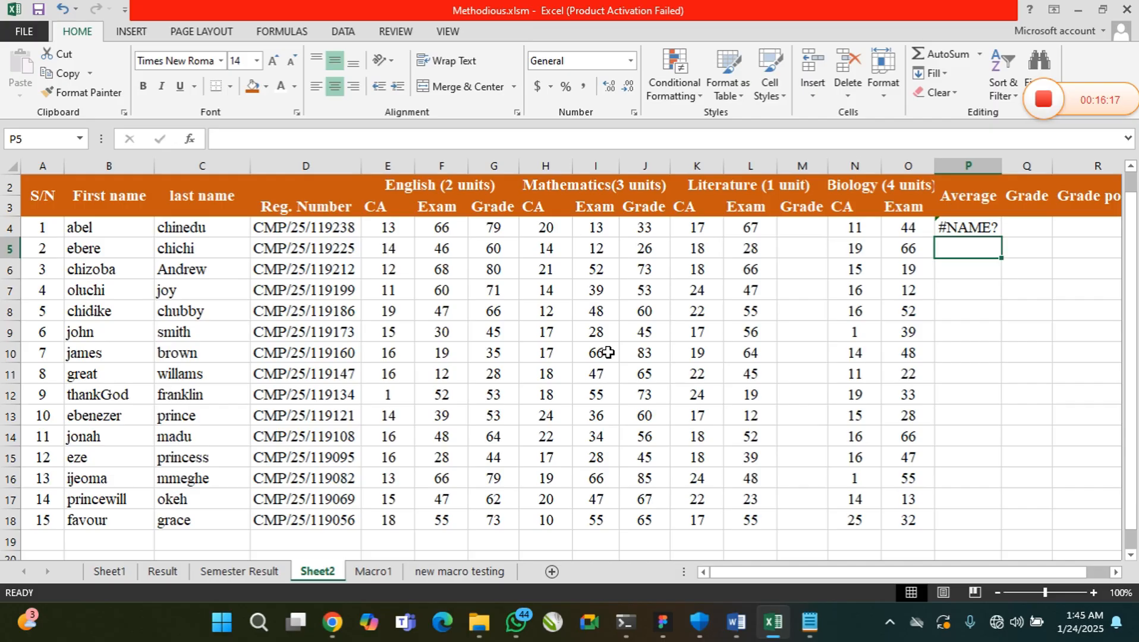
# Open the CHOOSECOLS formula in P4 for editing at its column number arguments
pyautogui.click(972, 231)
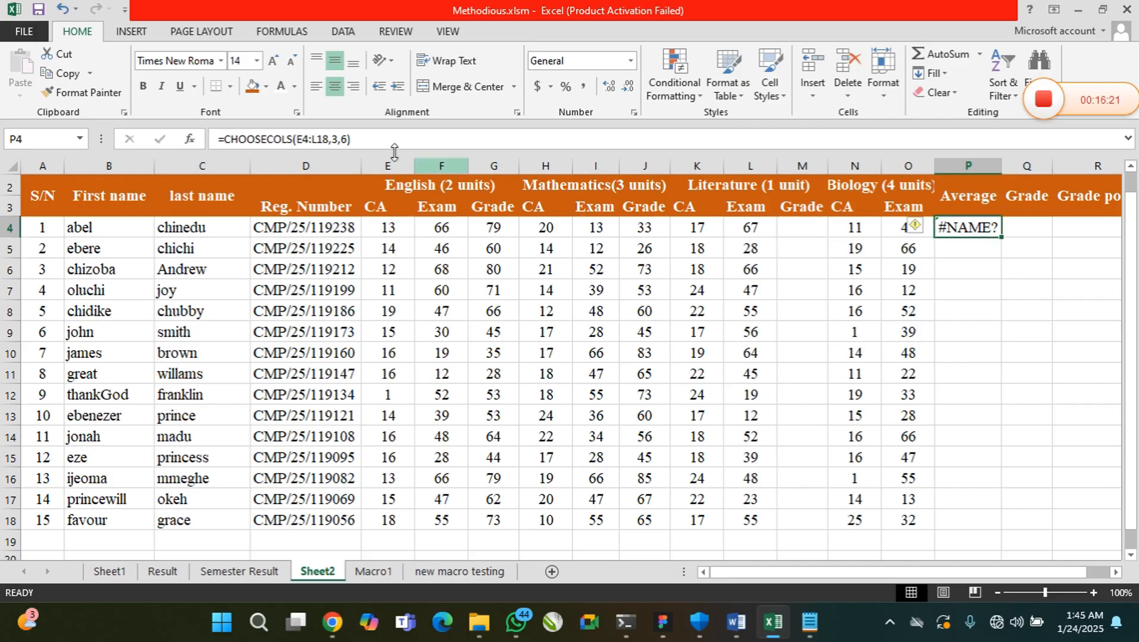
pyautogui.click(345, 138)
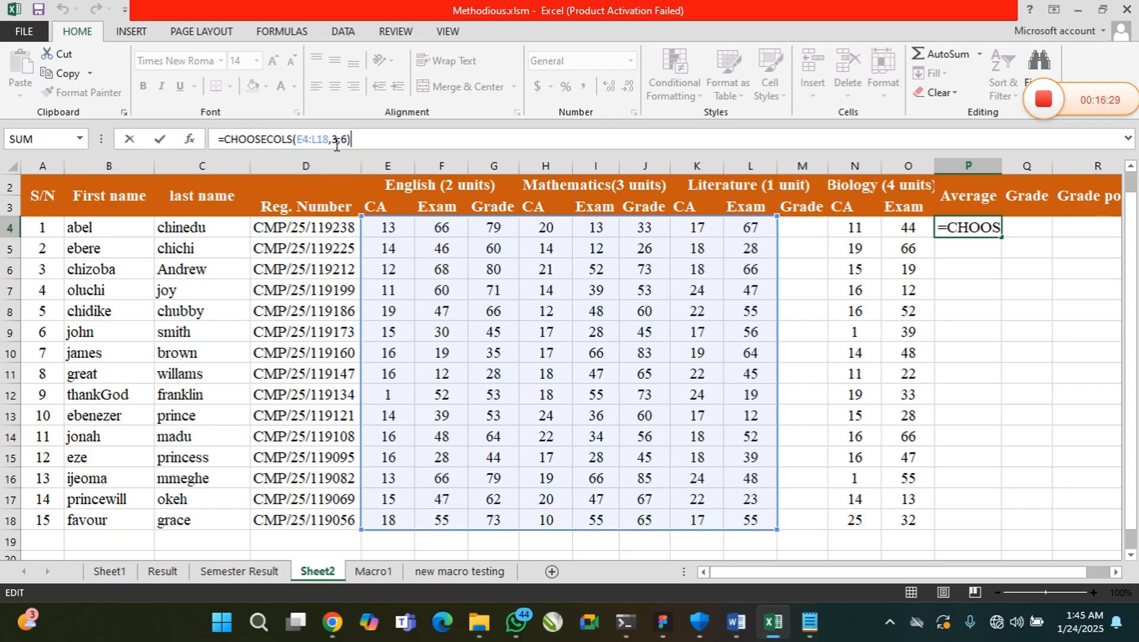
pyautogui.click(346, 141)
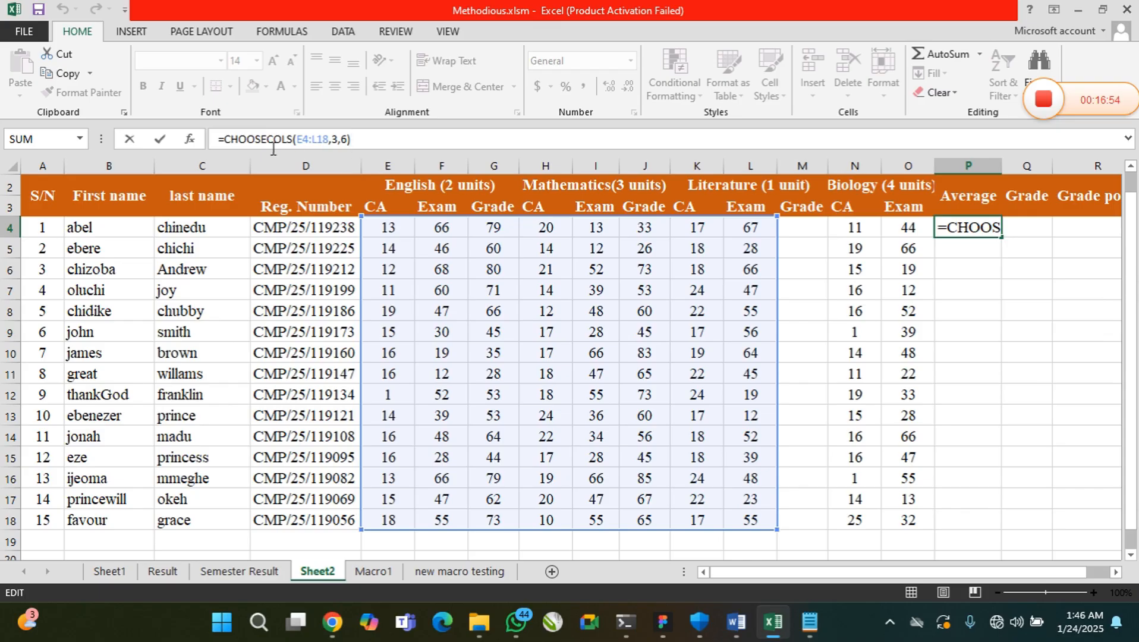
# Copy the CHOOSECOLS formula text from P4 and paste it into the blank cell E20 below the table
pyautogui.moveTo(273, 149); pyautogui.dragTo(215, 140)
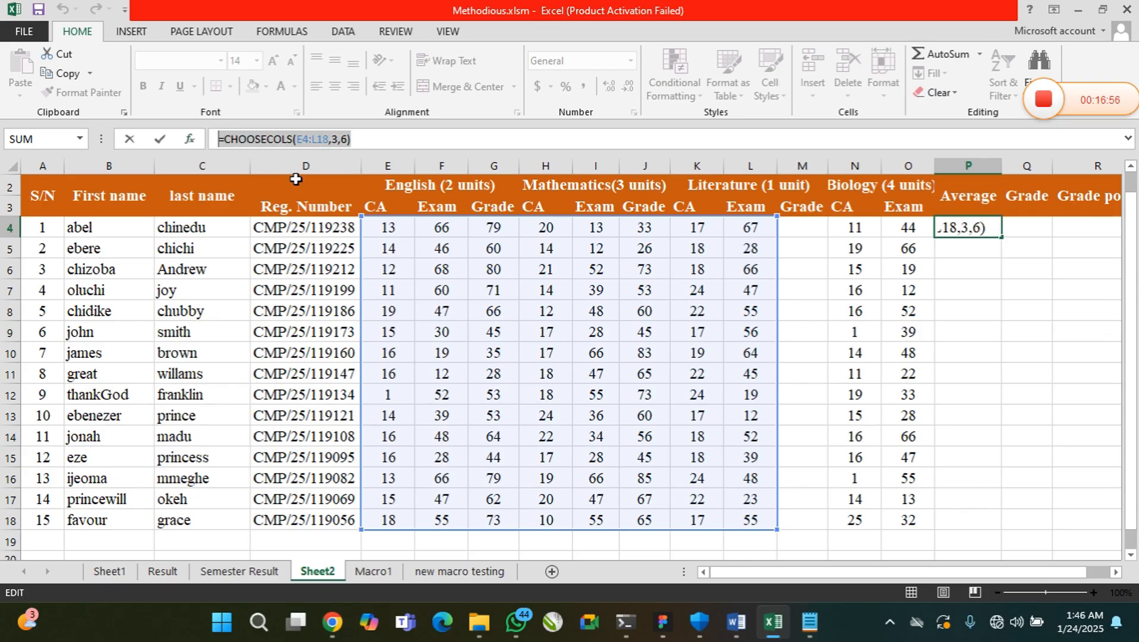
pyautogui.hotkey('ctrl', 'c')
pyautogui.write('=')
pyautogui.click(957, 316)
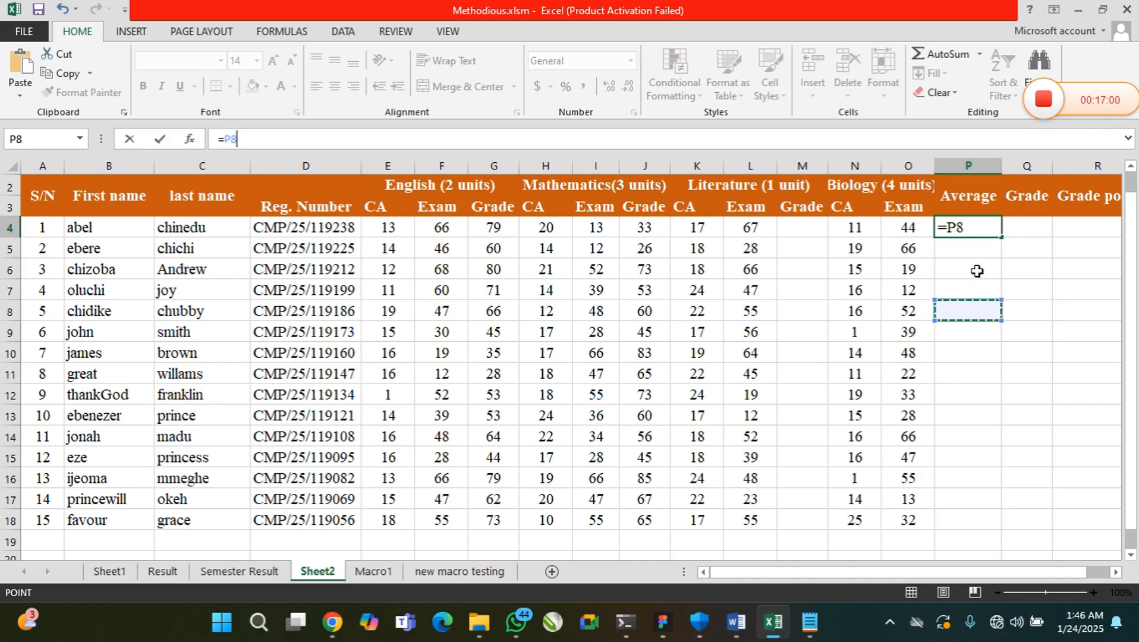
pyautogui.press('Escape')
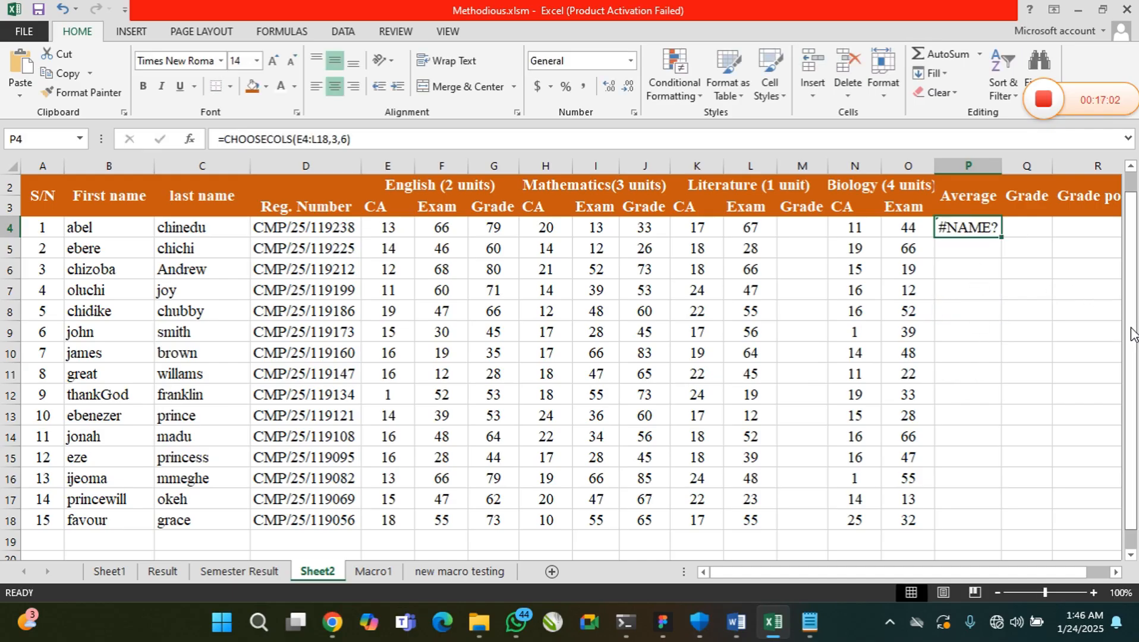
pyautogui.moveTo(1136, 335); pyautogui.dragTo(1138, 354)
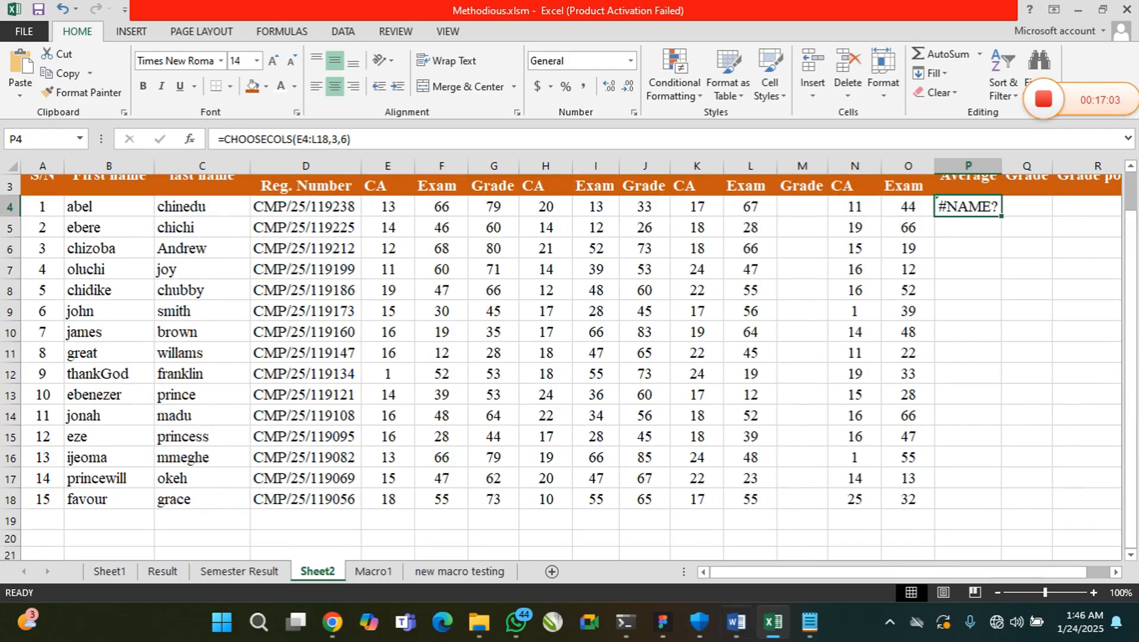
pyautogui.click(400, 537)
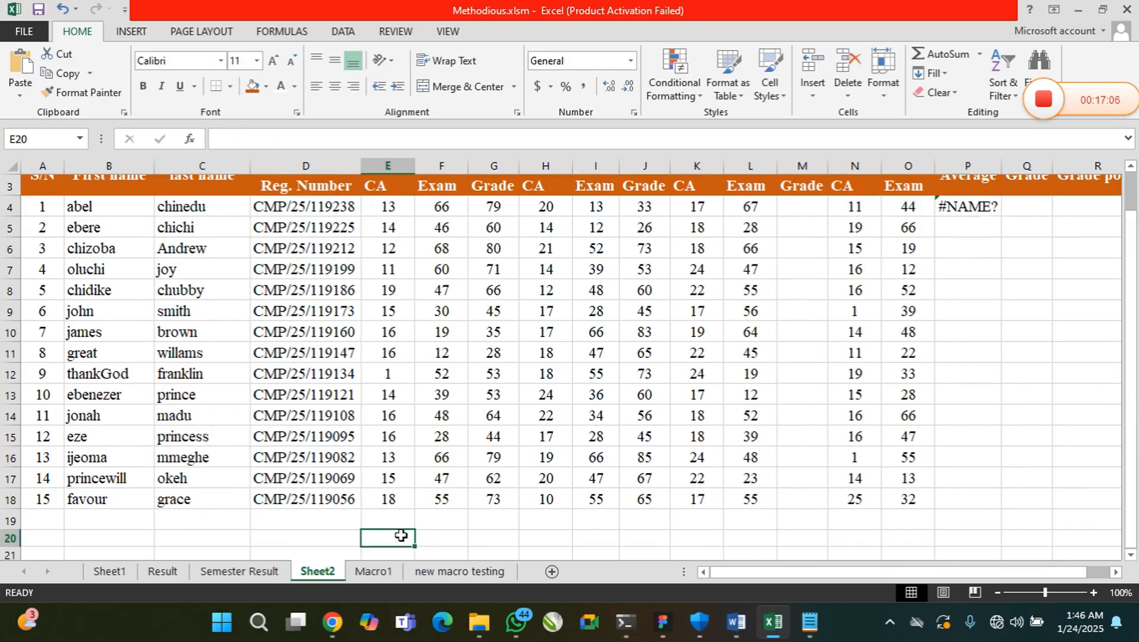
pyautogui.hotkey('ctrl', 'v')
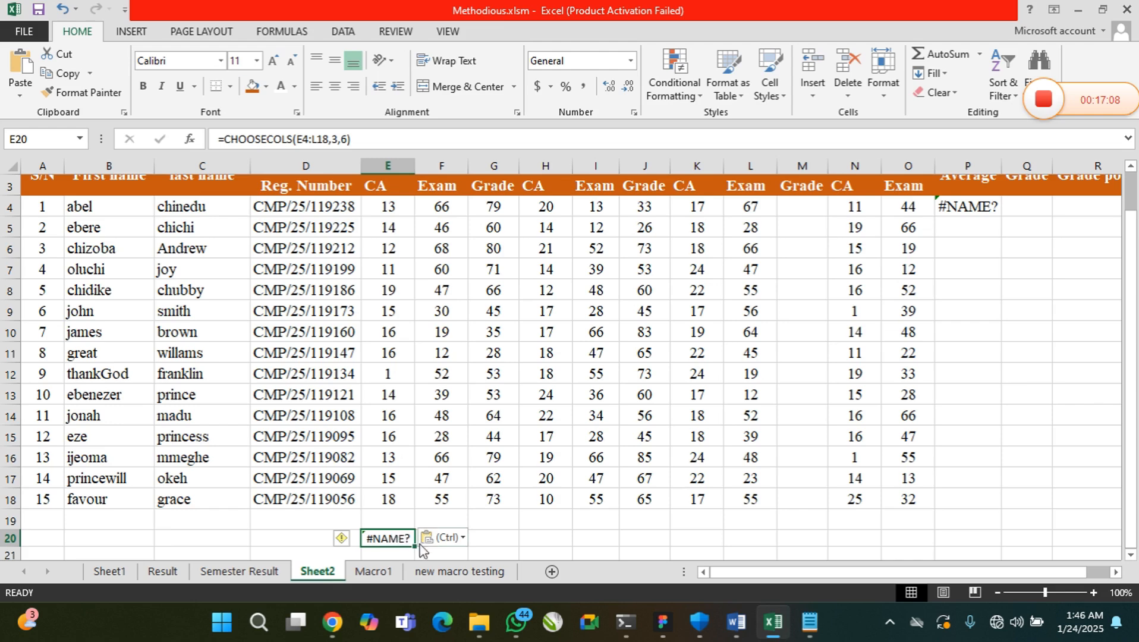
# Check the paste options for the copied formula in E20, dismiss them and delete the formula
pyautogui.click(459, 539)
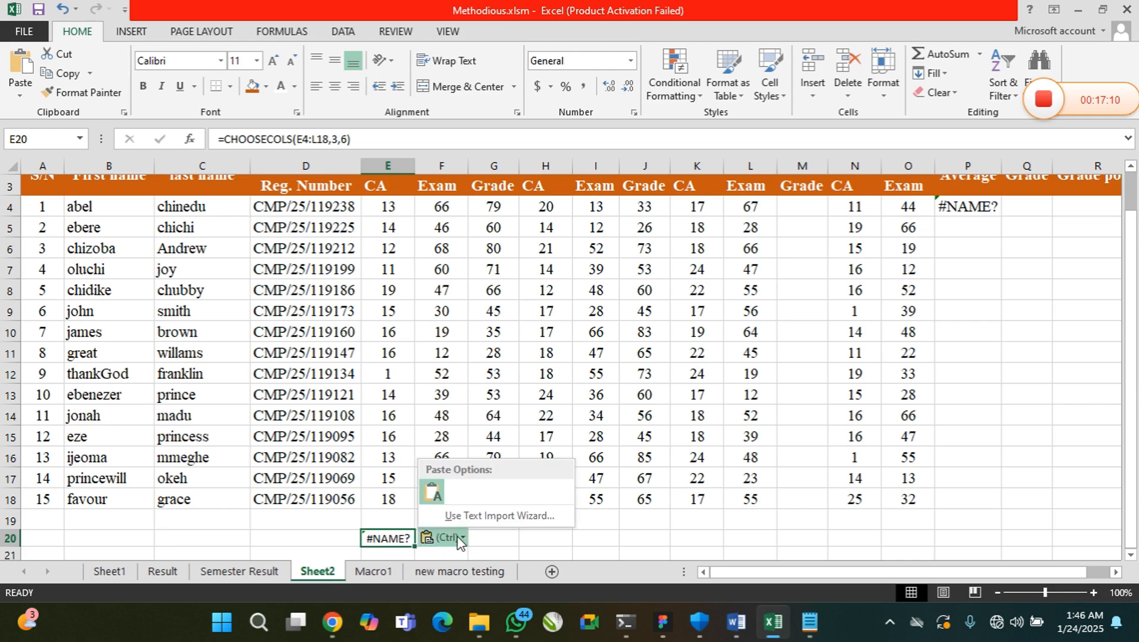
pyautogui.click(458, 540)
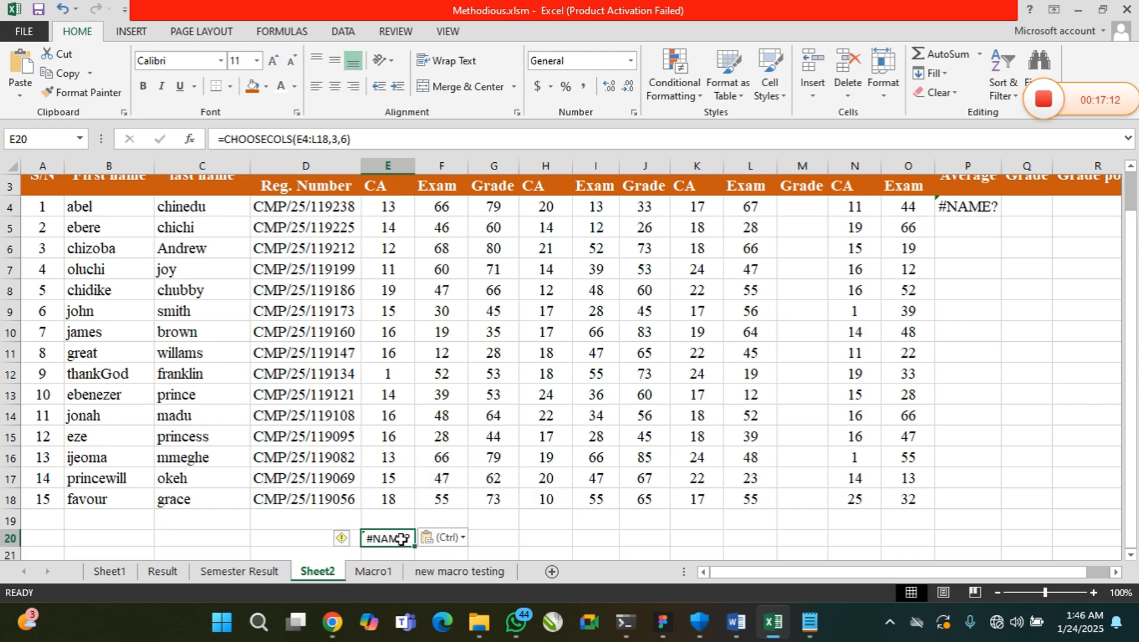
pyautogui.press('Escape')
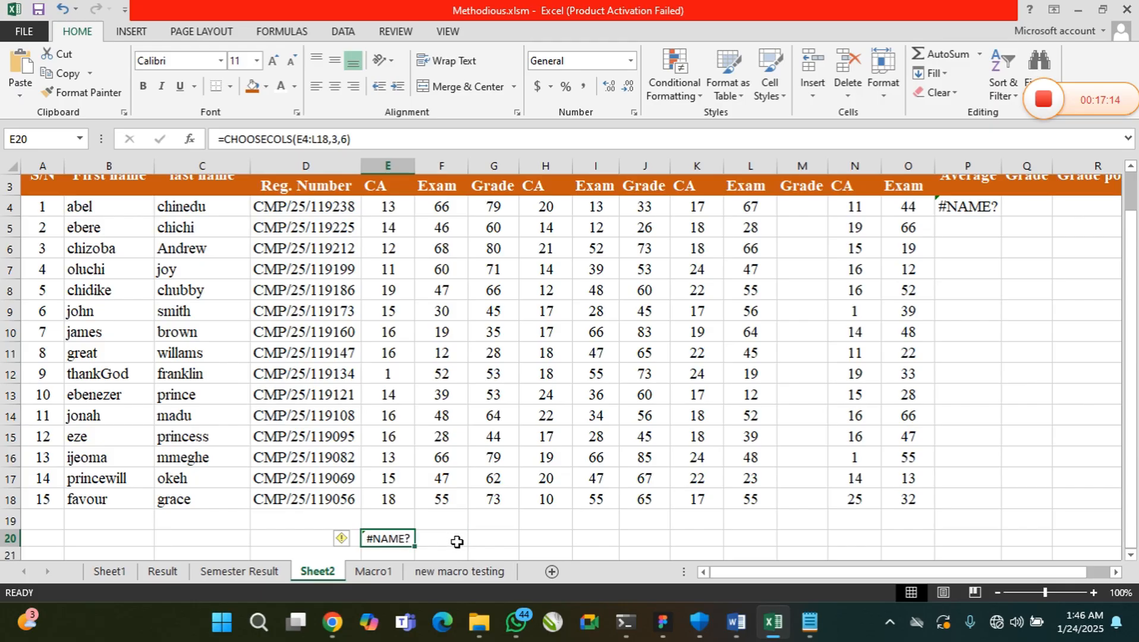
pyautogui.press('Delete')
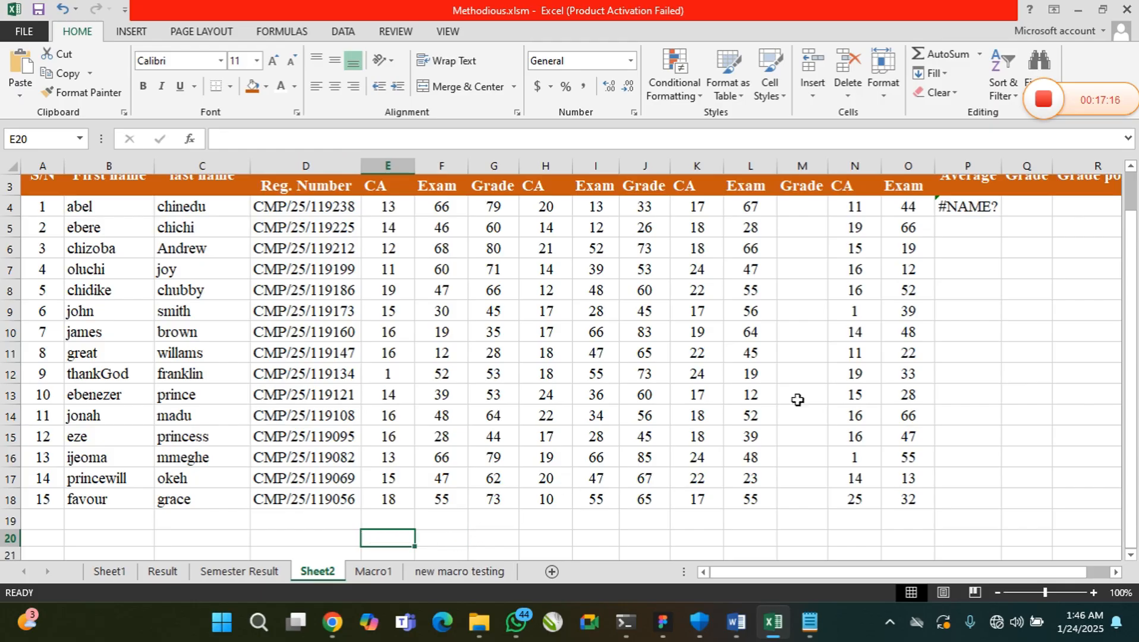
# Clear the formula in P4 and the Mathematics and English grades in J4:J18 and G4:G18
pyautogui.click(980, 208)
pyautogui.press('Delete')
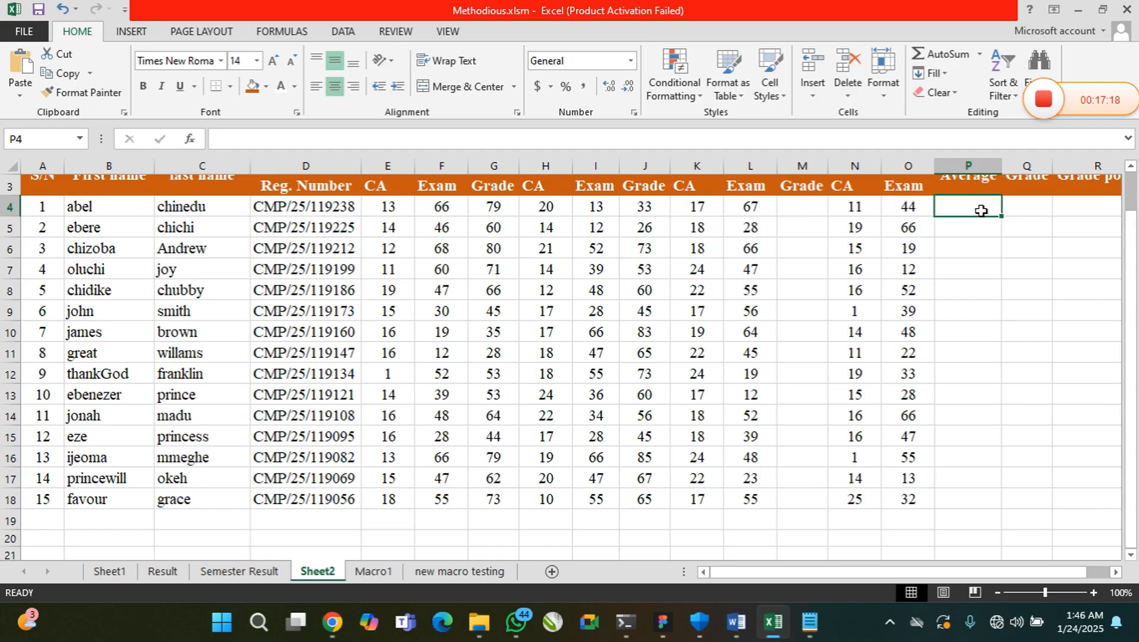
pyautogui.moveTo(632, 211); pyautogui.dragTo(664, 490)
pyautogui.press('Delete')
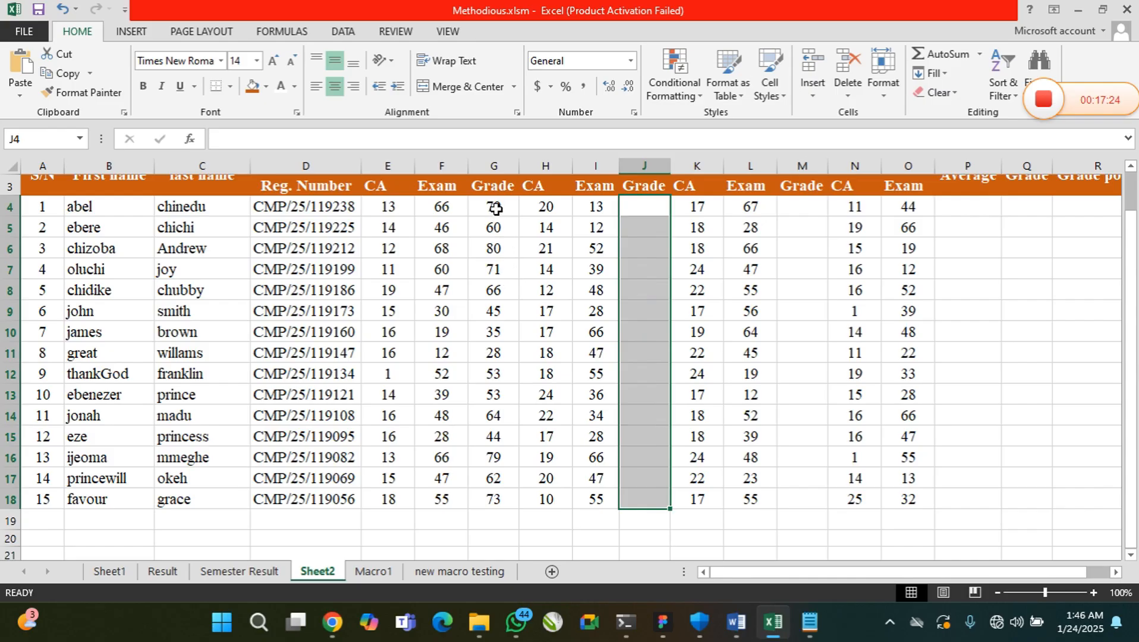
pyautogui.moveTo(496, 215); pyautogui.dragTo(506, 500)
pyautogui.press('Delete')
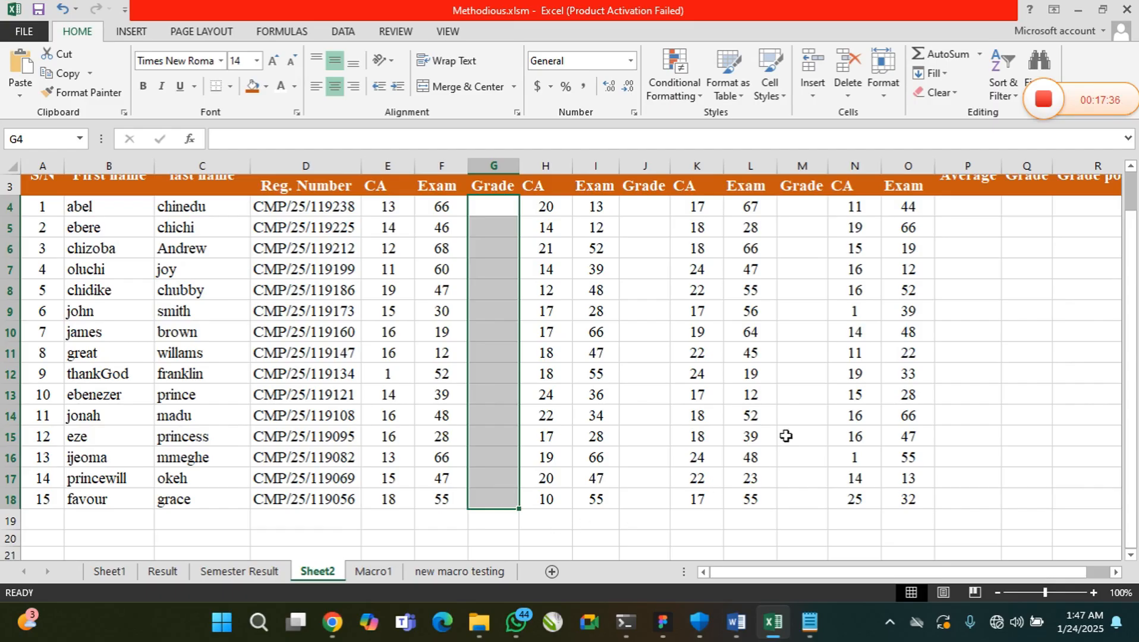
# Highlight the CA and Exam scores of English, Mathematics, Literature and Biology in turn, starting from the first student's row
pyautogui.click(385, 206)
pyautogui.moveTo(385, 206); pyautogui.dragTo(443, 210)
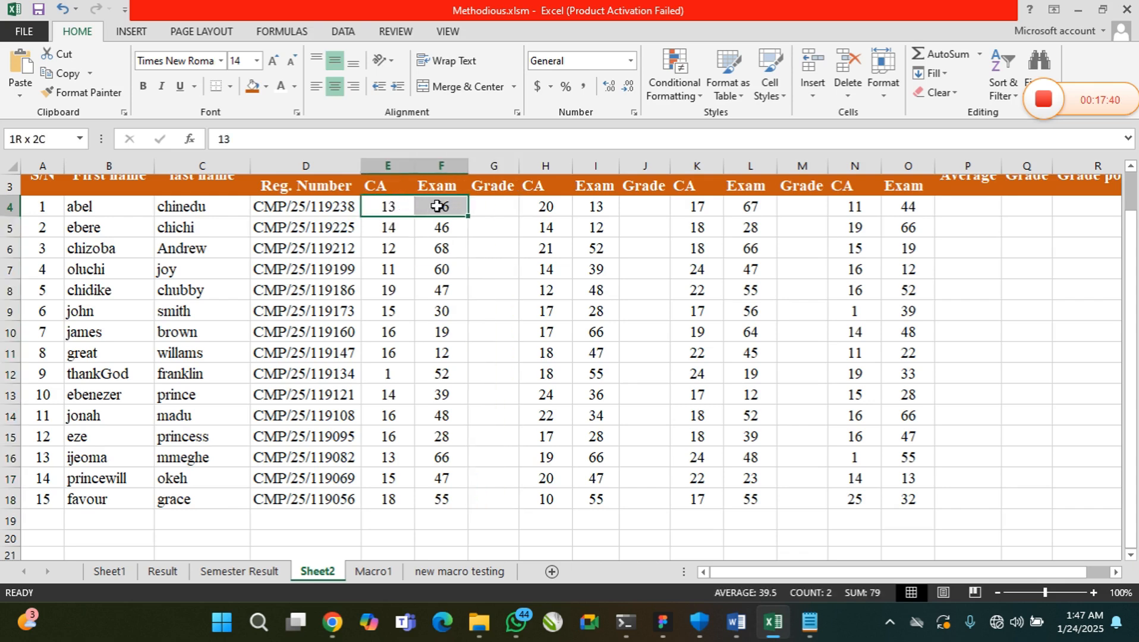
pyautogui.moveTo(542, 208); pyautogui.dragTo(595, 229)
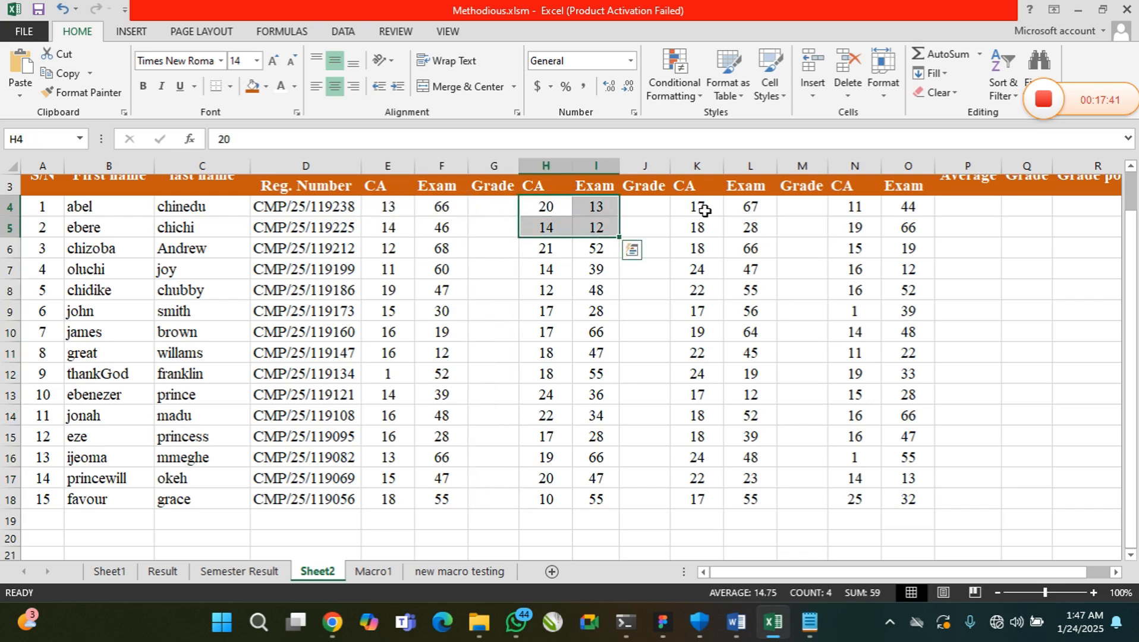
pyautogui.moveTo(700, 208); pyautogui.dragTo(740, 208)
pyautogui.moveTo(854, 206); pyautogui.dragTo(908, 207)
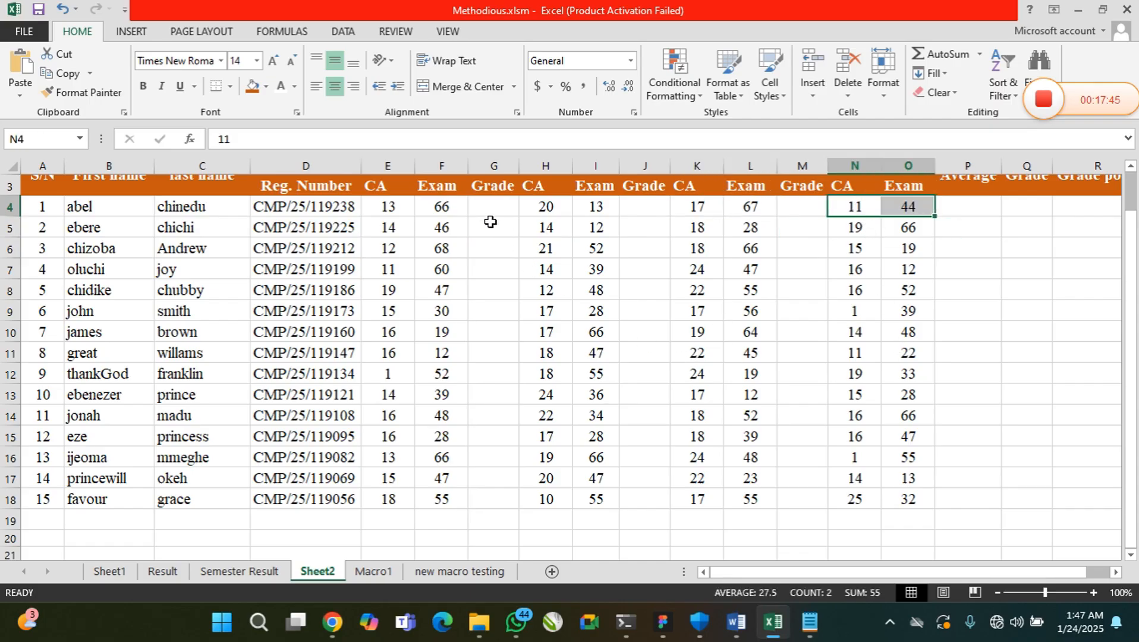
# Review the empty Grade columns G, J and M and the empty result columns P and Q of the table
pyautogui.moveTo(489, 208); pyautogui.dragTo(493, 354)
pyautogui.moveTo(635, 212); pyautogui.dragTo(660, 393)
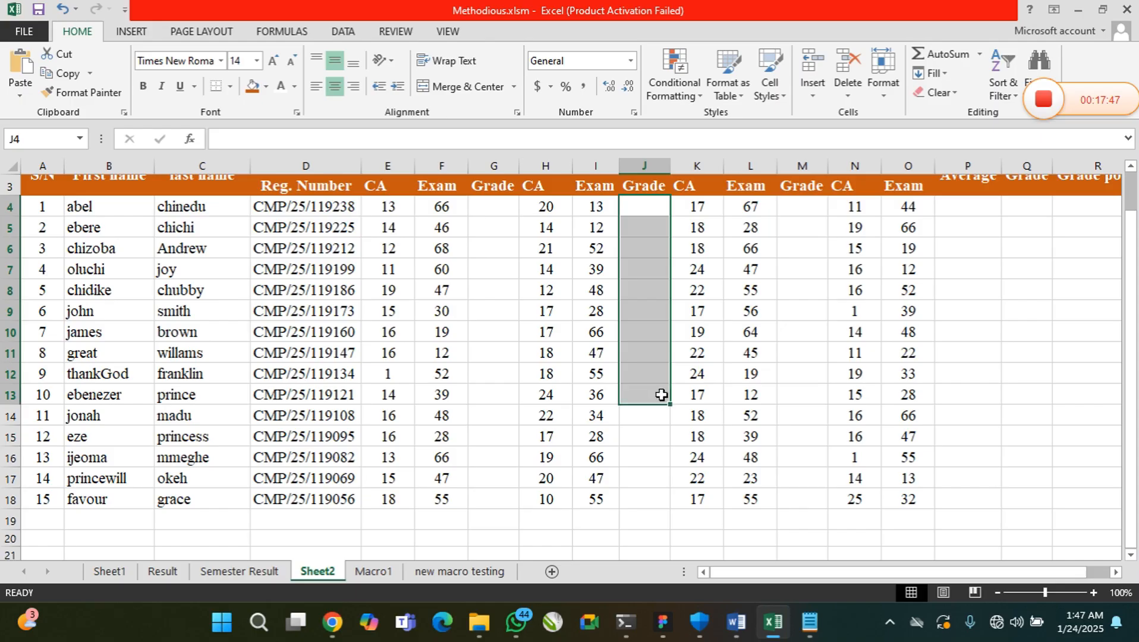
pyautogui.moveTo(798, 215); pyautogui.dragTo(854, 309)
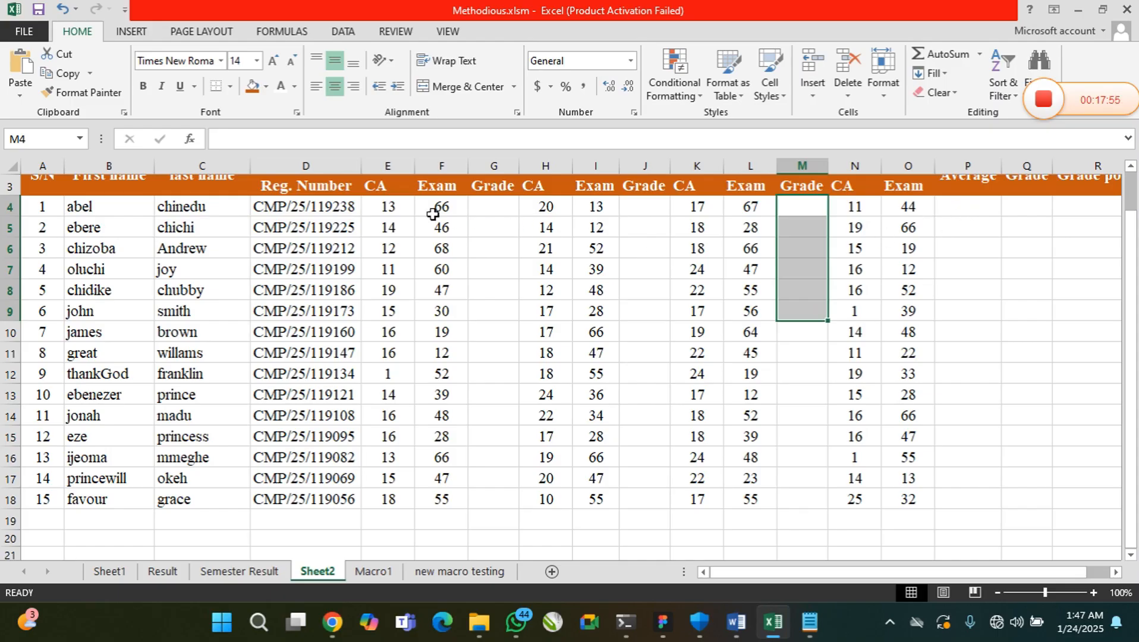
pyautogui.moveTo(390, 206); pyautogui.dragTo(504, 325)
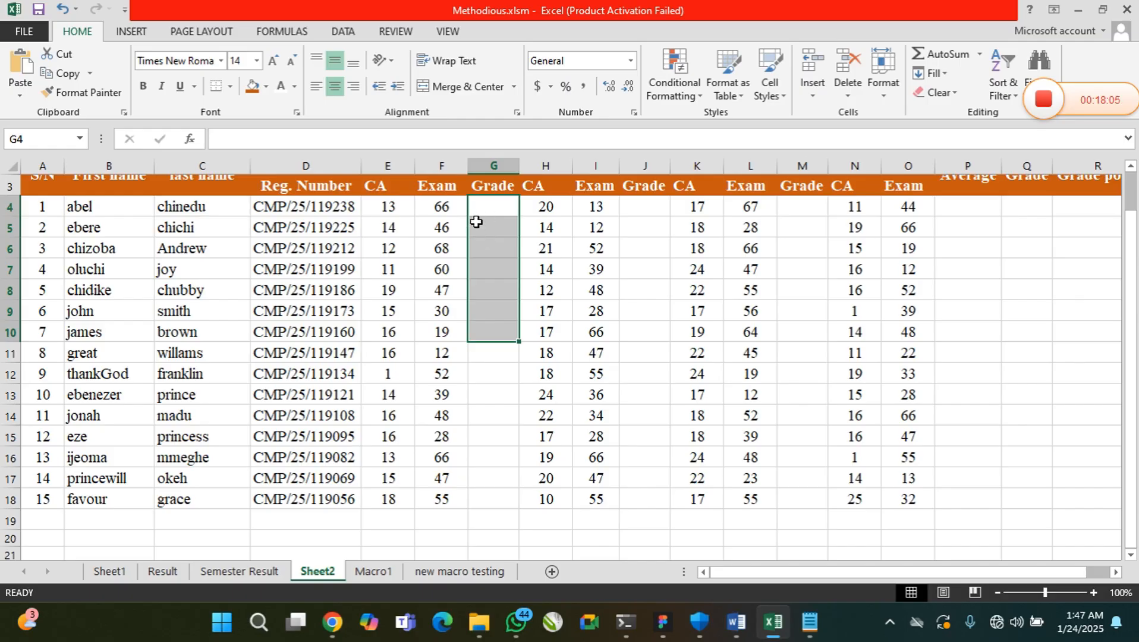
pyautogui.click(496, 214)
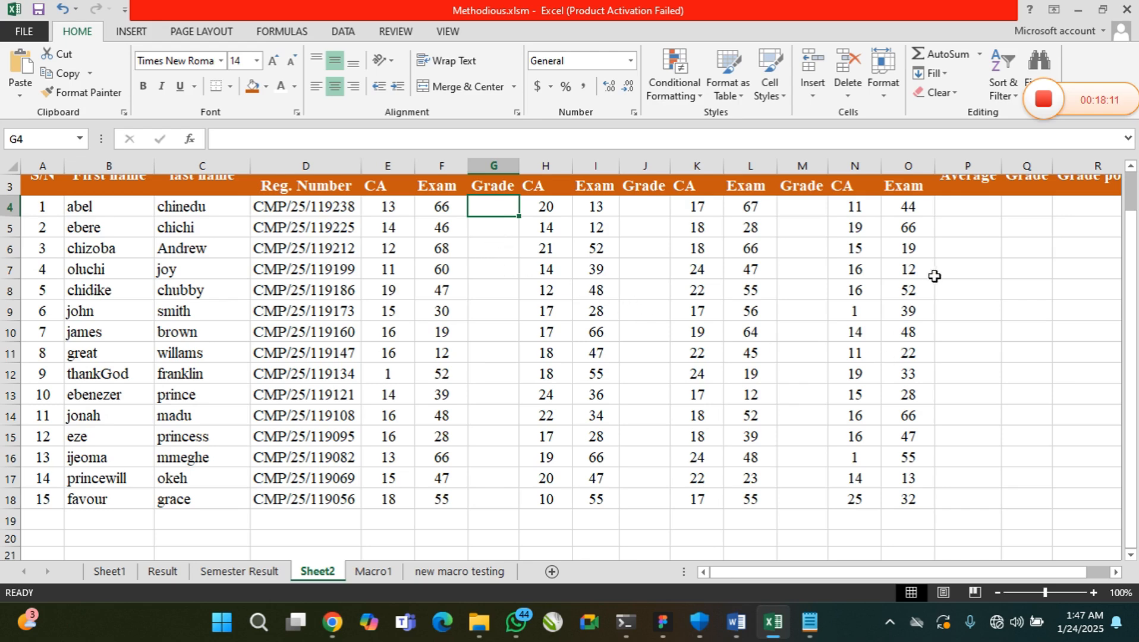
pyautogui.moveTo(967, 209); pyautogui.dragTo(978, 455)
pyautogui.moveTo(1028, 207); pyautogui.dragTo(1034, 326)
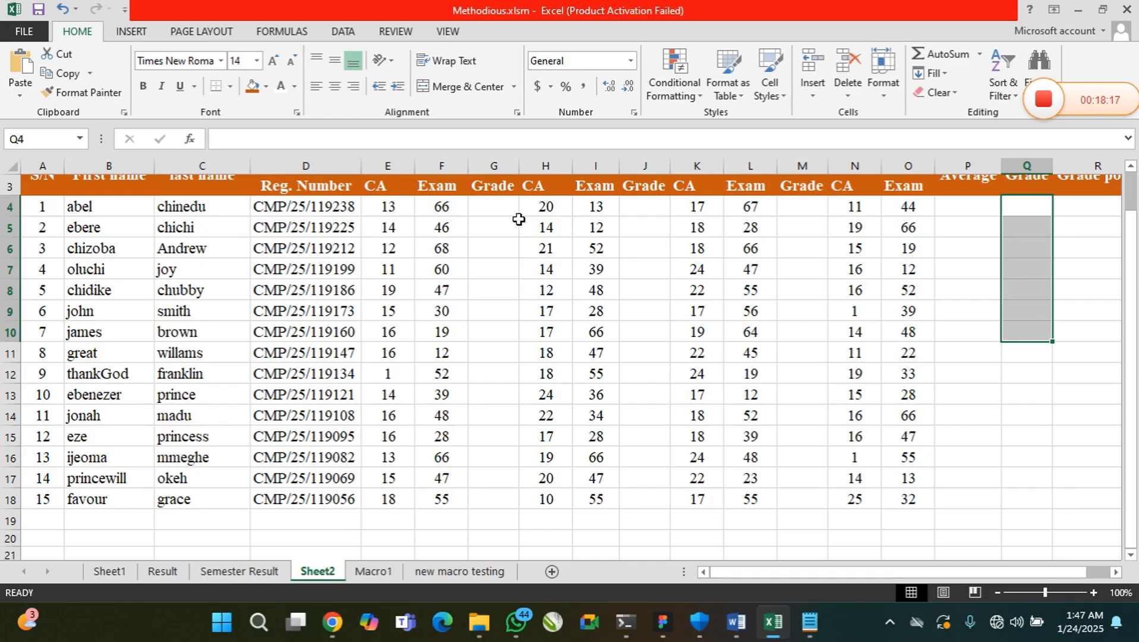
pyautogui.click(1131, 166)
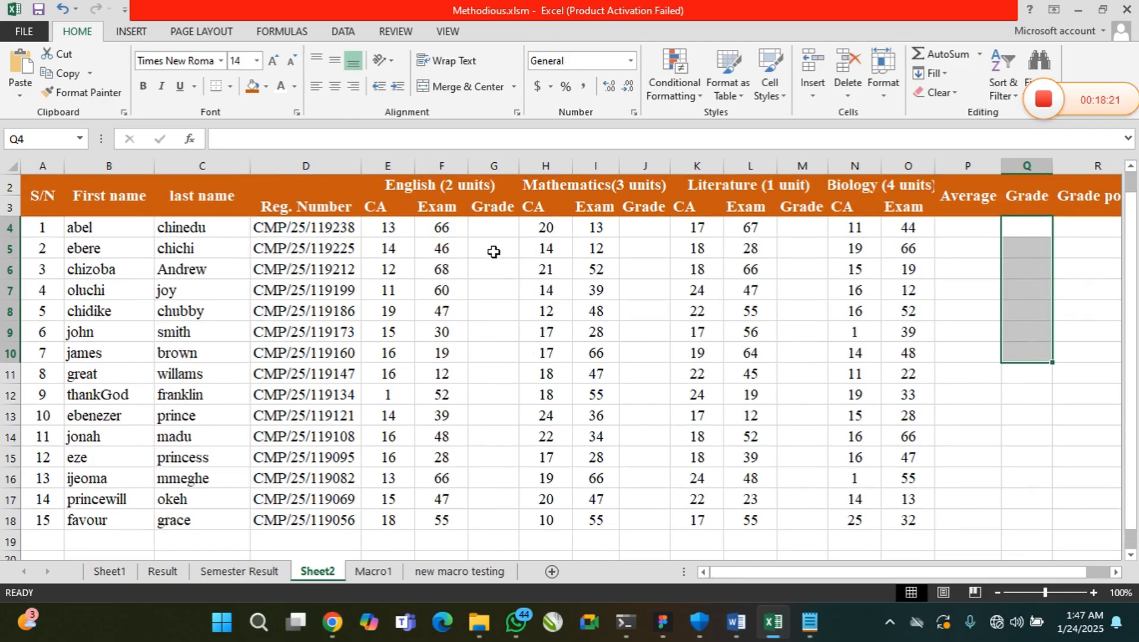
pyautogui.moveTo(489, 226); pyautogui.dragTo(493, 354)
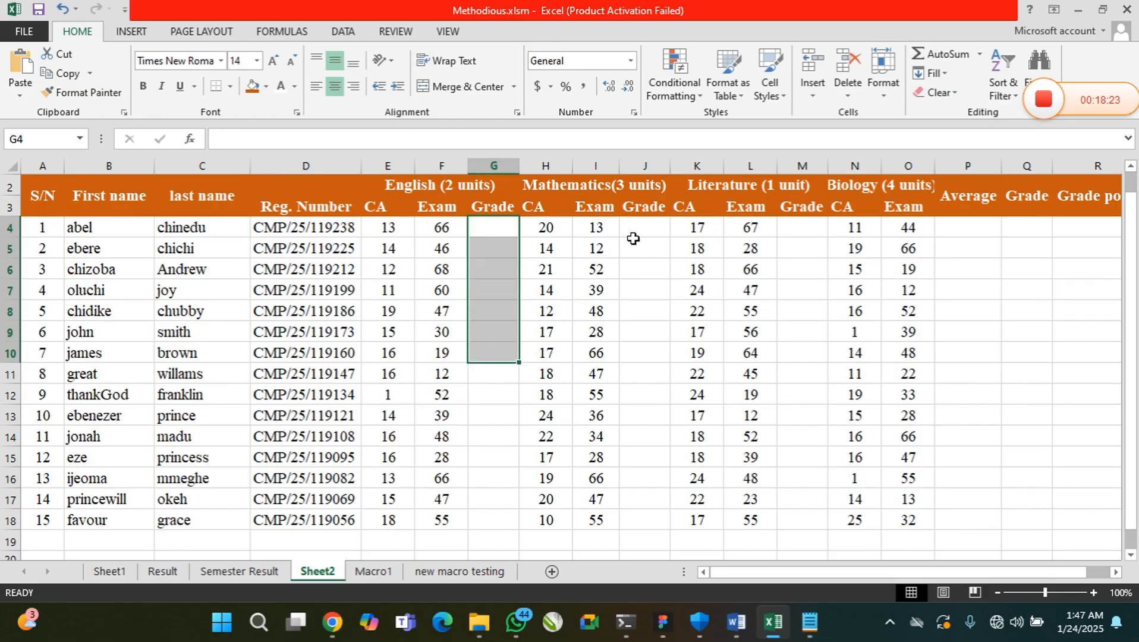
pyautogui.moveTo(636, 239); pyautogui.dragTo(648, 356)
pyautogui.moveTo(801, 230); pyautogui.dragTo(807, 373)
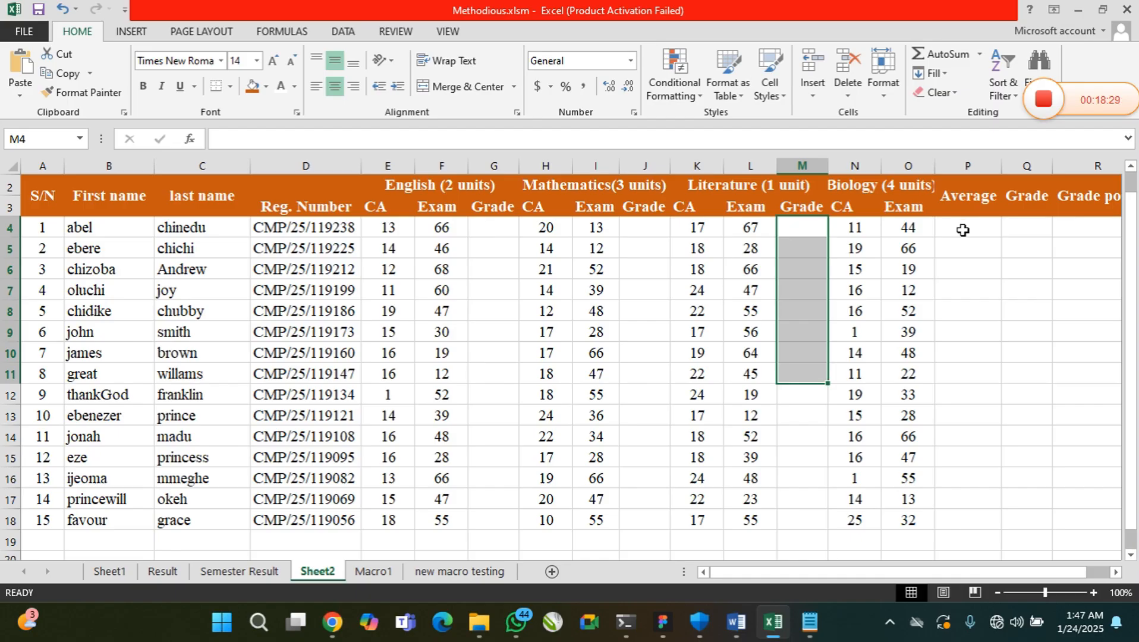
# Rename the Average header in P2 as Total
pyautogui.click(1029, 200)
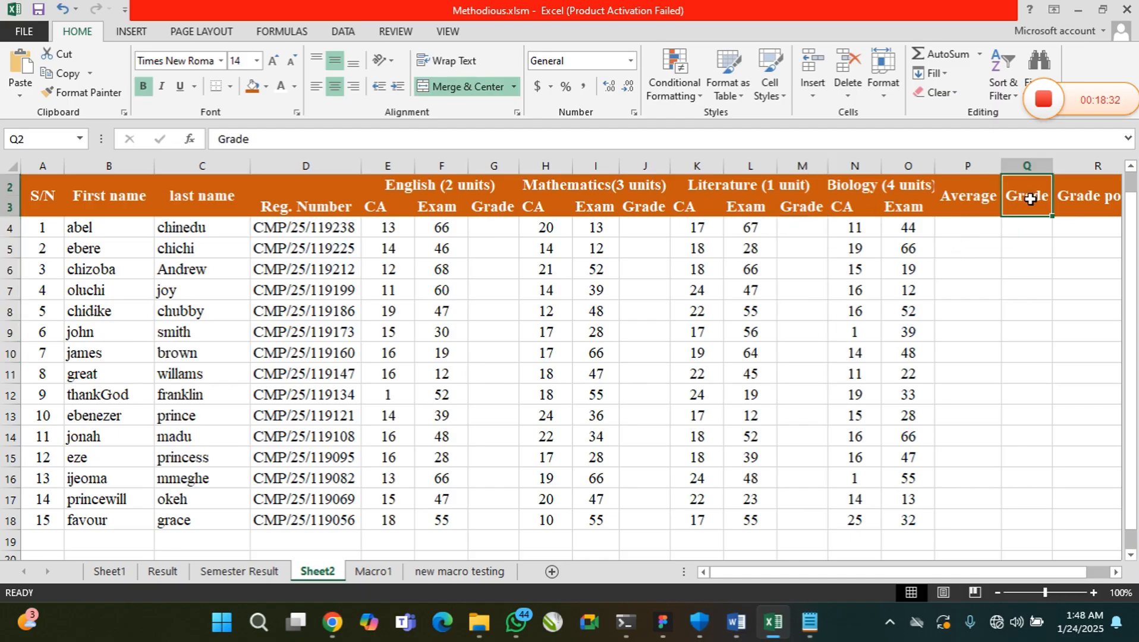
pyautogui.doubleClick(972, 201)
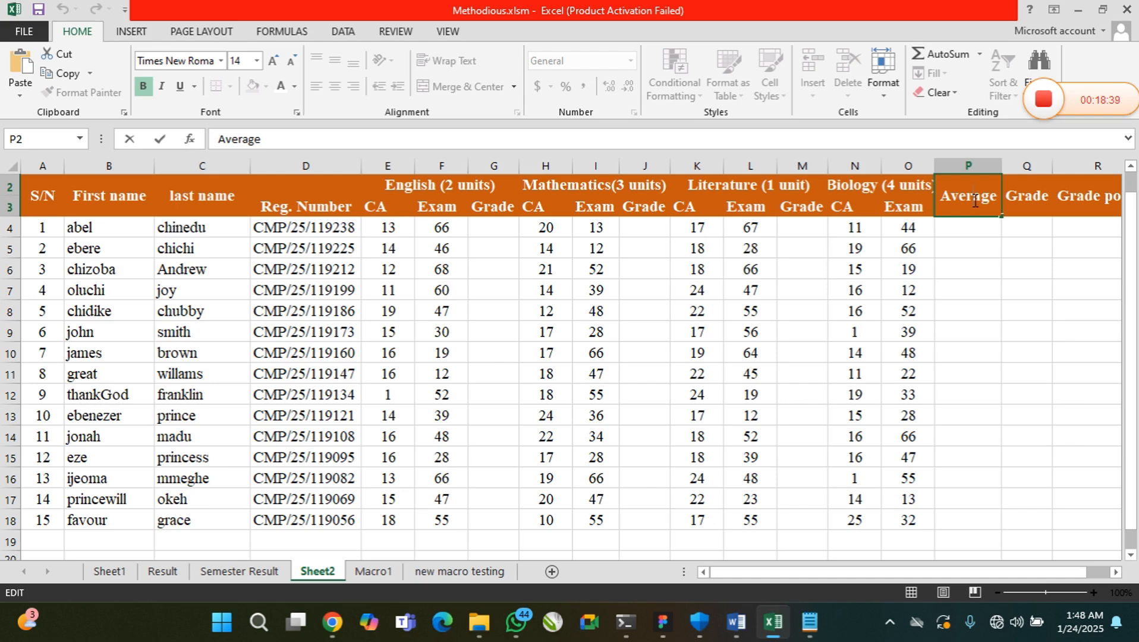
pyautogui.press('BackSpace')
pyautogui.press('BackSpace')
pyautogui.press('BackSpace')
pyautogui.press('BackSpace')
pyautogui.press('BackSpace')
pyautogui.press('BackSpace')
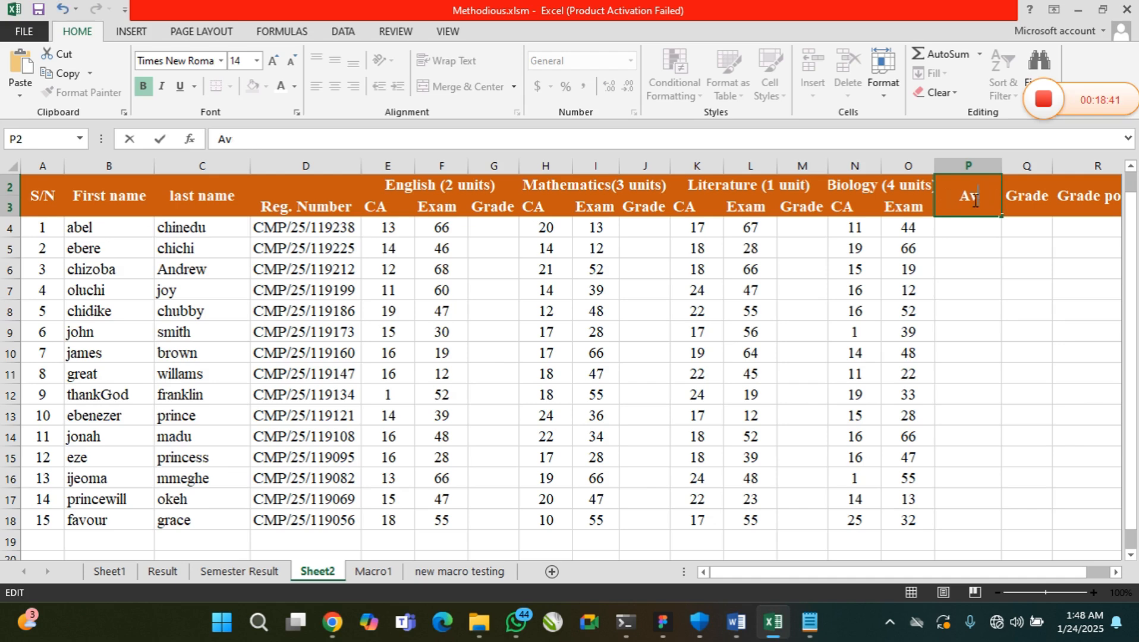
pyautogui.write('tOTAL')
pyautogui.press('BackSpace')
pyautogui.press('BackSpace')
pyautogui.press('BackSpace')
pyautogui.press('BackSpace')
pyautogui.press('BackSpace')
pyautogui.write('Total')
# Rename the Grade header in Q2 as Average and widen column Q to fit it
pyautogui.doubleClick(1028, 196)
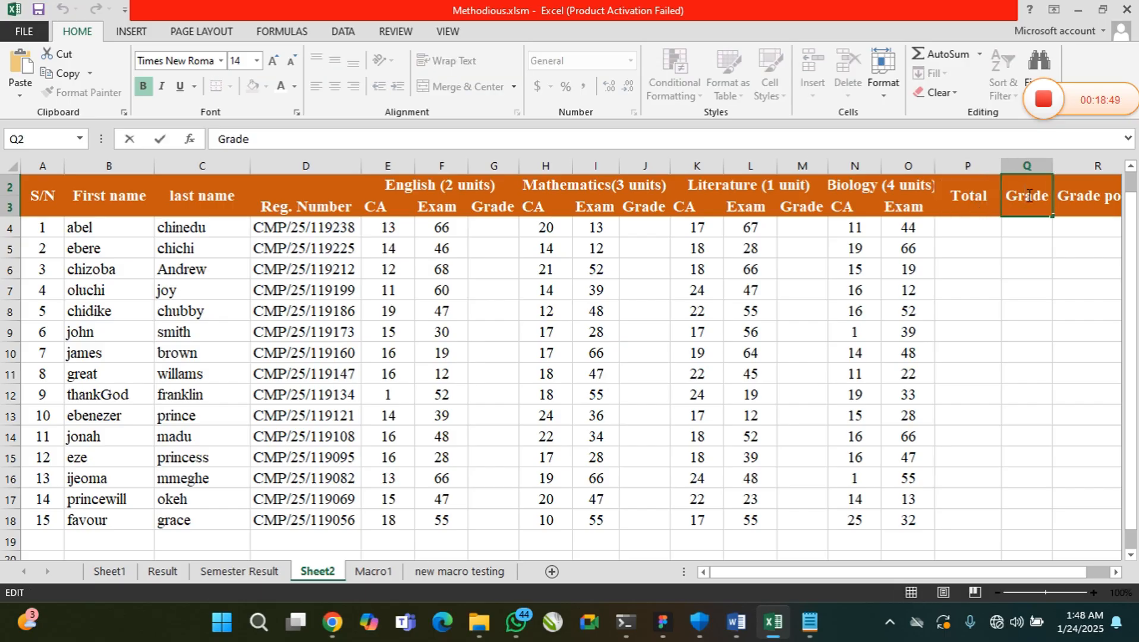
pyautogui.press('BackSpace')
pyautogui.press('BackSpace')
pyautogui.press('BackSpace')
pyautogui.press('BackSpace')
pyautogui.write('Average')
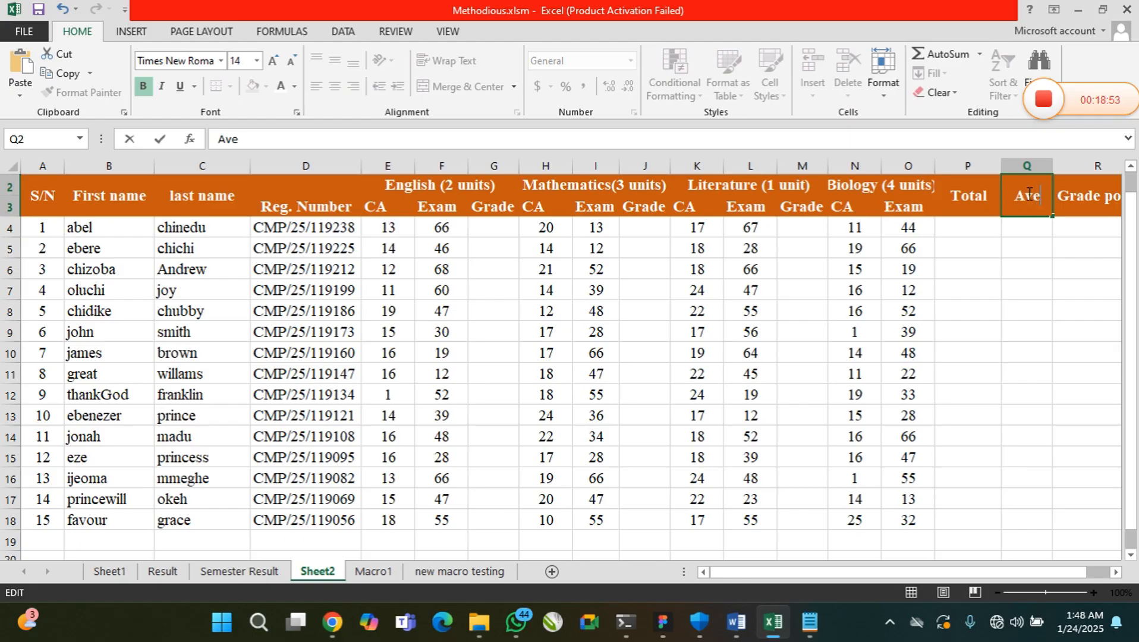
pyautogui.click(1035, 227)
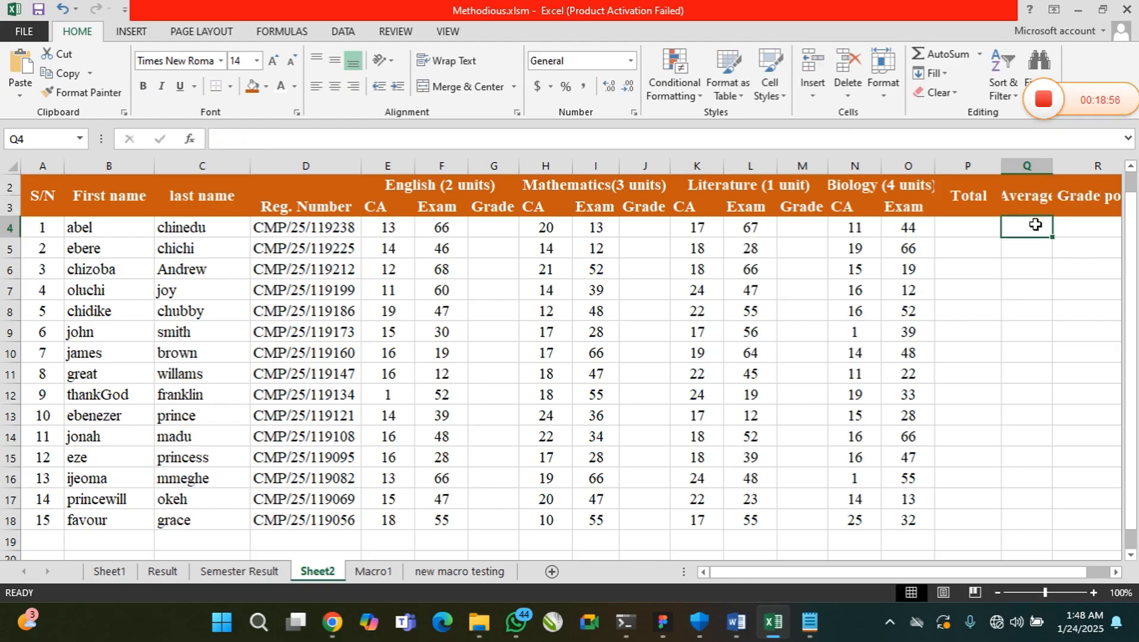
pyautogui.click(1035, 204)
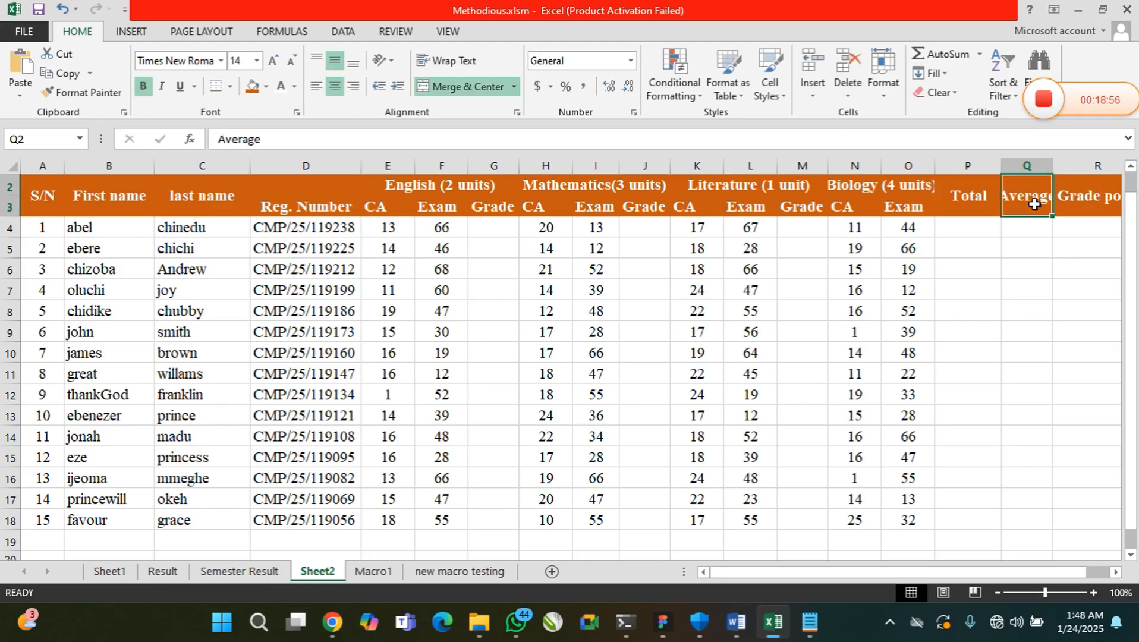
pyautogui.doubleClick(1053, 169)
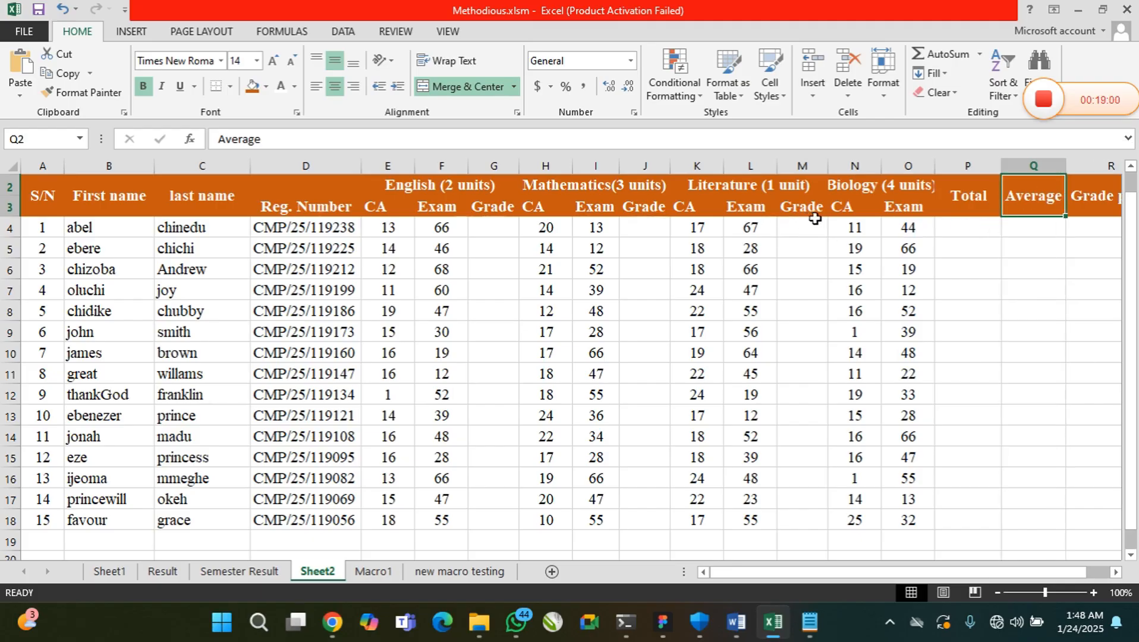
# Unmerge the Total header cell in P2:P3
pyautogui.click(970, 207)
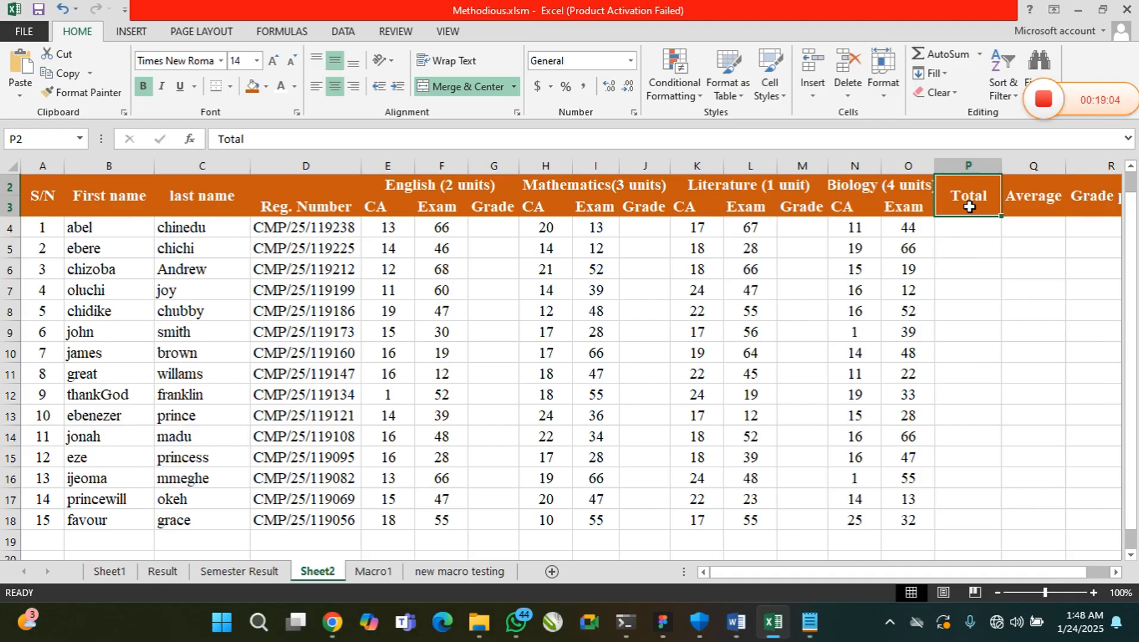
pyautogui.click(513, 86)
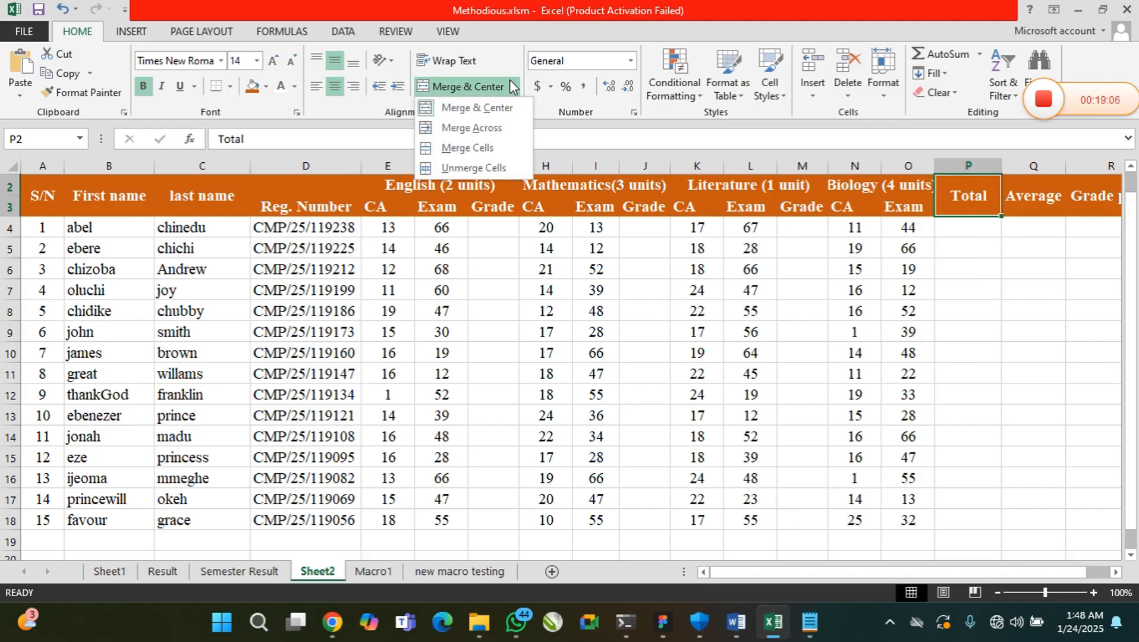
pyautogui.click(503, 165)
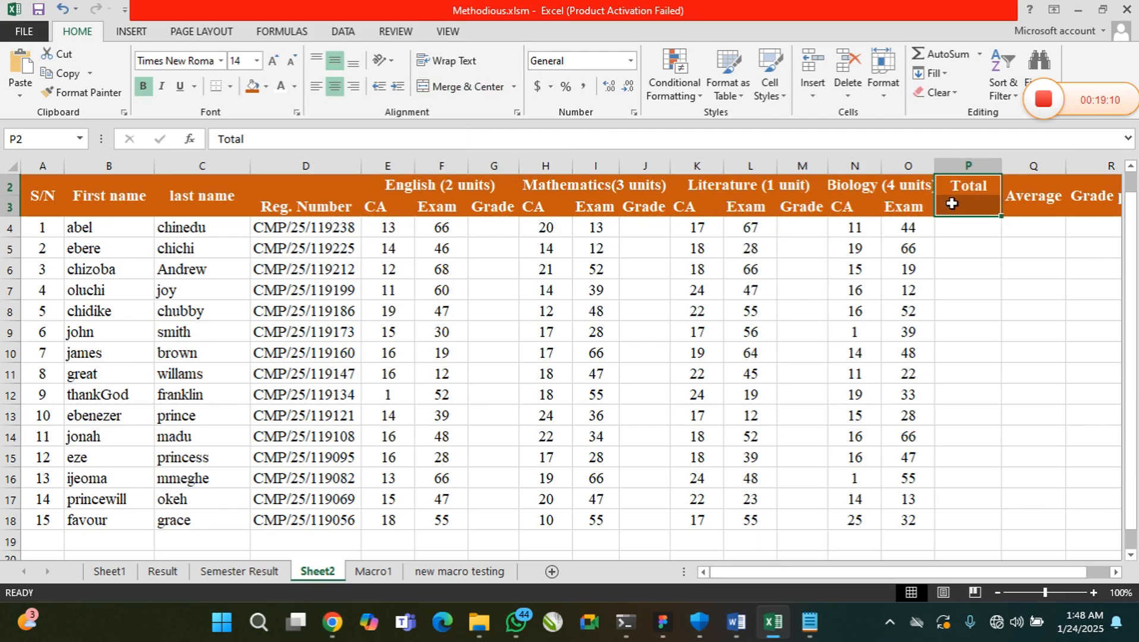
# Move the Total header from P2 down to P3 and fill the blank cell P2 with the header's orange
pyautogui.click(966, 186)
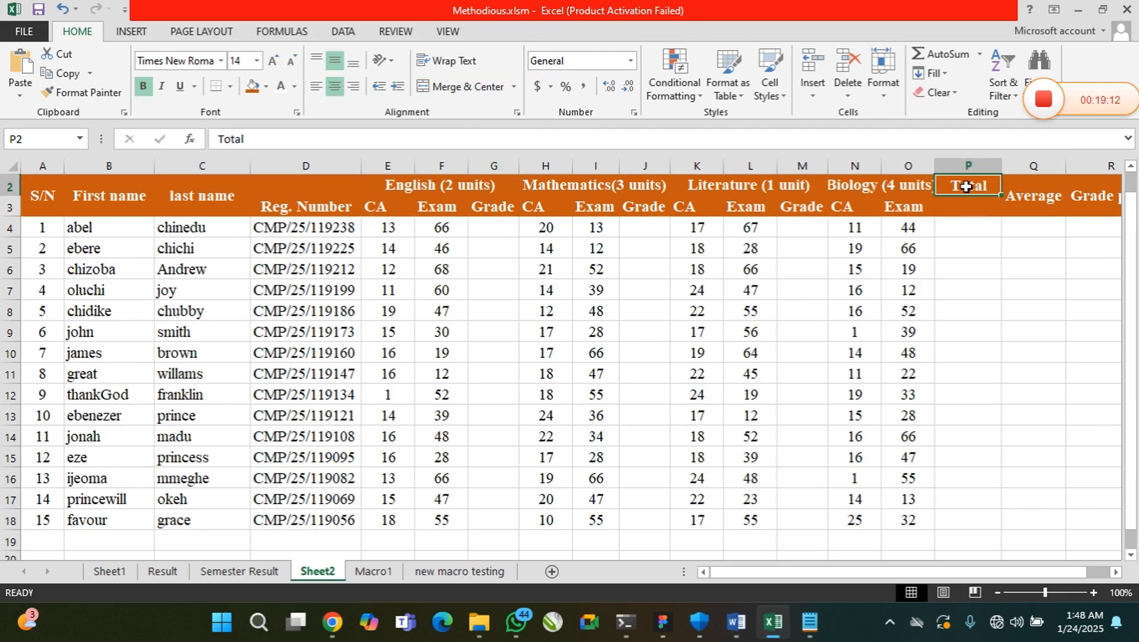
pyautogui.hotkey('ctrl', 'x')
pyautogui.click(966, 207)
pyautogui.hotkey('ctrl', 'v')
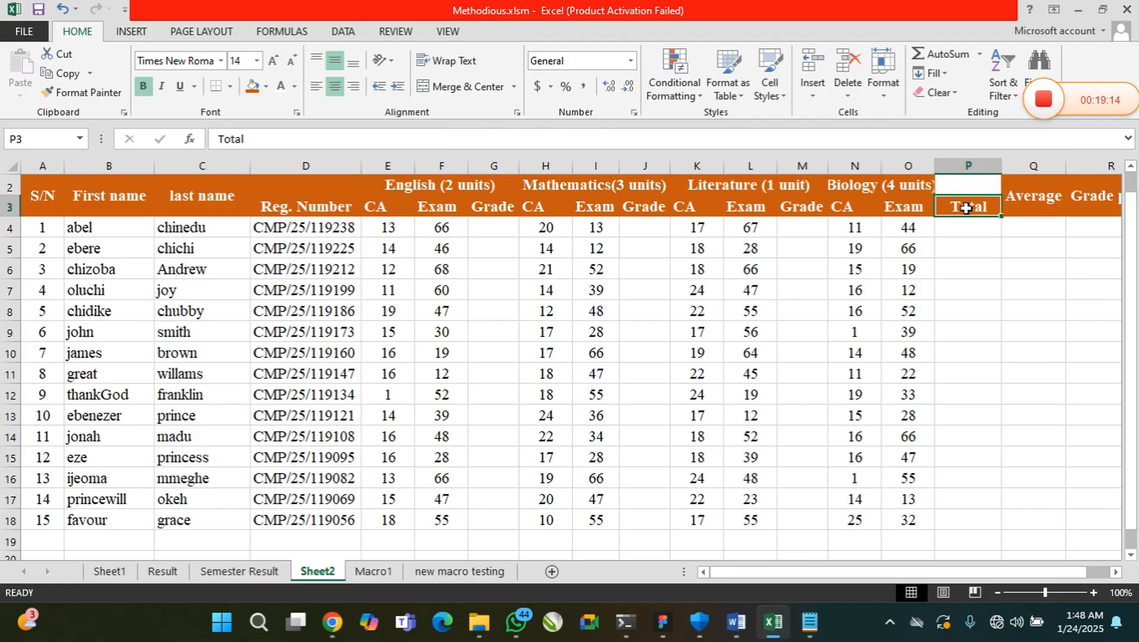
pyautogui.click(964, 187)
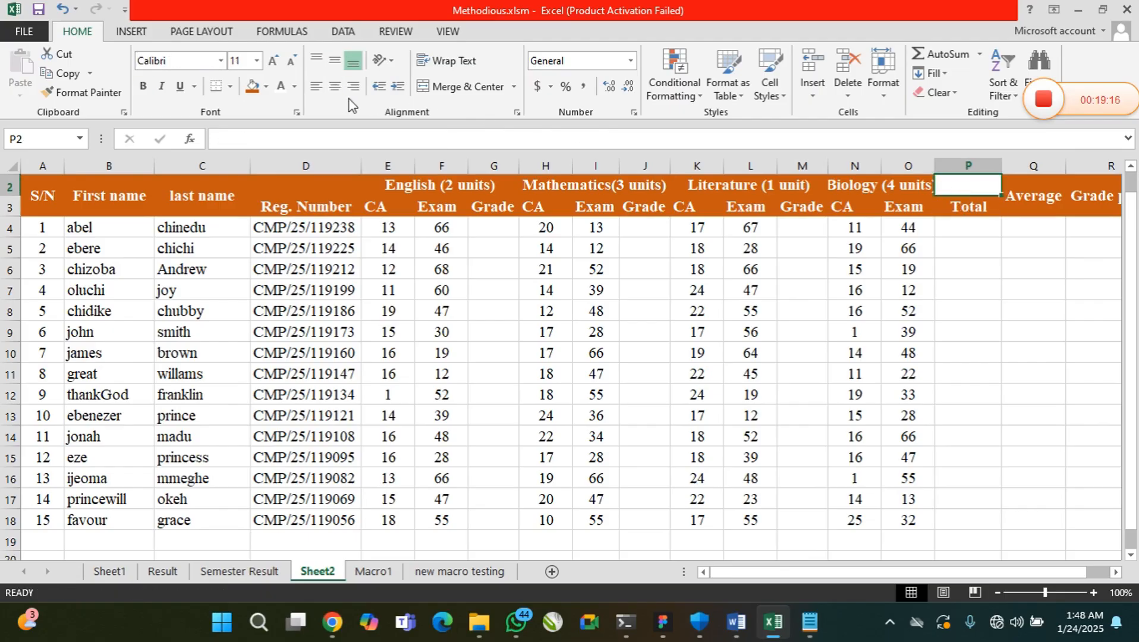
pyautogui.click(253, 86)
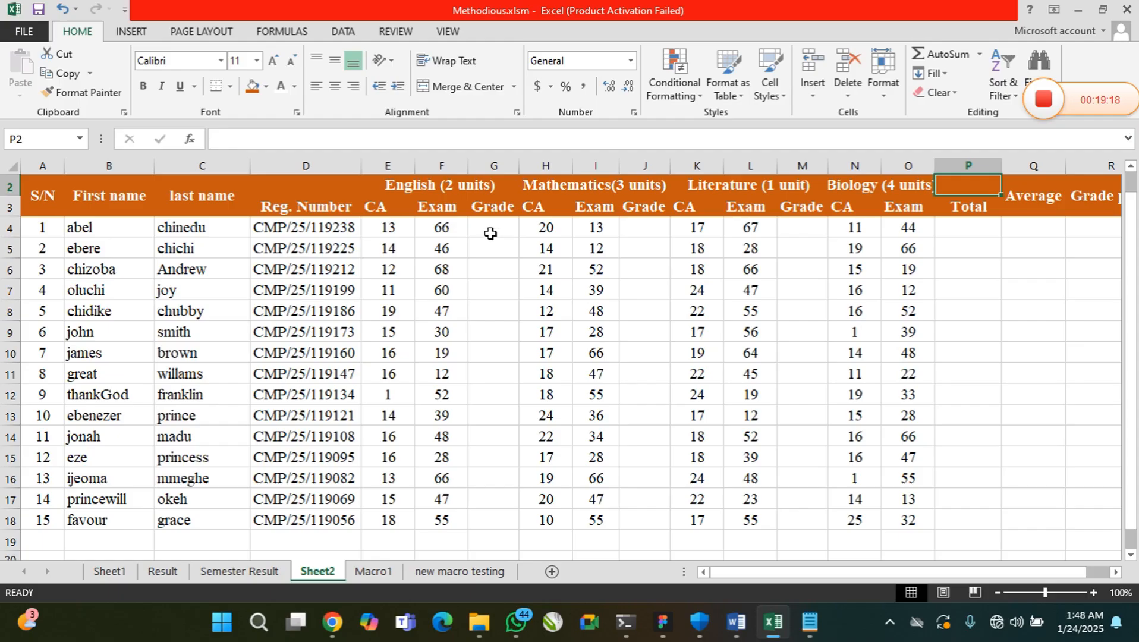
# Rename the English Grade header in G3 as Total
pyautogui.doubleClick(499, 208)
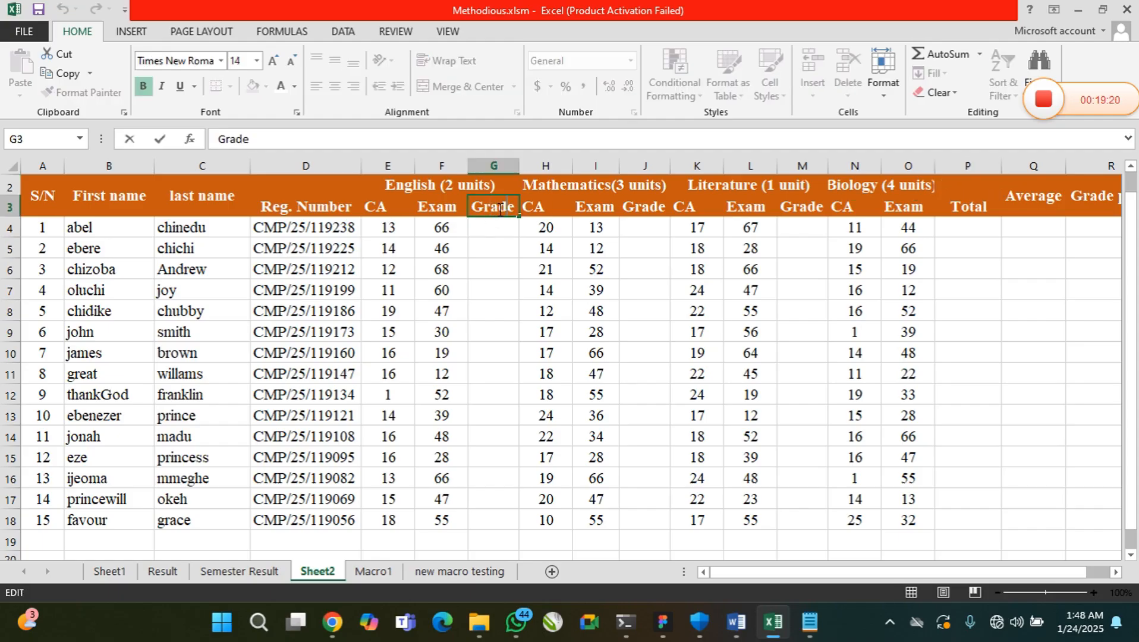
pyautogui.press('BackSpace')
pyautogui.press('BackSpace')
pyautogui.press('BackSpace')
pyautogui.press('BackSpace')
pyautogui.write('To')
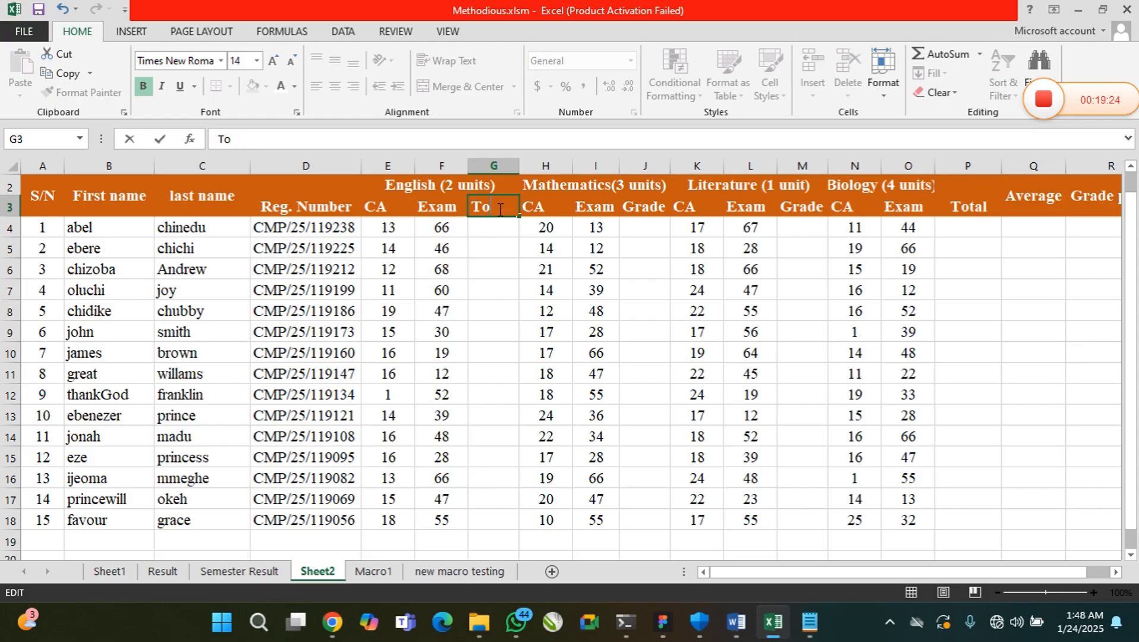
pyautogui.write('atoal')
# Rename the Mathematics Grade header in J3 as Total
pyautogui.doubleClick(650, 209)
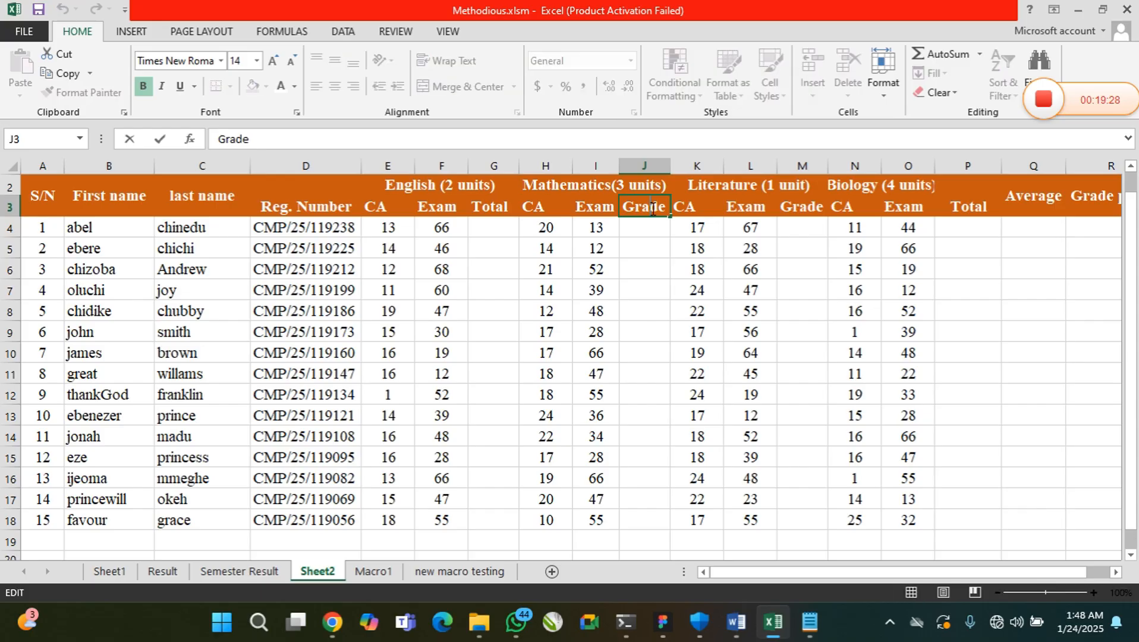
pyautogui.press('BackSpace')
pyautogui.press('BackSpace')
pyautogui.press('BackSpace')
pyautogui.press('BackSpace')
pyautogui.press('BackSpace')
pyautogui.write('Total')
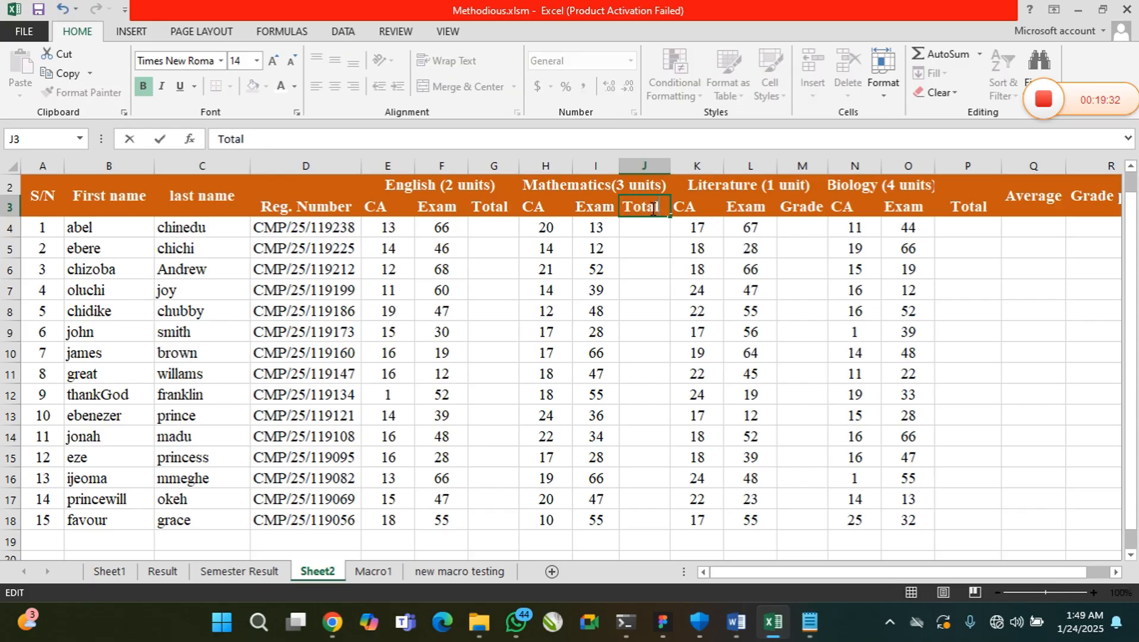
# Rename the Literature Grade header in M3 as Total
pyautogui.click(810, 209)
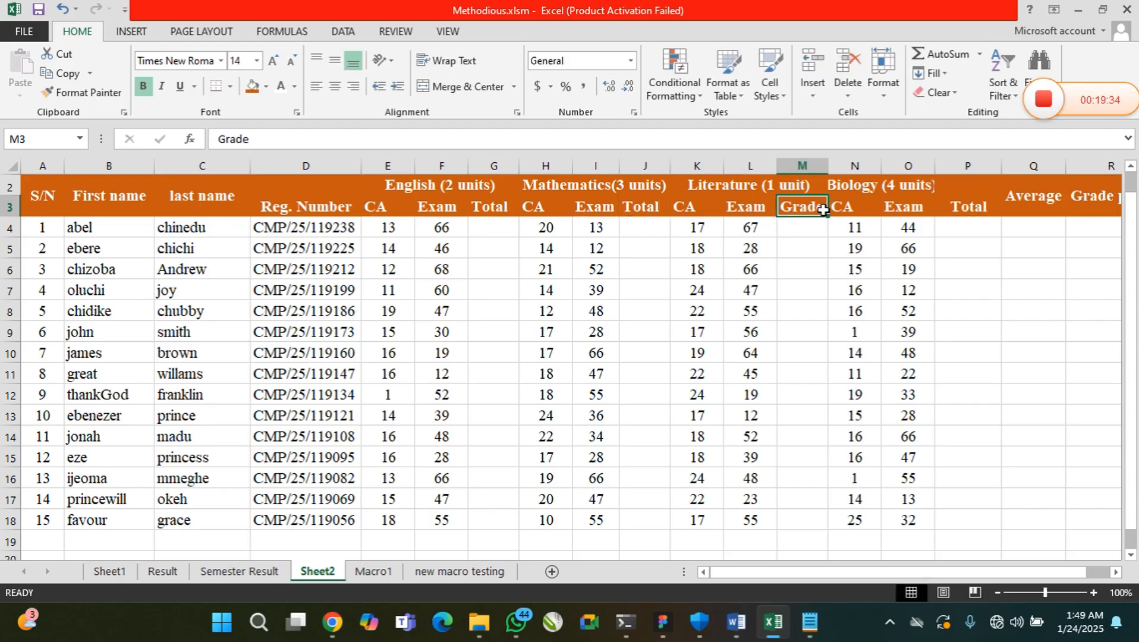
pyautogui.doubleClick(822, 209)
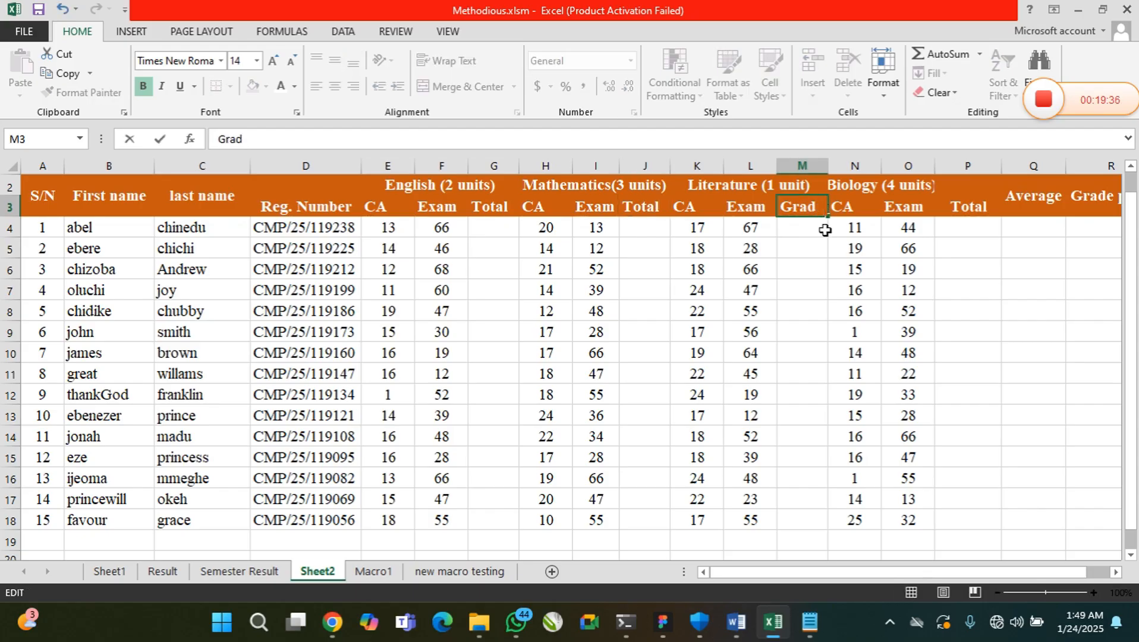
pyautogui.press('BackSpace')
pyautogui.press('BackSpace')
pyautogui.press('BackSpace')
pyautogui.press('BackSpace')
pyautogui.write('Tota')
pyautogui.click(811, 264)
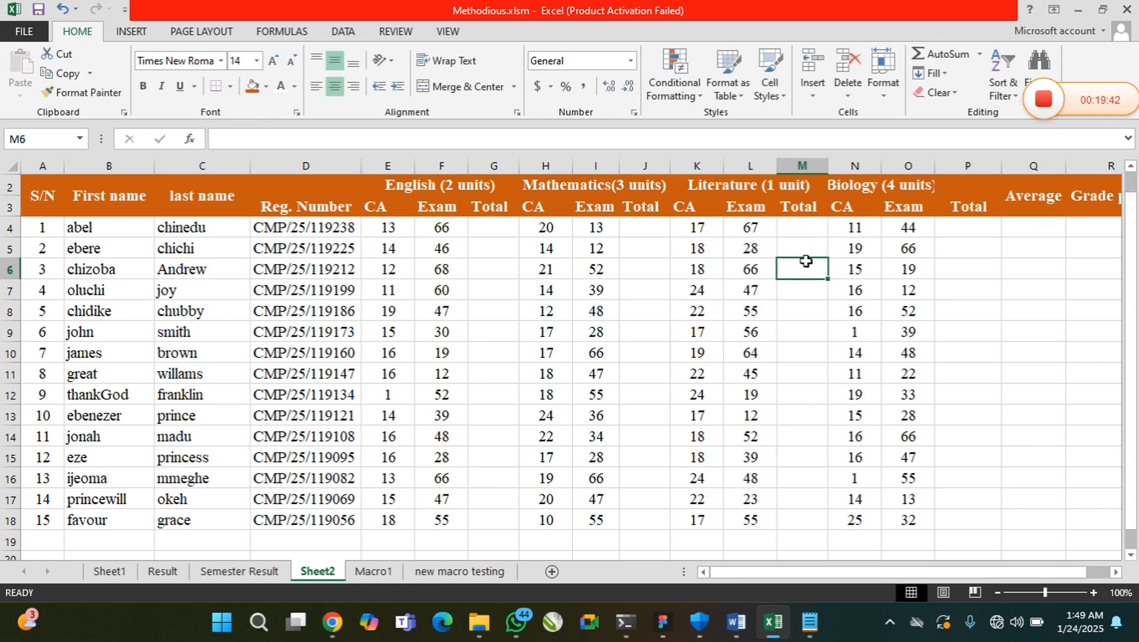
pyautogui.click(803, 225)
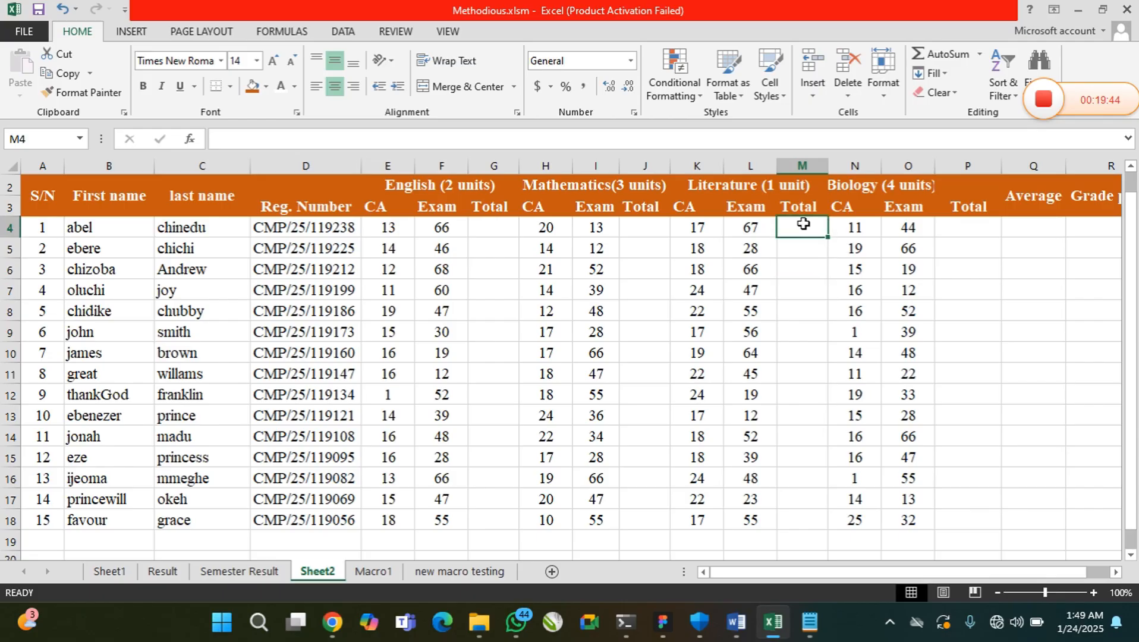
# Enter =SUM(E4:F4) in G4 to total the first student's English CA and Exam scores
pyautogui.click(493, 230)
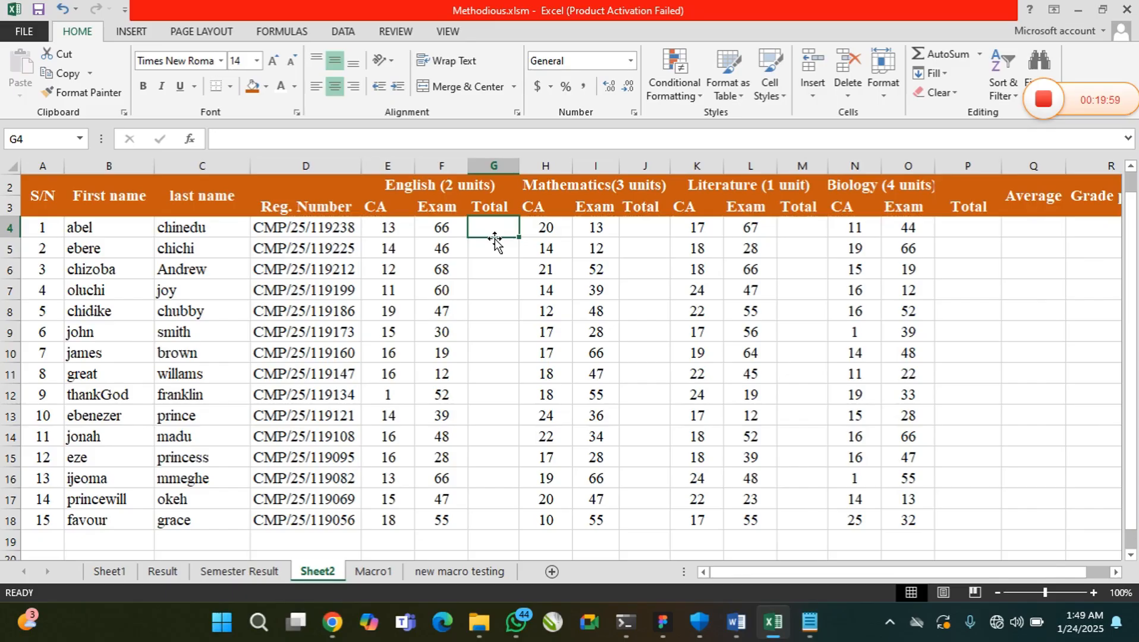
pyautogui.write('=')
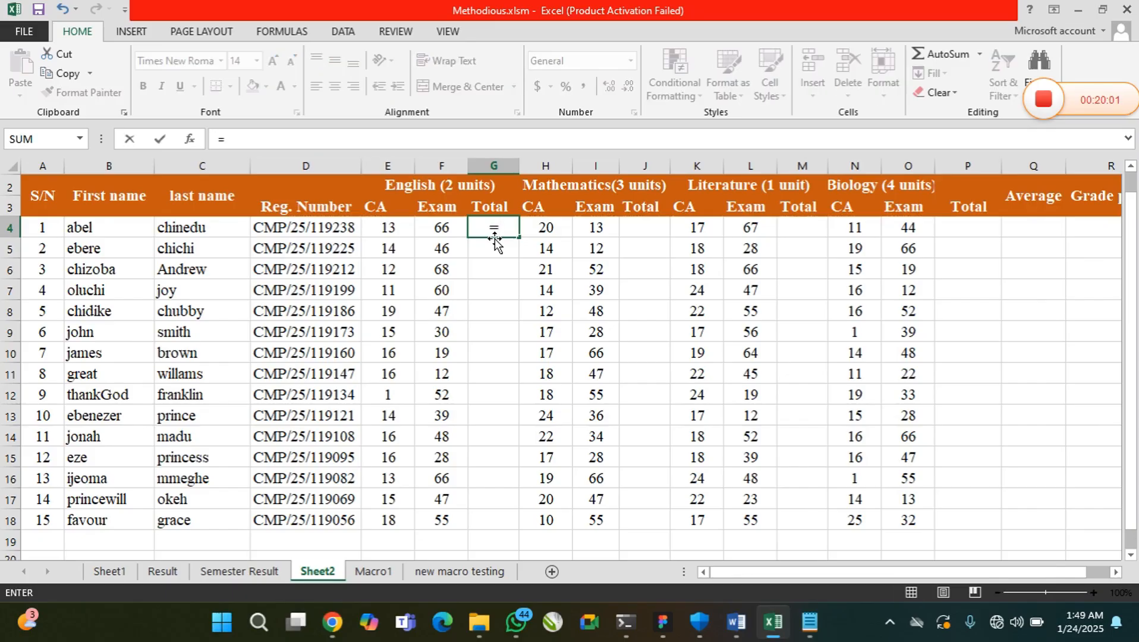
pyautogui.write('SUM(')
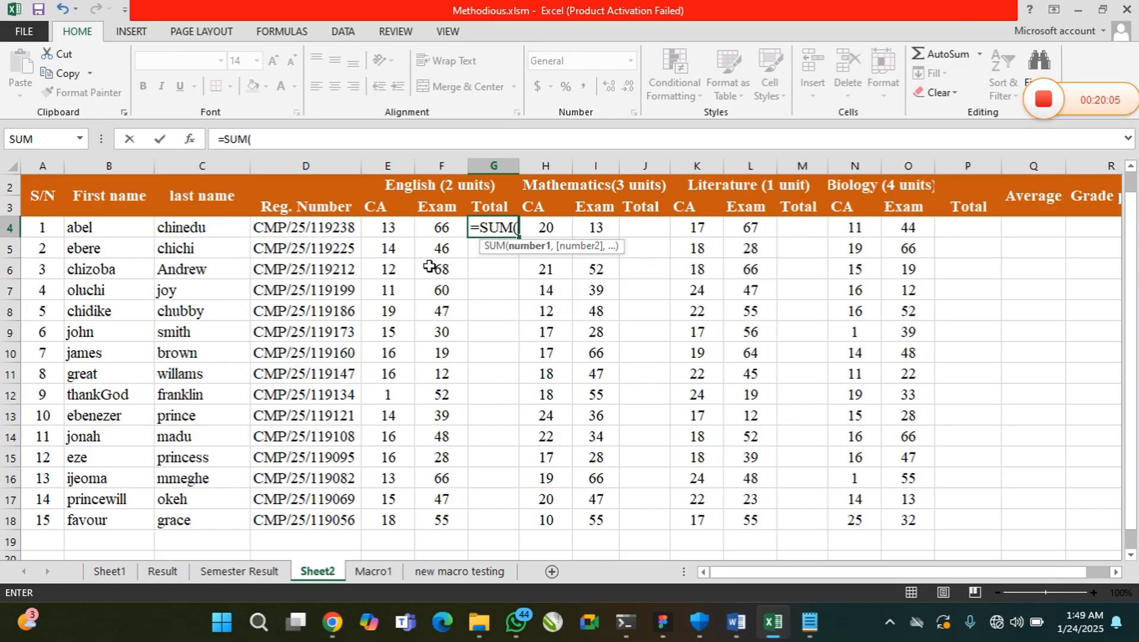
pyautogui.moveTo(385, 232); pyautogui.dragTo(441, 229)
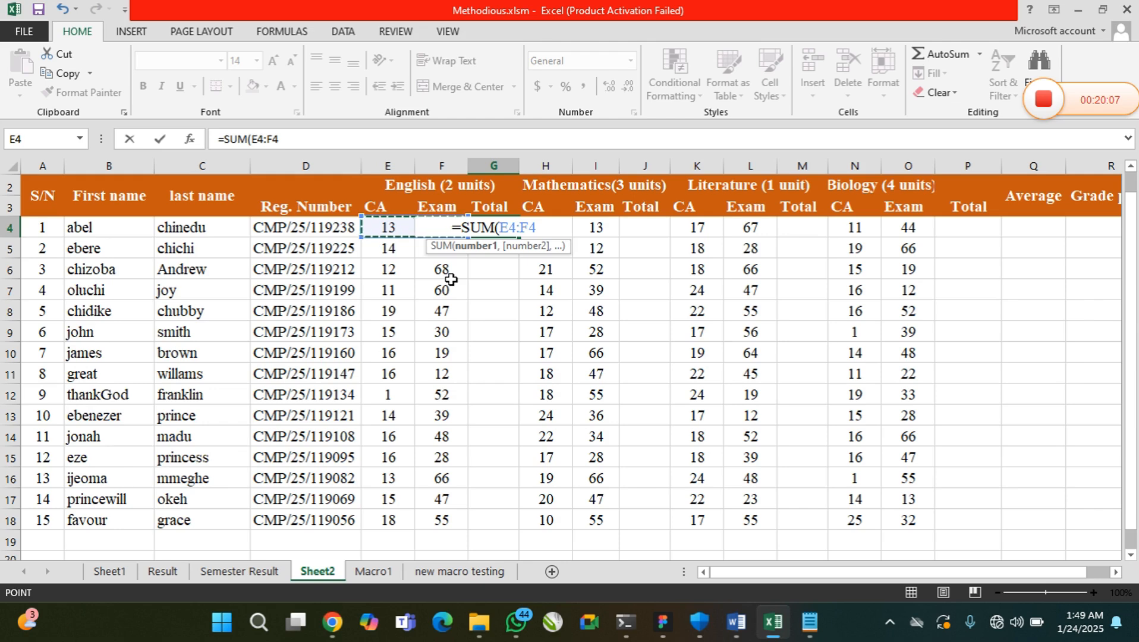
pyautogui.write(')')
pyautogui.press('Return')
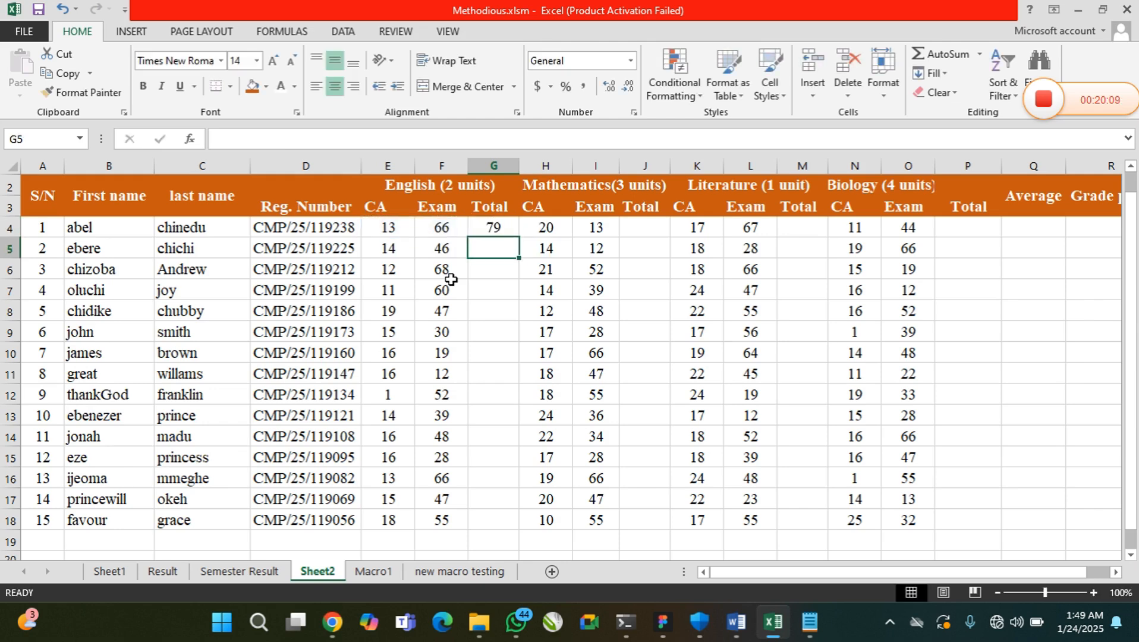
# Fill the English total formula from G4 down to G18 for all students
pyautogui.click(494, 223)
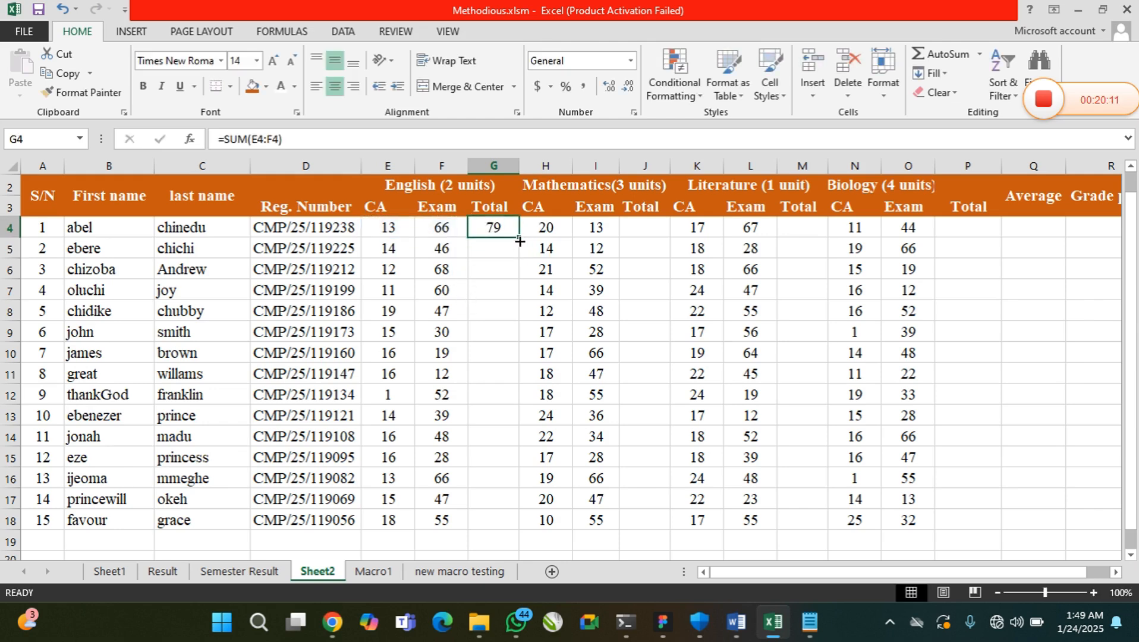
pyautogui.moveTo(519, 240); pyautogui.dragTo(511, 516)
pyautogui.hotkey('ctrl', 'z')
pyautogui.moveTo(520, 238); pyautogui.dragTo(520, 525)
# Total the Mathematics scores with =SUM(H4:I4) in J4 and fill the formula down to J18
pyautogui.click(645, 227)
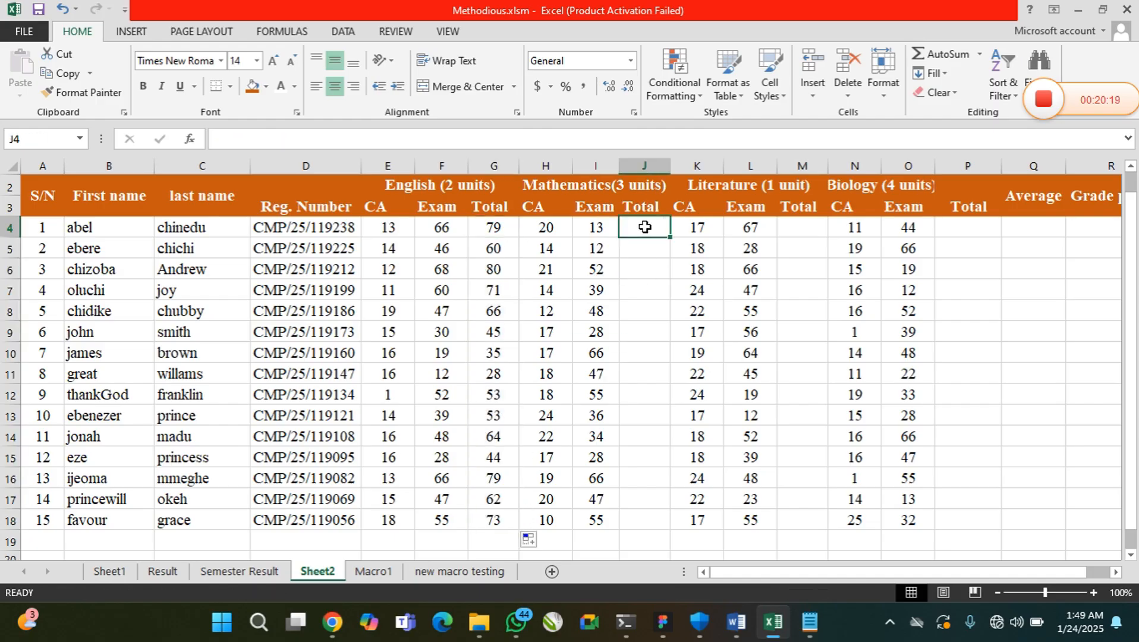
pyautogui.write('=')
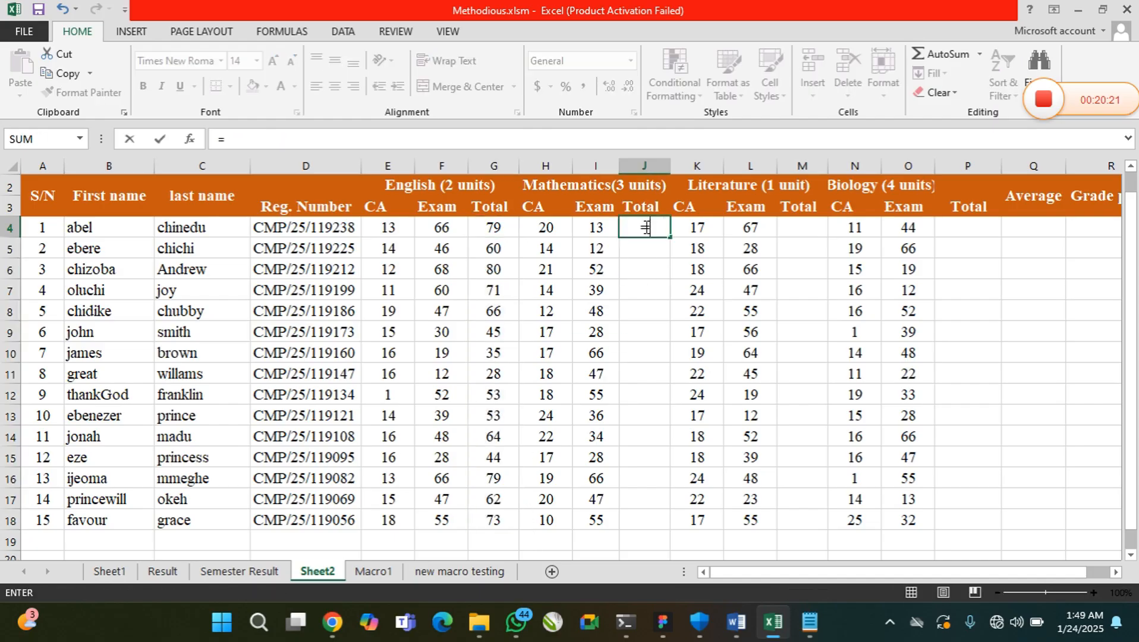
pyautogui.write('SUM(')
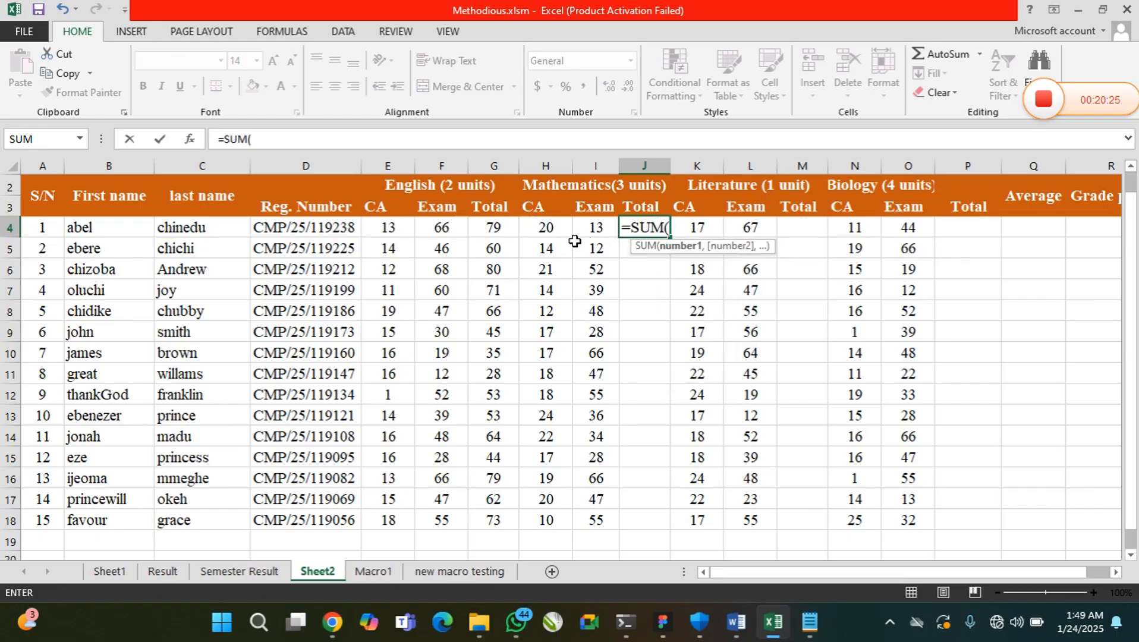
pyautogui.moveTo(545, 228); pyautogui.dragTo(592, 232)
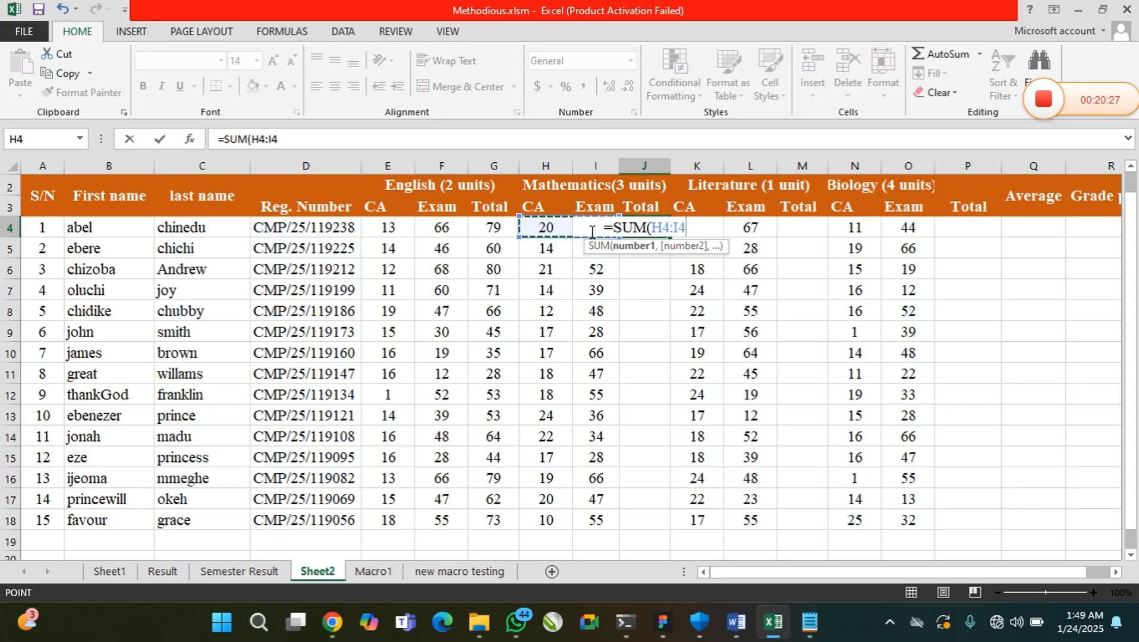
pyautogui.write(')')
pyautogui.press('Return')
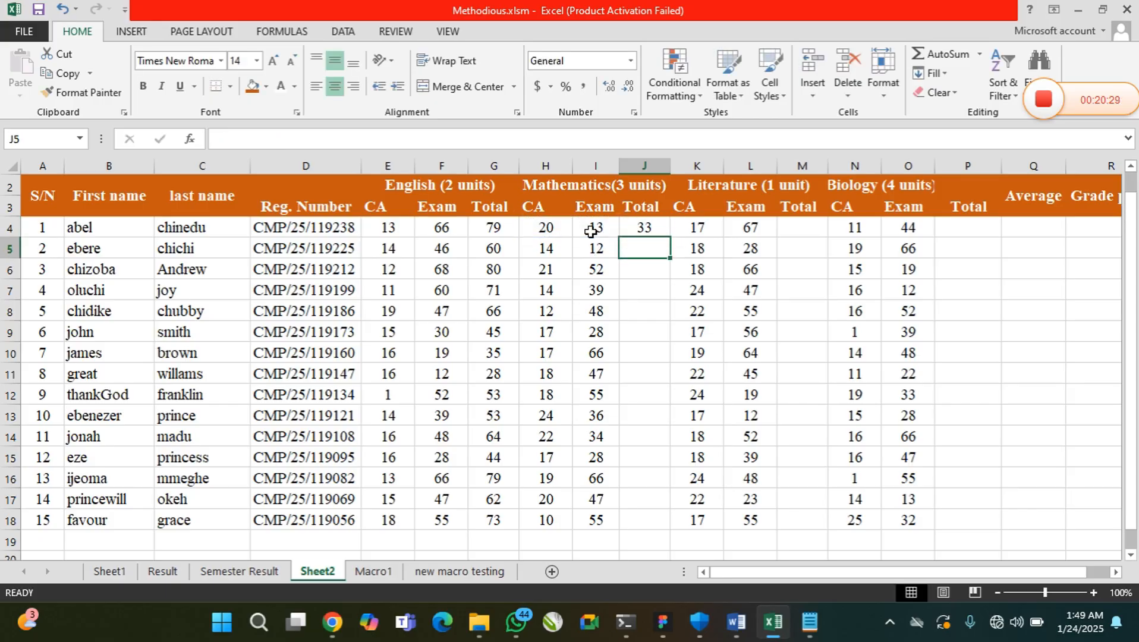
pyautogui.click(643, 230)
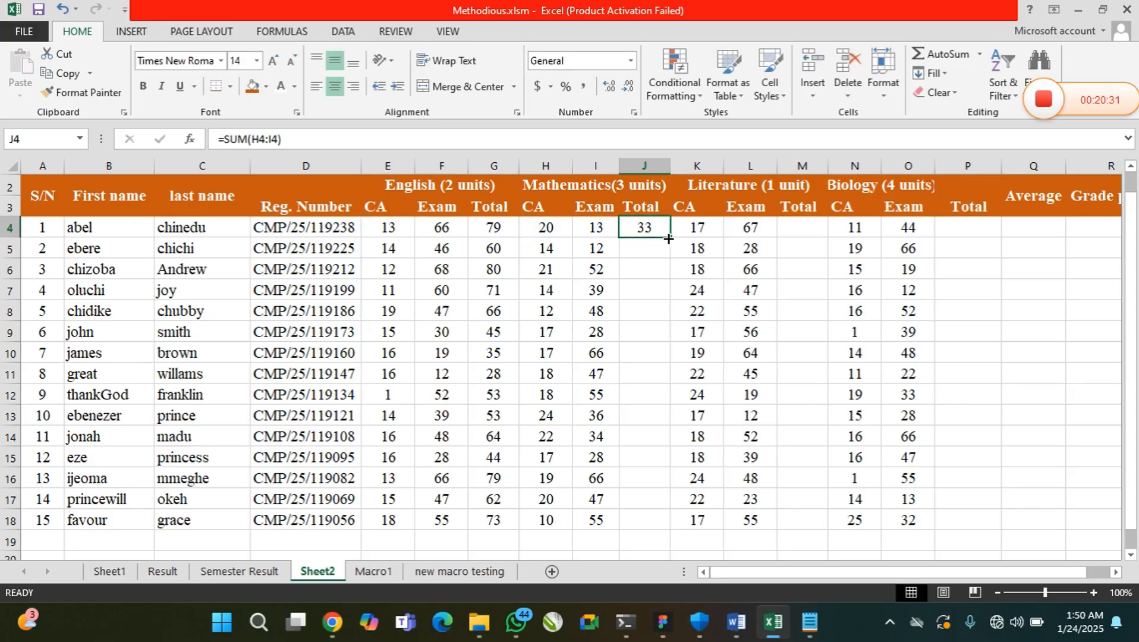
pyautogui.moveTo(668, 239); pyautogui.dragTo(671, 529)
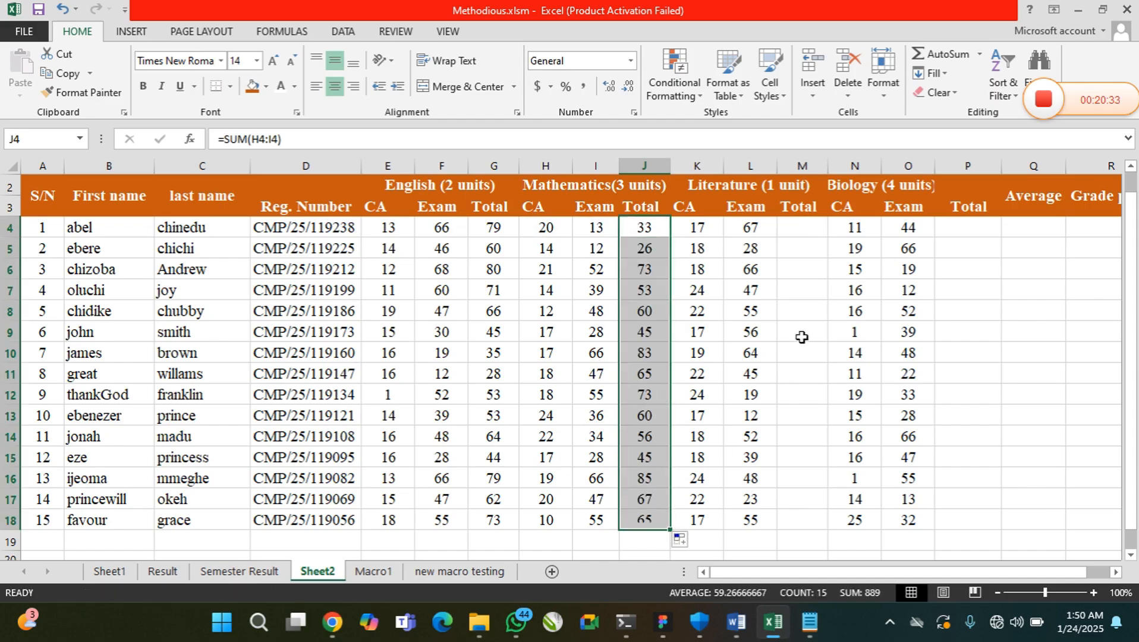
# Total the Literature scores with =SUM(K4:L4) in M4 and fill the formula down to M18
pyautogui.click(806, 228)
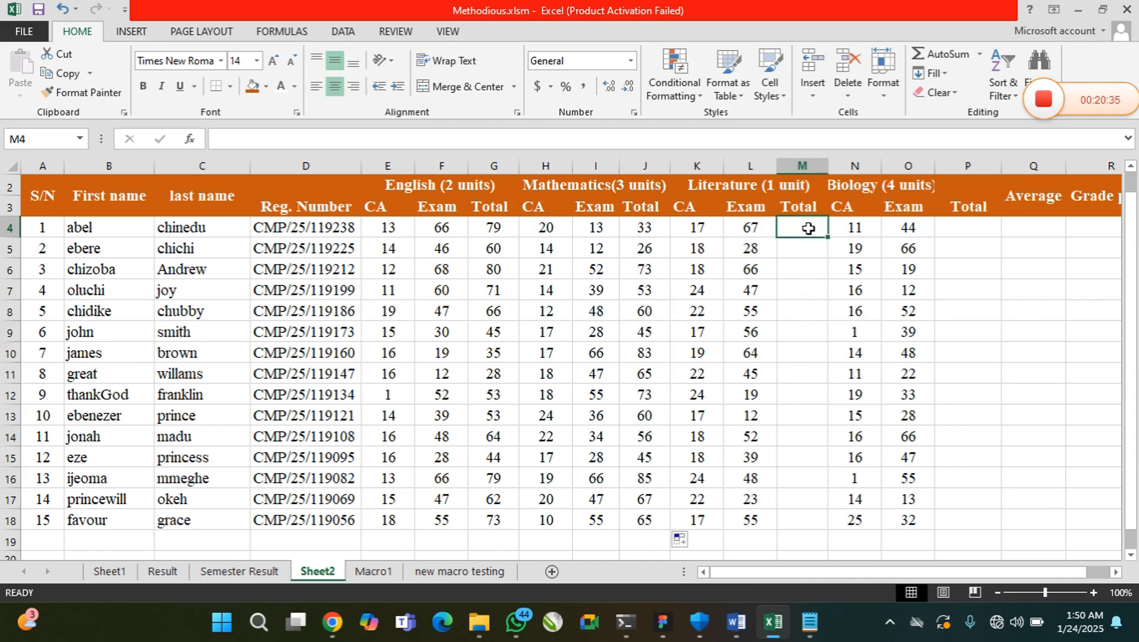
pyautogui.write('=SUM')
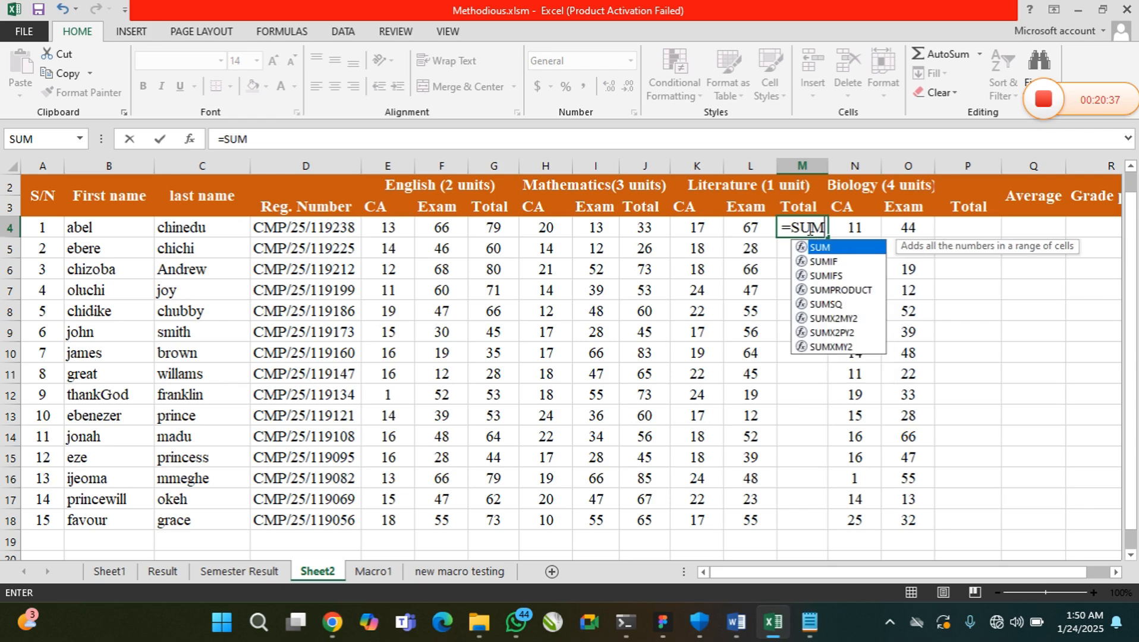
pyautogui.write('(')
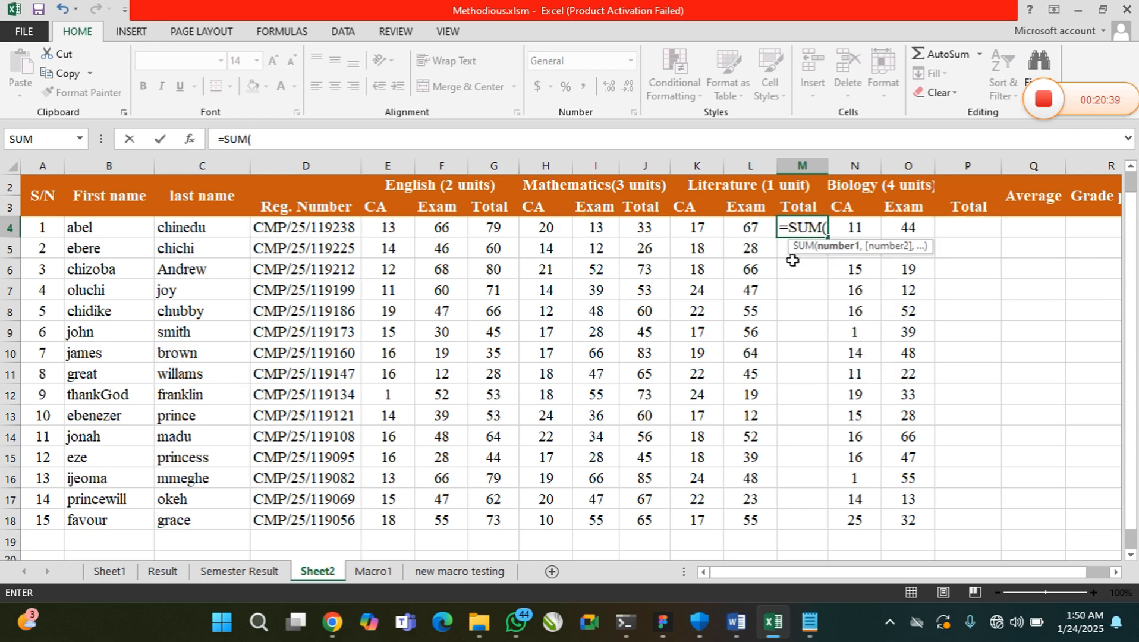
pyautogui.moveTo(696, 226); pyautogui.dragTo(738, 227)
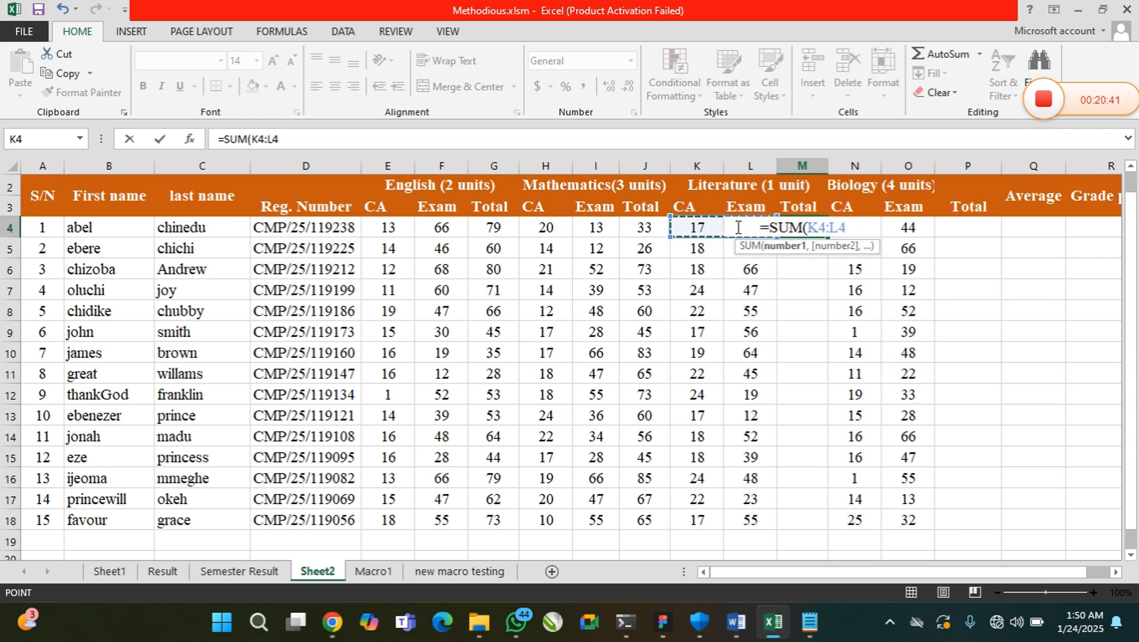
pyautogui.write(')')
pyautogui.press('Return')
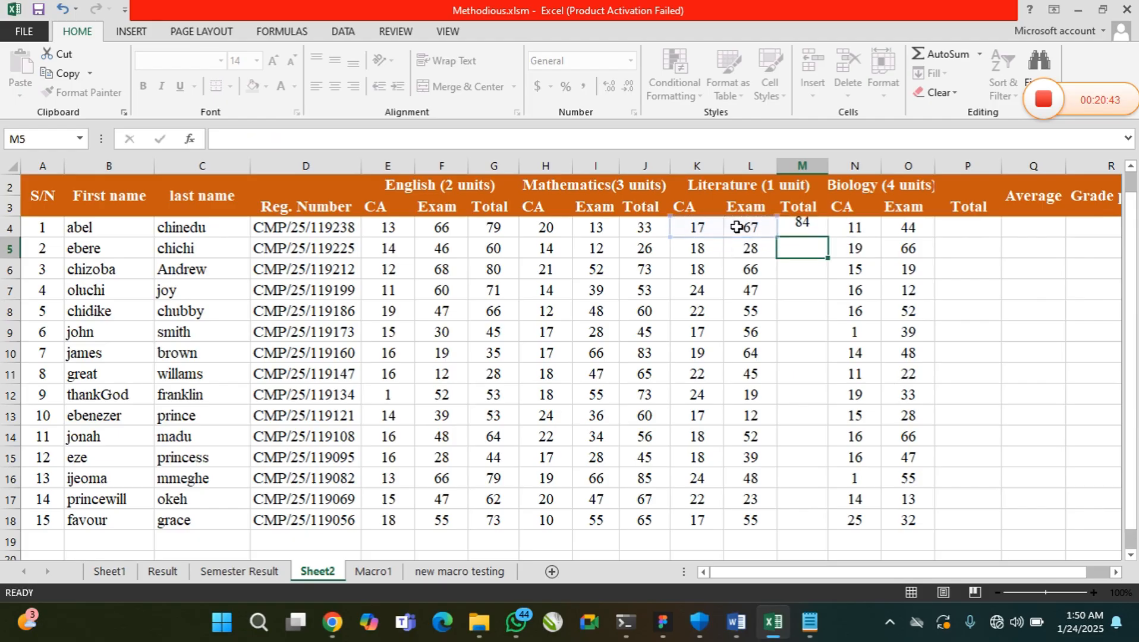
pyautogui.click(809, 227)
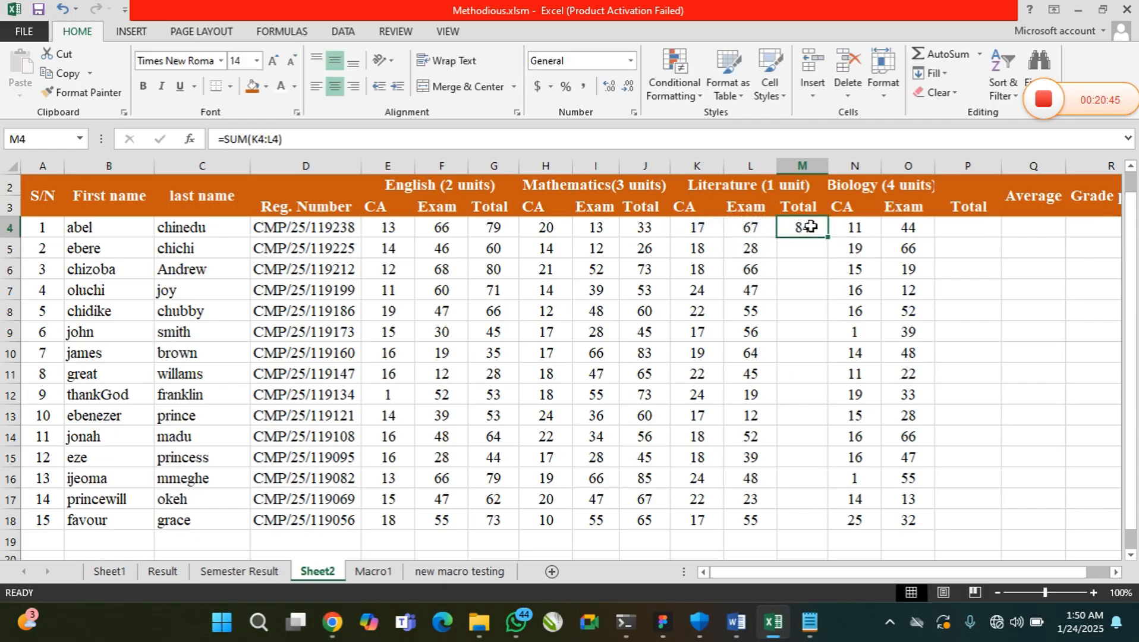
pyautogui.moveTo(826, 237); pyautogui.dragTo(834, 523)
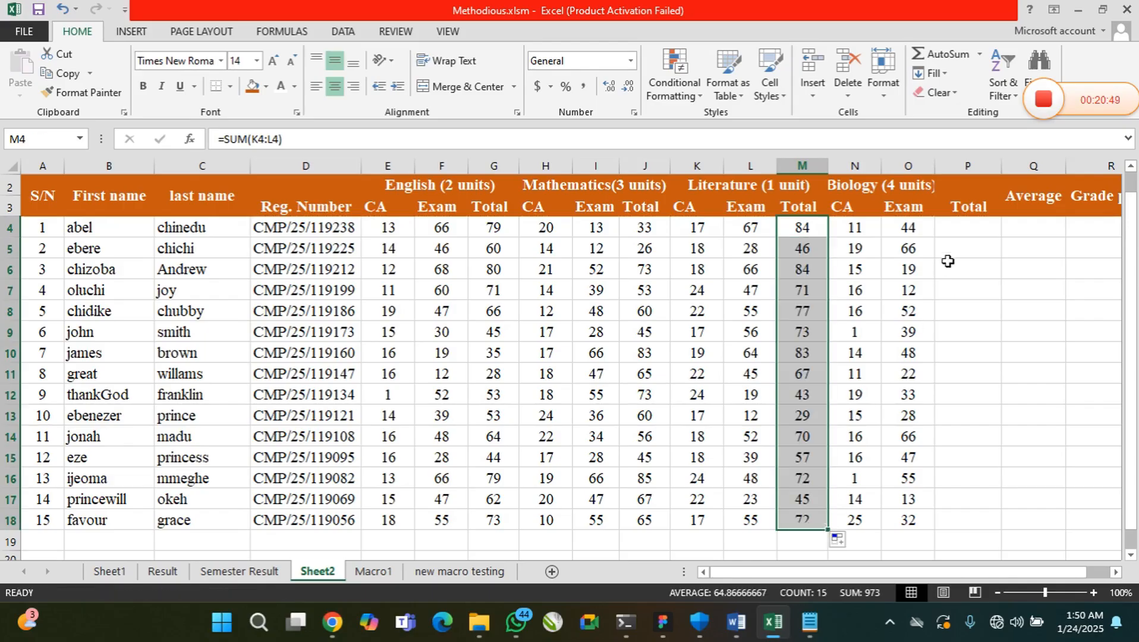
# Total the Biology scores with =SUM(N4:O4) in P4 and fill the formula down to P18
pyautogui.click(963, 227)
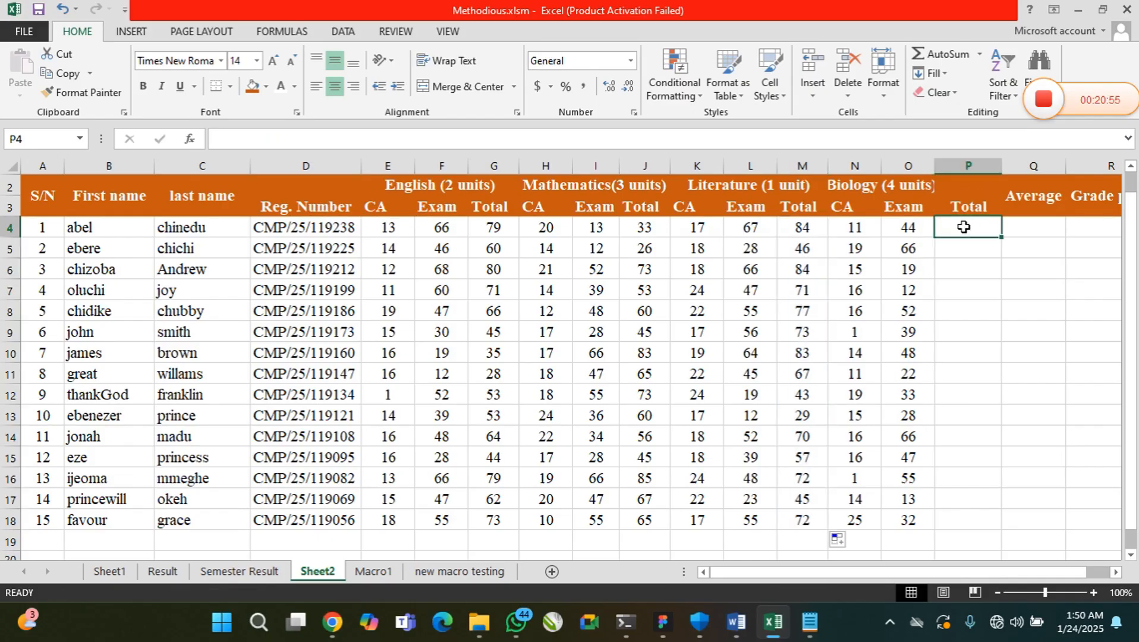
pyautogui.write('=SUM')
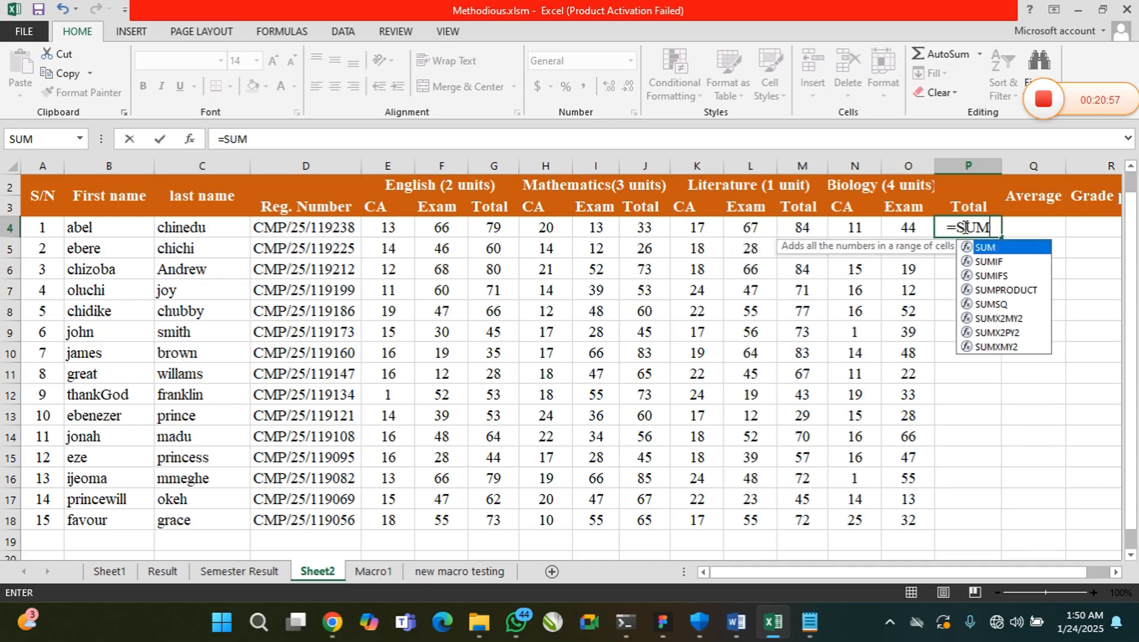
pyautogui.write('(')
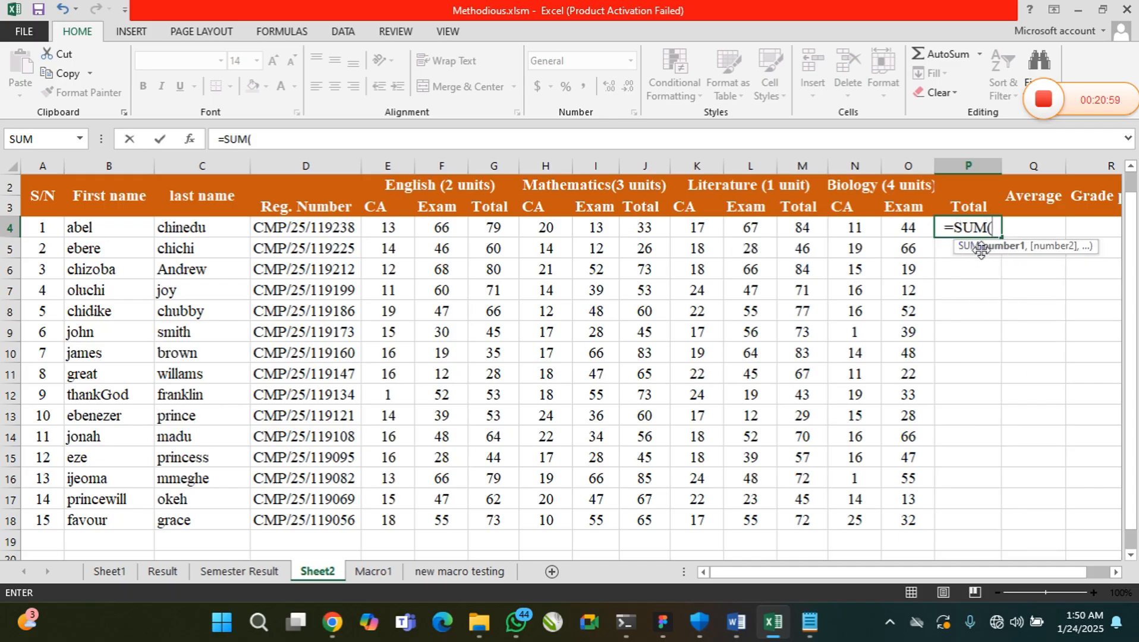
pyautogui.moveTo(857, 230); pyautogui.dragTo(894, 235)
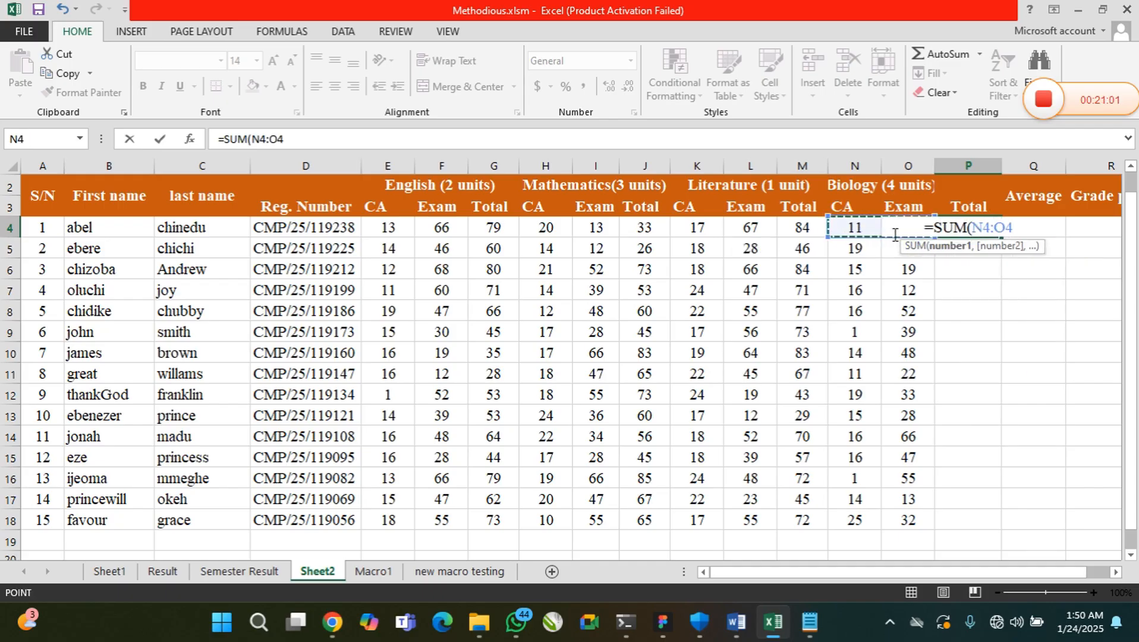
pyautogui.write(')')
pyautogui.press('Return')
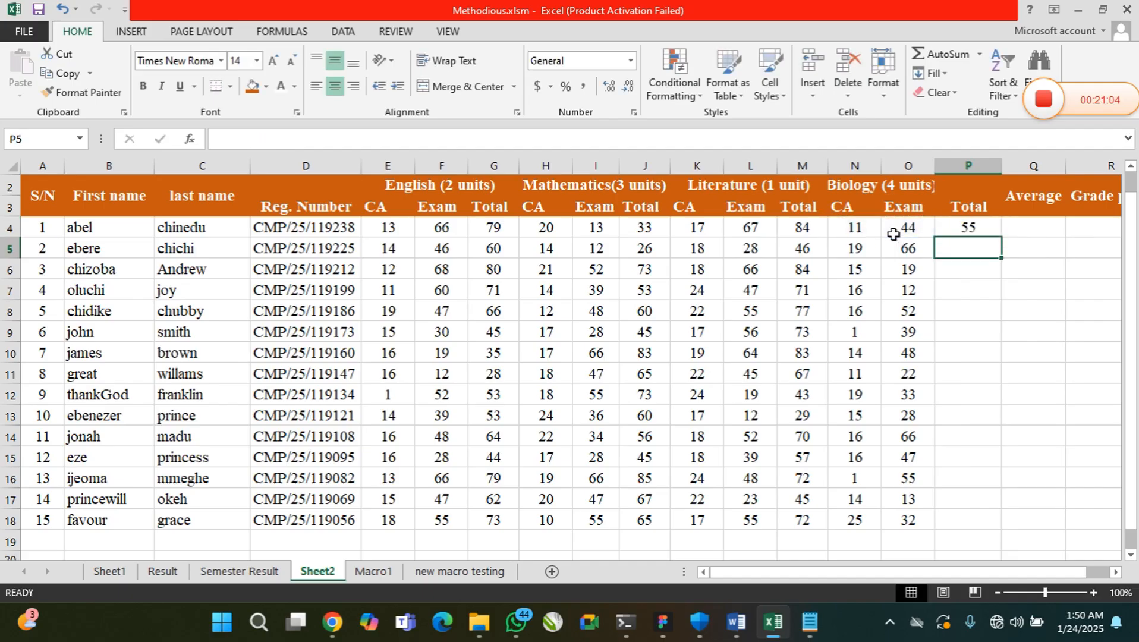
pyautogui.click(979, 233)
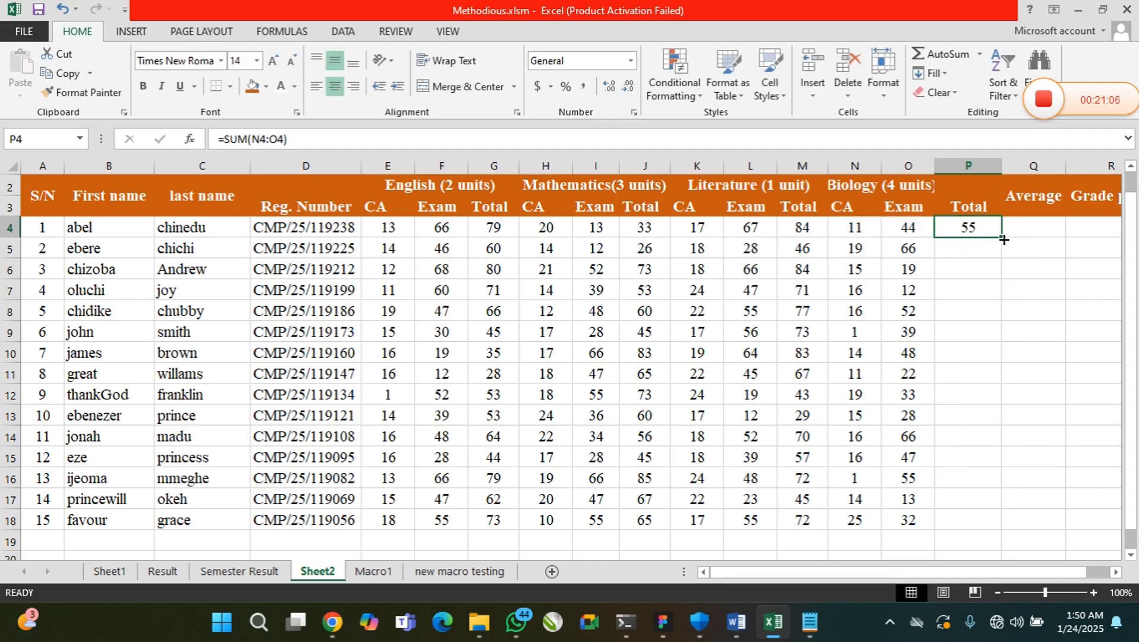
pyautogui.moveTo(1003, 239); pyautogui.dragTo(1004, 532)
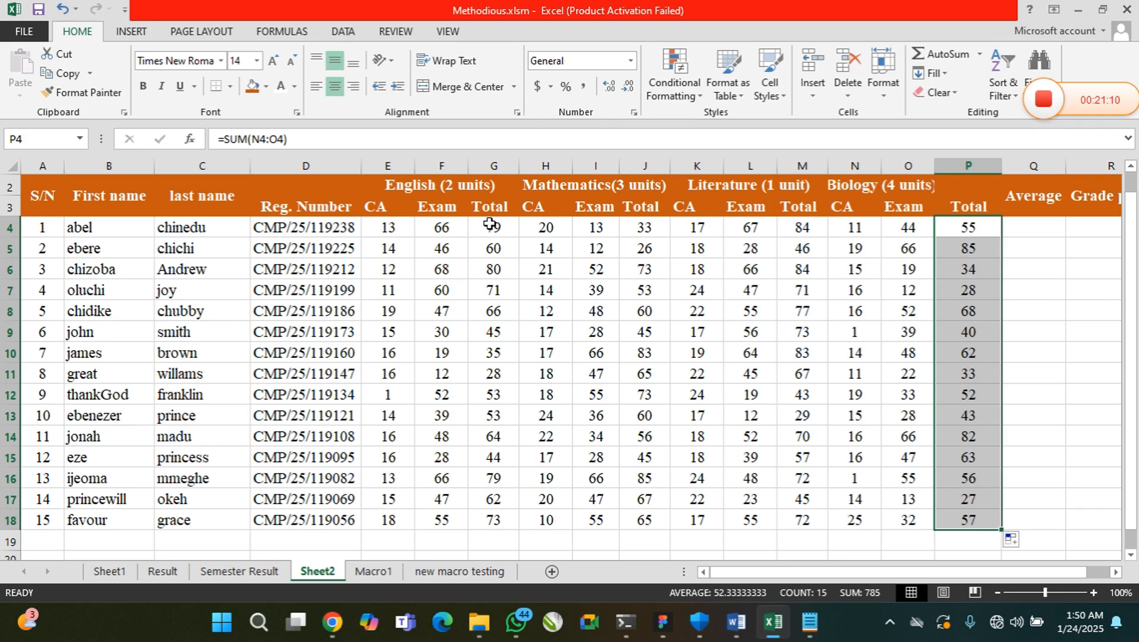
# Format the English totals G4:G18 and Mathematics totals J4:J18 with orange fill and white font
pyautogui.moveTo(489, 223); pyautogui.dragTo(500, 521)
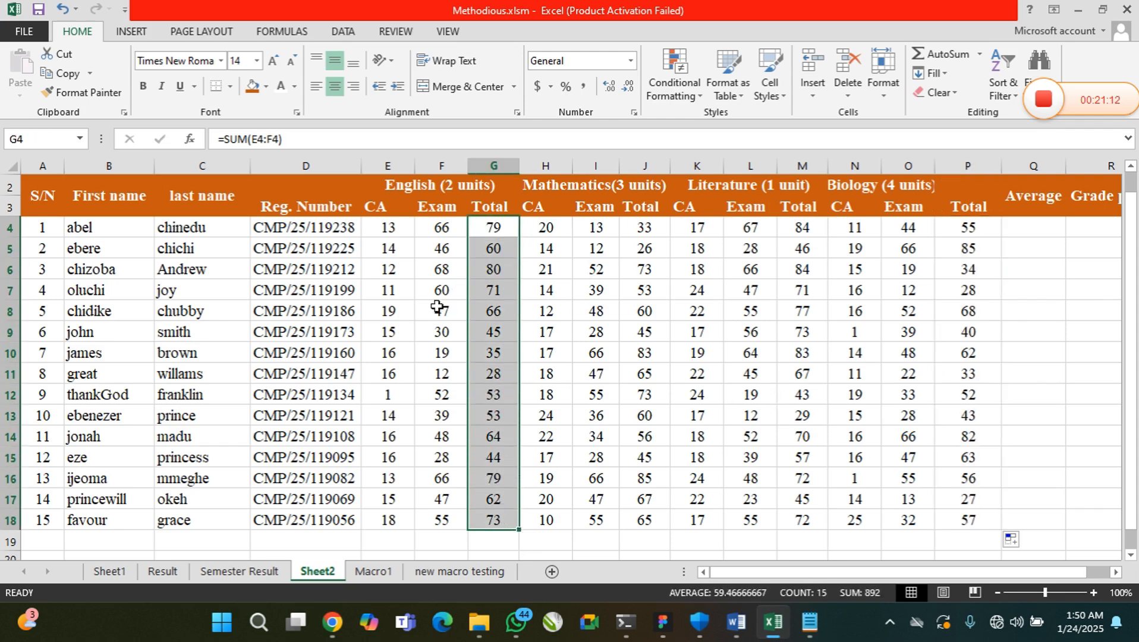
pyautogui.click(253, 86)
pyautogui.click(281, 87)
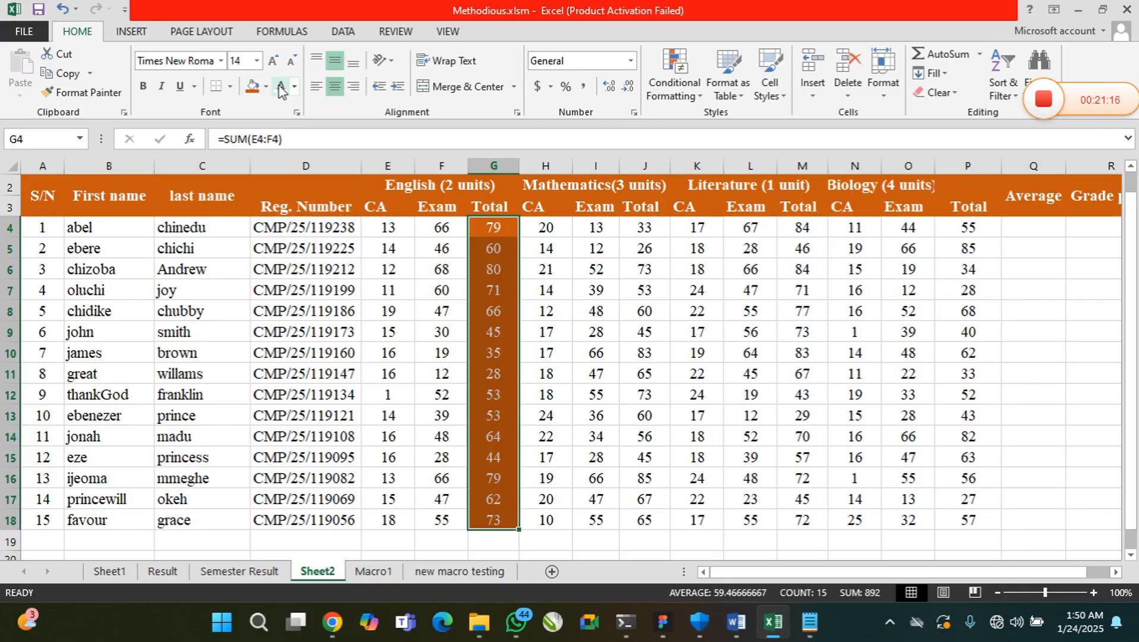
pyautogui.moveTo(644, 228); pyautogui.dragTo(644, 524)
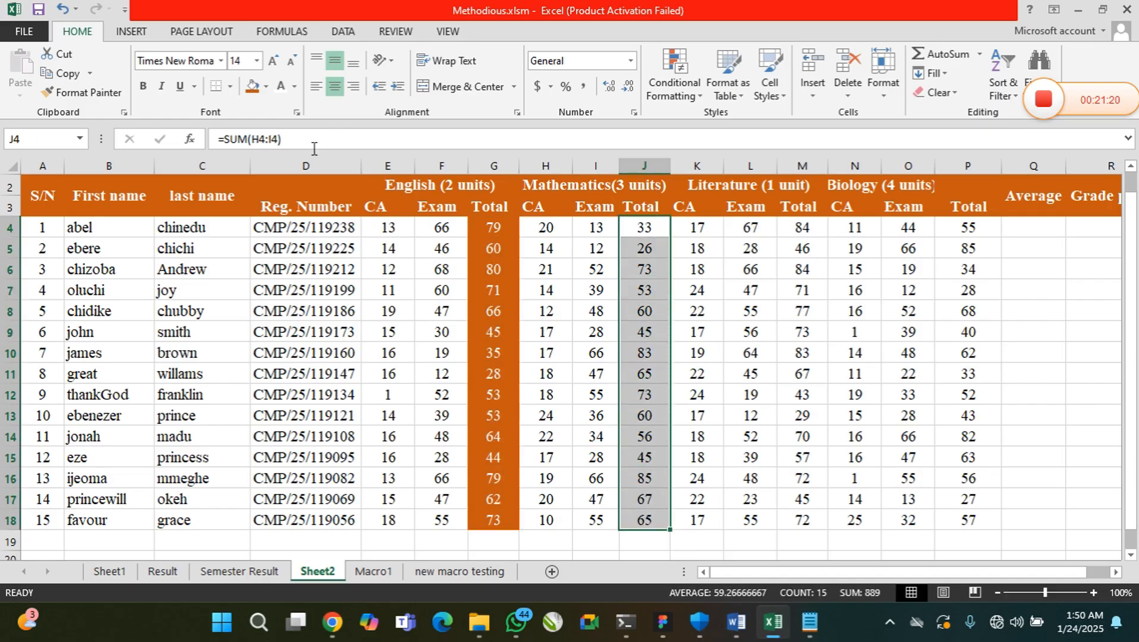
pyautogui.click(252, 87)
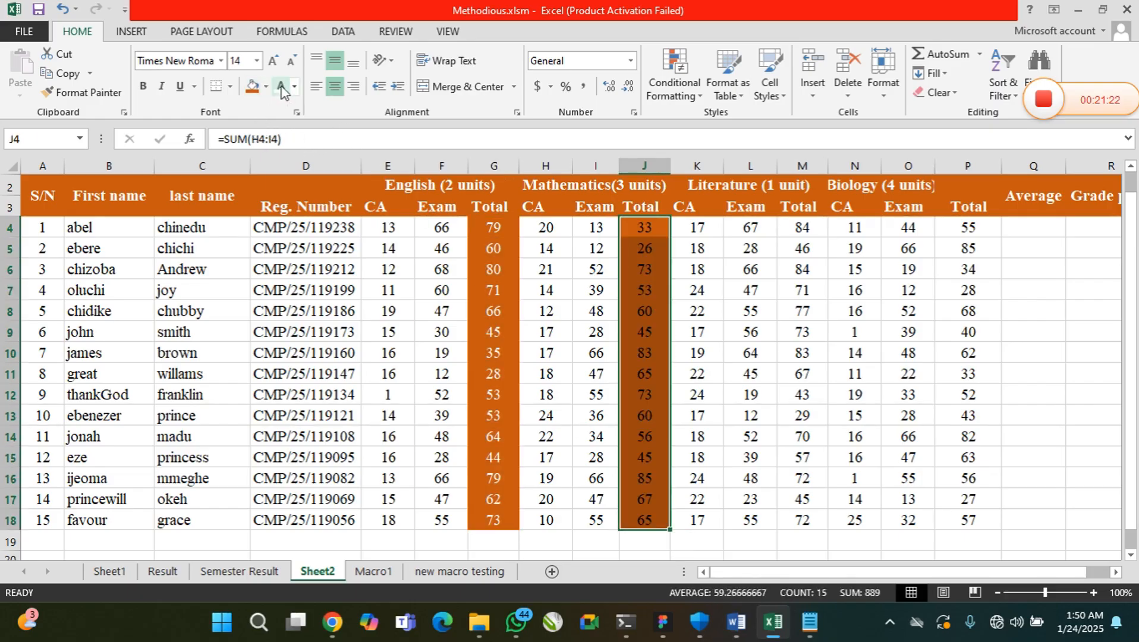
pyautogui.click(281, 87)
# Apply the same orange fill and white font to the Literature totals M4:M18 and Biology totals P4:P18
pyautogui.moveTo(802, 229); pyautogui.dragTo(802, 522)
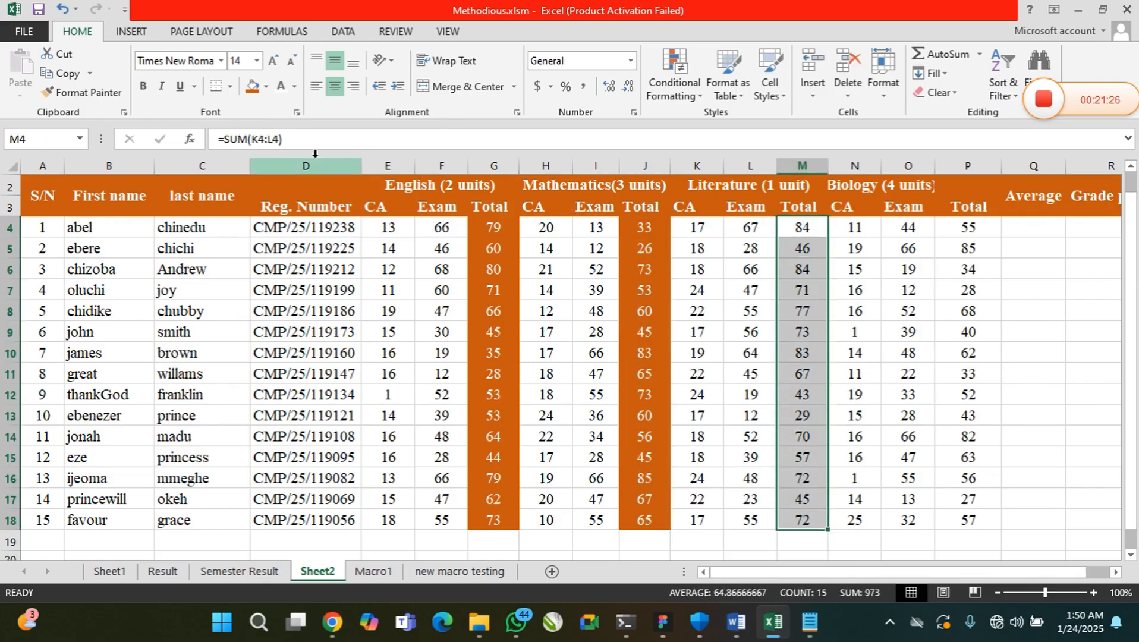
pyautogui.click(252, 86)
pyautogui.click(281, 87)
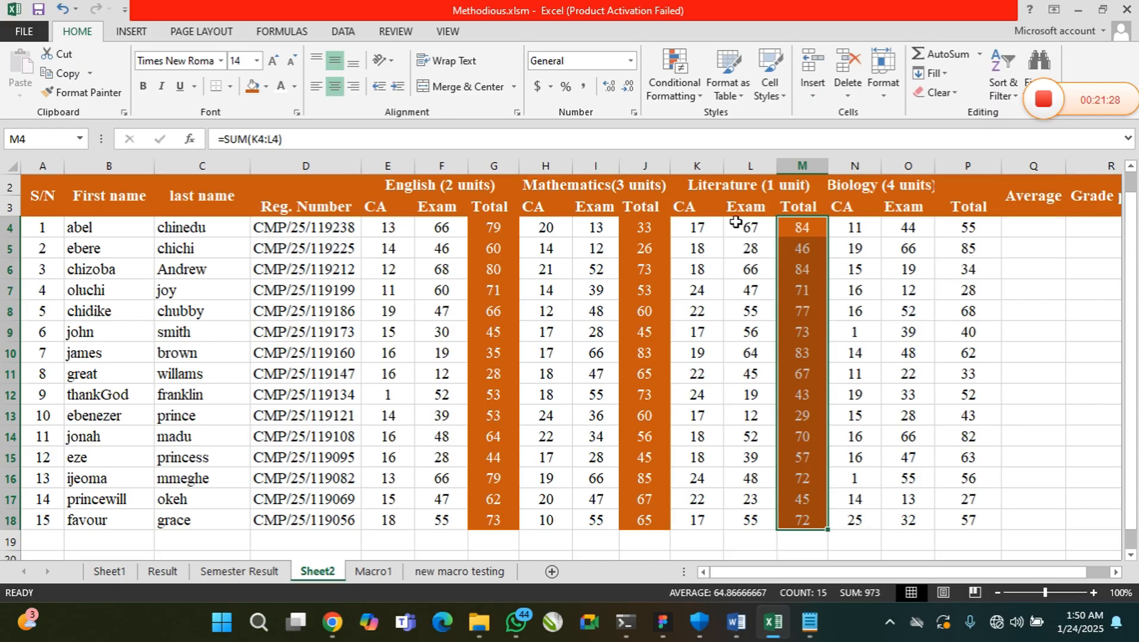
pyautogui.moveTo(966, 228); pyautogui.dragTo(967, 522)
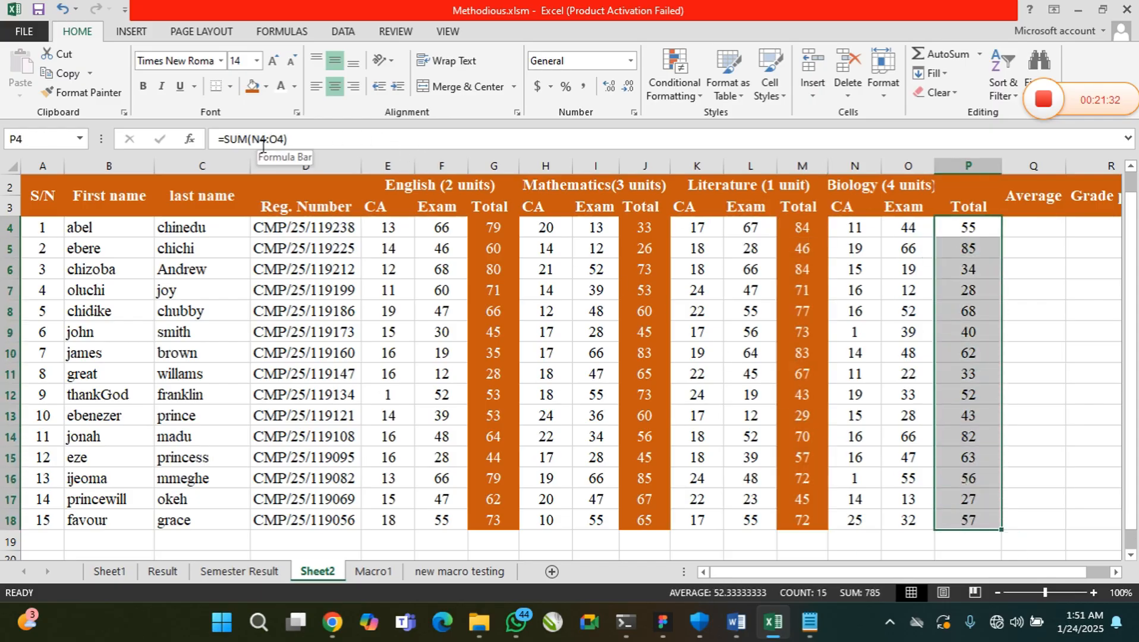
pyautogui.click(253, 89)
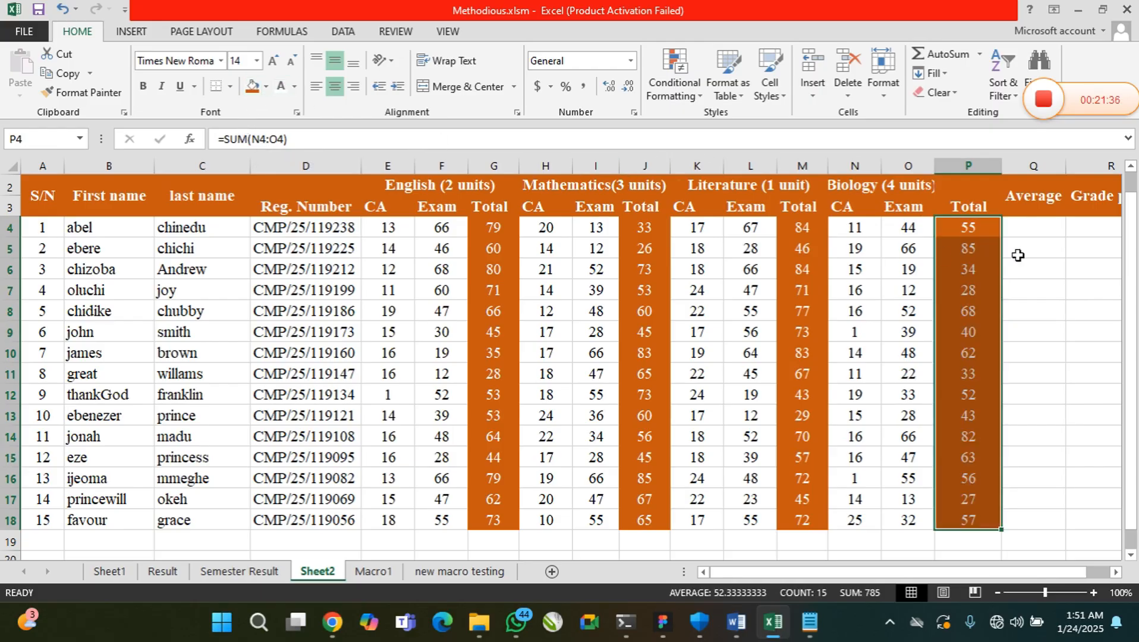
# Review the first student's four subject totals in G4, J4, M4 and P4 as the inputs for the average
pyautogui.click(1054, 232)
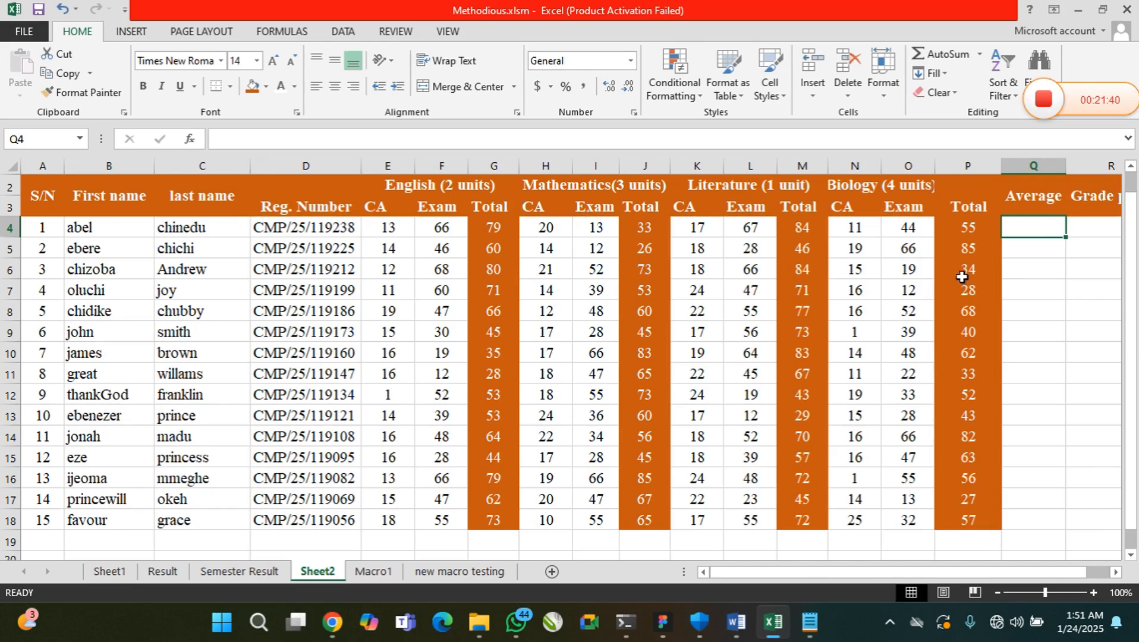
pyautogui.click(492, 228)
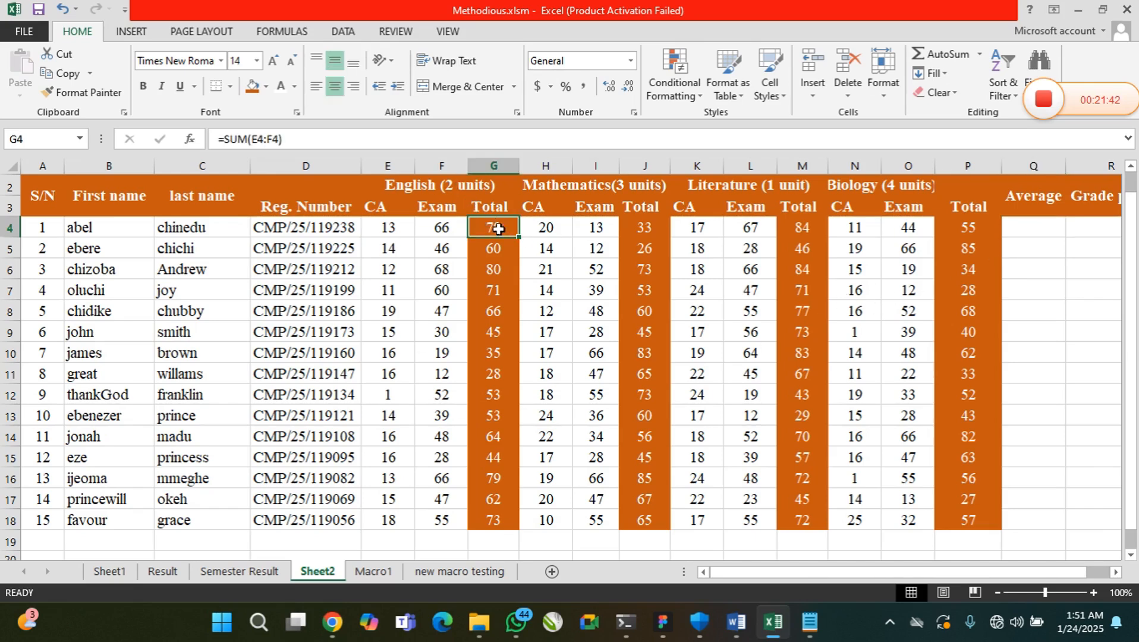
pyautogui.click(635, 225)
pyautogui.click(786, 228)
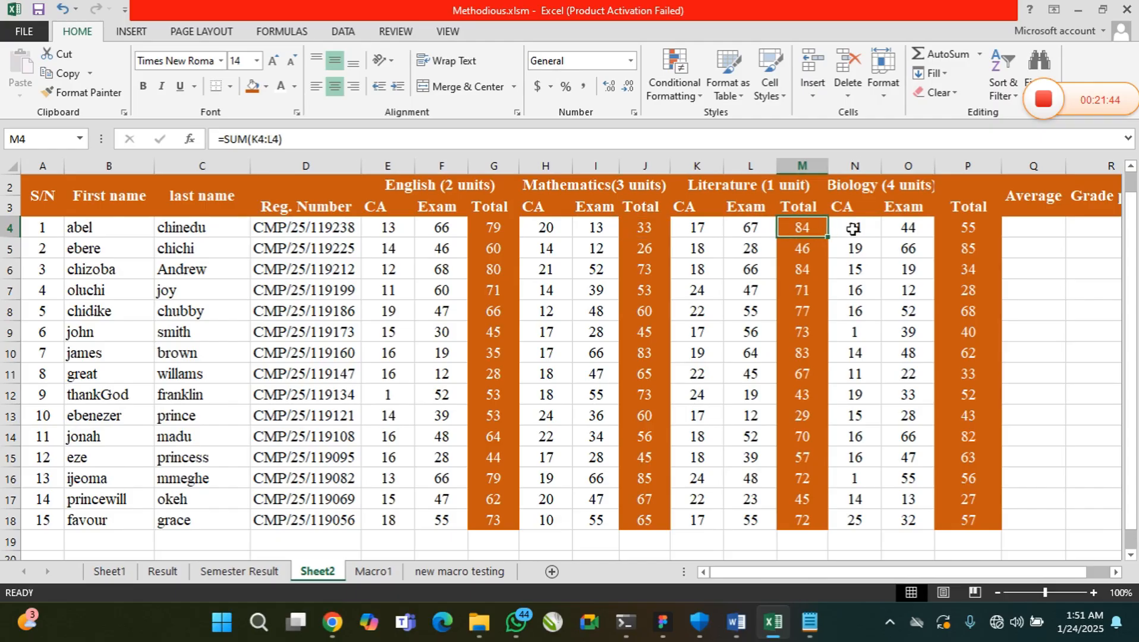
pyautogui.click(952, 229)
pyautogui.click(113, 232)
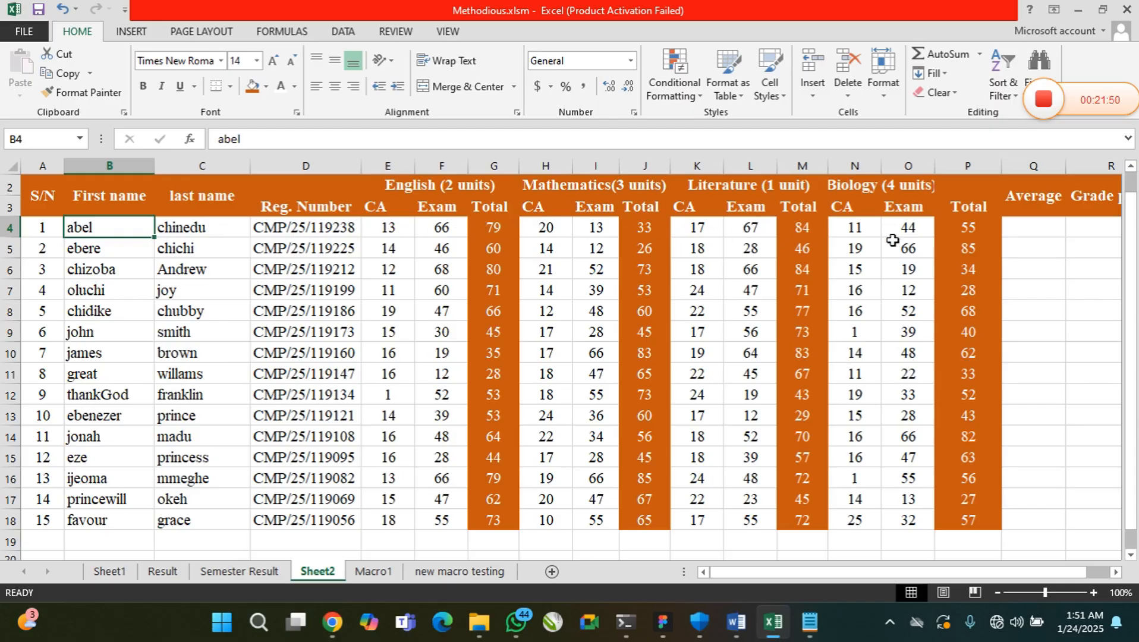
pyautogui.click(489, 226)
pyautogui.click(641, 230)
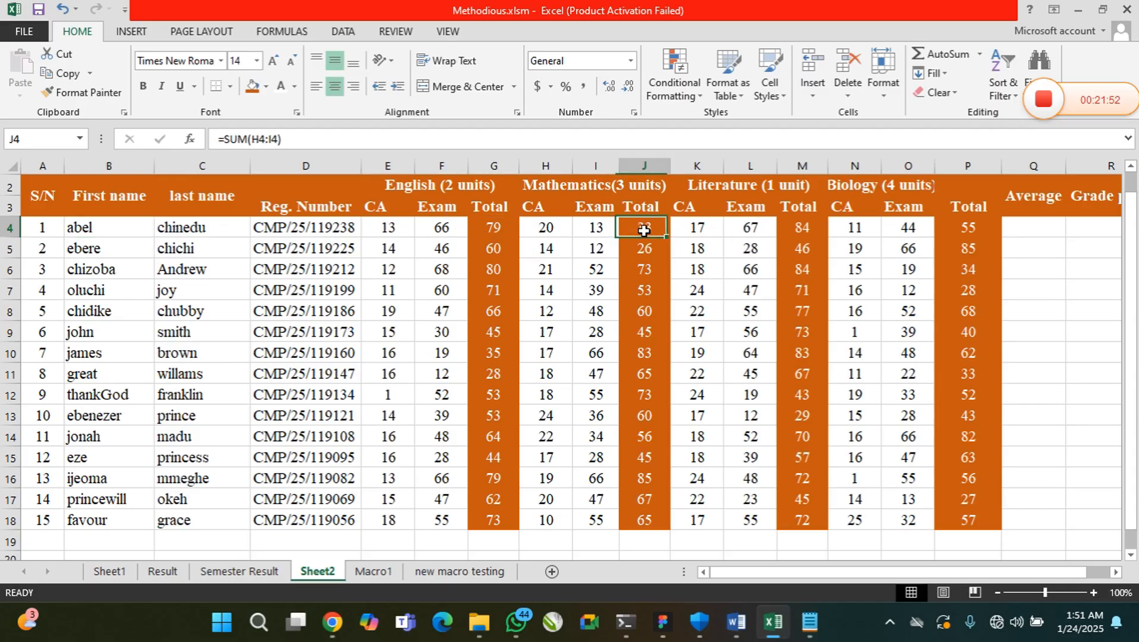
pyautogui.click(798, 229)
pyautogui.click(944, 227)
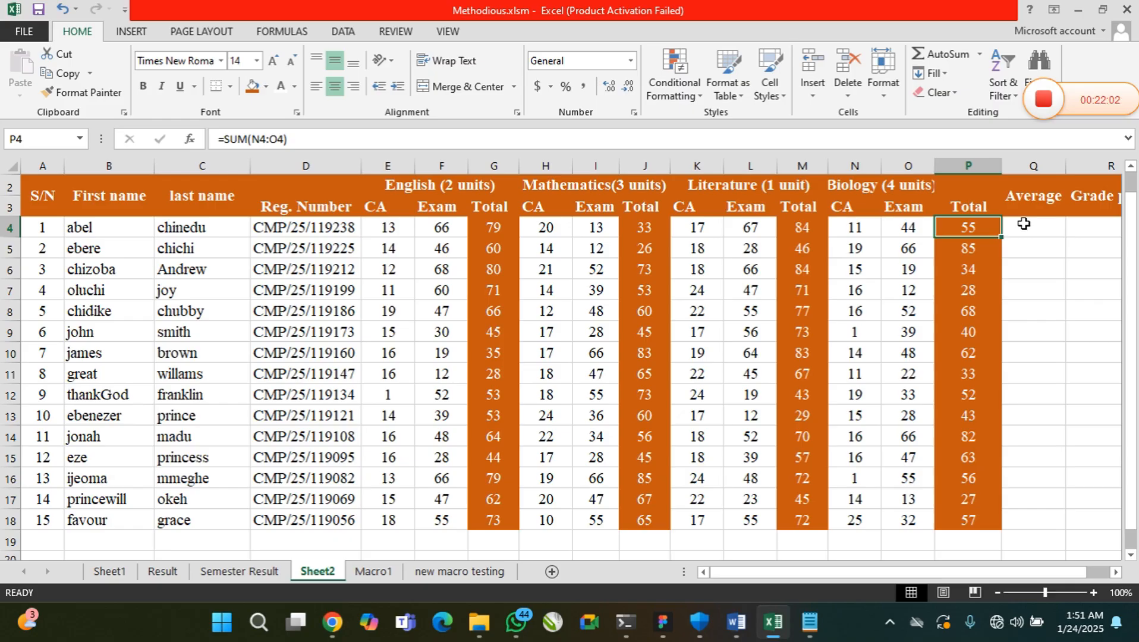
# Open Insert Function for Q4 and look through the available function categories
pyautogui.click(189, 141)
pyautogui.moveTo(326, 239); pyautogui.dragTo(466, 223)
pyautogui.click(682, 219)
pyautogui.click(1025, 226)
pyautogui.click(189, 139)
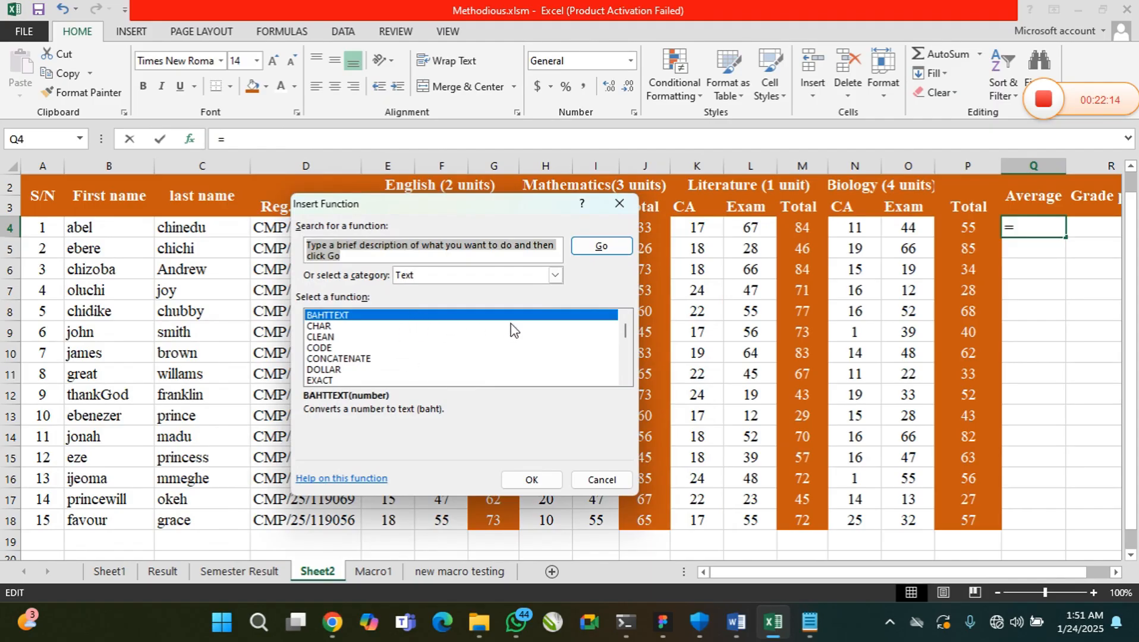
pyautogui.click(555, 275)
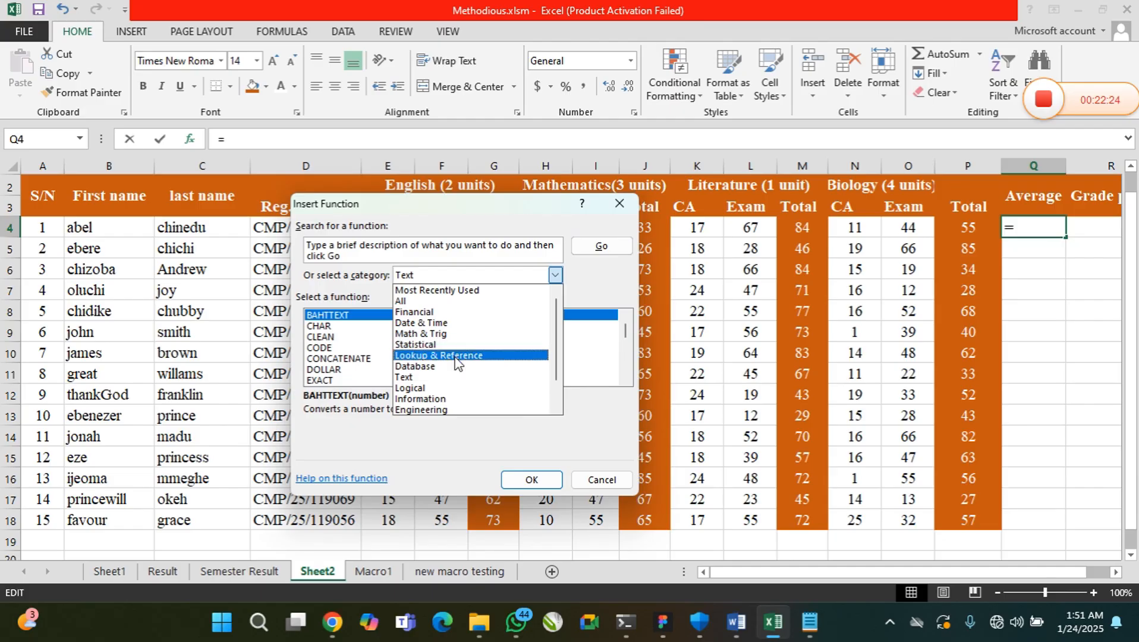
pyautogui.scroll(-1, 462, 387)
pyautogui.scroll(-1, 462, 388)
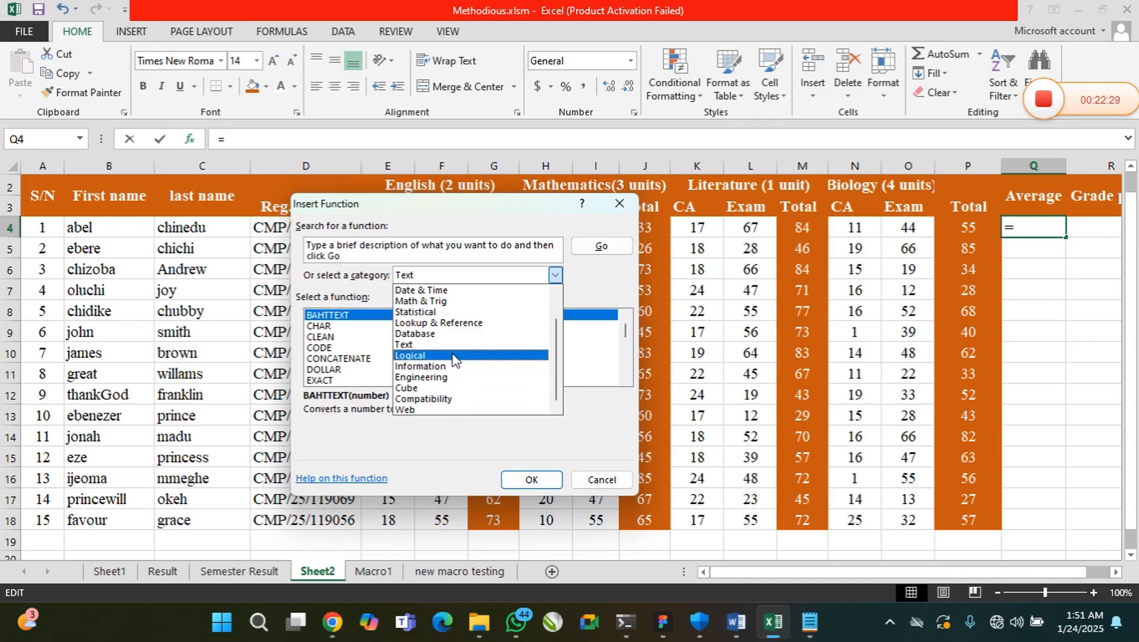
# Examine AVERAGE and the other functions in the Statistical category, and close Insert Function without inserting anything
pyautogui.click(457, 313)
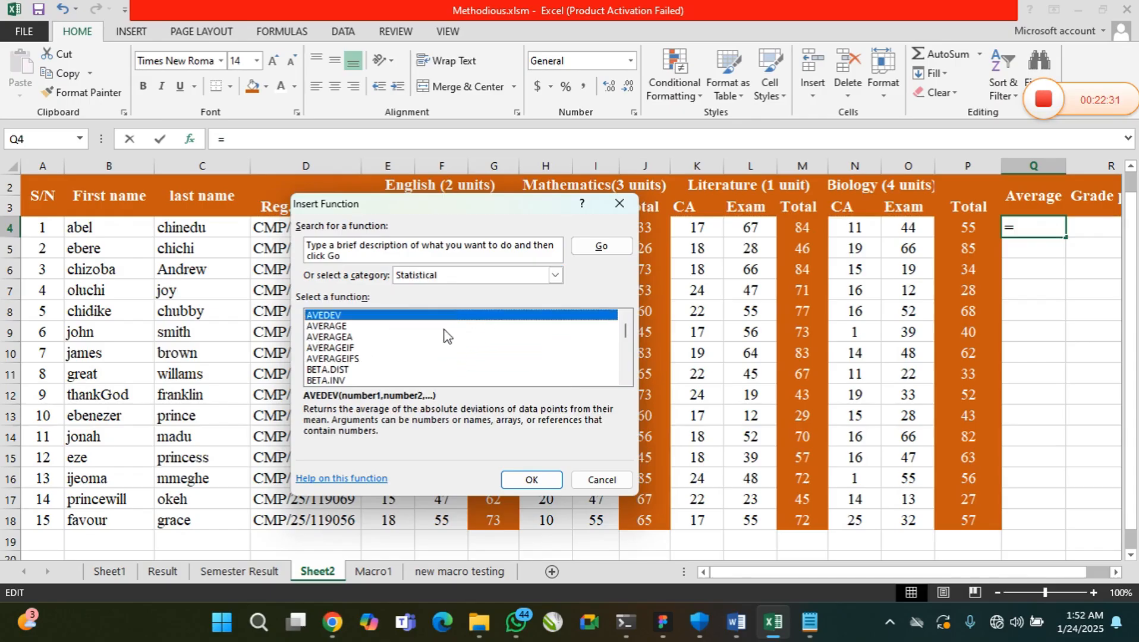
pyautogui.click(328, 326)
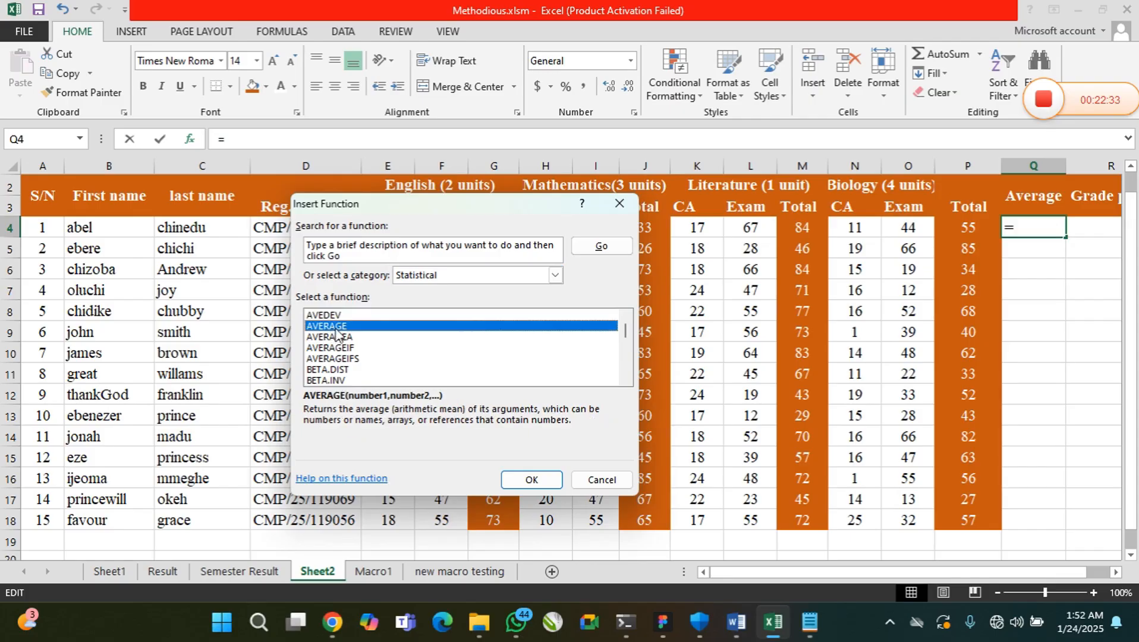
pyautogui.scroll(-2, 384, 364)
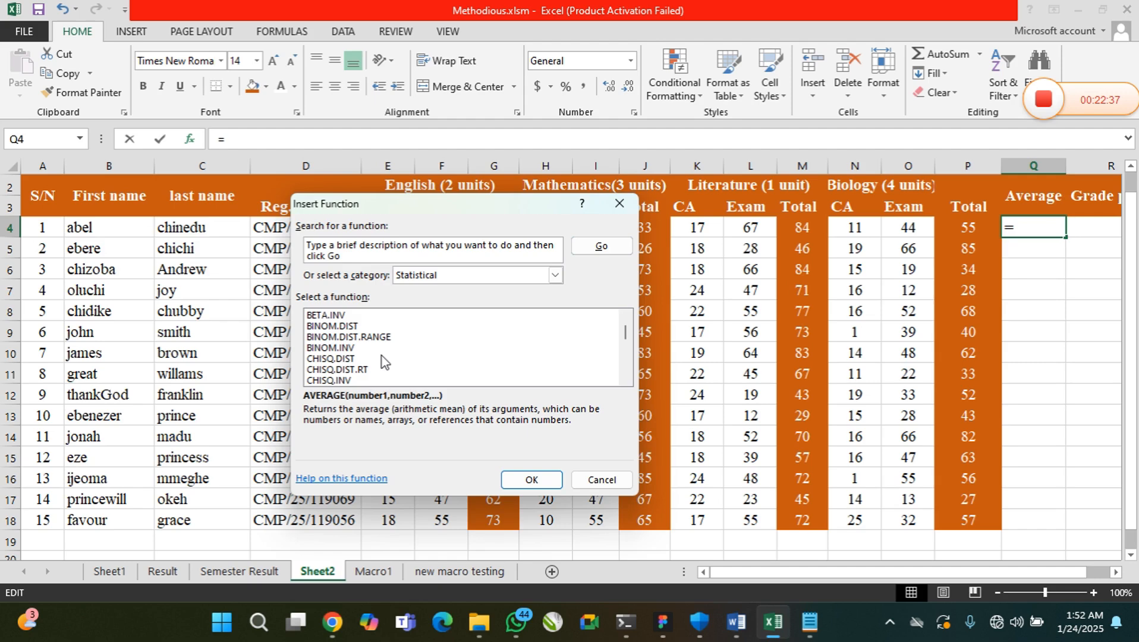
pyautogui.scroll(-6, 382, 355)
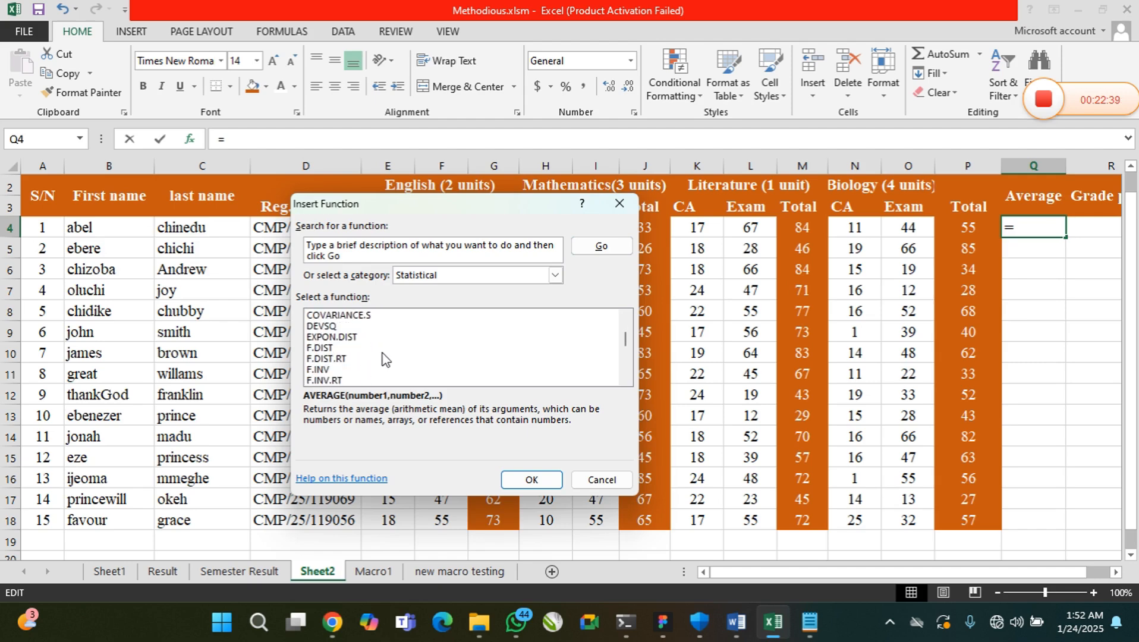
pyautogui.scroll(-7, 383, 357)
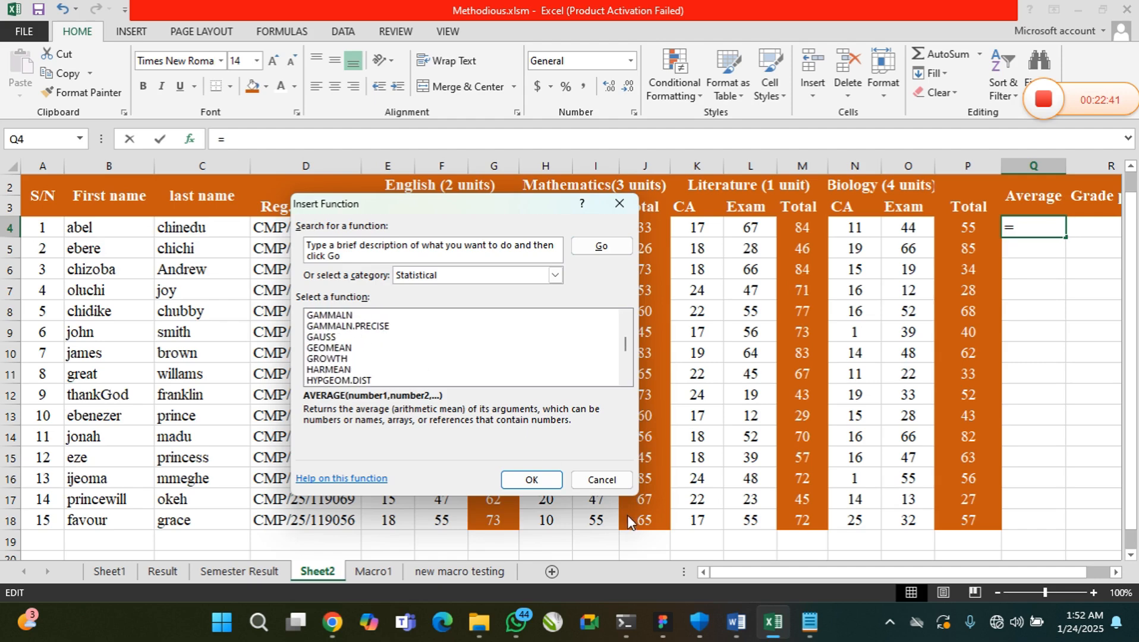
pyautogui.click(602, 480)
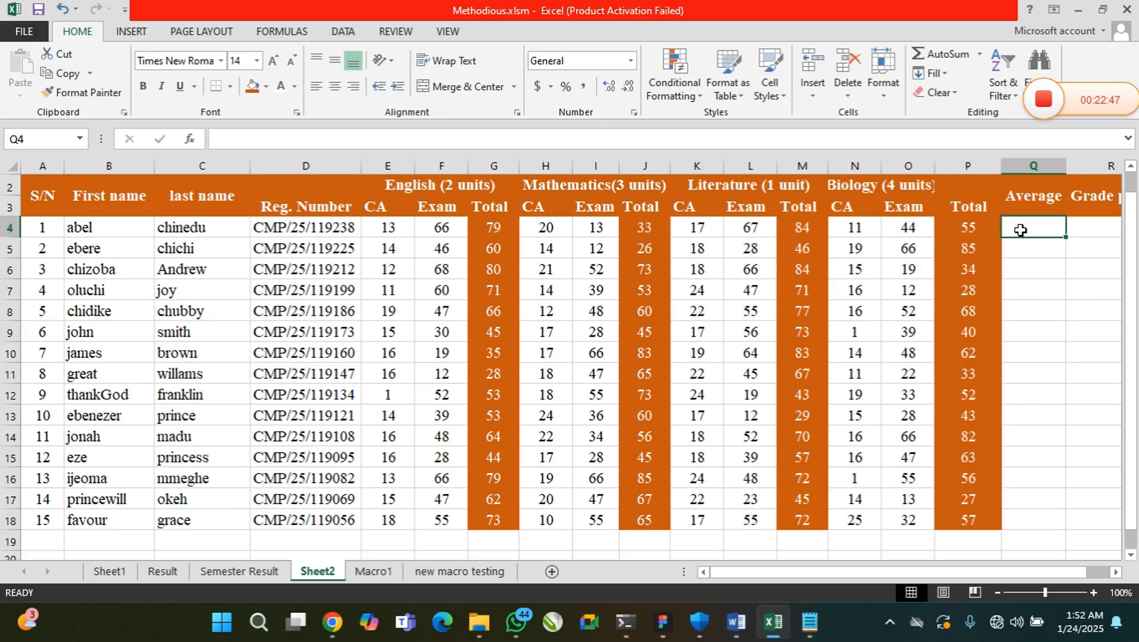
# Enter =AVERAGE(G4,J4,M4,P4) in Q4 to average the first student's four subject totals
pyautogui.write('=')
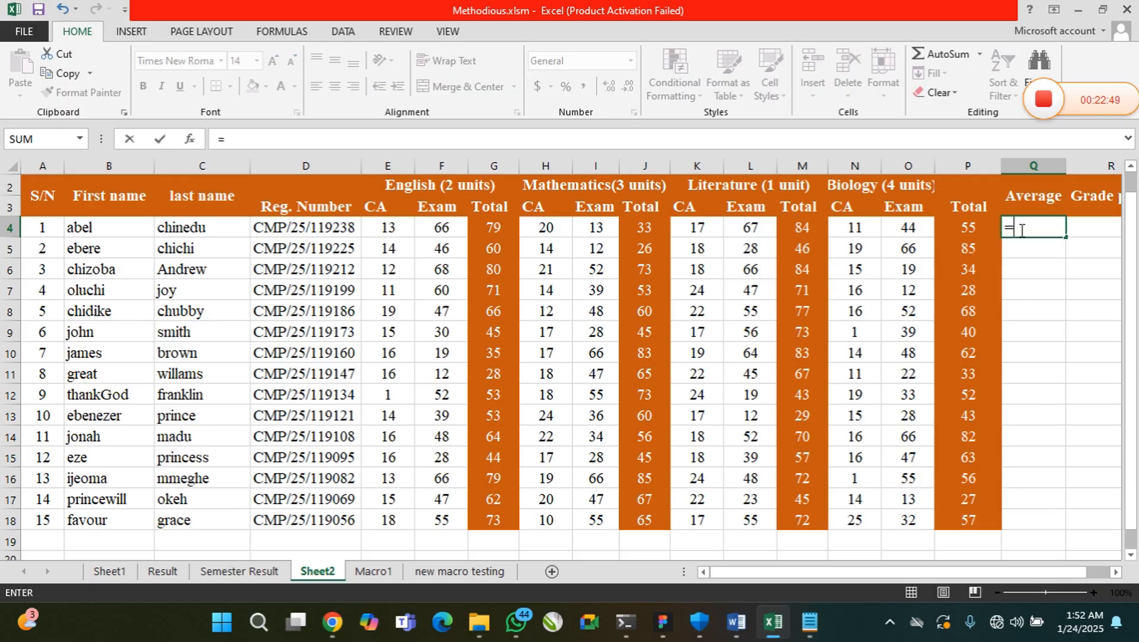
pyautogui.write('AVER')
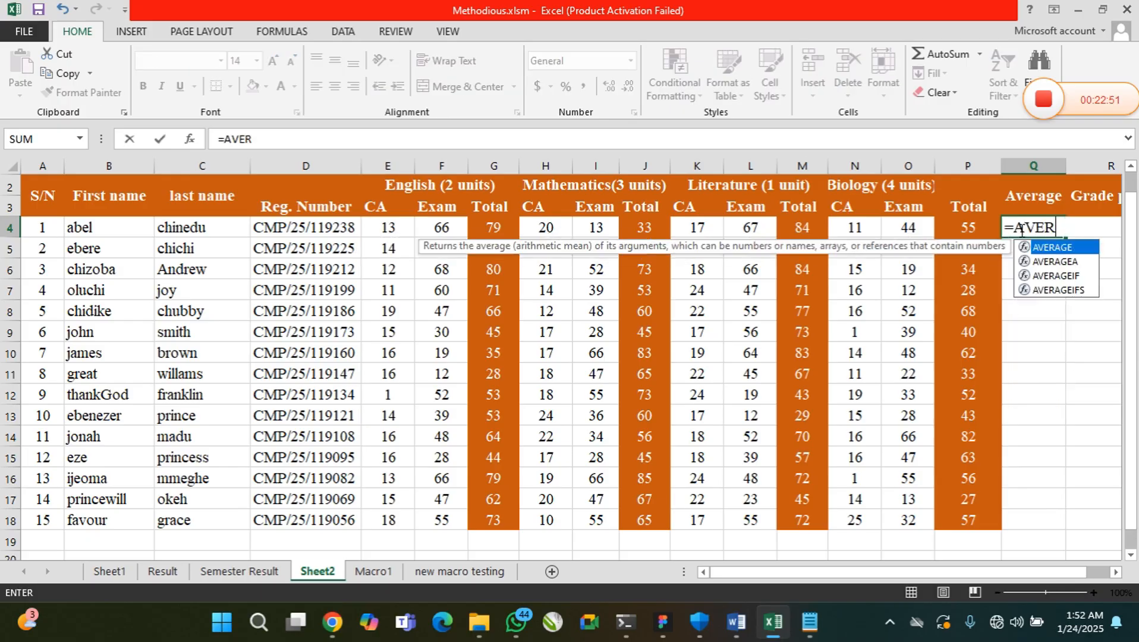
pyautogui.write('AGE(')
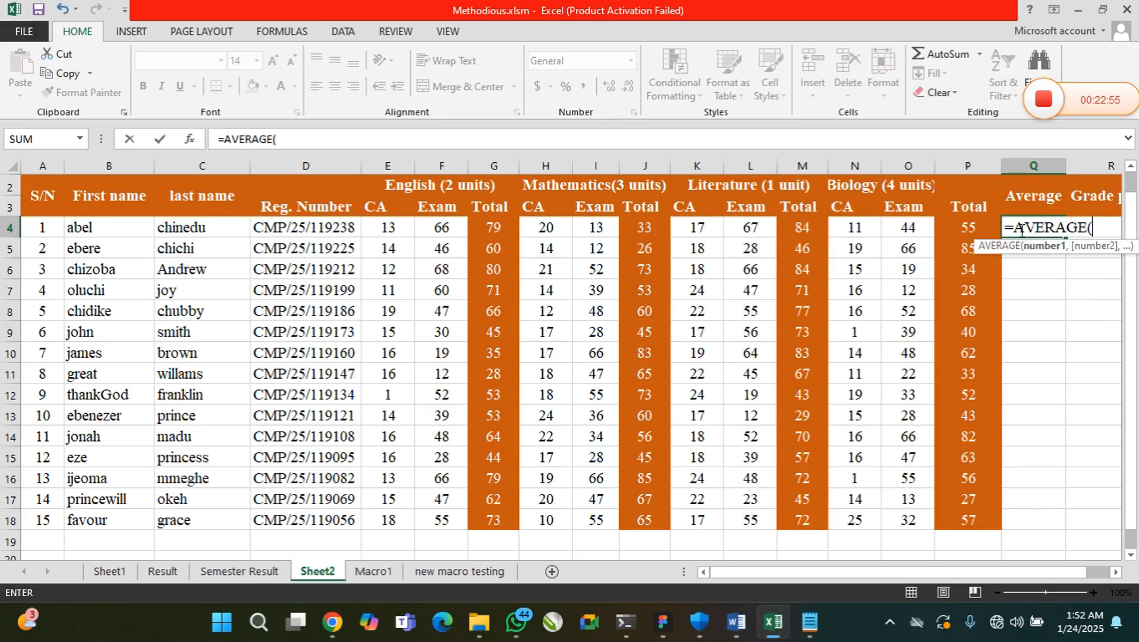
pyautogui.click(493, 227)
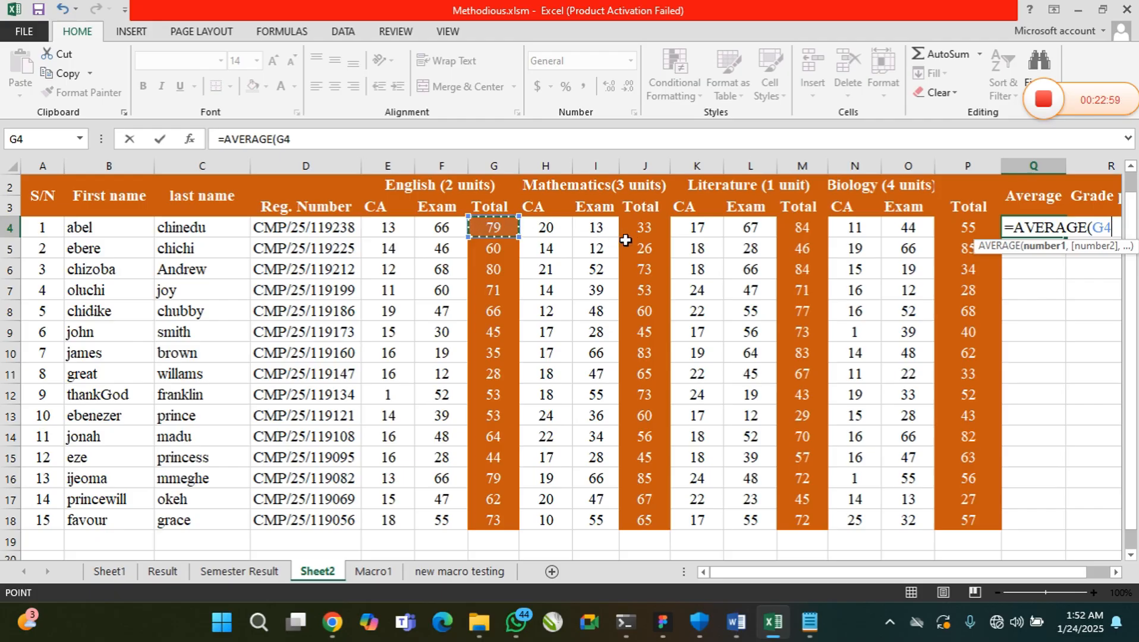
pyautogui.write(',')
pyautogui.click(644, 230)
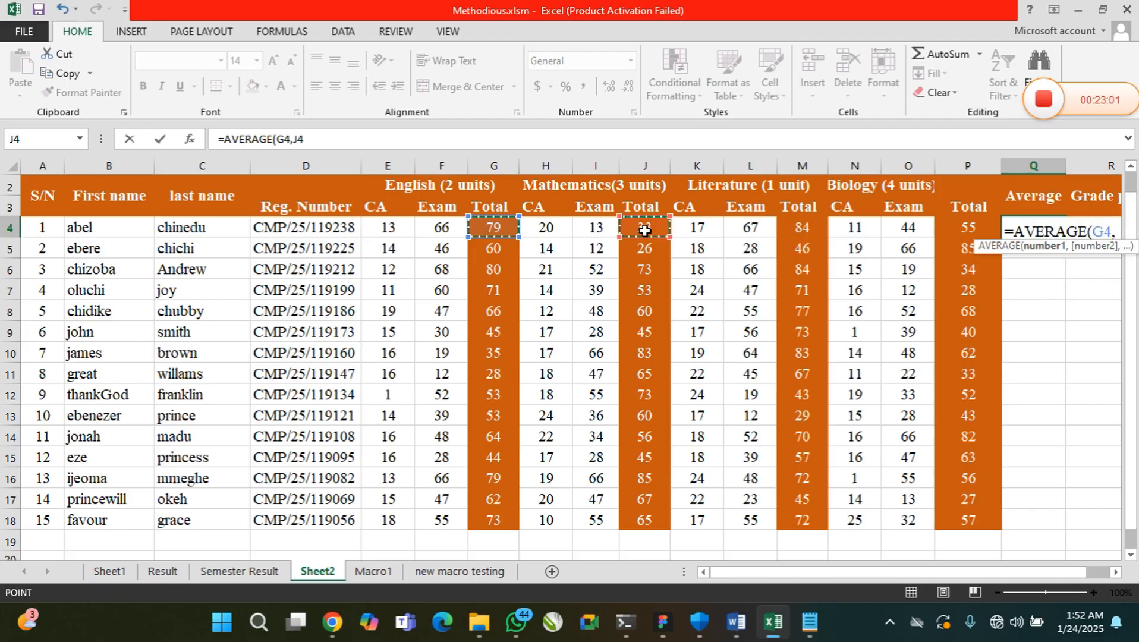
pyautogui.write(',')
pyautogui.click(800, 226)
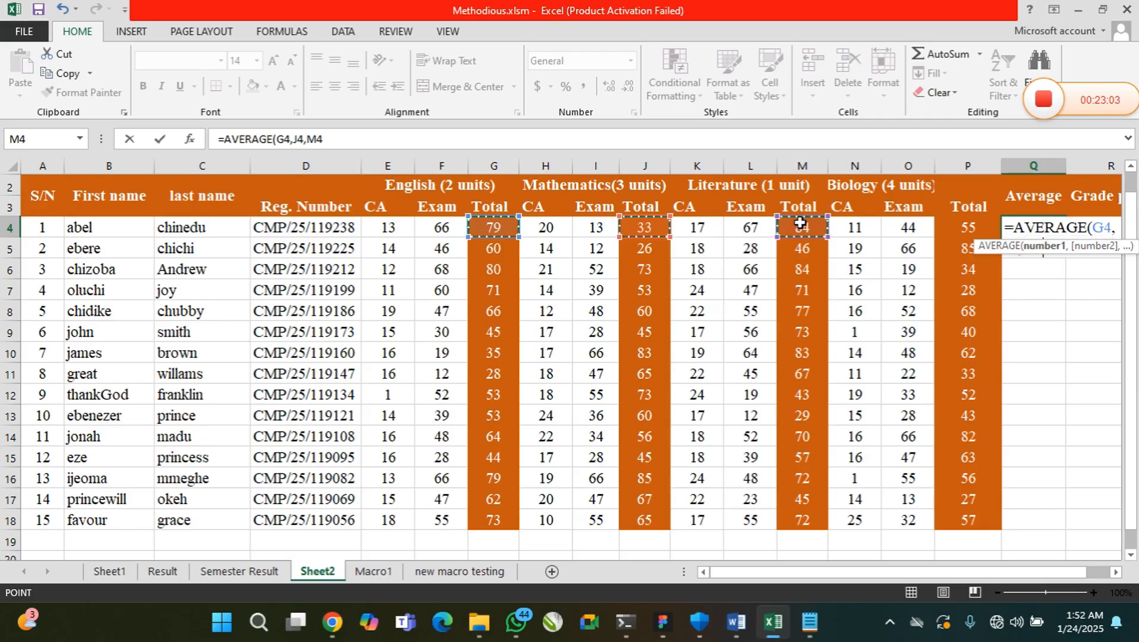
pyautogui.write(',')
pyautogui.click(954, 230)
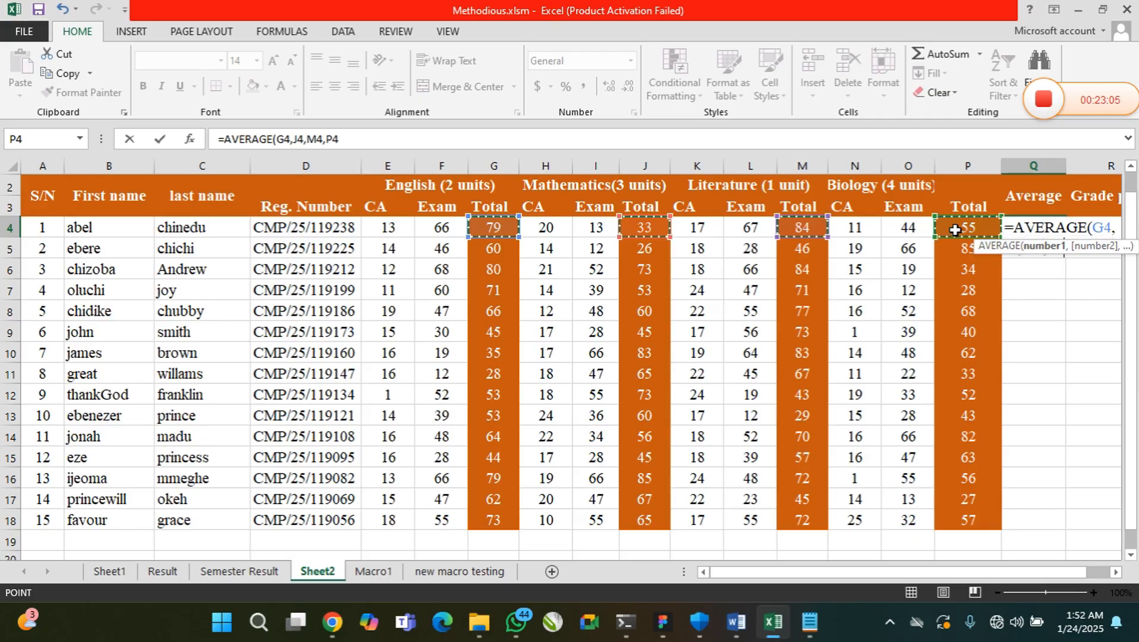
pyautogui.write(')')
pyautogui.press('Return')
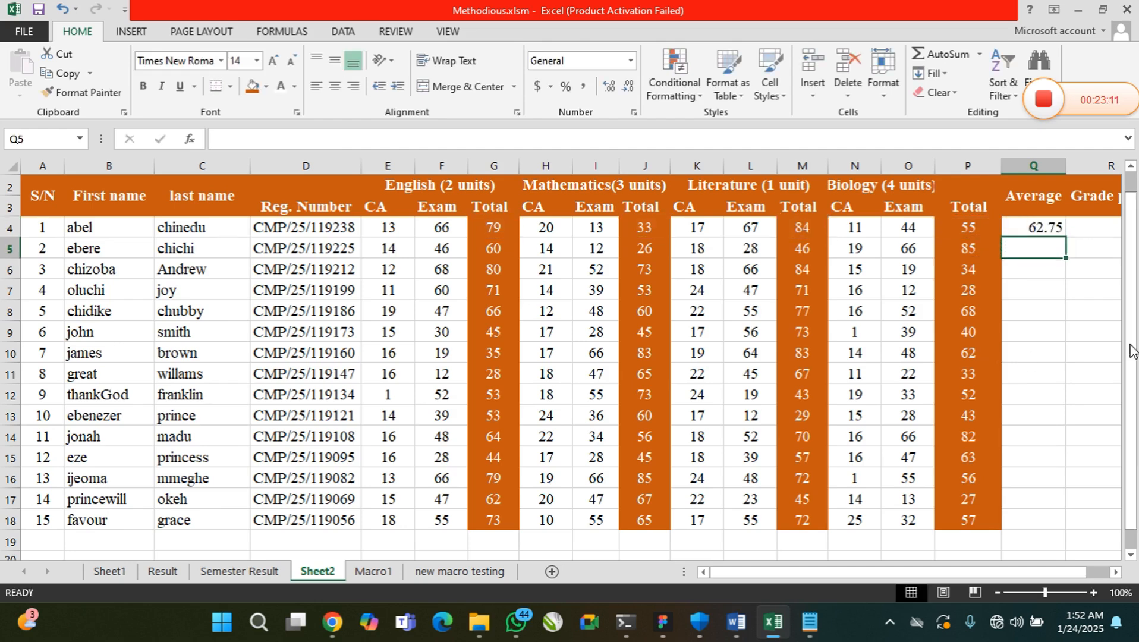
# Inspect the AVERAGE formula in Q4 and the SUM formula behind the Mathematics total in J4 without changing them
pyautogui.click(1045, 233)
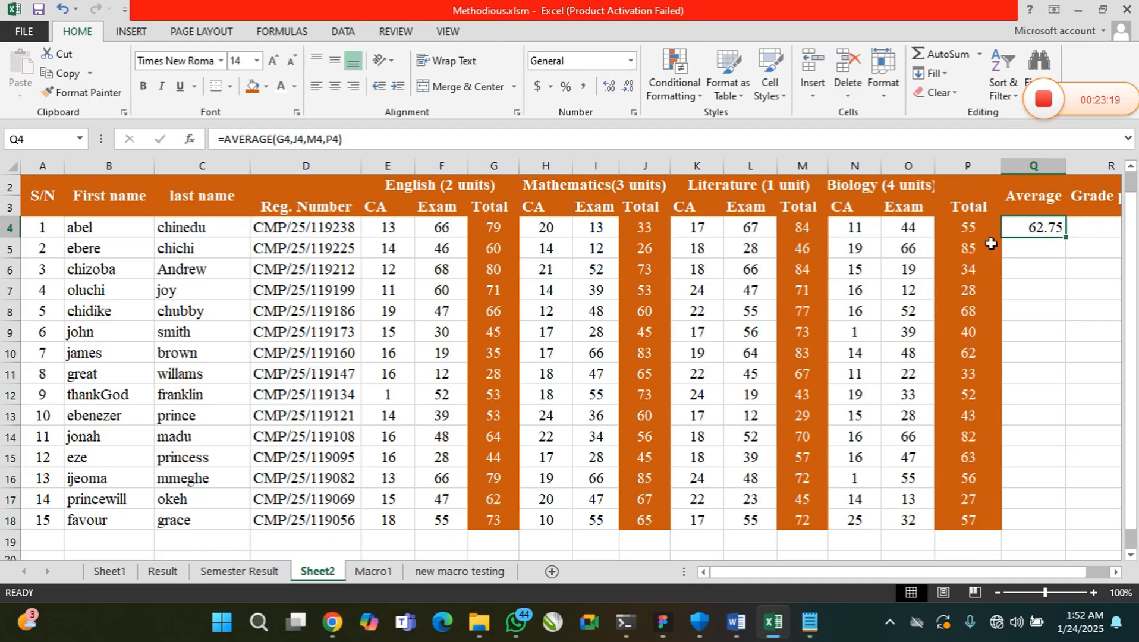
pyautogui.click(642, 231)
pyautogui.doubleClick(642, 232)
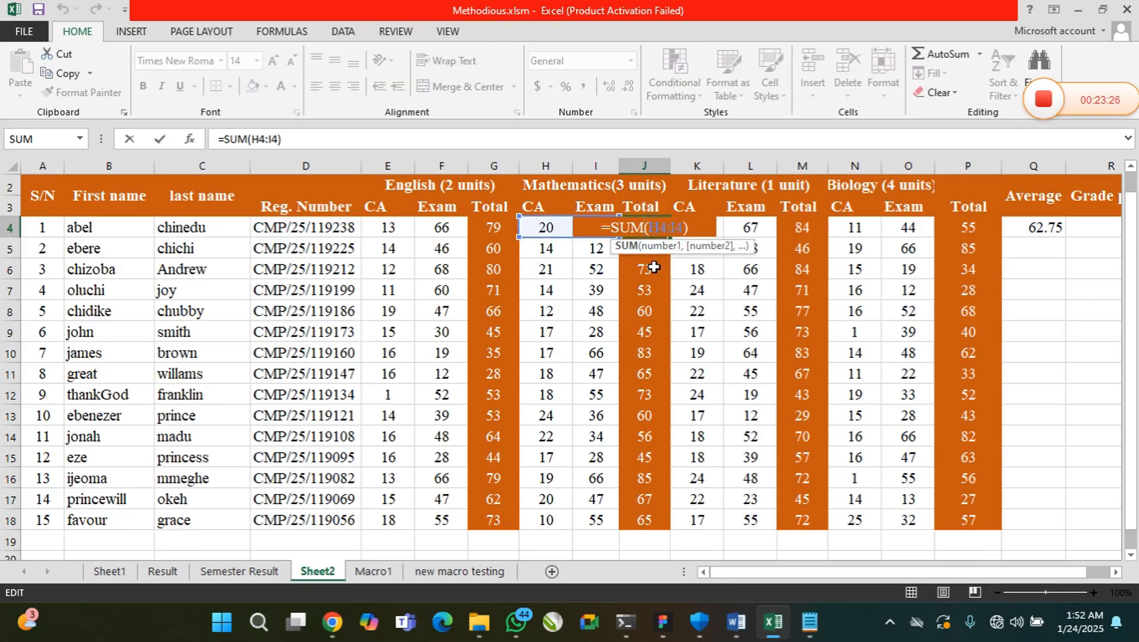
pyautogui.press('Escape')
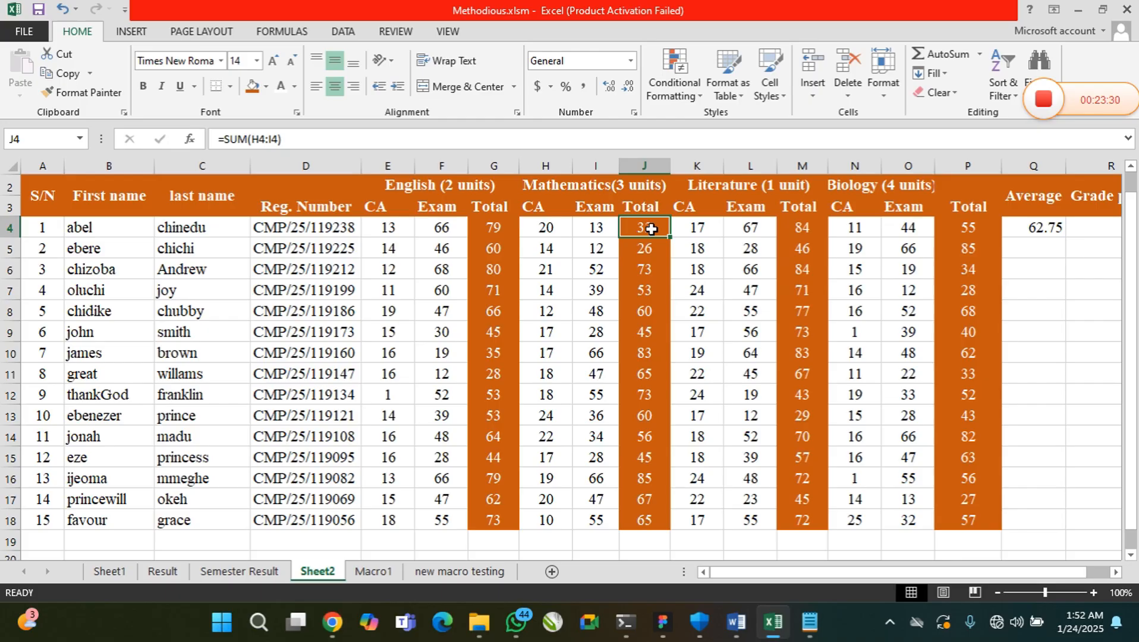
pyautogui.doubleClick(651, 229)
pyautogui.press('Escape')
# Set the first student's Mathematics exam score in I4 to 33 and check the Mathematics total in J4
pyautogui.doubleClick(596, 229)
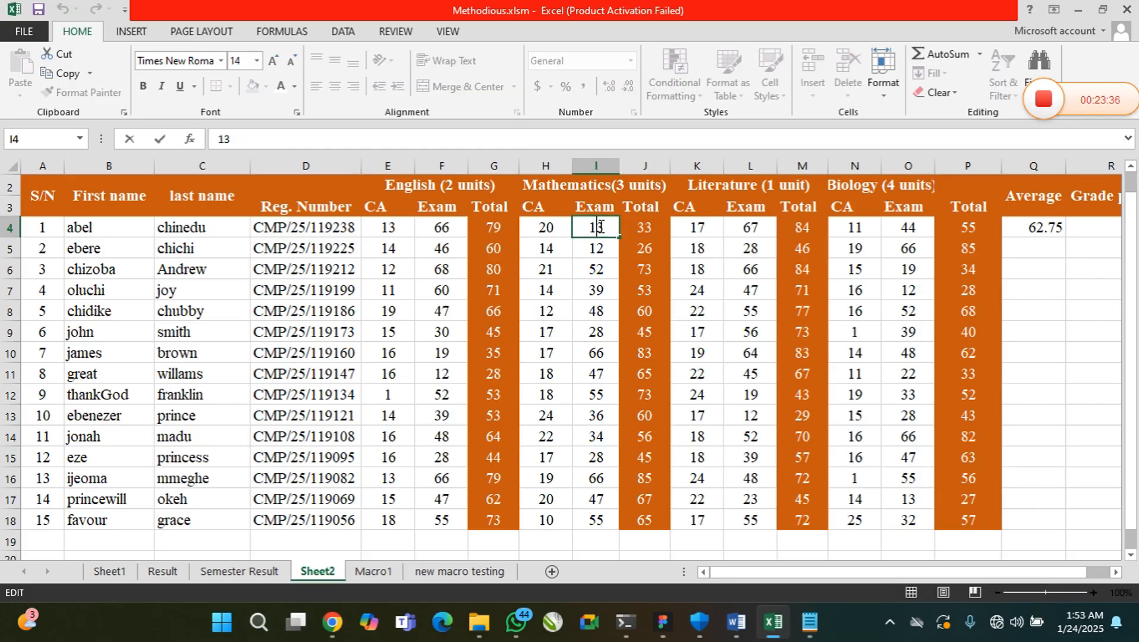
pyautogui.press('BackSpace')
pyautogui.write('3')
pyautogui.press('Return')
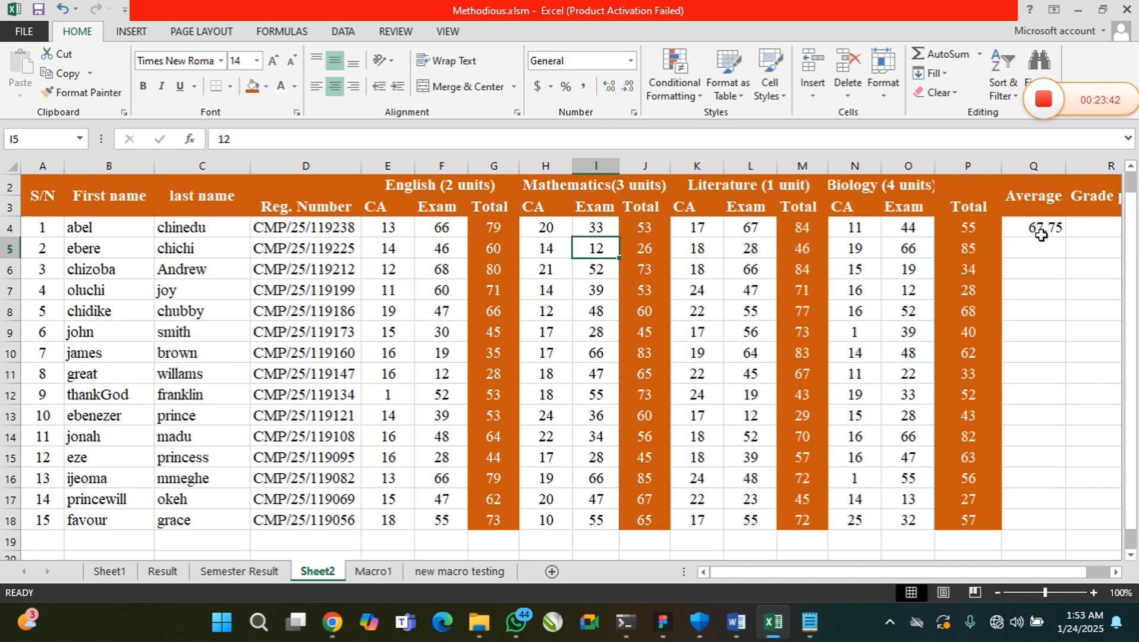
pyautogui.click(654, 229)
# Fill the average formula from Q4 down through Q18 for all students
pyautogui.click(1040, 229)
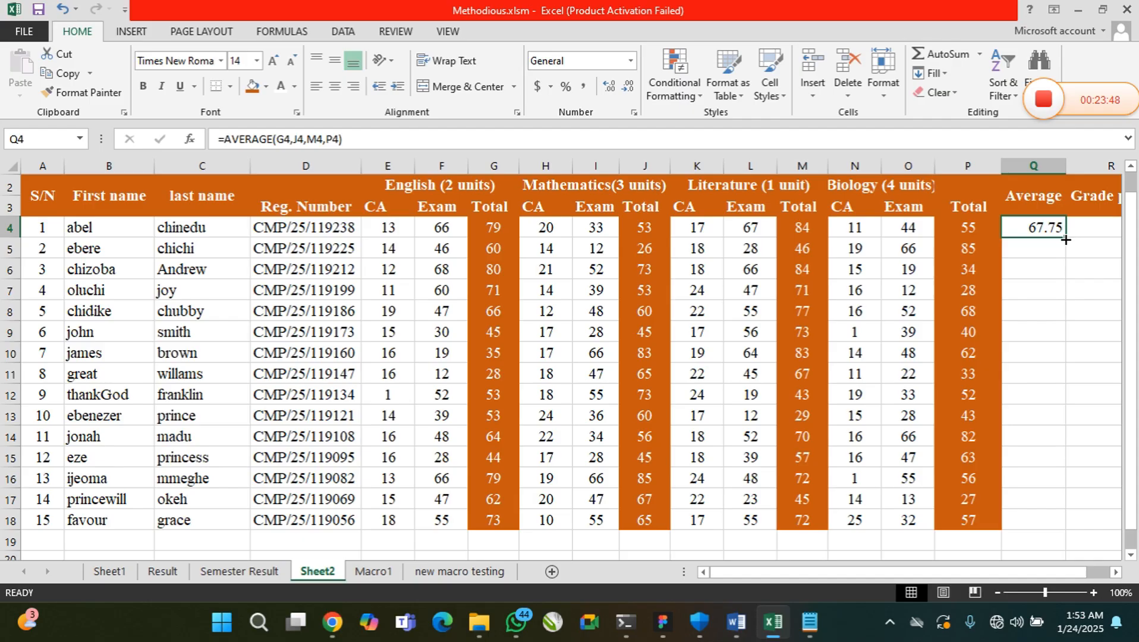
pyautogui.moveTo(1065, 240); pyautogui.dragTo(1064, 528)
pyautogui.click(1050, 498)
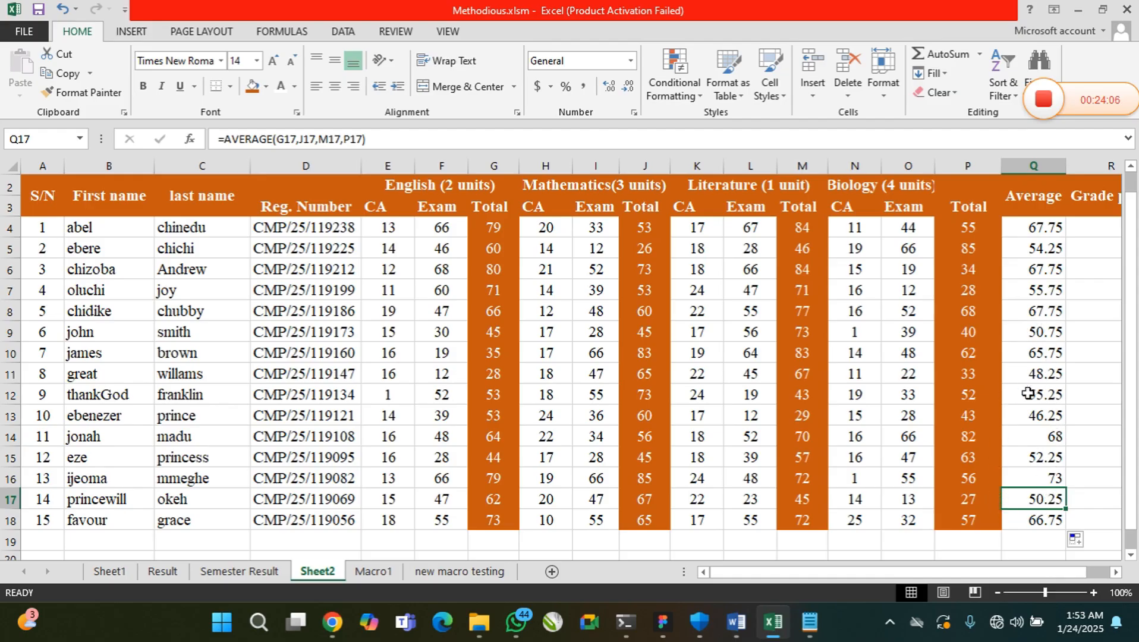
# Change the English scores in row 10, setting the CA in E10 to 1 and the exam in F10 to 11
pyautogui.doubleClick(402, 356)
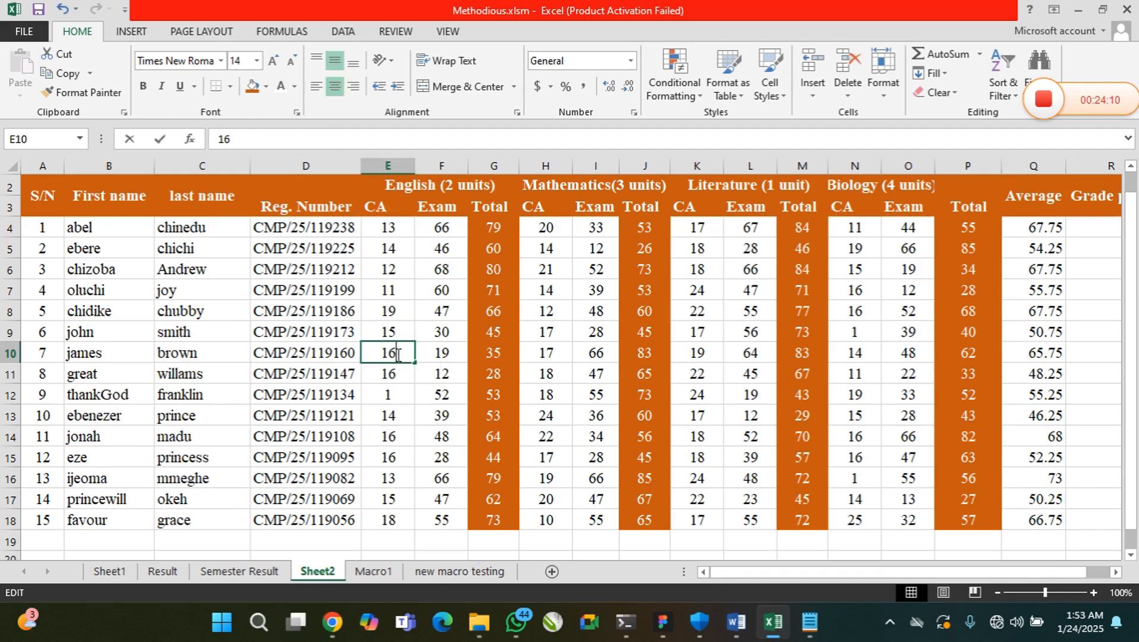
pyautogui.press('BackSpace')
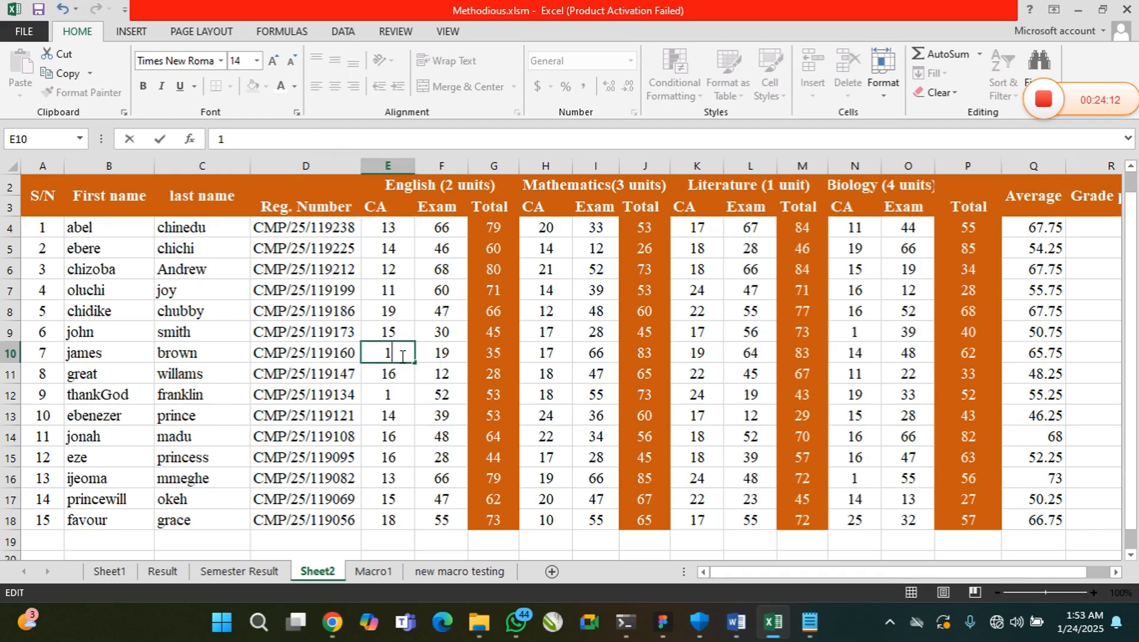
pyautogui.press('Return')
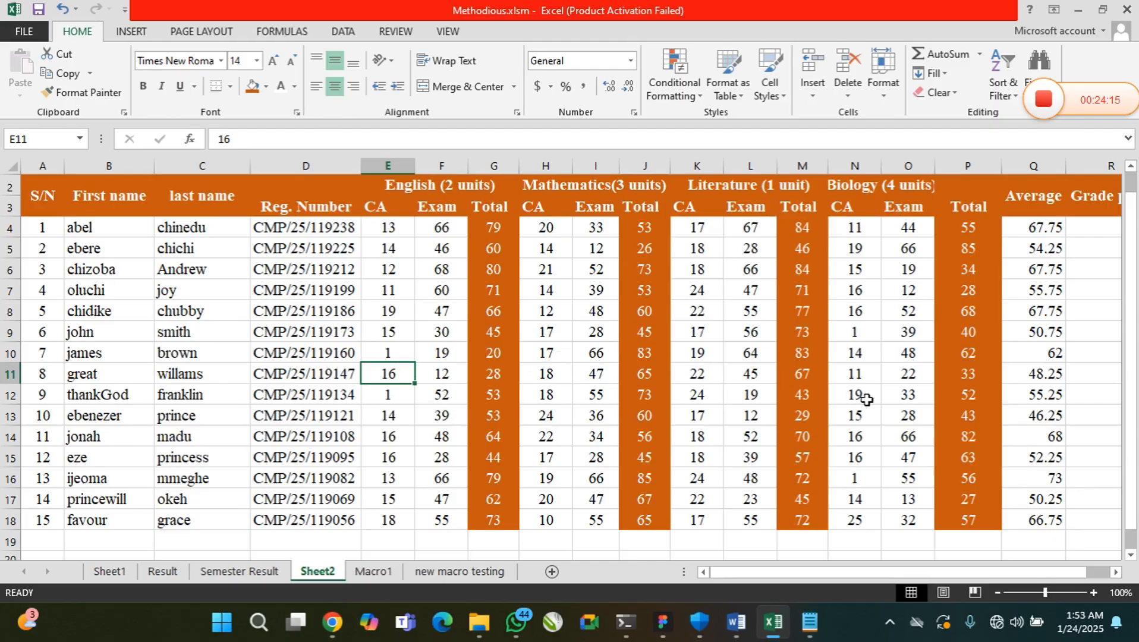
pyautogui.doubleClick(441, 355)
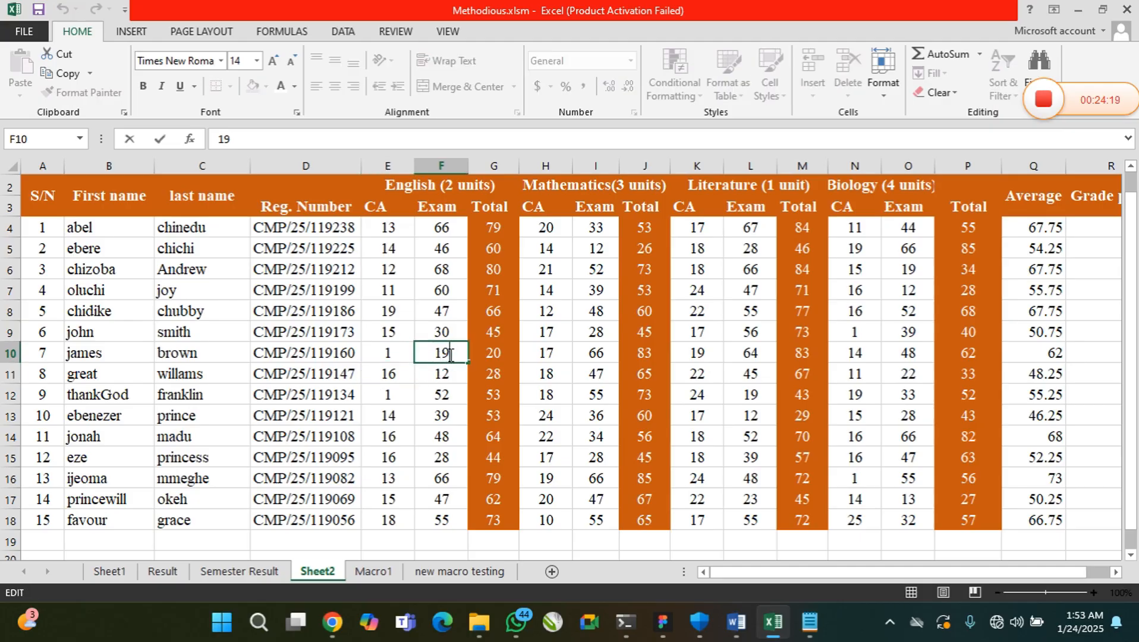
pyautogui.press('BackSpace')
pyautogui.write('1')
pyautogui.press('Return')
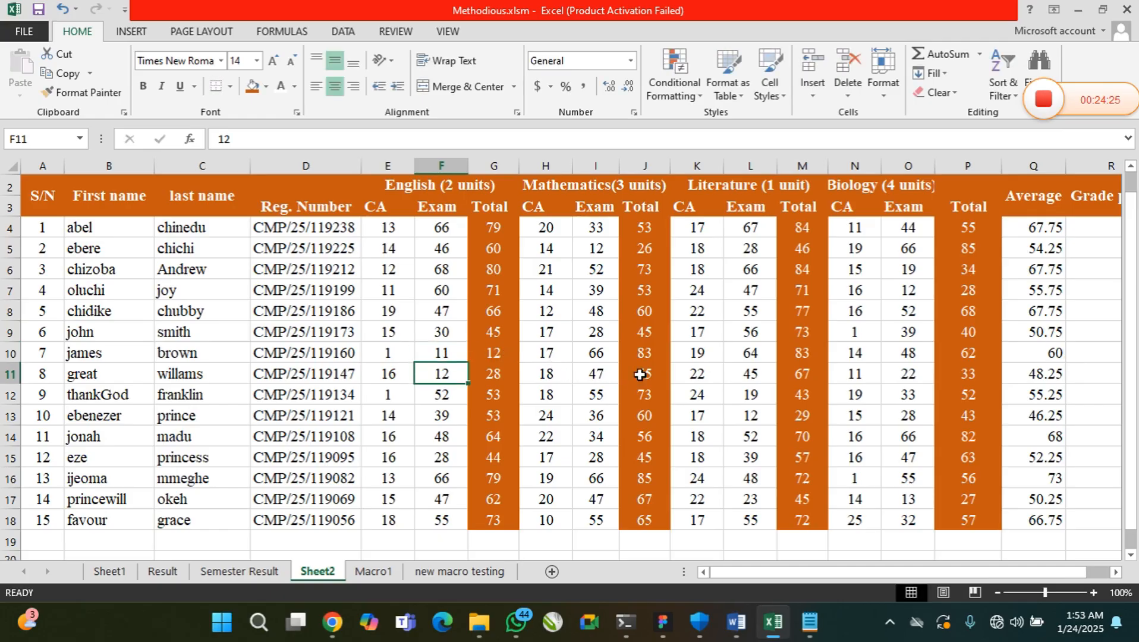
# In row 11, set the Literature CA in K11 to 2 and the Mathematics exam score in I11 to 17
pyautogui.click(707, 373)
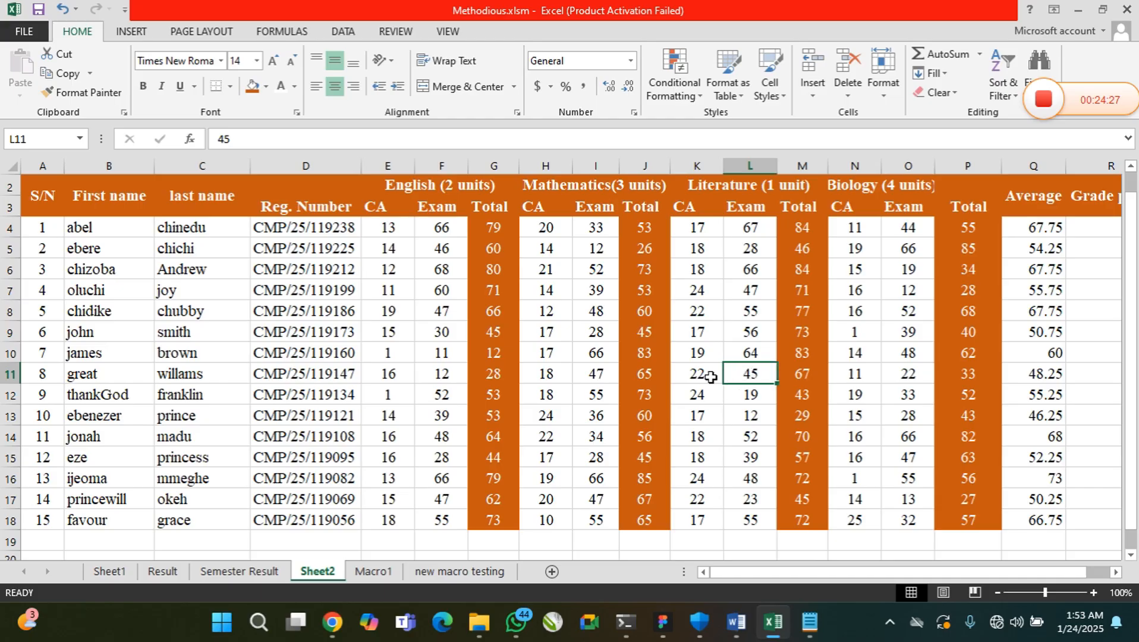
pyautogui.doubleClick(706, 373)
pyautogui.press('BackSpace')
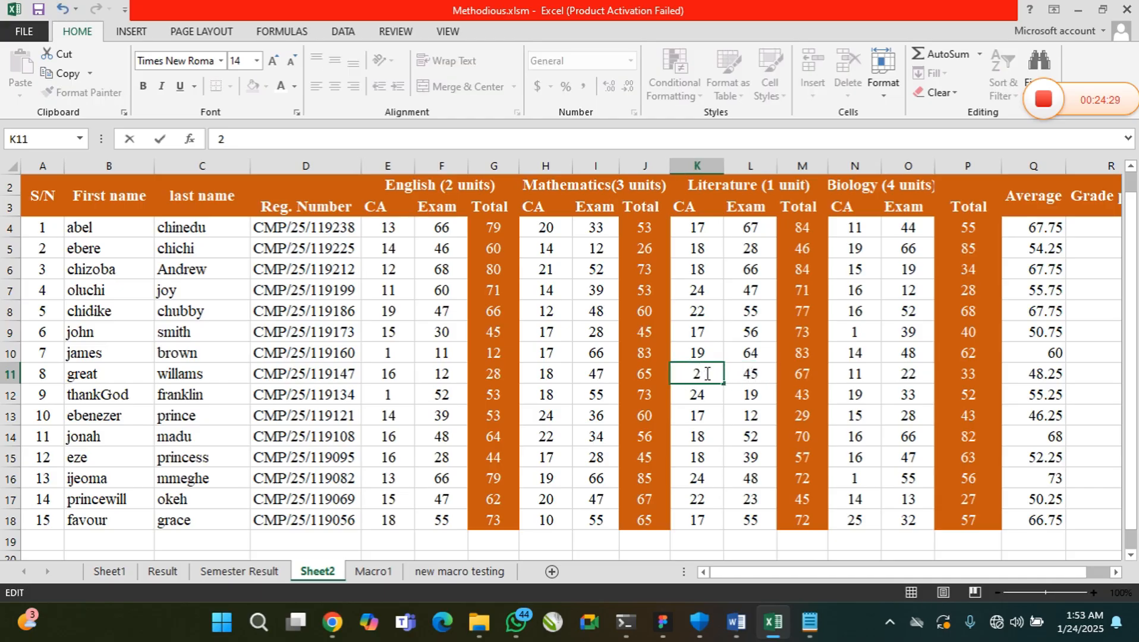
pyautogui.press('Return')
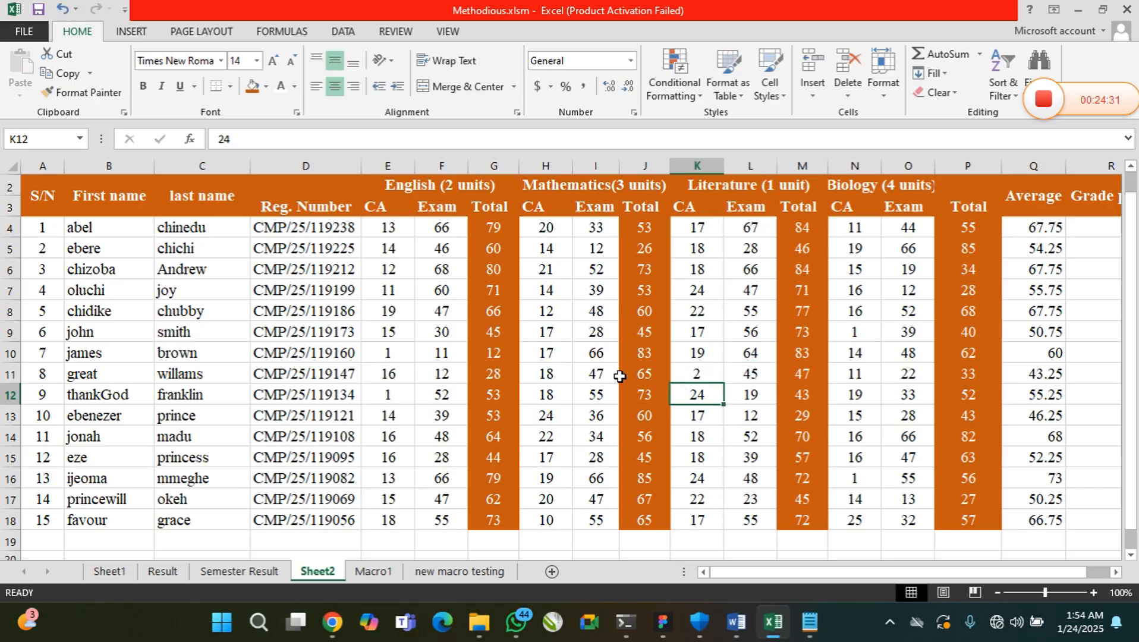
pyautogui.doubleClick(596, 373)
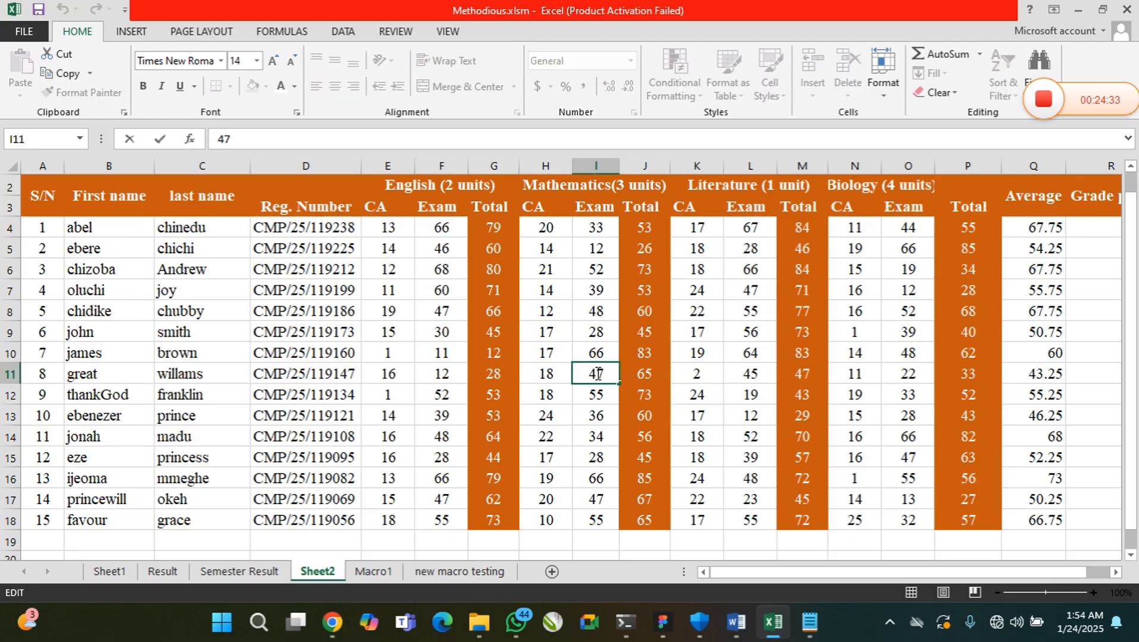
pyautogui.press('BackSpace')
pyautogui.write('1')
pyautogui.press('Return')
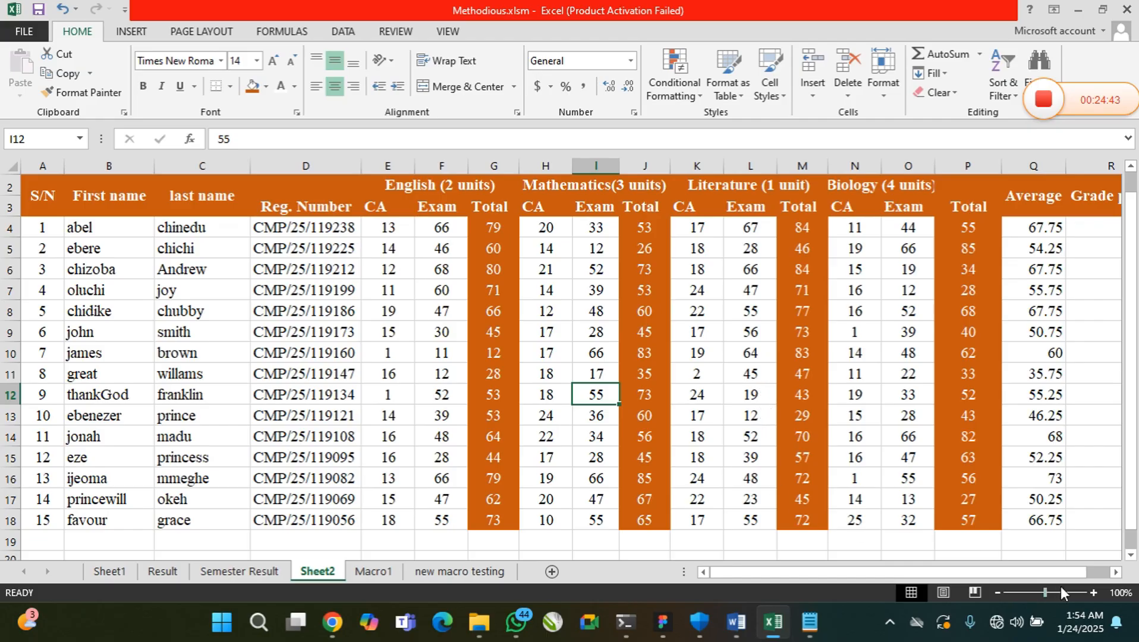
# Review the English totals from G4 down and the averages in Q4:Q18, and go to the first Grade point cell, R4
pyautogui.click(558, 312)
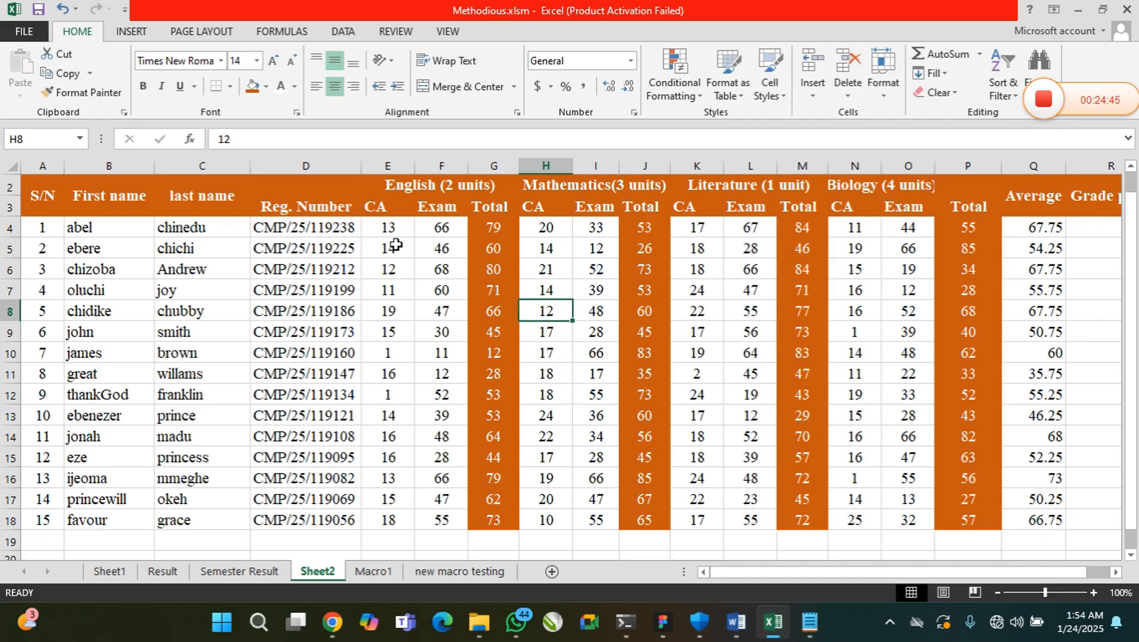
pyautogui.moveTo(493, 229); pyautogui.dragTo(493, 372)
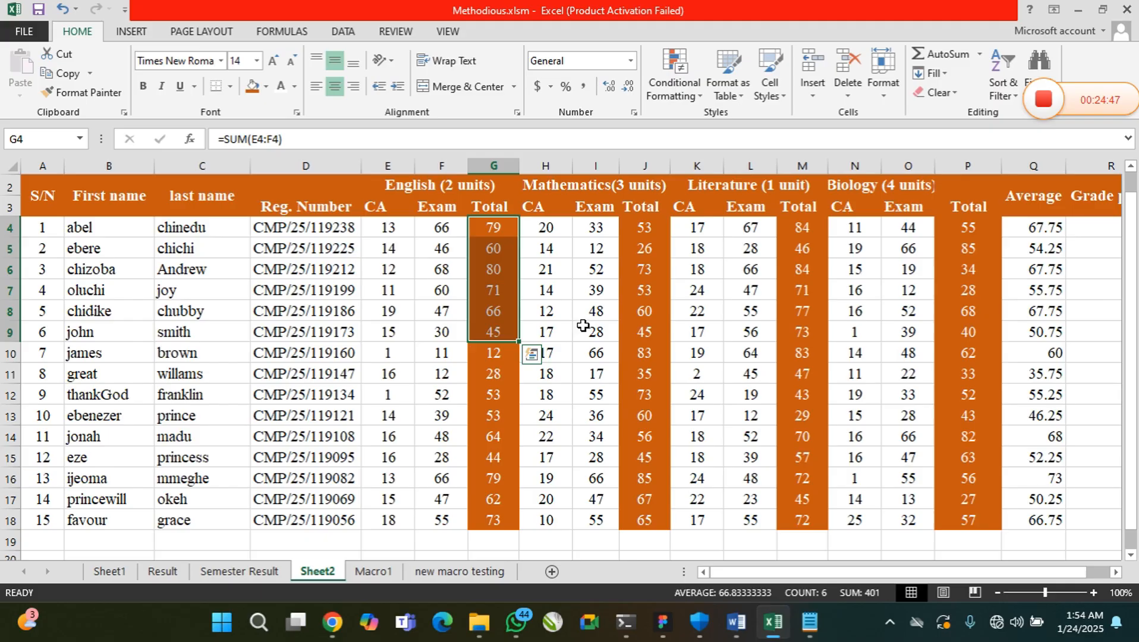
pyautogui.click(585, 328)
pyautogui.moveTo(1046, 227); pyautogui.dragTo(1057, 512)
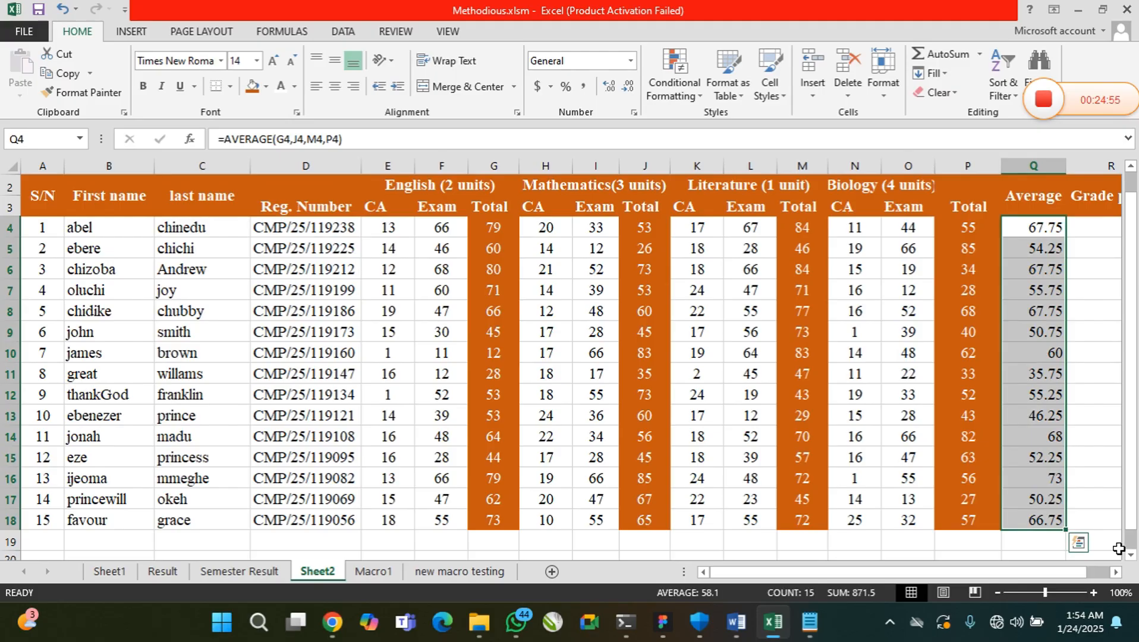
pyautogui.click(1117, 577)
pyautogui.click(1117, 576)
pyautogui.click(1117, 576)
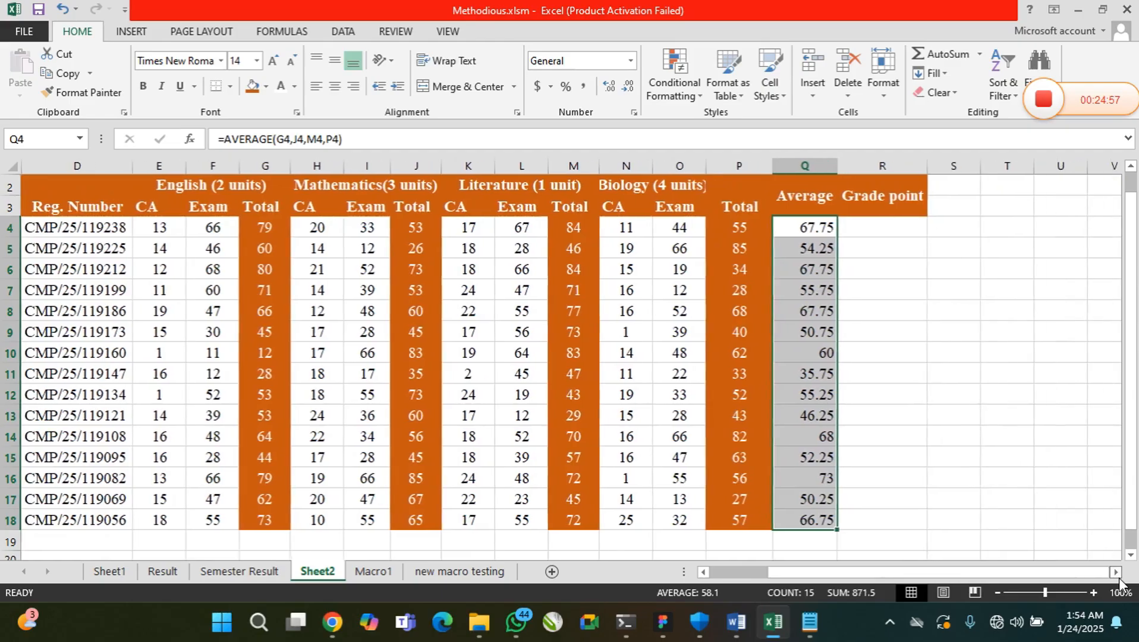
pyautogui.click(811, 229)
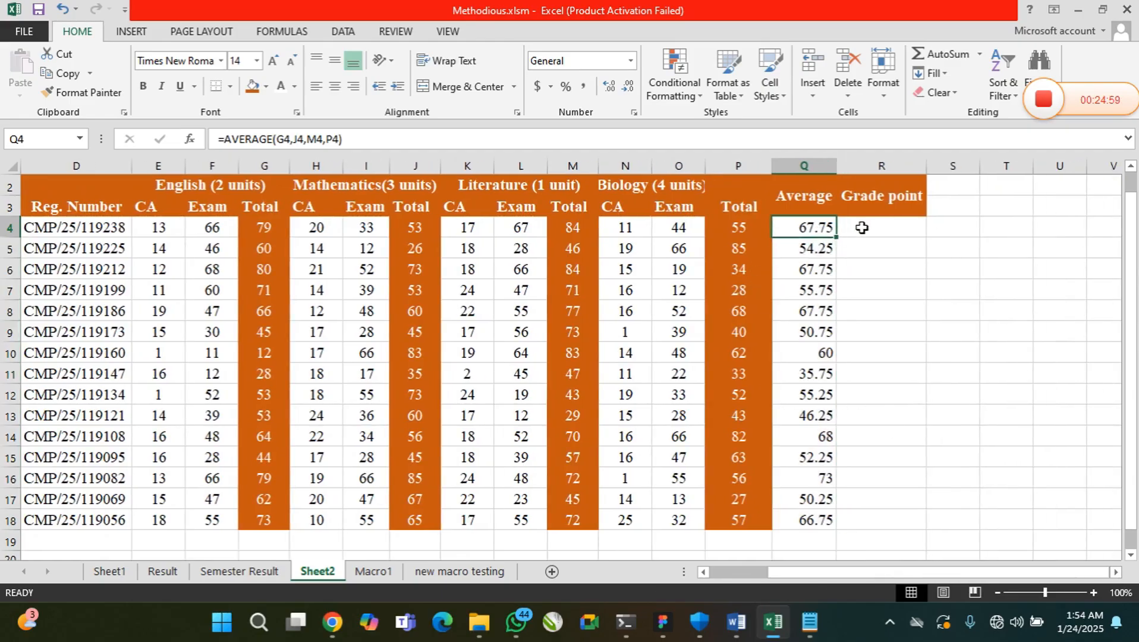
pyautogui.click(861, 228)
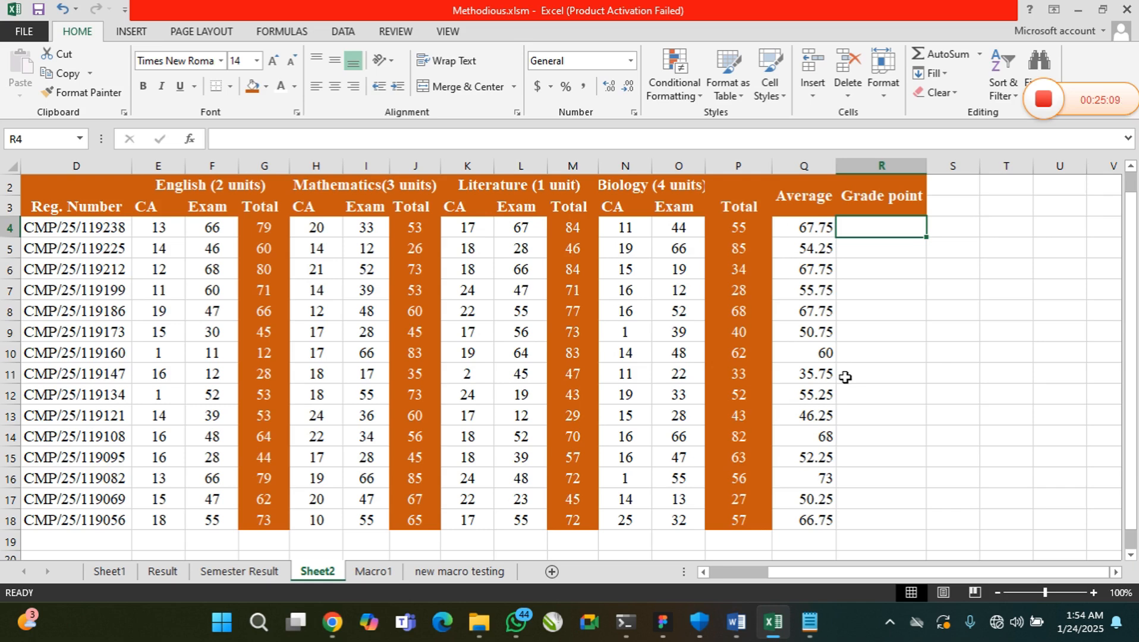
# Set the English CA in E16 and the English exam score in F16 to 0
pyautogui.click(168, 479)
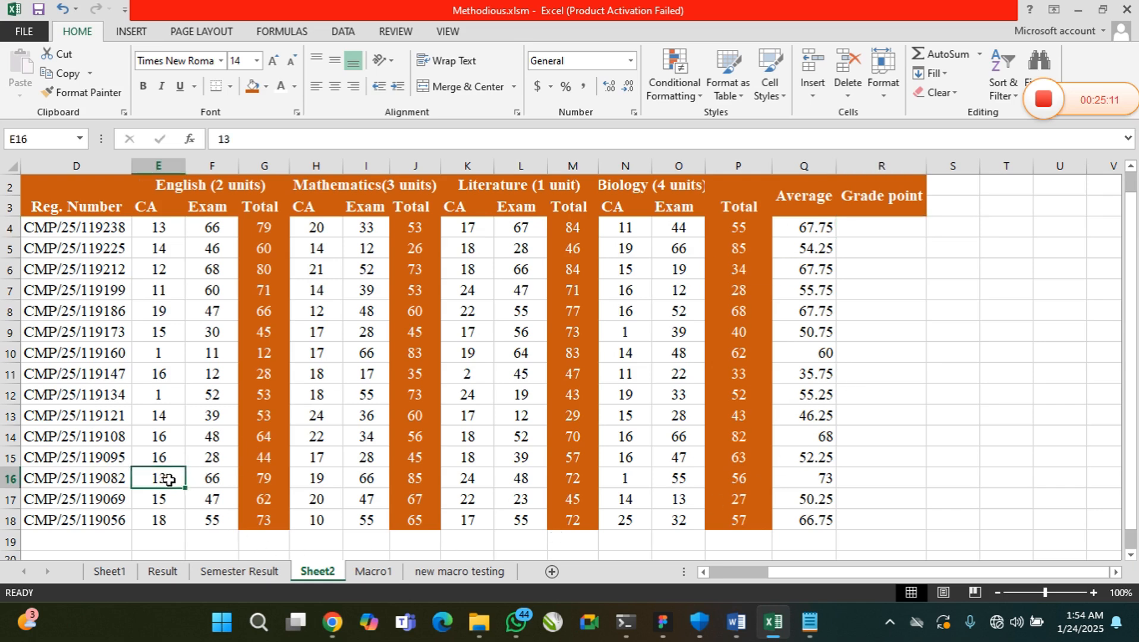
pyautogui.moveTo(169, 479); pyautogui.dragTo(204, 489)
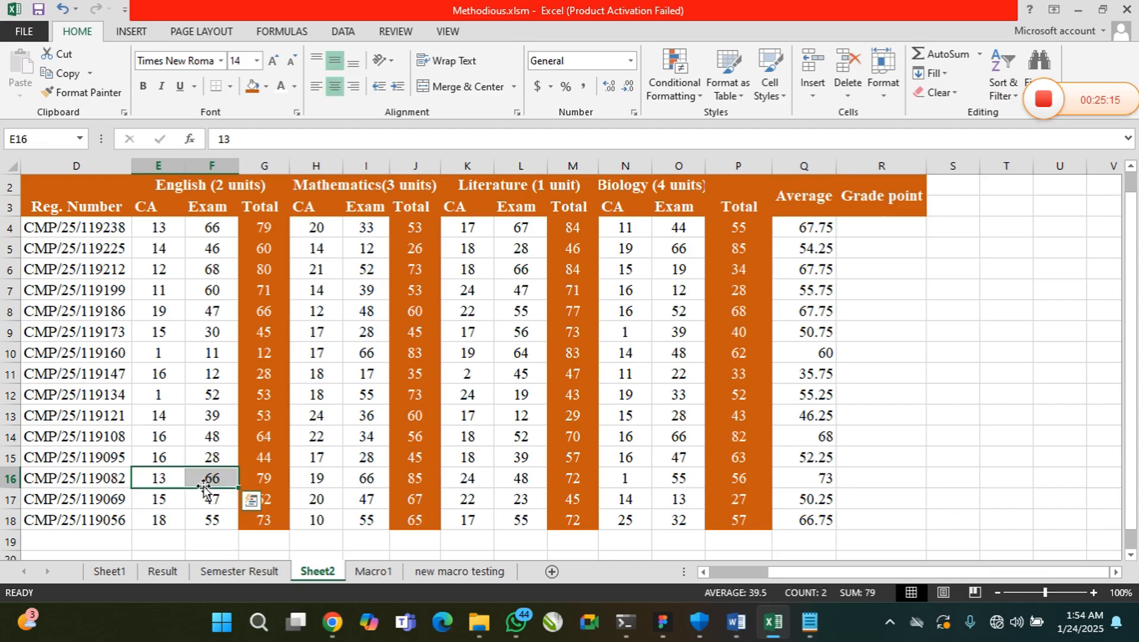
pyautogui.write('0')
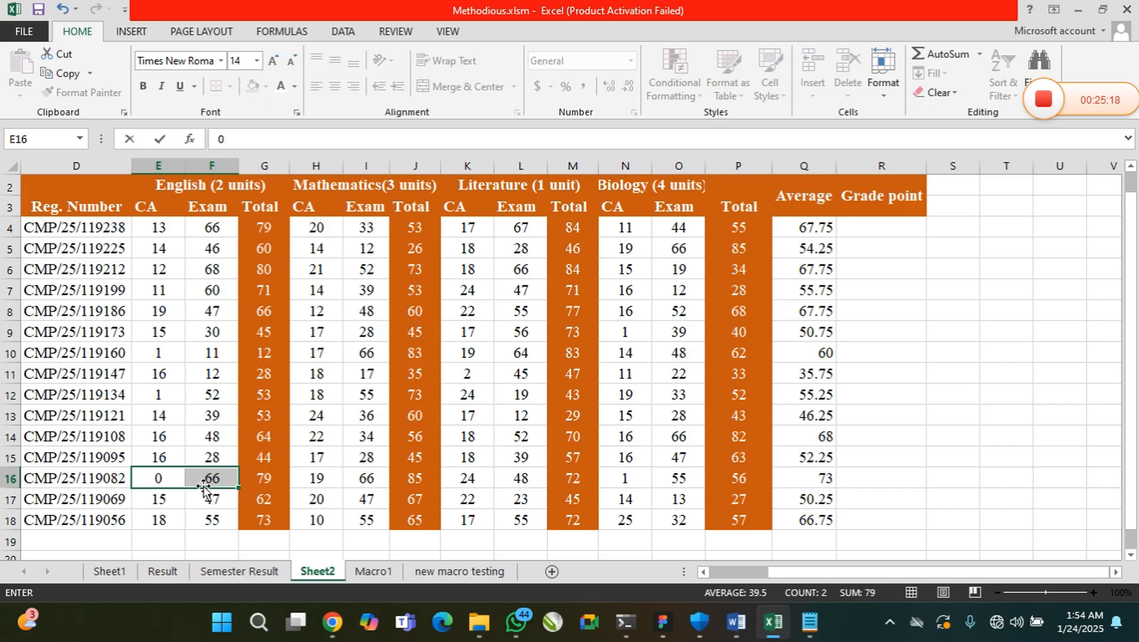
pyautogui.click(208, 480)
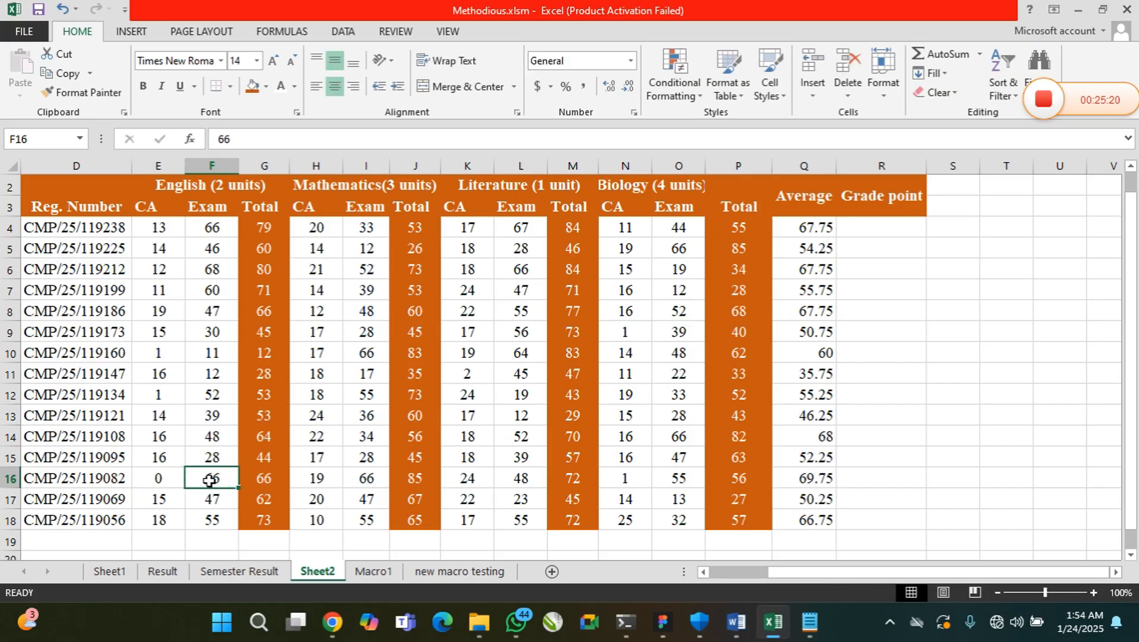
pyautogui.write('0')
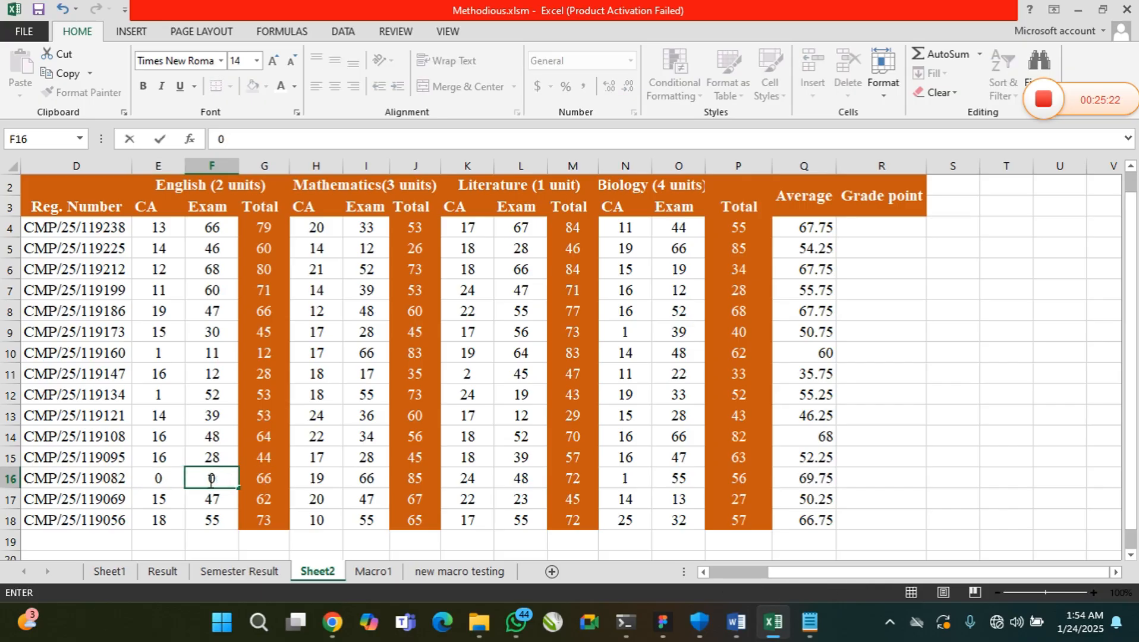
pyautogui.press('Return')
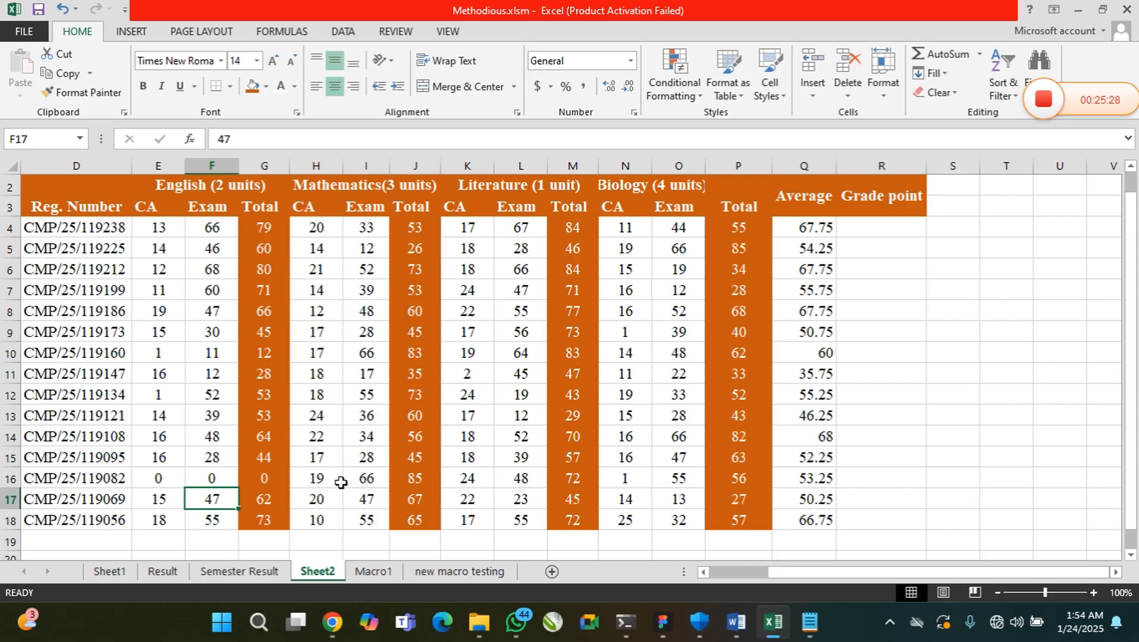
# Set the Mathematics exam score in I16 and the Mathematics CA in H16 to 0
pyautogui.click(363, 480)
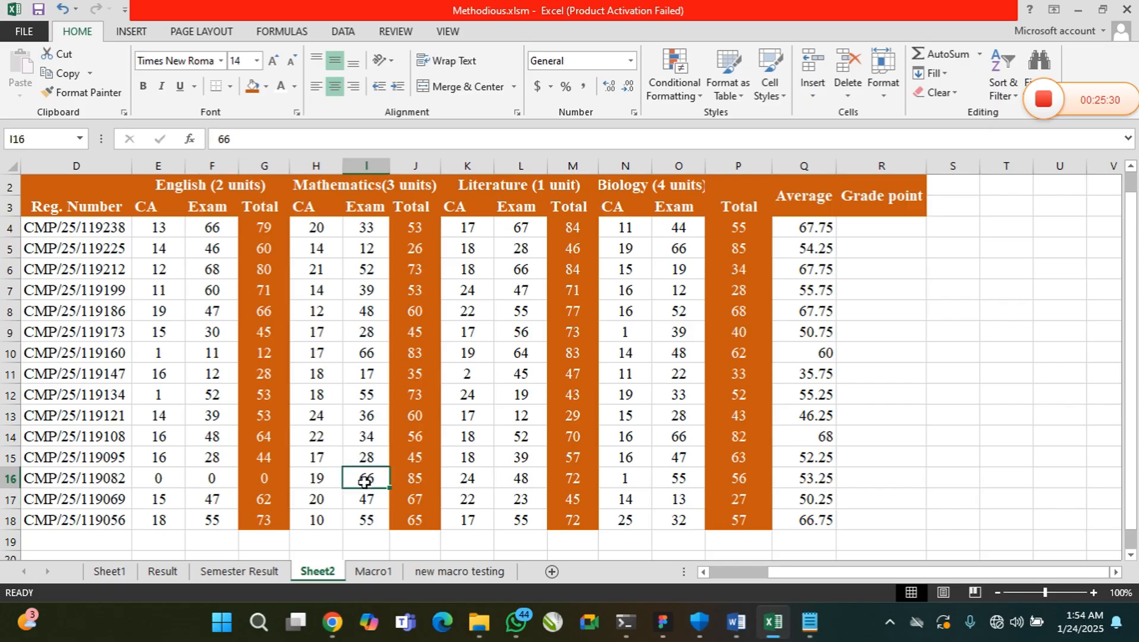
pyautogui.write('0')
pyautogui.click(329, 476)
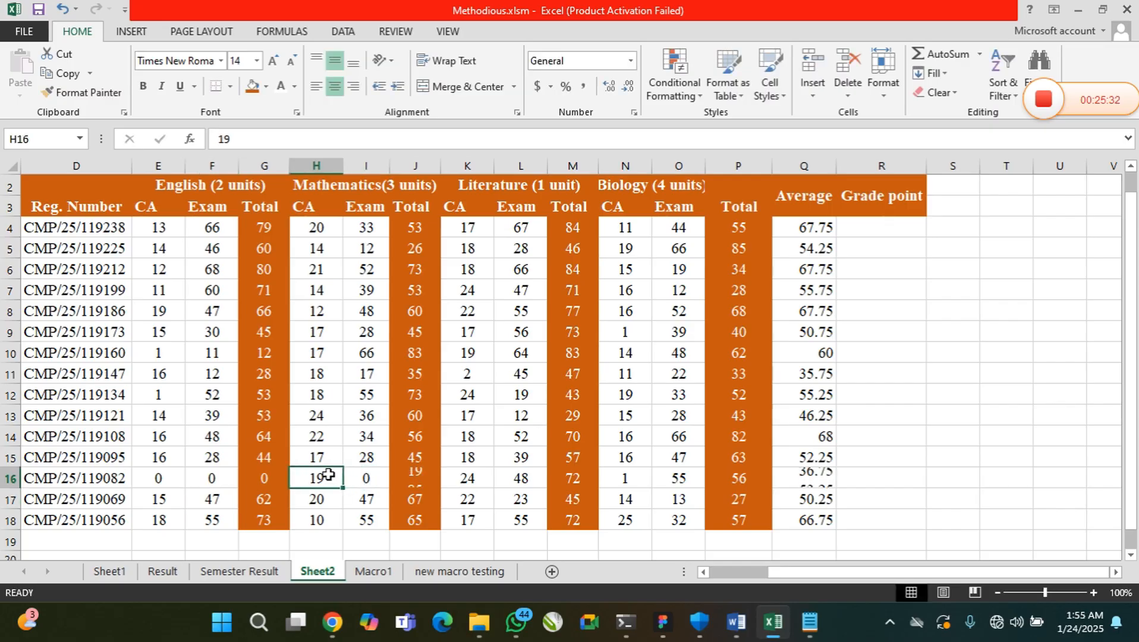
pyautogui.write('0')
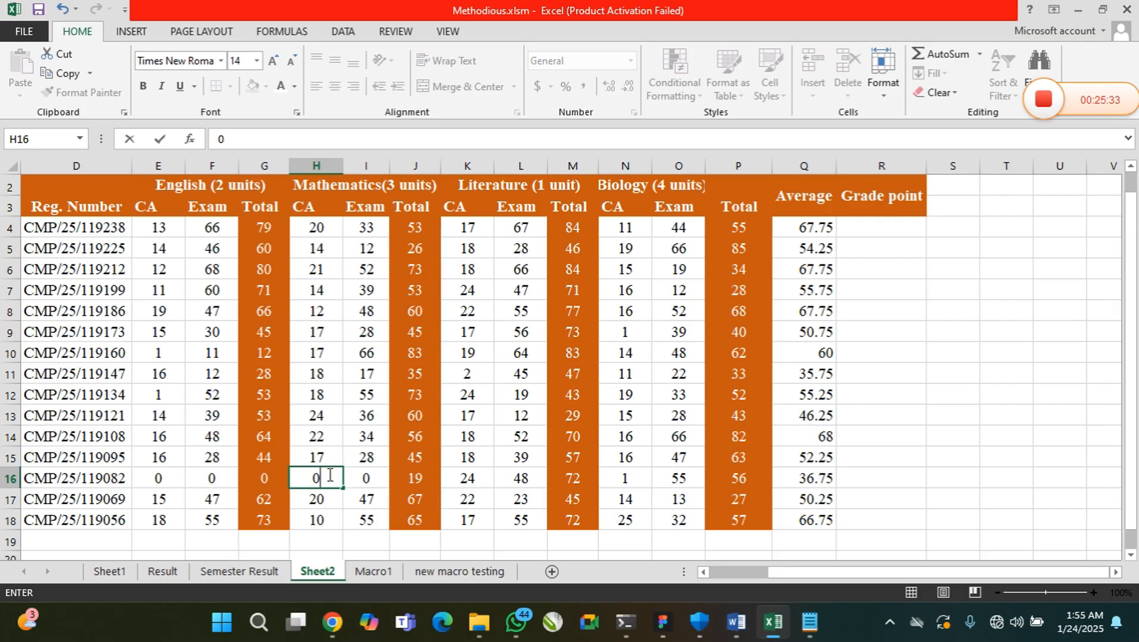
# Set the Literature CA in K16 and the Literature exam score in L16 to 0
pyautogui.click(471, 478)
pyautogui.write('0')
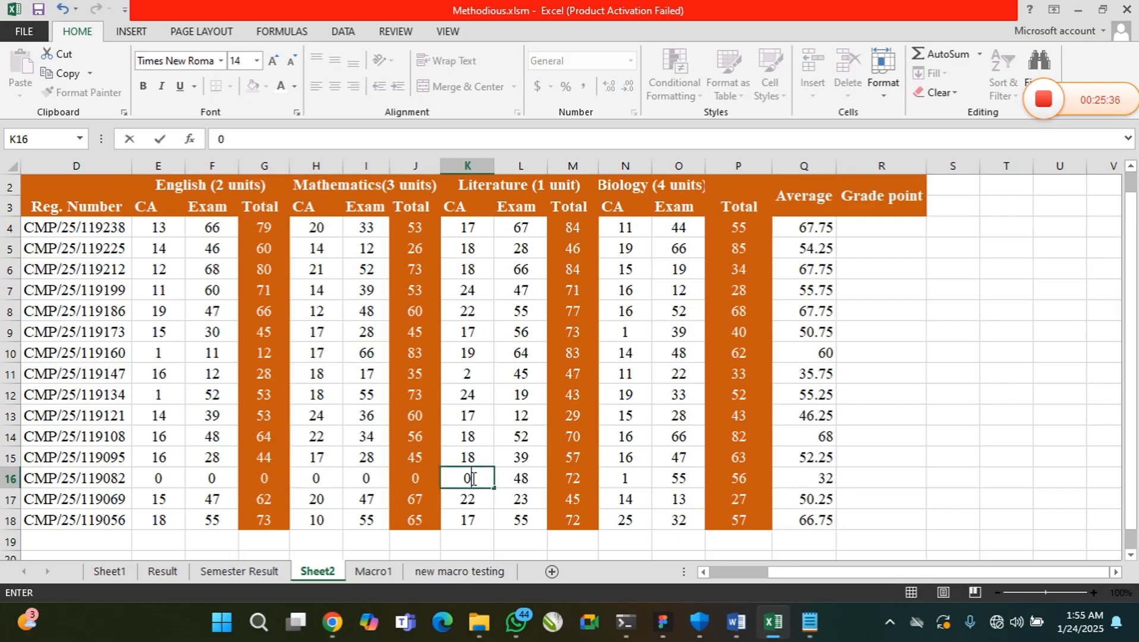
pyautogui.click(519, 479)
pyautogui.write('0')
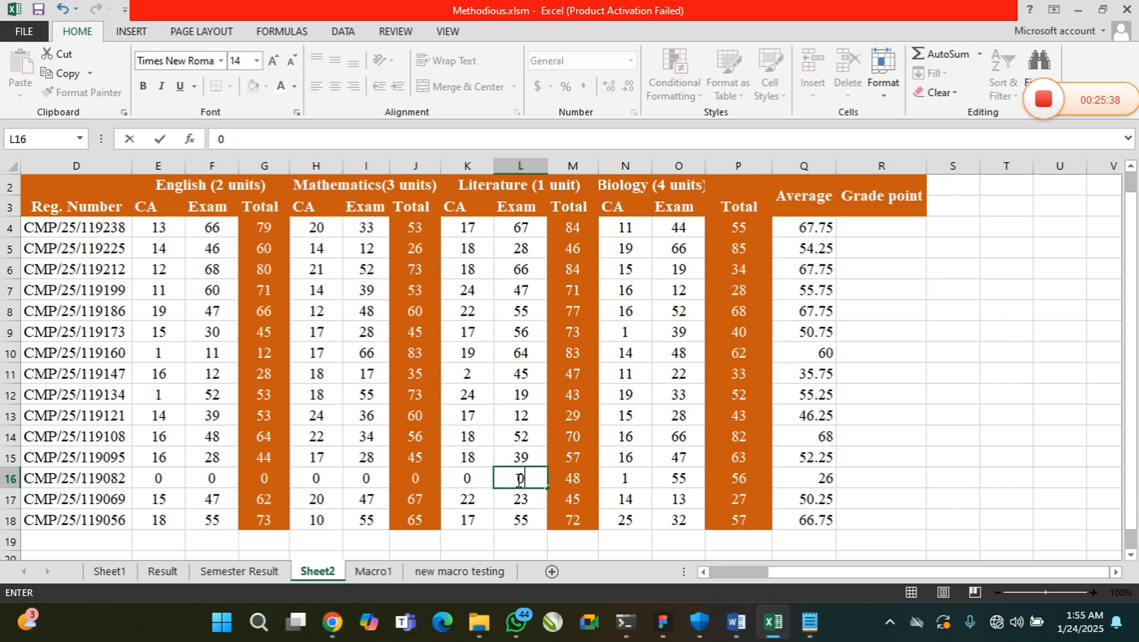
# Set the Biology CA in N16 and the Biology exam score in O16 to 0
pyautogui.click(624, 481)
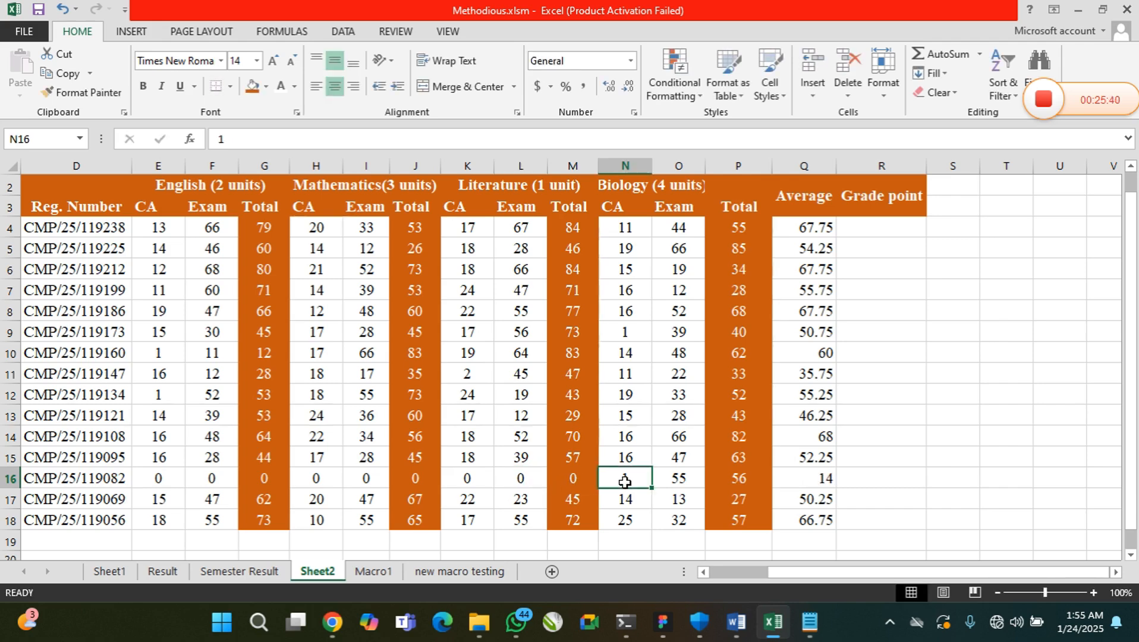
pyautogui.write('0')
pyautogui.click(683, 481)
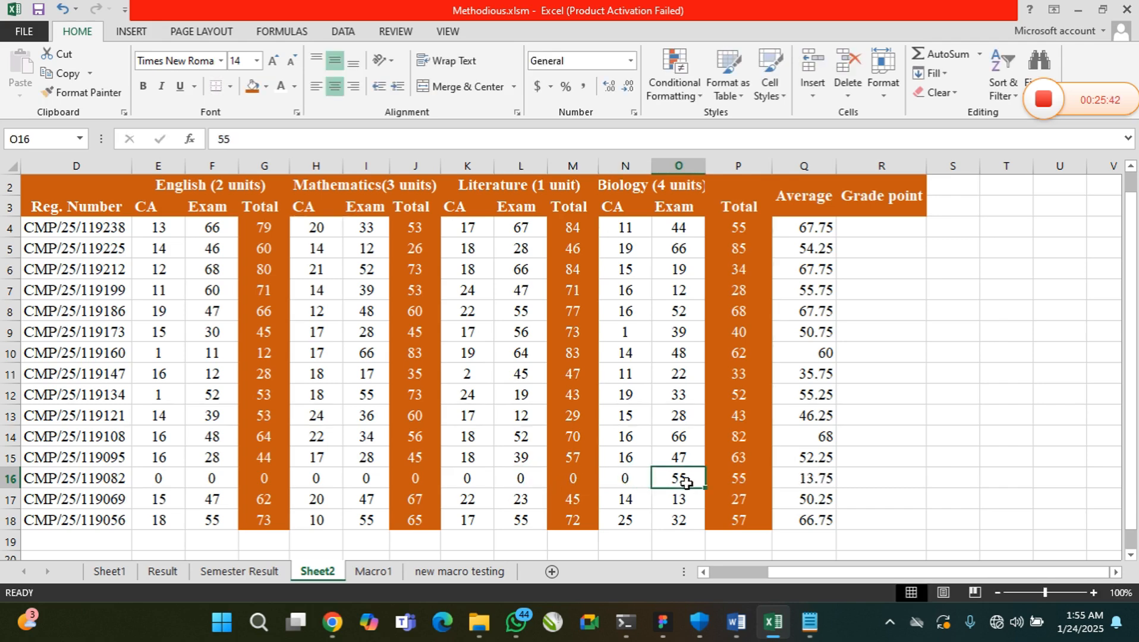
pyautogui.write('0')
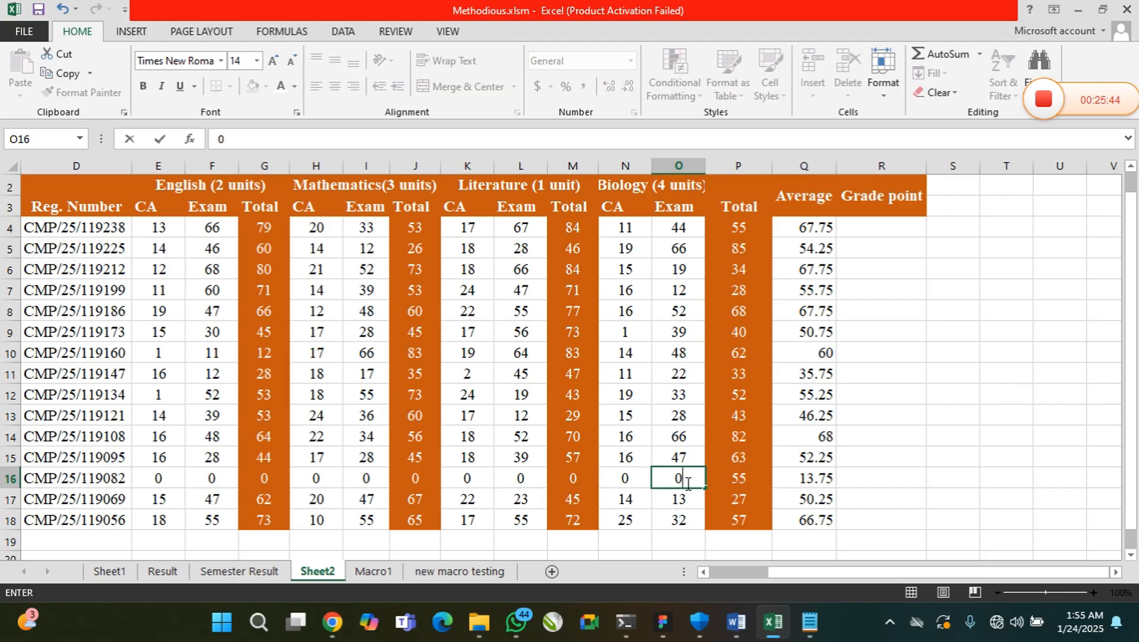
pyautogui.press('Return')
pyautogui.click(822, 480)
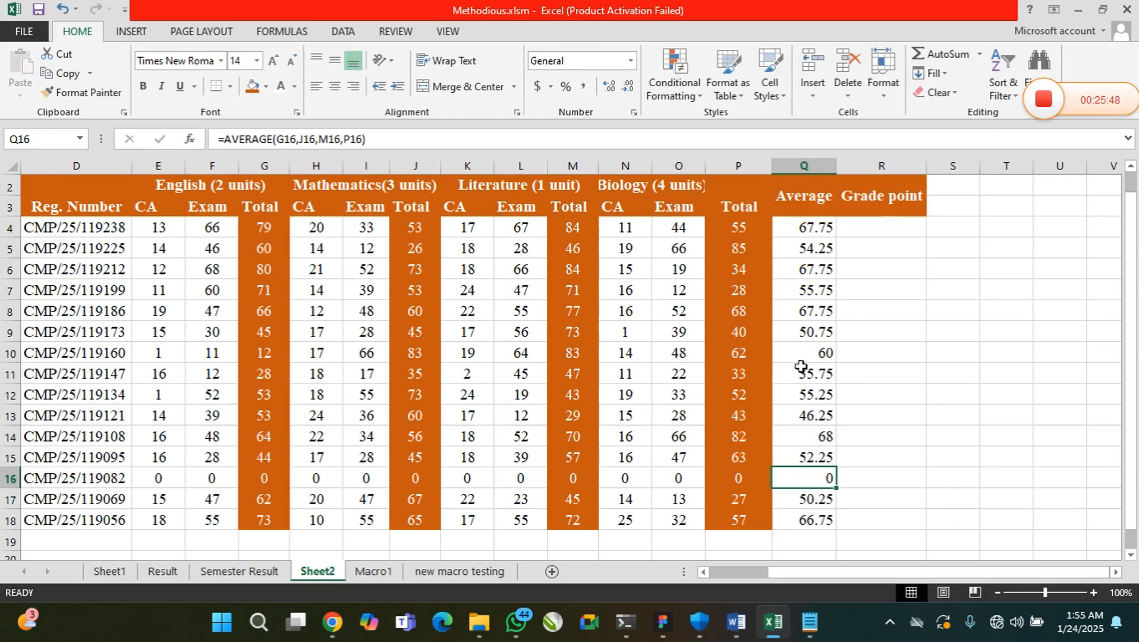
pyautogui.click(860, 222)
pyautogui.moveTo(859, 222); pyautogui.dragTo(856, 336)
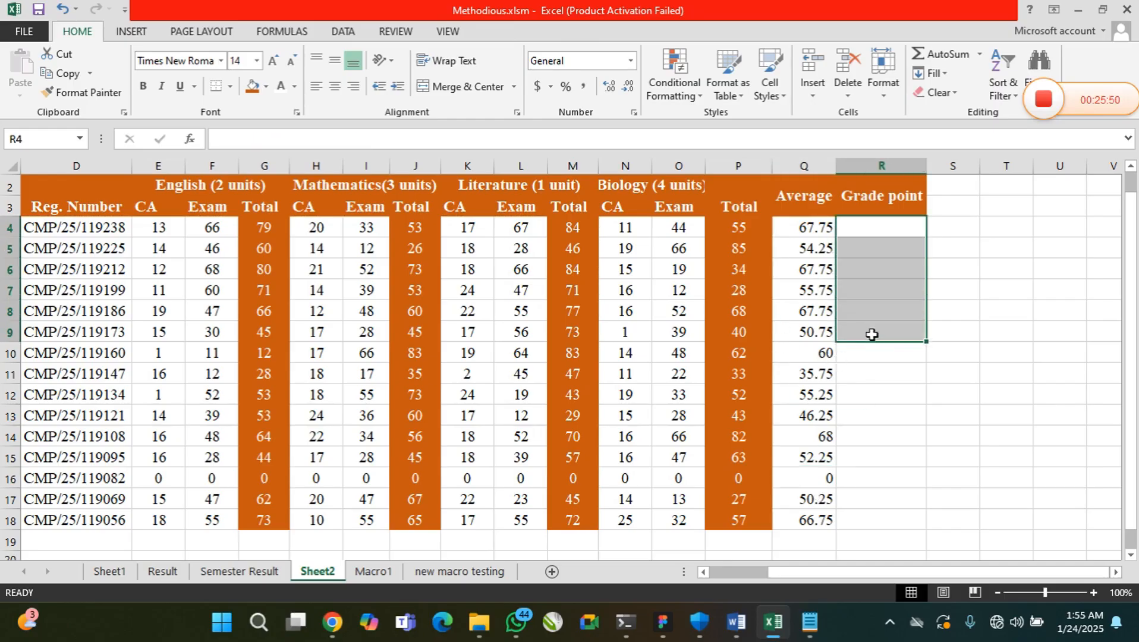
pyautogui.click(869, 332)
# Switch to the Notepad notes on useful Excel programs and add item 2, =CHOOSECOLS(), below the SUM entry
pyautogui.click(811, 624)
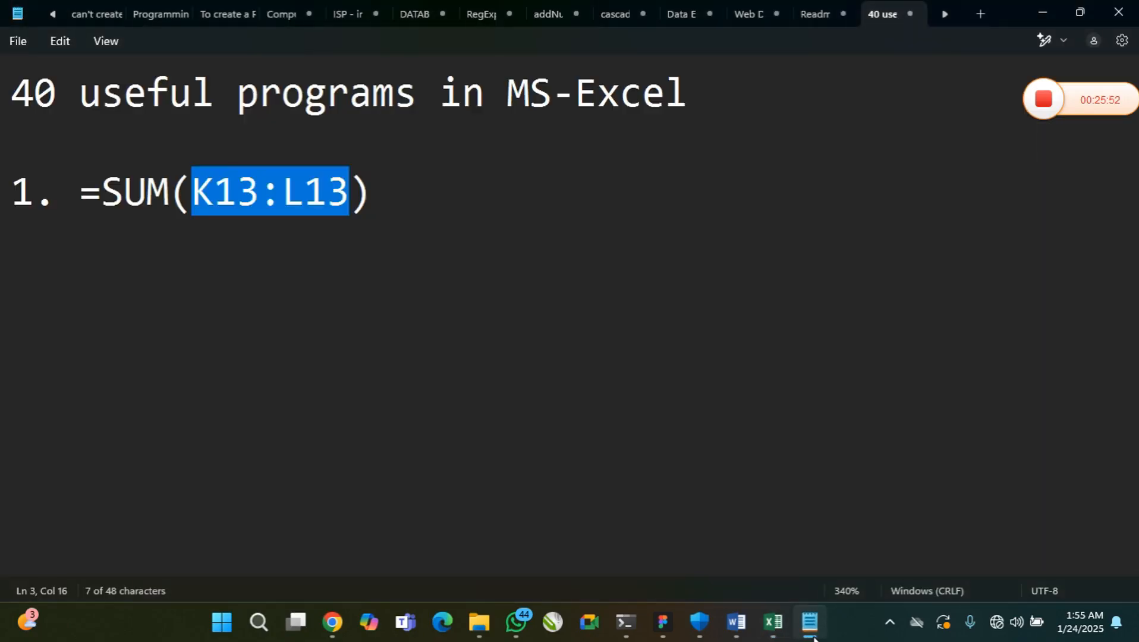
pyautogui.click(393, 231)
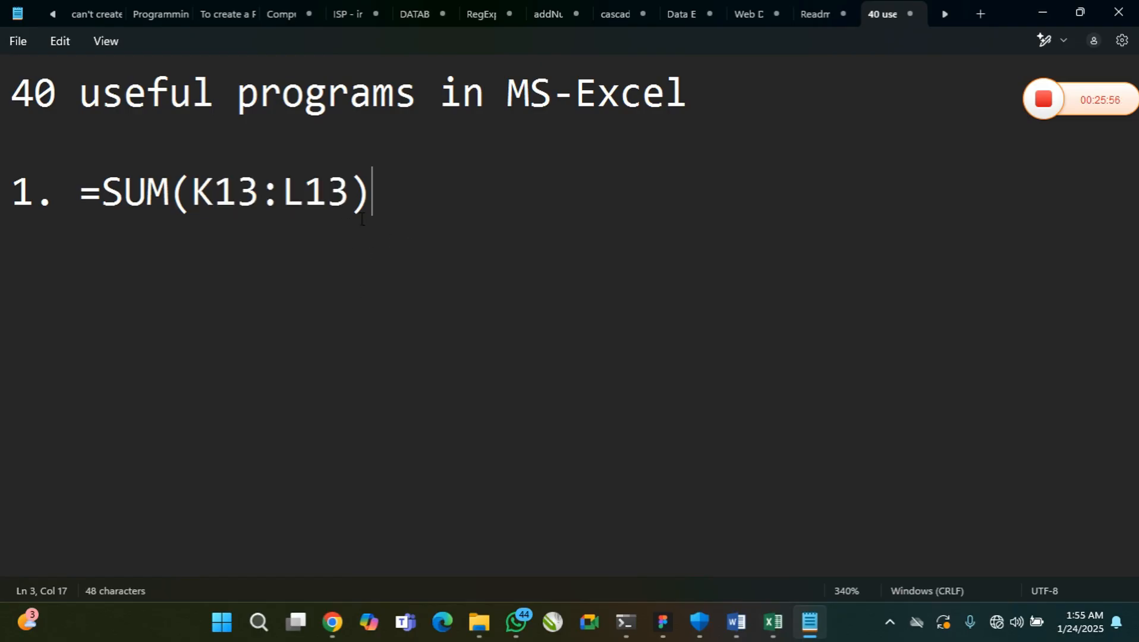
pyautogui.press('Return')
pyautogui.write('2. =CHOOSECOL')
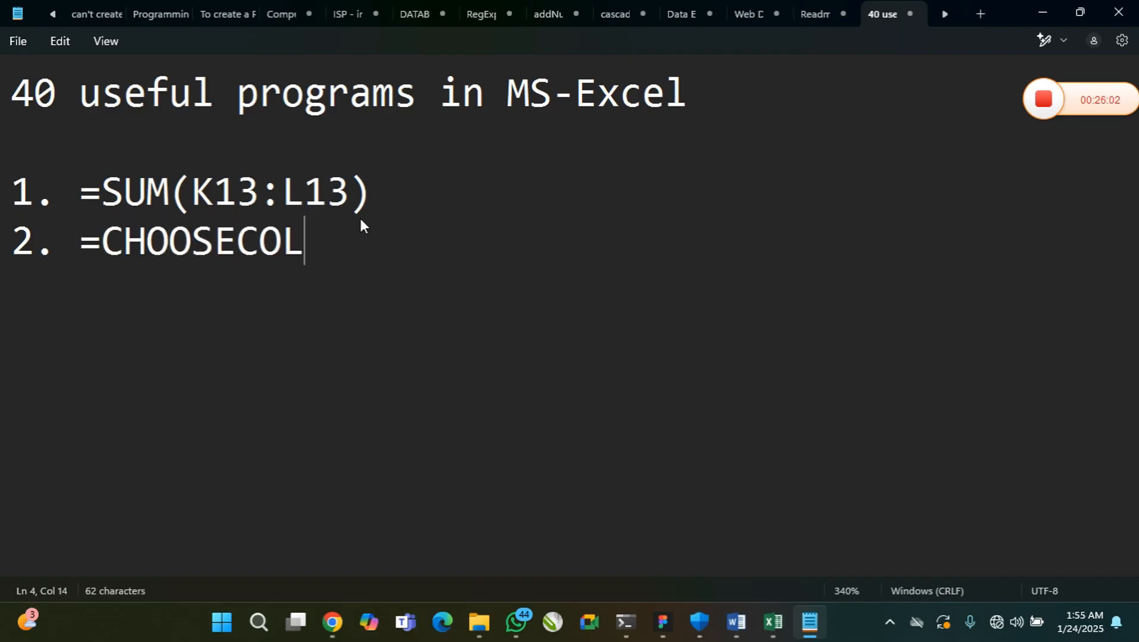
pyautogui.write('S()')
pyautogui.press('Left')
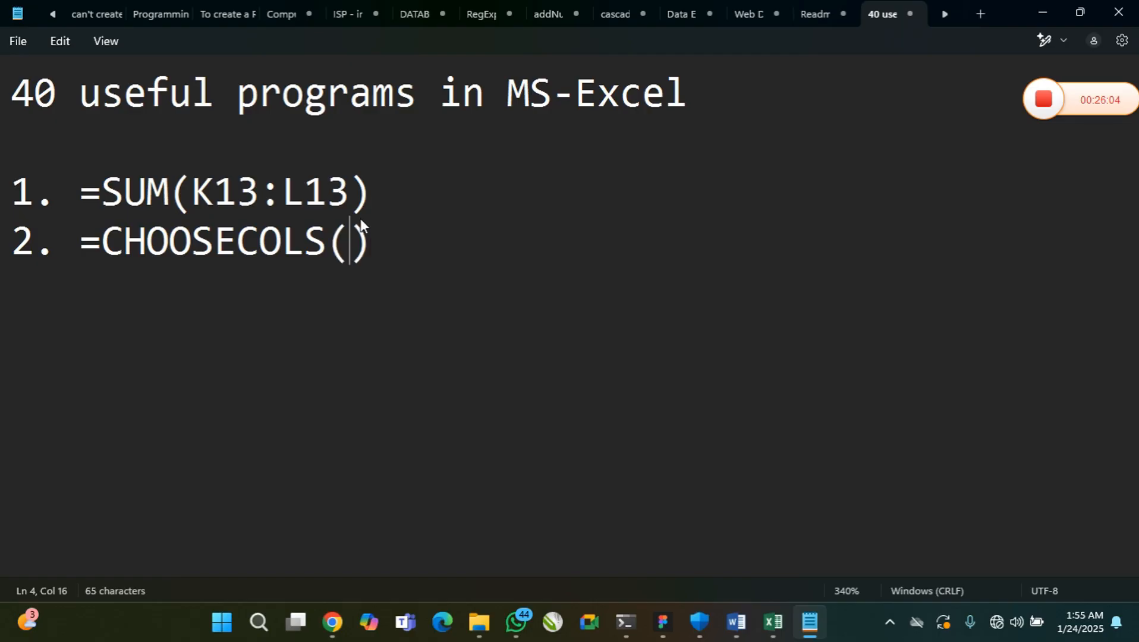
pyautogui.press('Right')
# Add item 3, =AVERAGE(), to the list of Excel functions
pyautogui.press('Return')
pyautogui.write('3. =')
pyautogui.press('BackSpace')
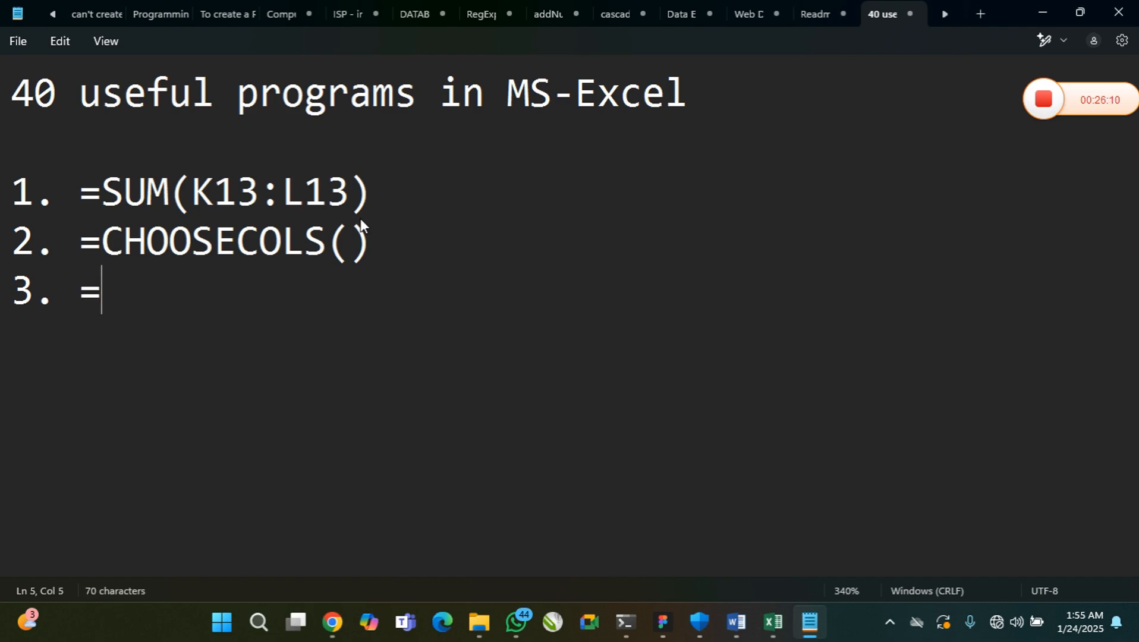
pyautogui.write('AVERAGE')
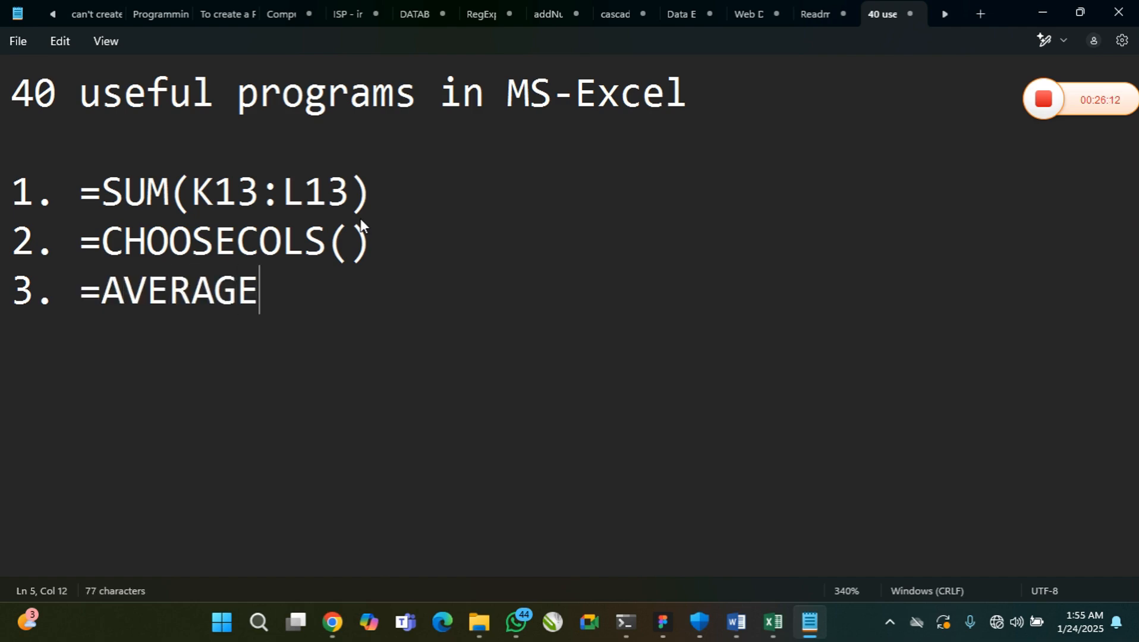
pyautogui.write('()')
# Add item 4, =IF(), to the list of Excel functions
pyautogui.press('Return')
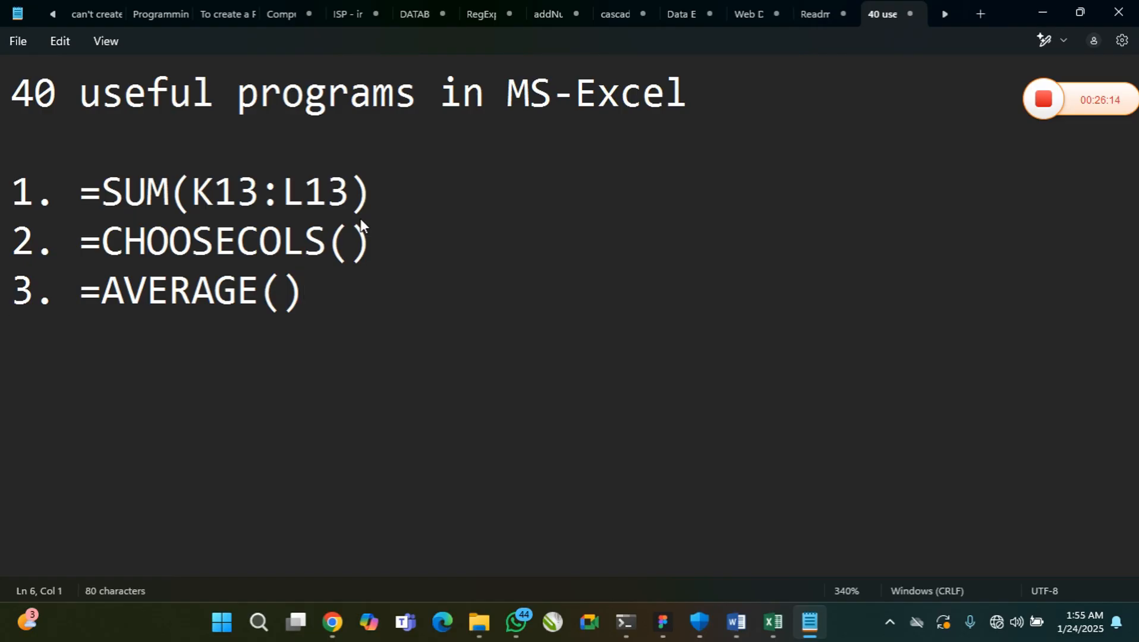
pyautogui.write('4. =IF')
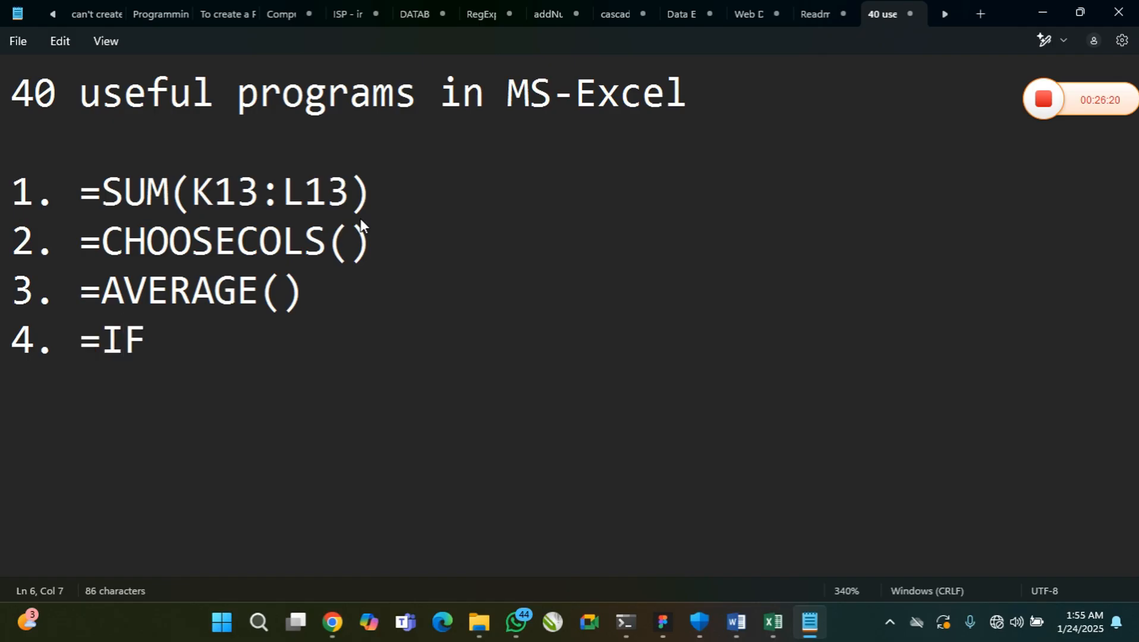
pyautogui.write('()')
# Add the heading "Grade Point" a few lines below the function list, with several blank lines beneath it
pyautogui.press('Return')
pyautogui.press('Return')
pyautogui.press('Return')
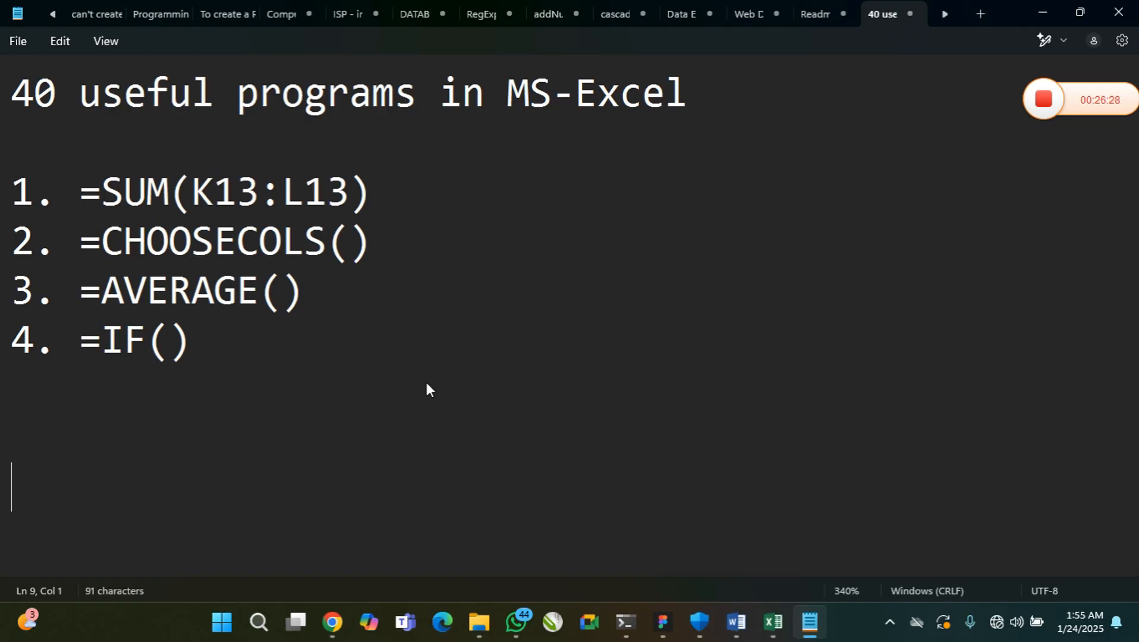
pyautogui.write('GR')
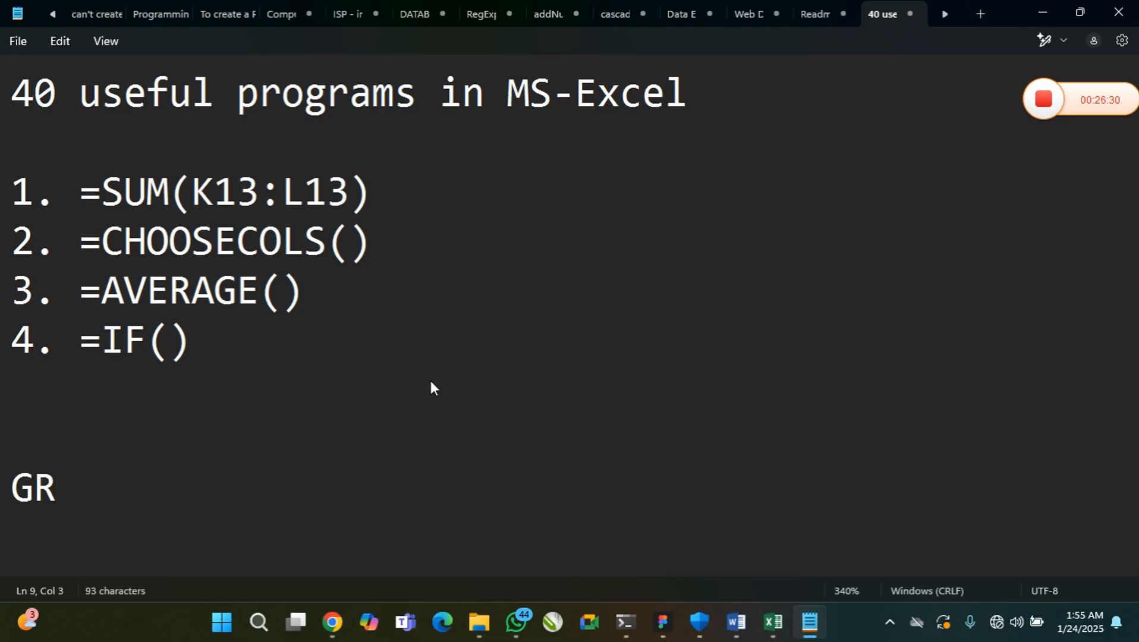
pyautogui.press('BackSpace')
pyautogui.write('rade ')
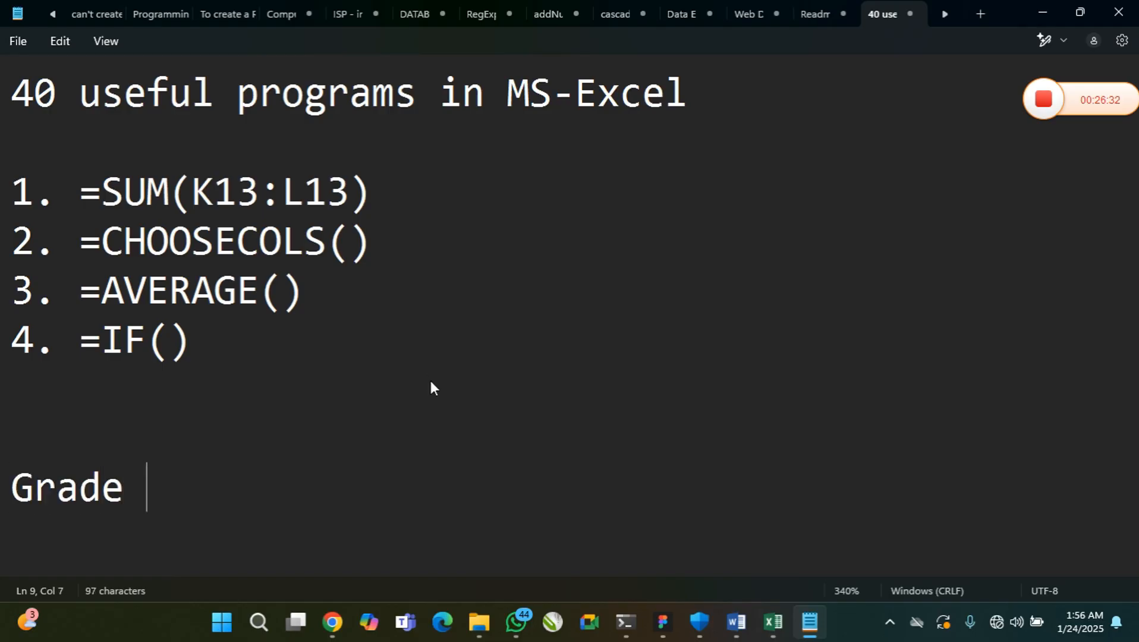
pyautogui.write('Point')
pyautogui.press('Return')
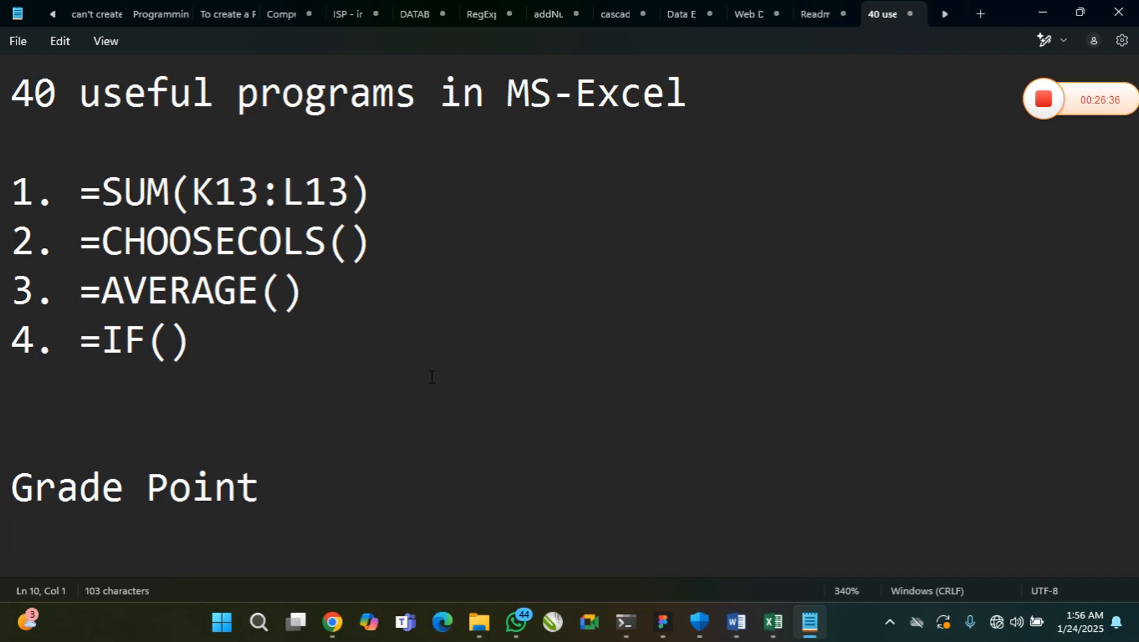
pyautogui.press('Return')
pyautogui.press('Return')
pyautogui.press('Return')
pyautogui.press('Return')
pyautogui.press('Return')
pyautogui.press('Return')
pyautogui.press('Return')
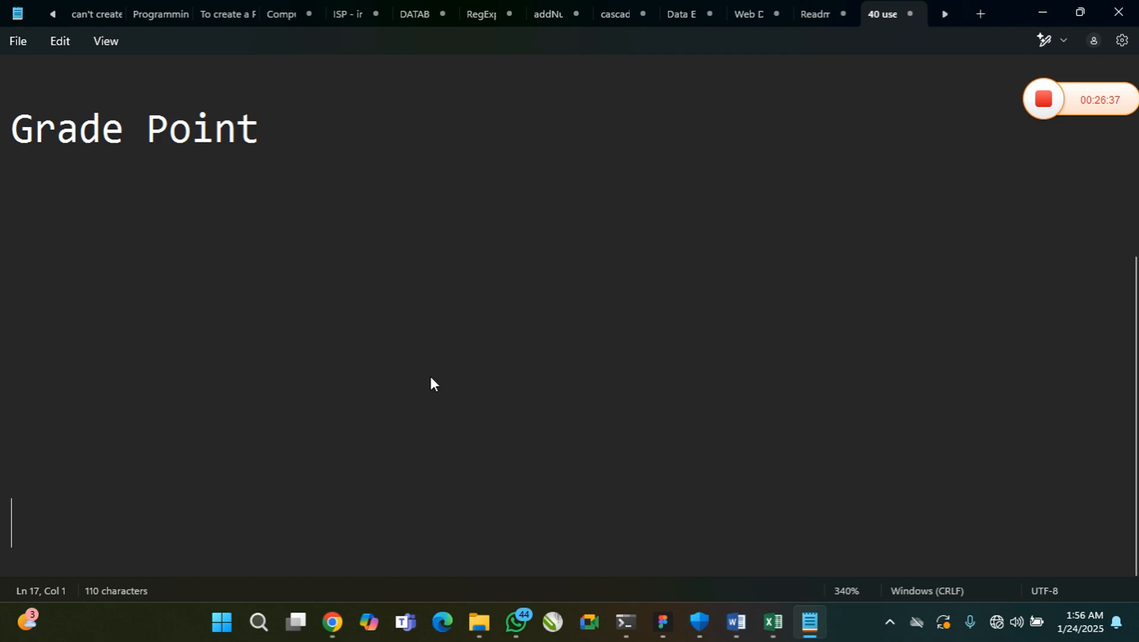
# Start the first line of the grading scale below the "Grade Point" heading with a capital A
pyautogui.click(157, 199)
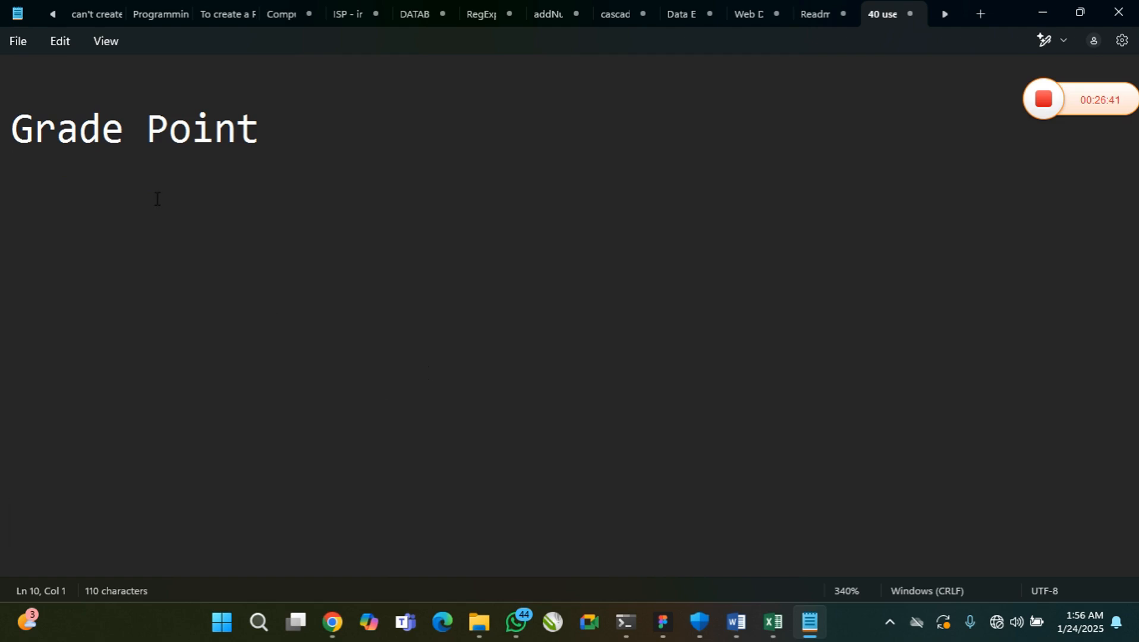
pyautogui.write('a')
pyautogui.press('BackSpace')
pyautogui.write('A')
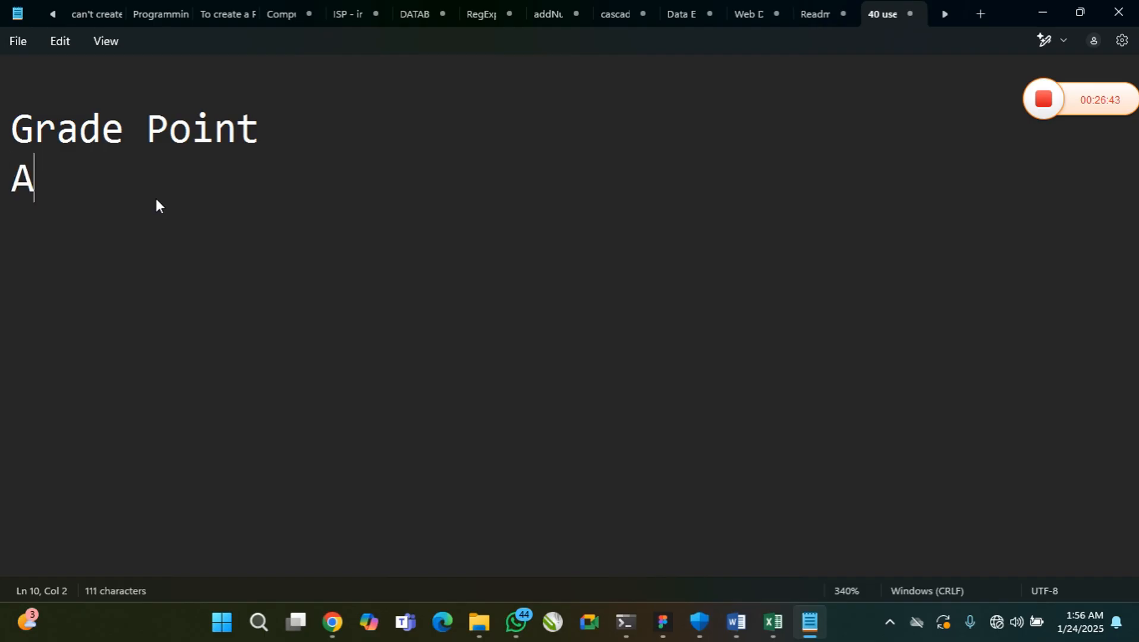
pyautogui.write(' - ')
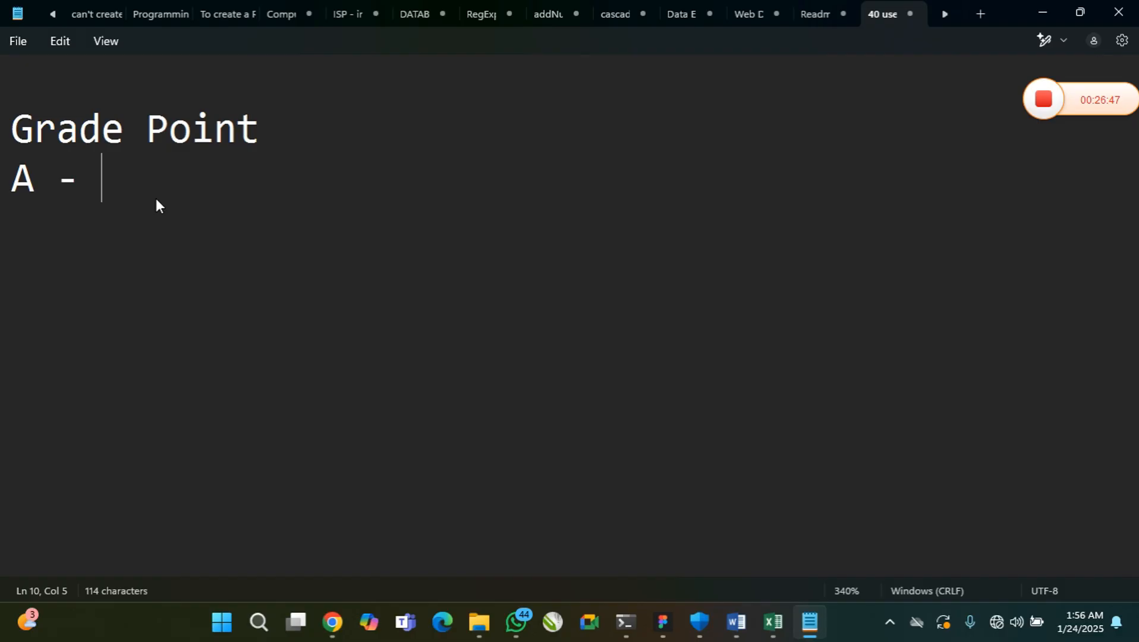
pyautogui.write('70 -')
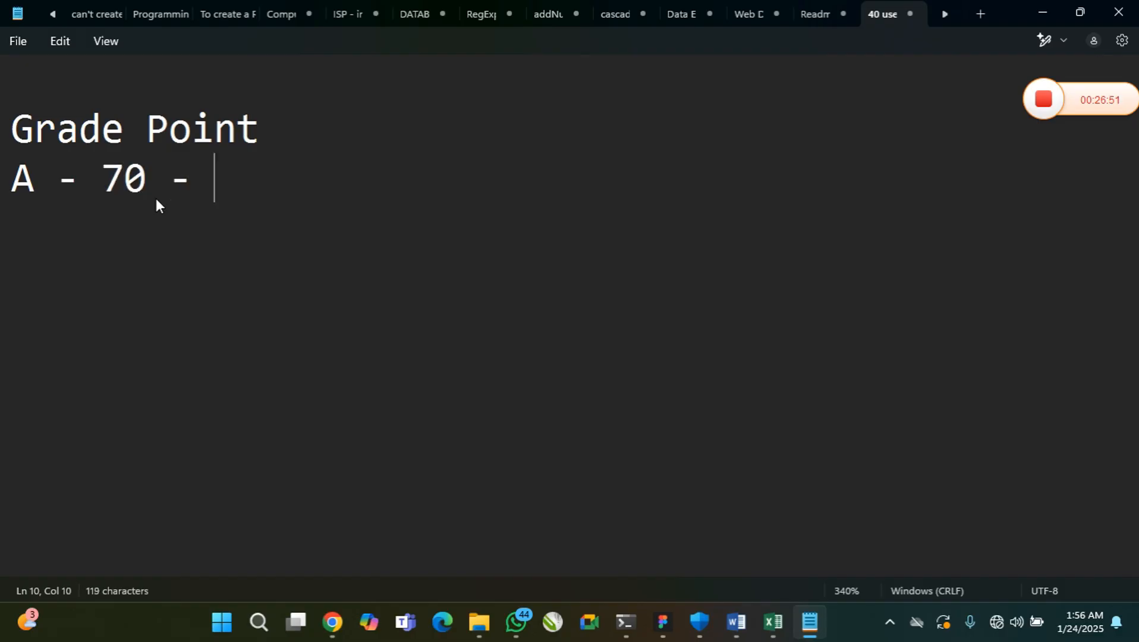
pyautogui.press('BackSpace')
pyautogui.press('BackSpace')
pyautogui.press('BackSpace')
pyautogui.press('BackSpace')
pyautogui.press('BackSpace')
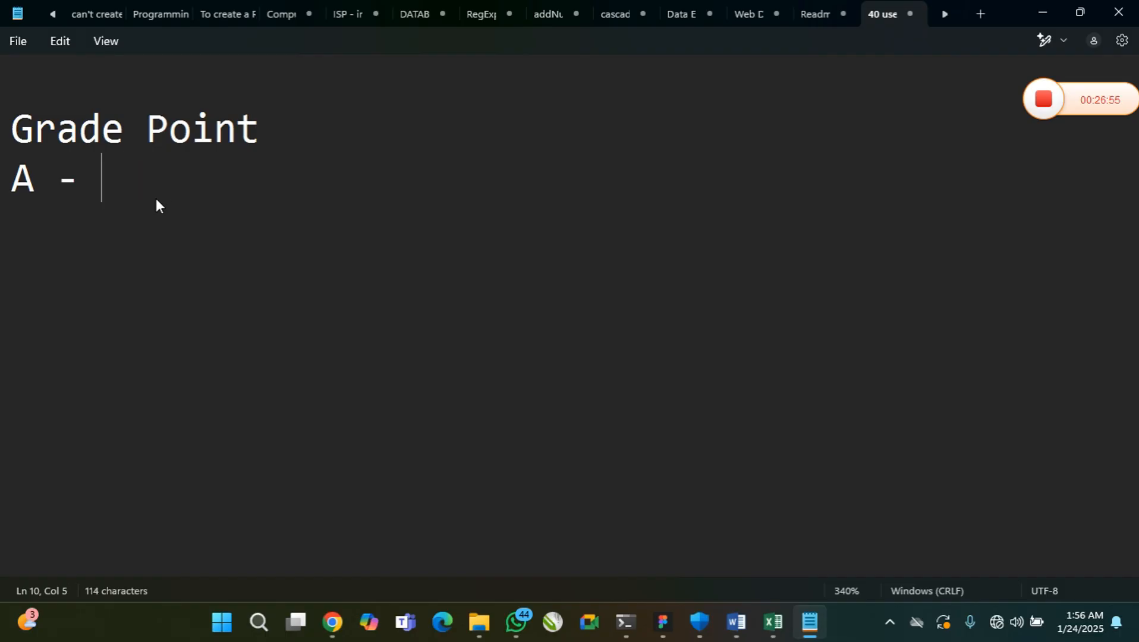
pyautogui.press('BackSpace')
pyautogui.press('BackSpace')
pyautogui.press('BackSpace')
# Complete the first grade label as "A1 -" and add the lines "B2 -" and "B3 -" below it
pyautogui.write('1 -')
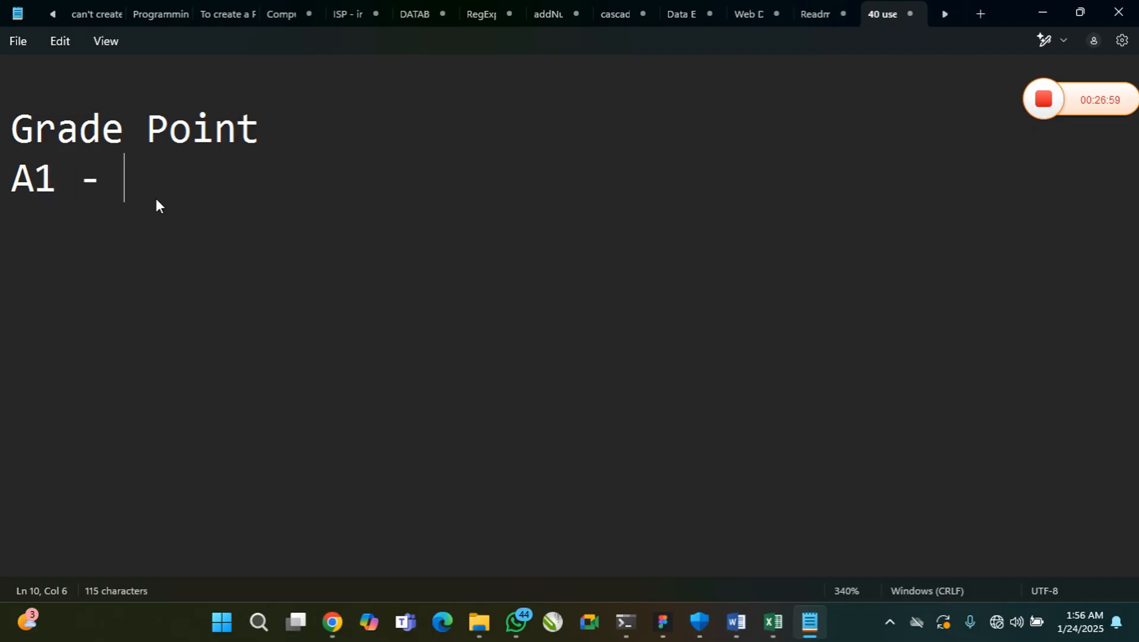
pyautogui.press('Return')
pyautogui.write('B2')
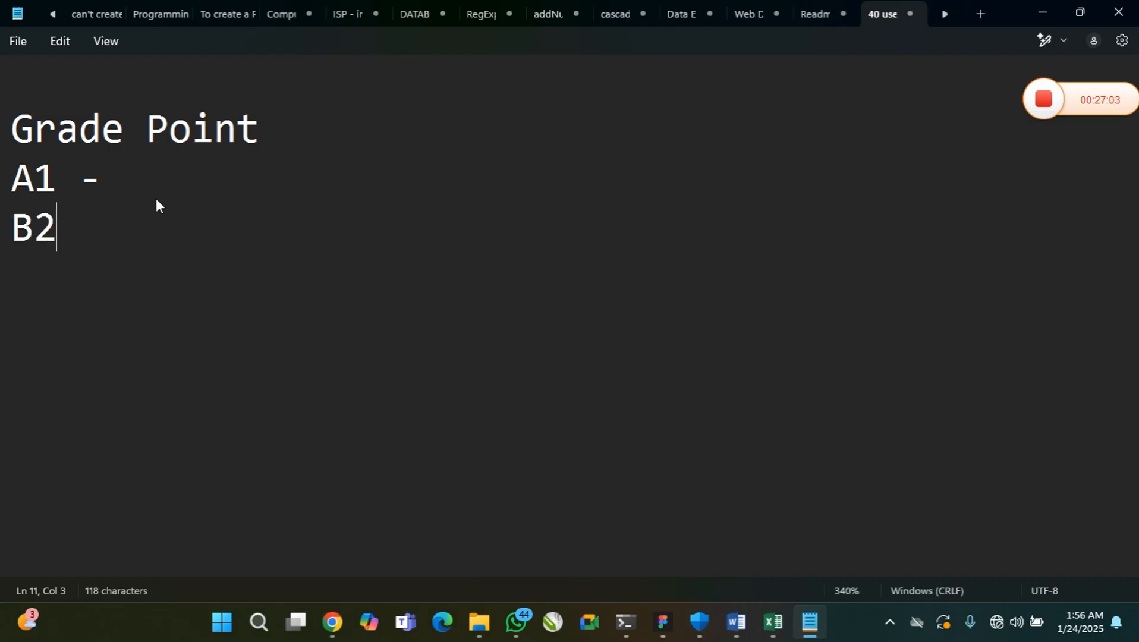
pyautogui.write(' -')
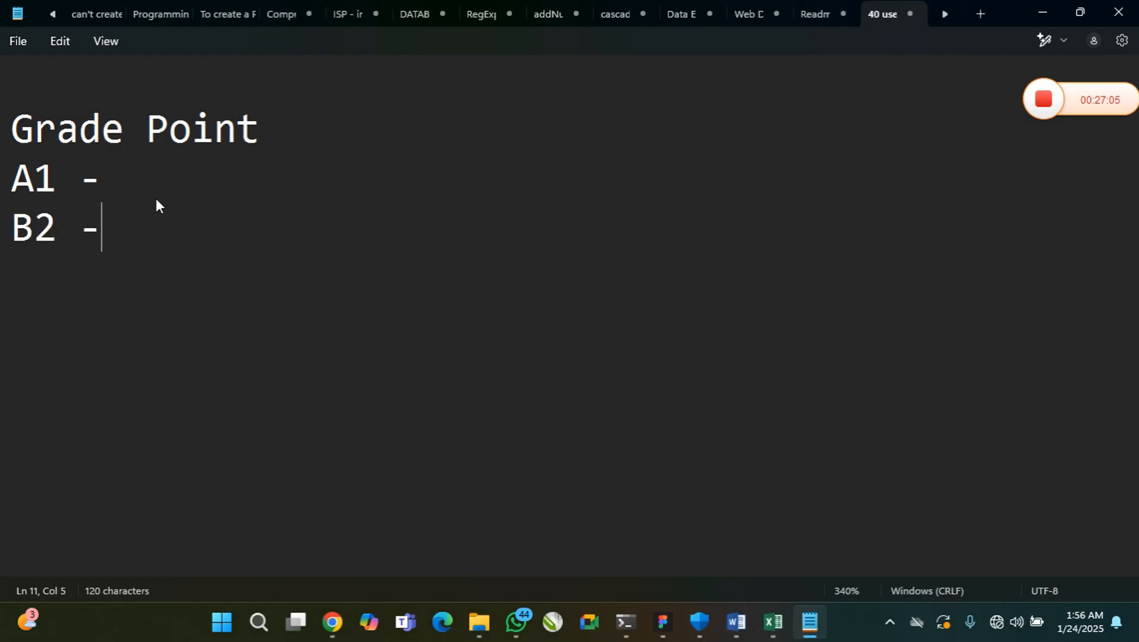
pyautogui.press('Return')
pyautogui.write('B3 -')
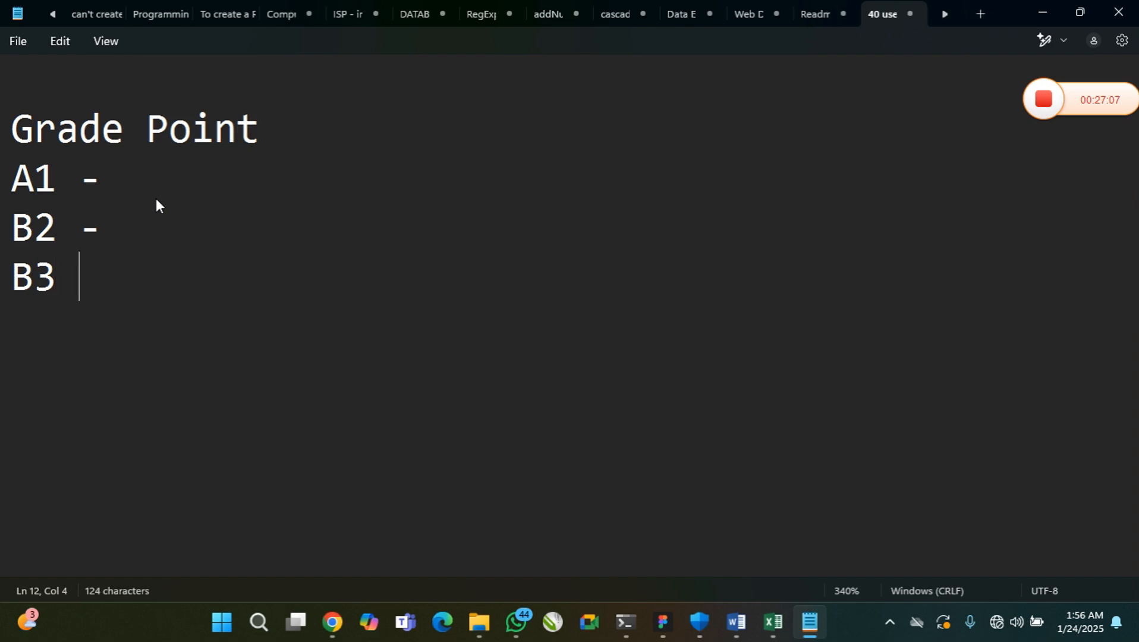
# Add the C grades to the scale on separate lines: "C4 -", "C5 -" and "C6 -"
pyautogui.press('Return')
pyautogui.write('C4 -')
pyautogui.press('Return')
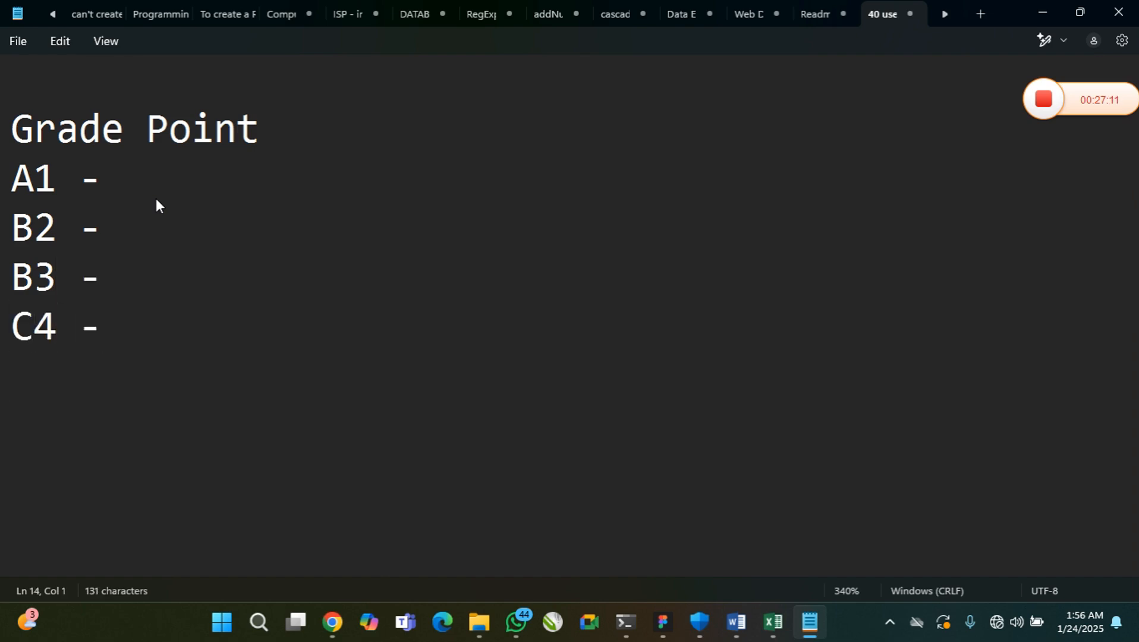
pyautogui.write('C5 -')
pyautogui.press('Return')
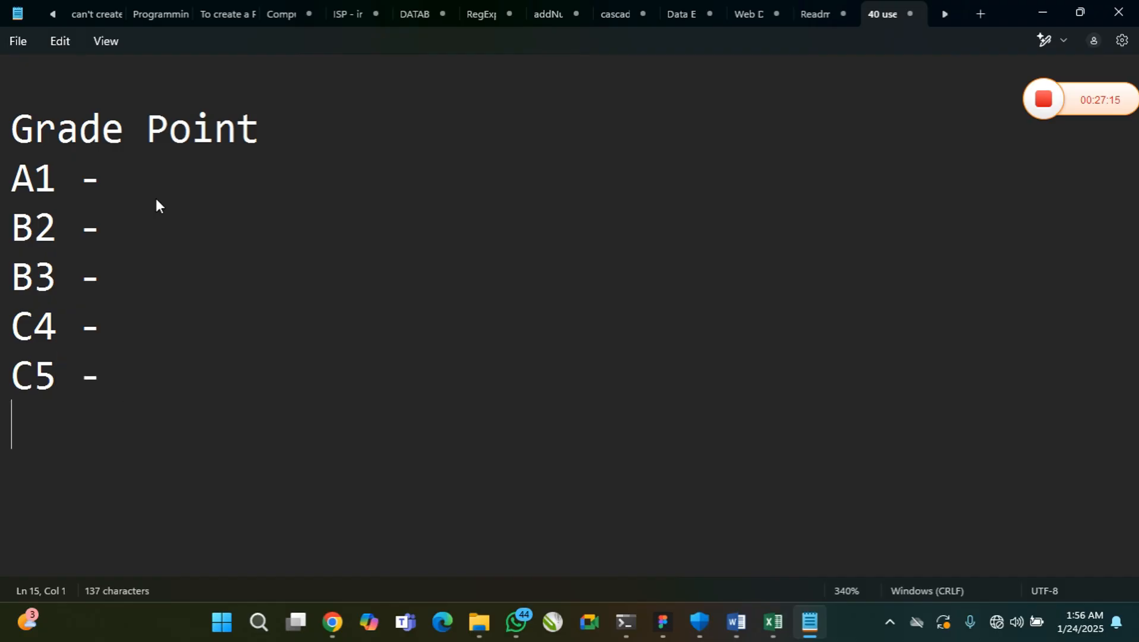
pyautogui.write('C6 -')
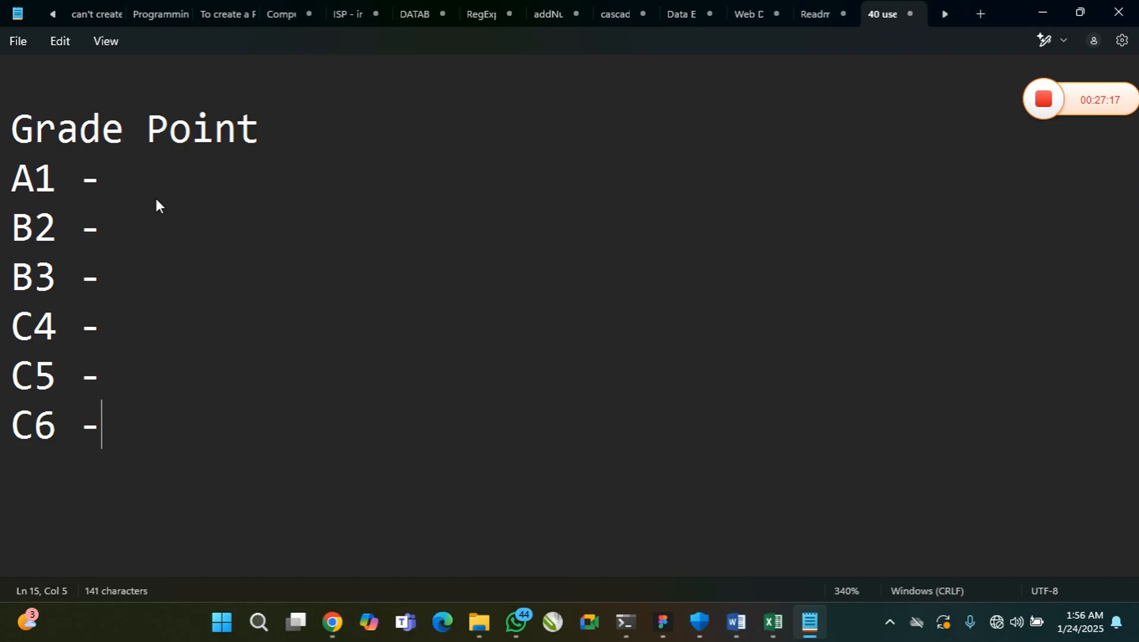
# Add the lines "D8 -" and "E8 -" below the C6 grade
pyautogui.press('Return')
pyautogui.write('D8 -')
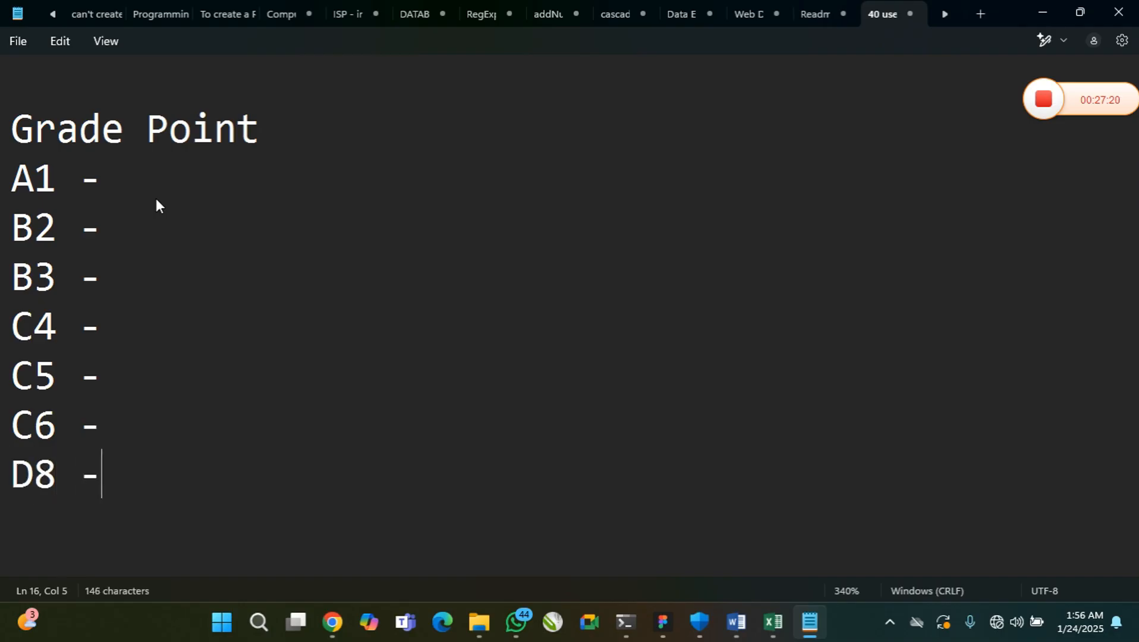
pyautogui.press('Return')
pyautogui.write('E')
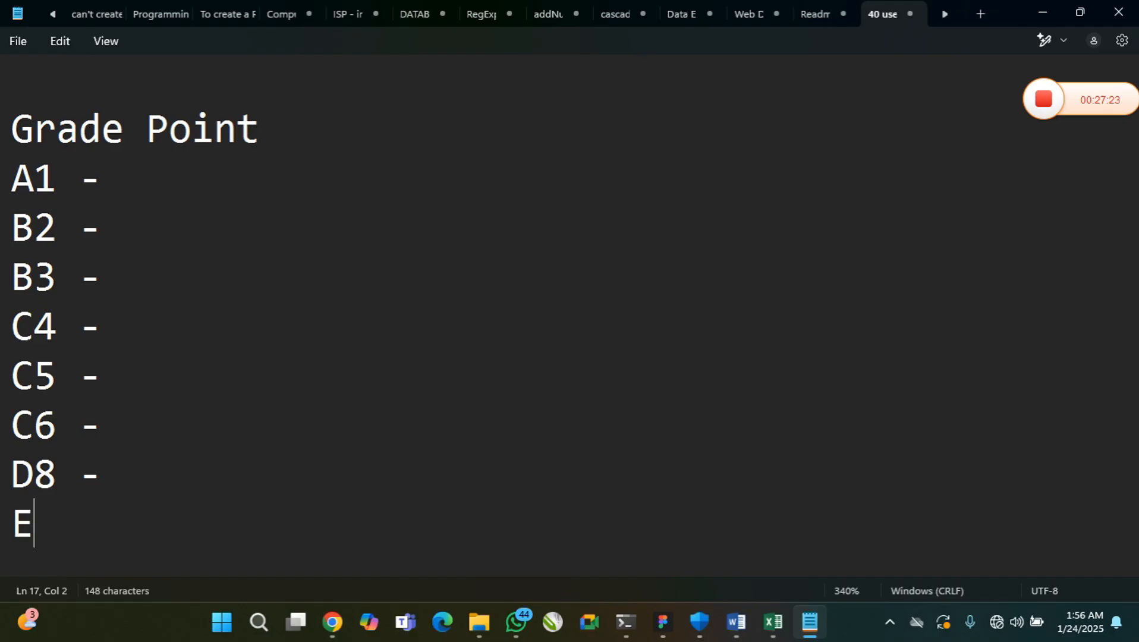
pyautogui.write('8 -')
pyautogui.press('Return')
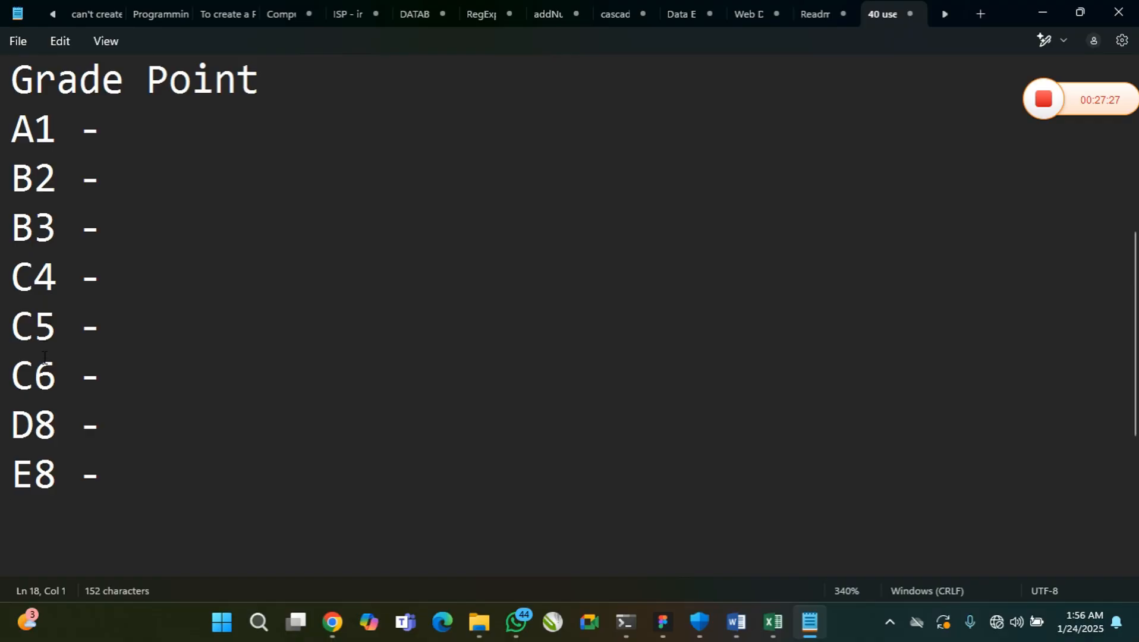
# Correct the D grade label to D7 and add the line "F9 -" below the E8 grade
pyautogui.click(55, 424)
pyautogui.press('BackSpace')
pyautogui.write('7')
pyautogui.click(64, 508)
pyautogui.write('F9 -')
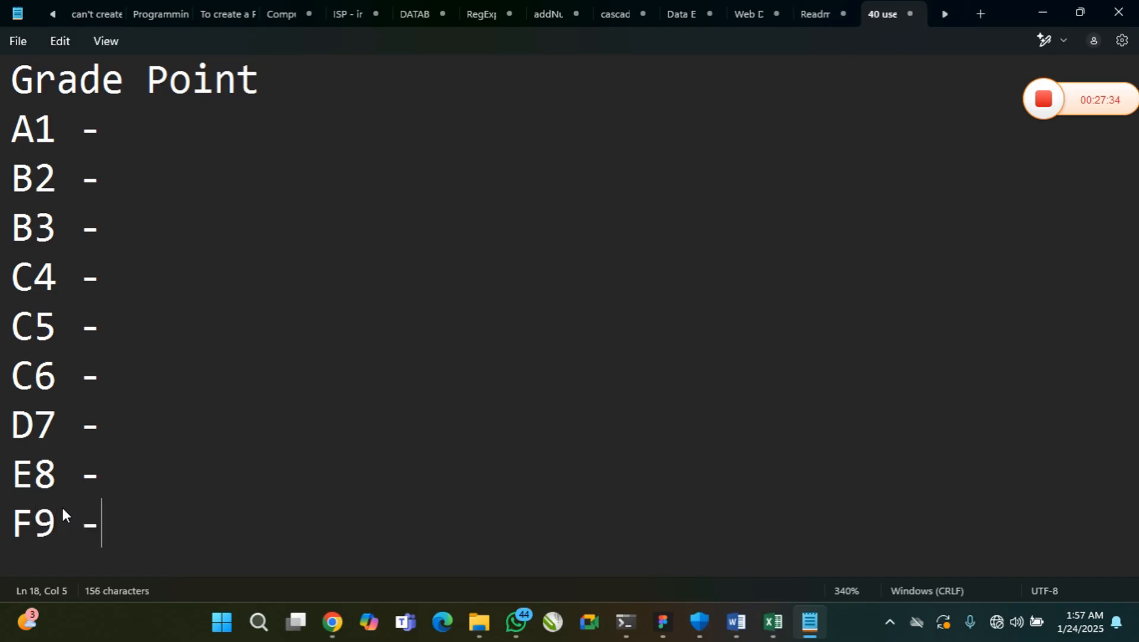
pyautogui.press('Return')
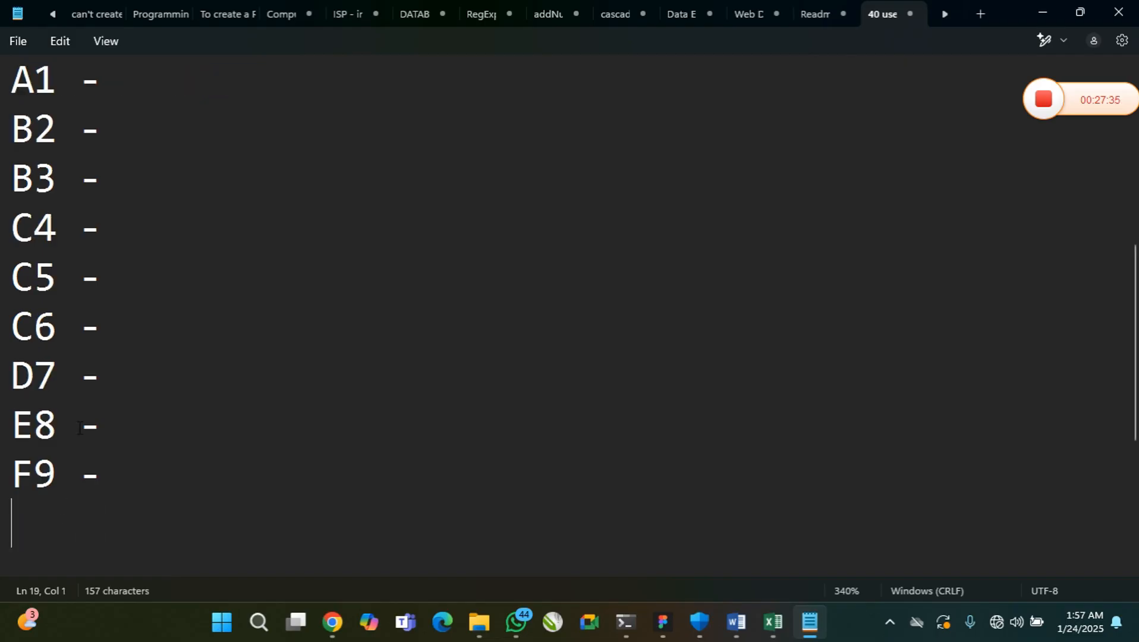
# Enter the score range 0 - 39 on the F9 line
pyautogui.scroll(1, 184, 328)
pyautogui.scroll(-1, 185, 328)
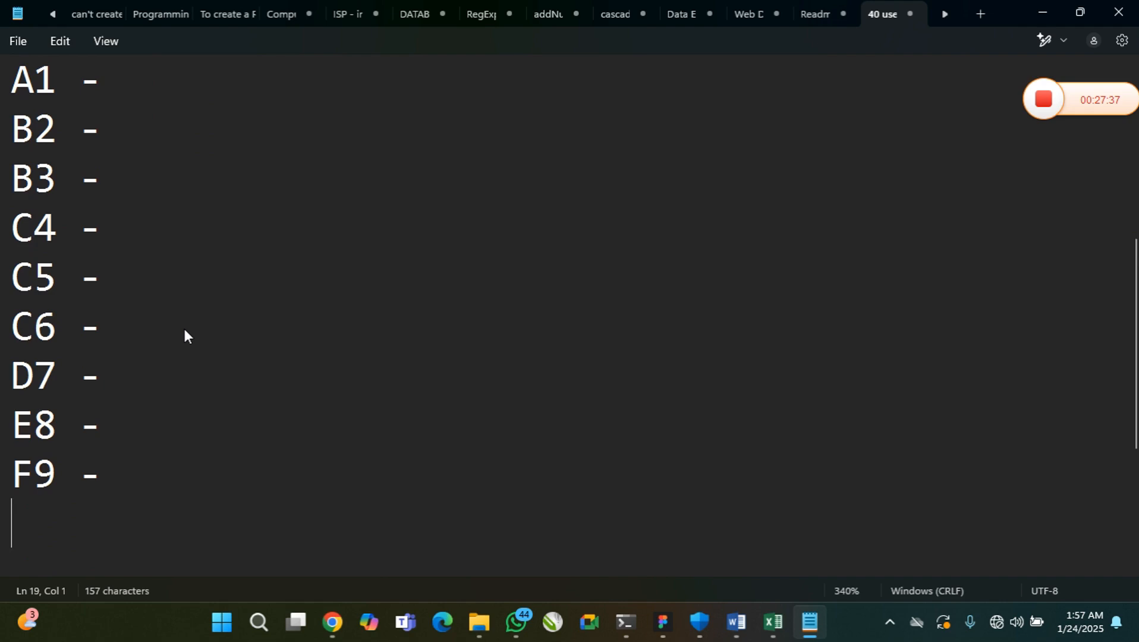
pyautogui.scroll(1, 184, 328)
pyautogui.scroll(-1, 184, 328)
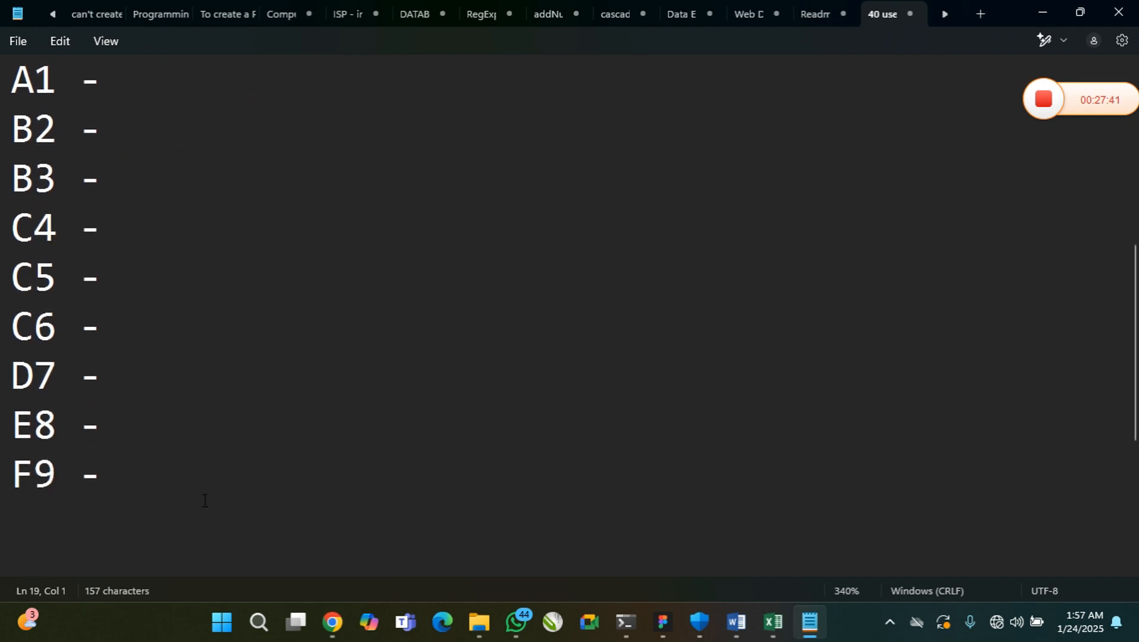
pyautogui.click(213, 464)
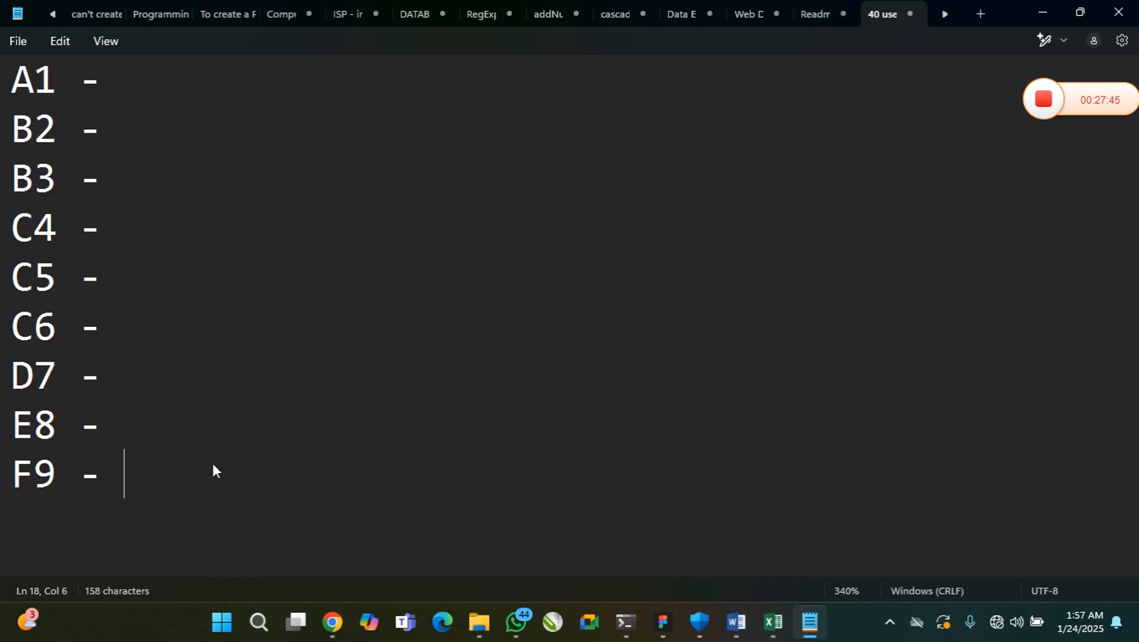
pyautogui.write('0')
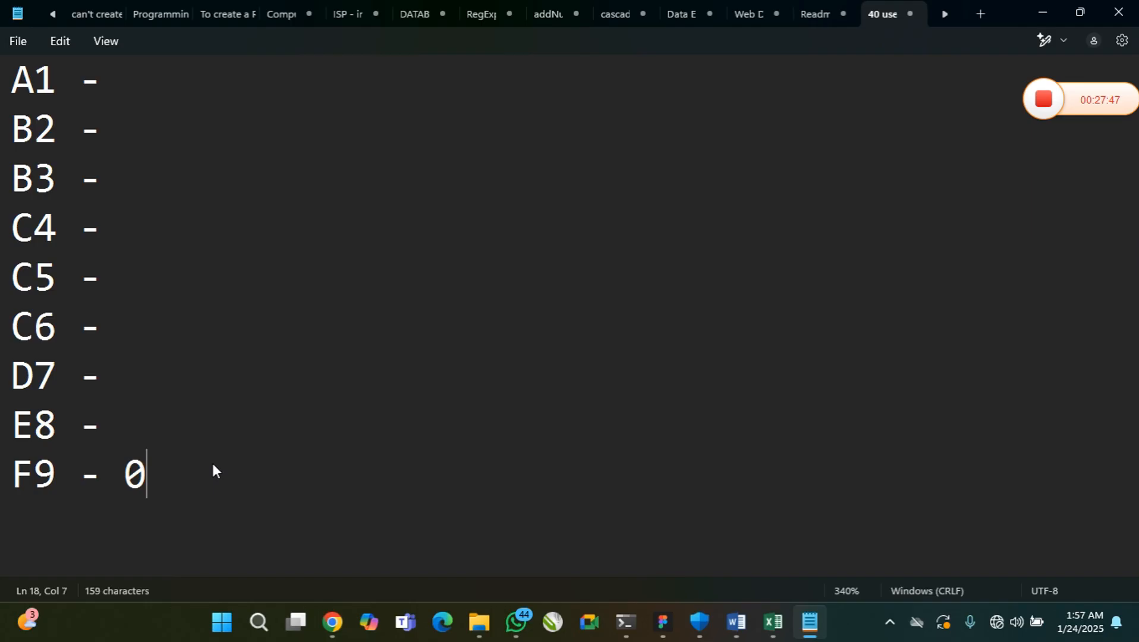
pyautogui.write(' - 39')
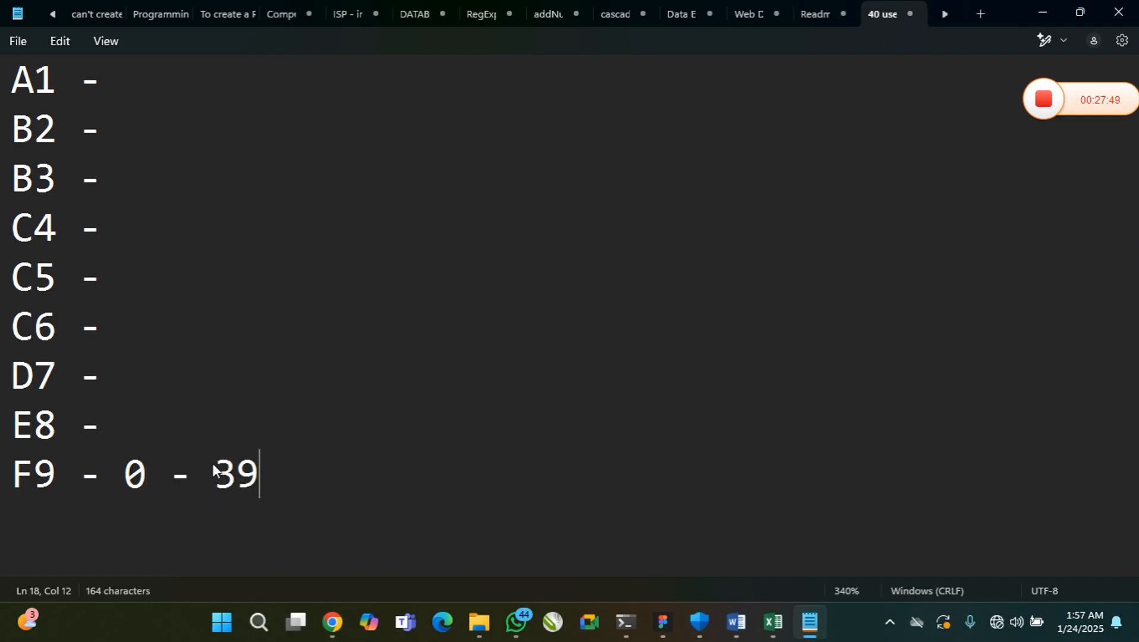
# Enter the score ranges 40 - 44 for E8 and 45 - 49 for D7
pyautogui.press('Up')
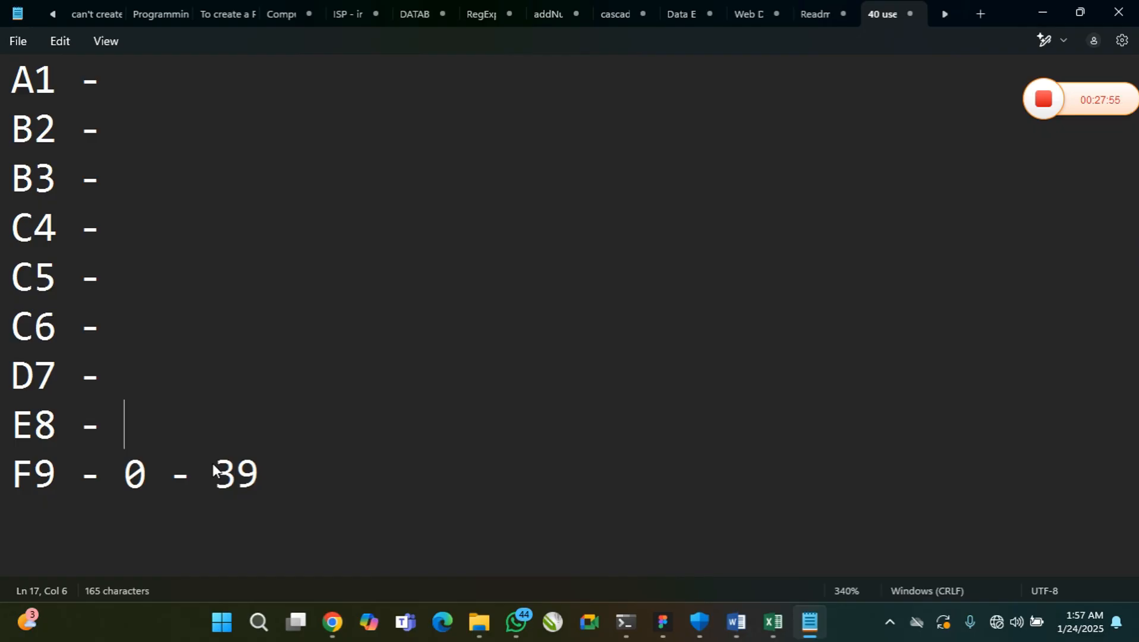
pyautogui.write('40 - ')
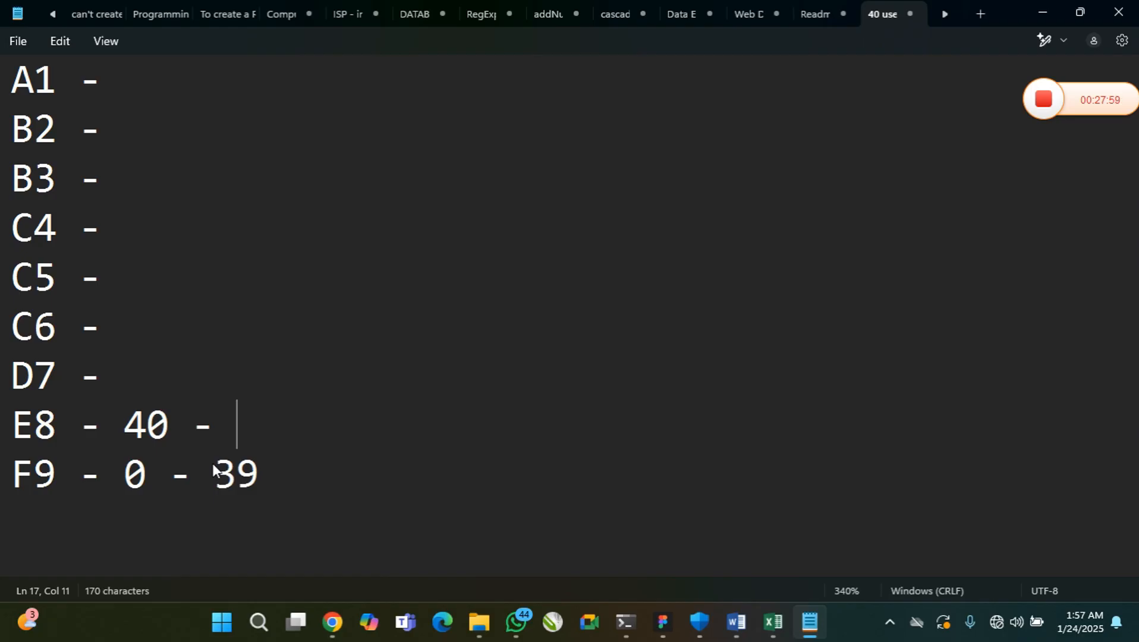
pyautogui.write('44')
pyautogui.press('Up')
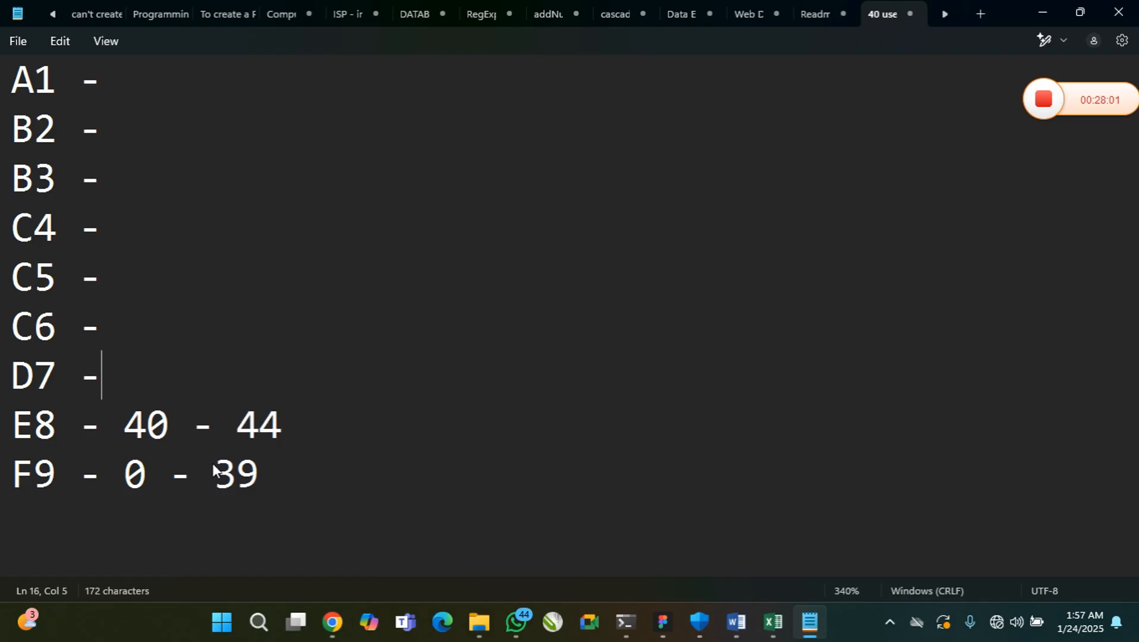
pyautogui.write('45 - ')
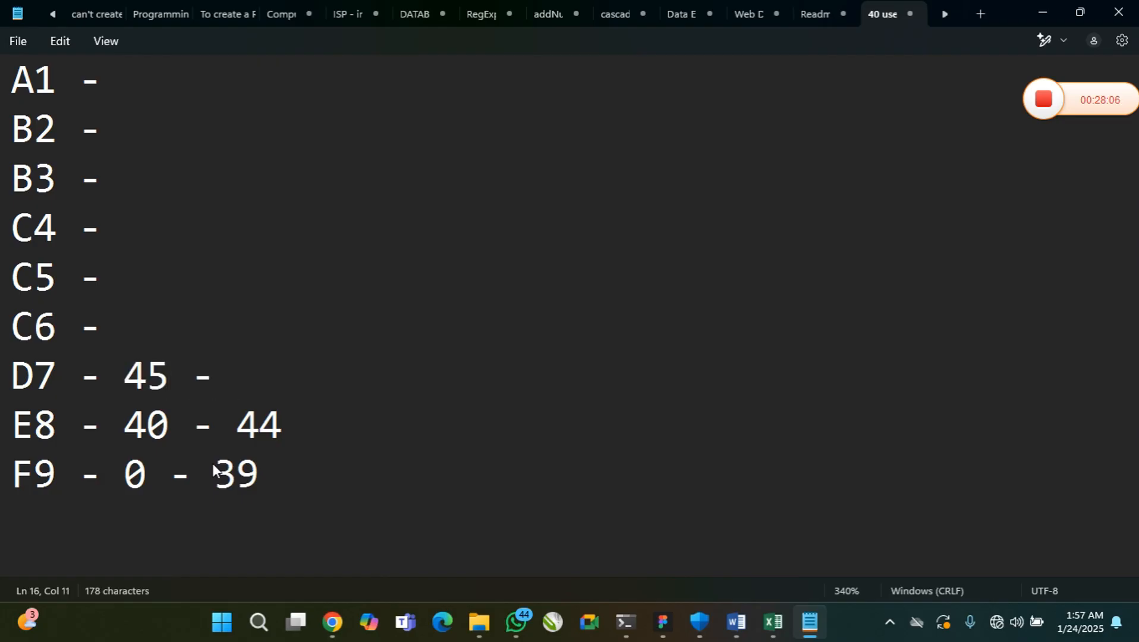
pyautogui.write('49')
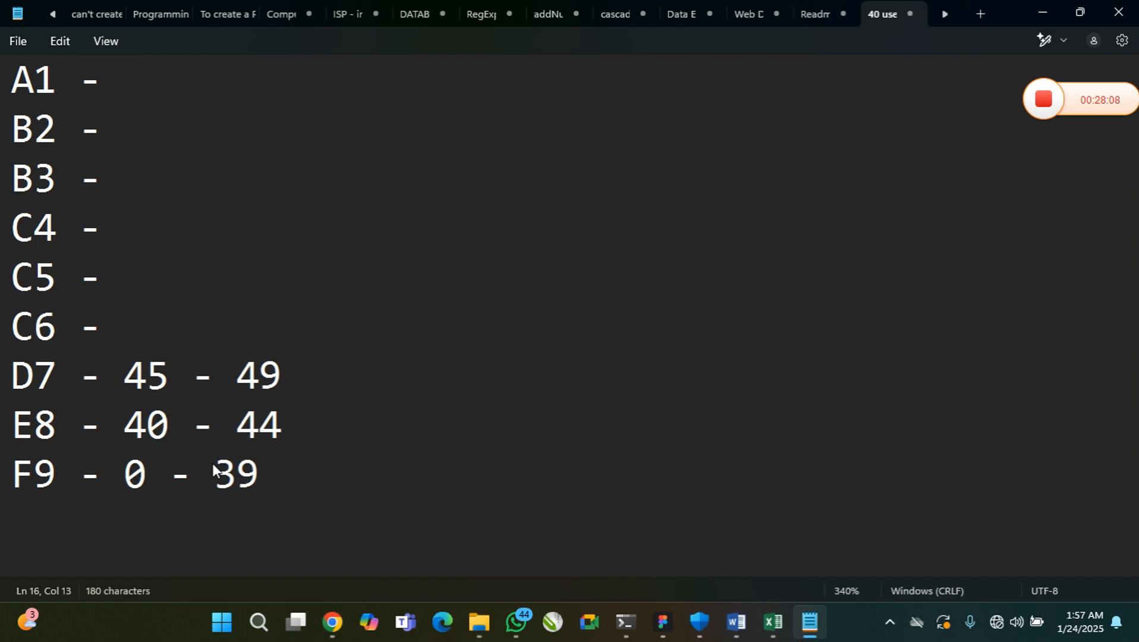
# Enter the score ranges 50 - 54 for C6 and 55 -59 for C5
pyautogui.press('Up')
pyautogui.write('50 - ')
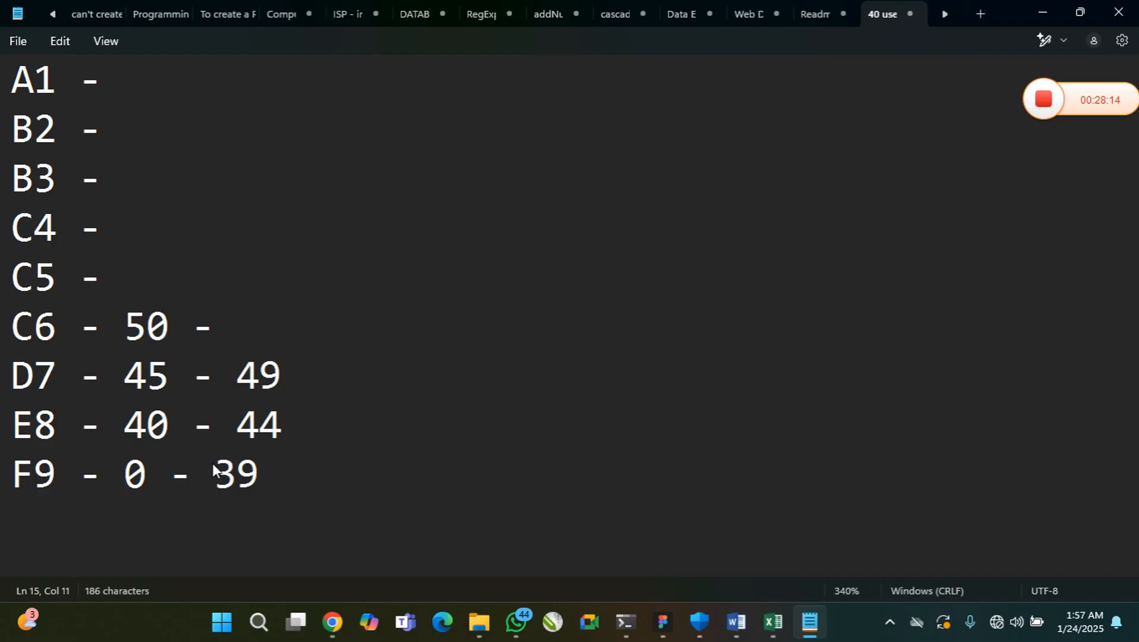
pyautogui.write('54')
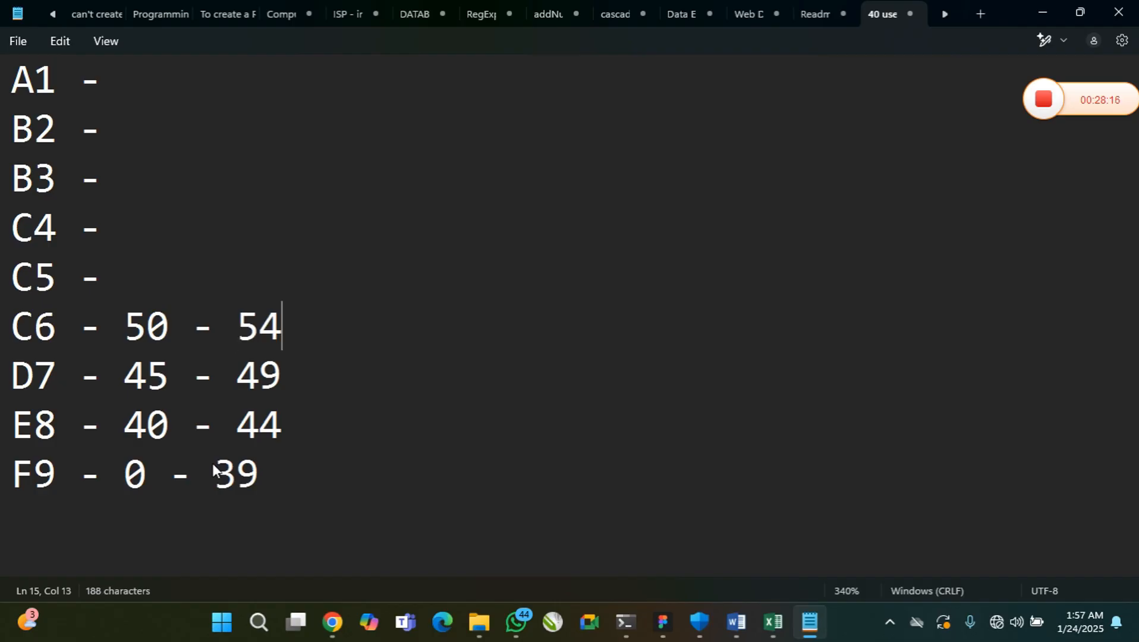
pyautogui.press('Up')
pyautogui.write('55 -59')
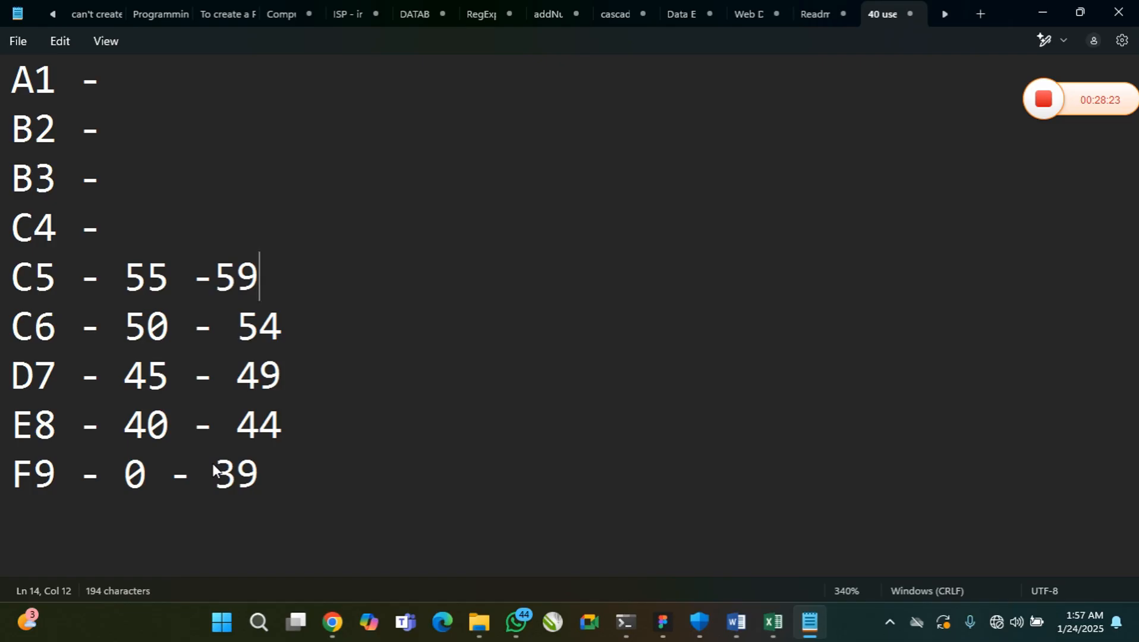
# Enter the score ranges 60 - 64 for C4 and 65 - 69 for B3
pyautogui.press('Up')
pyautogui.write('60 -')
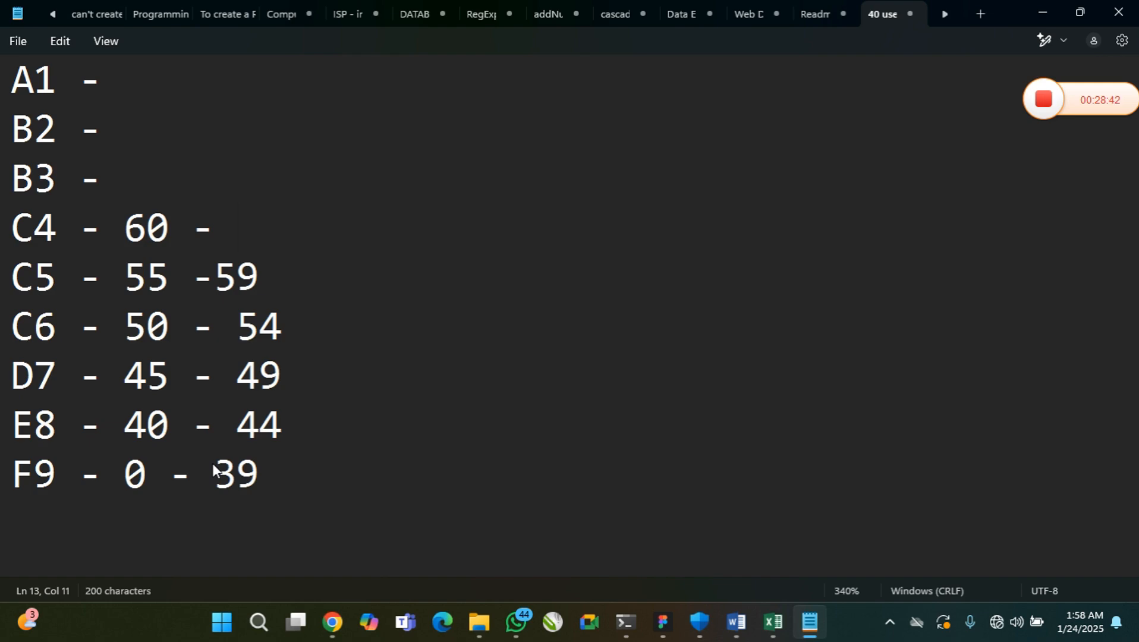
pyautogui.write('64')
pyautogui.press('Up')
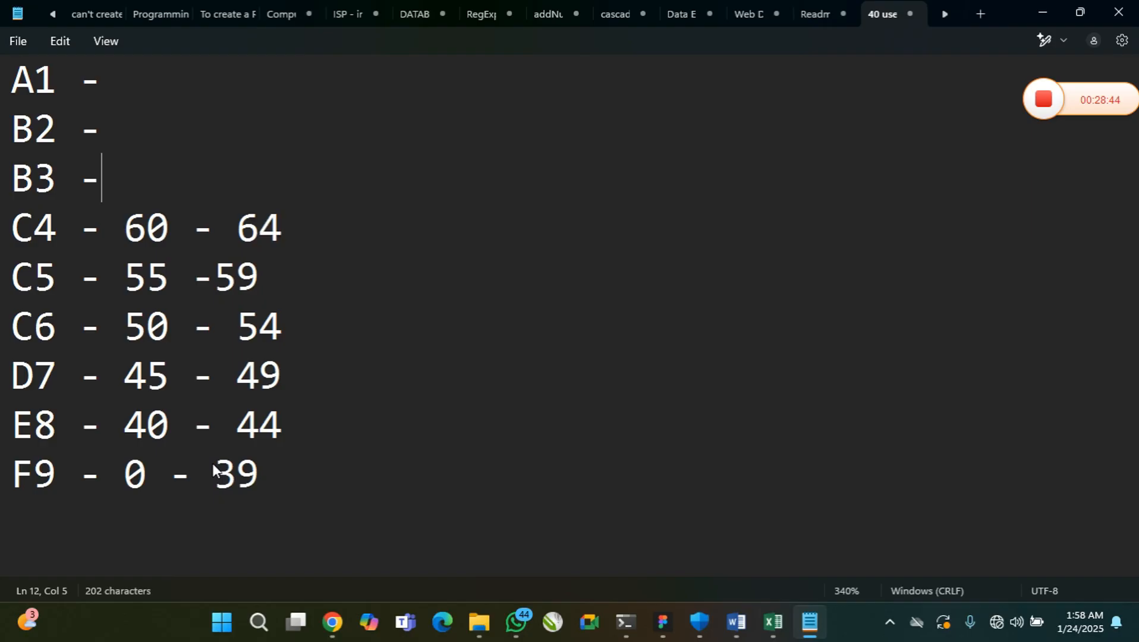
pyautogui.write('6')
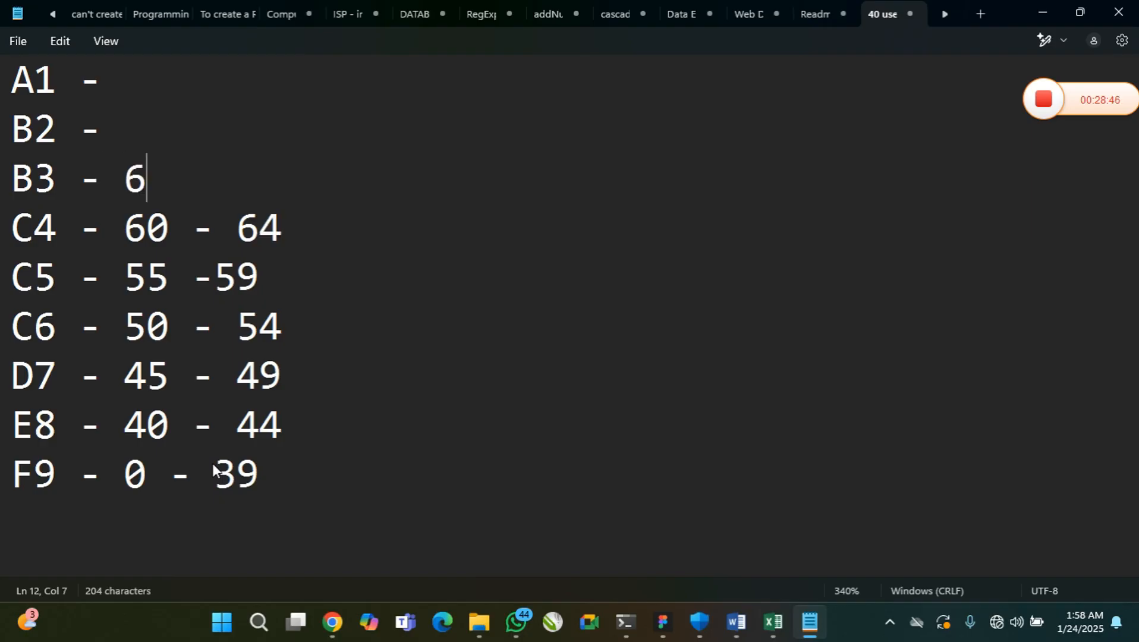
pyautogui.write('5 - 69')
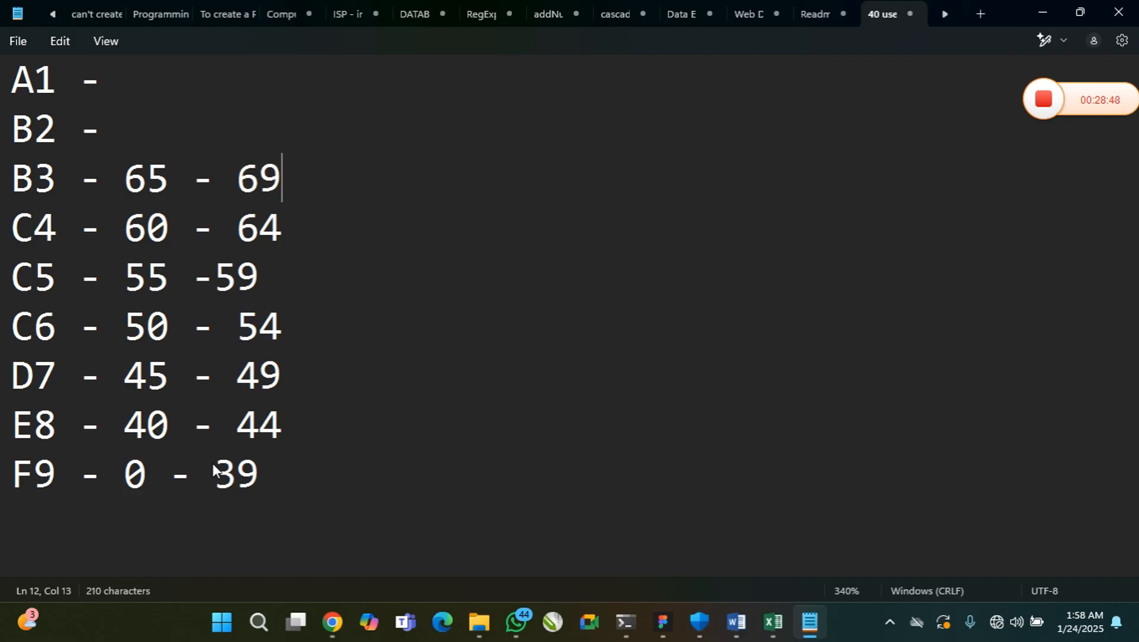
# Enter the score ranges 70 - 79 for B2 and 80 - 100 for A1
pyautogui.press('Up')
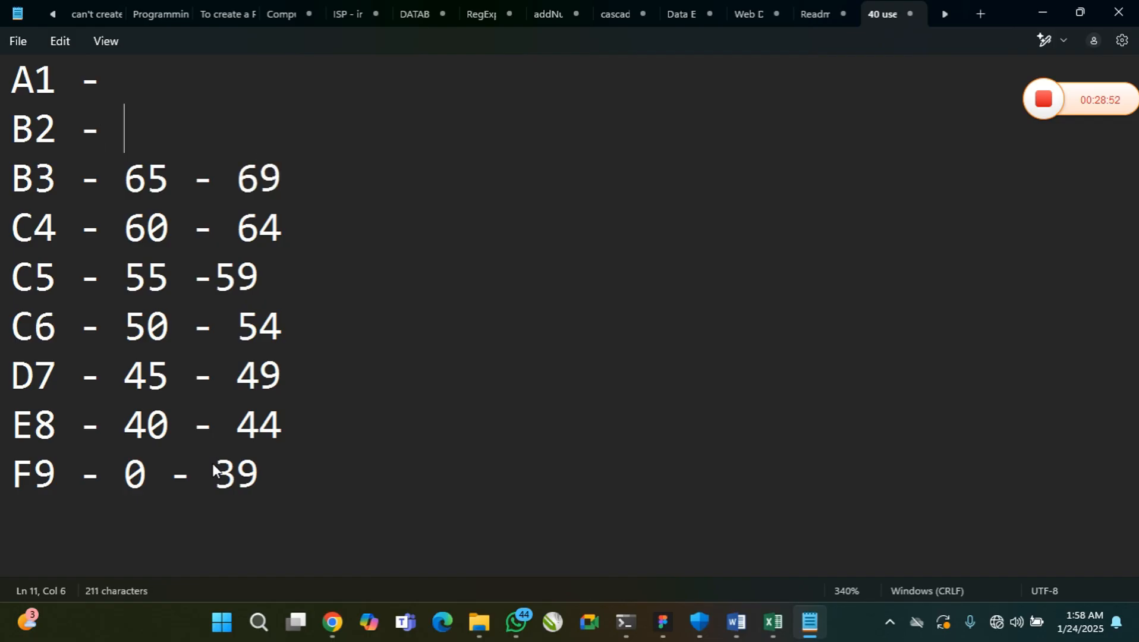
pyautogui.write('70 ')
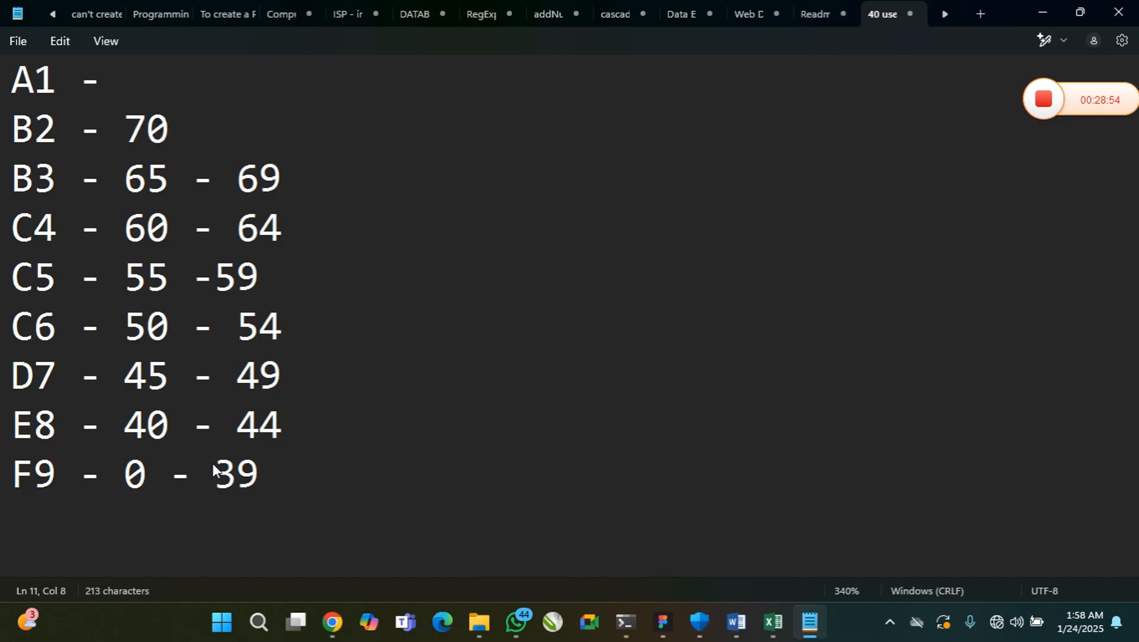
pyautogui.write('- 80')
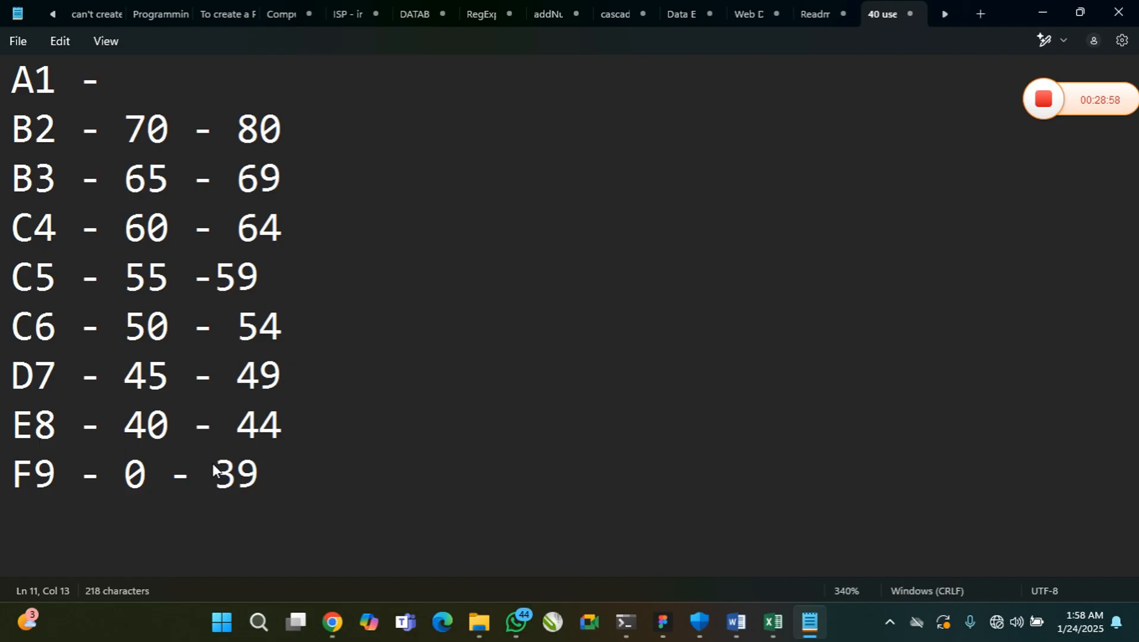
pyautogui.press('BackSpace')
pyautogui.press('BackSpace')
pyautogui.write('79')
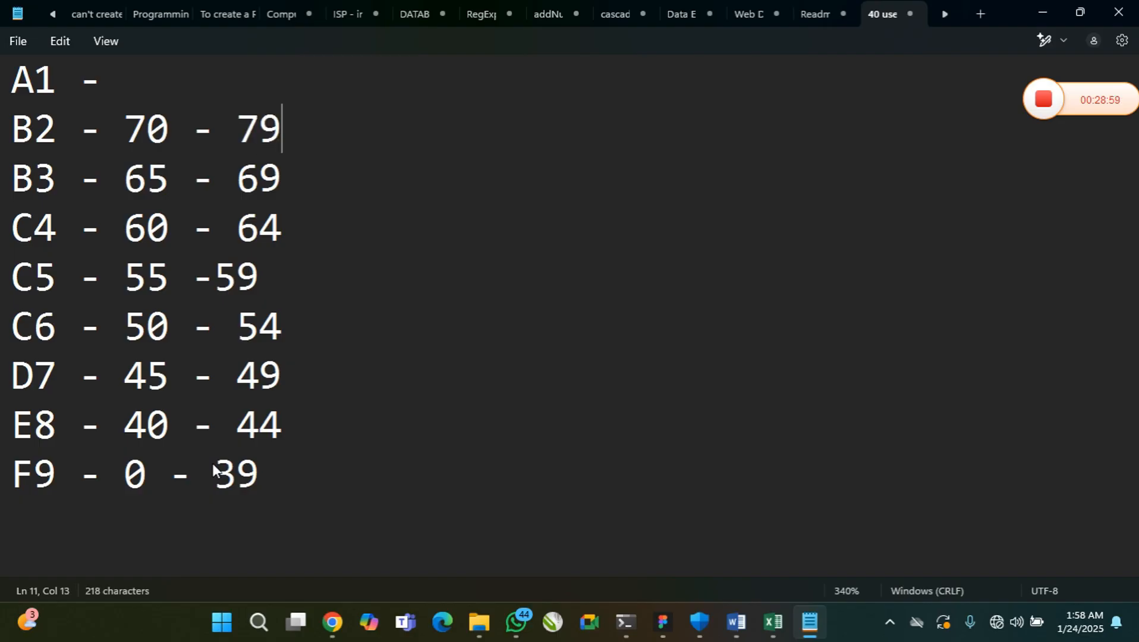
pyautogui.press('Up')
pyautogui.write('80 - ')
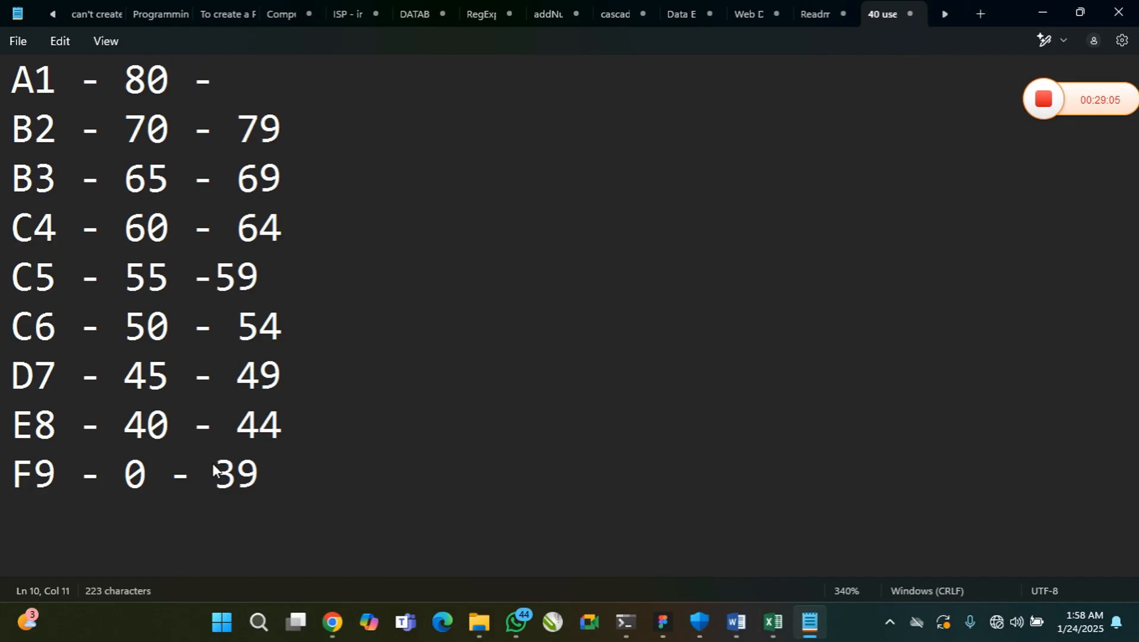
pyautogui.write('100')
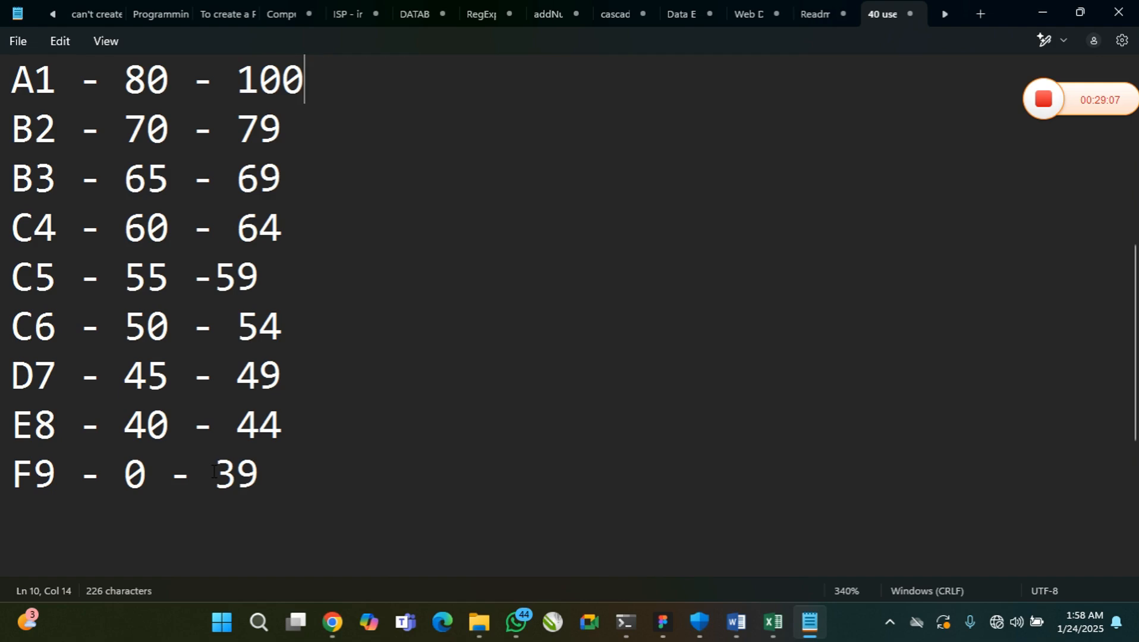
# Review the grading scale under Grade Point, highlighting the A1 range and the full list of grades
pyautogui.moveTo(265, 479); pyautogui.dragTo(3, 97)
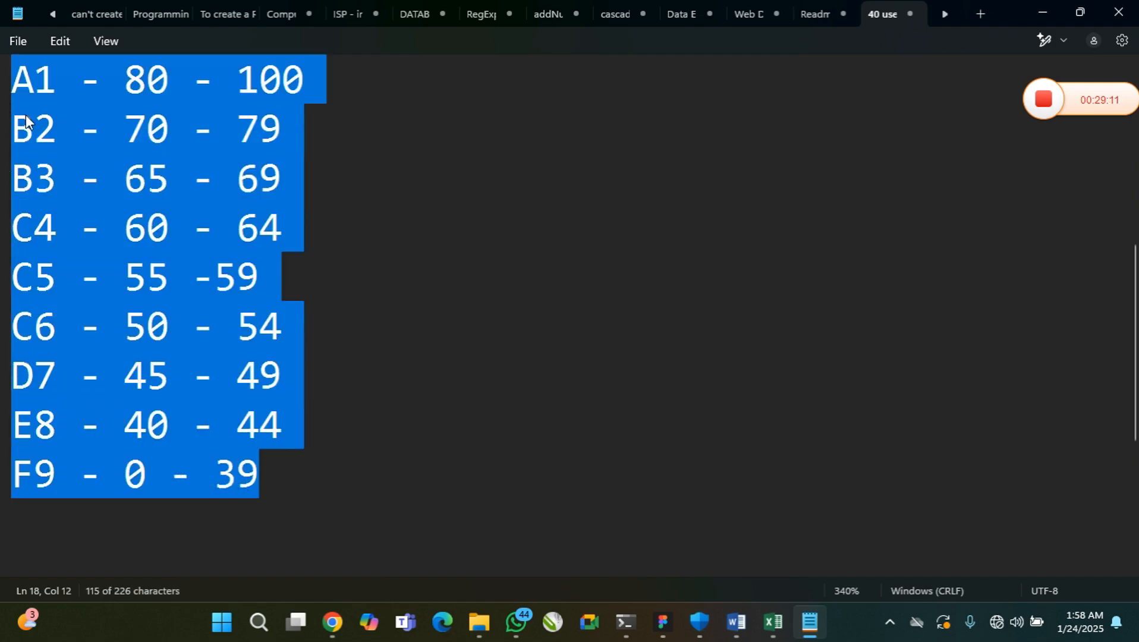
pyautogui.click(94, 136)
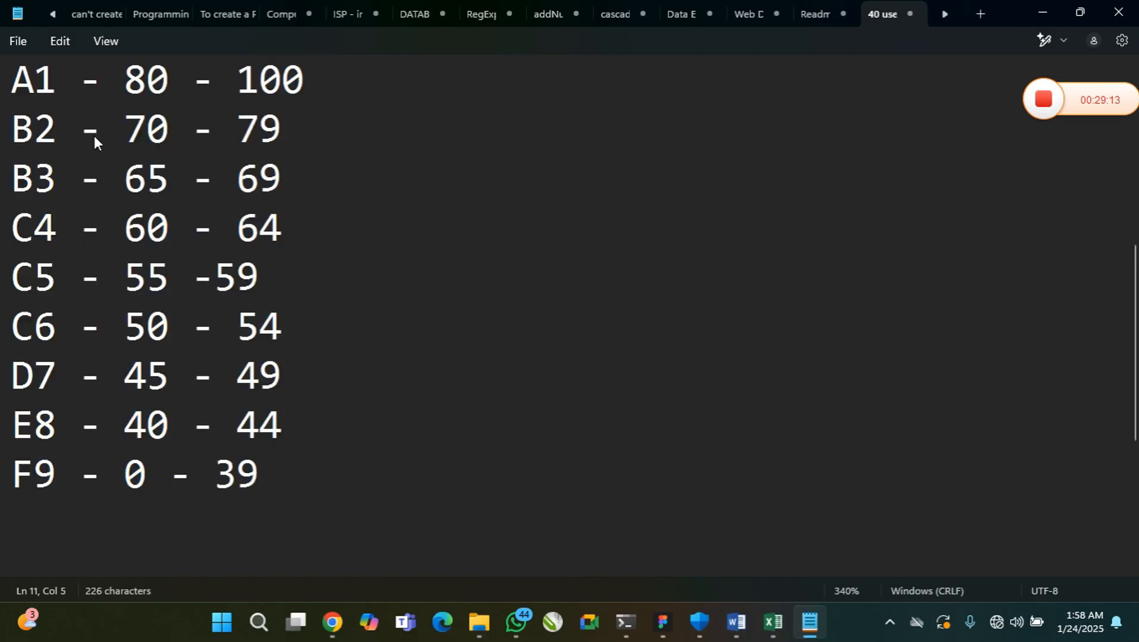
pyautogui.press('Up')
pyautogui.press('Up')
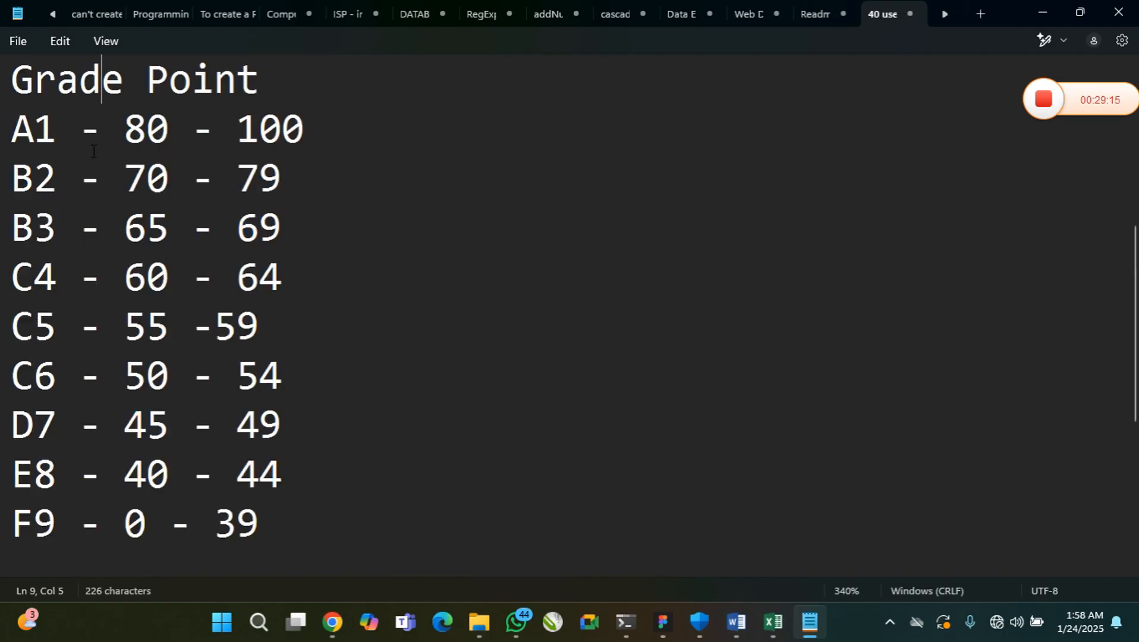
pyautogui.moveTo(124, 131); pyautogui.dragTo(309, 133)
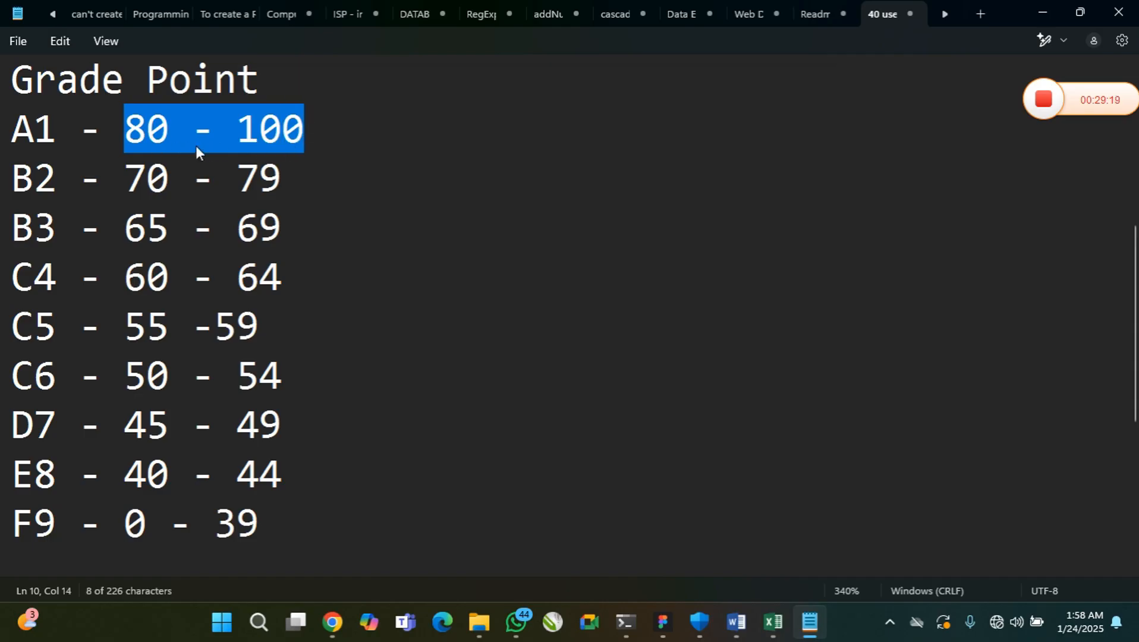
pyautogui.moveTo(52, 144); pyautogui.dragTo(21, 149)
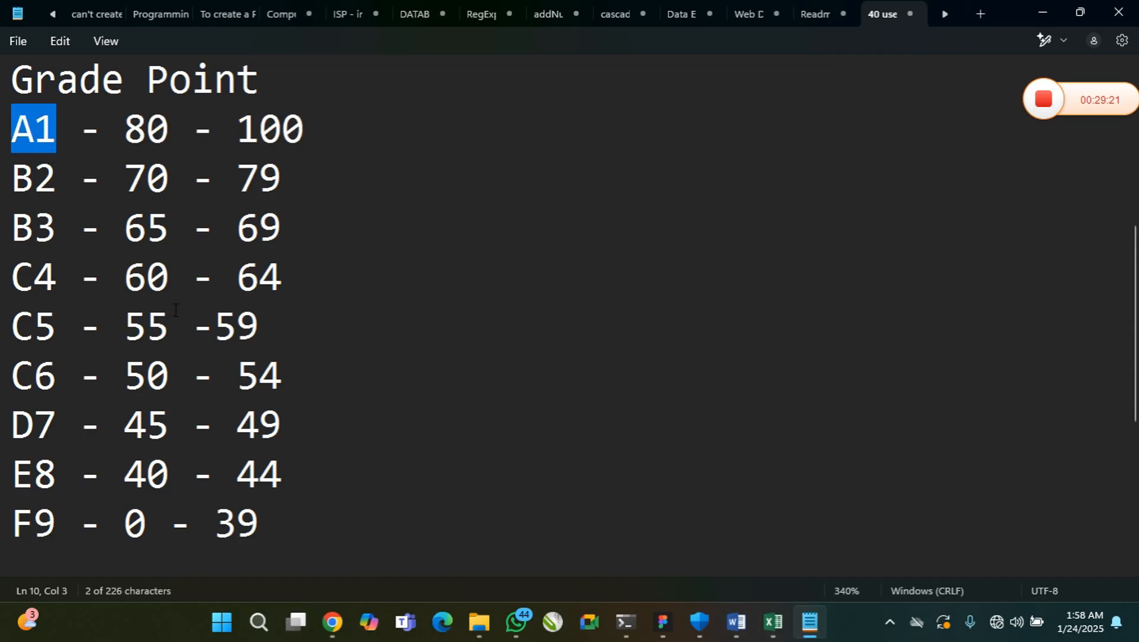
pyautogui.moveTo(124, 131); pyautogui.dragTo(5, 139)
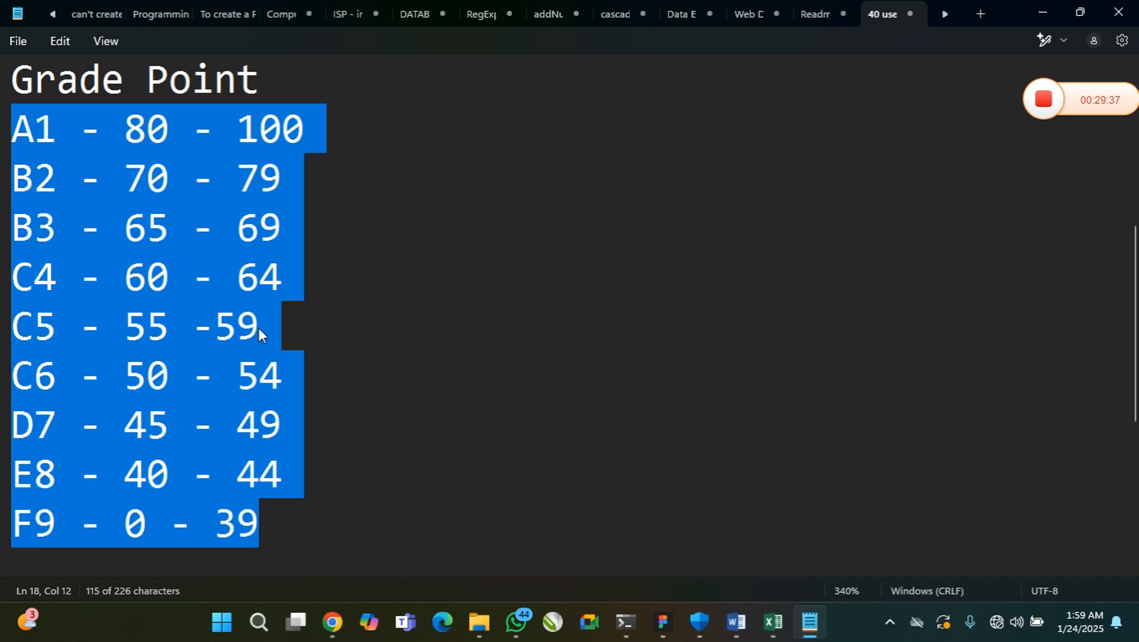
# Begin a formula with =IF( two lines below the F9 entry
pyautogui.click(300, 534)
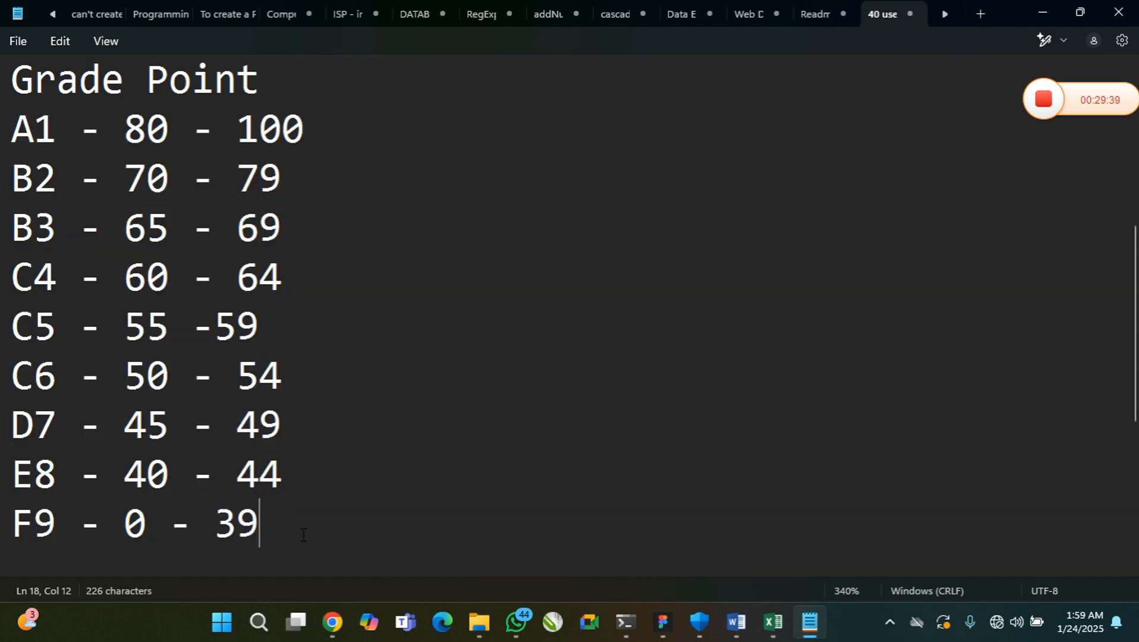
pyautogui.press('Return')
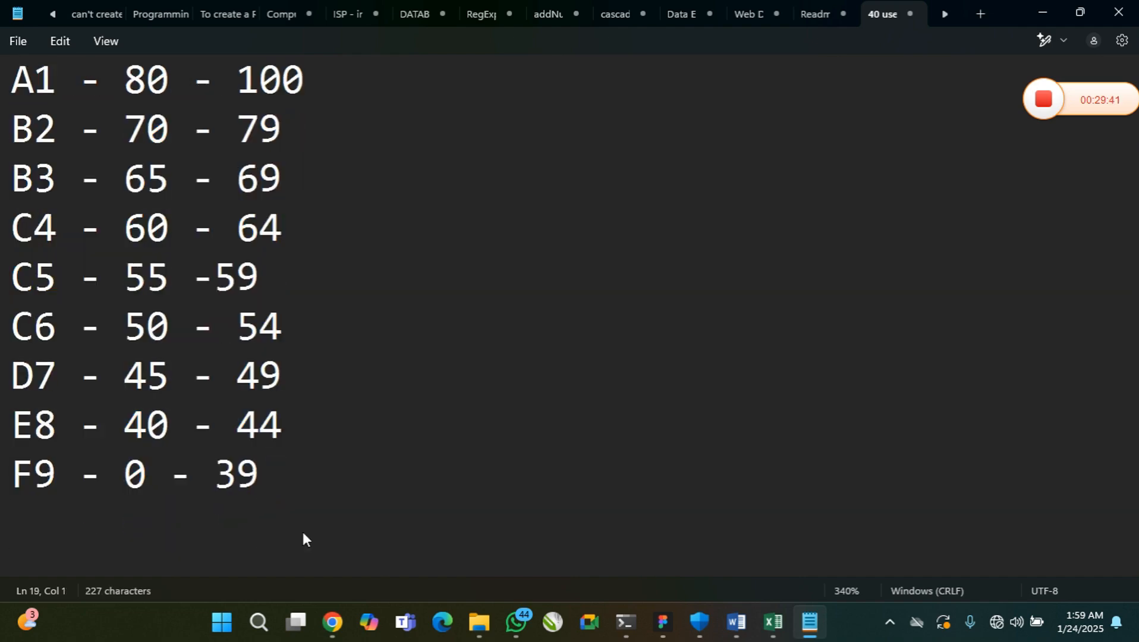
pyautogui.press('Return')
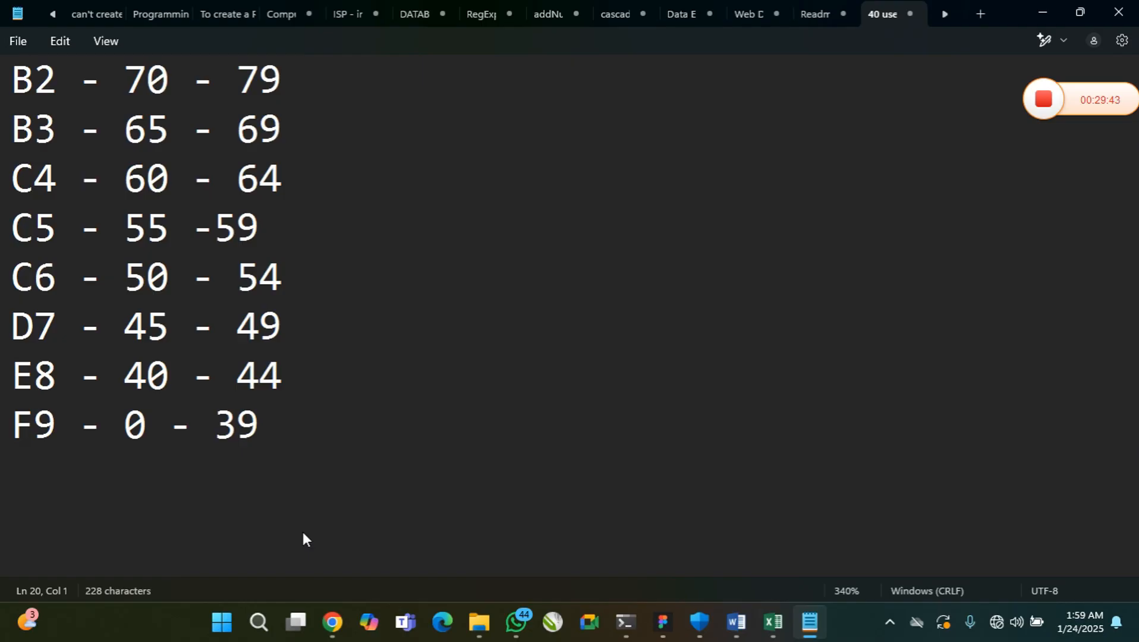
pyautogui.write('=IF')
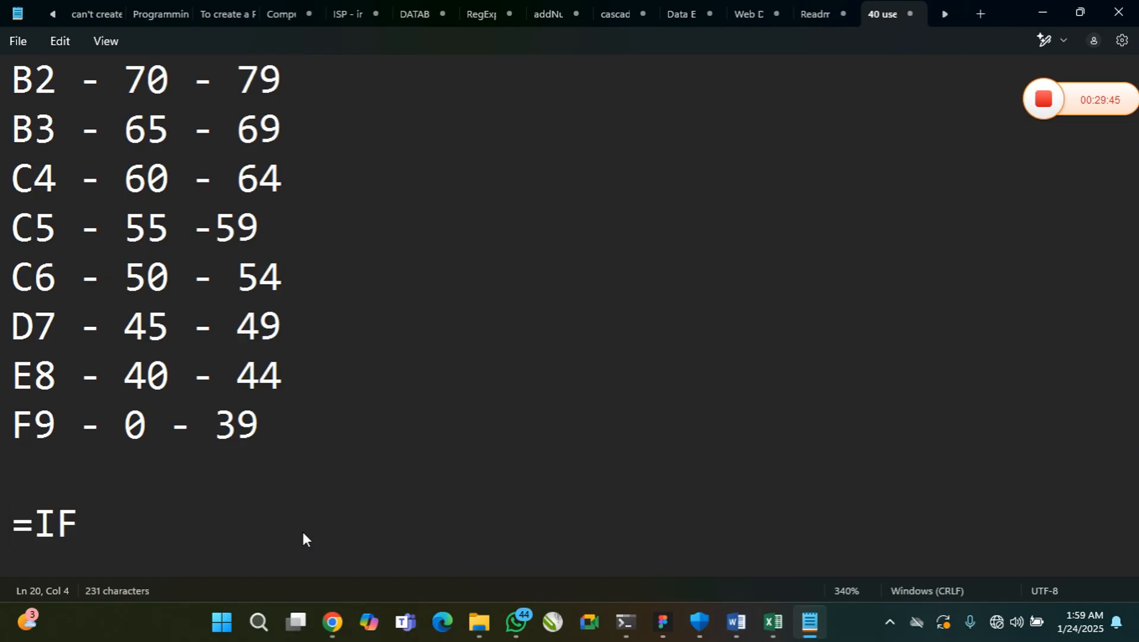
pyautogui.write('(')
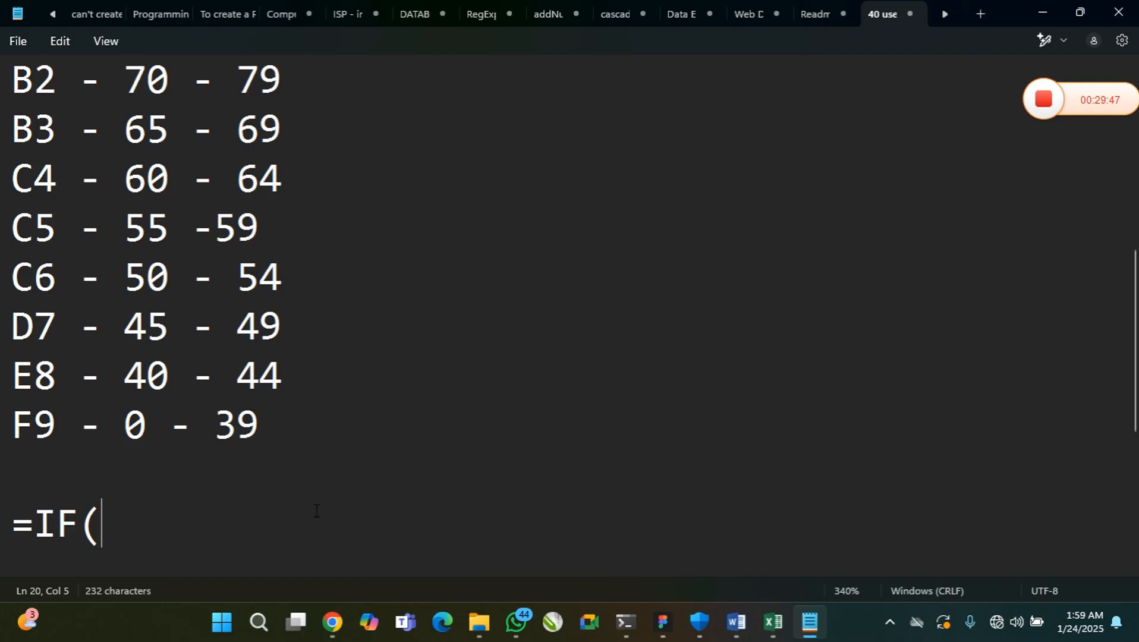
# Add item 5 below =IF() in the function list with the text "and"
pyautogui.scroll(2, 326, 484)
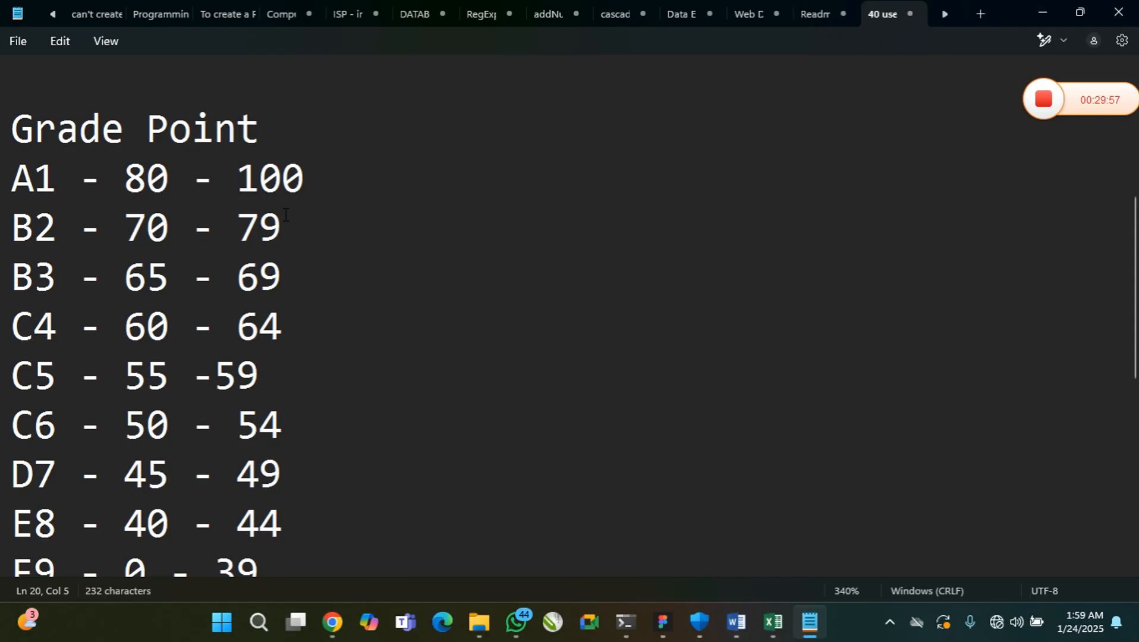
pyautogui.scroll(-2, 143, 356)
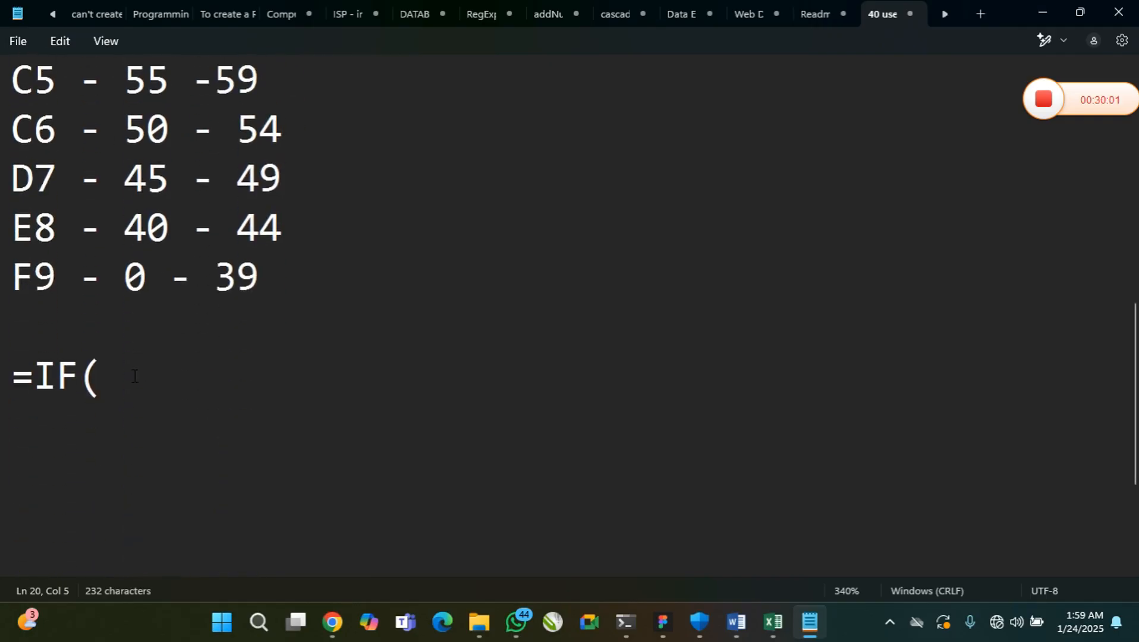
pyautogui.scroll(5, 133, 376)
pyautogui.click(211, 352)
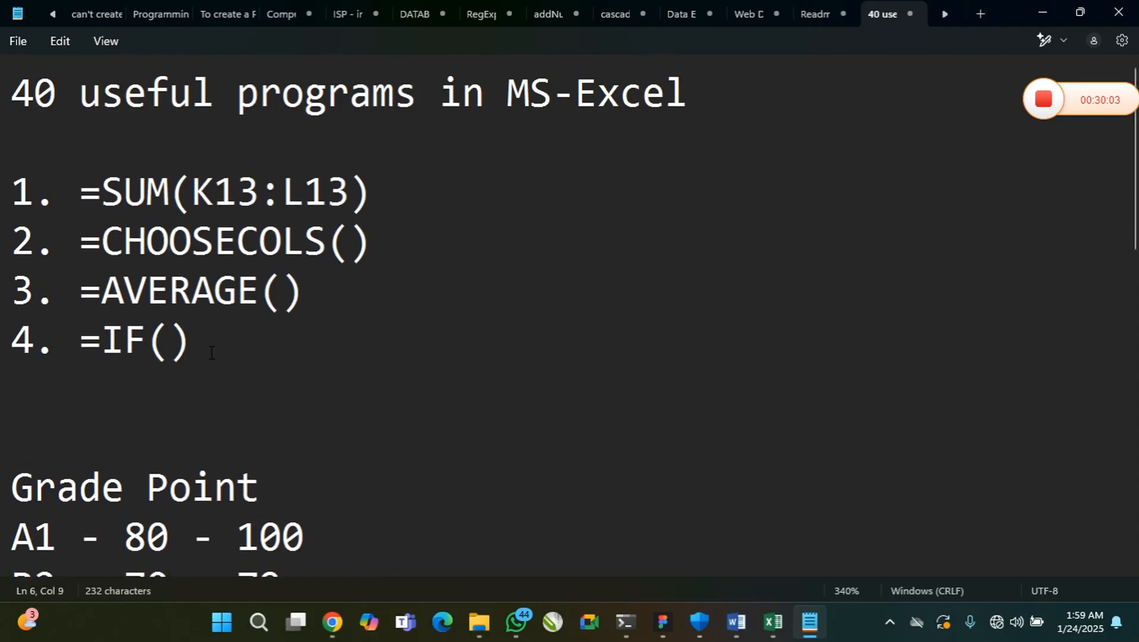
pyautogui.press('Return')
pyautogui.write('5.a')
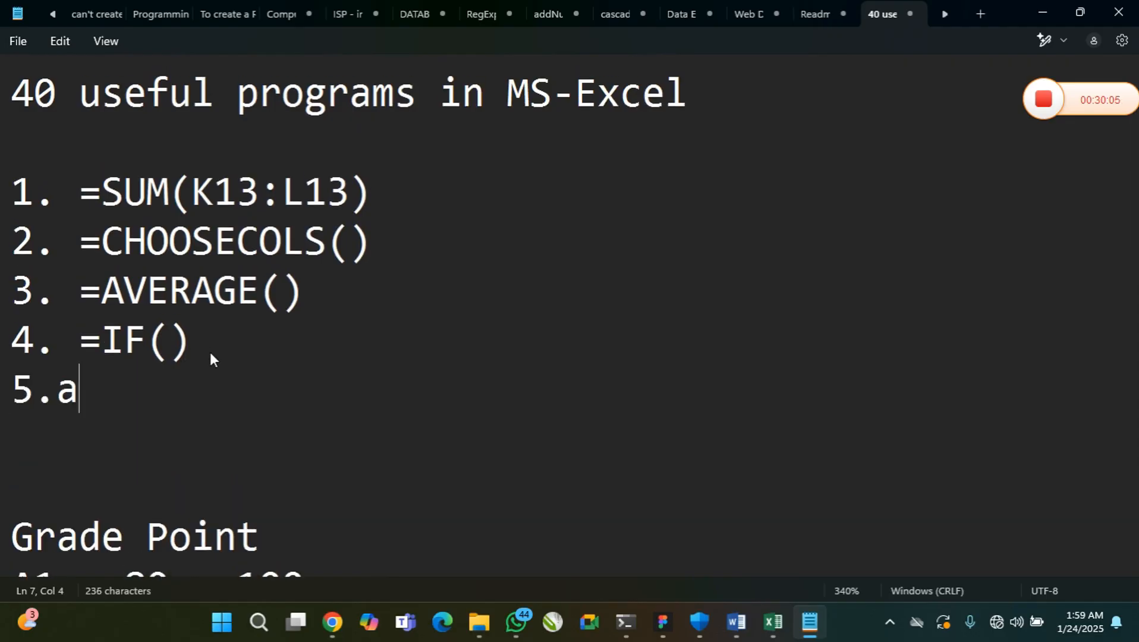
pyautogui.write('nd')
pyautogui.press('BackSpace')
pyautogui.press('BackSpace')
pyautogui.press('BackSpace')
pyautogui.write('=')
pyautogui.write('and')
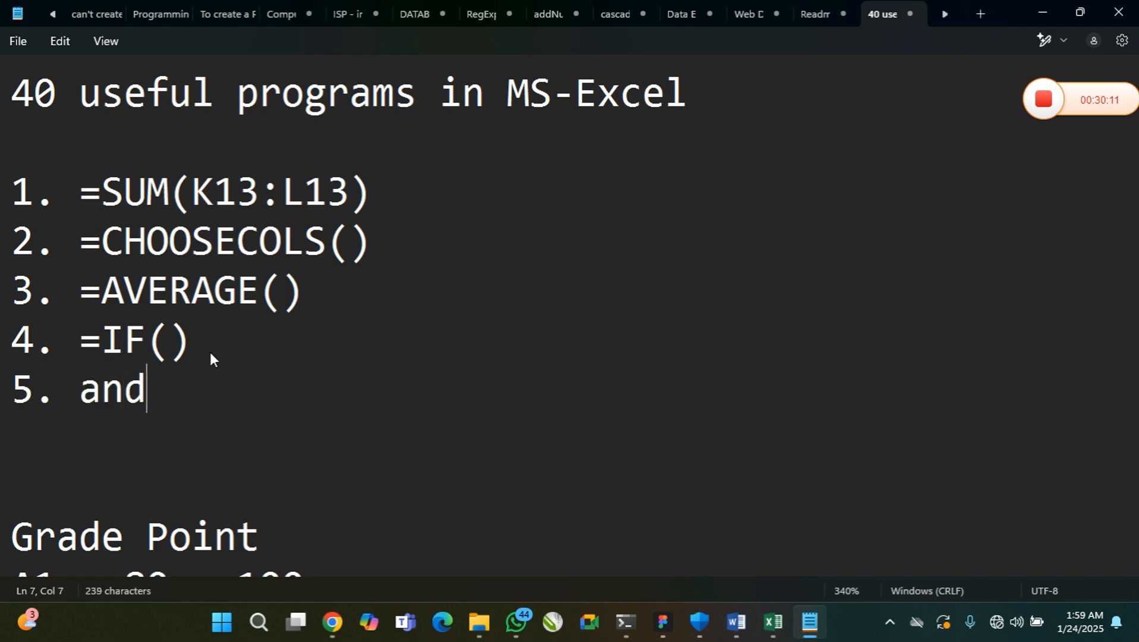
# Replace the text of item 5 with AND() in capitals
pyautogui.press('BackSpace')
pyautogui.press('BackSpace')
pyautogui.press('BackSpace')
pyautogui.write('AD')
pyautogui.press('BackSpace')
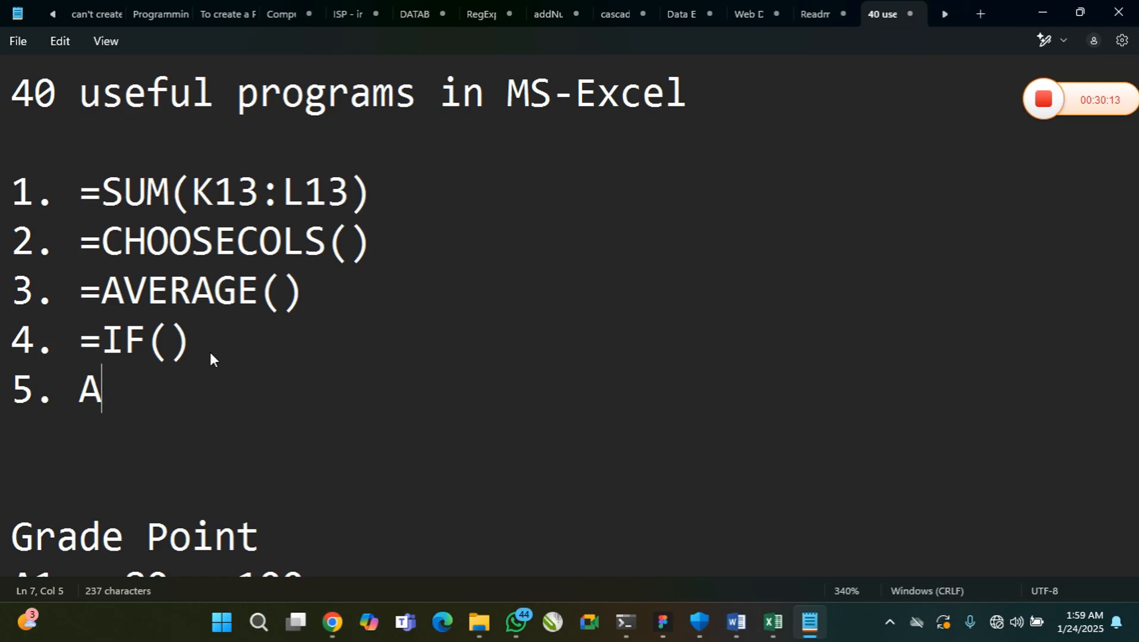
pyautogui.write('ND')
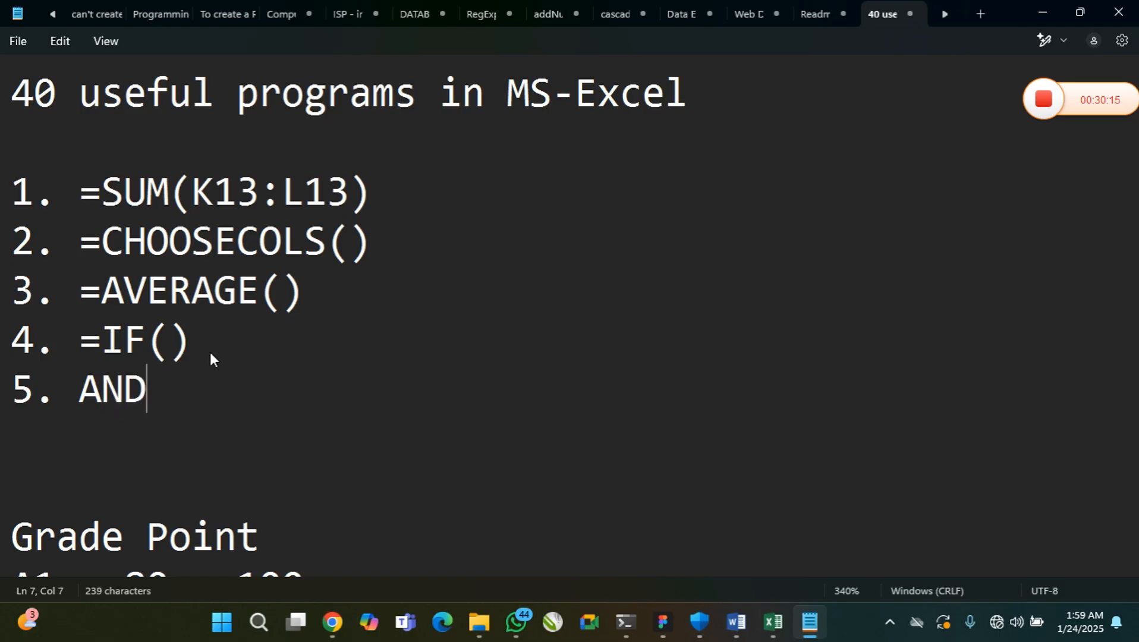
pyautogui.write('90')
pyautogui.press('BackSpace')
pyautogui.press('BackSpace')
pyautogui.write('()')
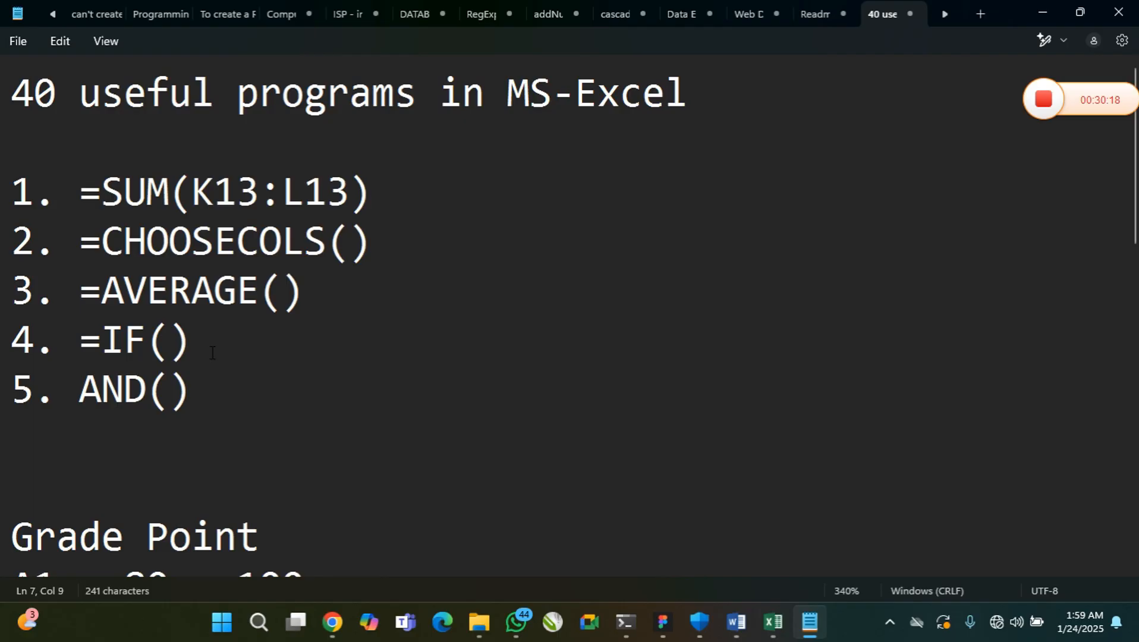
# Insert an equals sign before AND() in item 5 of the function list
pyautogui.scroll(-1, 217, 350)
pyautogui.moveTo(78, 241); pyautogui.dragTo(125, 241)
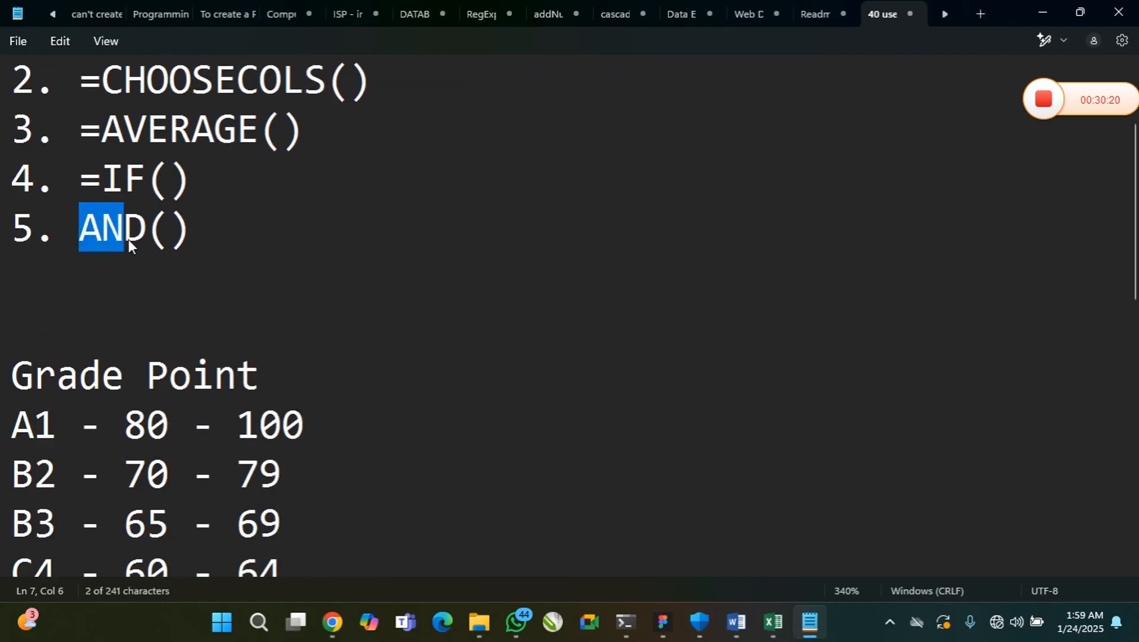
pyautogui.click(88, 238)
pyautogui.write('=')
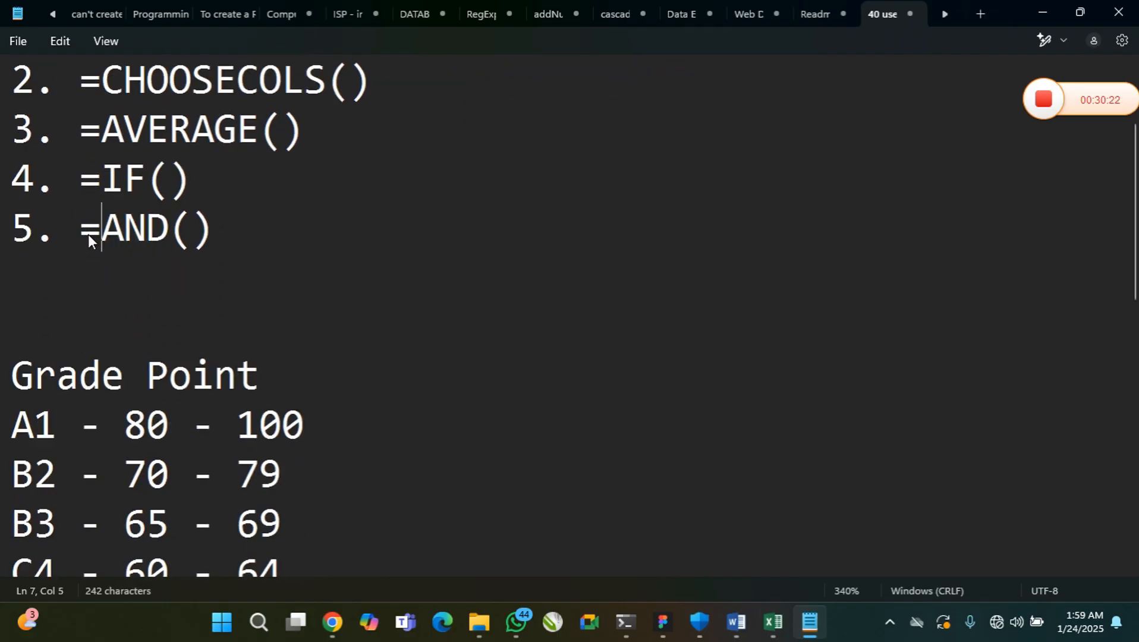
pyautogui.scroll(-4, 296, 279)
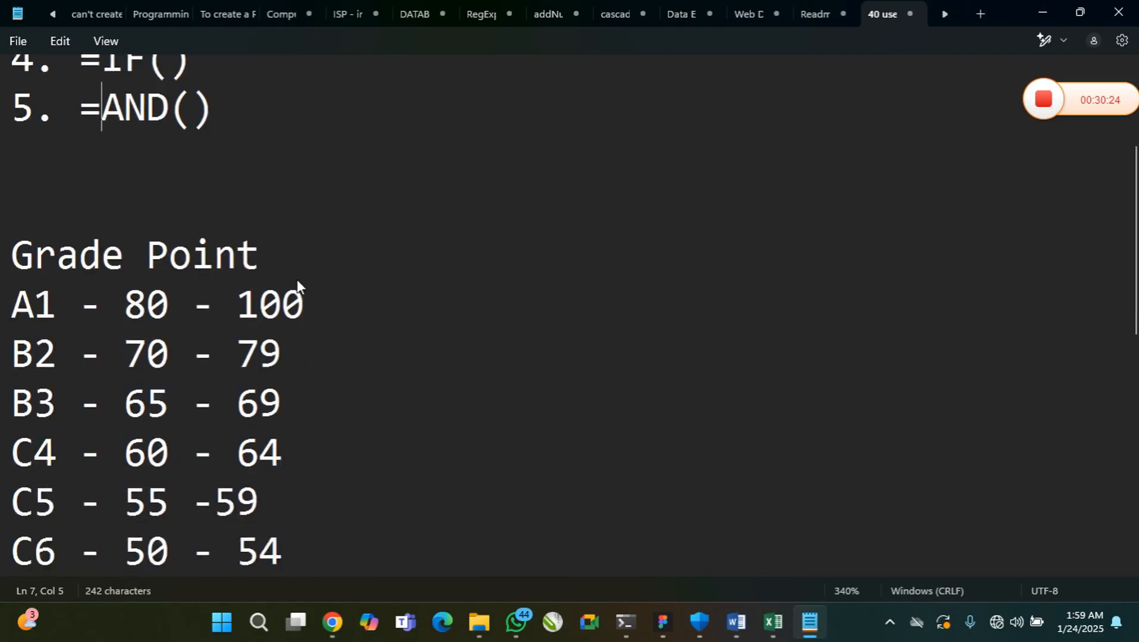
pyautogui.click(238, 328)
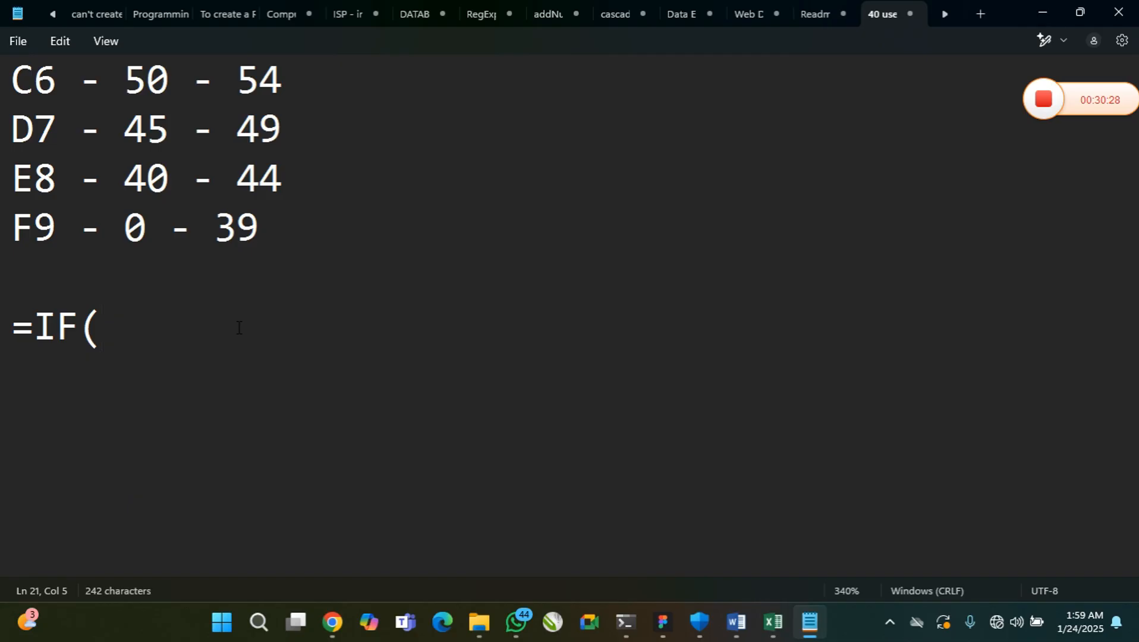
pyautogui.write('=AND')
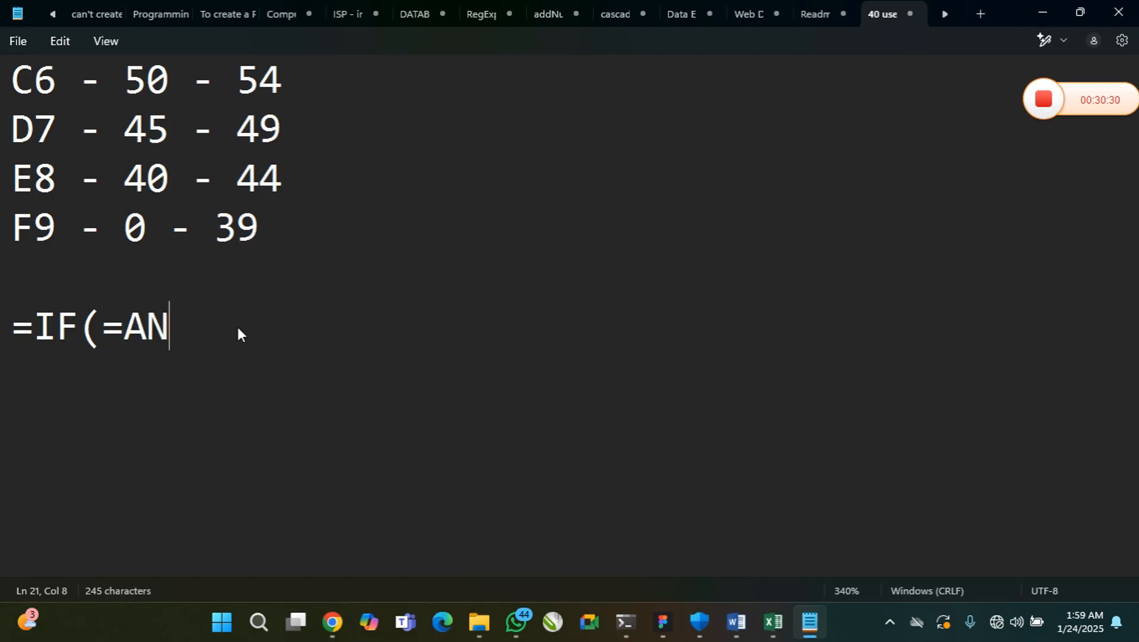
pyautogui.press('BackSpace')
pyautogui.press('BackSpace')
pyautogui.press('BackSpace')
pyautogui.press('BackSpace')
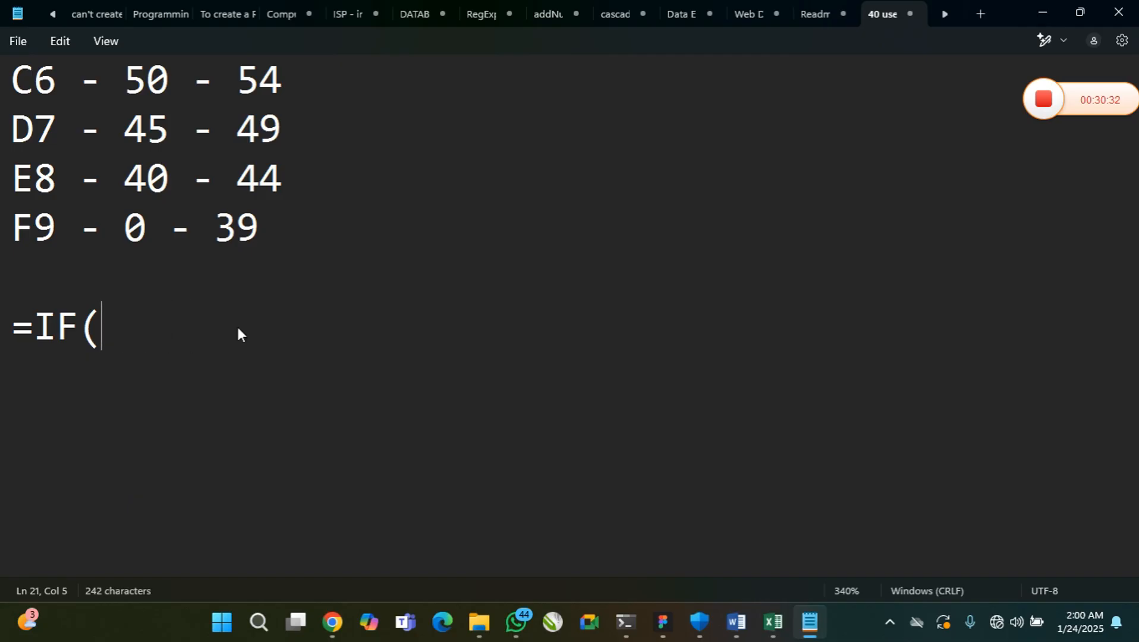
pyautogui.doubleClick(26, 348)
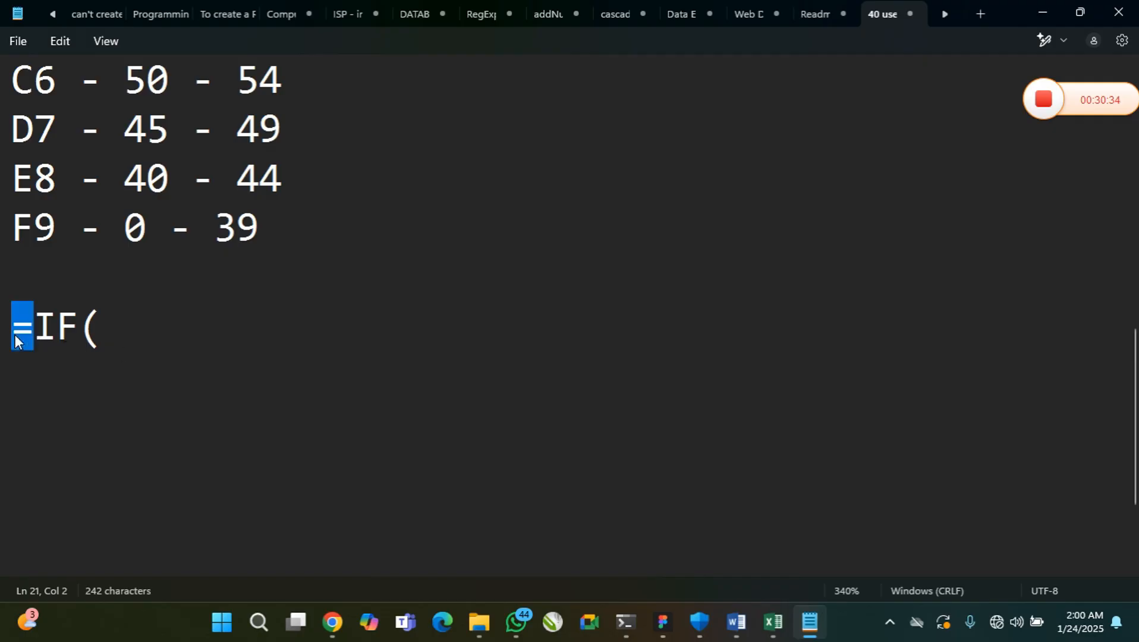
pyautogui.click(108, 334)
pyautogui.write('AND')
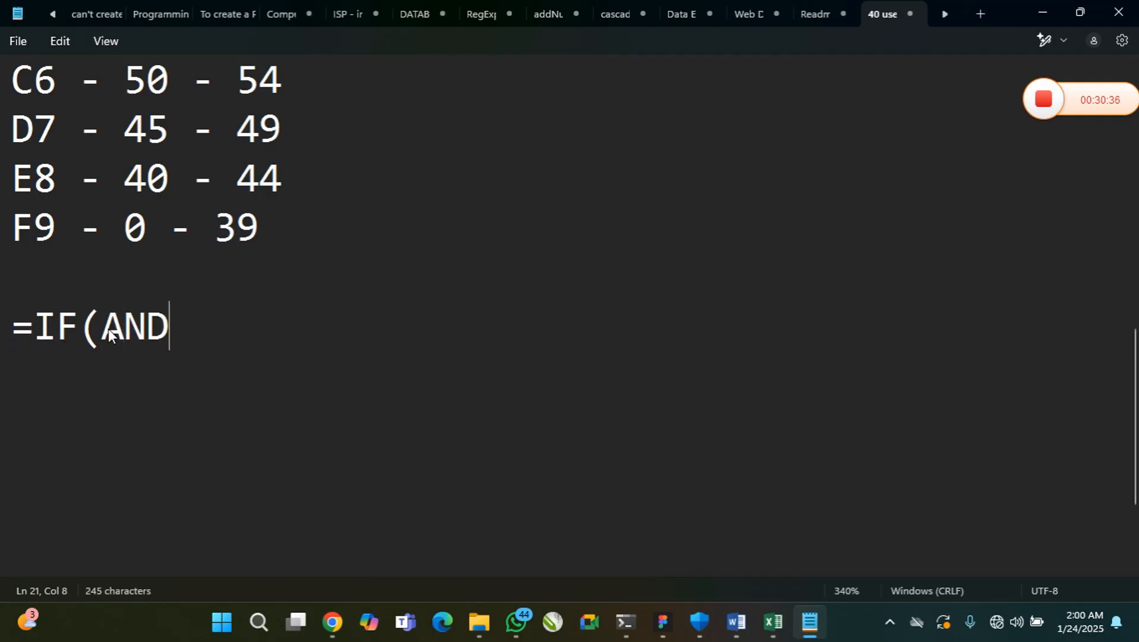
pyautogui.press('BackSpace')
pyautogui.press('BackSpace')
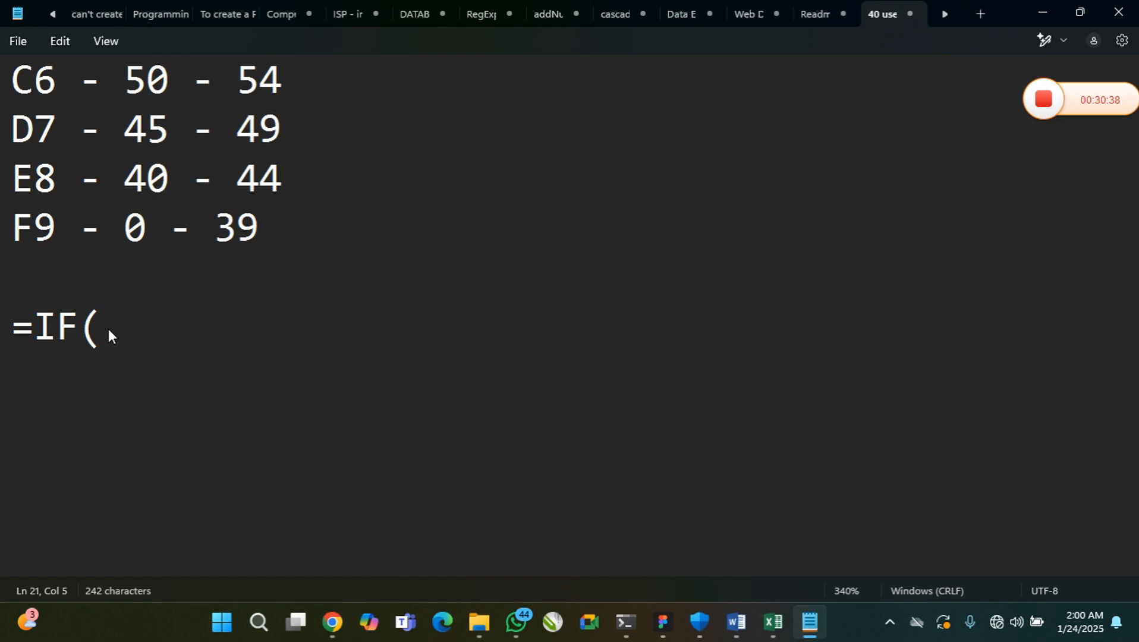
# Try nesting SUM with its own leading equals sign inside the =IF( formula
pyautogui.write('SUM')
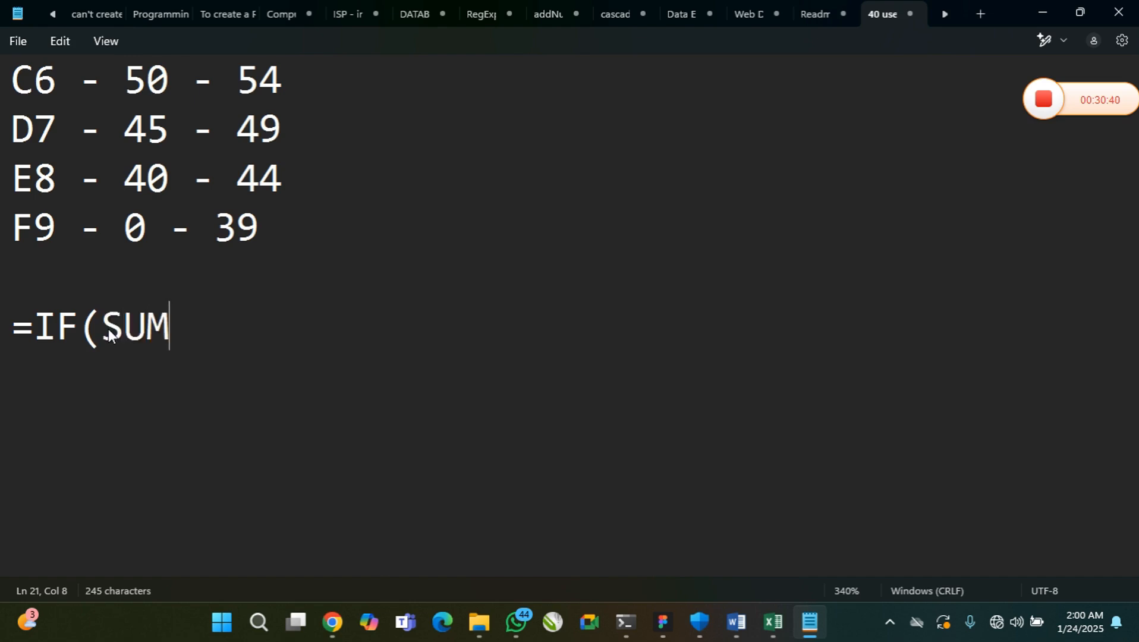
pyautogui.press('Left')
pyautogui.press('Left')
pyautogui.press('Left')
pyautogui.write('=')
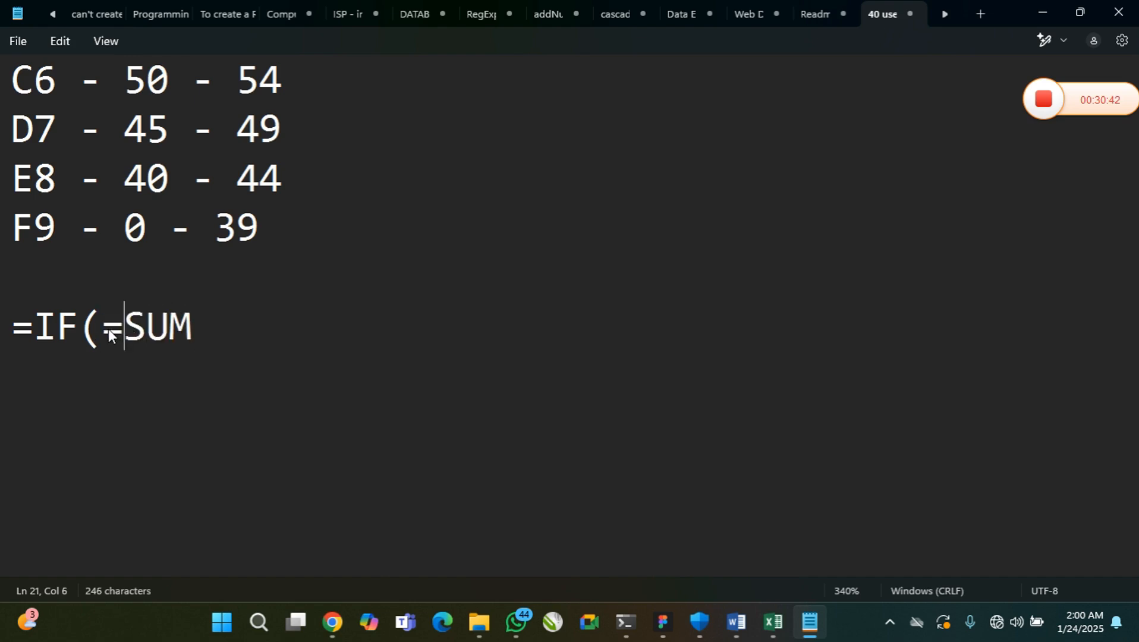
# Remove the inner equals sign and SUM from the =IF( formula
pyautogui.press('Left')
pyautogui.press('Left')
pyautogui.press('Left')
pyautogui.press('Left')
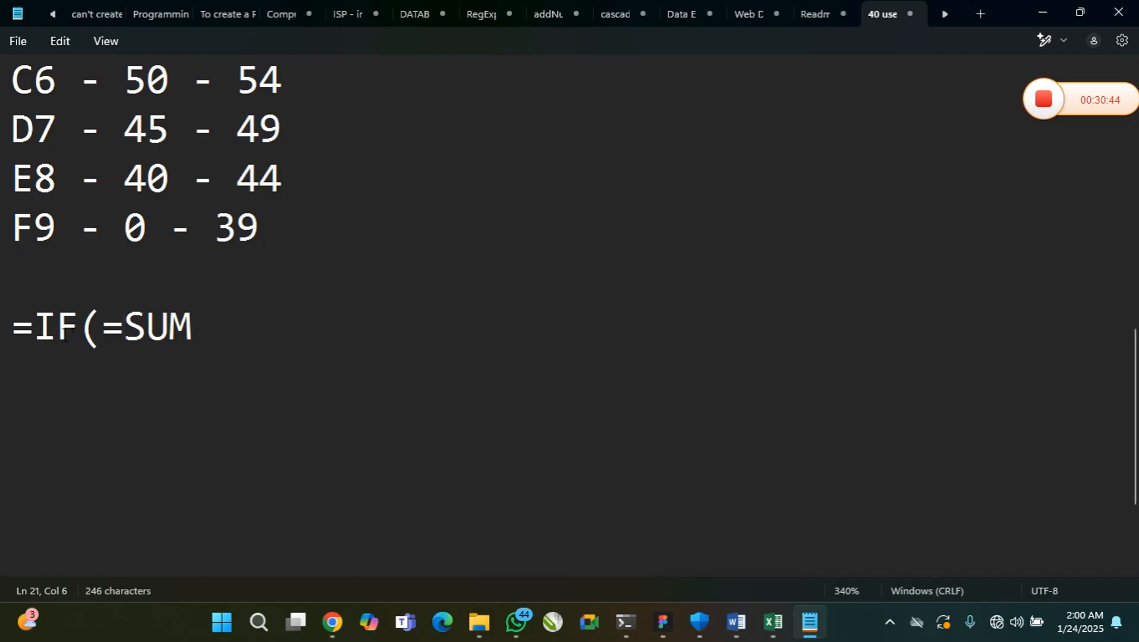
pyautogui.hotkey('shift', 'Left')
pyautogui.click(124, 325)
pyautogui.press('BackSpace')
pyautogui.press('Right')
pyautogui.press('Right')
pyautogui.press('Right')
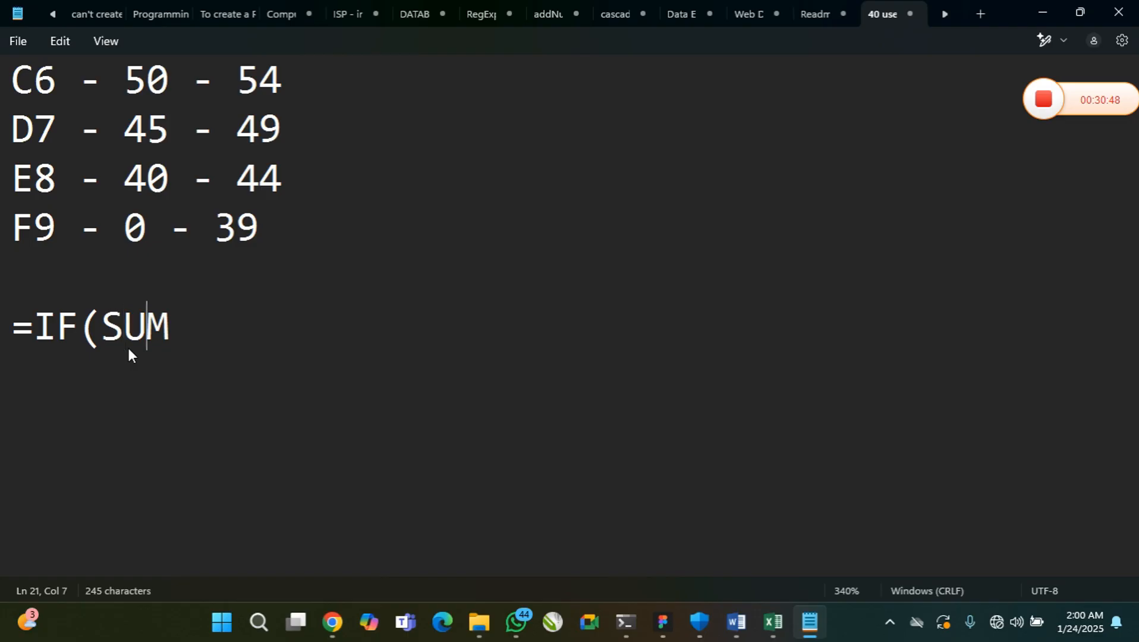
pyautogui.press('BackSpace')
pyautogui.press('BackSpace')
pyautogui.press('BackSpace')
# Try nesting AND() inside the =IF( formula and clear it again
pyautogui.write('AN')
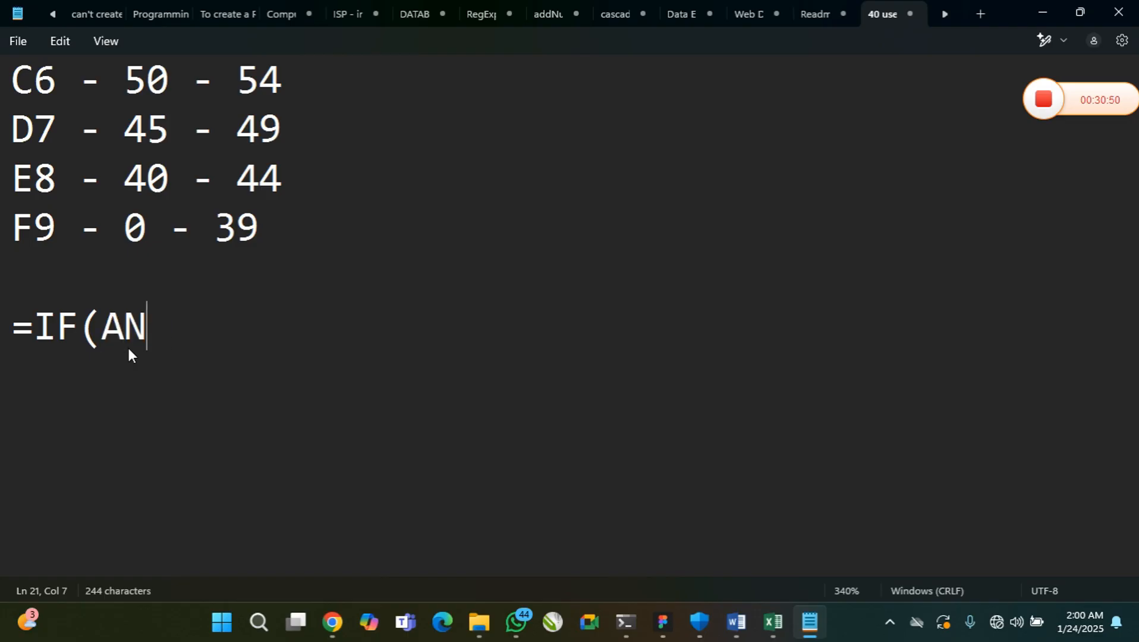
pyautogui.write('D()')
pyautogui.press('Left')
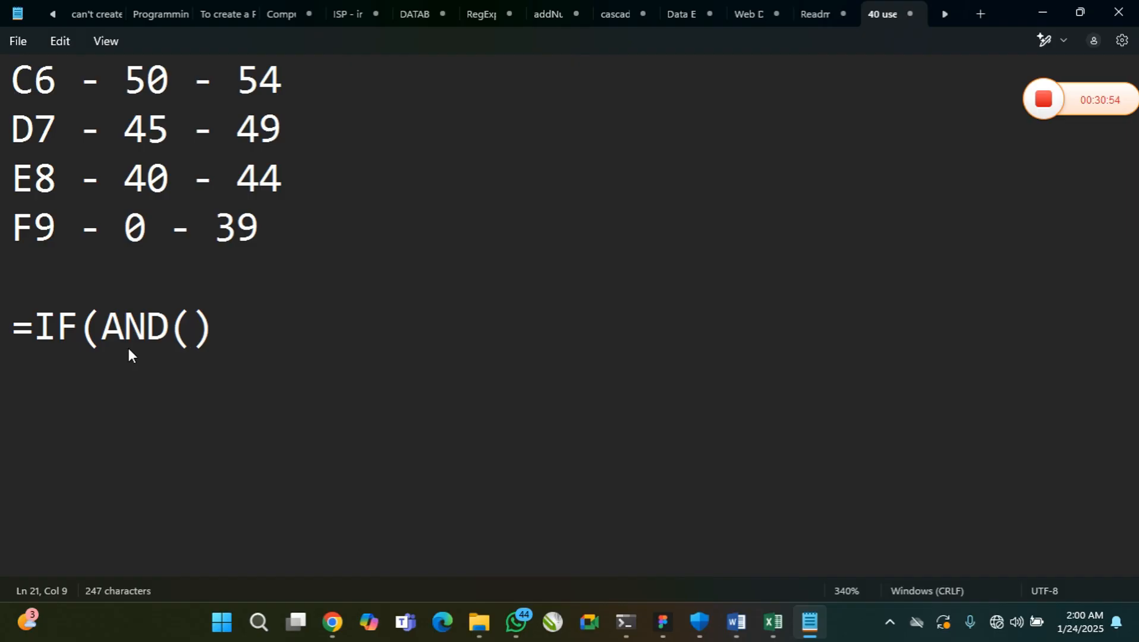
pyautogui.press('Right')
pyautogui.press('BackSpace')
pyautogui.press('BackSpace')
pyautogui.press('BackSpace')
pyautogui.press('BackSpace')
pyautogui.press('BackSpace')
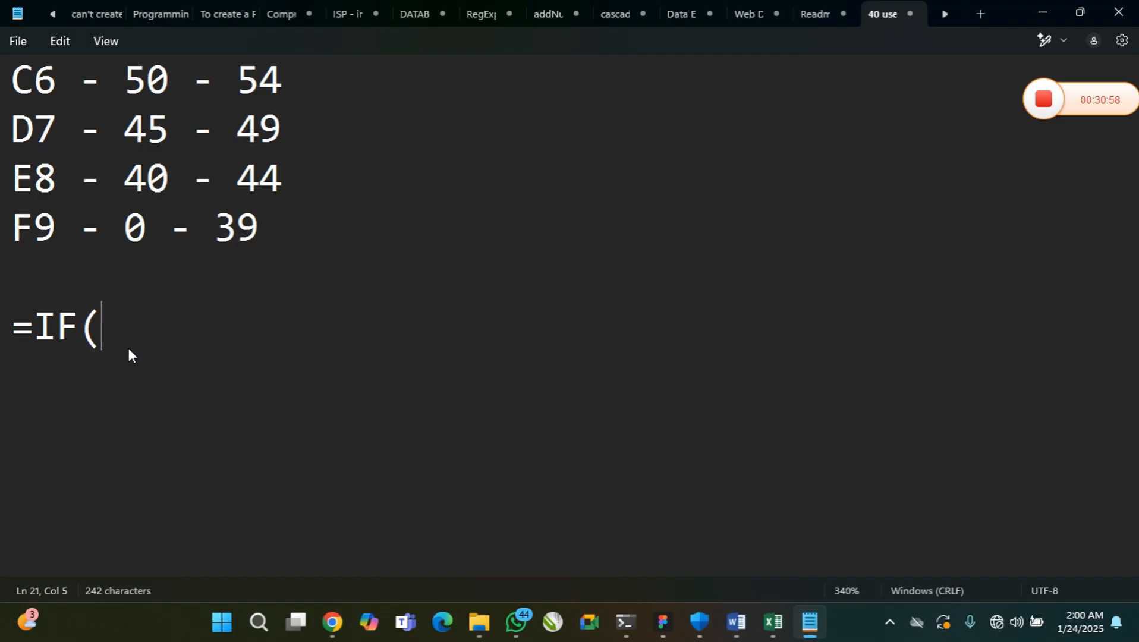
# Complete the formula syntax as =IF(condition, if_true, if_false), with a space after each comma
pyautogui.write('condition')
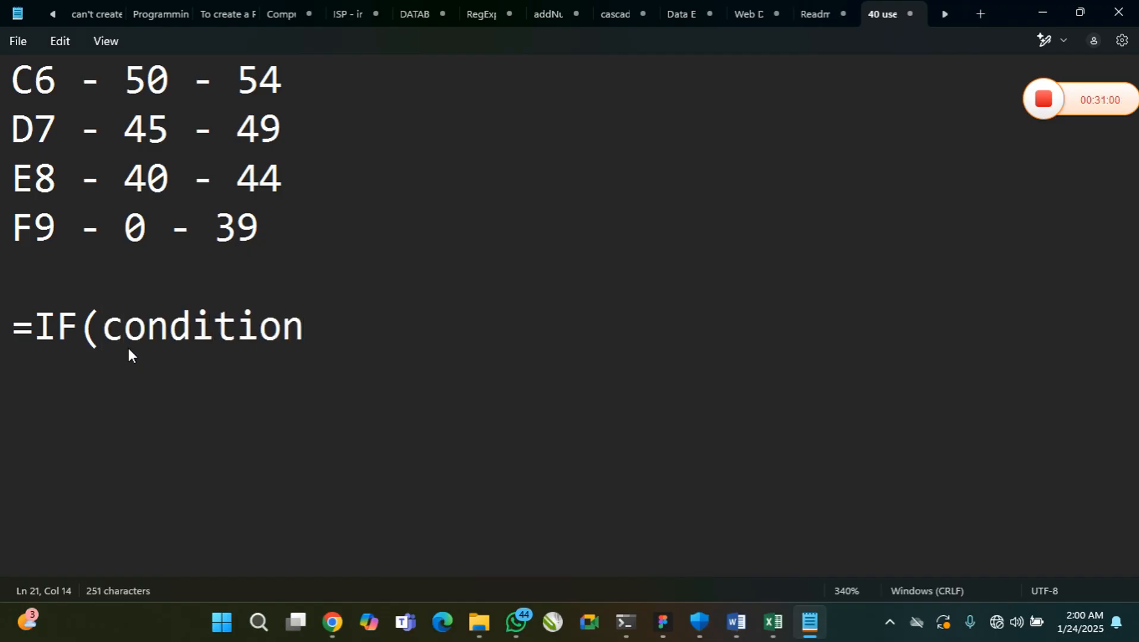
pyautogui.write(',if')
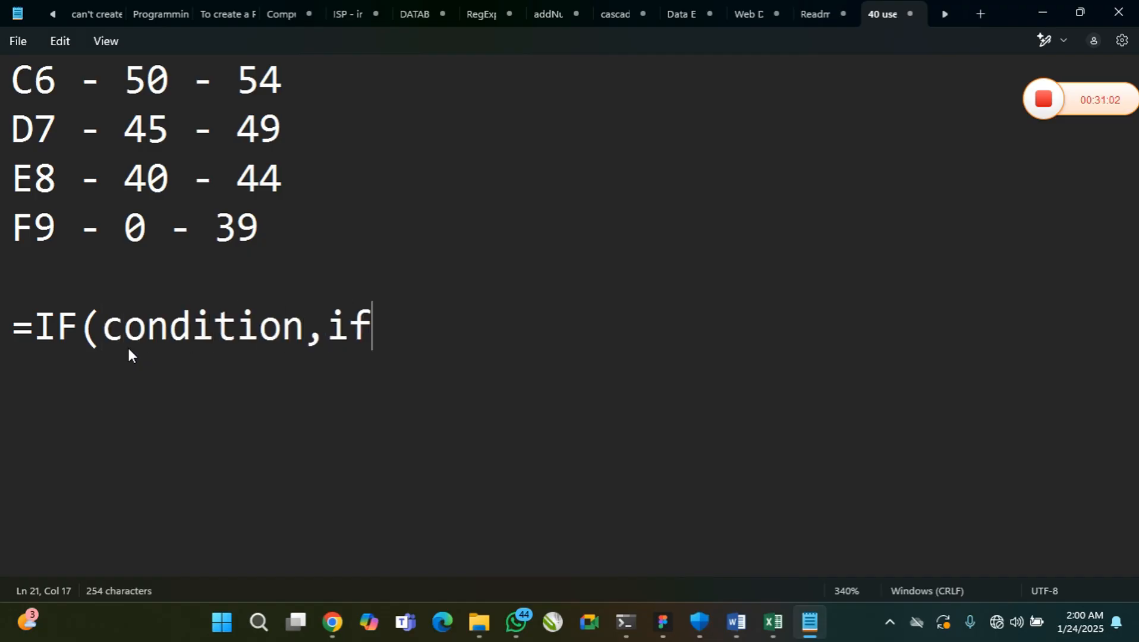
pyautogui.write('_true')
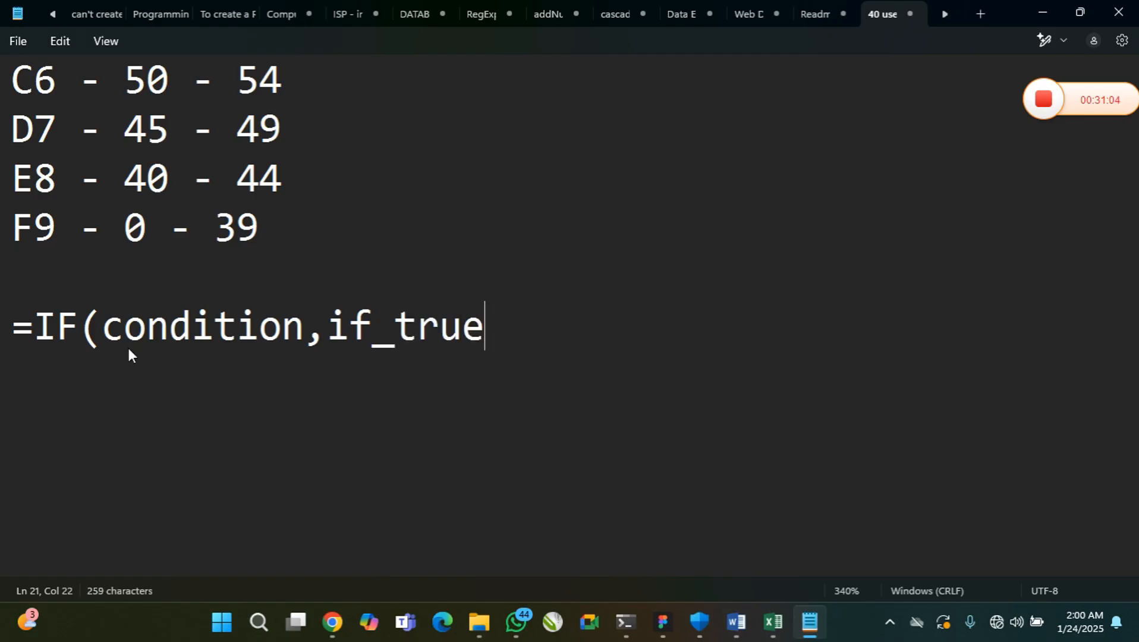
pyautogui.write(',if_')
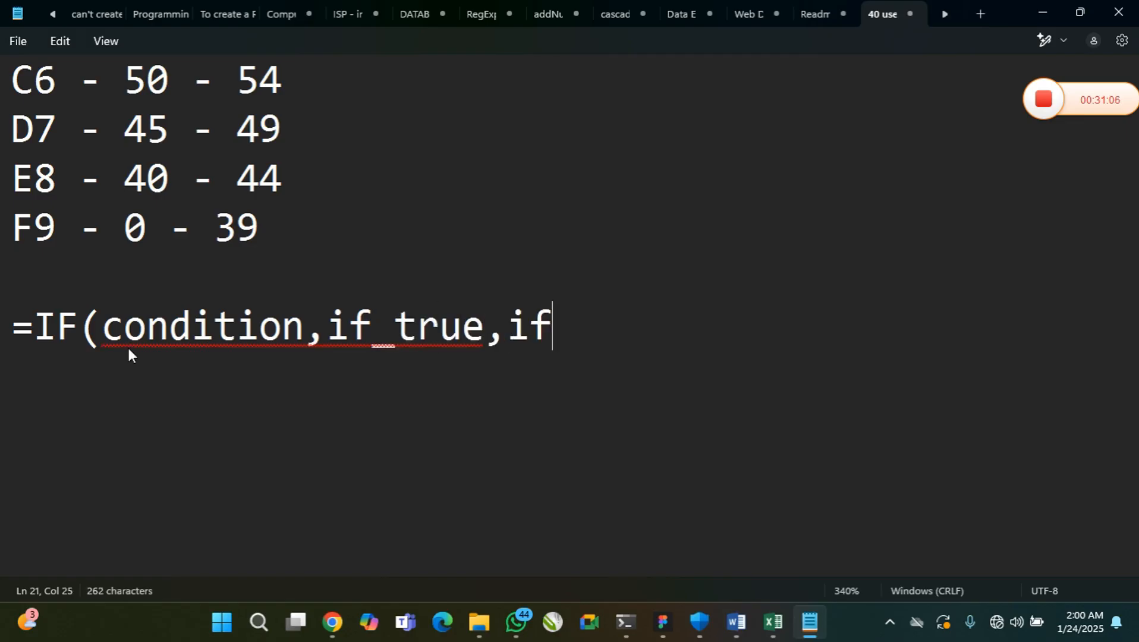
pyautogui.write('false)')
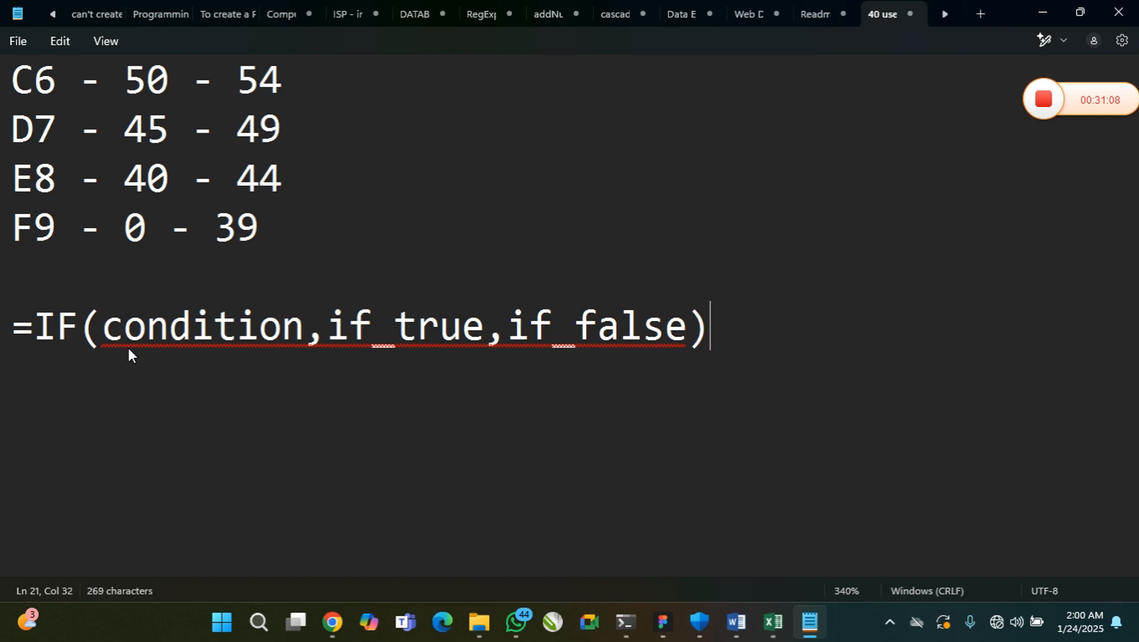
pyautogui.click(330, 334)
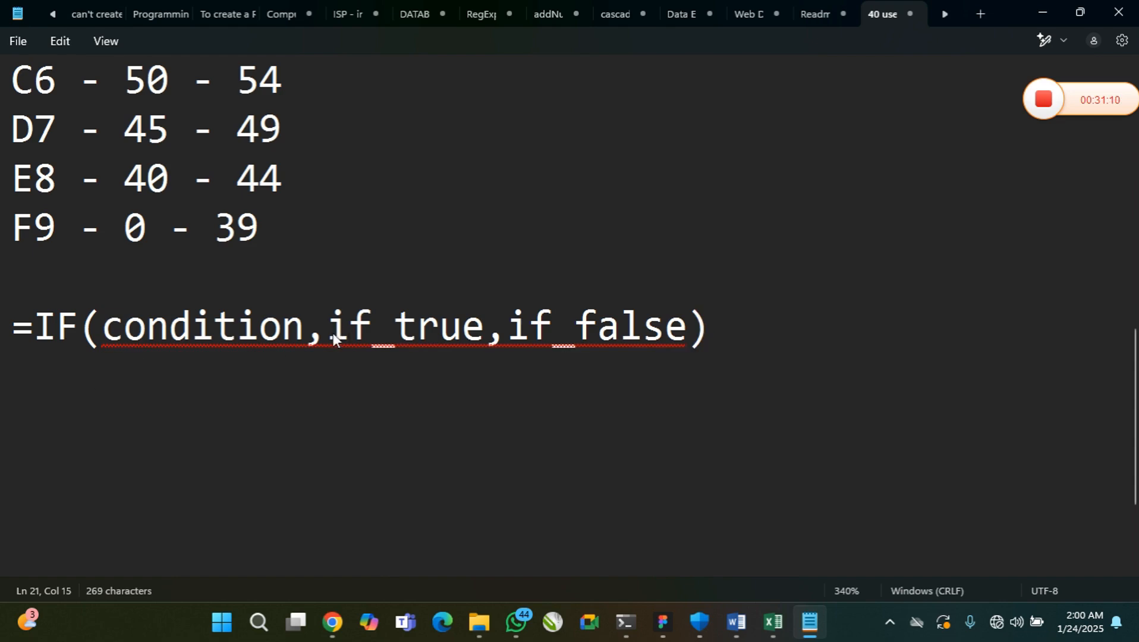
pyautogui.click(525, 333)
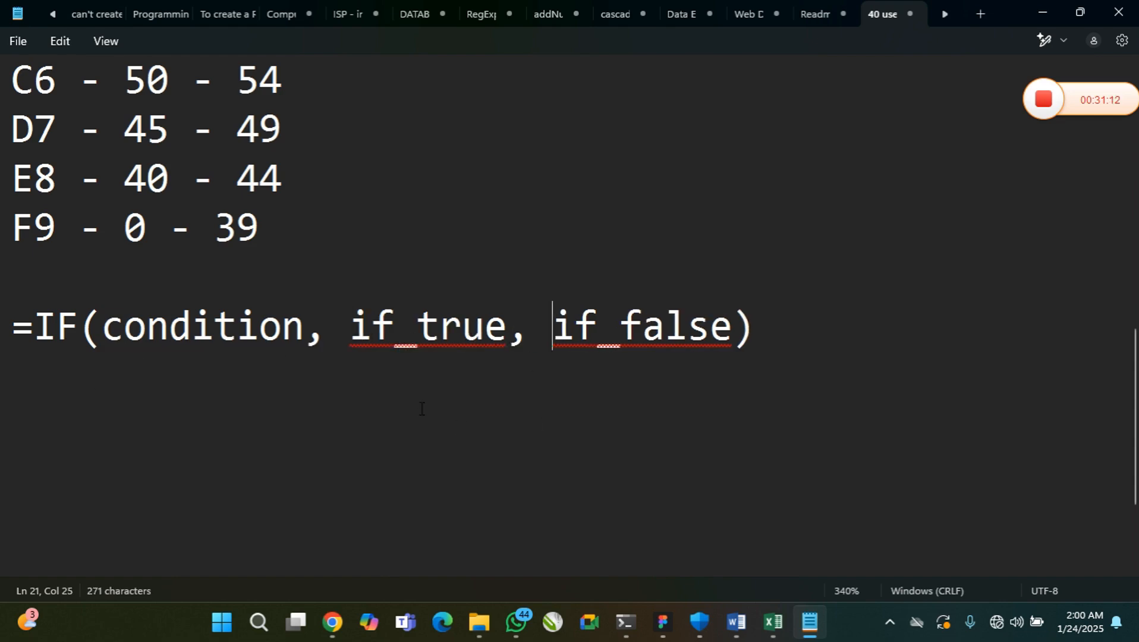
# Rename the IF syntax's first argument to test_condition
pyautogui.moveTo(103, 333); pyautogui.dragTo(286, 334)
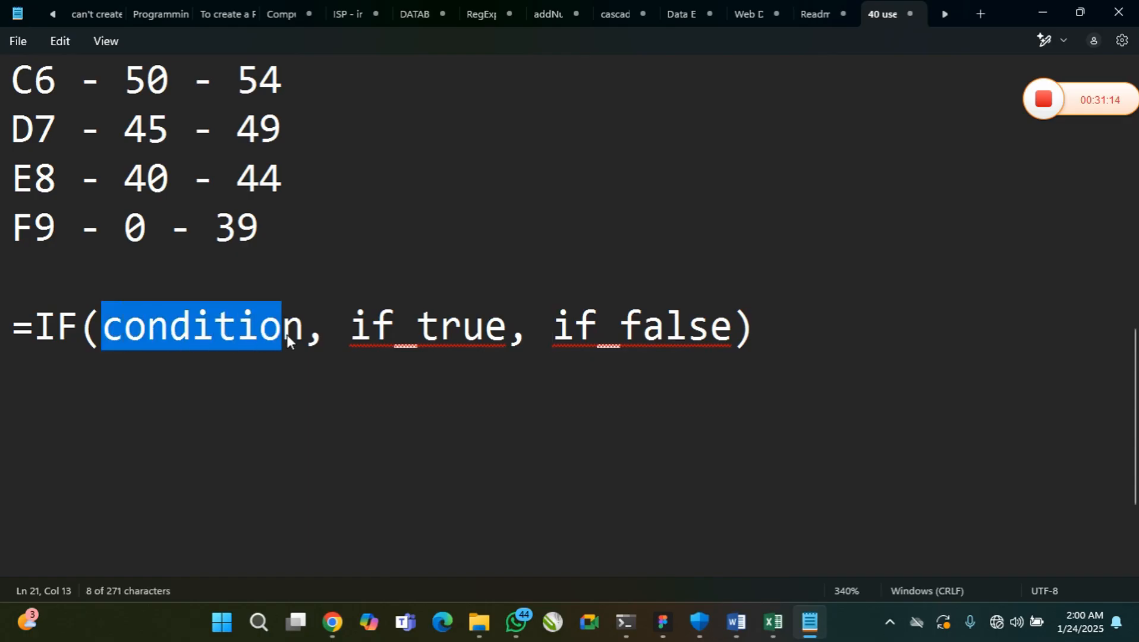
pyautogui.click(107, 330)
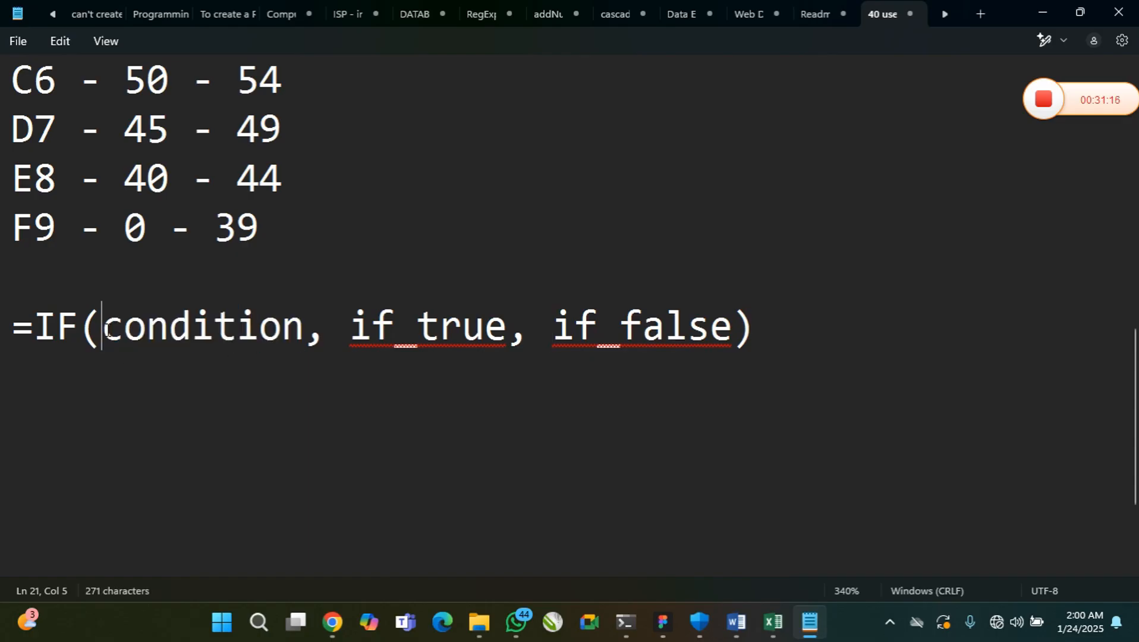
pyautogui.write('test_')
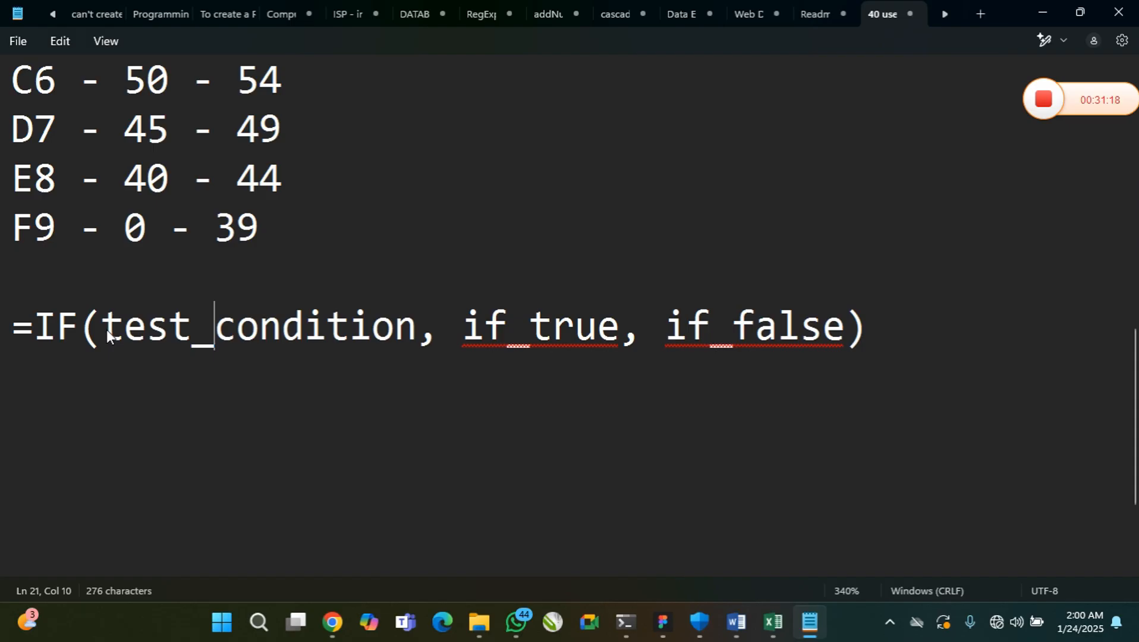
pyautogui.moveTo(416, 331); pyautogui.dragTo(94, 332)
pyautogui.click(388, 331)
pyautogui.moveTo(463, 331); pyautogui.dragTo(112, 346)
pyautogui.click(845, 327)
pyautogui.click(255, 349)
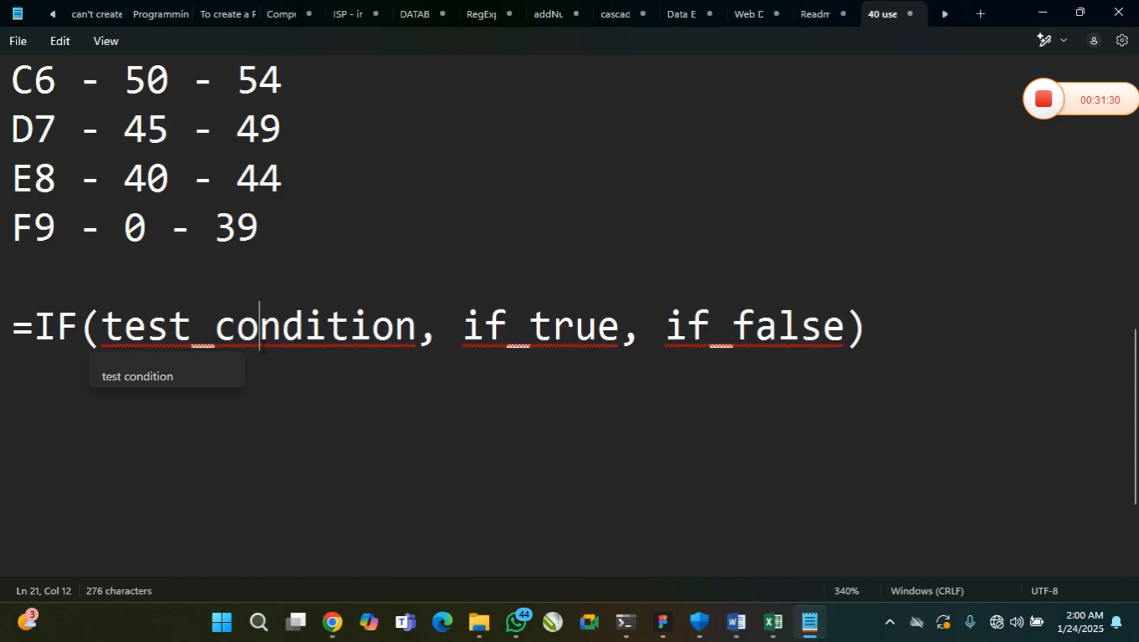
pyautogui.click(349, 328)
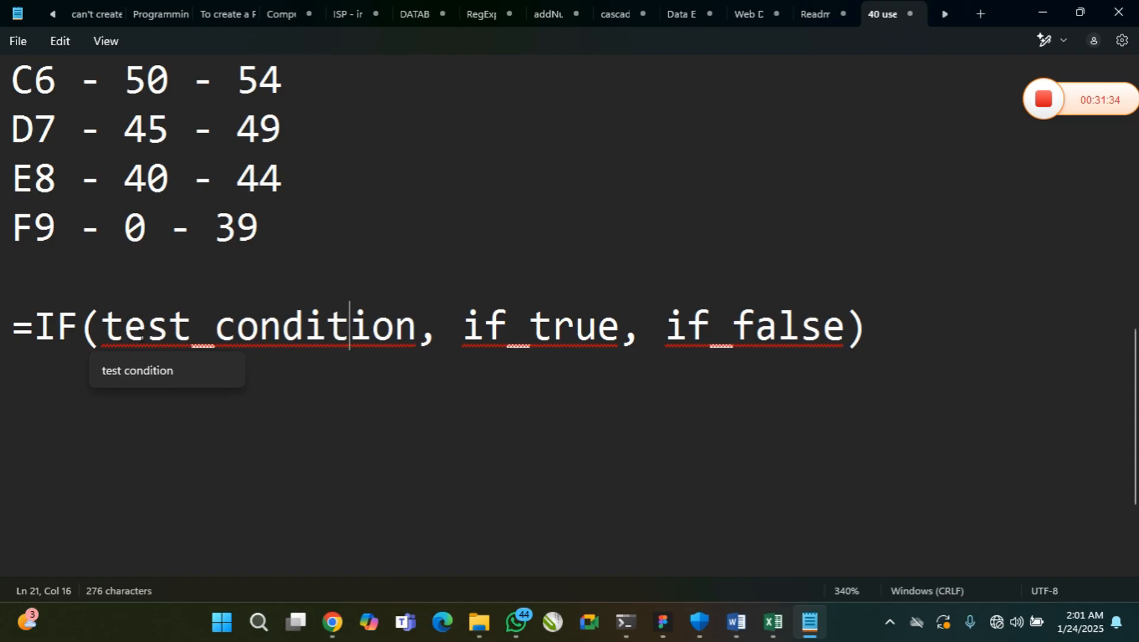
# Replace test_condition in the IF syntax with an empty nested AND() function
pyautogui.moveTo(104, 326); pyautogui.dragTo(414, 335)
pyautogui.hotkey('ctrl', 'c')
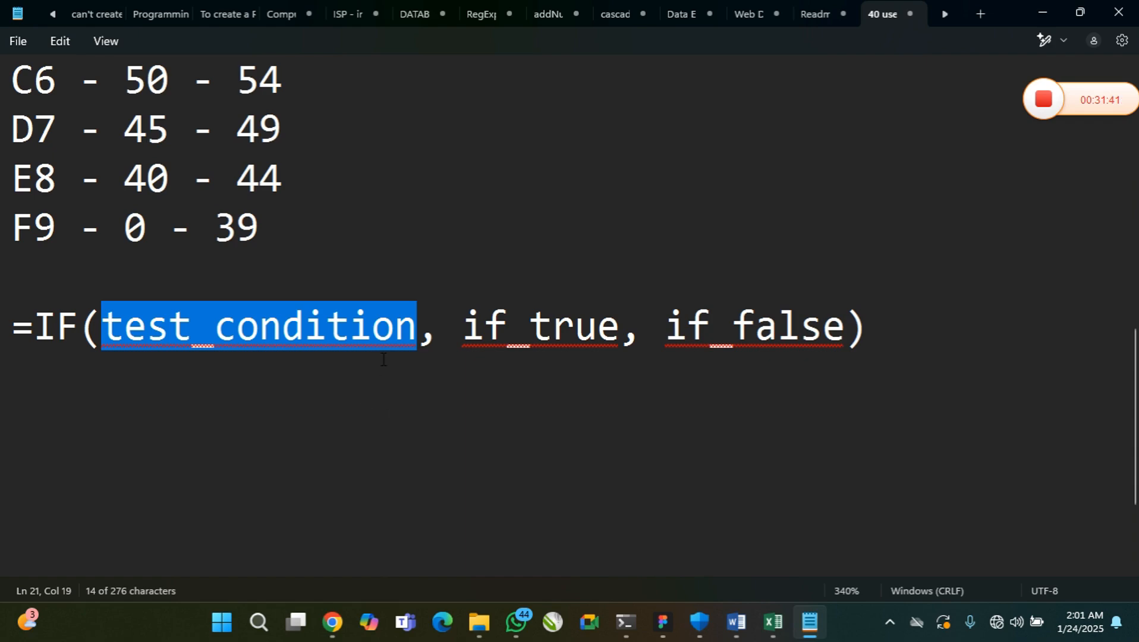
pyautogui.press('BackSpace')
pyautogui.write('AND')
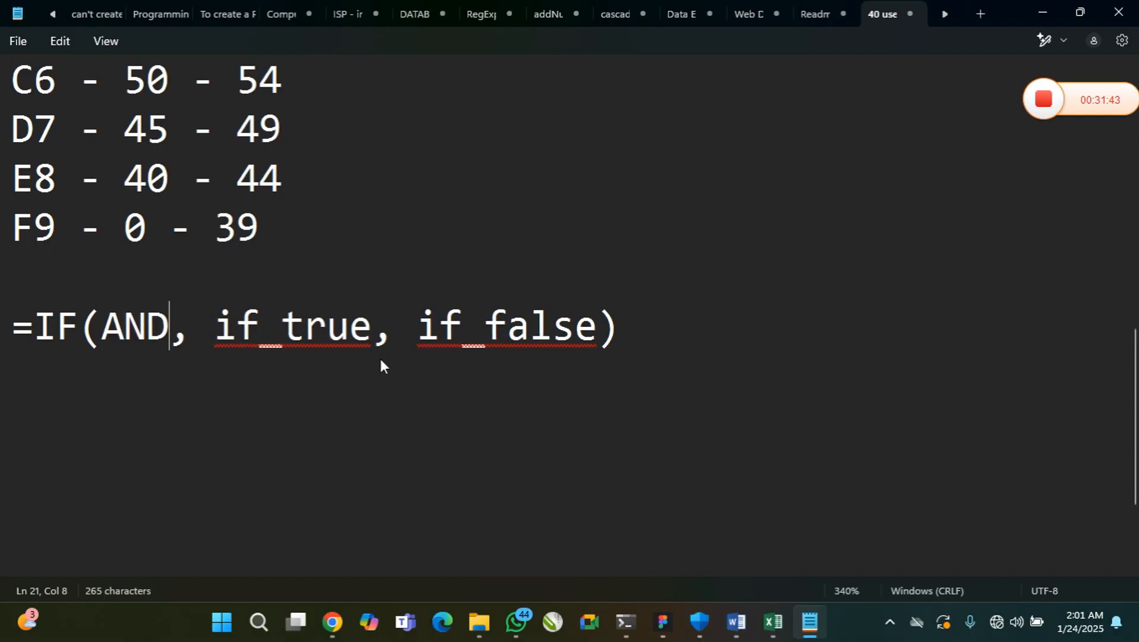
pyautogui.write('()')
pyautogui.press('Left')
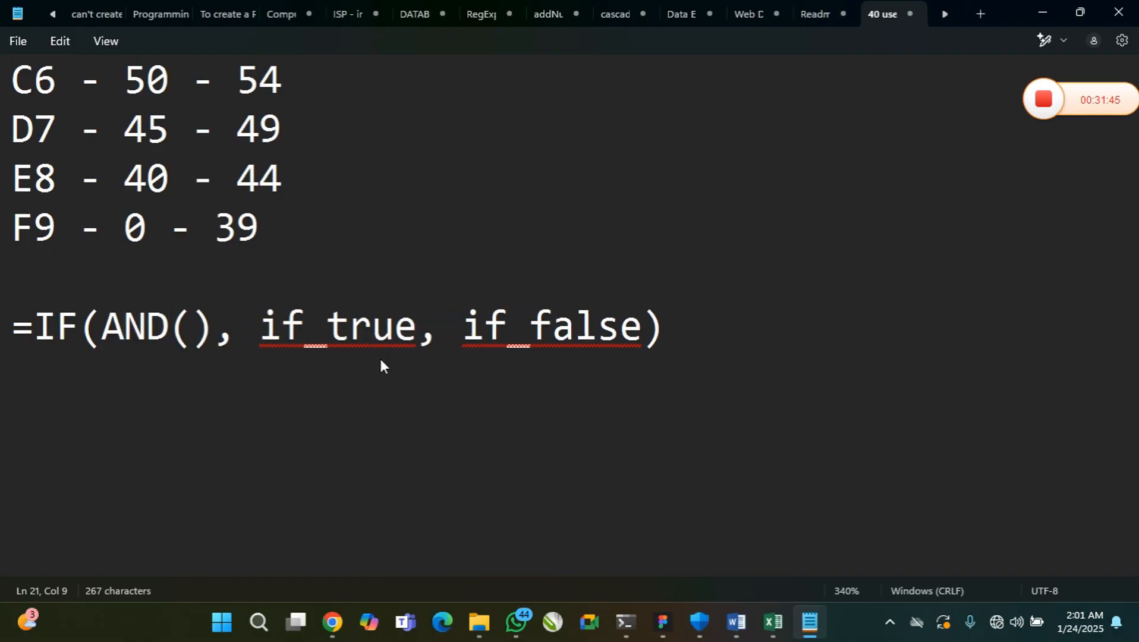
# Try filling the nested AND() with test_condition1 and test_condition, and take both out again
pyautogui.hotkey('ctrl', 'v')
pyautogui.write('1,')
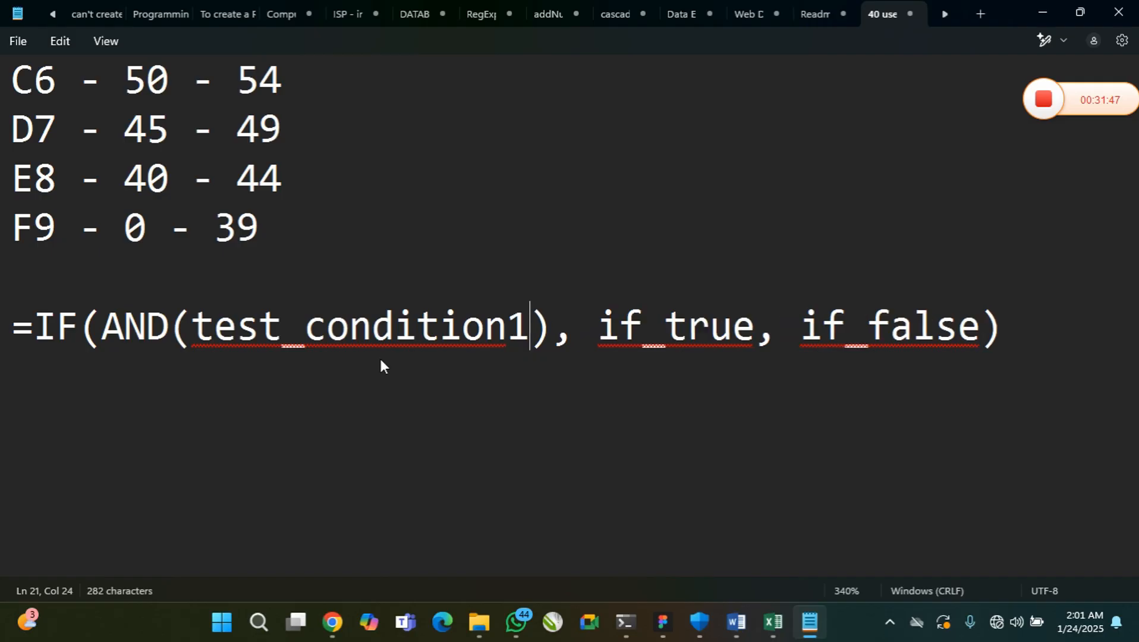
pyautogui.hotkey('ctrl', 'v')
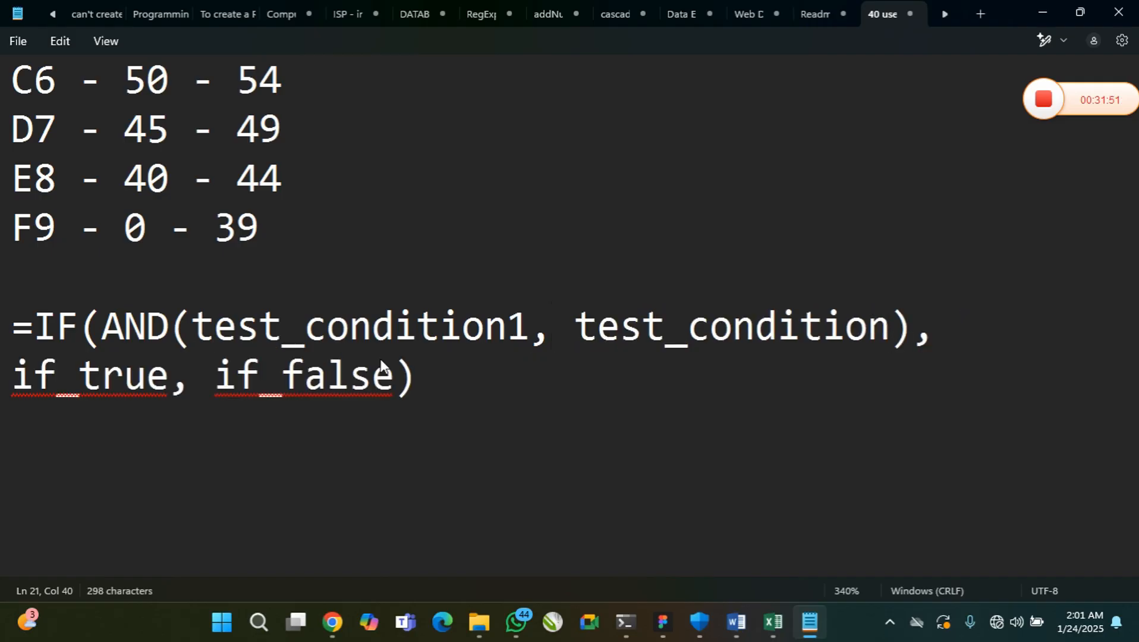
pyautogui.hotkey('ctrl', 'z')
pyautogui.hotkey('ctrl', 'z')
pyautogui.hotkey('ctrl', 'BackSpace')
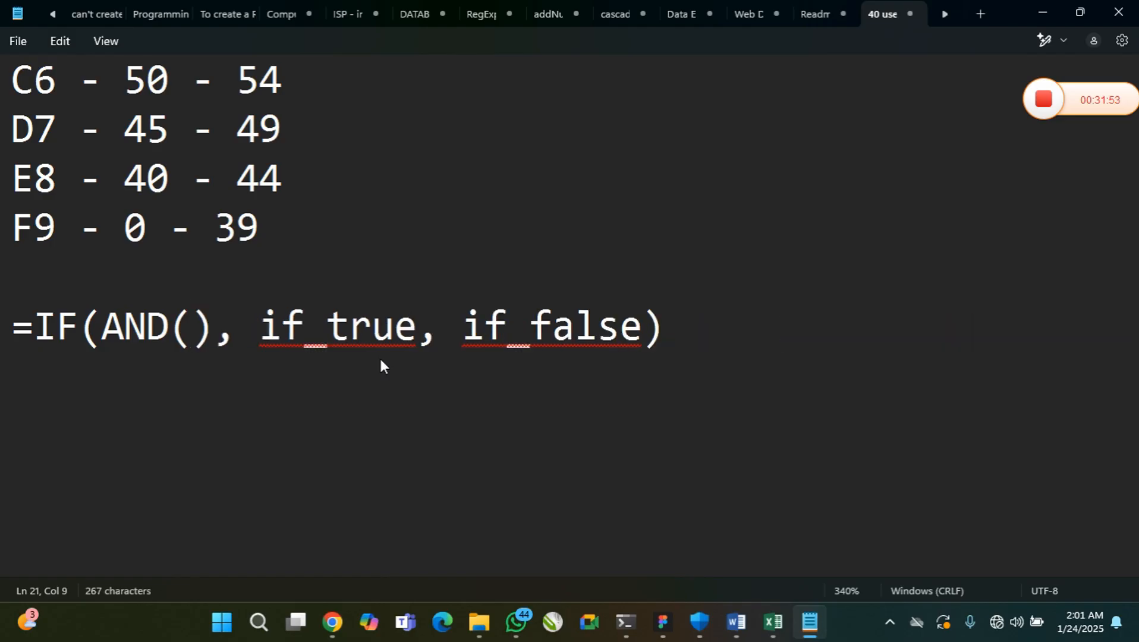
# Fill the nested AND() with the arguments con1, con2, con3
pyautogui.write('con')
pyautogui.write('1, c')
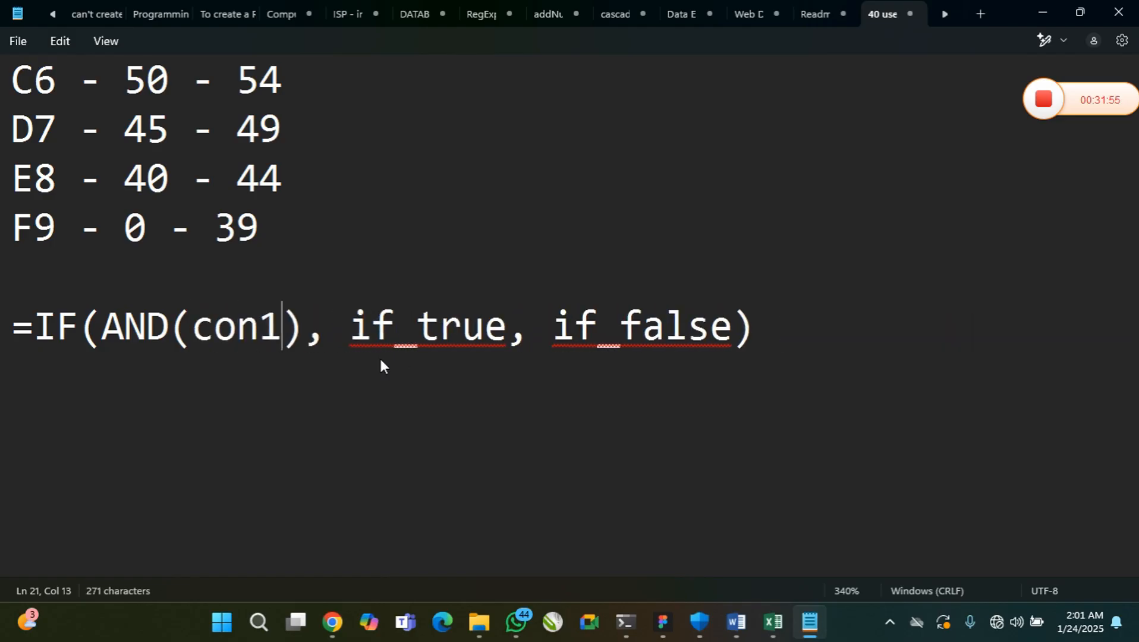
pyautogui.write('on2, con')
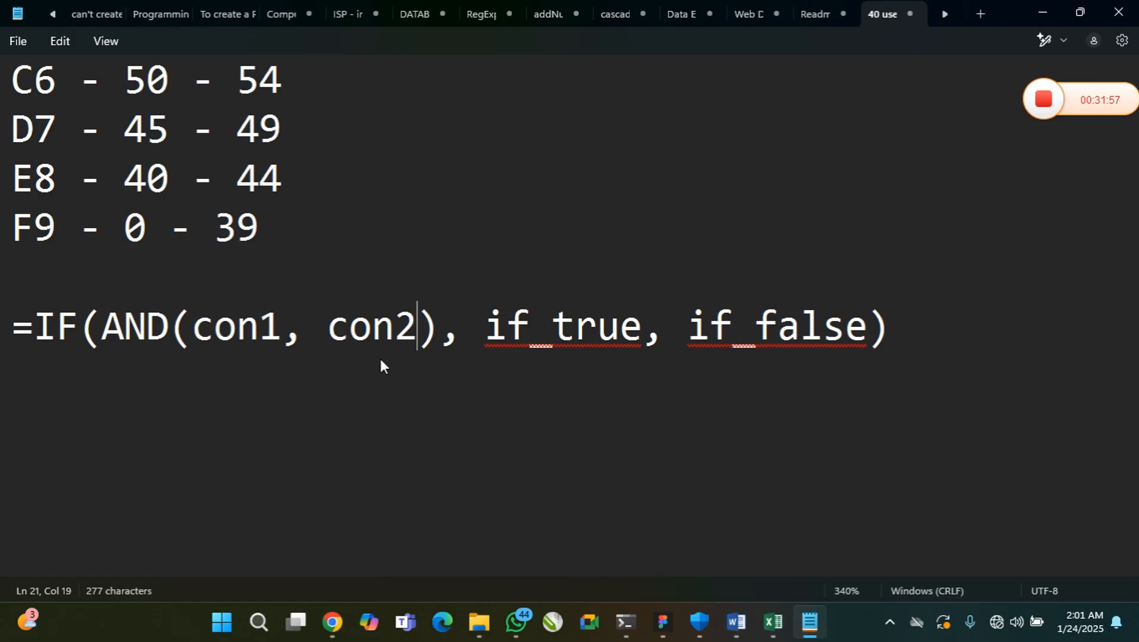
pyautogui.write('3')
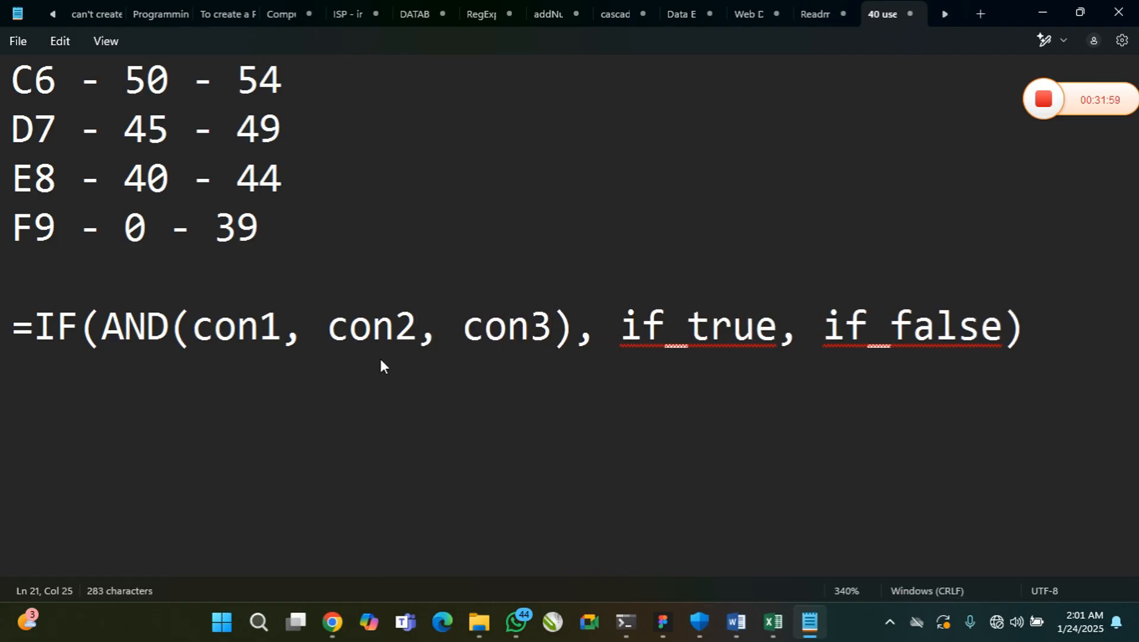
pyautogui.moveTo(194, 329); pyautogui.dragTo(485, 329)
pyautogui.click(491, 329)
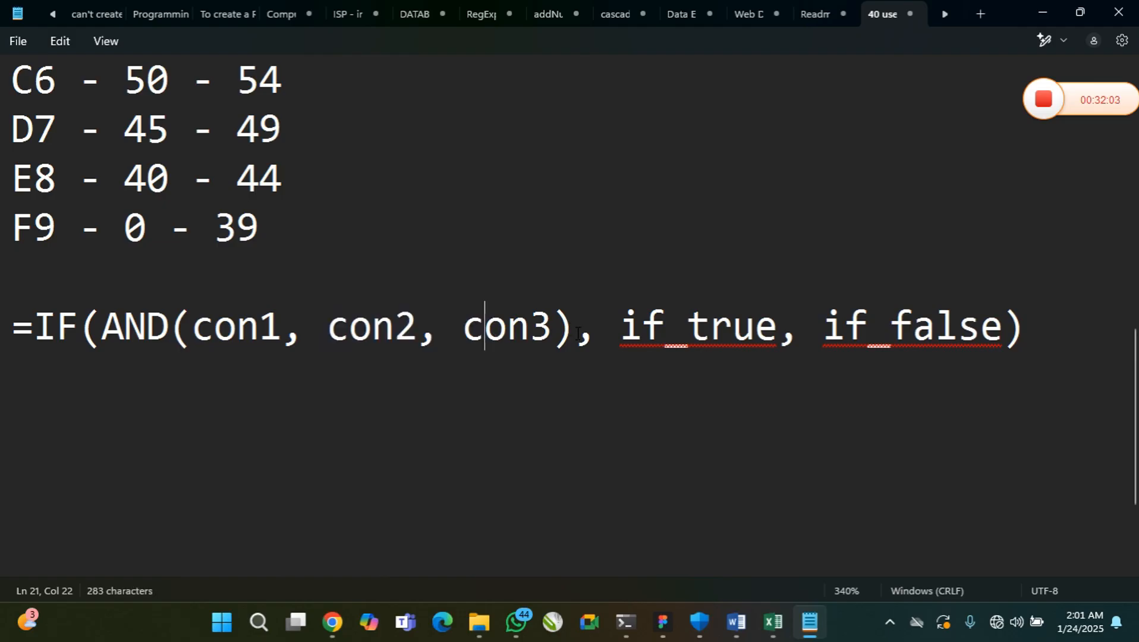
pyautogui.moveTo(574, 330); pyautogui.dragTo(99, 334)
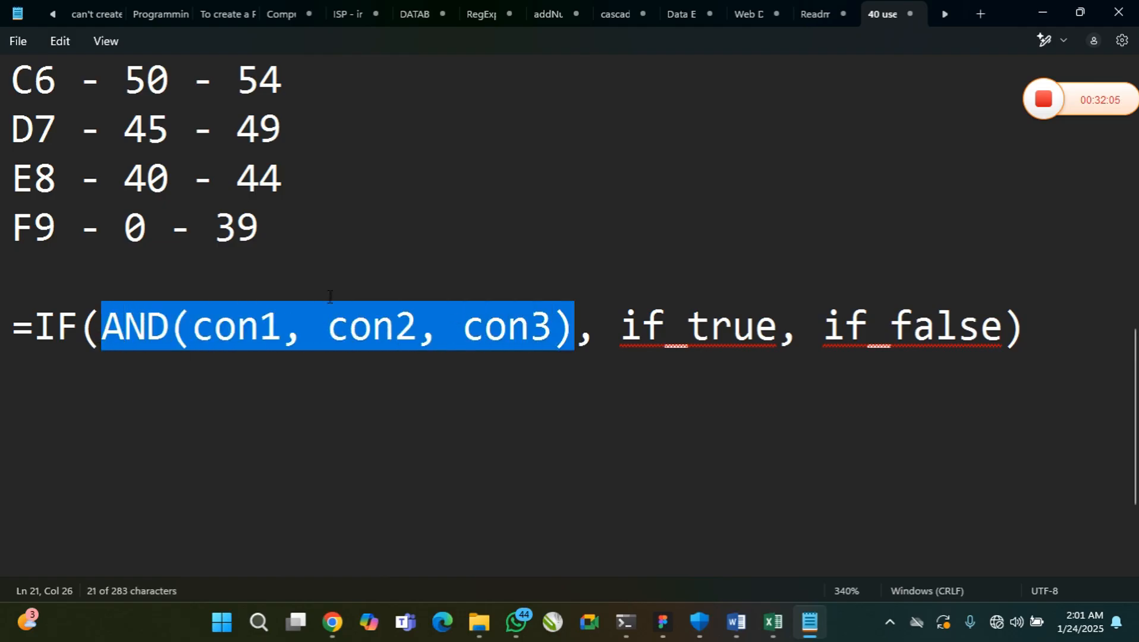
pyautogui.moveTo(631, 330); pyautogui.dragTo(1003, 324)
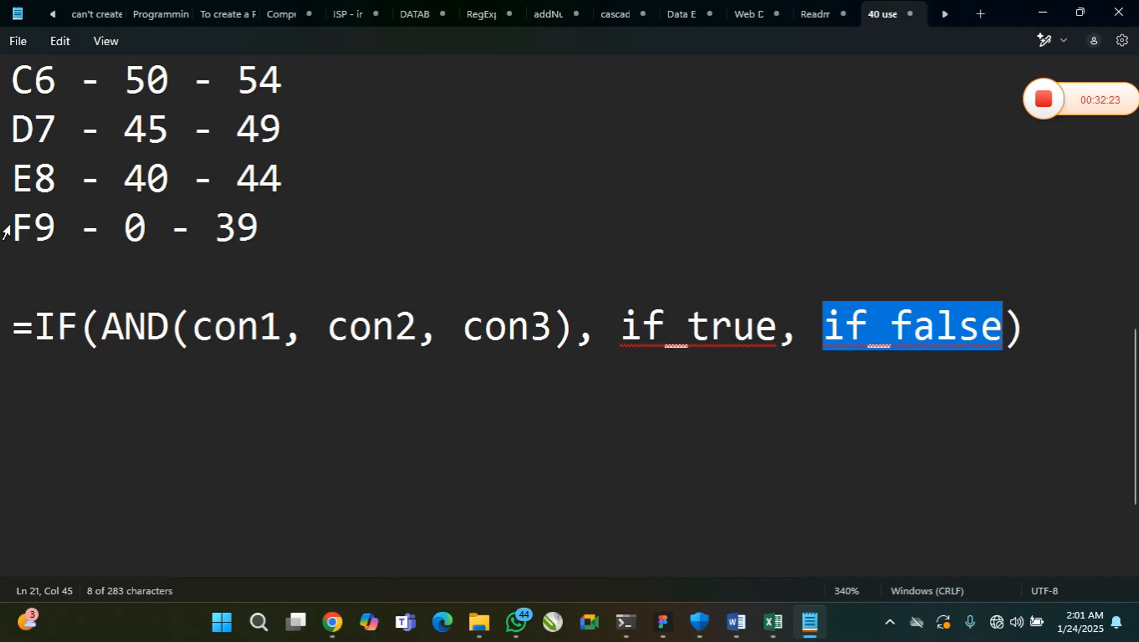
# Examine the F9, E8 and D7 grade rows against the condition, true and false arguments of the IF syntax
pyautogui.moveTo(12, 229); pyautogui.dragTo(43, 233)
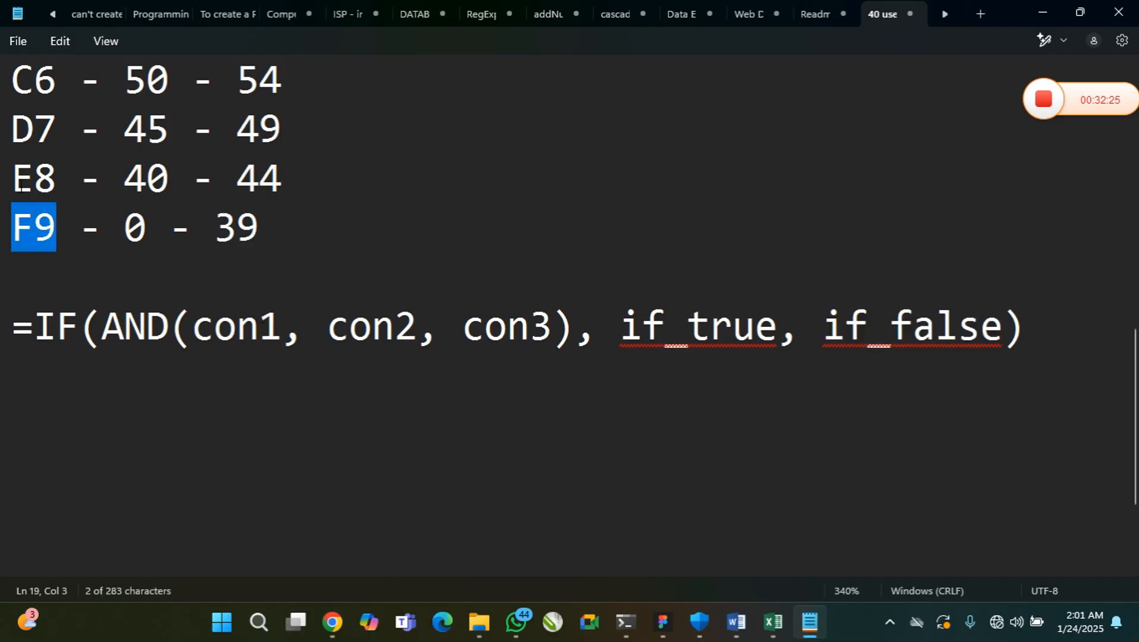
pyautogui.moveTo(12, 183); pyautogui.dragTo(35, 189)
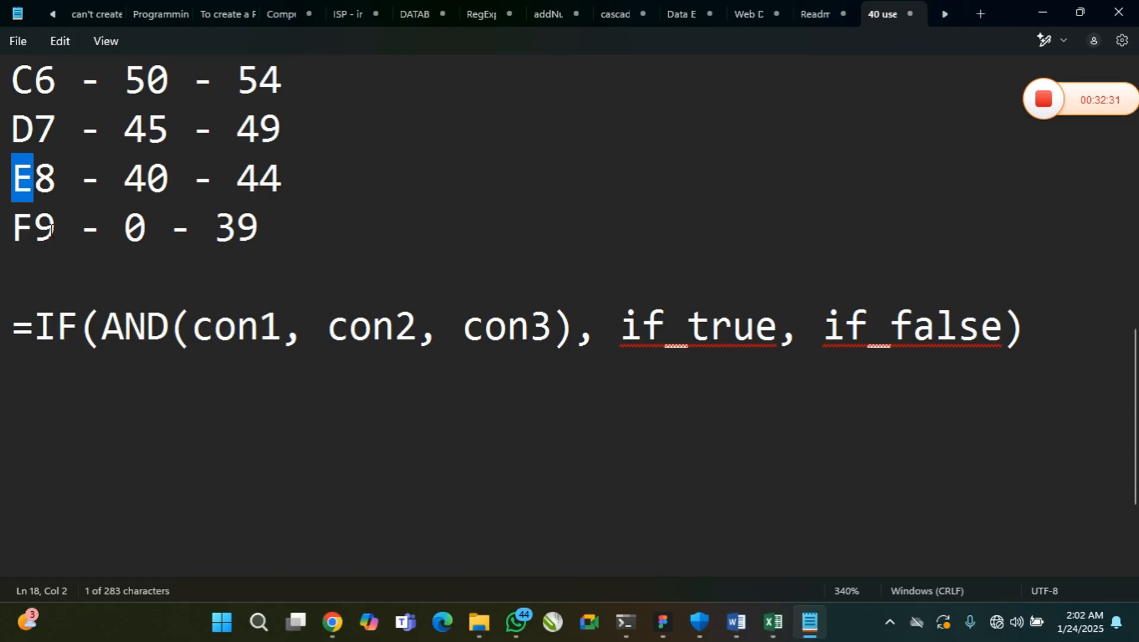
pyautogui.moveTo(123, 325); pyautogui.dragTo(645, 334)
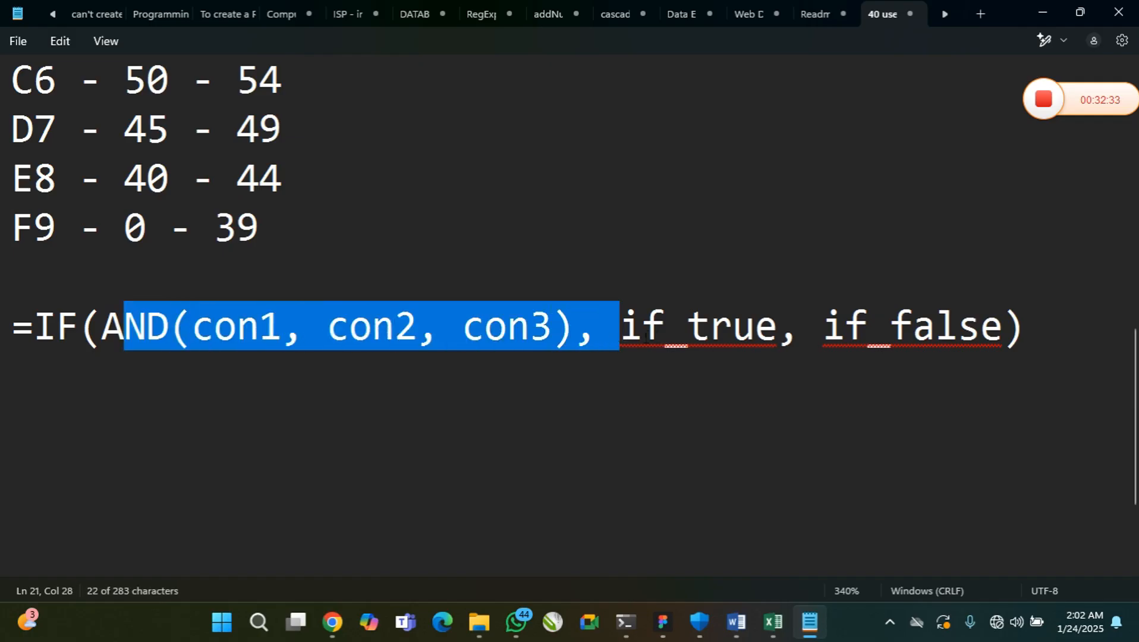
pyautogui.click(372, 333)
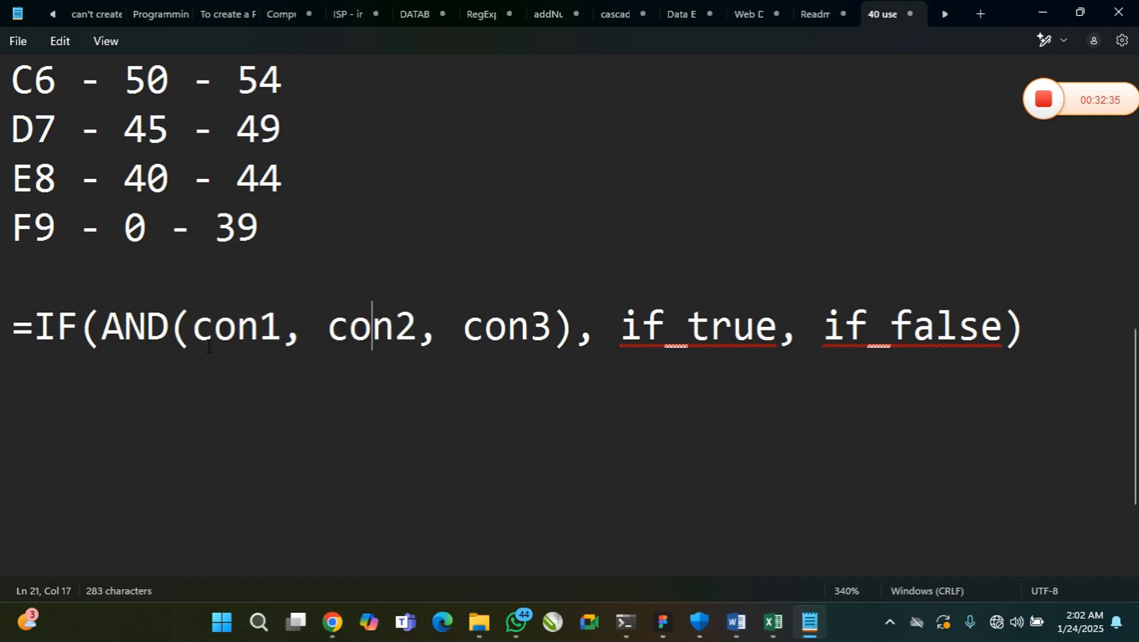
pyautogui.moveTo(191, 327); pyautogui.dragTo(259, 328)
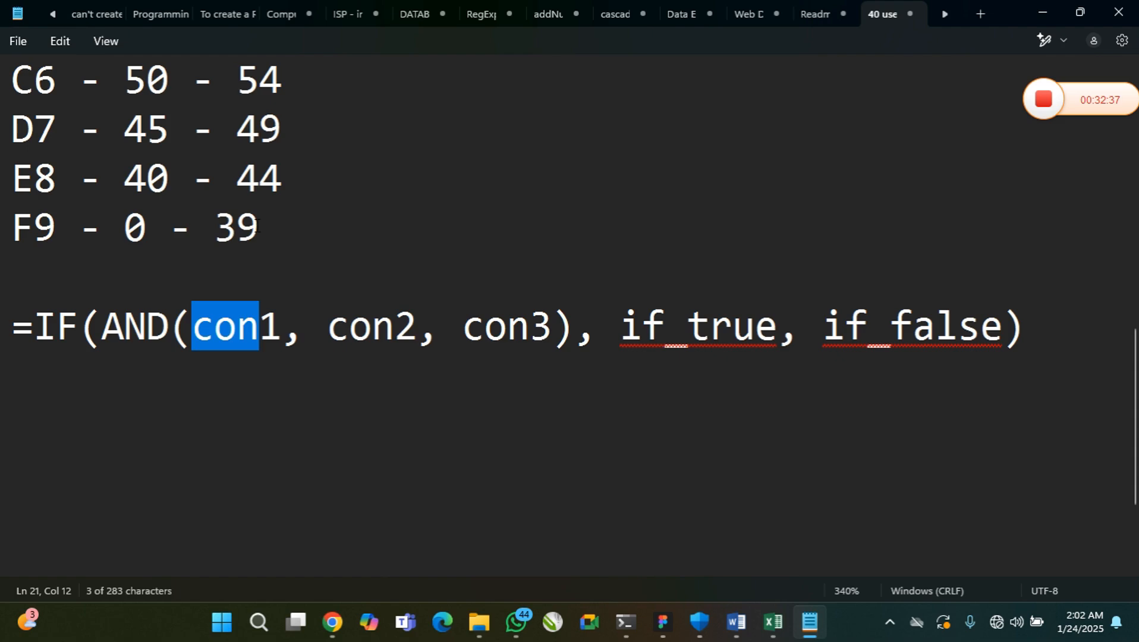
pyautogui.moveTo(257, 226); pyautogui.dragTo(124, 228)
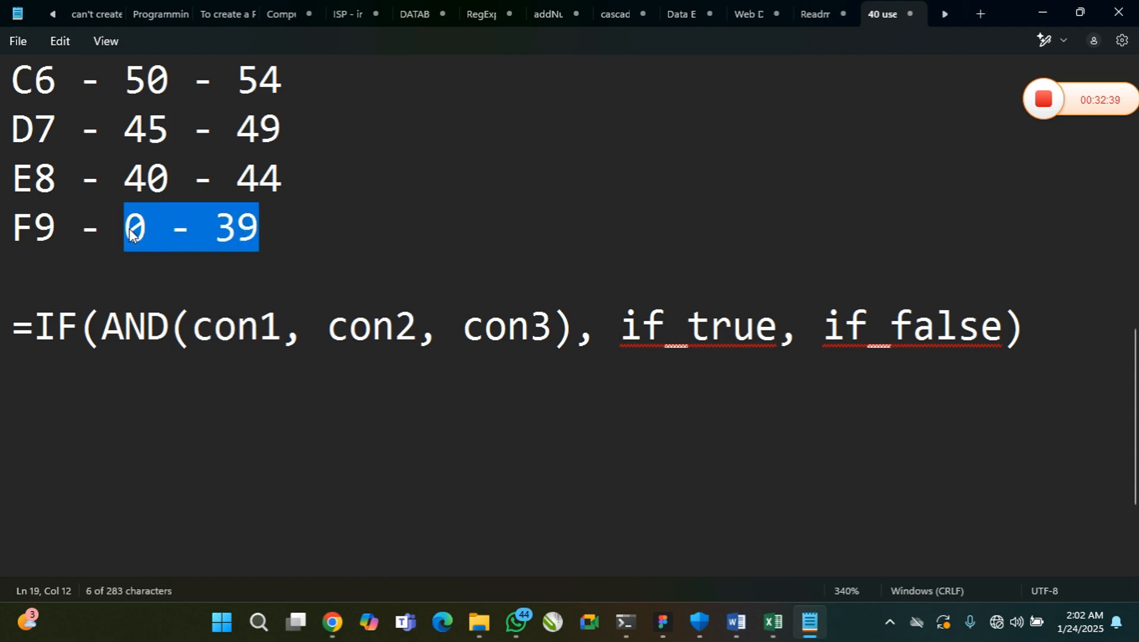
pyautogui.click(40, 230)
pyautogui.moveTo(40, 229); pyautogui.dragTo(12, 229)
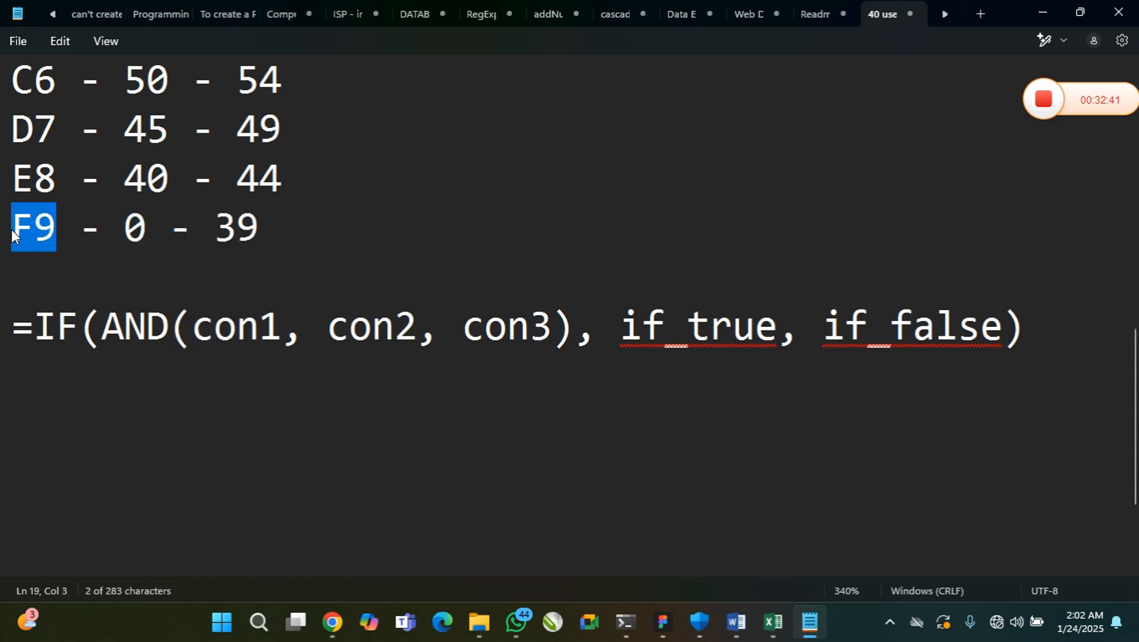
pyautogui.click(1026, 328)
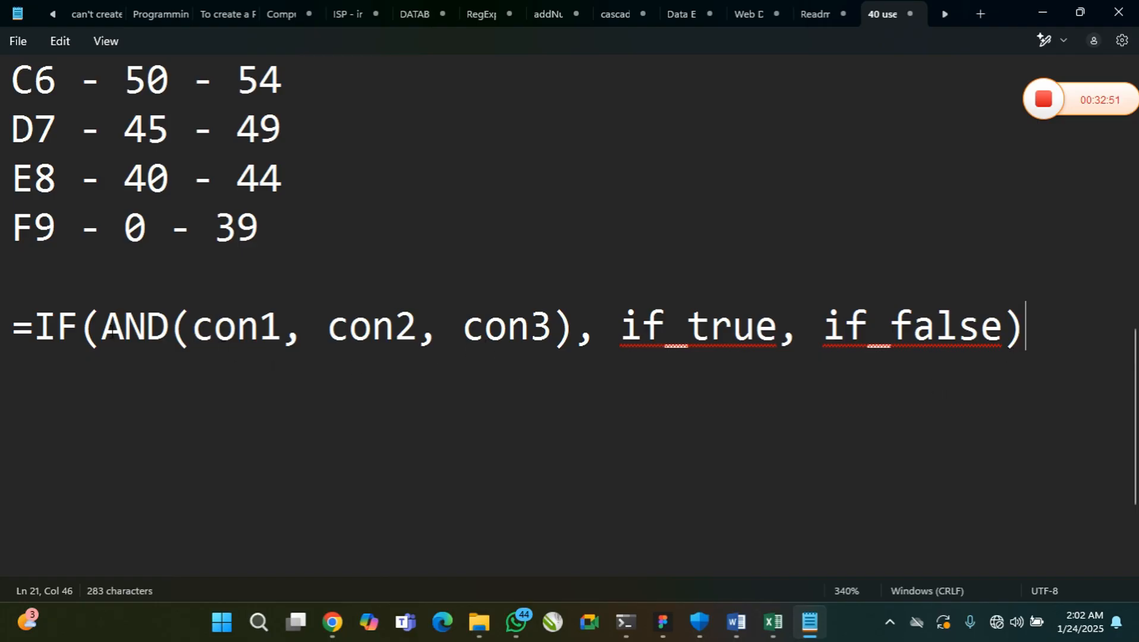
pyautogui.moveTo(111, 334); pyautogui.dragTo(775, 338)
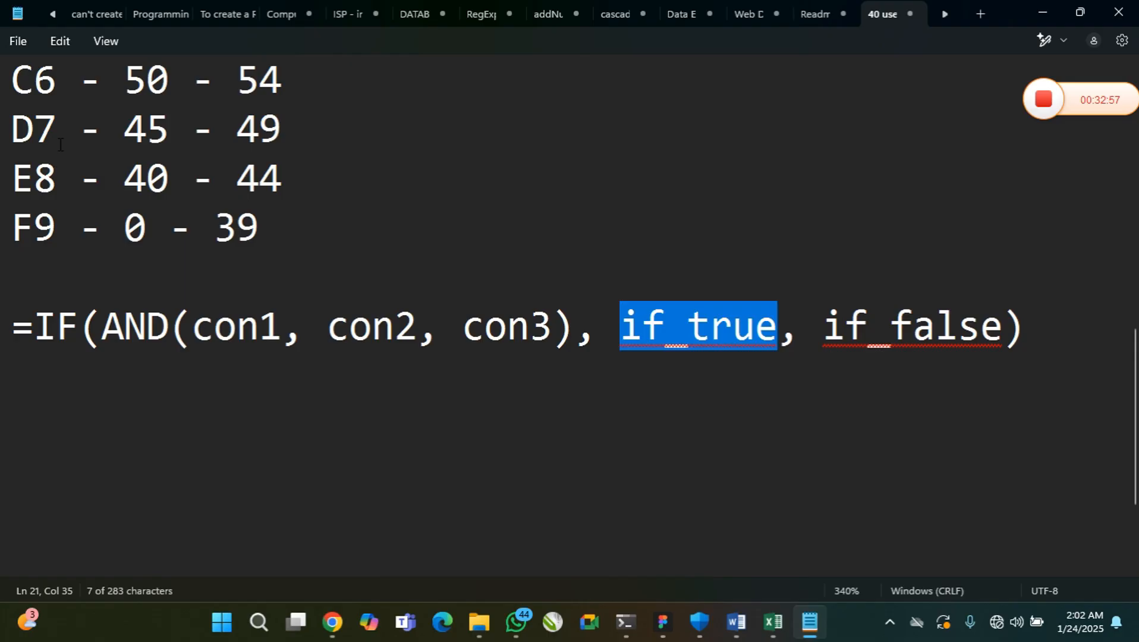
pyautogui.moveTo(59, 143); pyautogui.dragTo(27, 189)
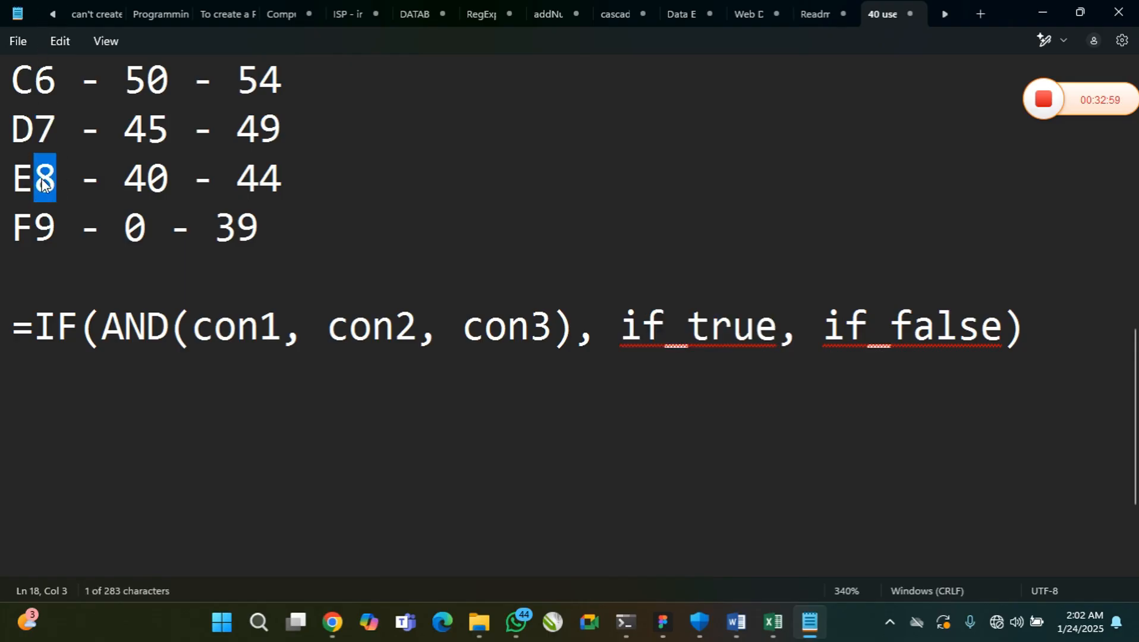
pyautogui.moveTo(824, 324); pyautogui.dragTo(999, 322)
pyautogui.moveTo(328, 130); pyautogui.dragTo(5, 145)
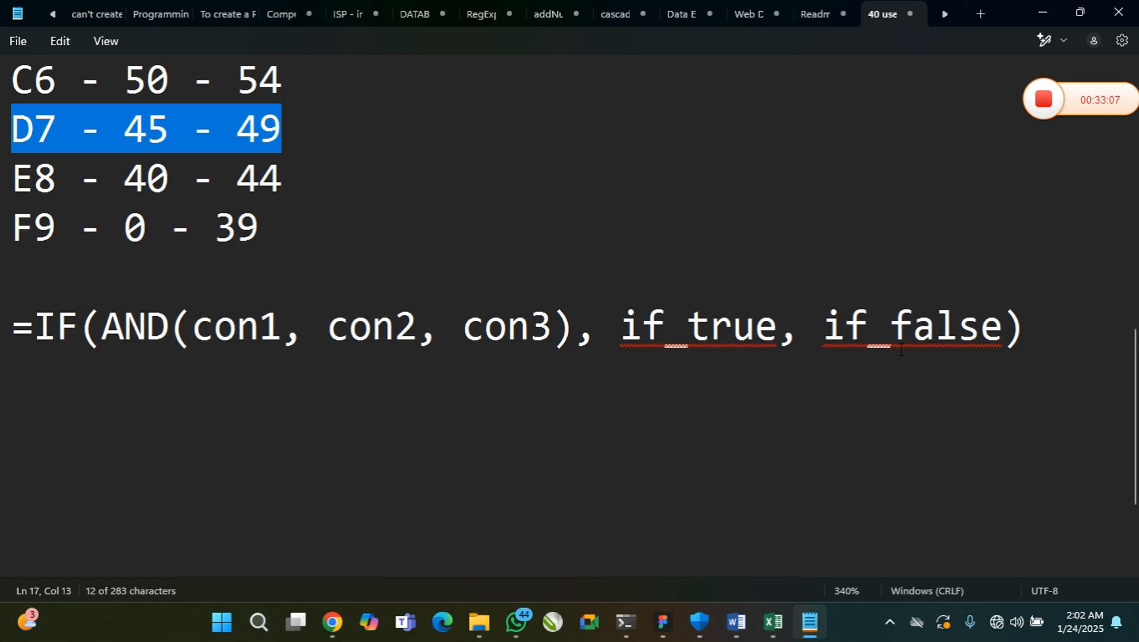
# Replace the if true argument of the IF syntax with the quoted grade "A1"
pyautogui.moveTo(778, 331); pyautogui.dragTo(629, 342)
pyautogui.write('"')
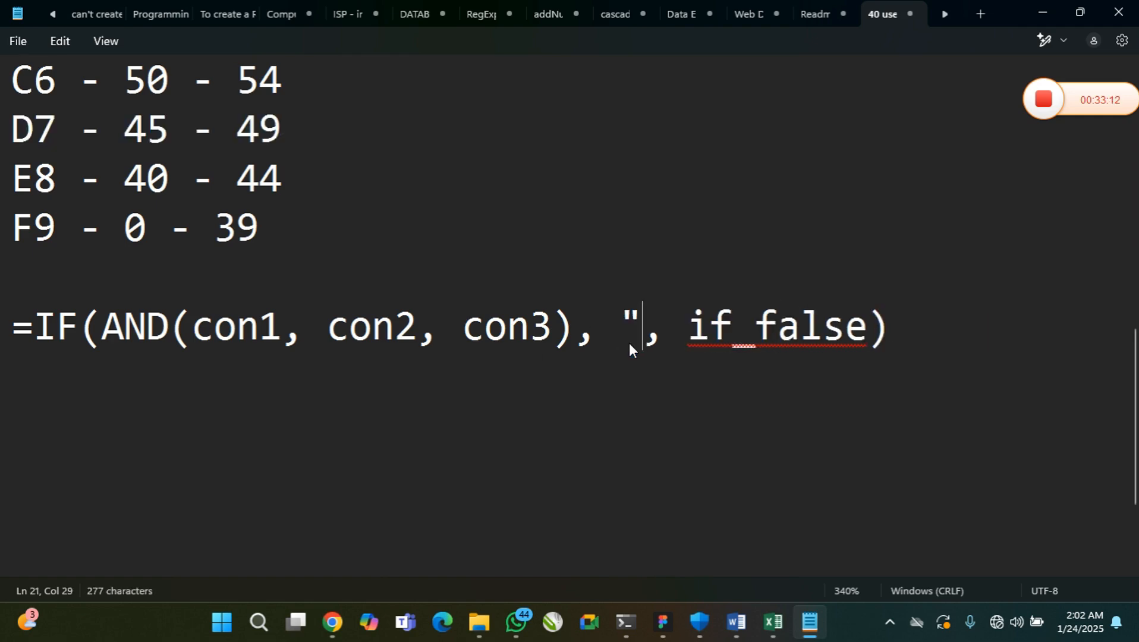
pyautogui.write('"')
pyautogui.press('Left')
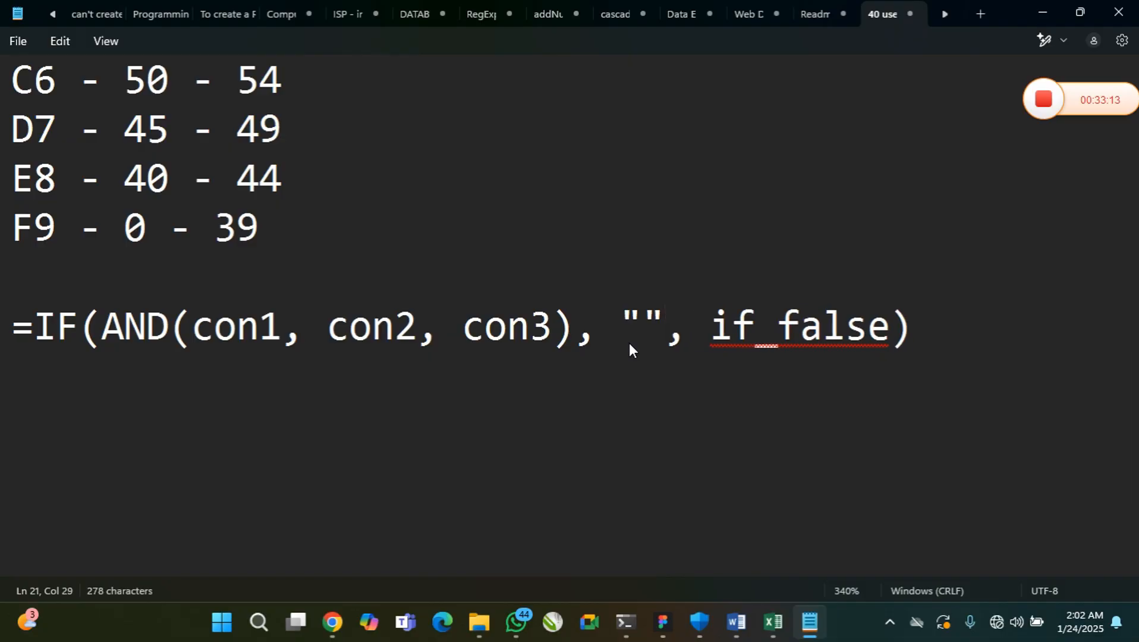
pyautogui.write('A!')
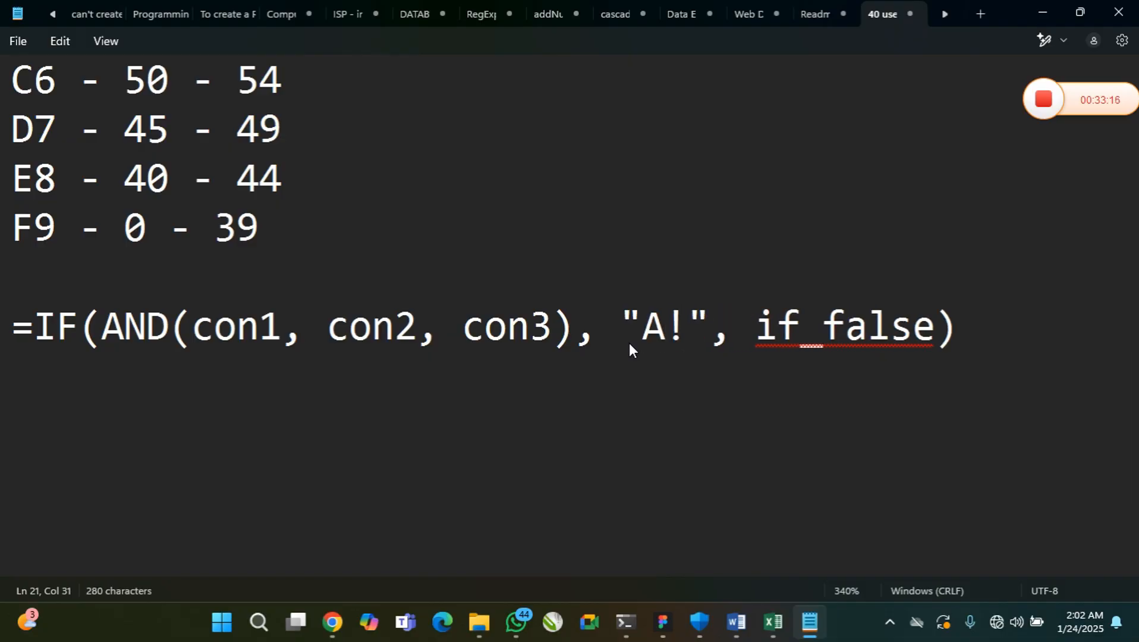
pyautogui.press('BackSpace')
pyautogui.write('1')
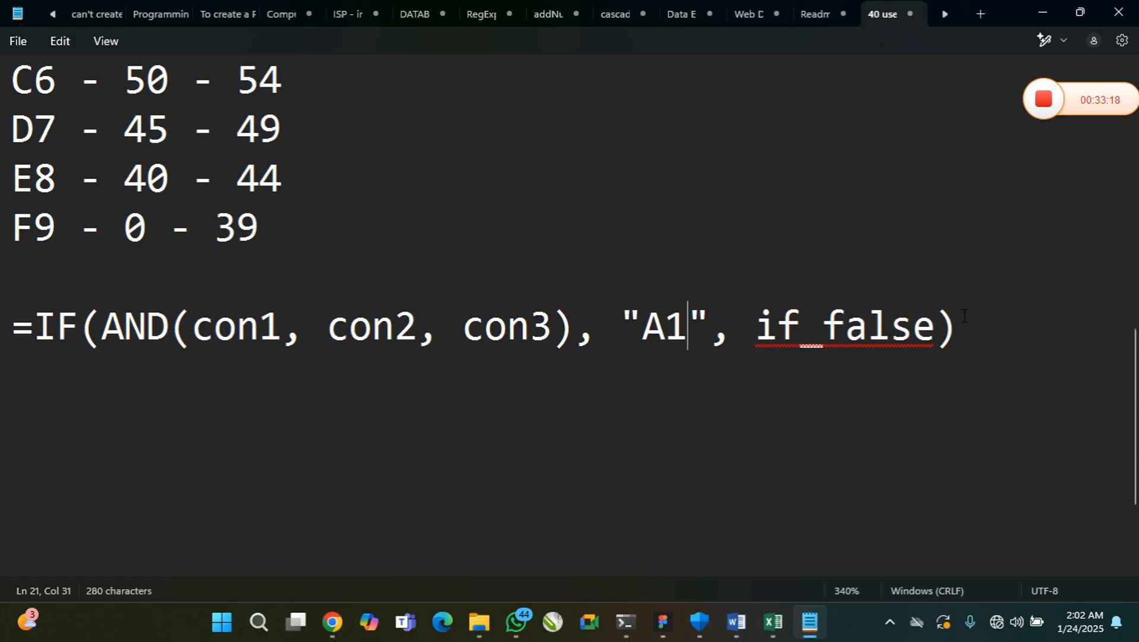
# Replace the if false argument with an empty nested IF()
pyautogui.click(938, 335)
pyautogui.press('BackSpace')
pyautogui.press('BackSpace')
pyautogui.press('BackSpace')
pyautogui.press('BackSpace')
pyautogui.press('BackSpace')
pyautogui.press('BackSpace')
pyautogui.press('BackSpace')
pyautogui.press('BackSpace')
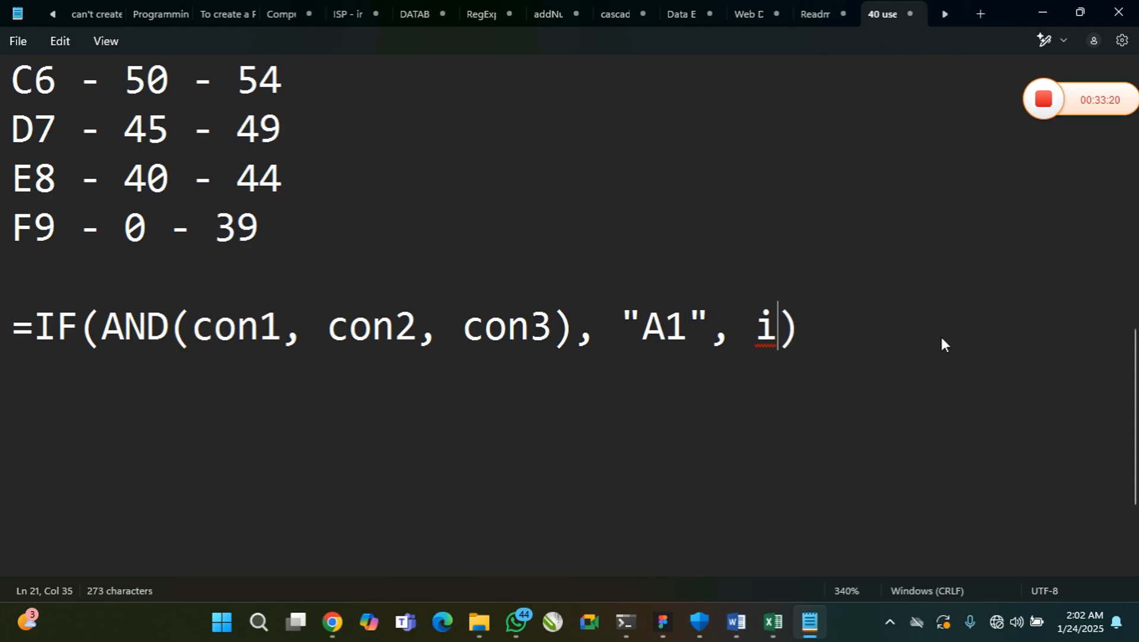
pyautogui.write('IF()')
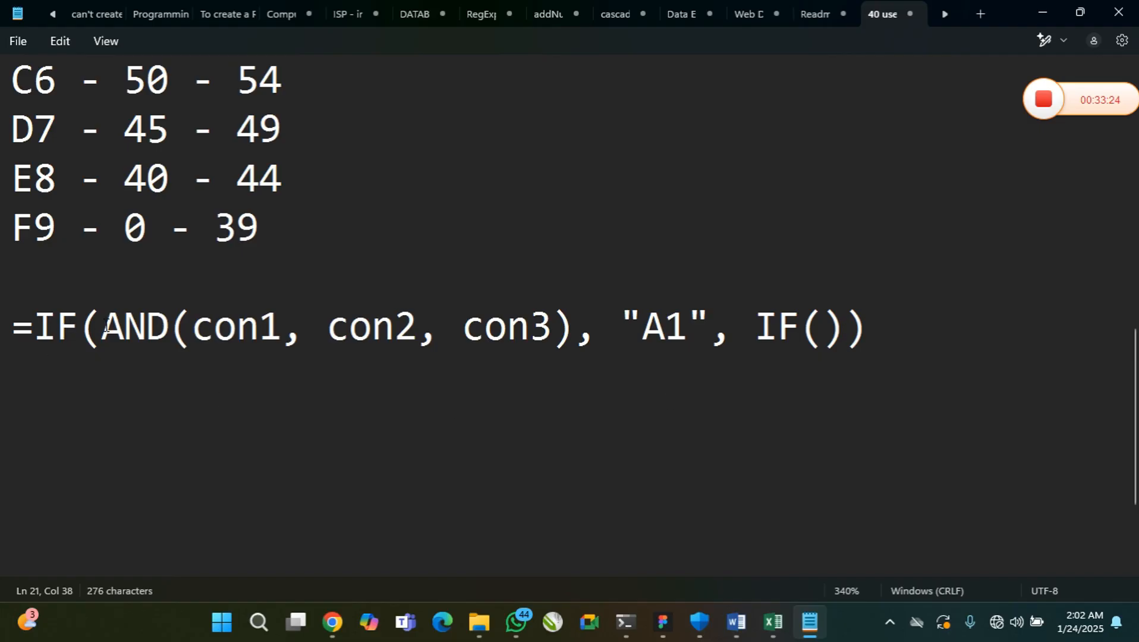
# Copy the AND condition into the nested IF with only the arguments con1 and con2
pyautogui.moveTo(103, 327); pyautogui.dragTo(437, 328)
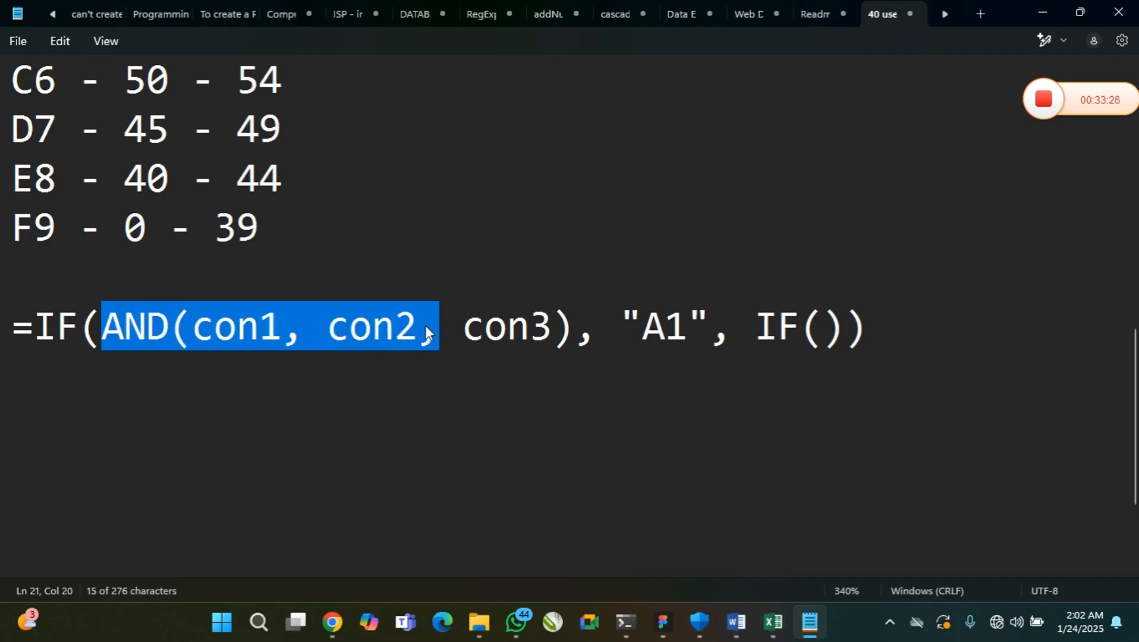
pyautogui.hotkey('ctrl', 'c')
pyautogui.click(827, 327)
pyautogui.hotkey('ctrl', 'v')
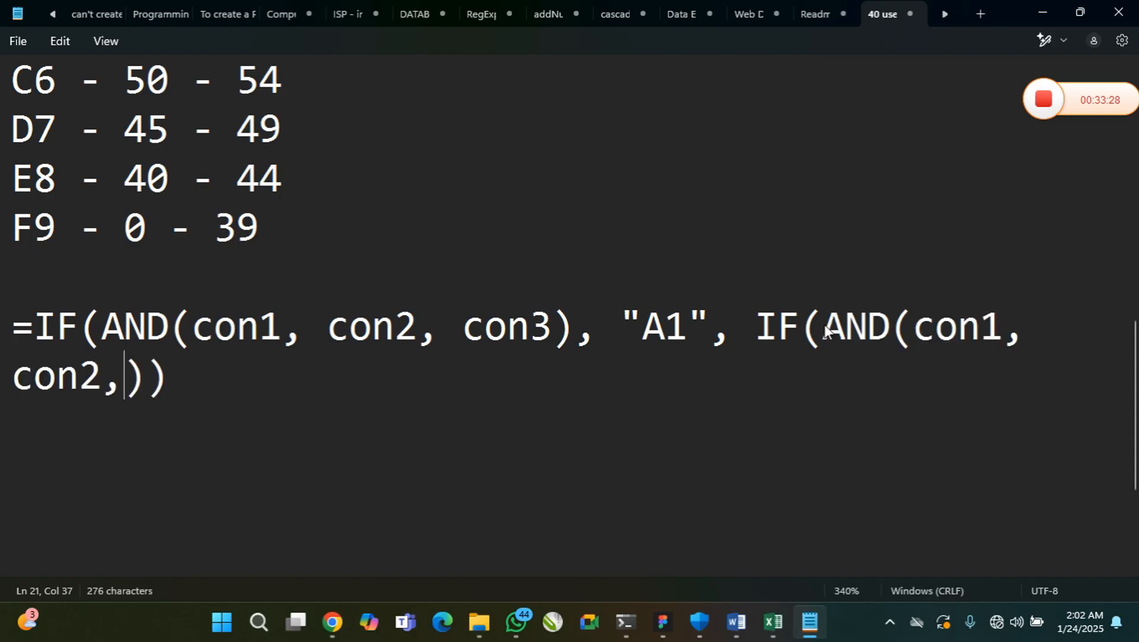
pyautogui.write('\\')
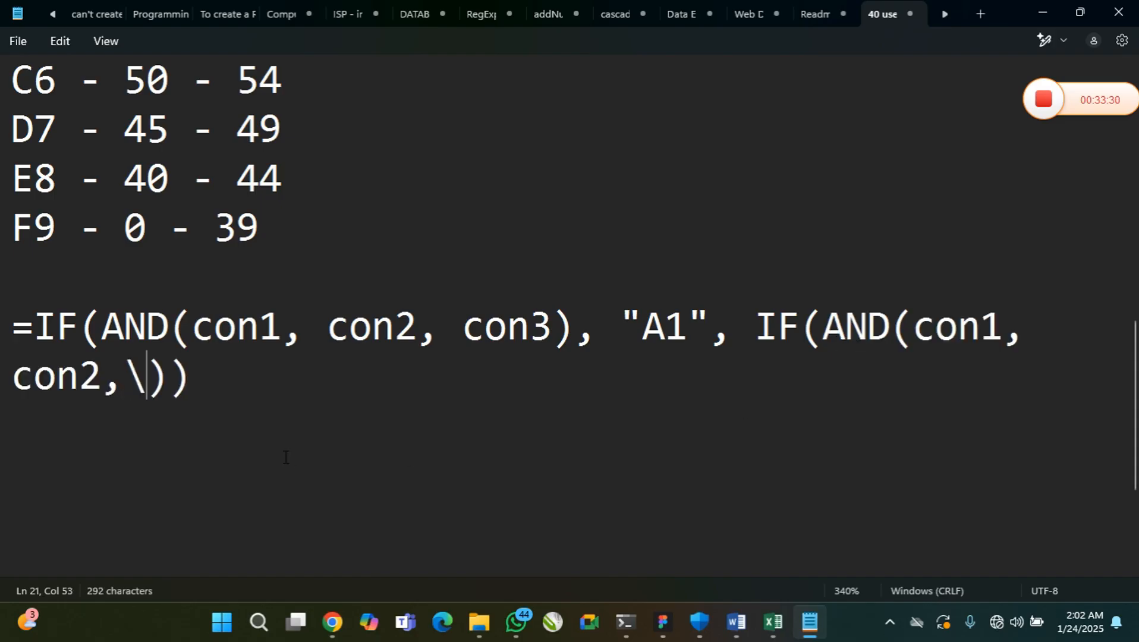
pyautogui.press('BackSpace')
pyautogui.press('BackSpace')
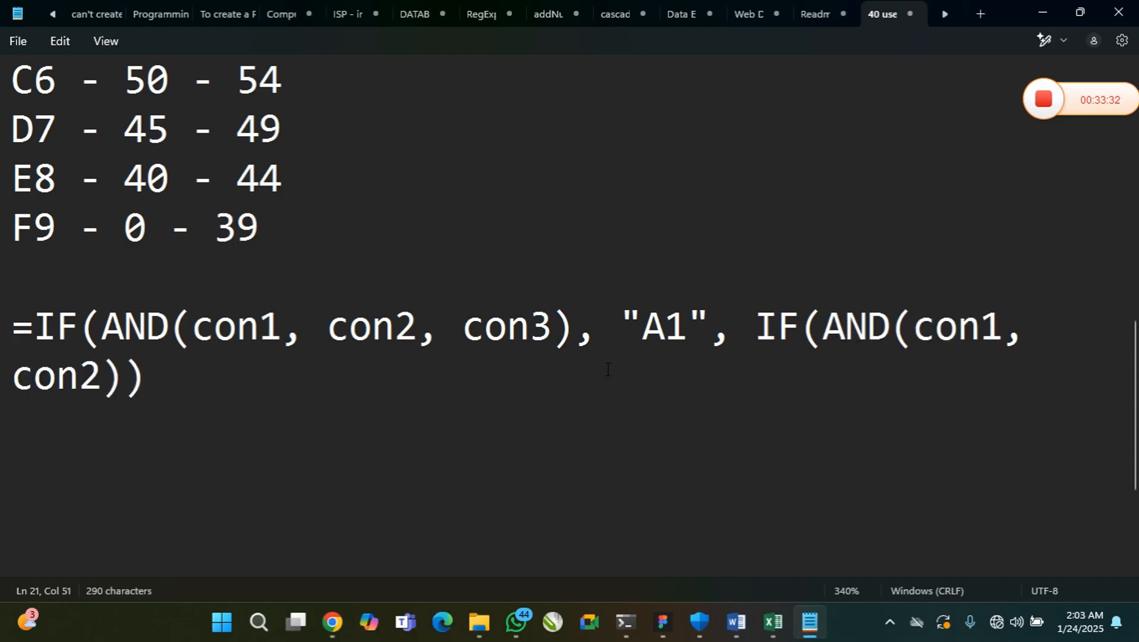
# Add the quoted grade "B2" as the nested IF's true value, followed by a comma for its false argument
pyautogui.moveTo(78, 332); pyautogui.dragTo(624, 321)
pyautogui.doubleClick(636, 322)
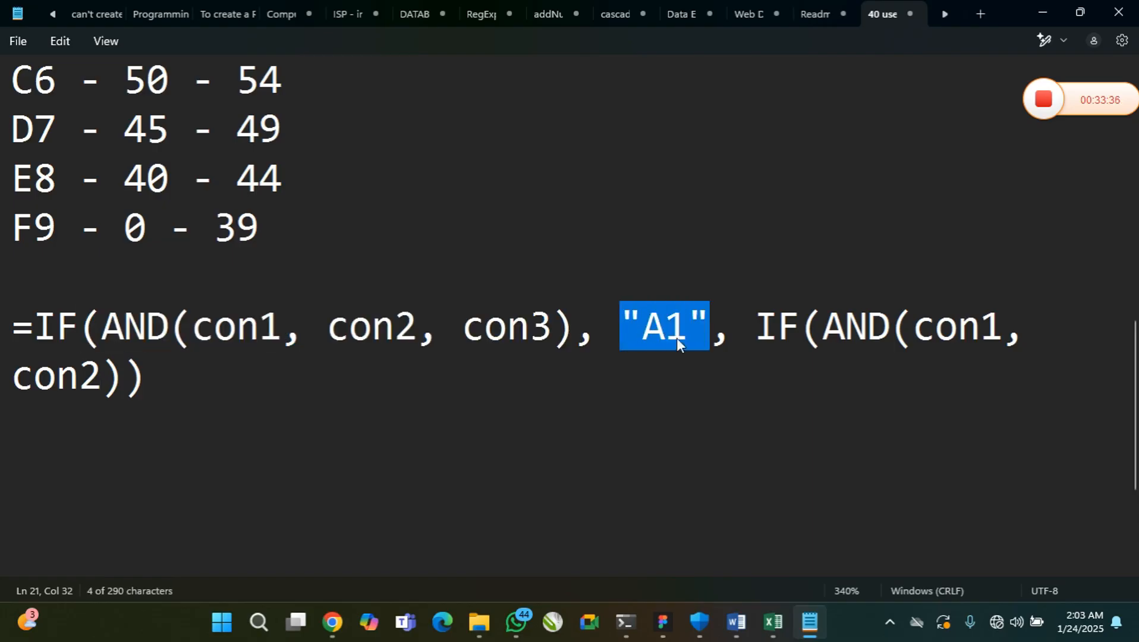
pyautogui.moveTo(763, 330); pyautogui.dragTo(949, 343)
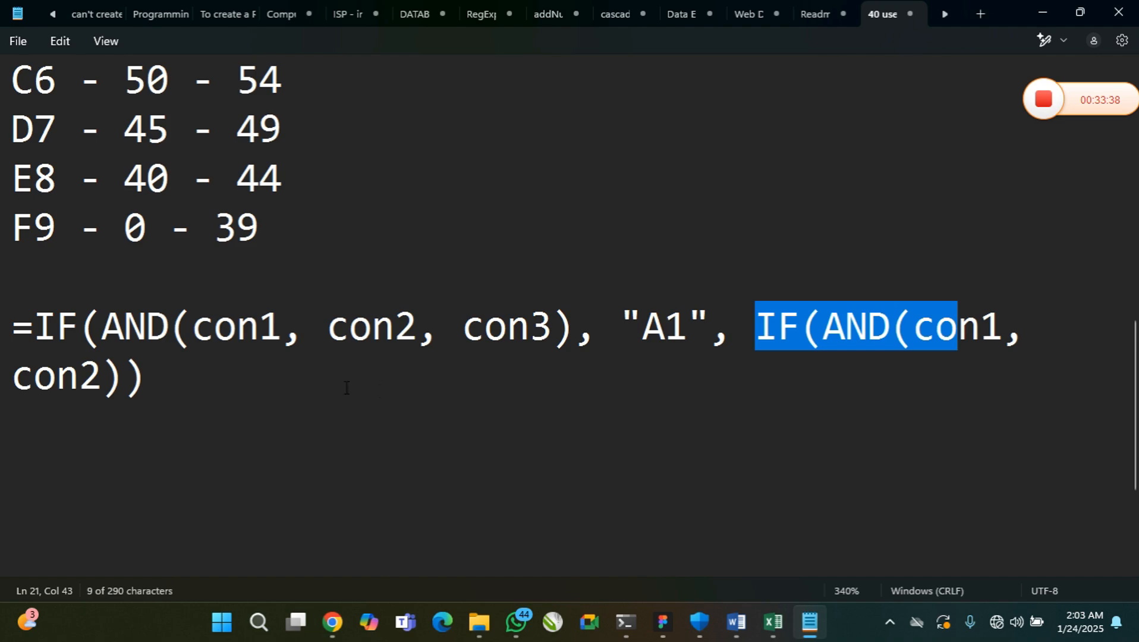
pyautogui.click(120, 385)
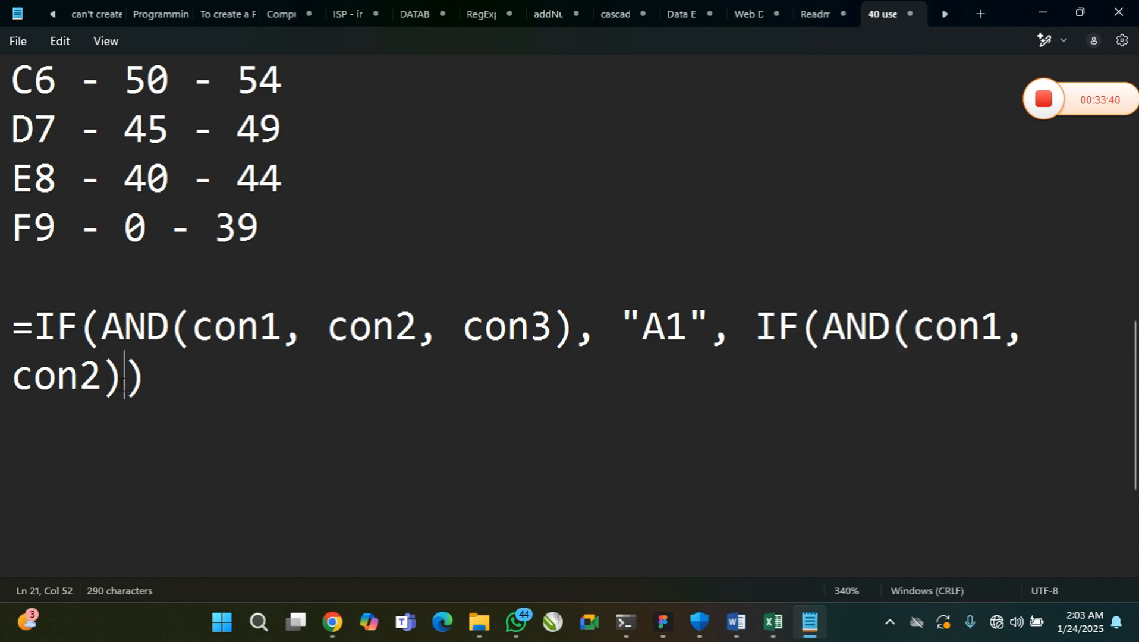
pyautogui.write(', "A1"')
pyautogui.press('Left')
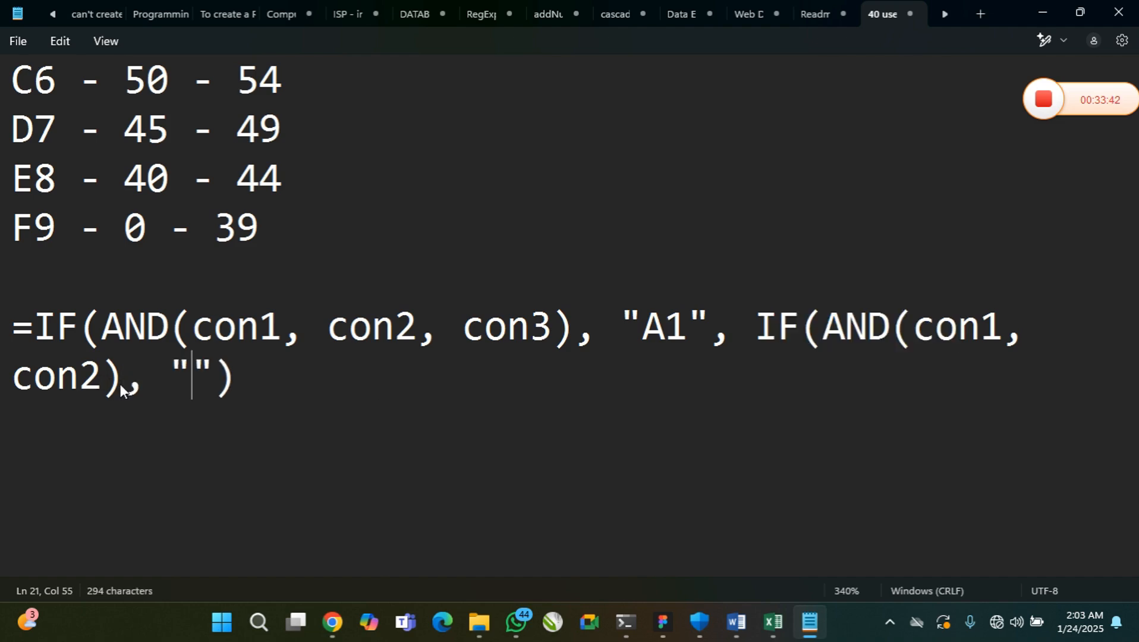
pyautogui.write('B@')
pyautogui.press('BackSpace')
pyautogui.write('2')
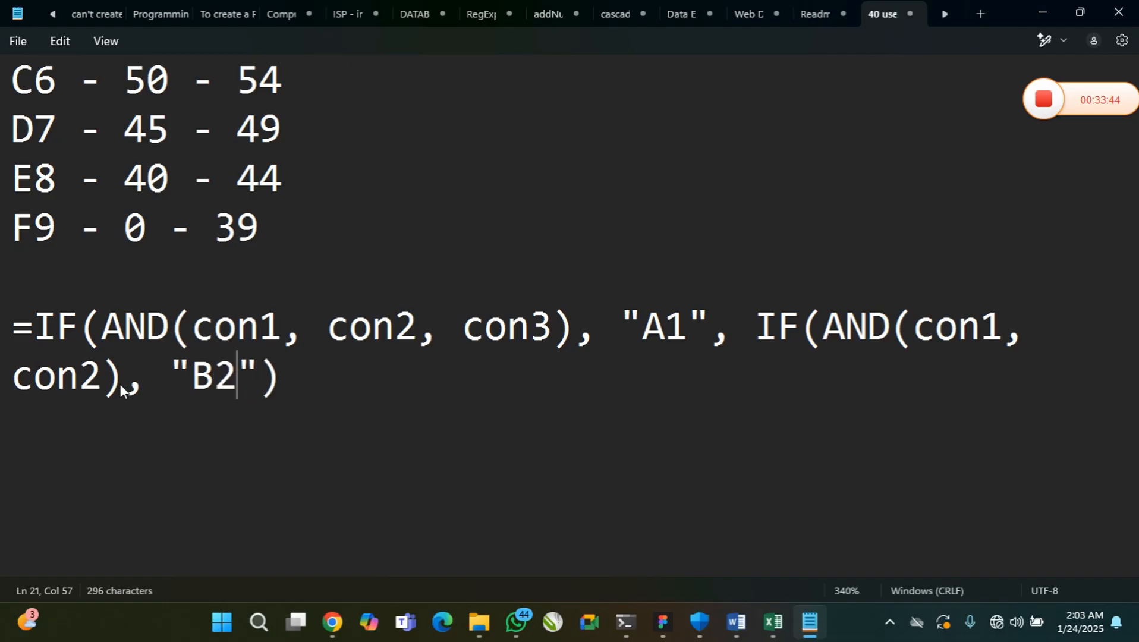
pyautogui.press('Right')
pyautogui.write(', ')
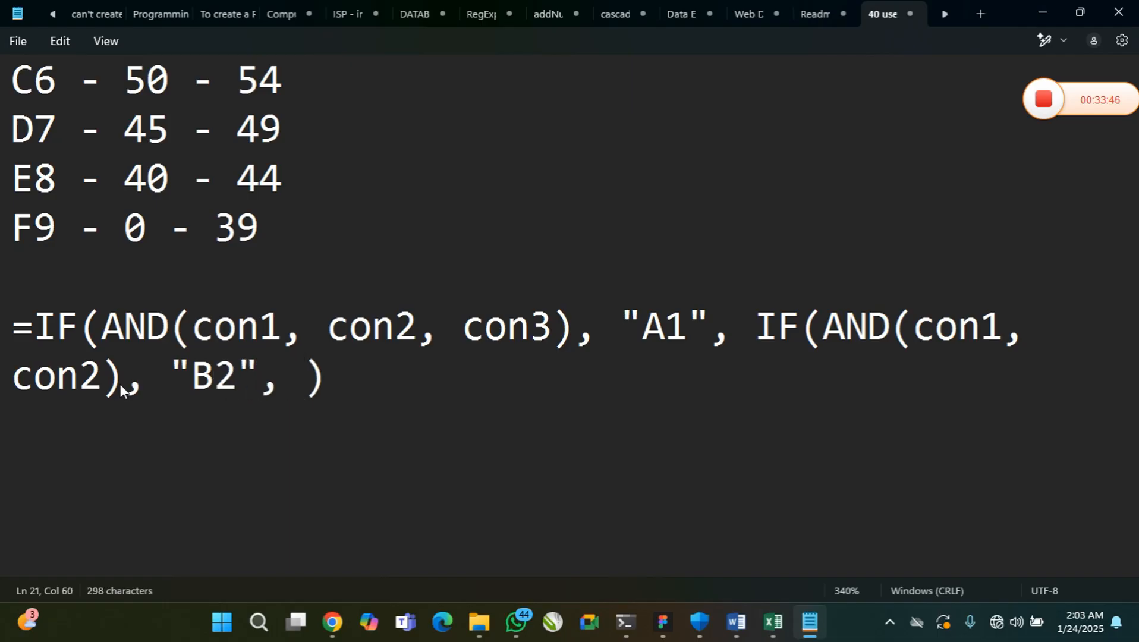
pyautogui.write('IF(0')
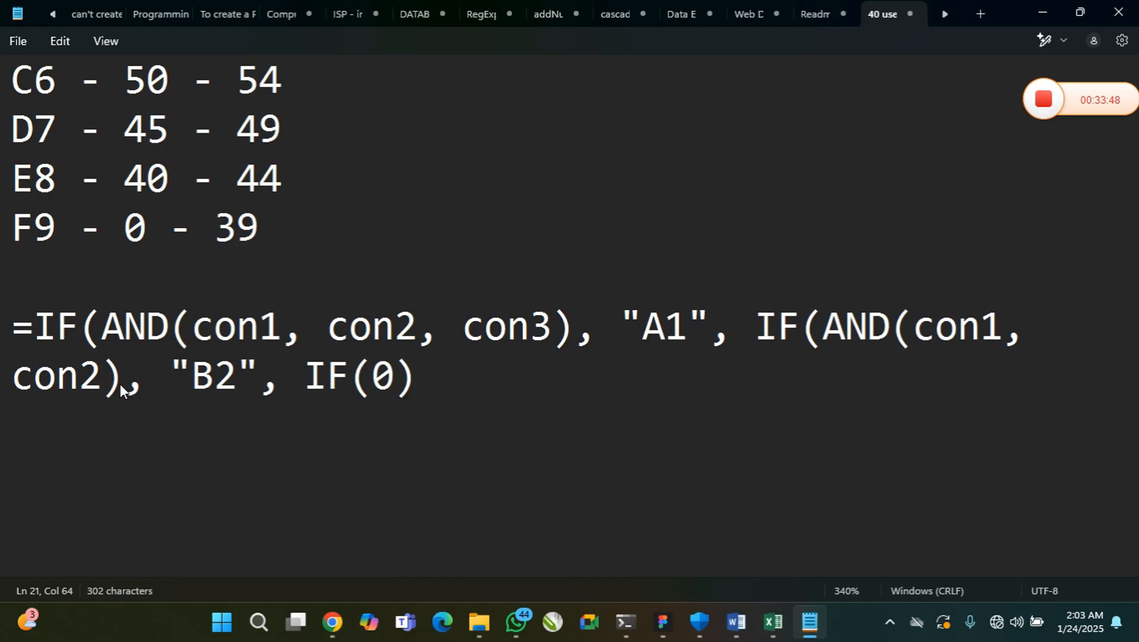
# Add a third-level IF(AND()) after "B2" as the nested IF's false argument
pyautogui.press('BackSpace')
pyautogui.write('AND()')
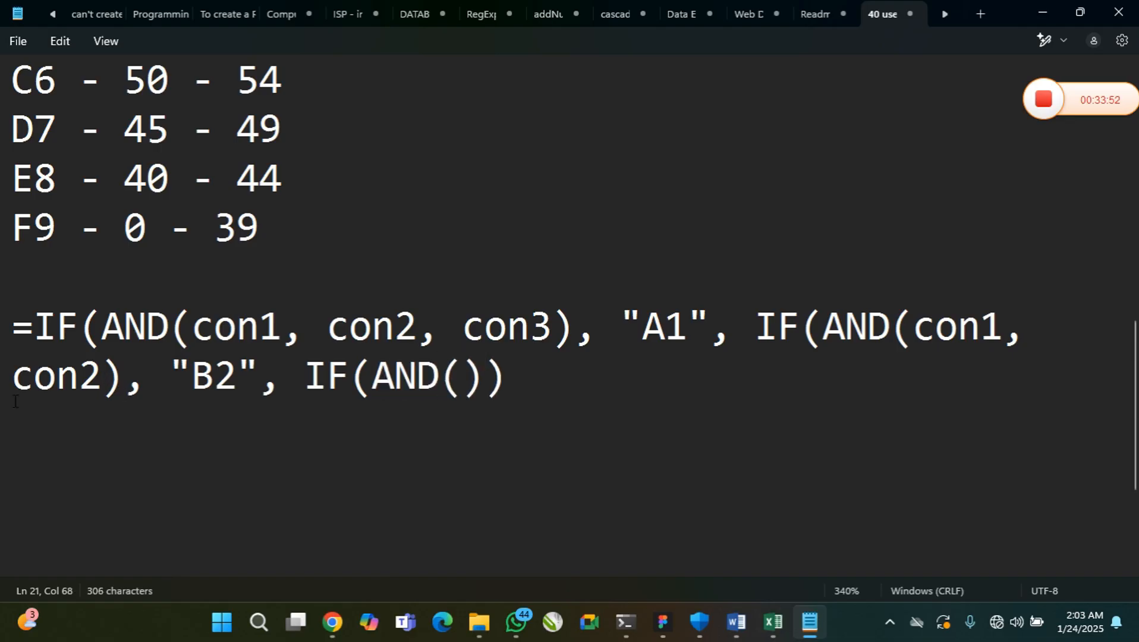
# Clear the AND condition and all nested arguments from the IF syntax, leaving an empty =IF()
pyautogui.moveTo(564, 377); pyautogui.dragTo(183, 334)
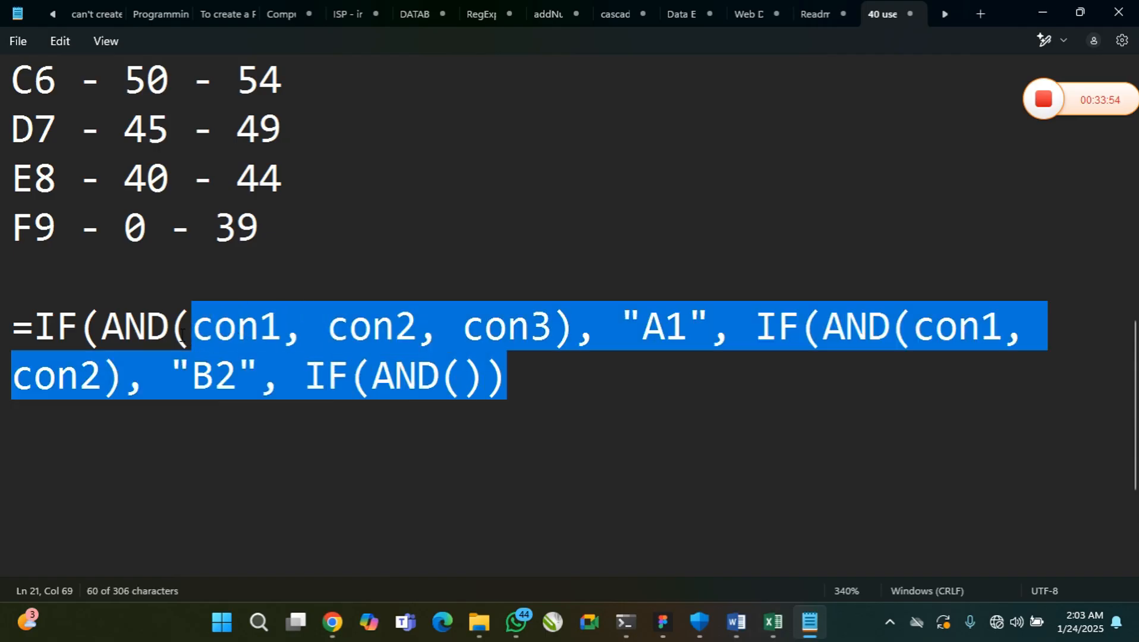
pyautogui.press('BackSpace')
pyautogui.press('BackSpace')
pyautogui.press('BackSpace')
pyautogui.press('BackSpace')
pyautogui.press('BackSpace')
pyautogui.write(')')
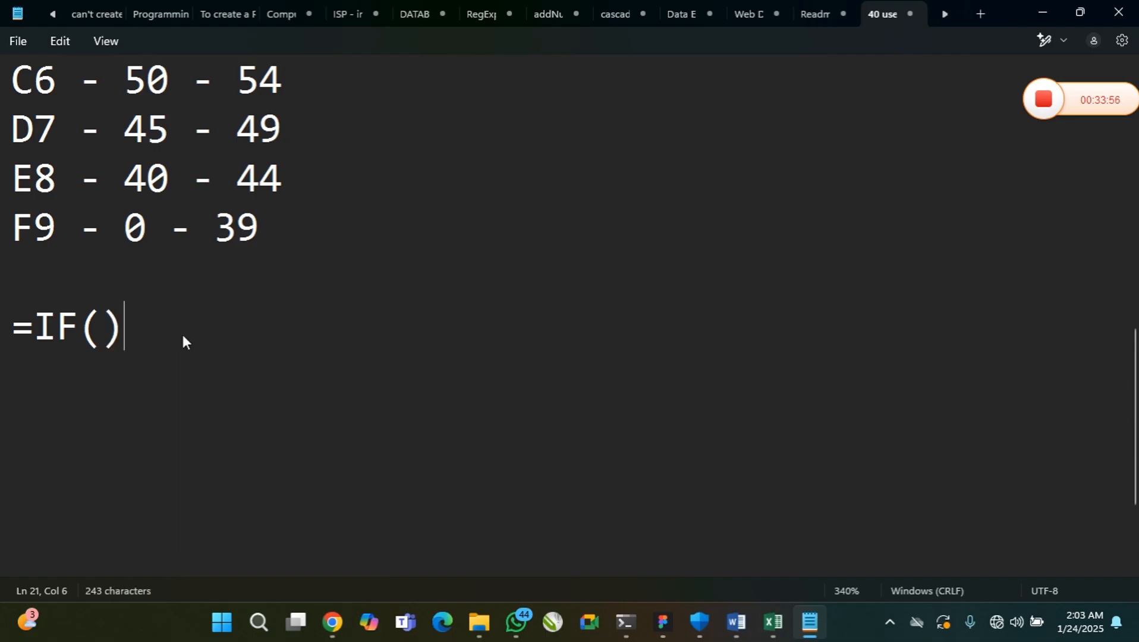
# Review the A1 lower bound in the grading scale, and switch to Excel to inspect the first student's average in Q4
pyautogui.scroll(3, 151, 347)
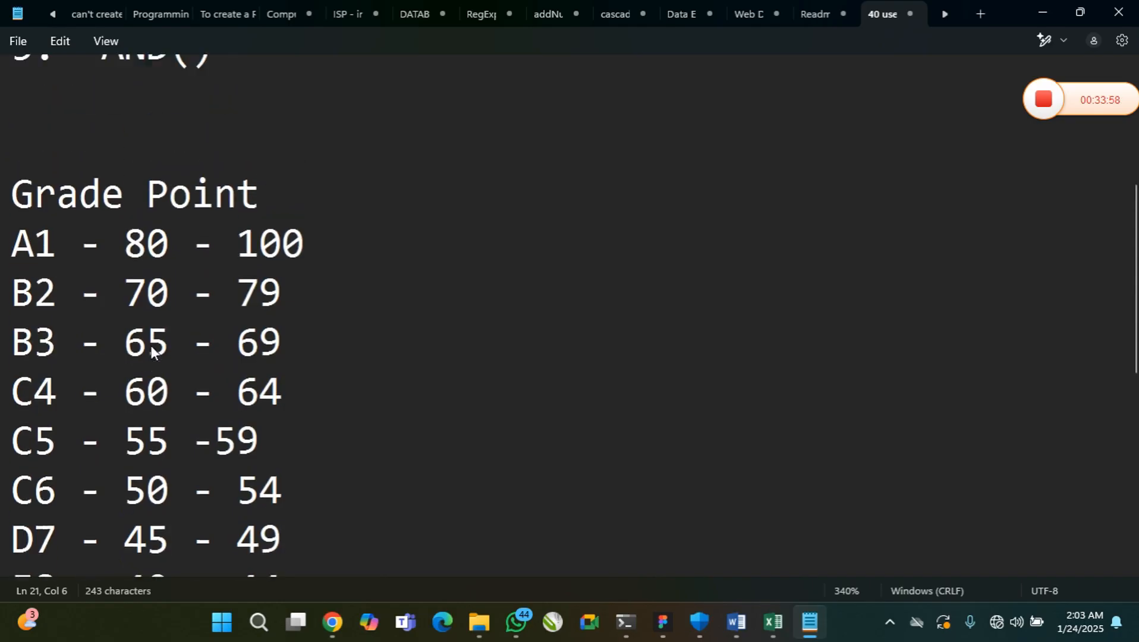
pyautogui.scroll(1, 152, 352)
pyautogui.moveTo(126, 275); pyautogui.dragTo(169, 277)
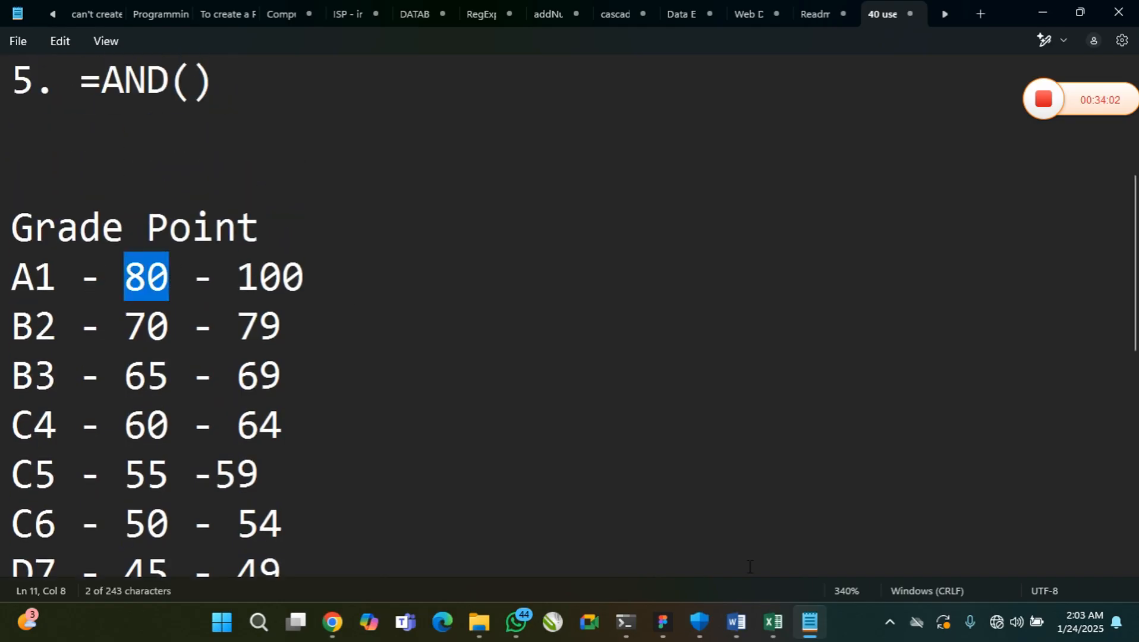
pyautogui.click(772, 622)
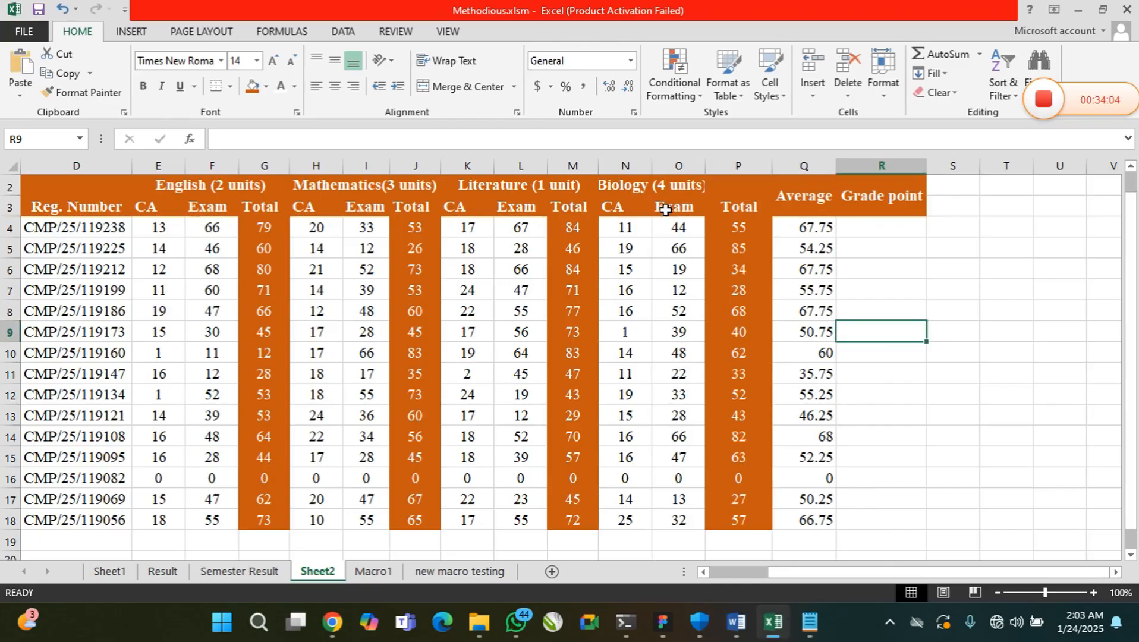
pyautogui.click(816, 227)
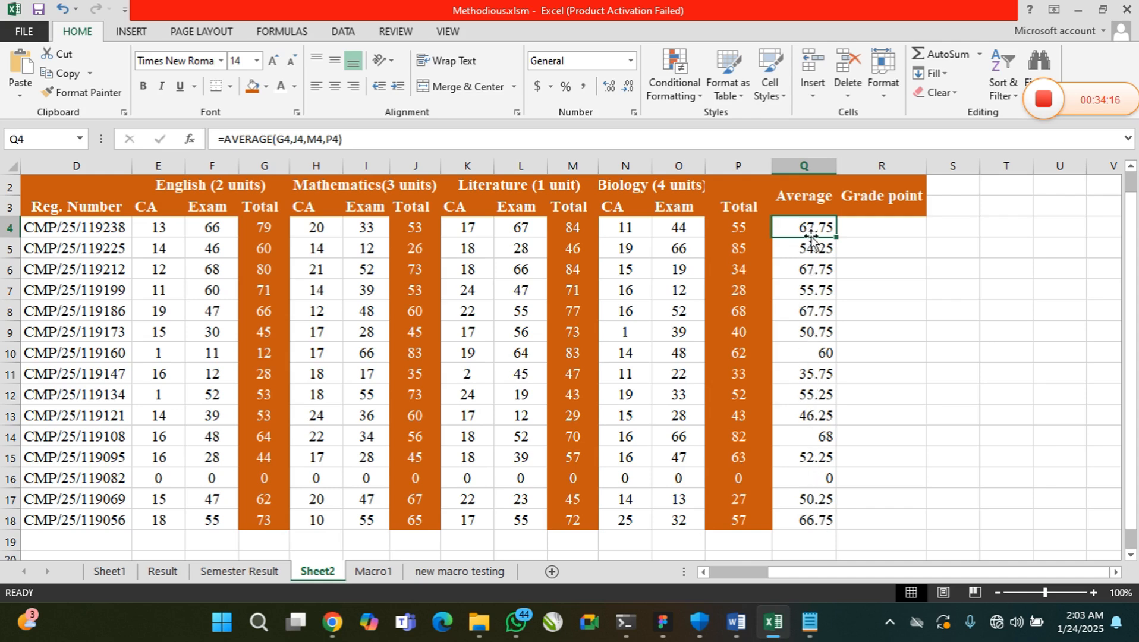
# Set the first student's Mathematics exam score in I4 to 50
pyautogui.click(365, 228)
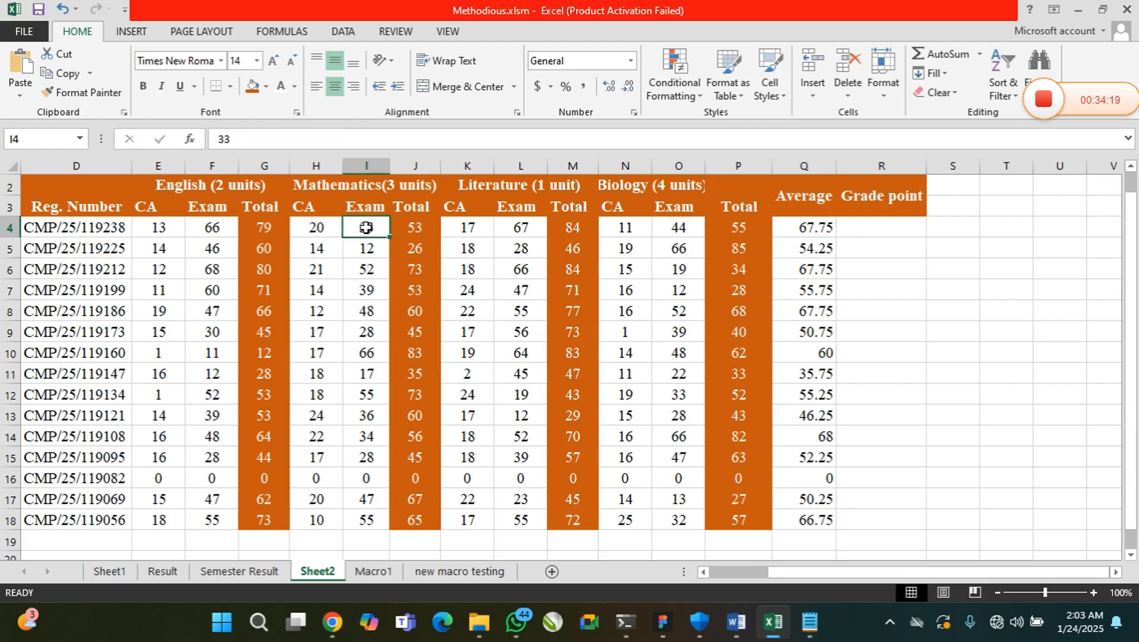
pyautogui.write('50')
pyautogui.press('Return')
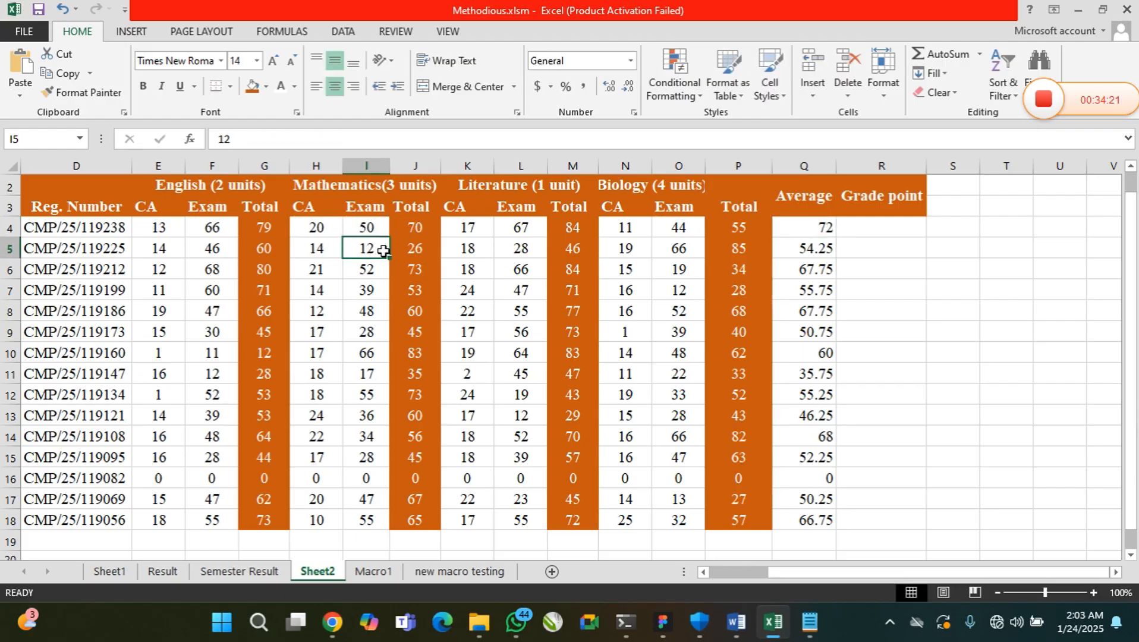
# Set the first student's Biology exam score in O4 to 60 and English exam score in F4 to 70
pyautogui.click(672, 229)
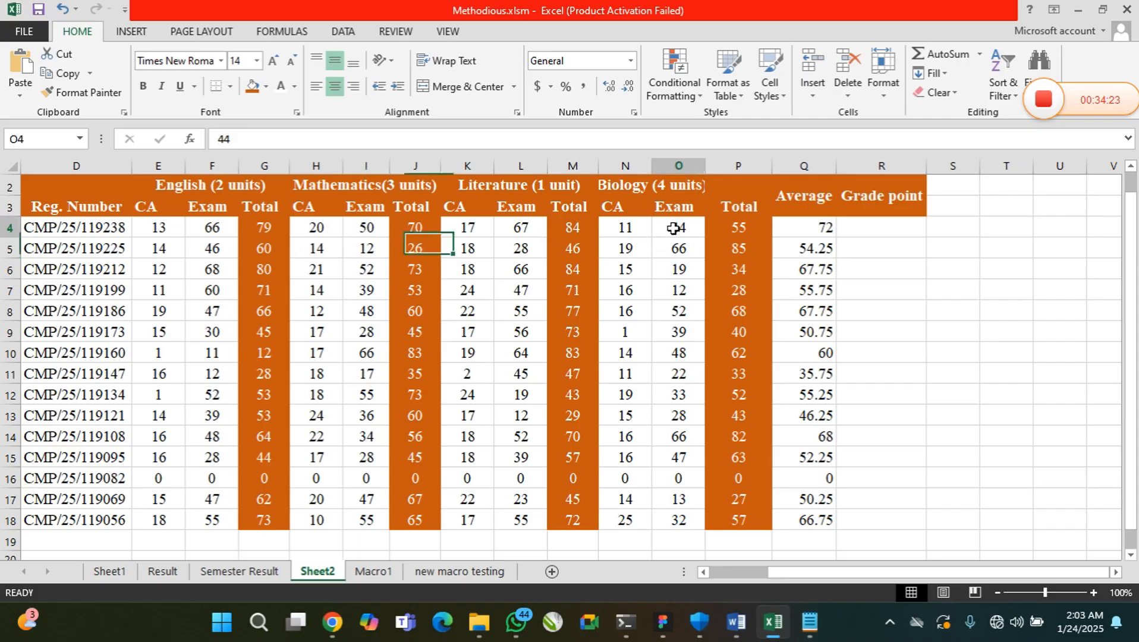
pyautogui.write('50')
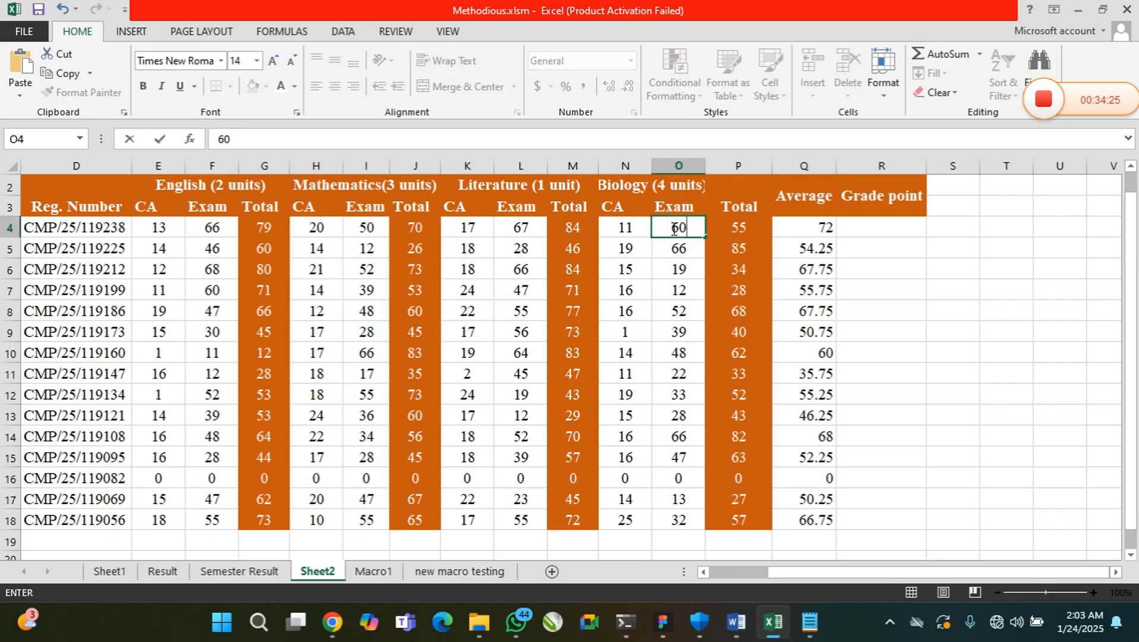
pyautogui.press('Return')
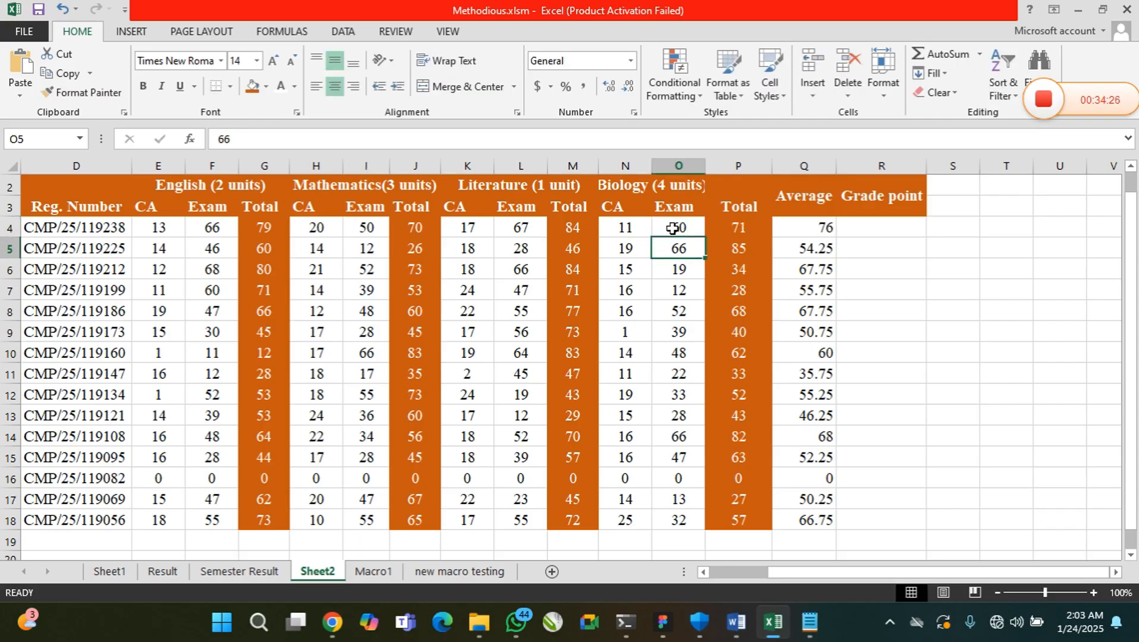
pyautogui.click(215, 229)
pyautogui.write('70')
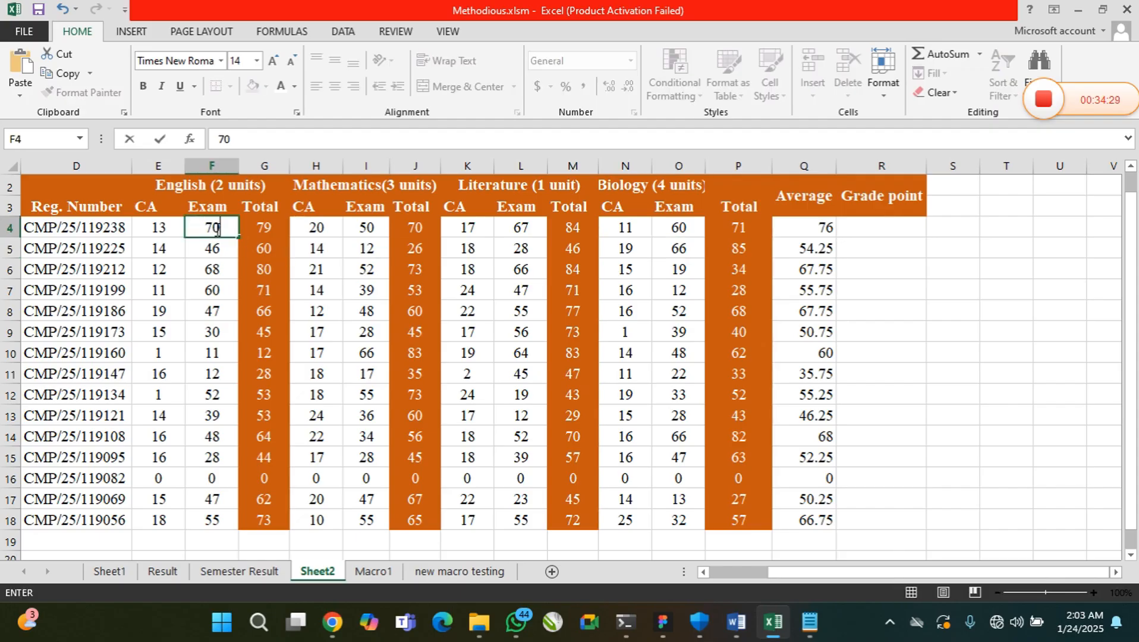
pyautogui.press('Return')
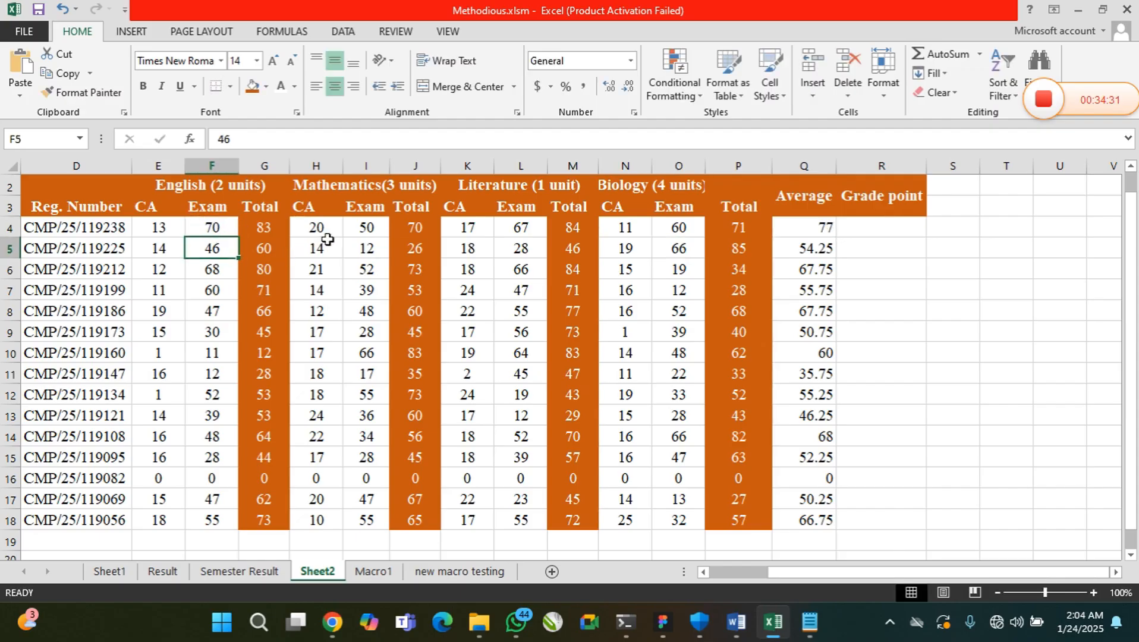
# Set the first student's Mathematics exam score in I4 to 75 and check the recalculated average in Q4
pyautogui.click(361, 228)
pyautogui.write('75')
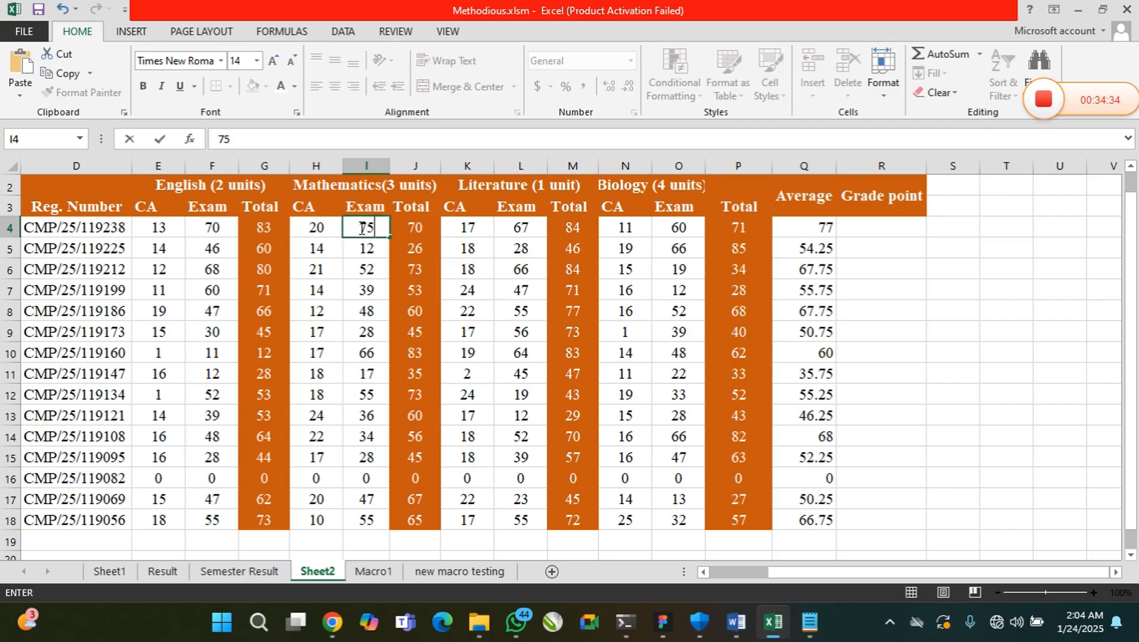
pyautogui.press('Return')
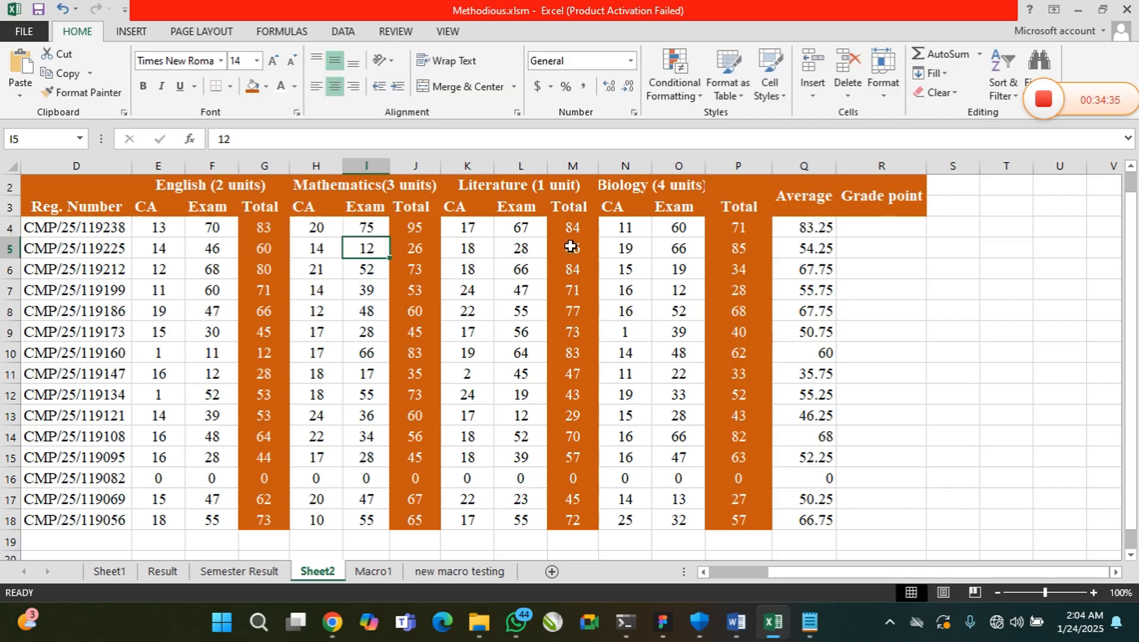
pyautogui.click(816, 228)
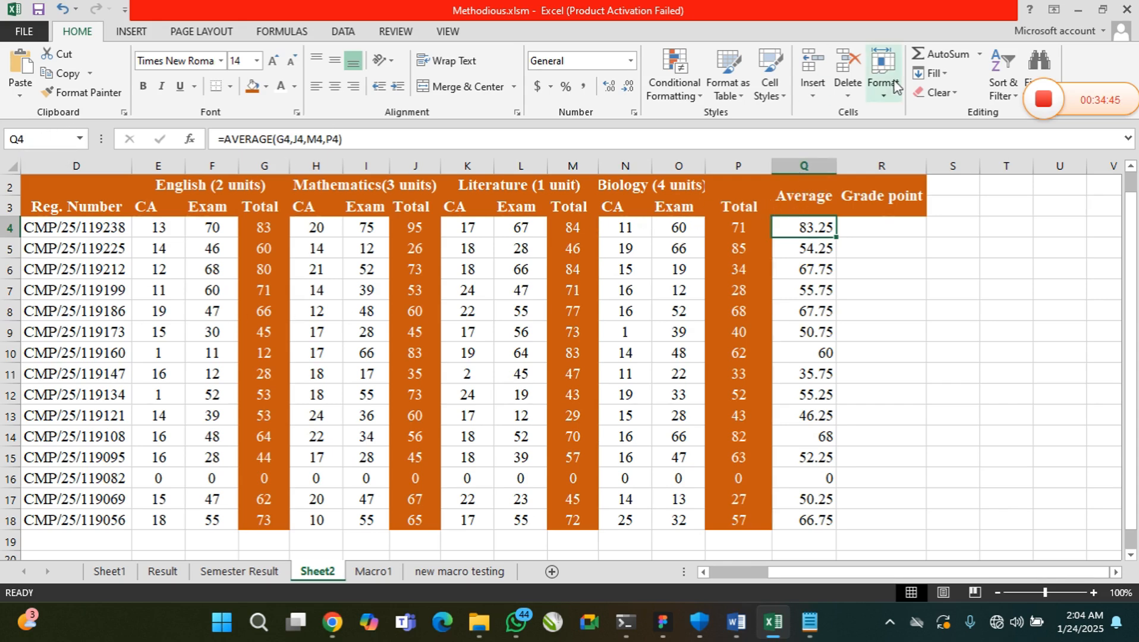
# Switch to Notepad and insert AND() inside the parentheses of the =IF() syntax below the grading scale
pyautogui.click(810, 624)
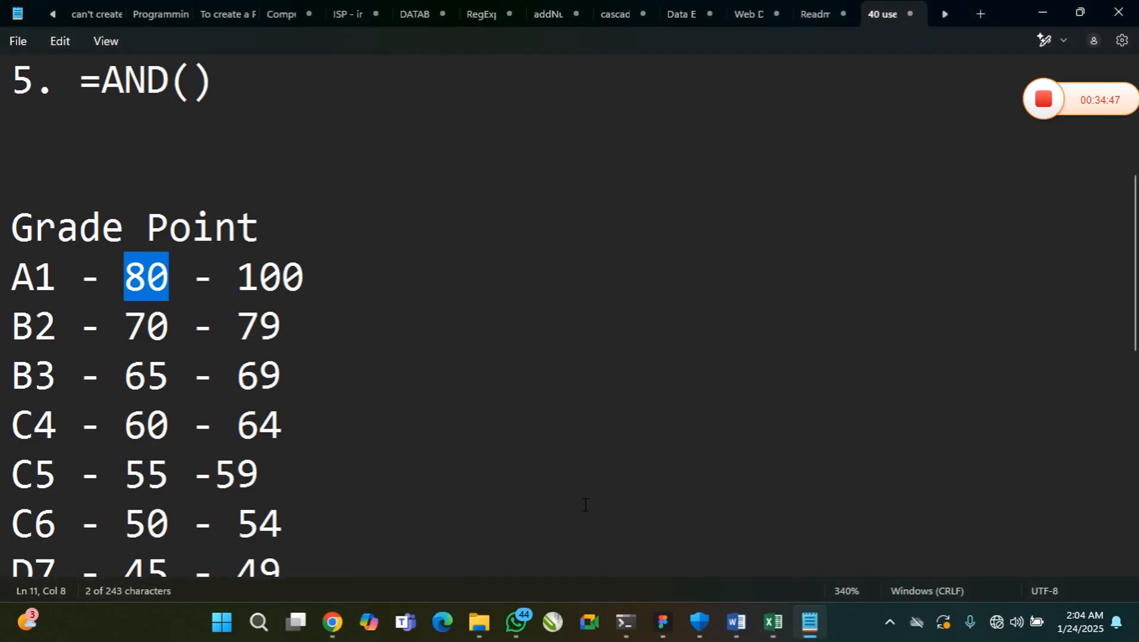
pyautogui.scroll(-2, 258, 261)
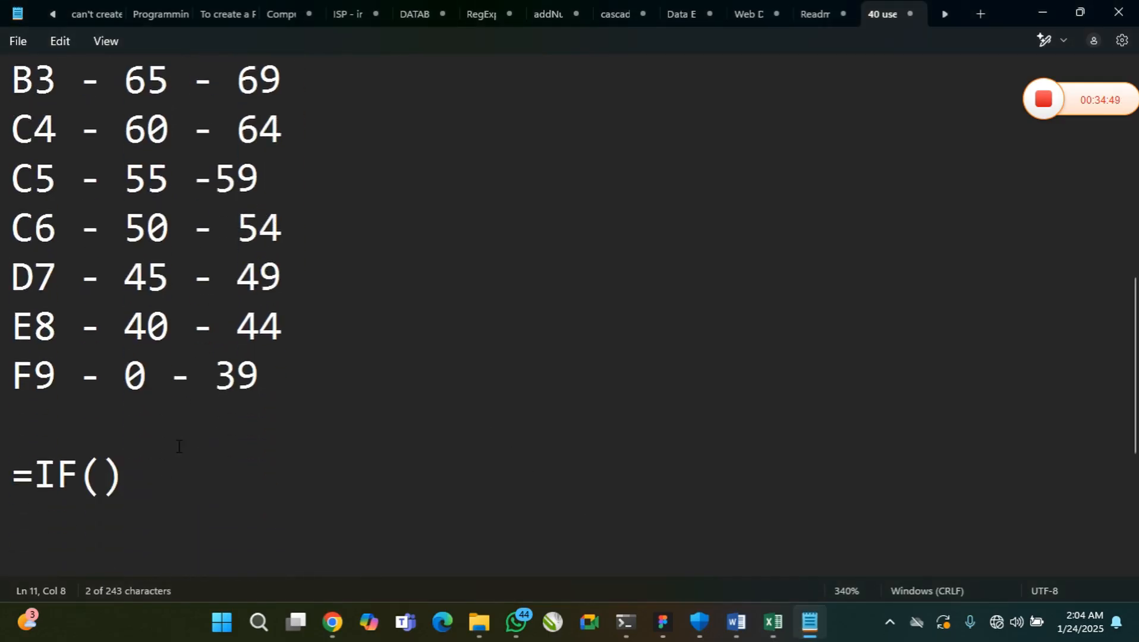
pyautogui.click(105, 502)
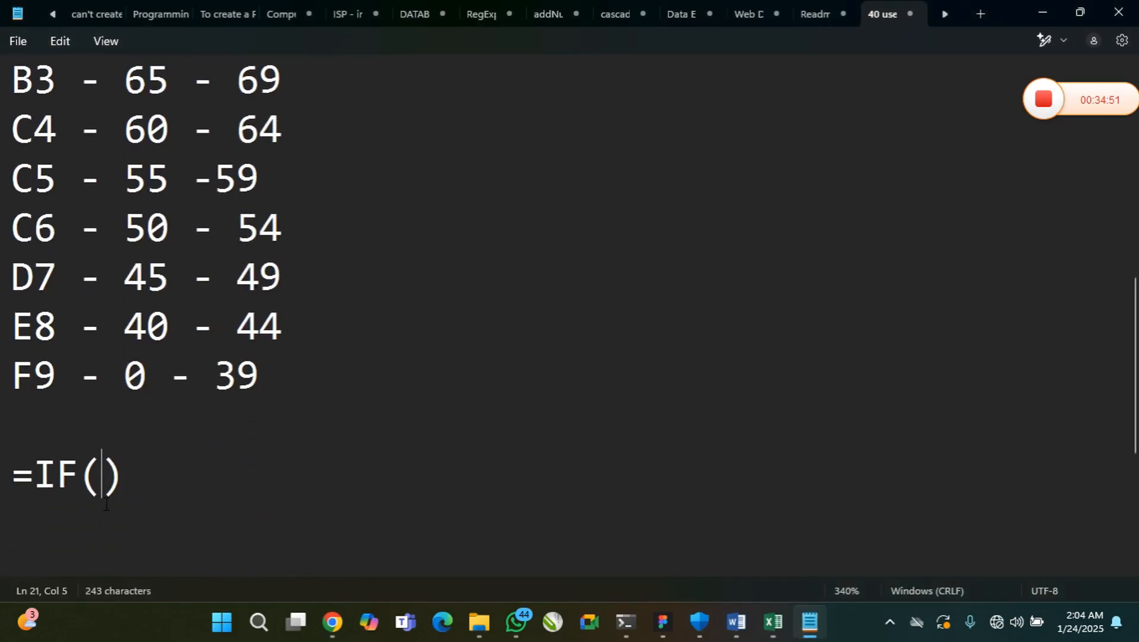
pyautogui.write('AND()')
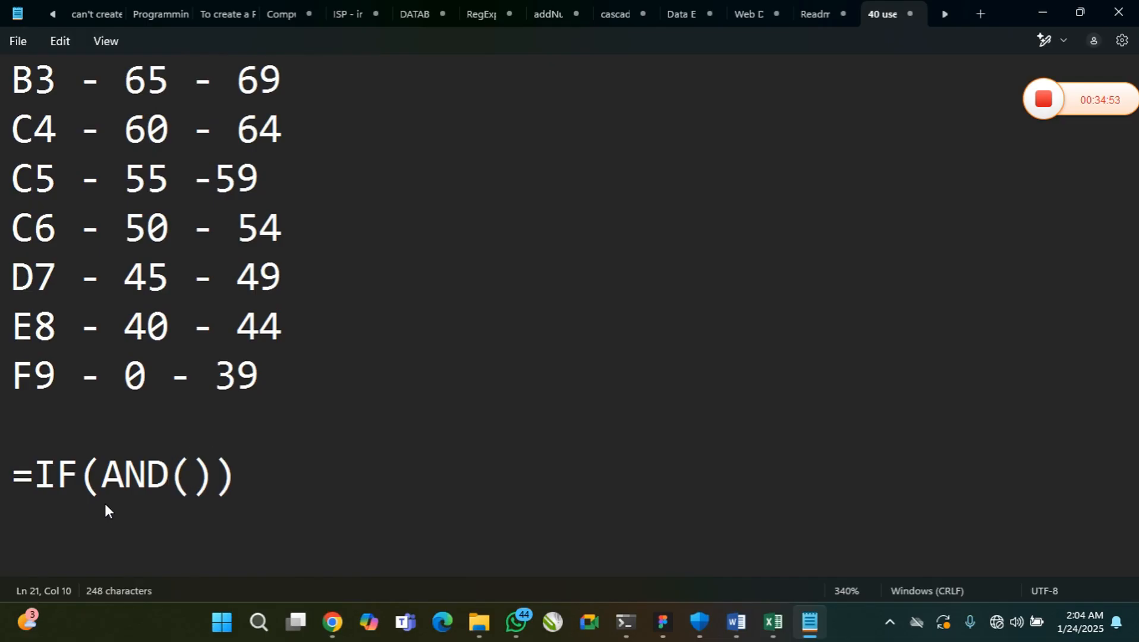
# Enter Q4 >= 80 as the AND function's first condition, followed by a comma
pyautogui.press('Left')
pyautogui.write('Q4')
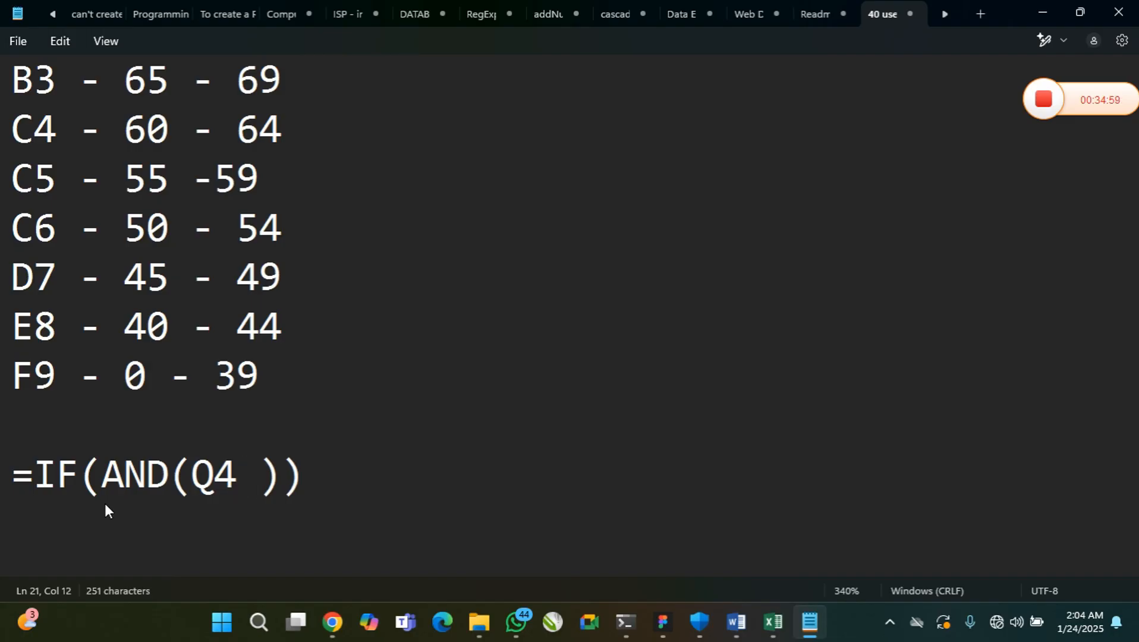
pyautogui.write(' >')
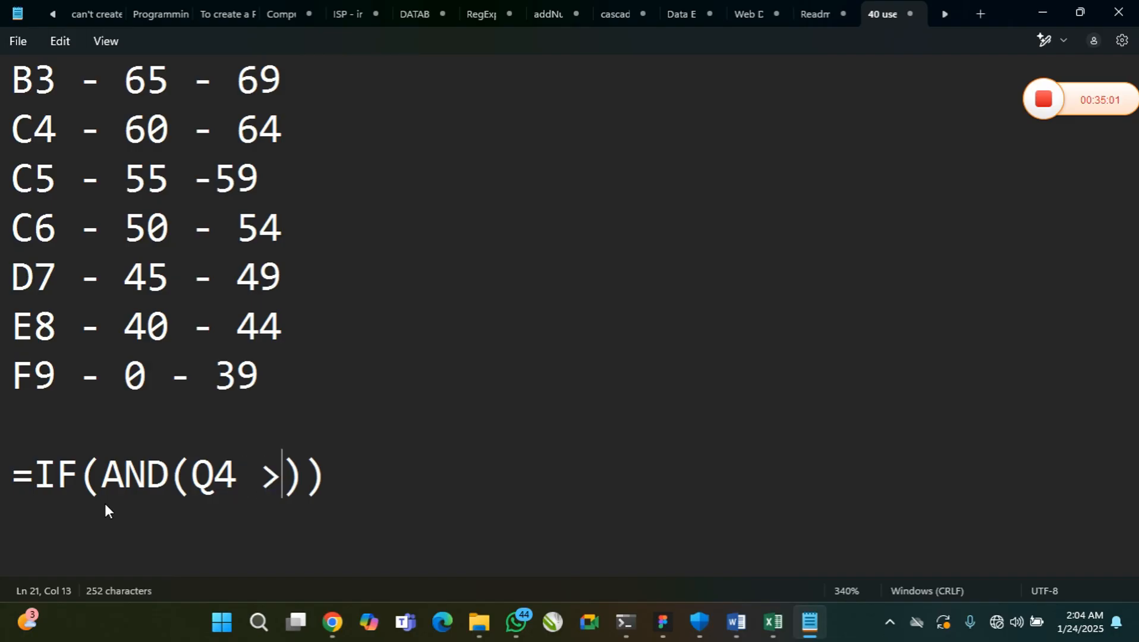
pyautogui.write('= ')
pyautogui.write('80')
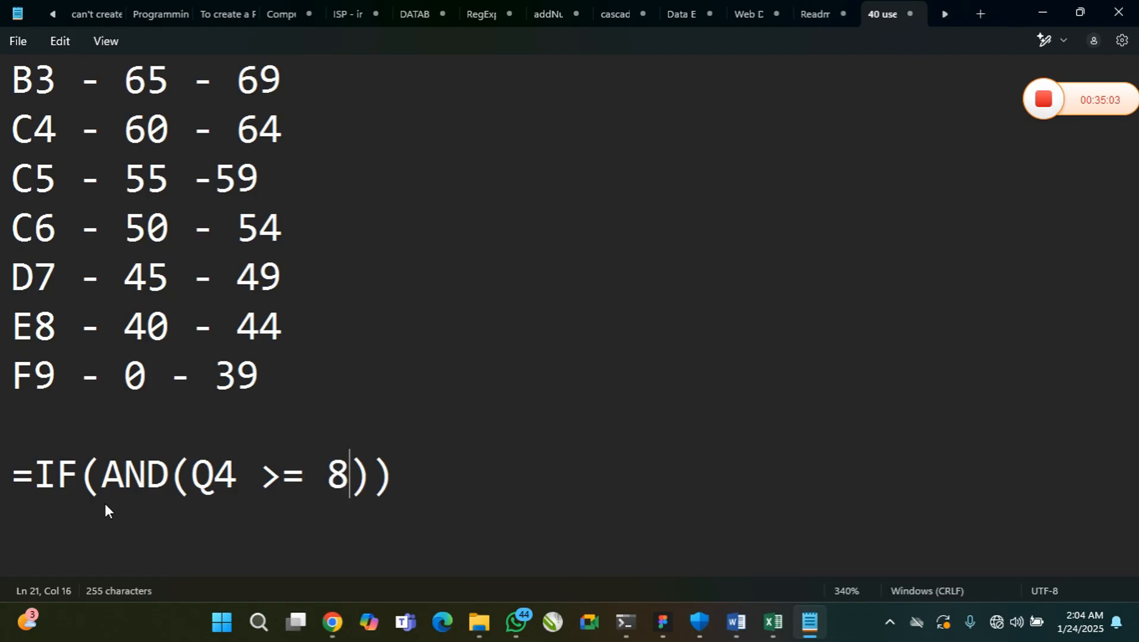
pyautogui.write(',')
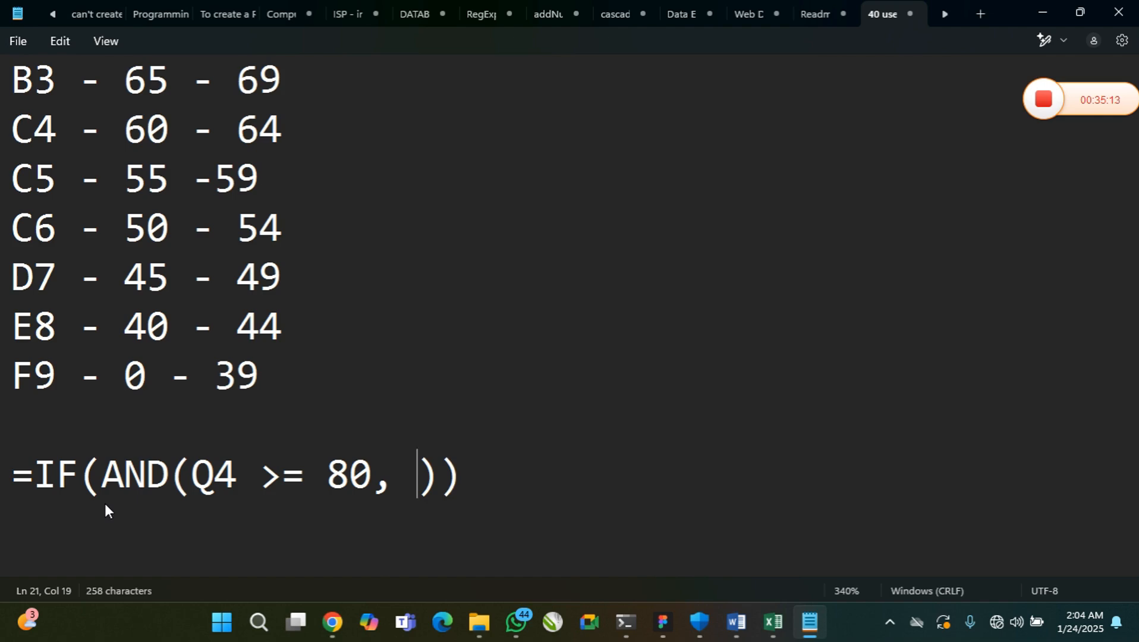
pyautogui.write(' Q4')
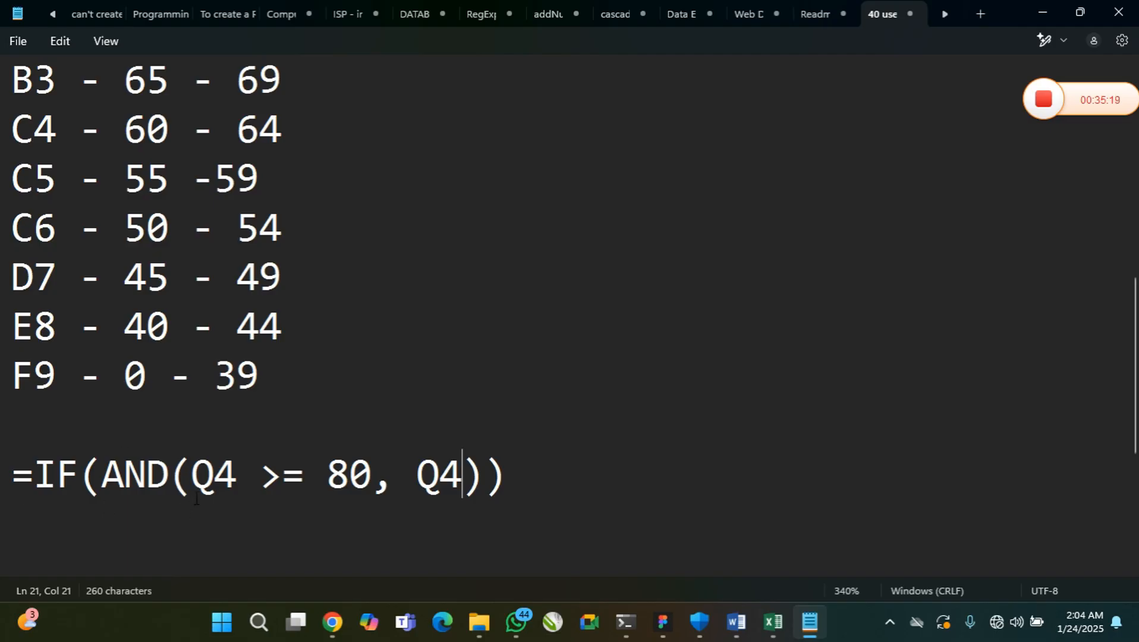
# Enter Q4 <=100 as the AND function's second condition
pyautogui.moveTo(190, 478); pyautogui.dragTo(372, 480)
pyautogui.click(467, 478)
pyautogui.write('<=1')
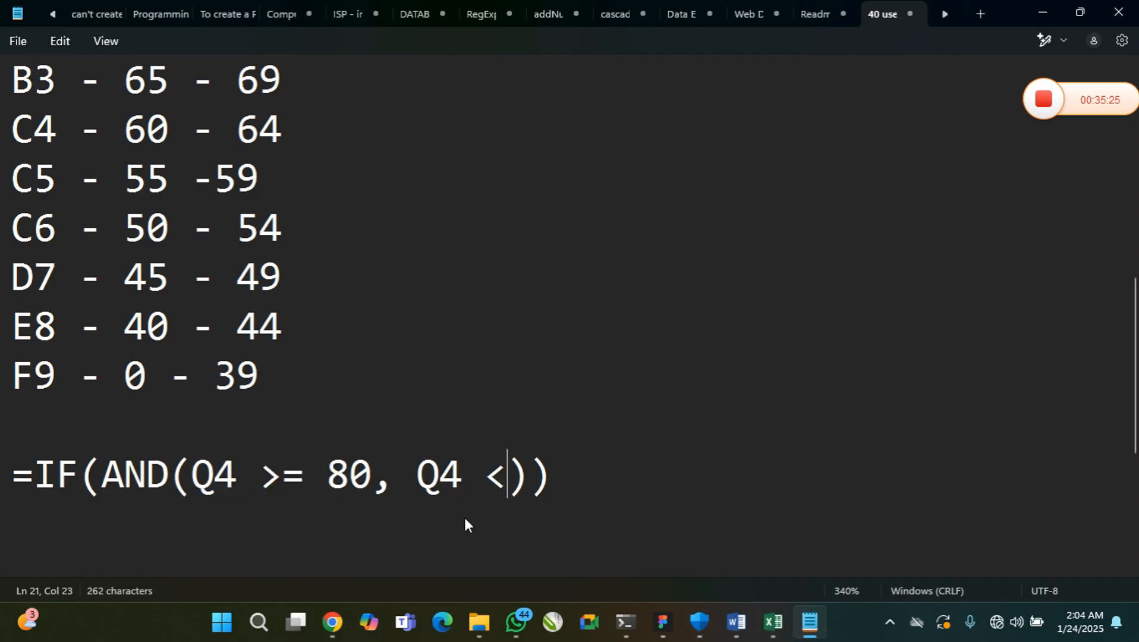
pyautogui.write('00')
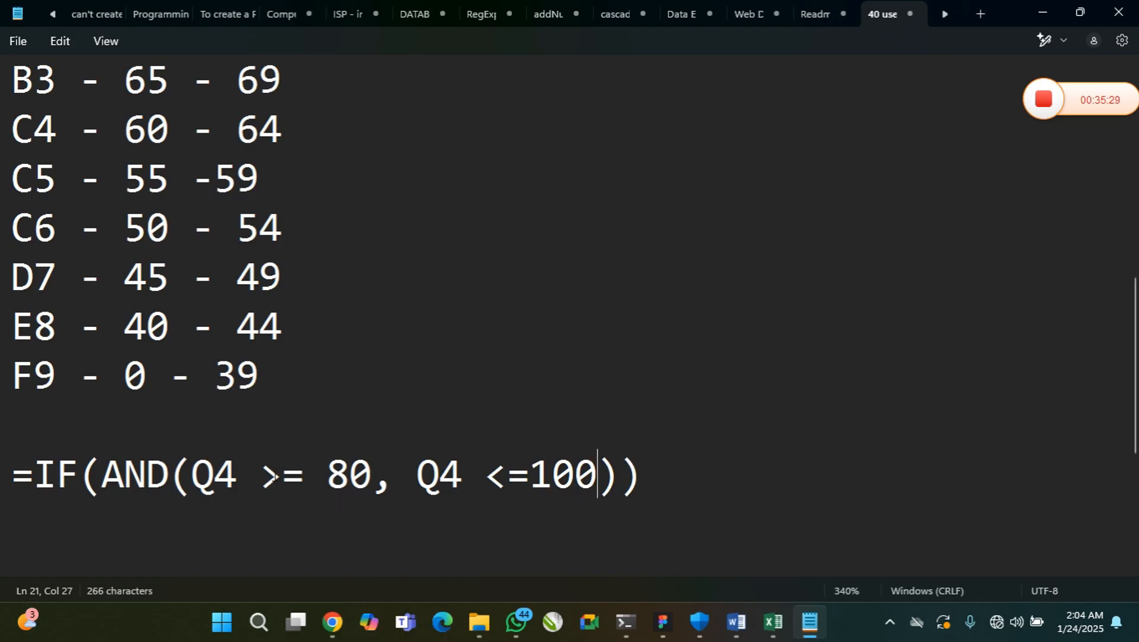
# Review the lower and upper bounds on Q4 in the AND condition, and insert a space before 100
pyautogui.moveTo(191, 475); pyautogui.dragTo(234, 470)
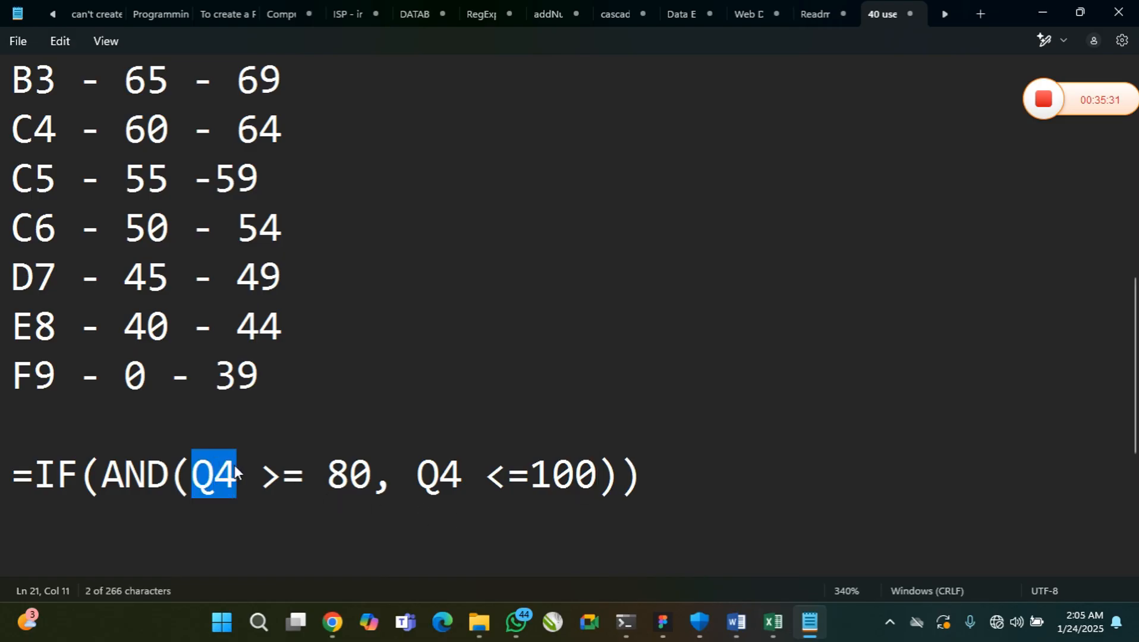
pyautogui.moveTo(319, 469); pyautogui.dragTo(369, 474)
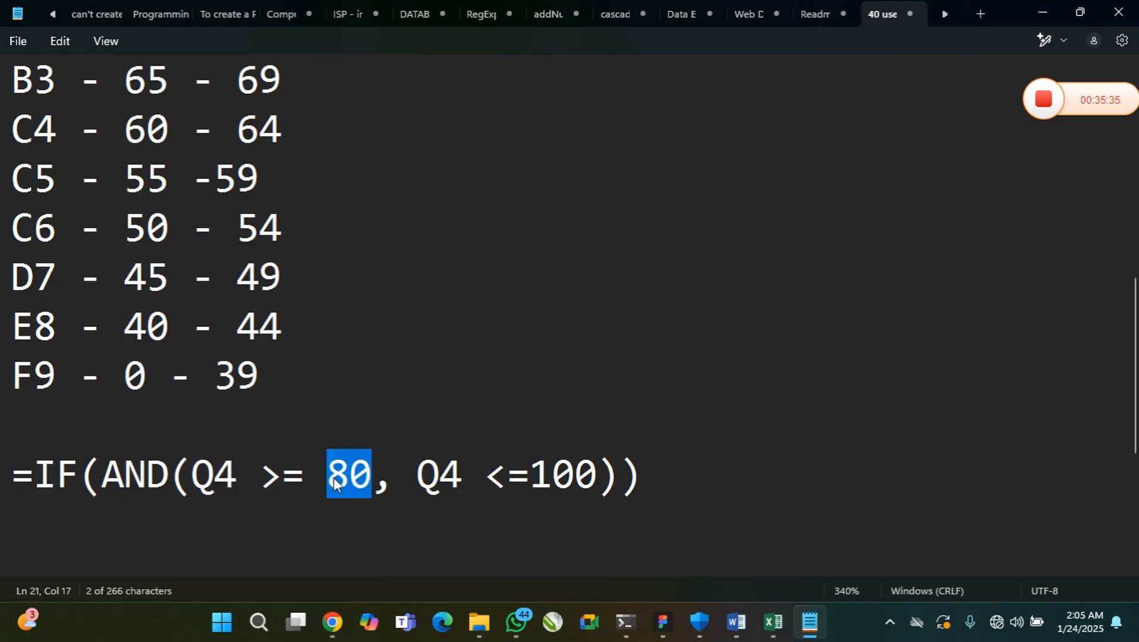
pyautogui.moveTo(448, 485); pyautogui.dragTo(481, 486)
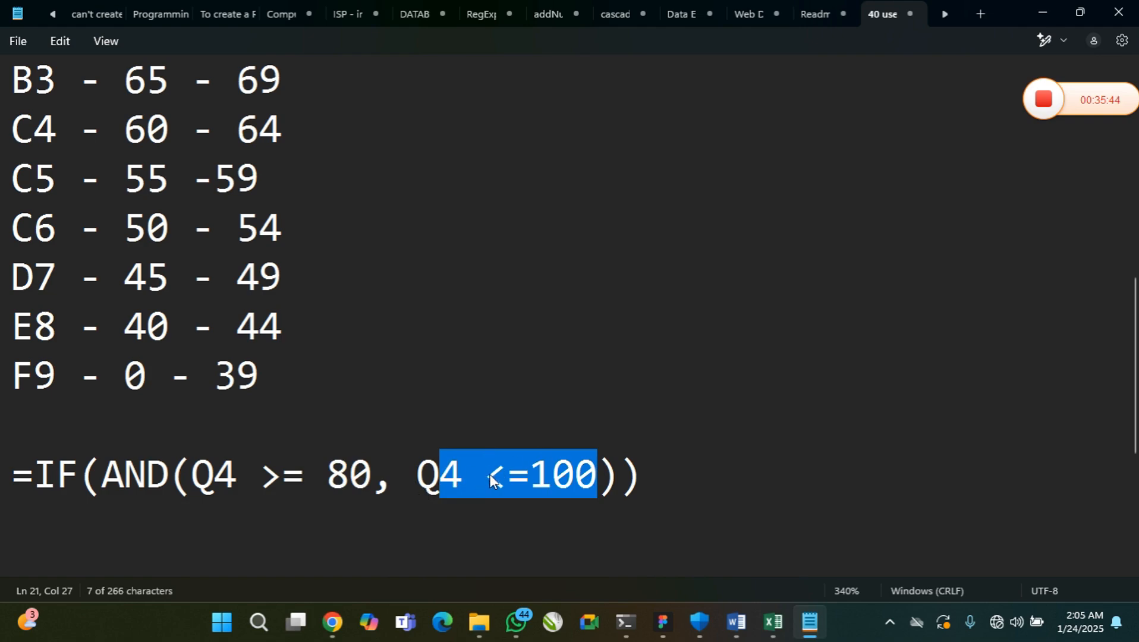
pyautogui.click(536, 477)
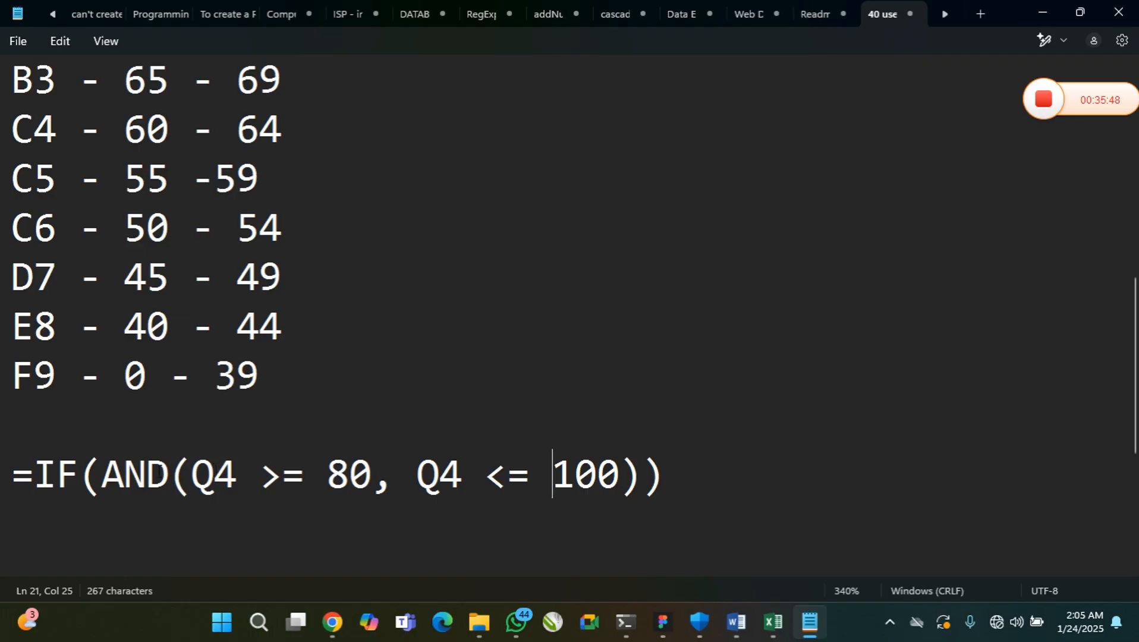
# Add a comma after the AND condition and the quoted grade "A1" as the IF's true value
pyautogui.moveTo(101, 476); pyautogui.dragTo(649, 488)
pyautogui.click(649, 489)
pyautogui.write(', ""')
pyautogui.press('Left')
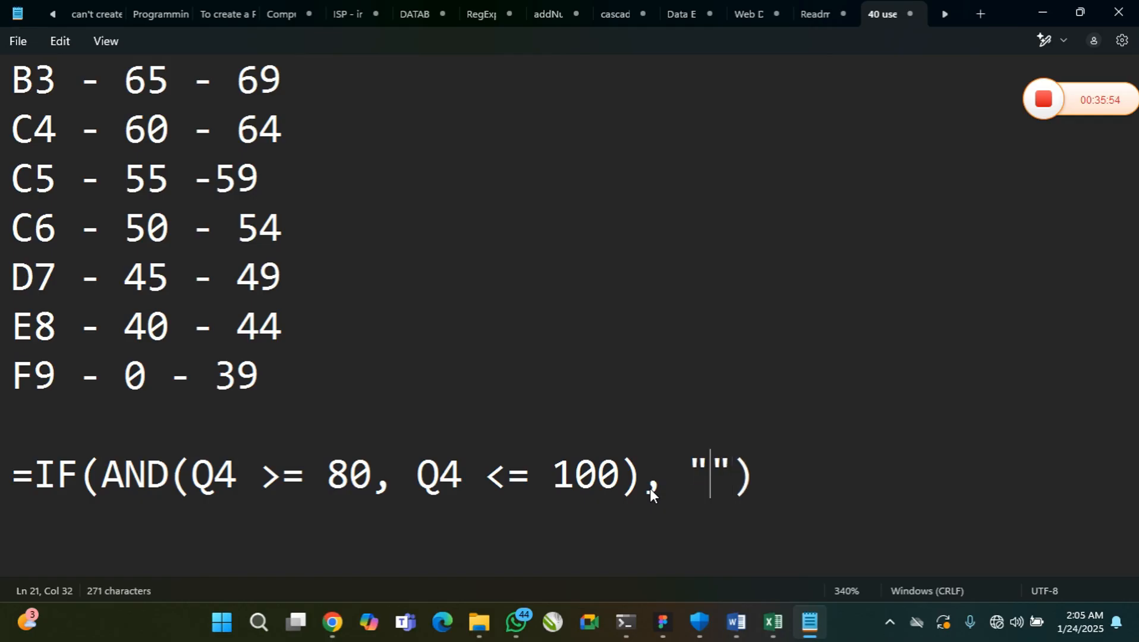
pyautogui.write('A1')
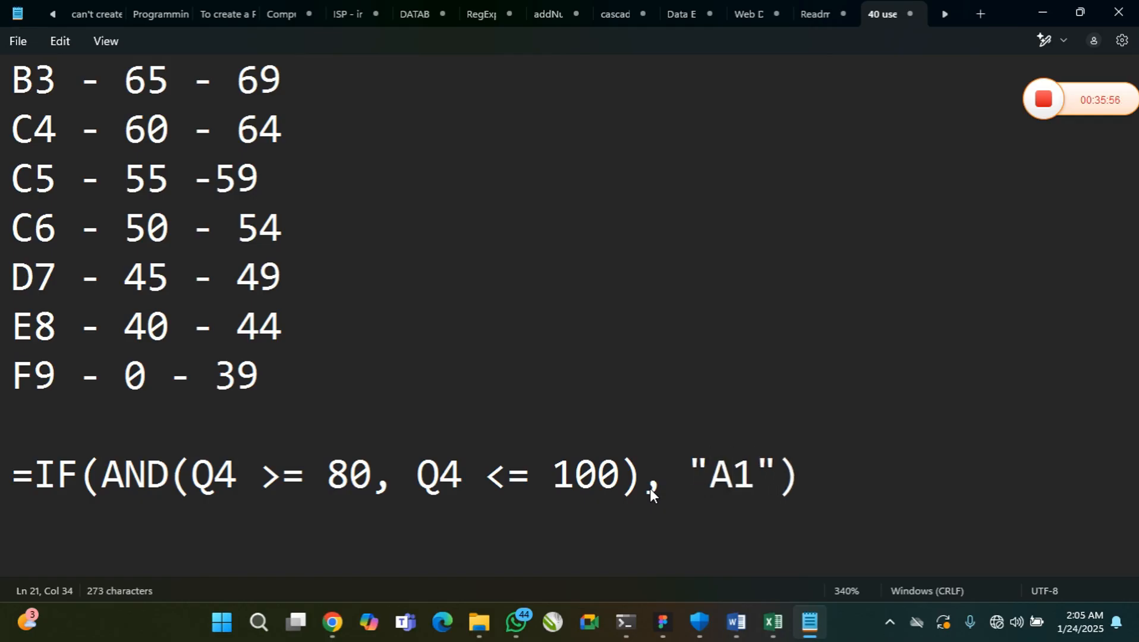
# Add a comma after "A1" and a nested IF() as the false argument
pyautogui.click(786, 489)
pyautogui.write(',')
pyautogui.write('IF()')
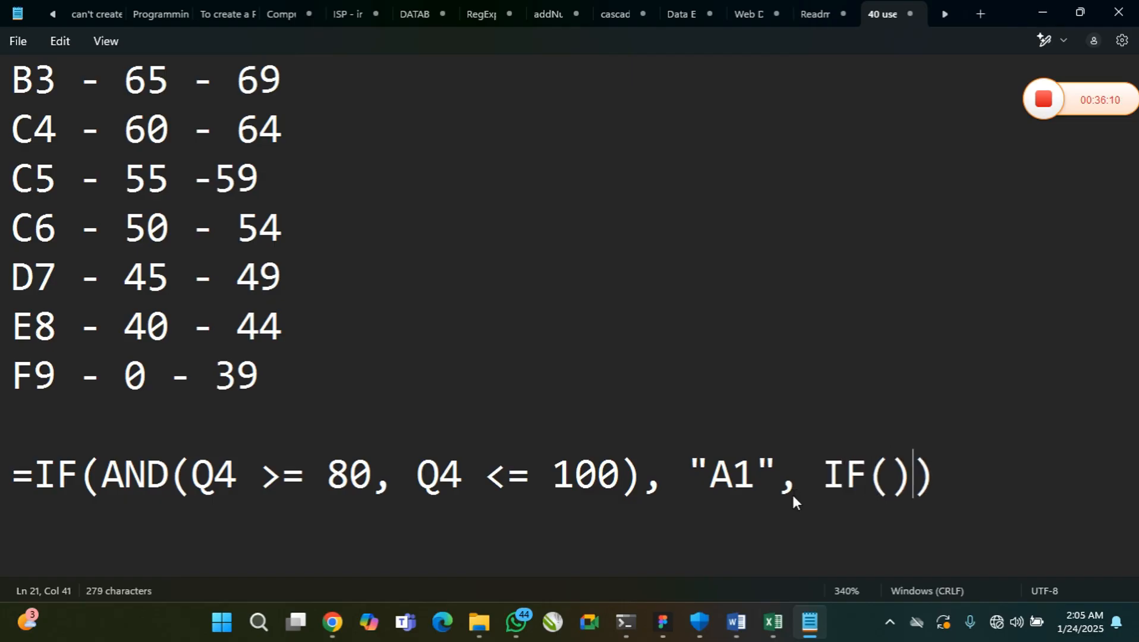
# Compare the B2 range with the A1 lower bound in the grading scale, and insert AND() inside the nested IF
pyautogui.scroll(1, 93, 111)
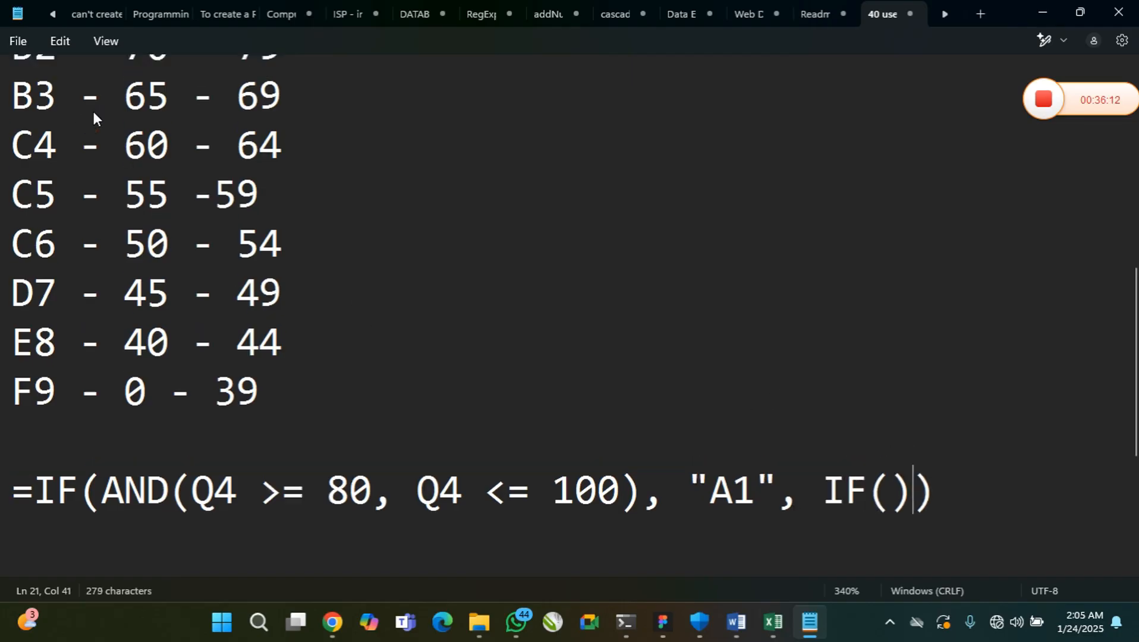
pyautogui.moveTo(80, 178); pyautogui.dragTo(305, 194)
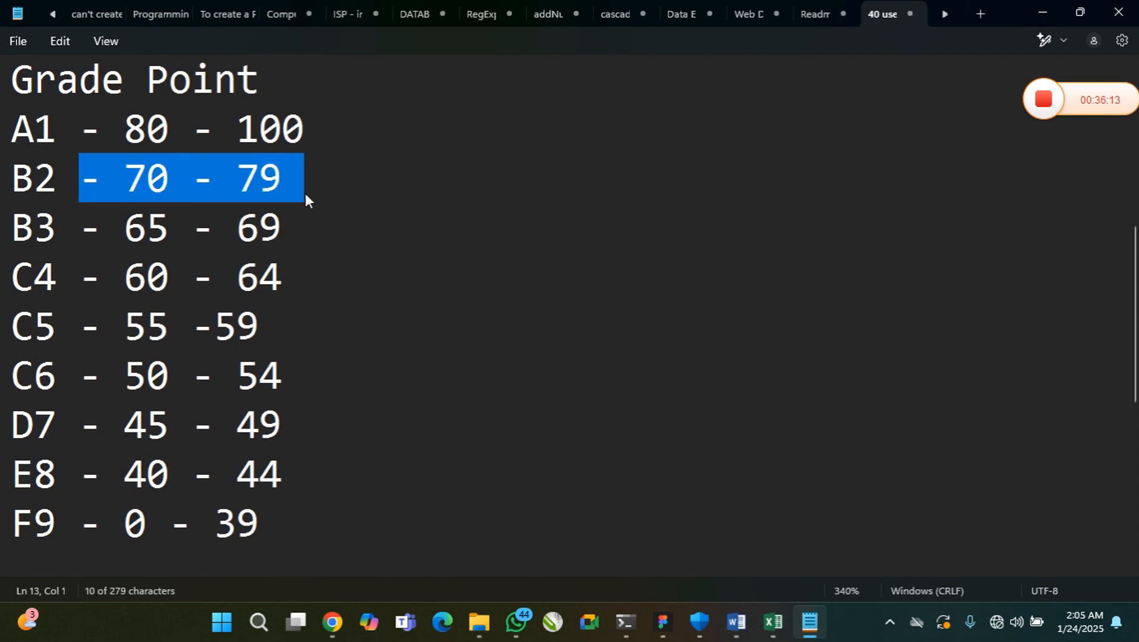
pyautogui.click(134, 181)
pyautogui.moveTo(237, 181); pyautogui.dragTo(274, 179)
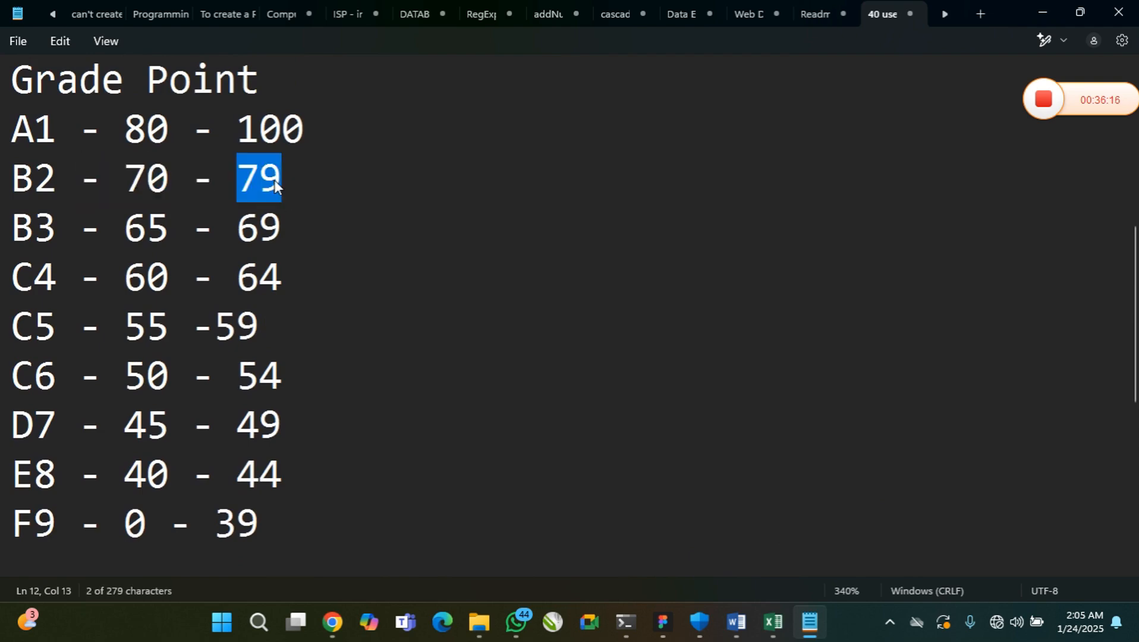
pyautogui.click(145, 136)
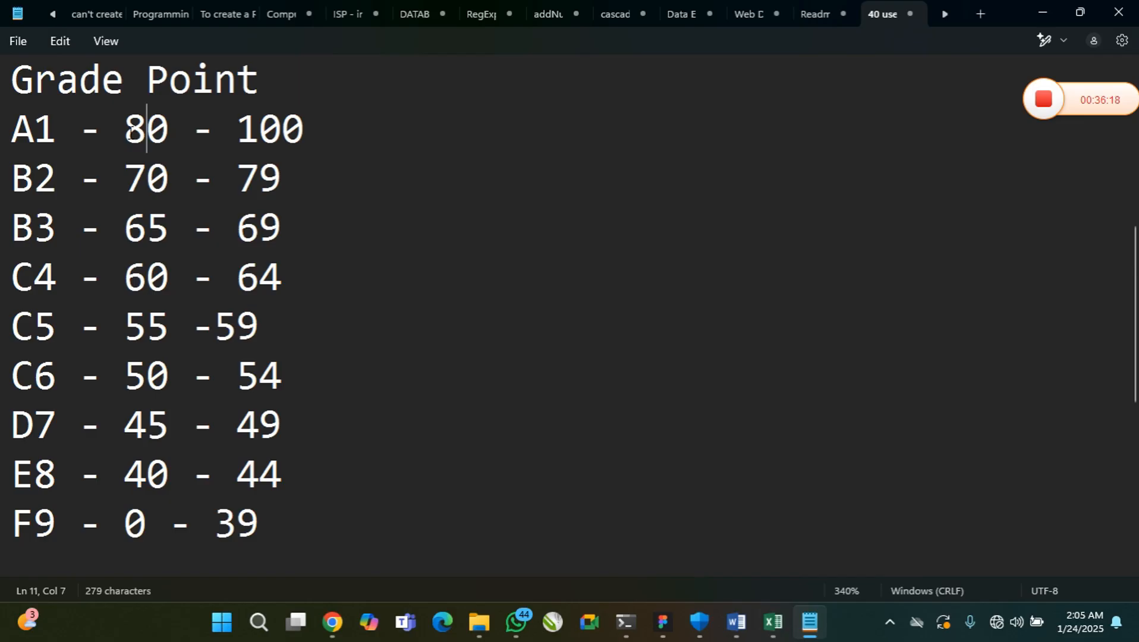
pyautogui.moveTo(130, 132); pyautogui.dragTo(150, 136)
pyautogui.moveTo(237, 180); pyautogui.dragTo(281, 177)
pyautogui.scroll(-2, 325, 230)
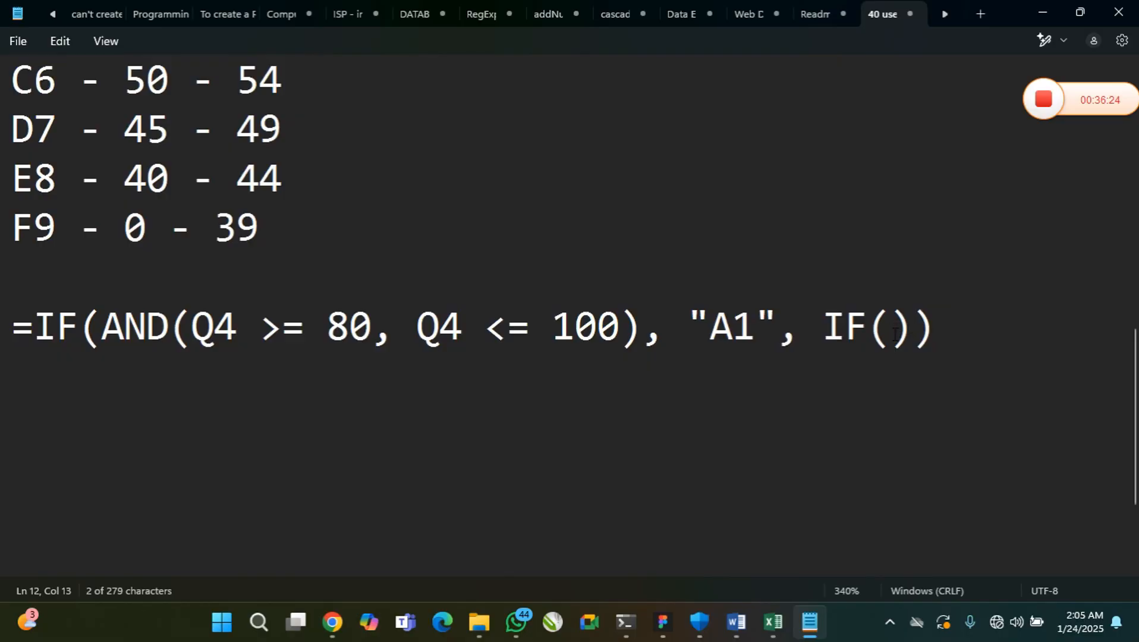
pyautogui.click(894, 334)
pyautogui.write('AND')
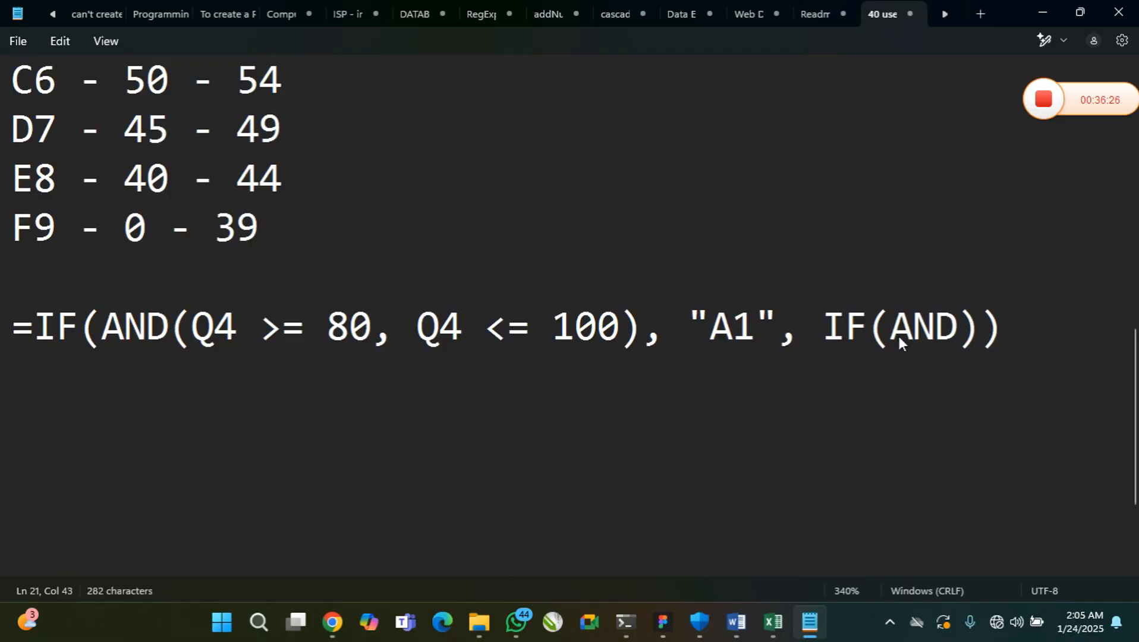
pyautogui.write('()')
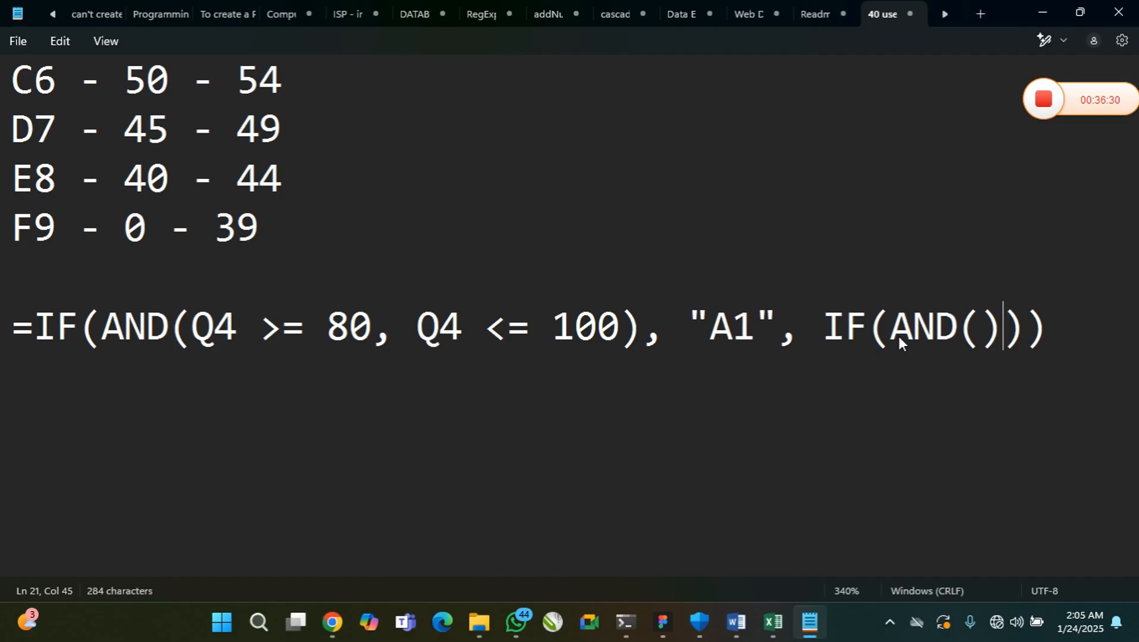
# Enter Q4 >= 70 as the first condition inside the nested IF's empty AND()
pyautogui.moveTo(958, 336); pyautogui.dragTo(975, 337)
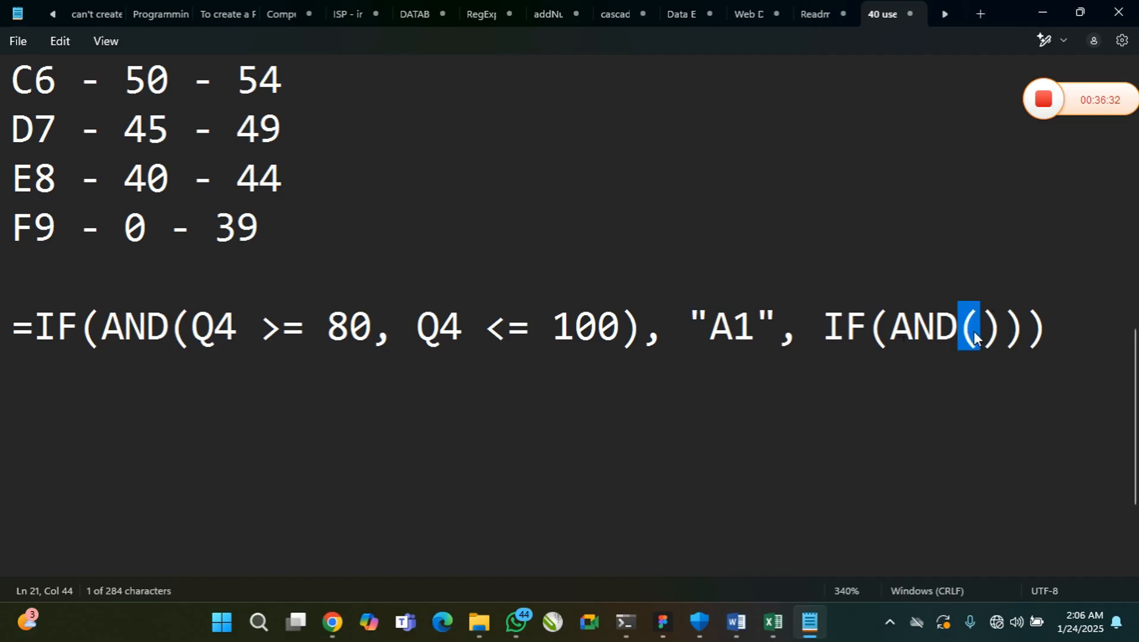
pyautogui.press('Right')
pyautogui.hotkey('shift', 'Right')
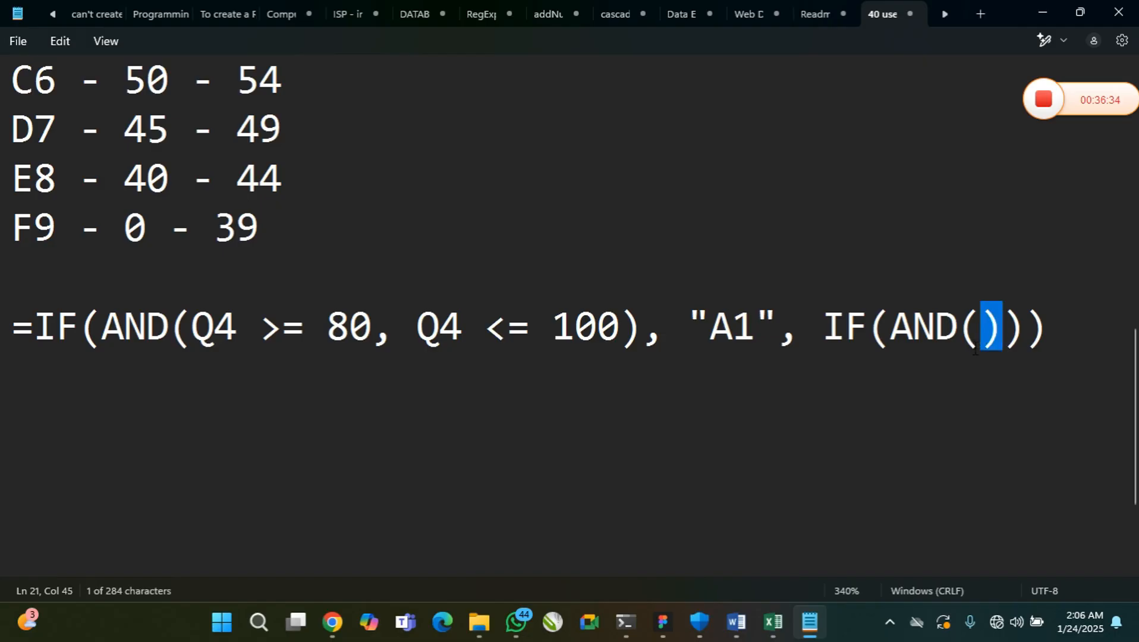
pyautogui.click(976, 342)
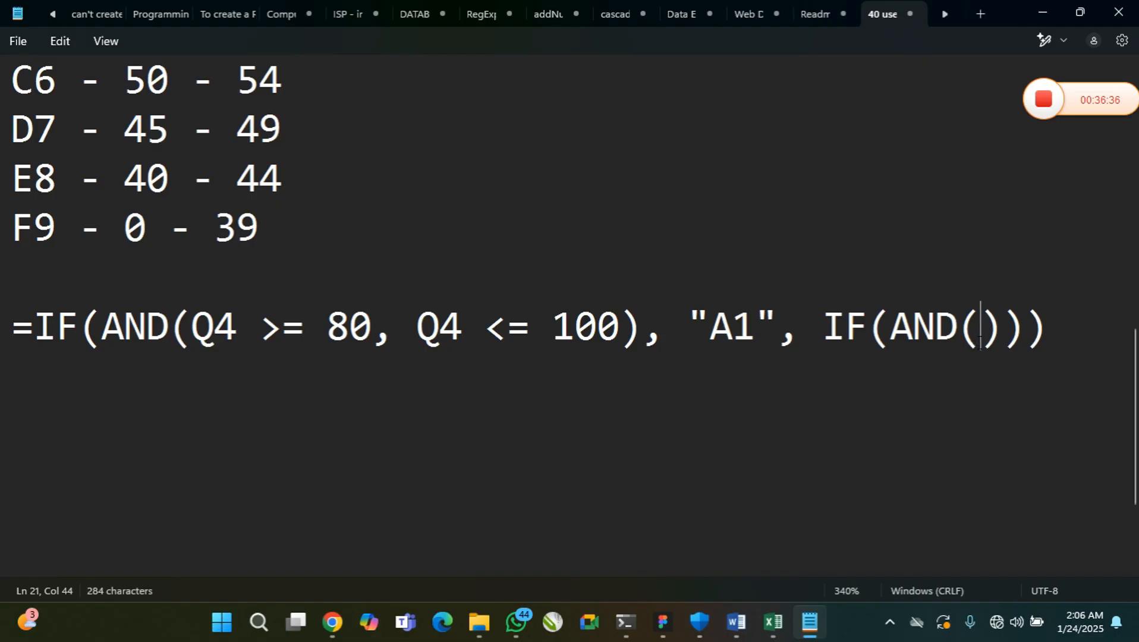
pyautogui.write('Q4 ')
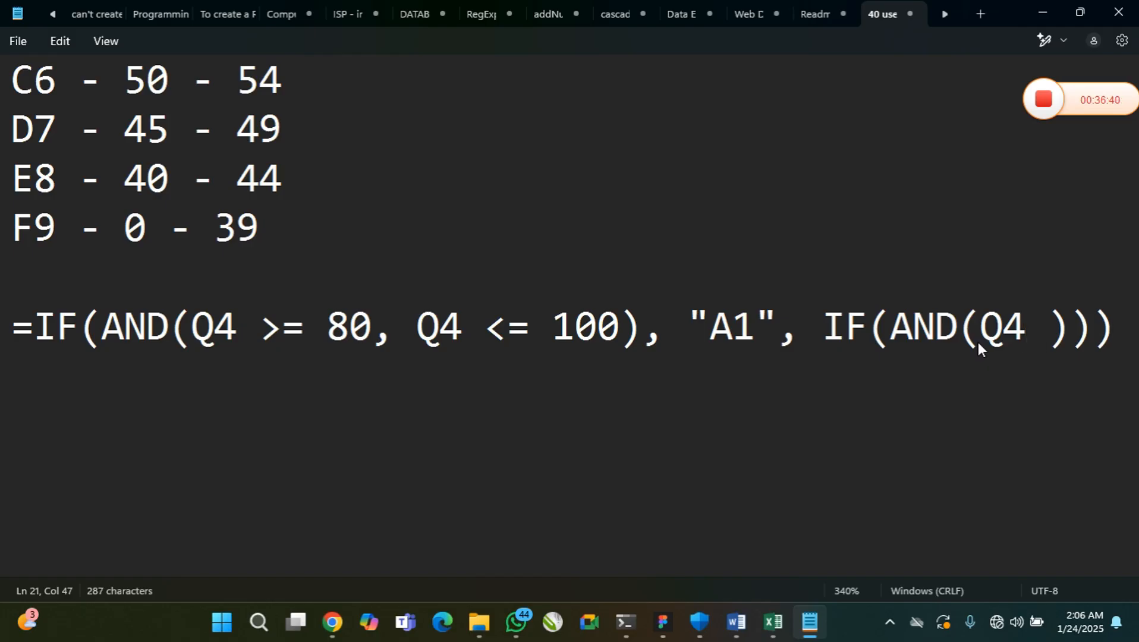
pyautogui.write('>')
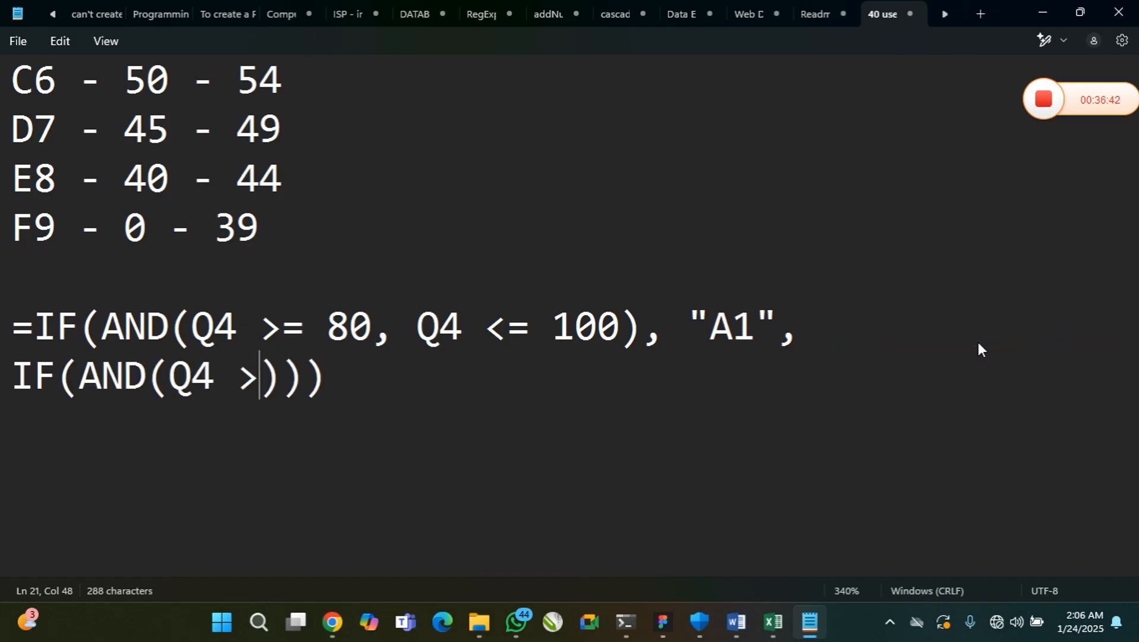
pyautogui.write('=')
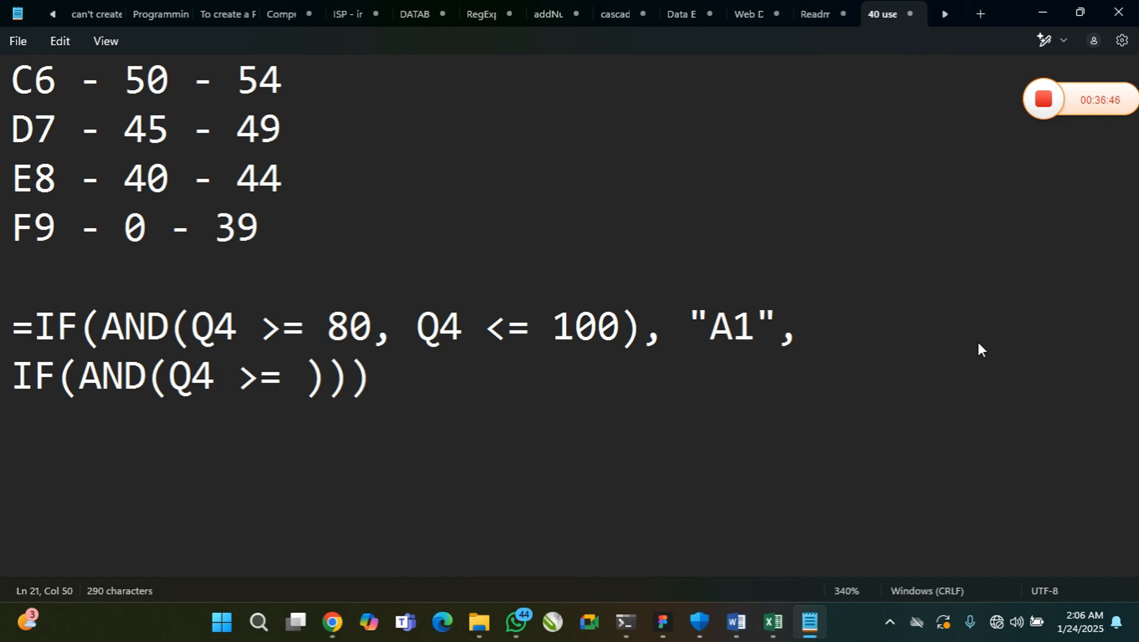
pyautogui.write(' 70')
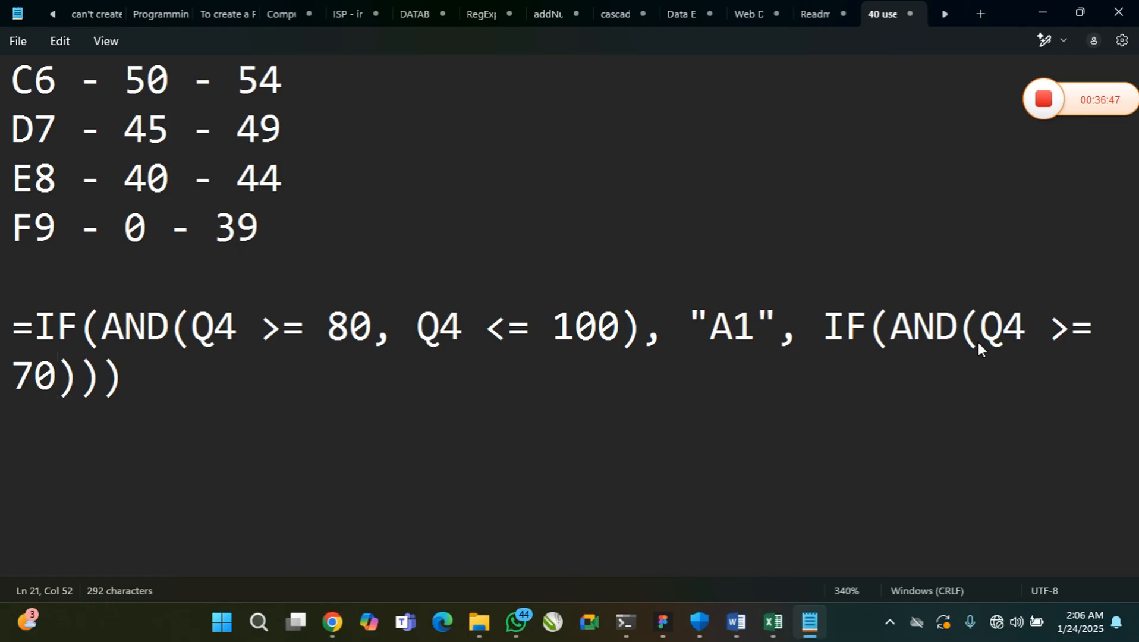
pyautogui.write(',')
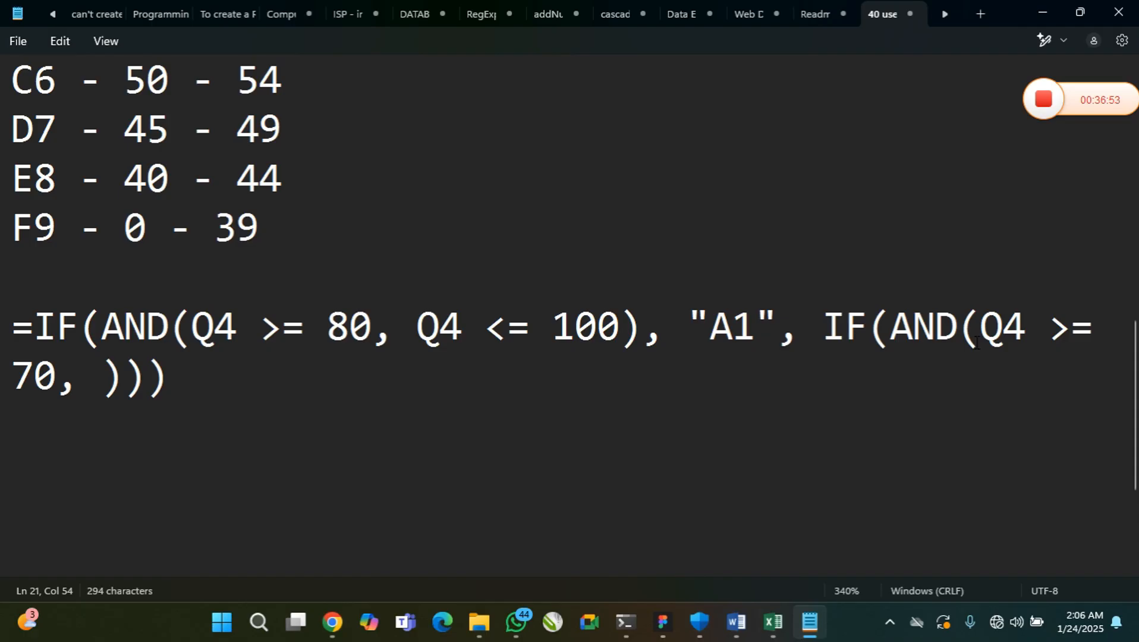
# Add Q4 < 80 as the second condition of the nested AND, separated by a comma
pyautogui.write('Q4')
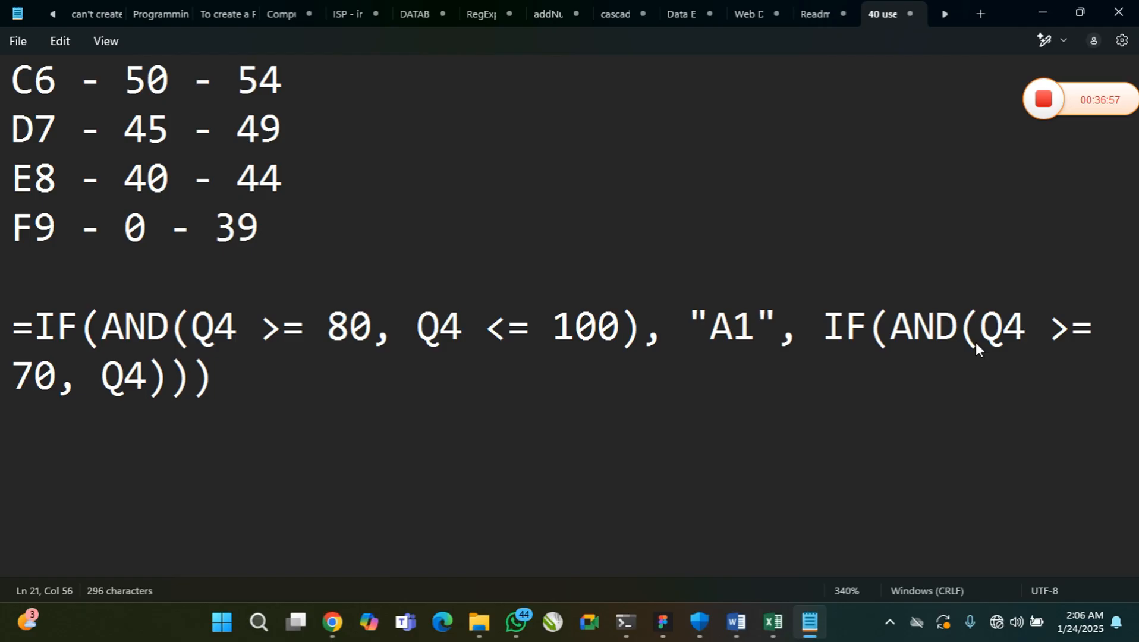
pyautogui.write(' <')
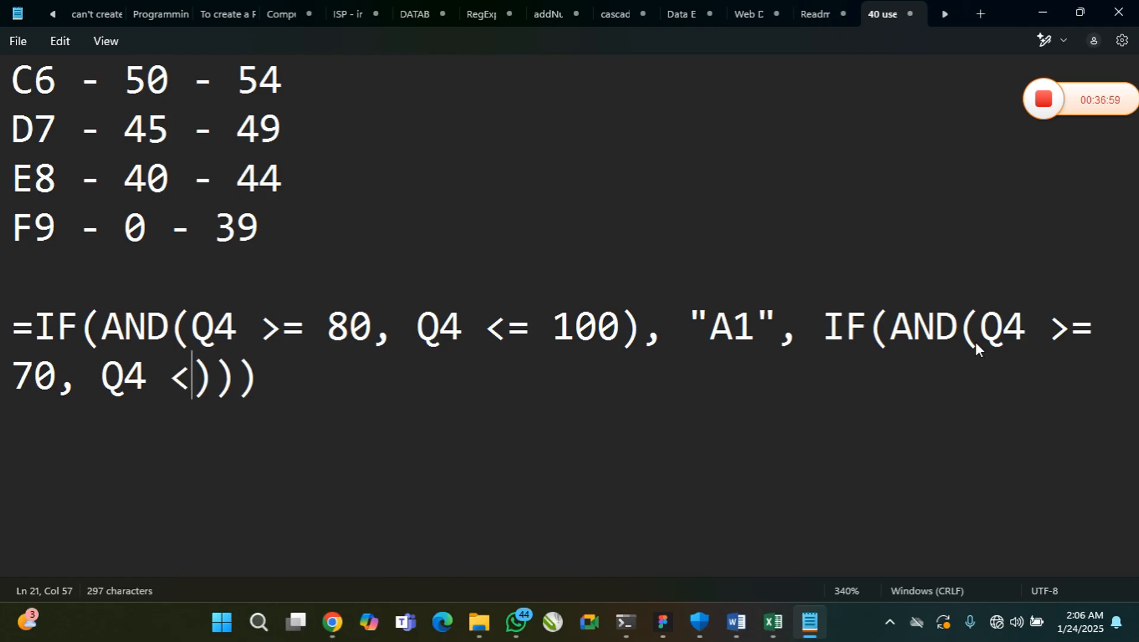
pyautogui.write(' 80')
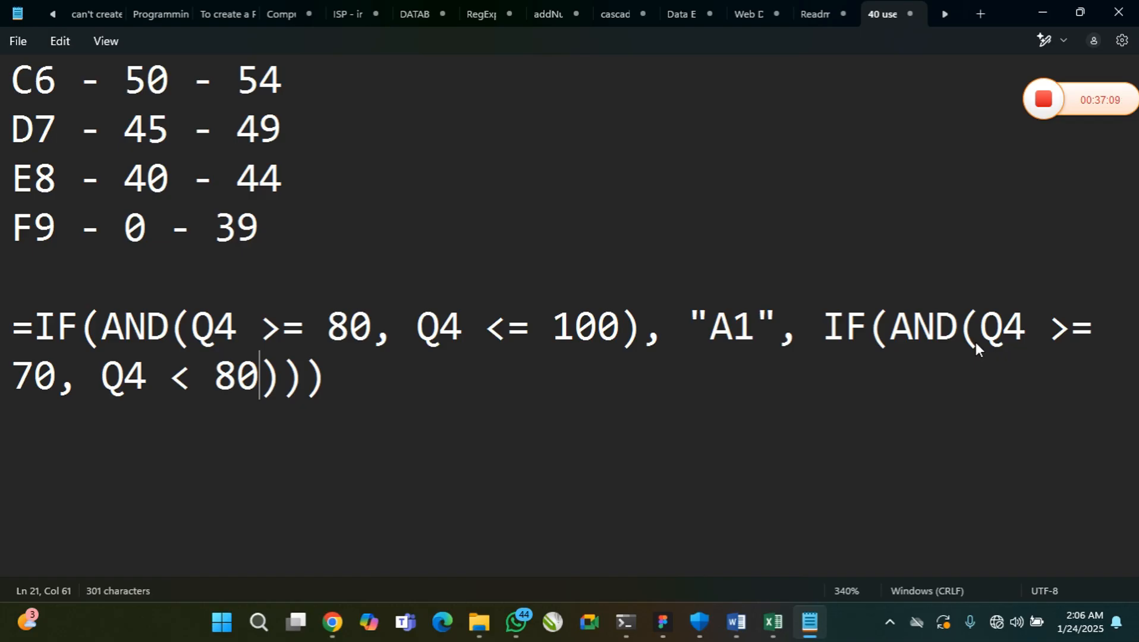
# Add a comma after the nested AND condition and the quoted grade "B2" as its true value
pyautogui.press('Right')
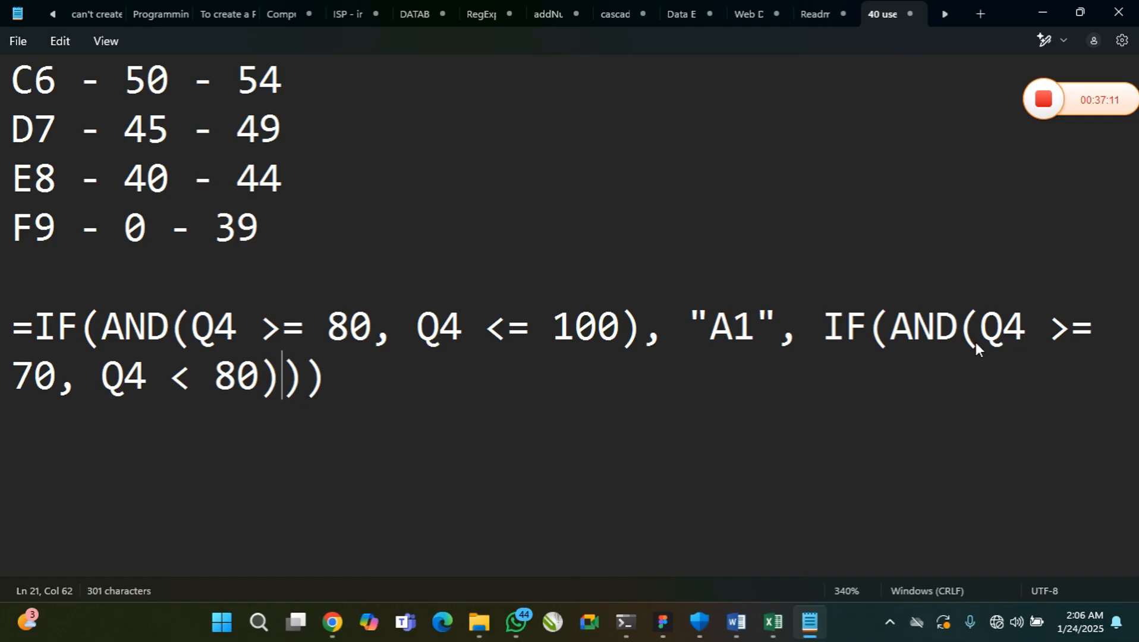
pyautogui.write(', ""')
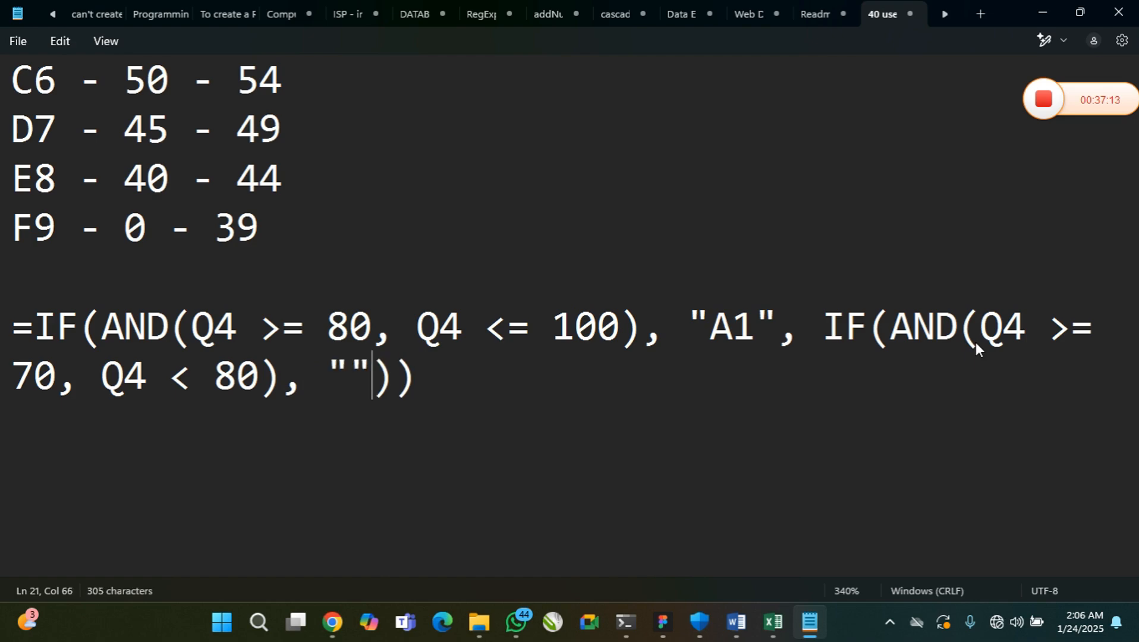
pyautogui.press('Left')
pyautogui.write('B2')
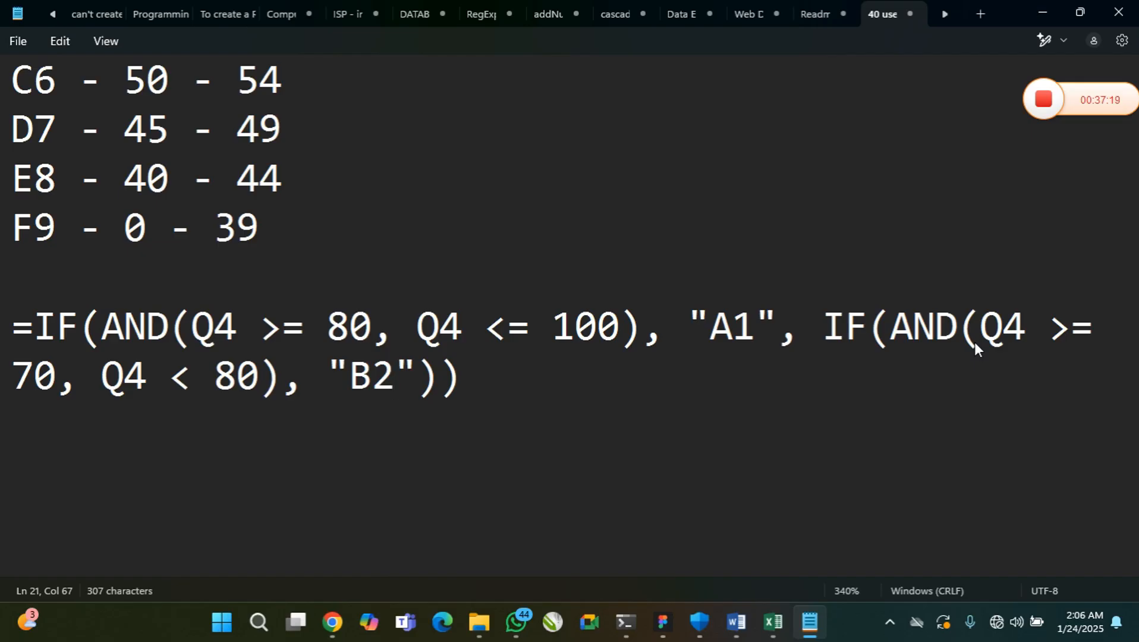
# Add a comma after "B2" and a third-level IF(AND()) as the false argument
pyautogui.press('Right')
pyautogui.write(', ')
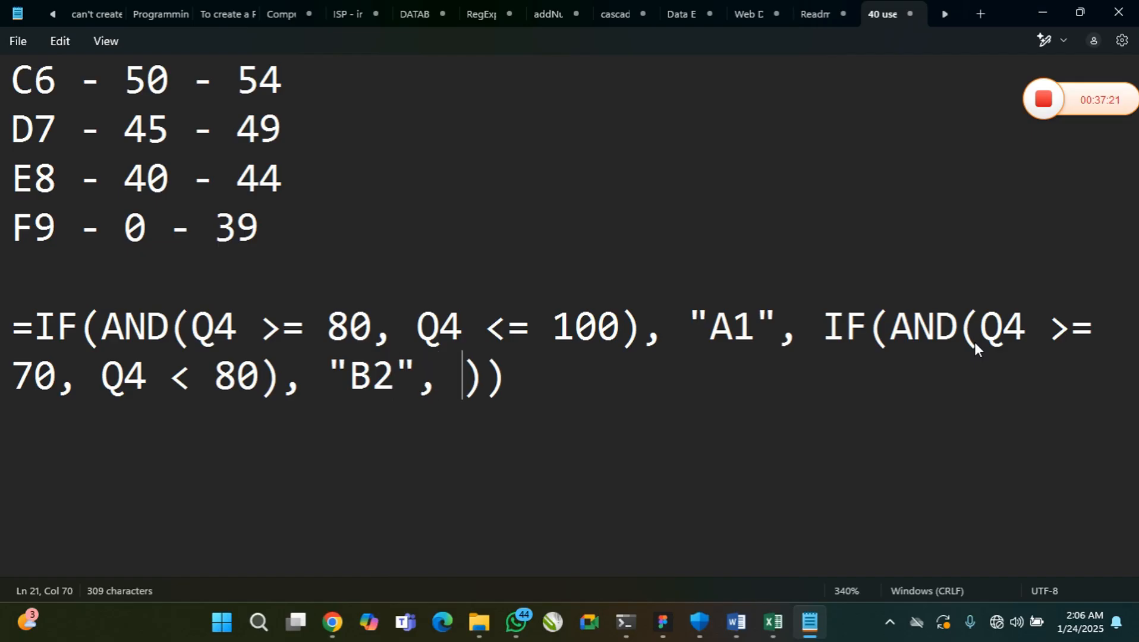
pyautogui.write('IF')
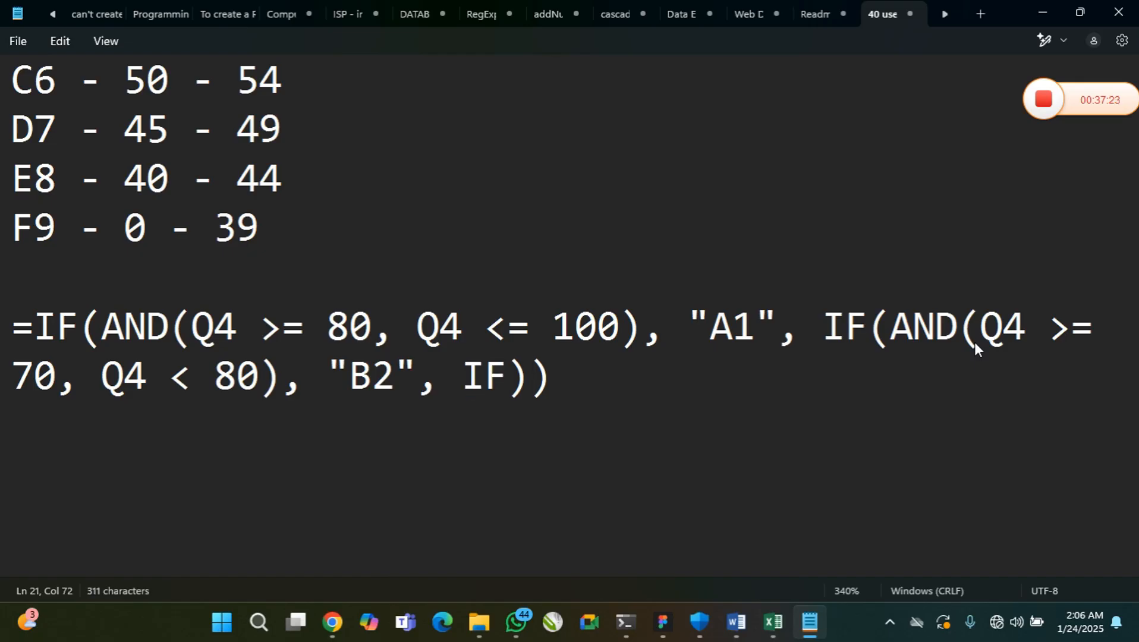
pyautogui.write('()')
pyautogui.press('Left')
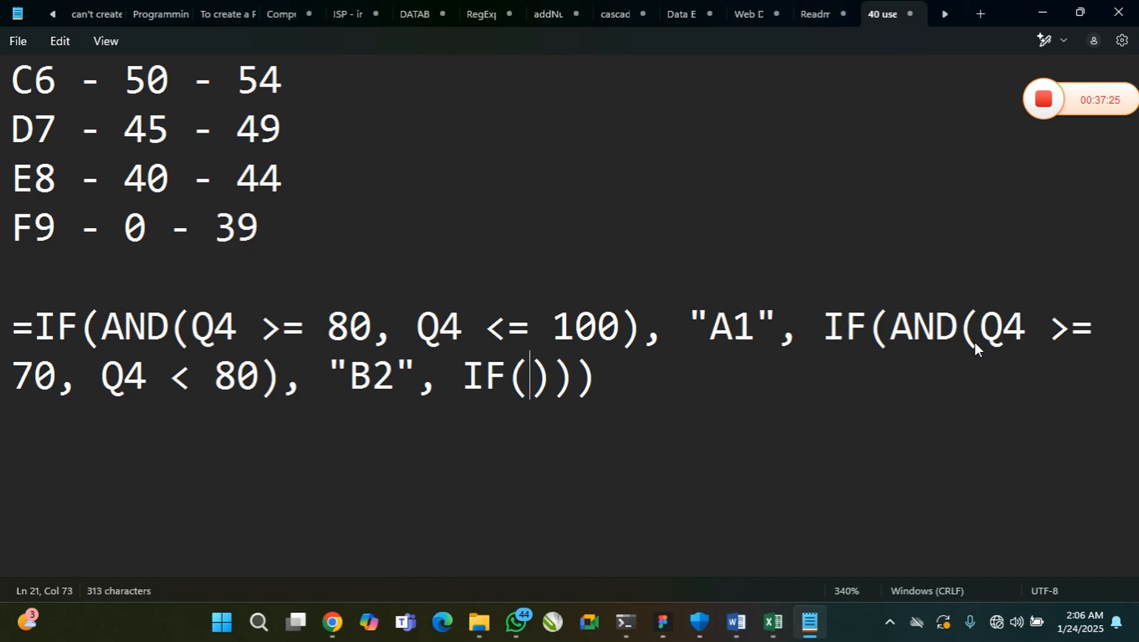
pyautogui.write('AND')
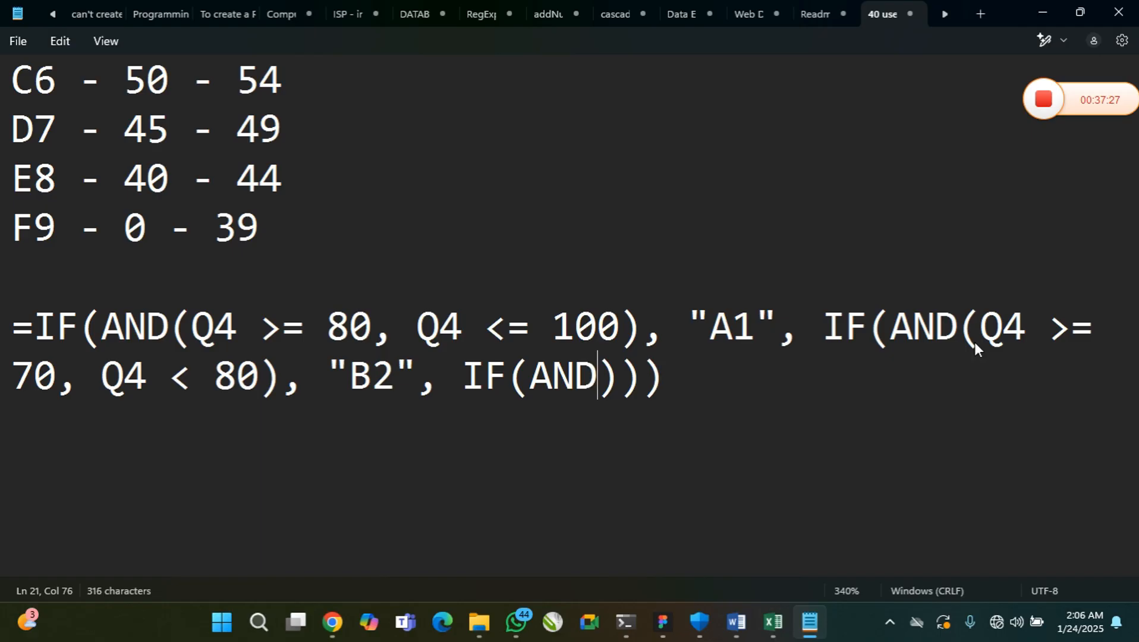
pyautogui.write('()')
pyautogui.press('Left')
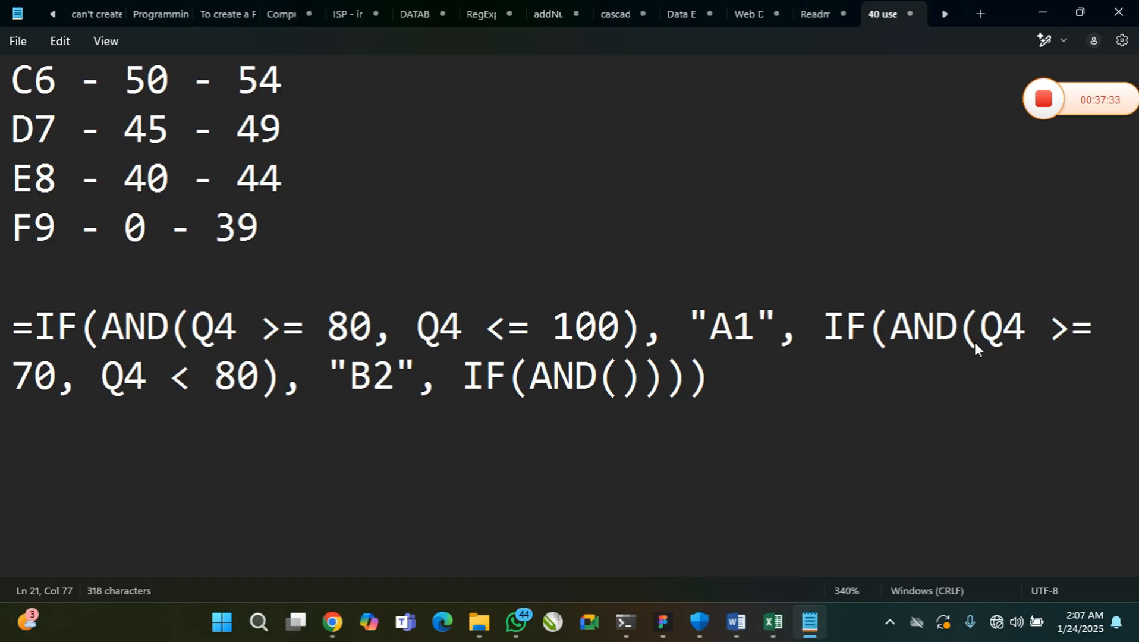
# Fill the third AND with the B3 range conditions Q4 >= 65 and Q4 < 70, checking the grading scale
pyautogui.write('Q4')
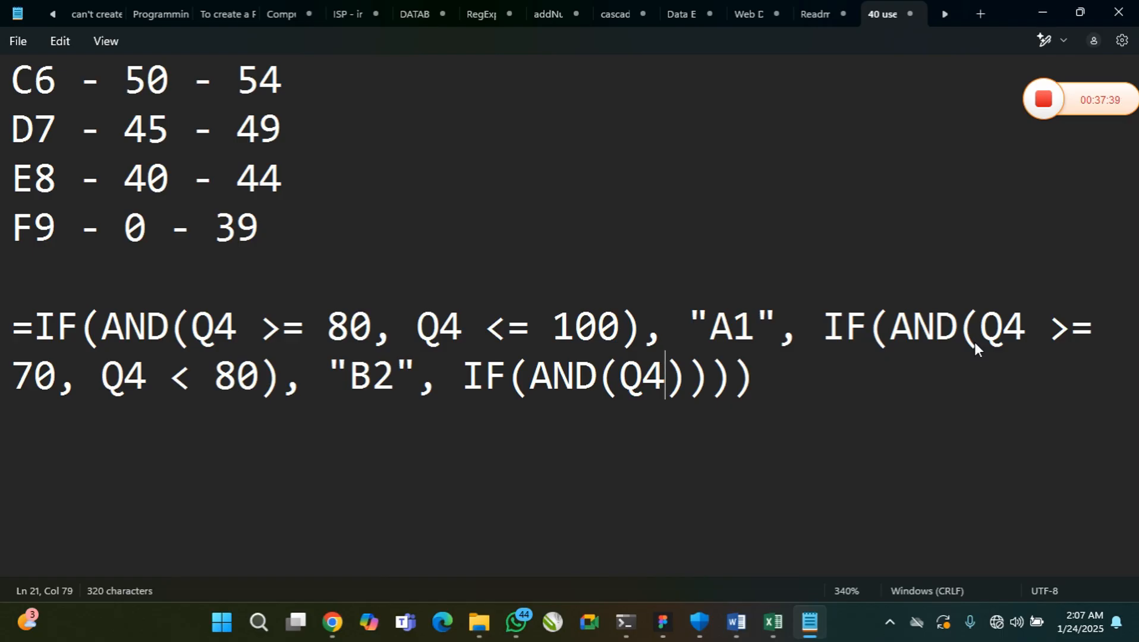
pyautogui.write('>')
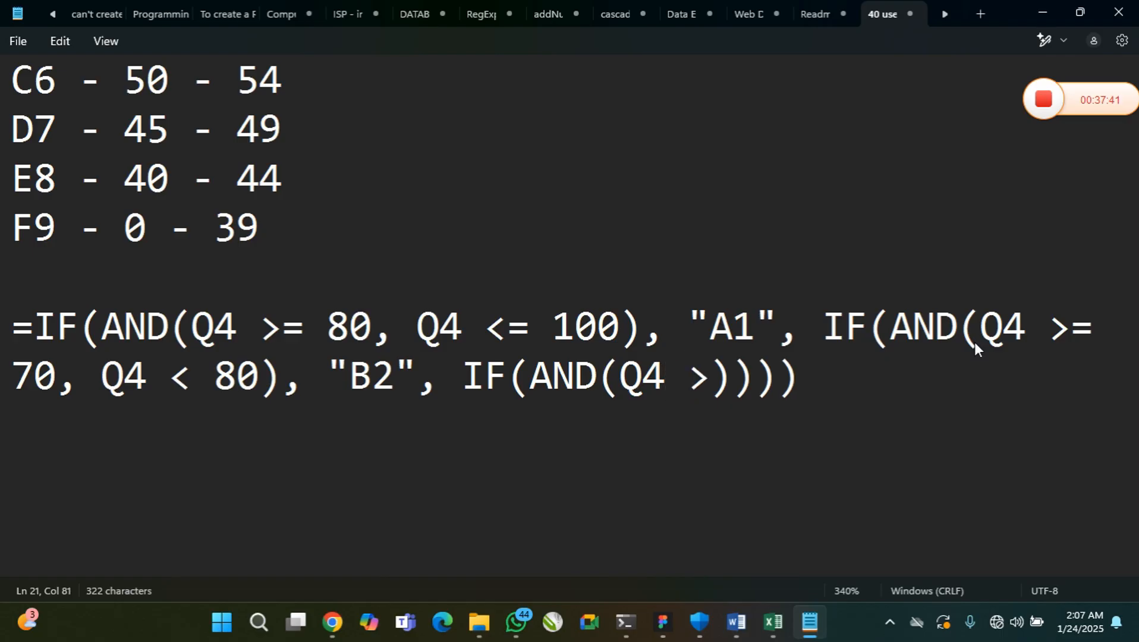
pyautogui.write('=')
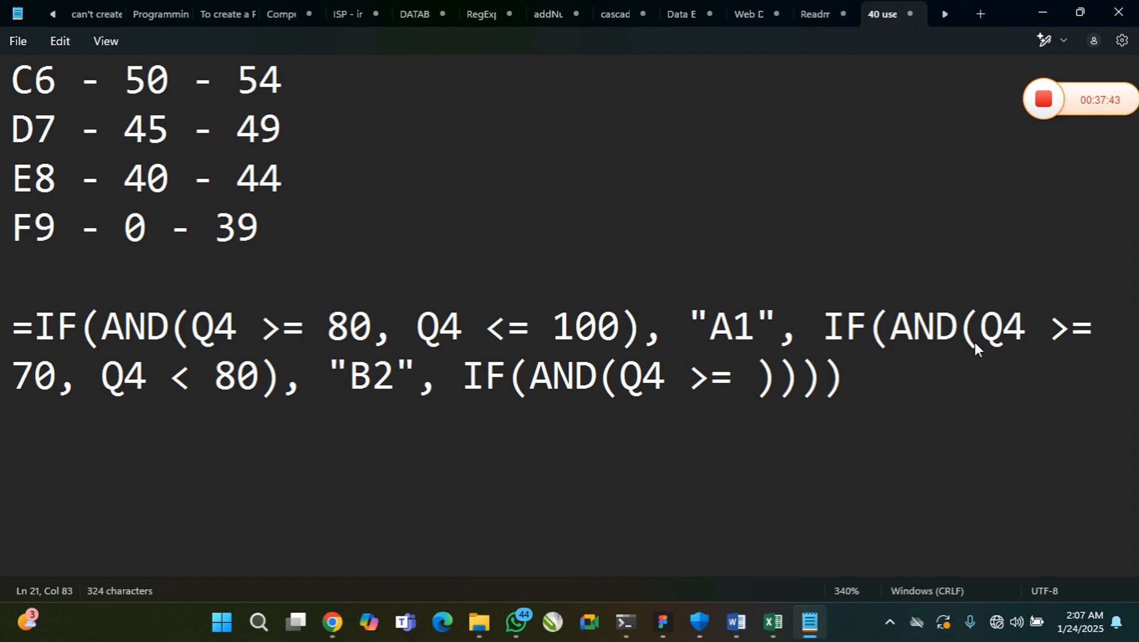
pyautogui.scroll(3, 413, 218)
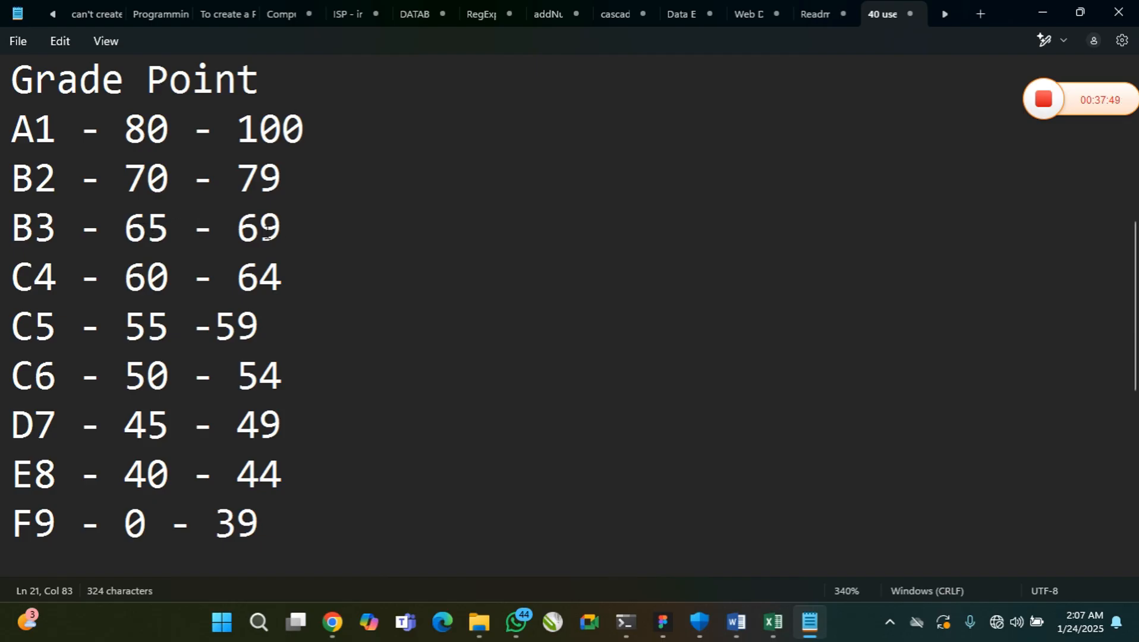
pyautogui.scroll(-3, 279, 231)
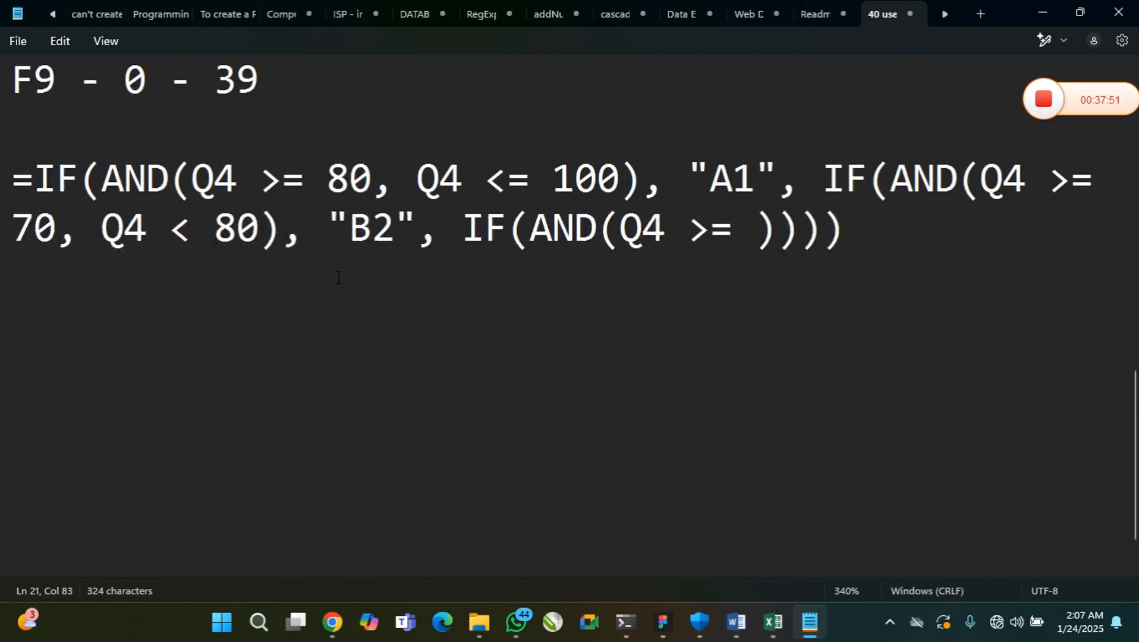
pyautogui.write('65, ')
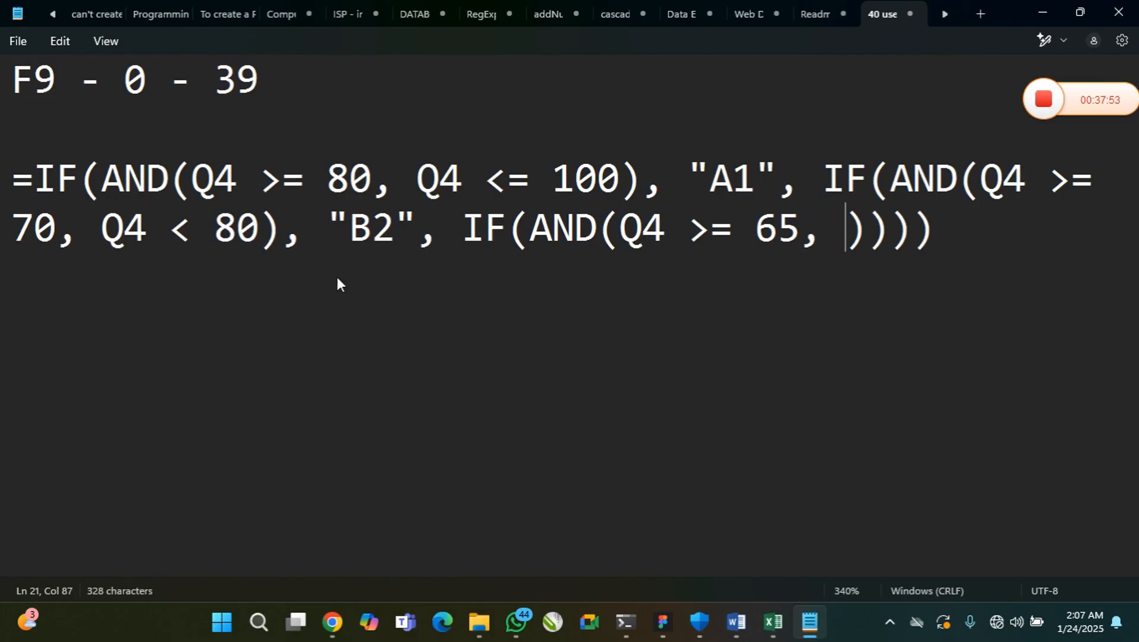
pyautogui.write('Q4')
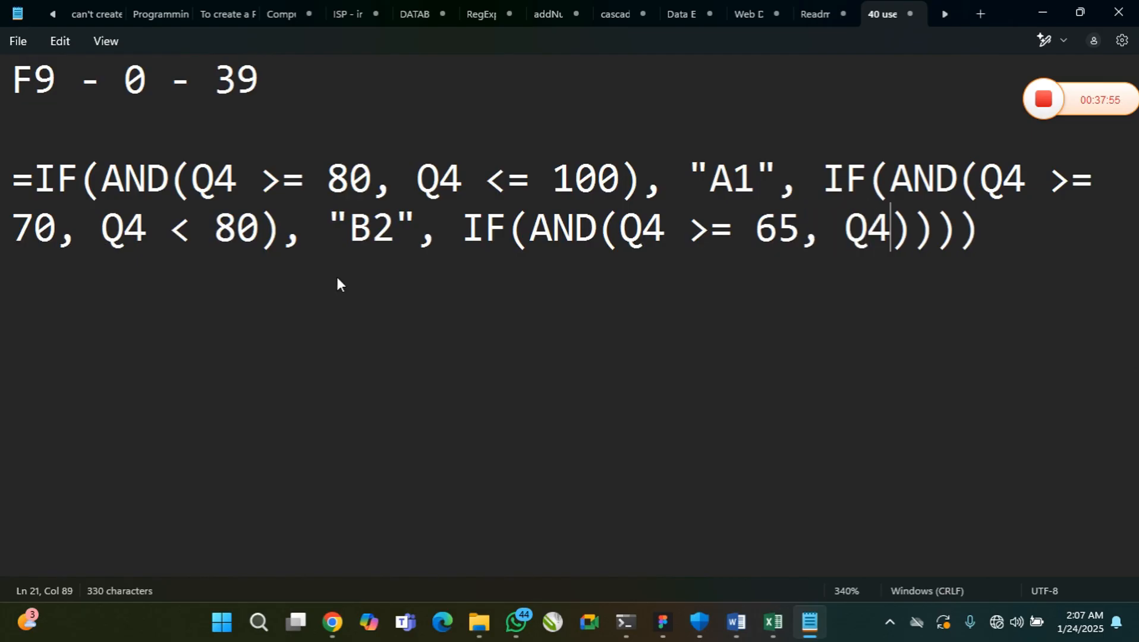
pyautogui.write(' < ')
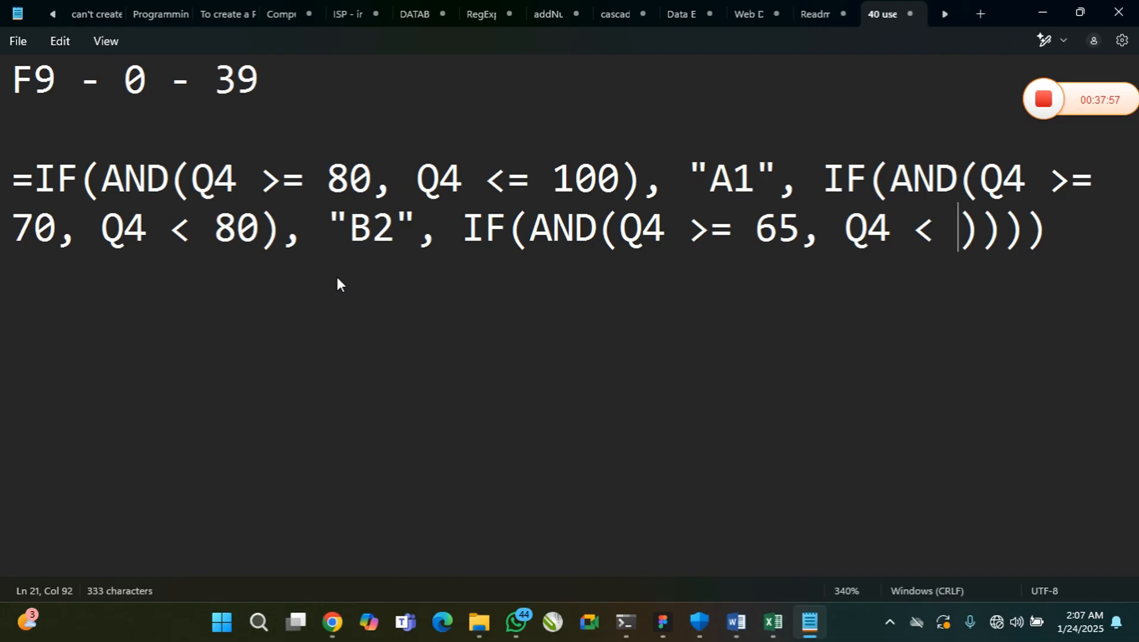
pyautogui.write('70')
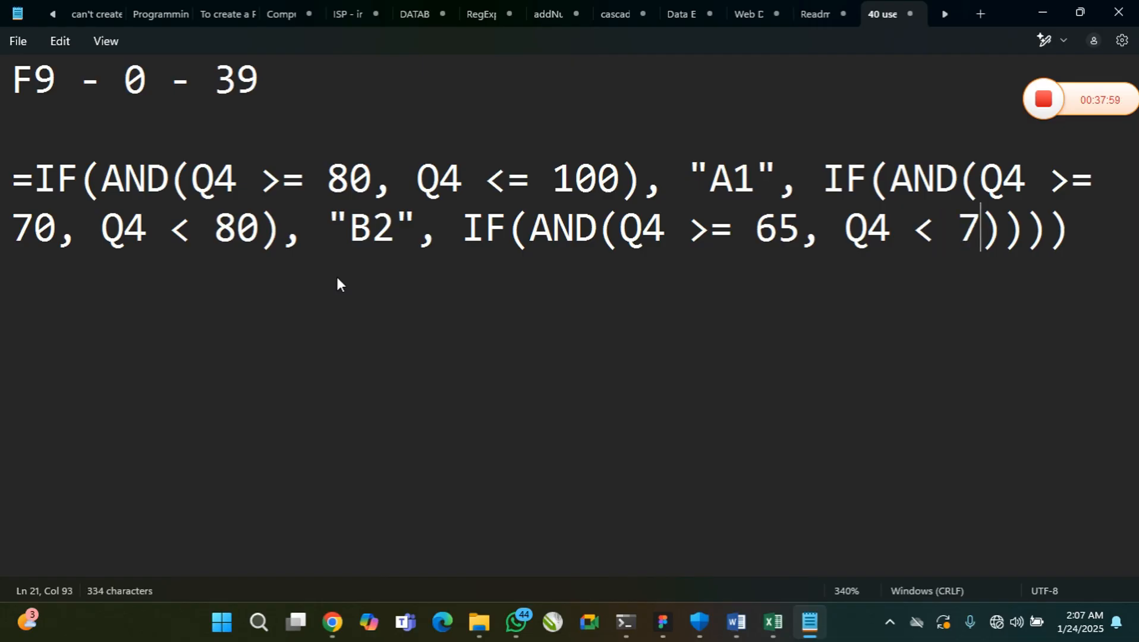
# Add a comma after the third AND condition and the quoted grade "B3" as its true value
pyautogui.press('Right')
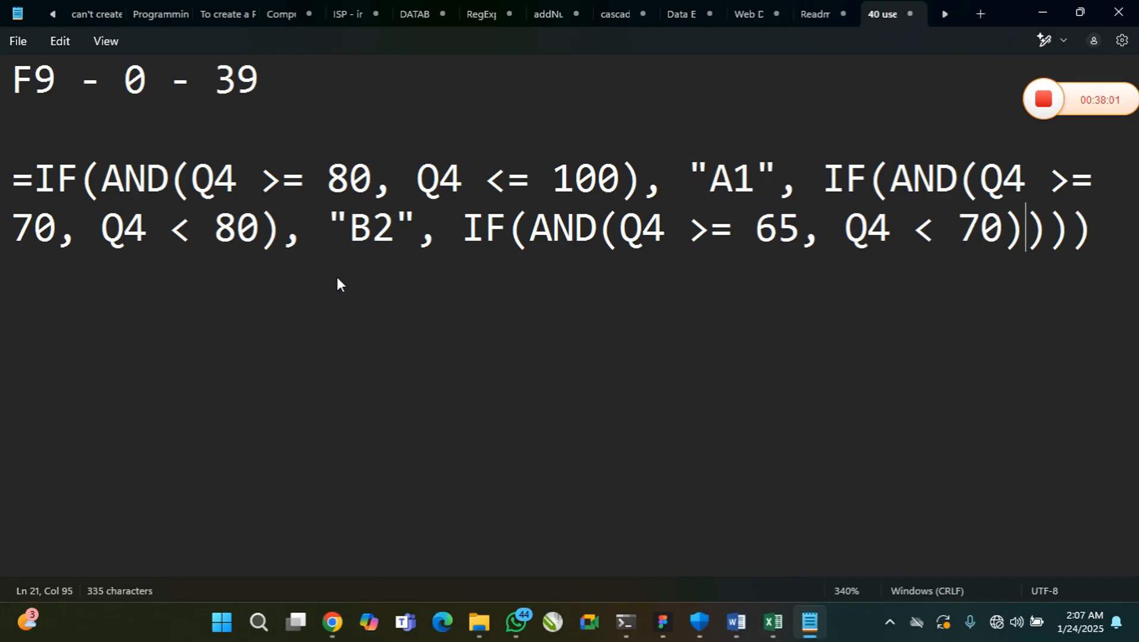
pyautogui.write(', ""')
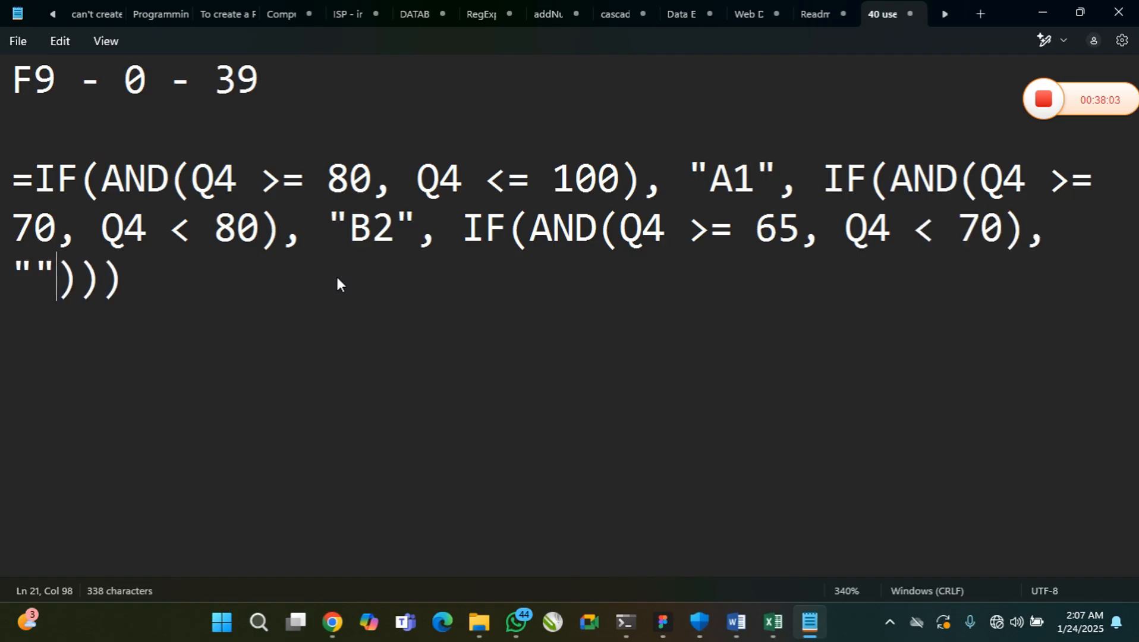
pyautogui.press('Left')
pyautogui.write('B3')
# Add a comma after "B3" and a fourth-level IF(AND()) as the false argument
pyautogui.press('Right')
pyautogui.write(', ')
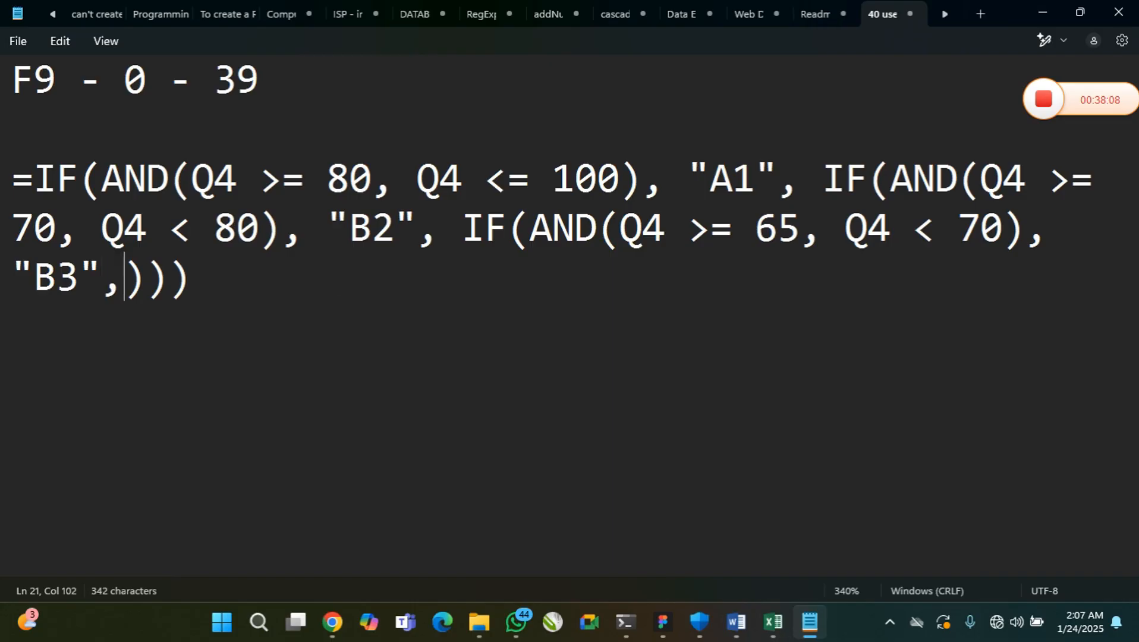
pyautogui.write('IF()')
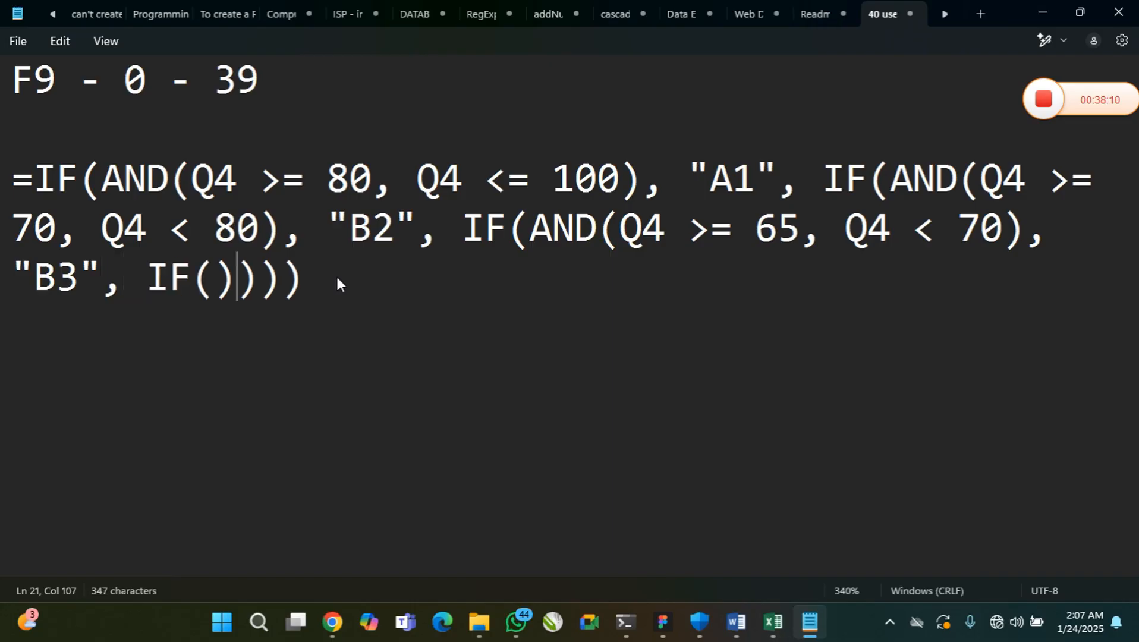
pyautogui.press('Left')
pyautogui.write('A')
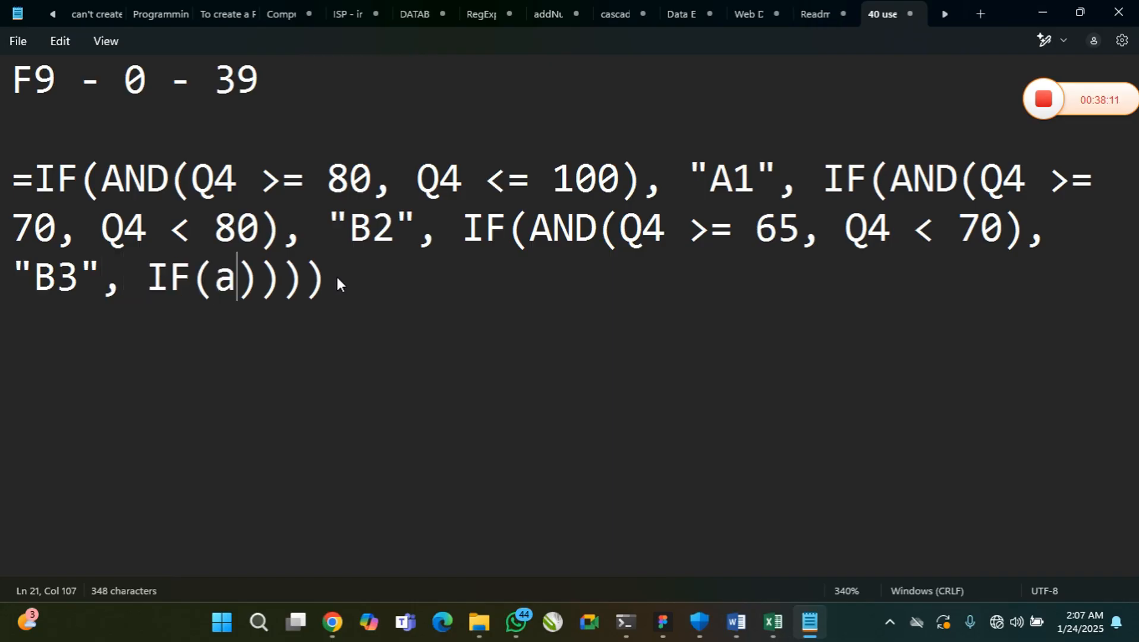
pyautogui.write('ND(')
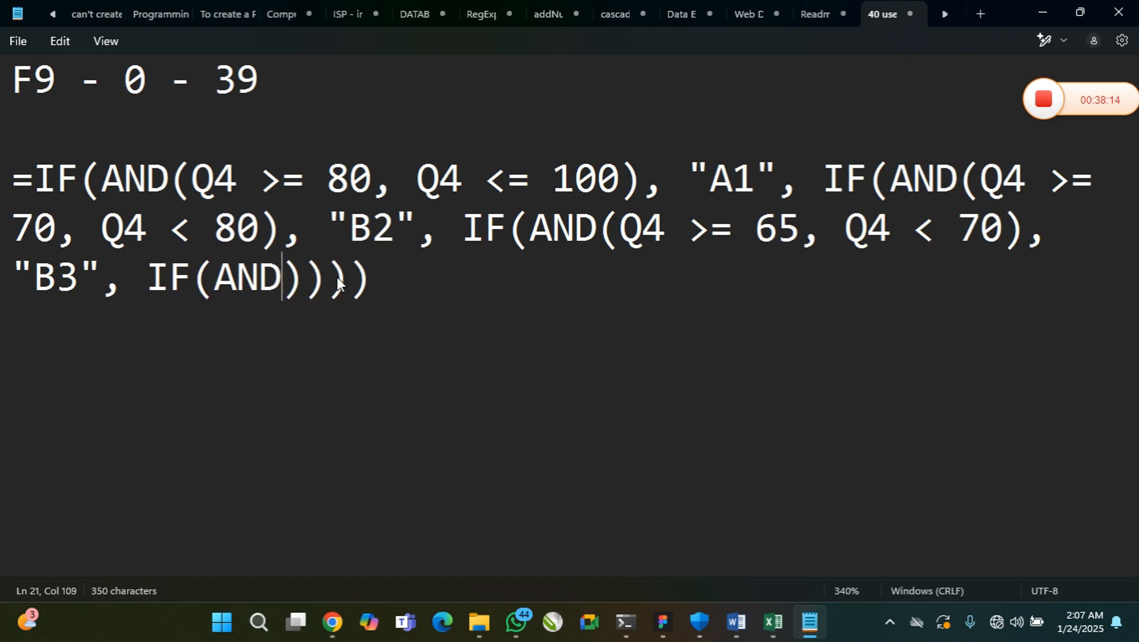
pyautogui.write(')')
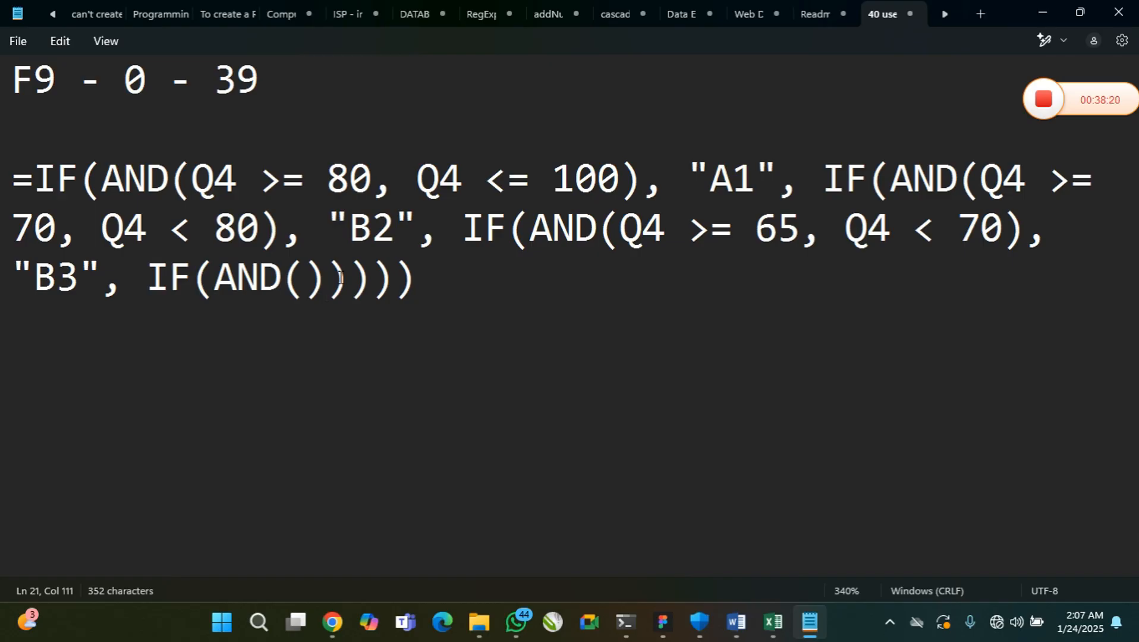
# Fill the fourth AND with the C4 range conditions Q4 >= 60 and Q4 < 65, checking the grading scale
pyautogui.press('Left')
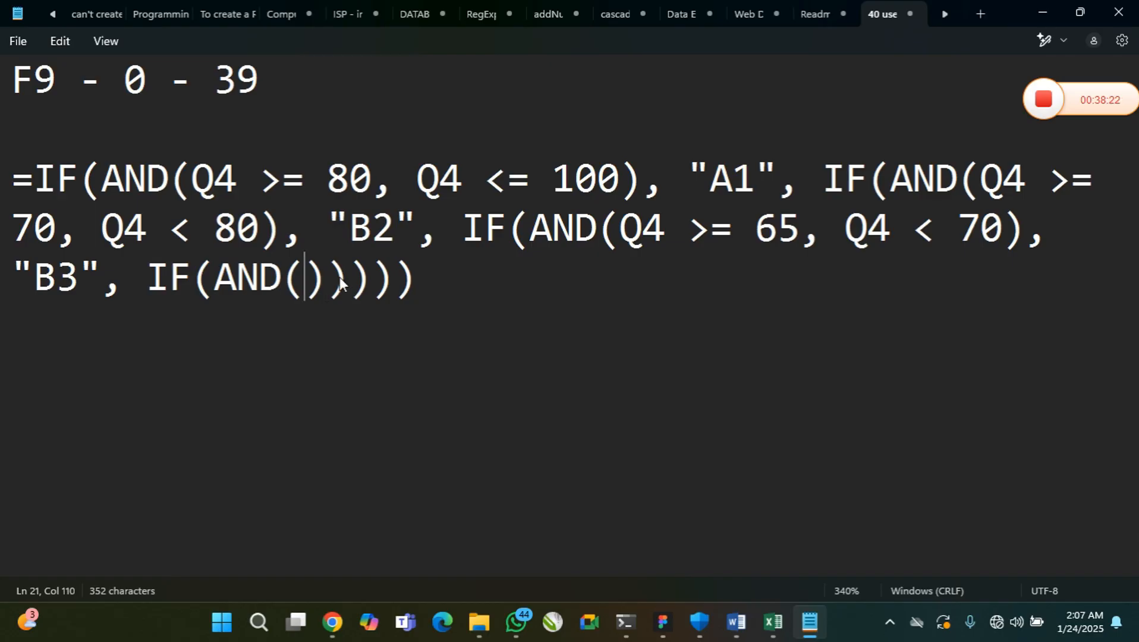
pyautogui.write('Q4 ')
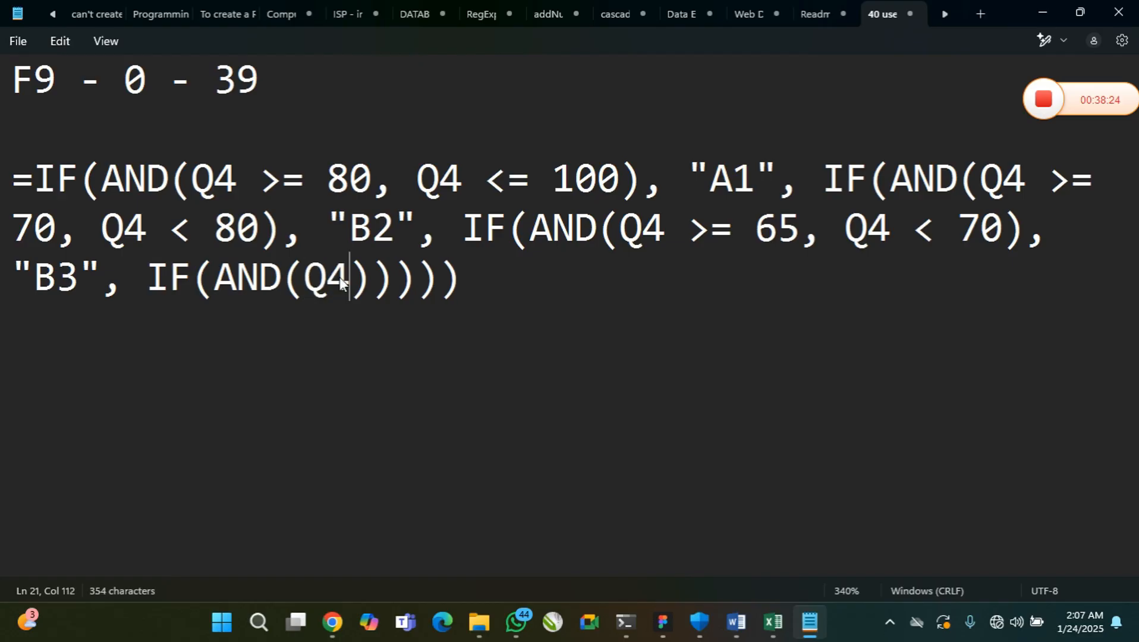
pyautogui.write('>=')
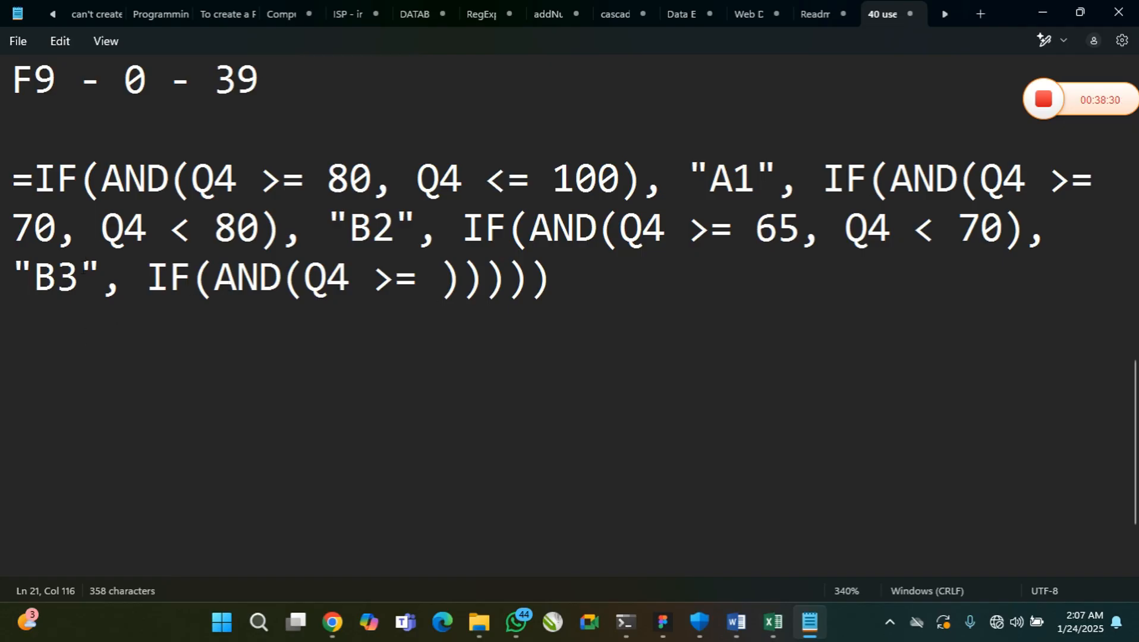
pyautogui.scroll(3, 86, 252)
pyautogui.scroll(1, 81, 193)
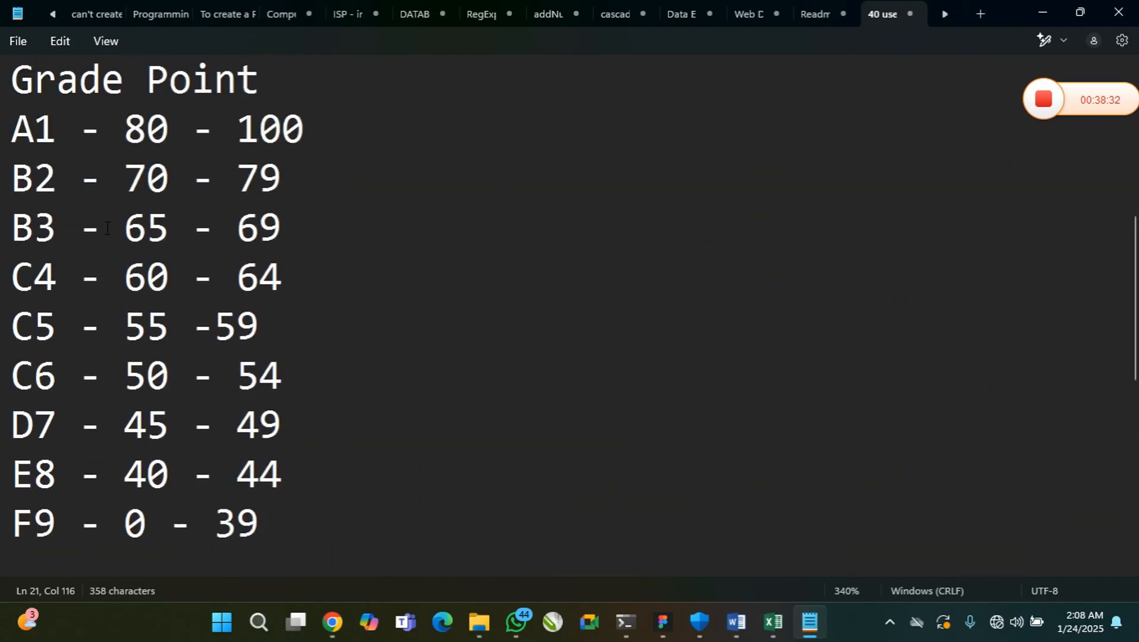
pyautogui.click(151, 235)
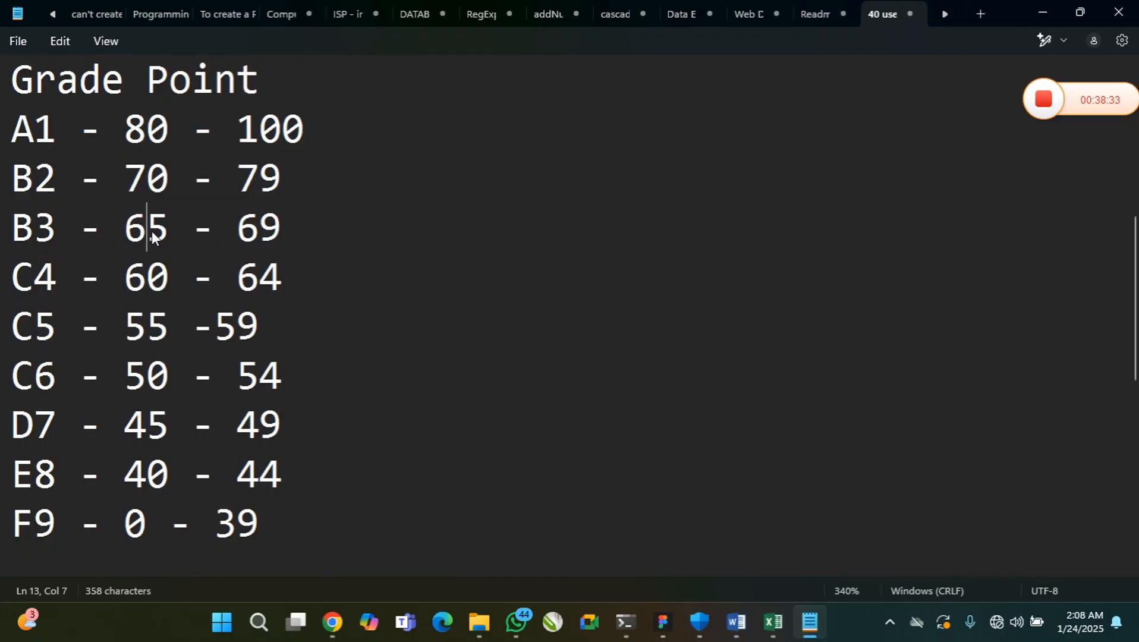
pyautogui.click(236, 232)
pyautogui.click(146, 284)
pyautogui.scroll(-4, 225, 291)
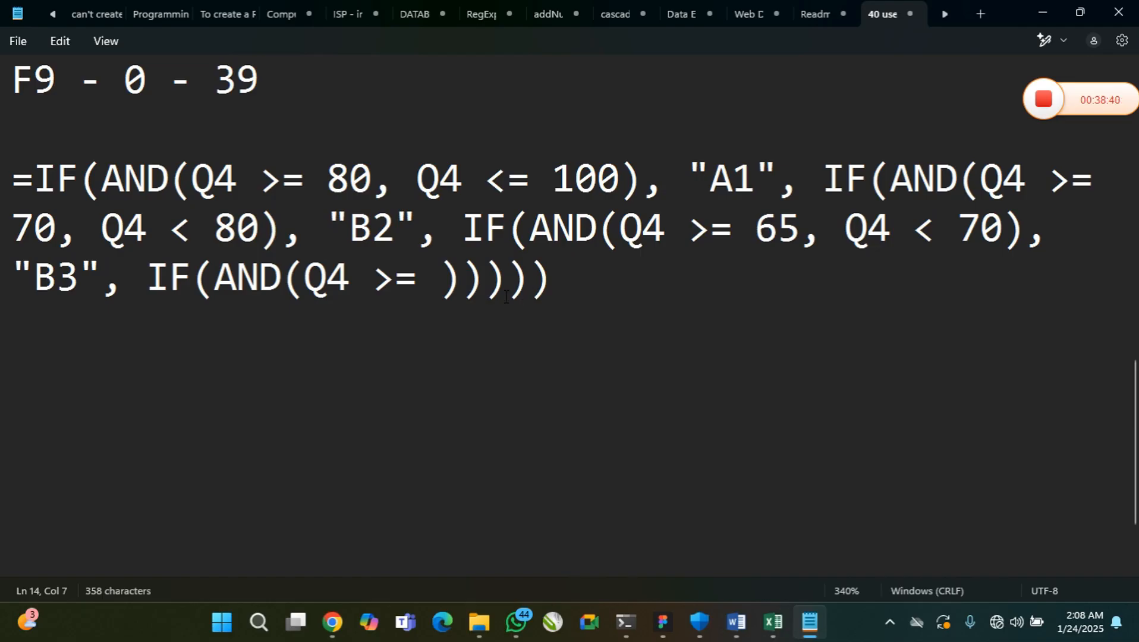
pyautogui.click(446, 284)
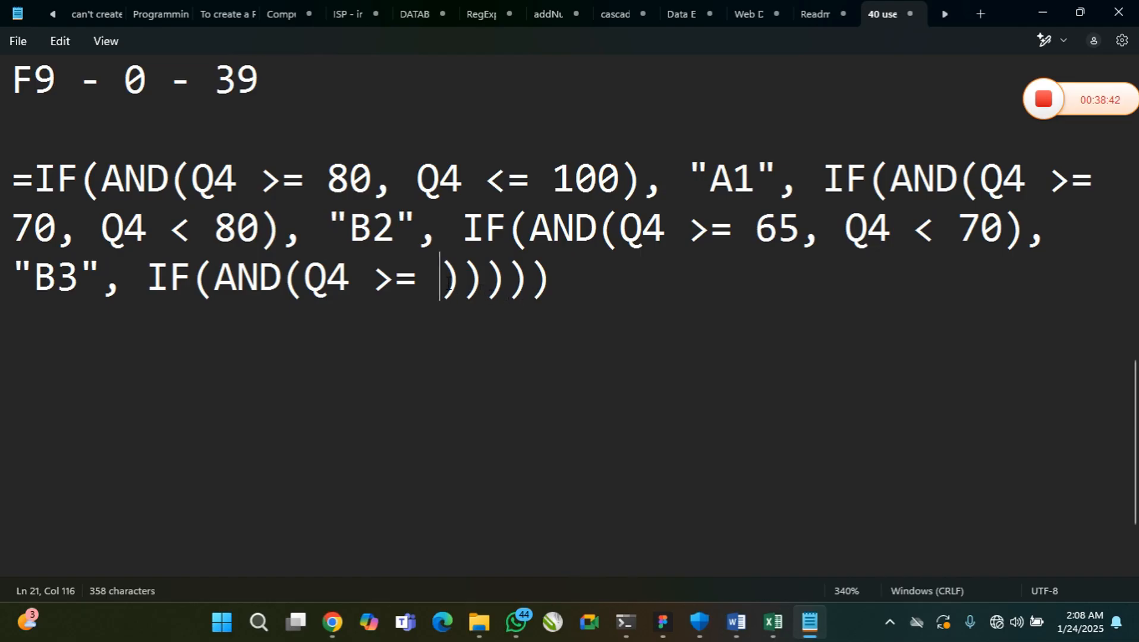
pyautogui.write('60, Q4')
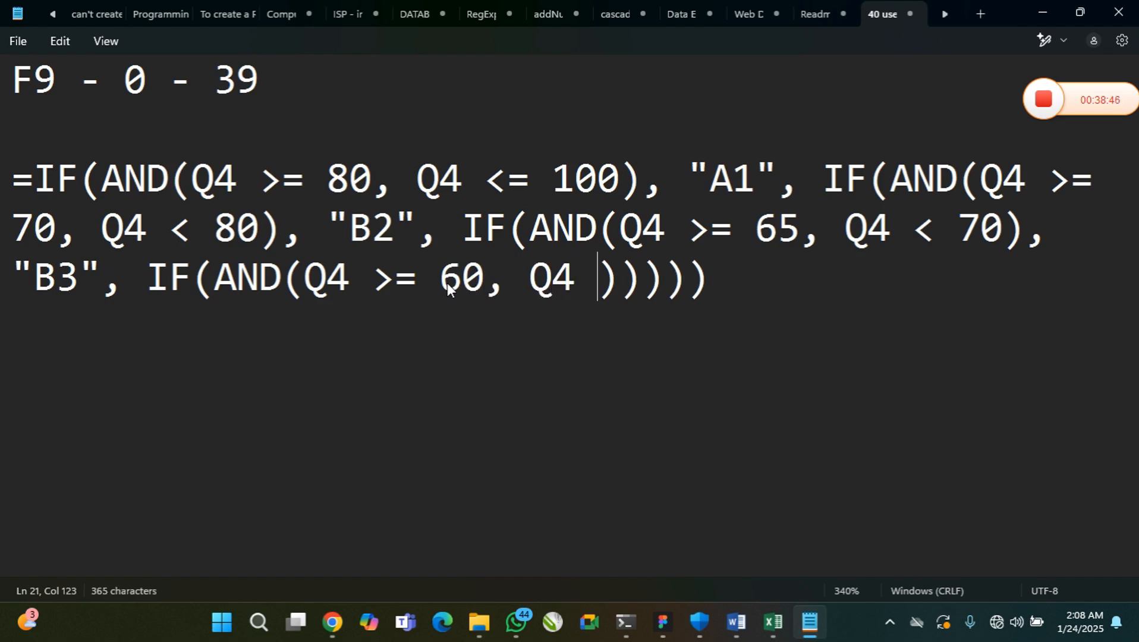
pyautogui.write(' < ')
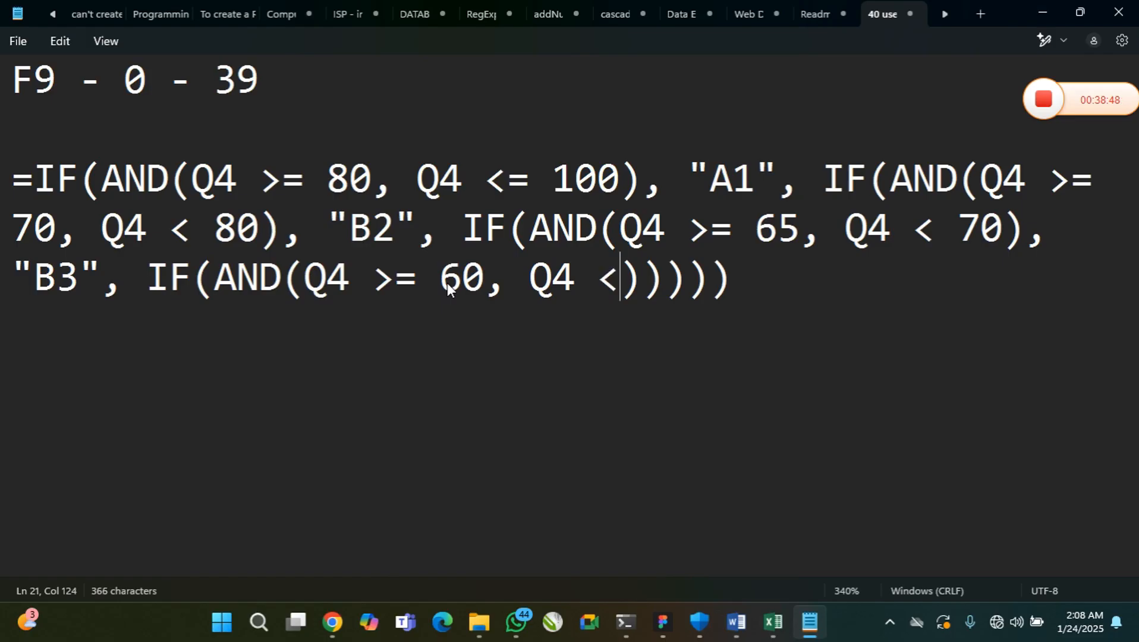
pyautogui.write('65')
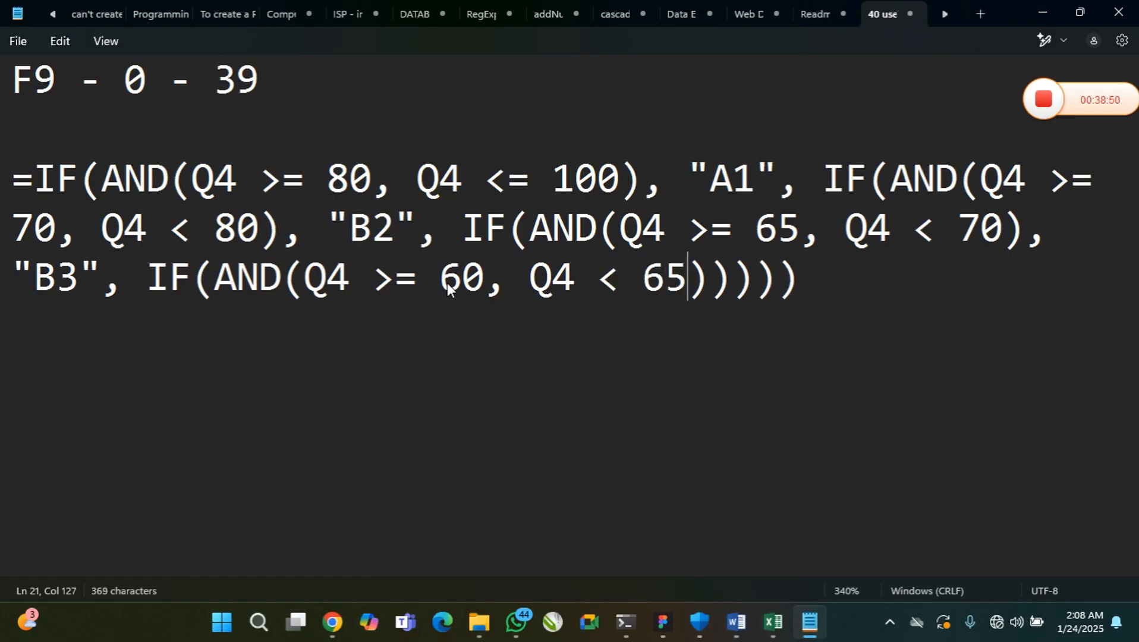
# Add a comma after the fourth AND condition and the quoted grade "C4" as its true value
pyautogui.press('Right')
pyautogui.write(', ""')
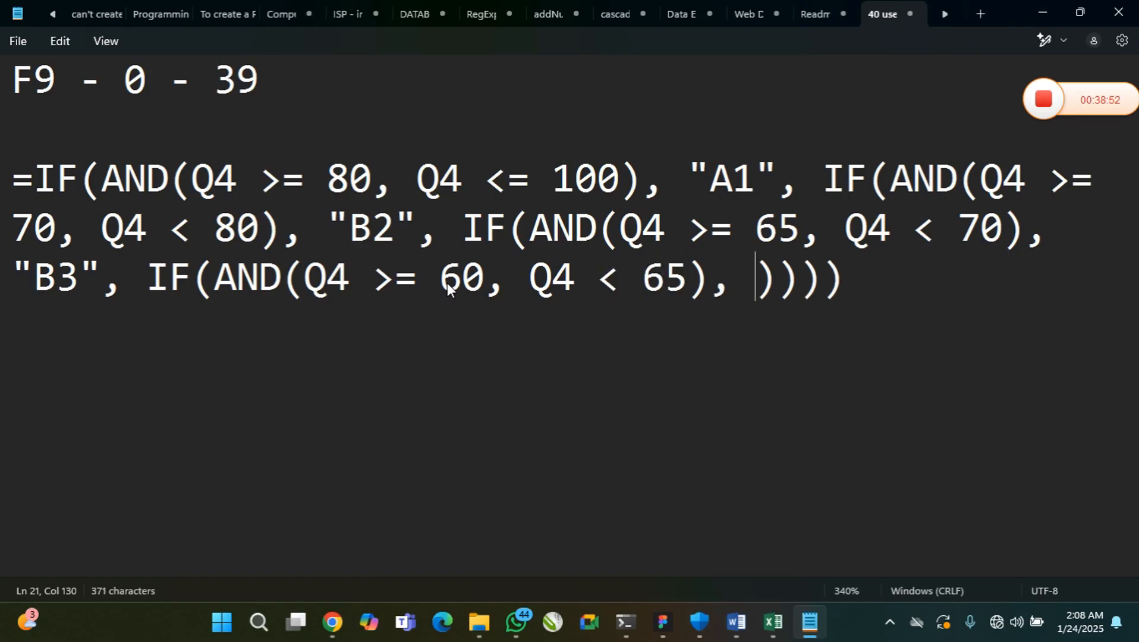
pyautogui.press('Left')
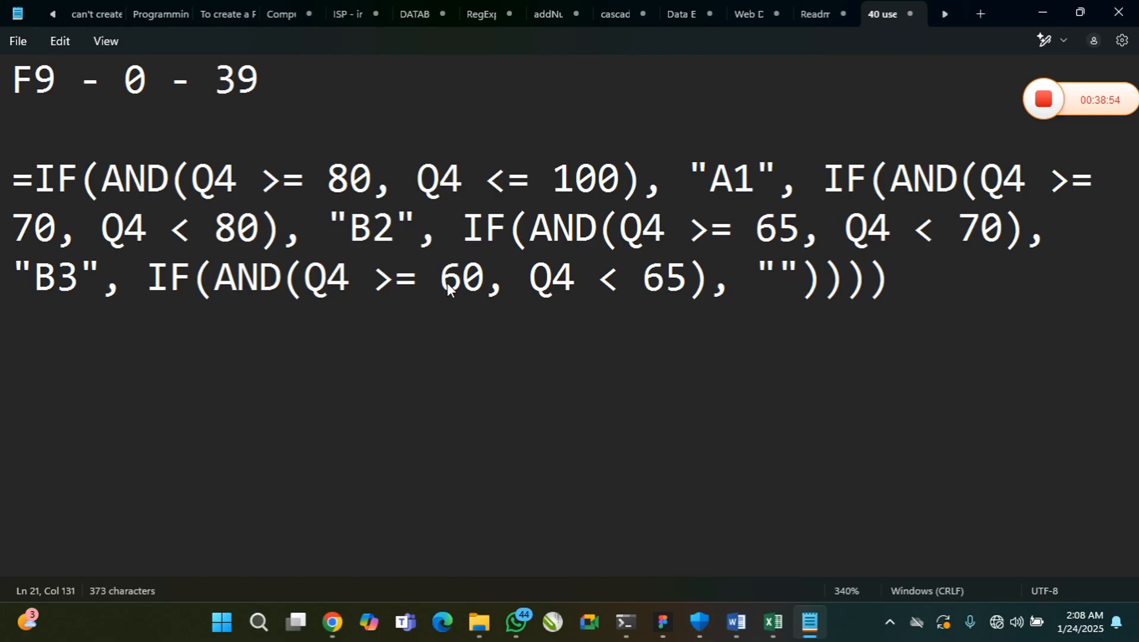
pyautogui.write('C4')
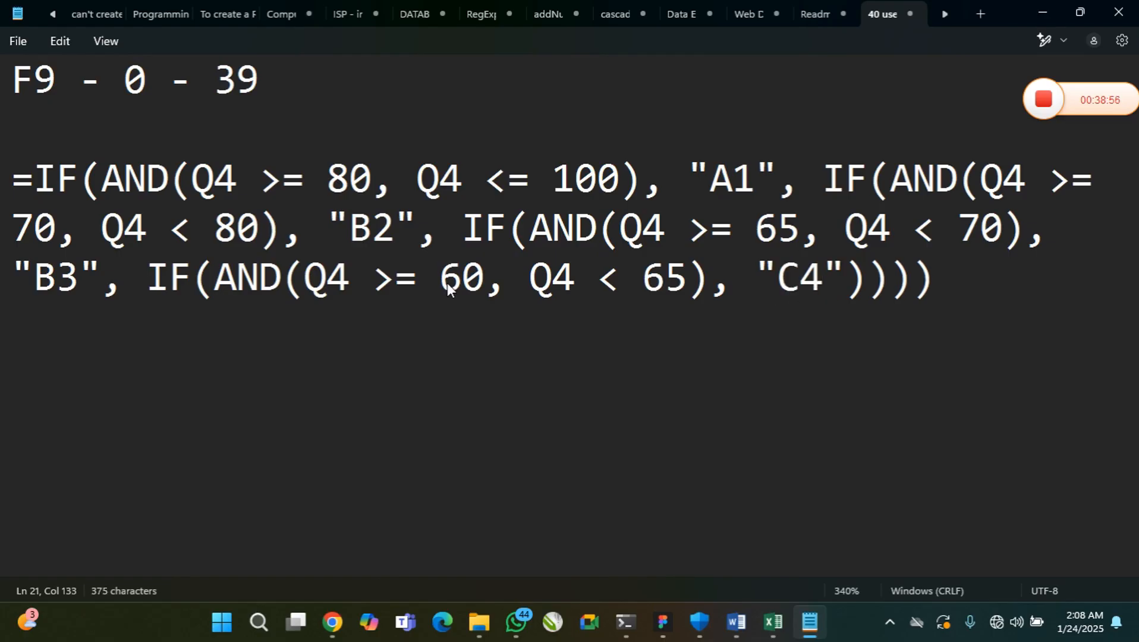
# Add a comma after "C4" and a fifth-level IF(AND()) in capitals as the false argument
pyautogui.press('Right')
pyautogui.write(', IF')
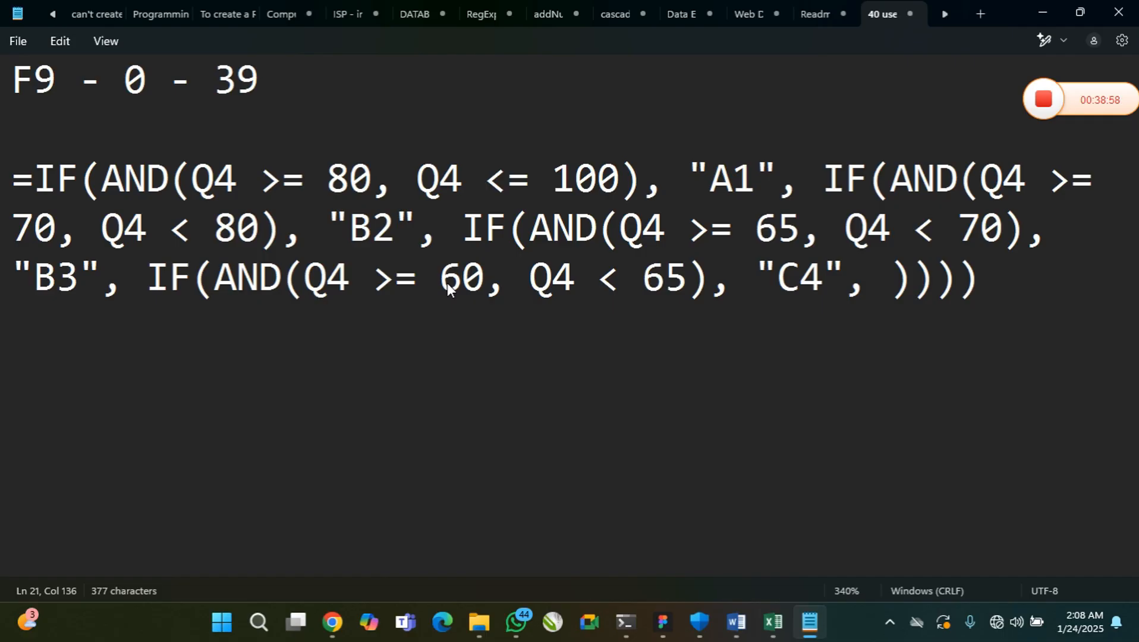
pyautogui.write('()')
pyautogui.press('Left')
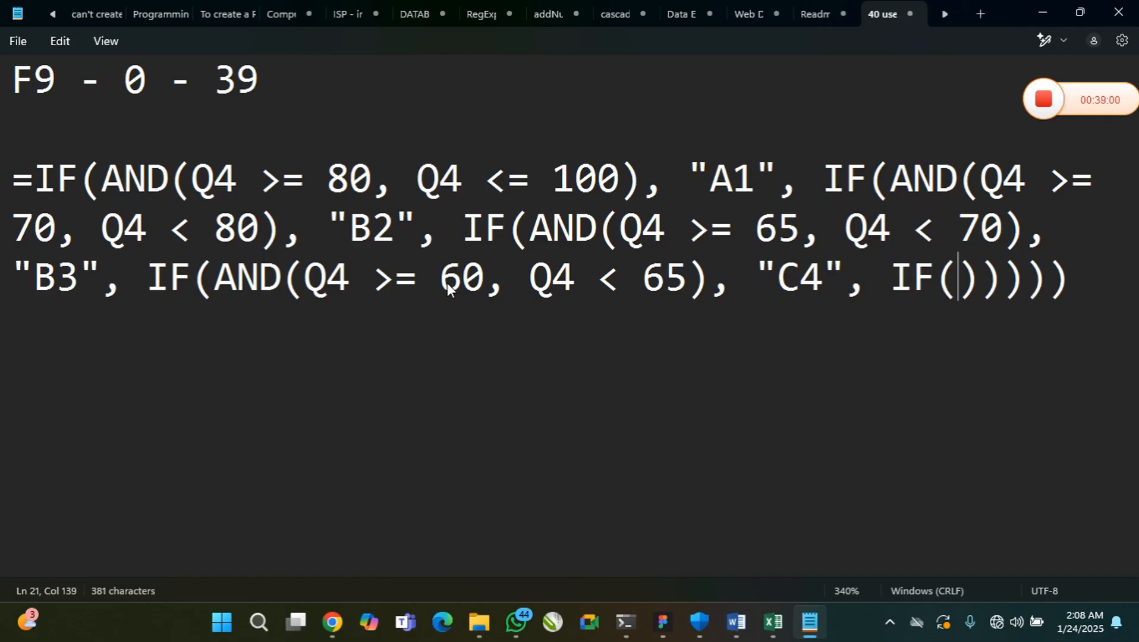
pyautogui.write('and')
pyautogui.press('BackSpace')
pyautogui.press('BackSpace')
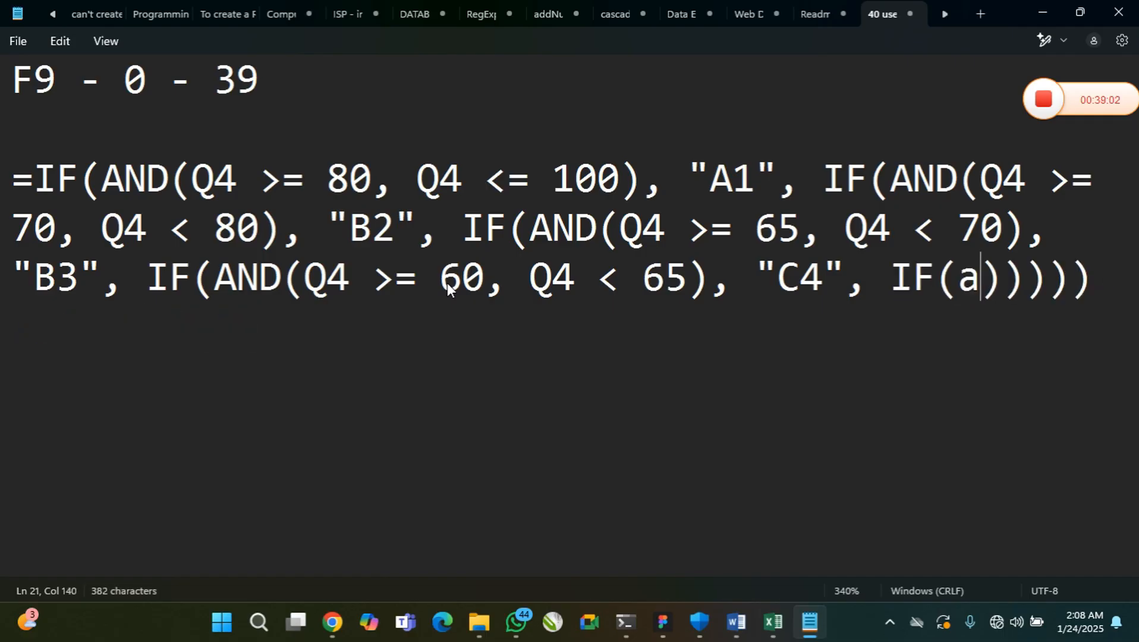
pyautogui.press('BackSpace')
pyautogui.write('AND()')
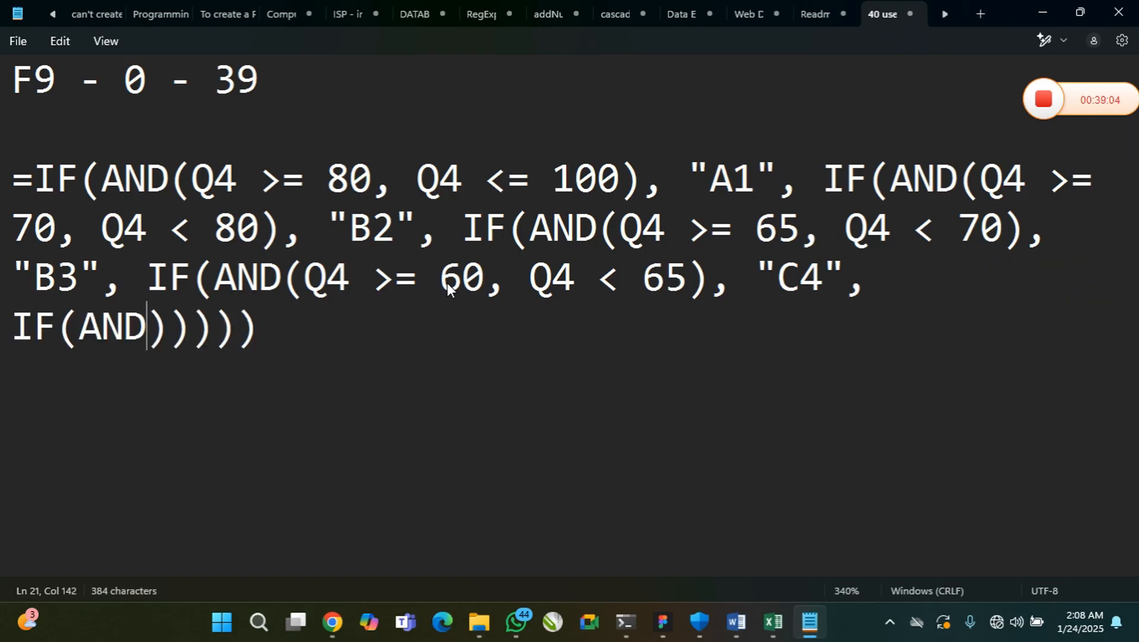
# Fill the fifth AND with the C5 range conditions Q4 >= 55 and Q4 < 60
pyautogui.press('Left')
pyautogui.write('Q4')
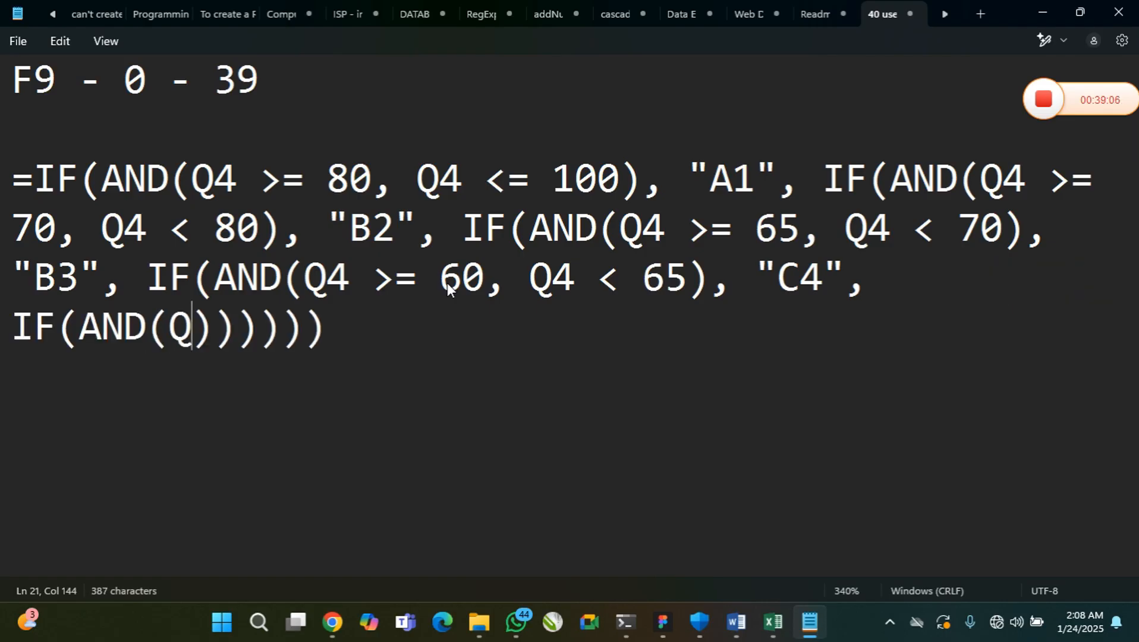
pyautogui.write(' >=')
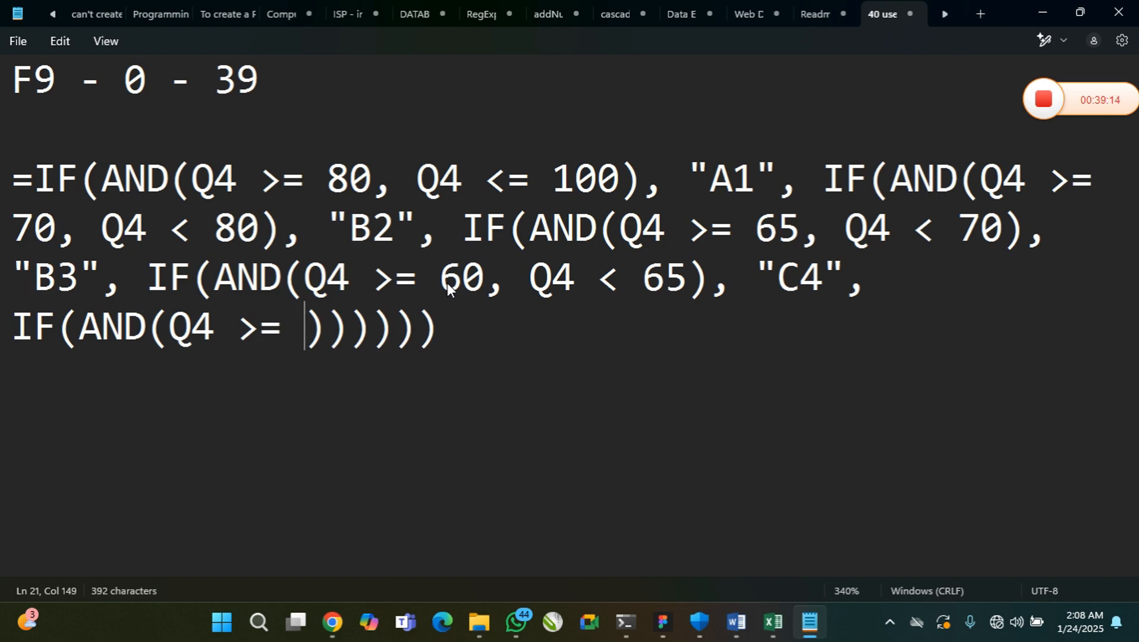
pyautogui.write(' 55')
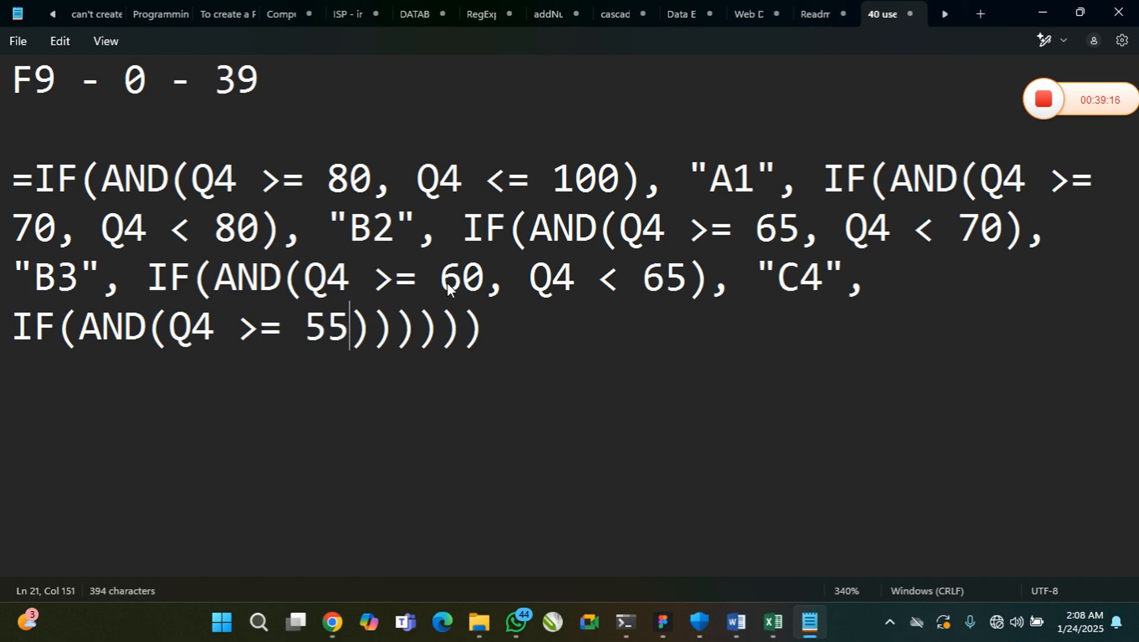
pyautogui.write(', ')
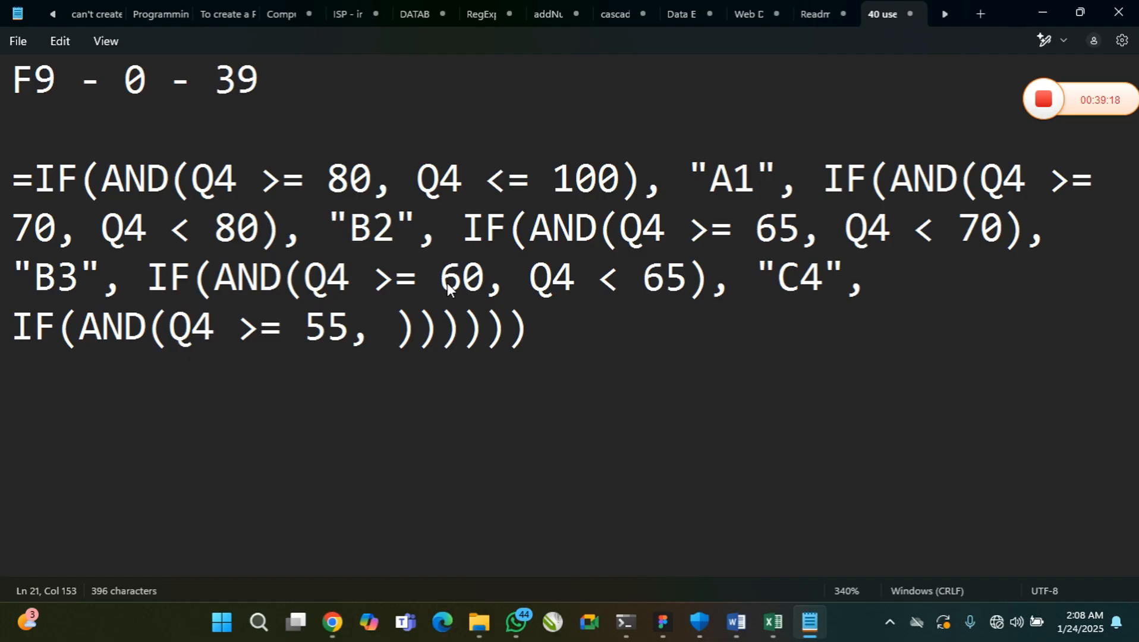
pyautogui.write('Q4 ')
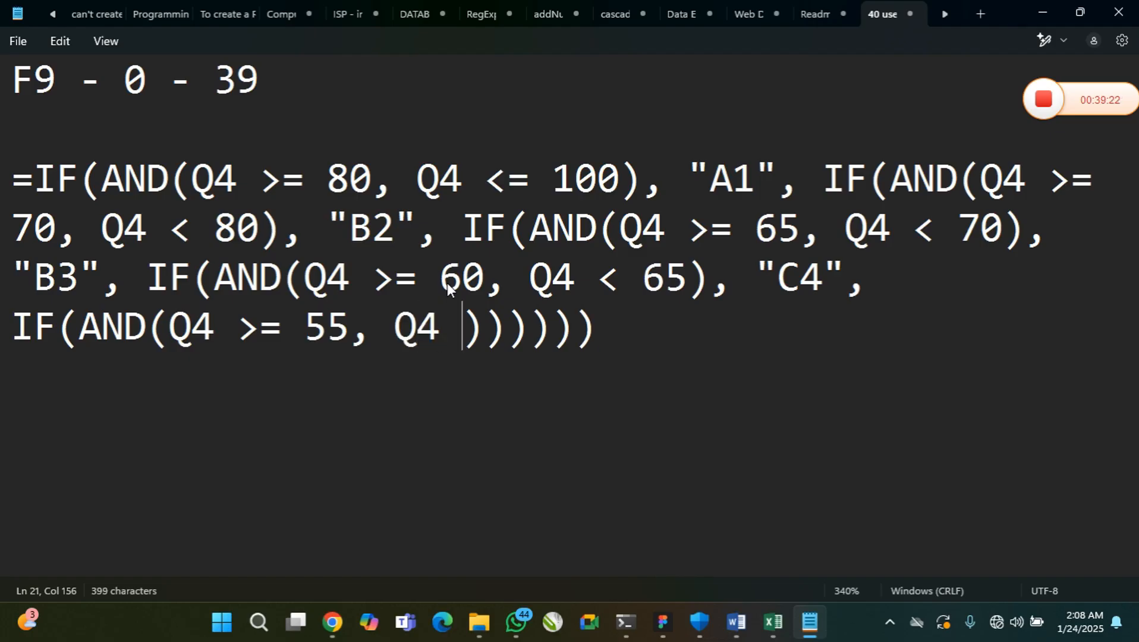
pyautogui.write('< ')
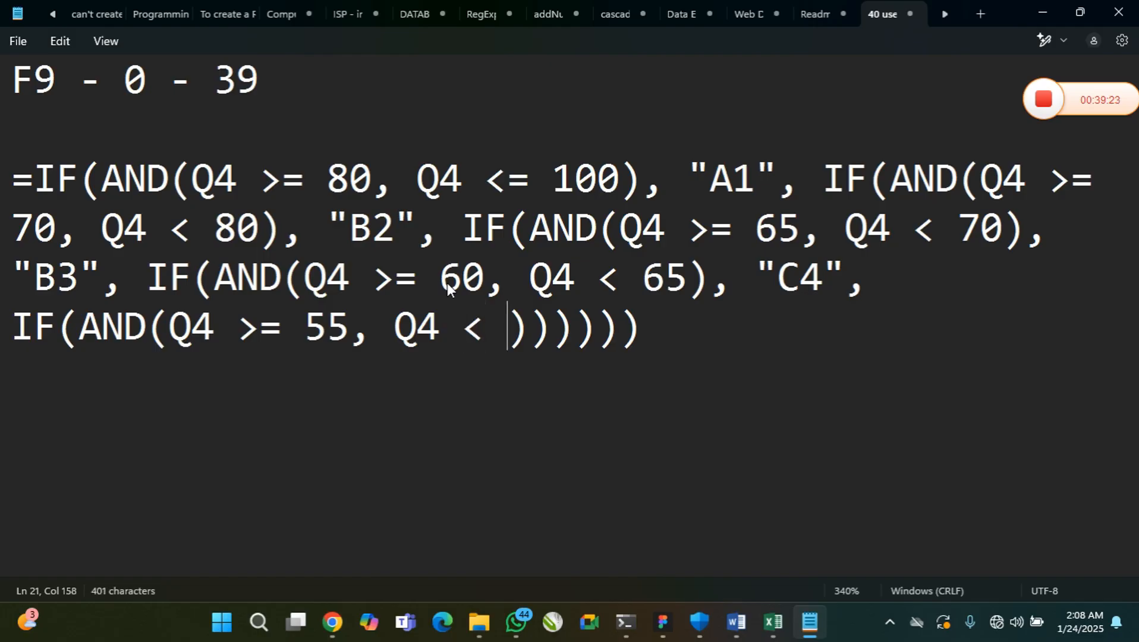
pyautogui.write('60')
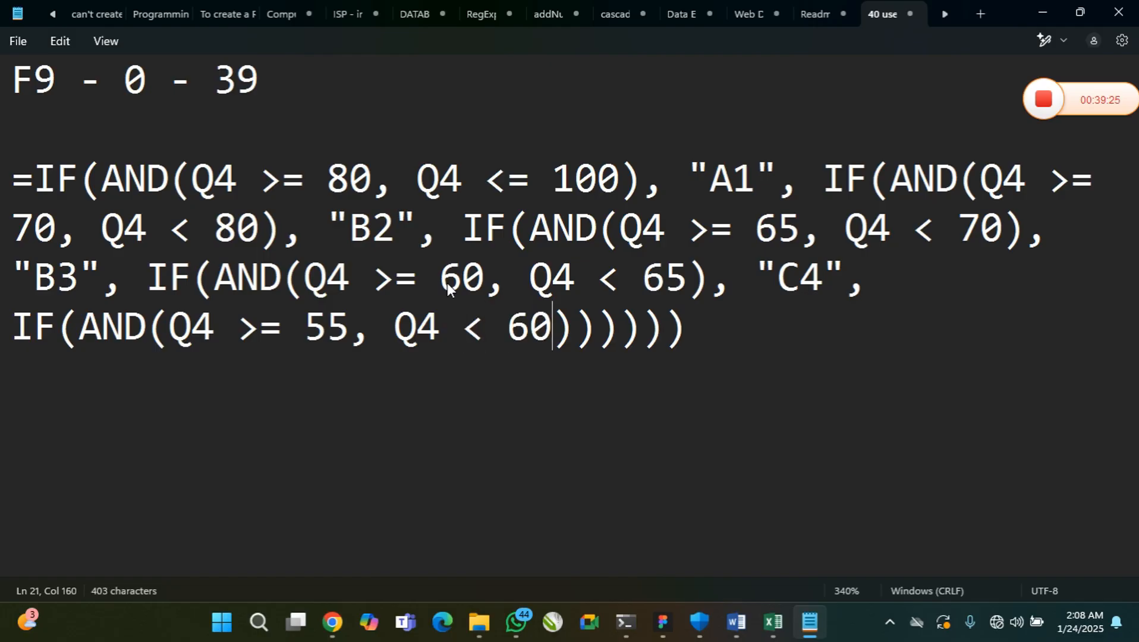
# Add a comma after the fifth AND condition and the quoted grade "C5" as its true value
pyautogui.press('Right')
pyautogui.write(', ')
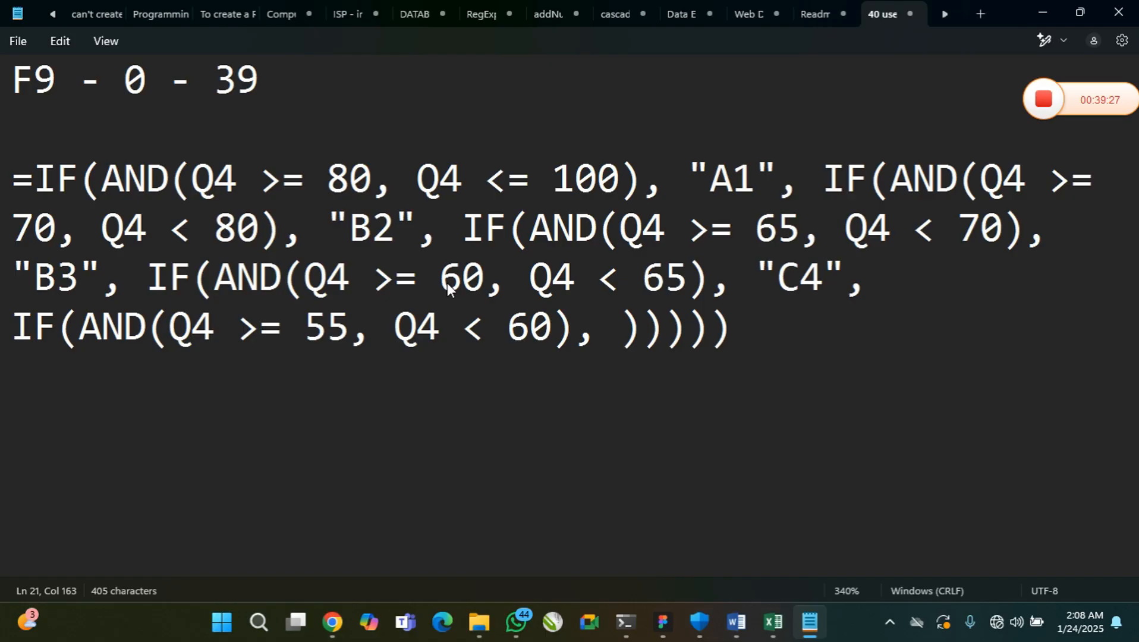
pyautogui.write('""')
pyautogui.press('Left')
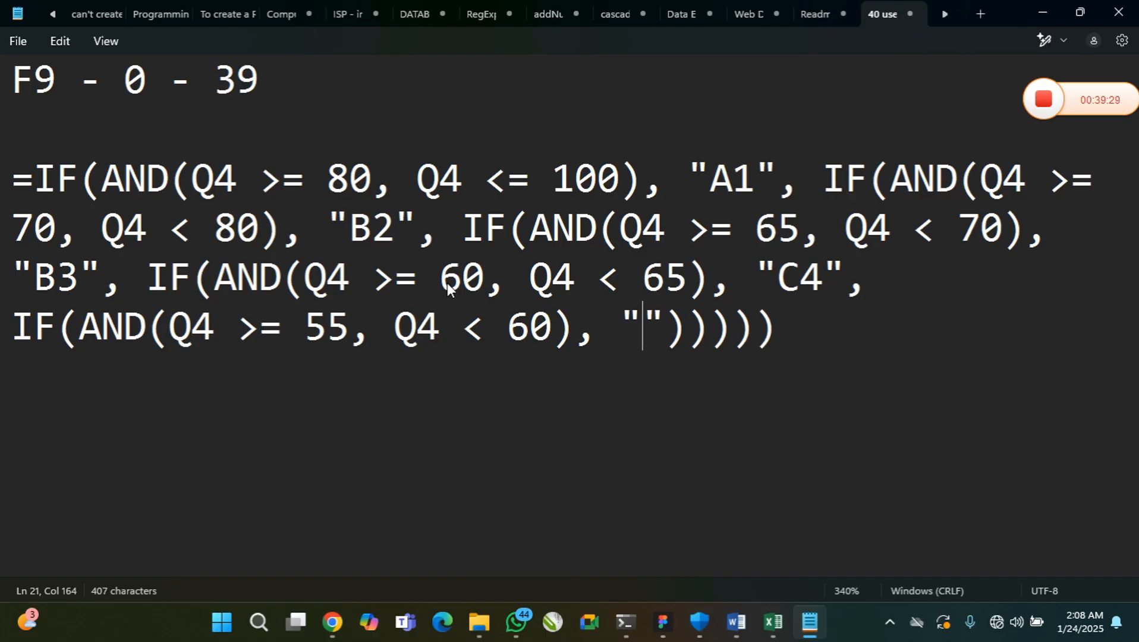
pyautogui.write('C5')
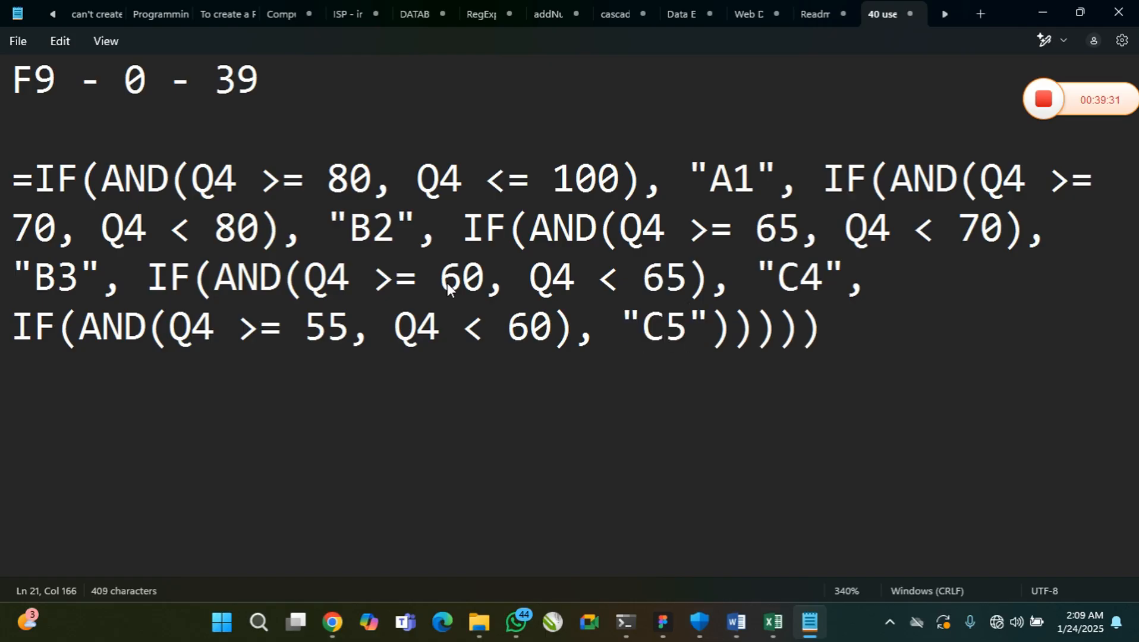
# Add a comma after "C5" and a sixth-level IF(AND()) in capitals as the false argument
pyautogui.press('Right')
pyautogui.write(', ')
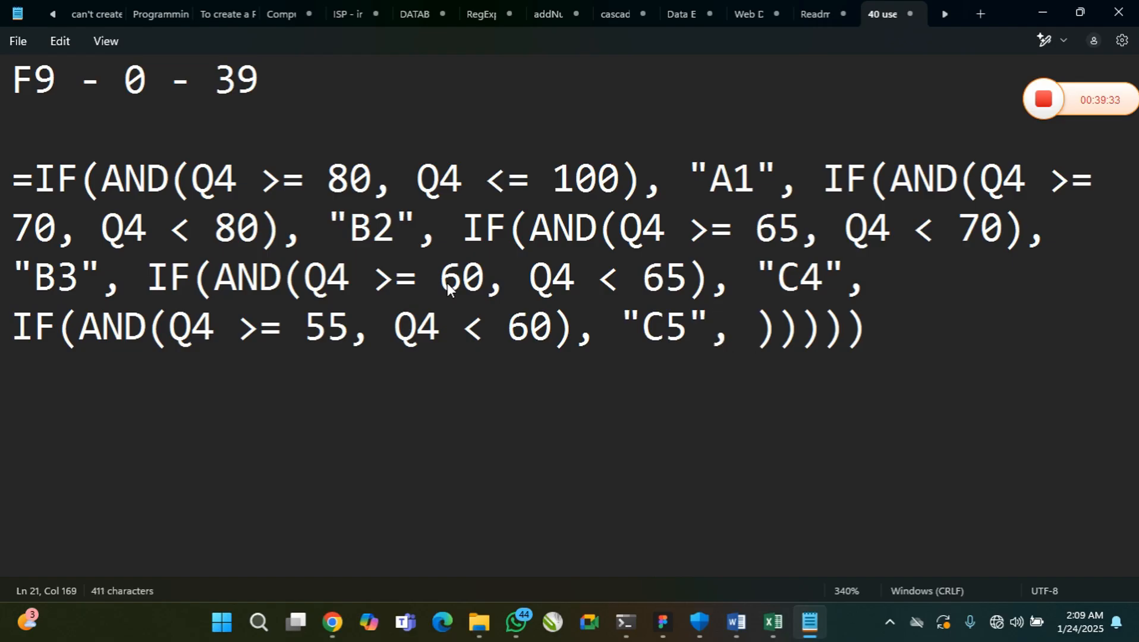
pyautogui.write('IF()')
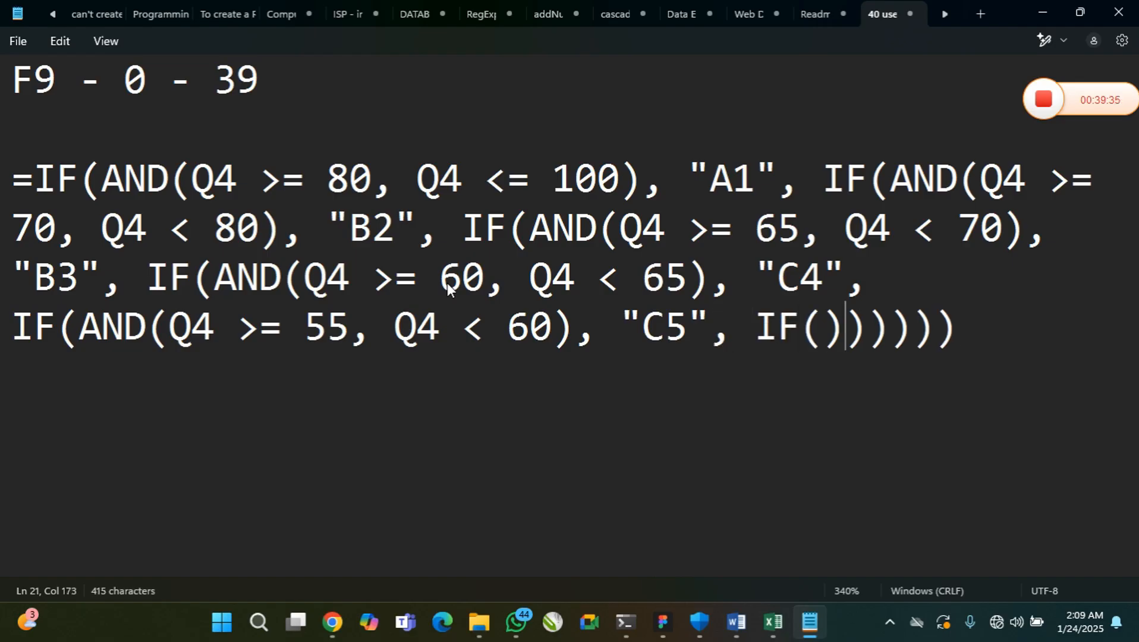
pyautogui.press('Left')
pyautogui.write('an')
pyautogui.press('BackSpace')
pyautogui.press('BackSpace')
pyautogui.write('A')
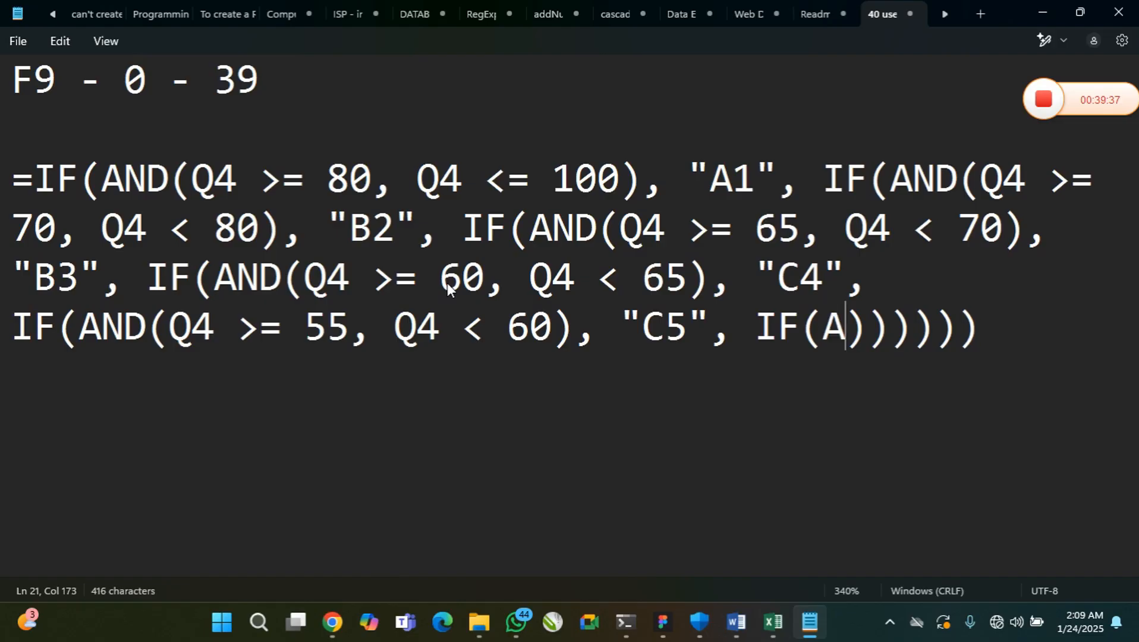
pyautogui.write('ND()')
# Fill the sixth AND with the C6 range conditions Q4 >= 50 and Q4 < 55
pyautogui.press('Left')
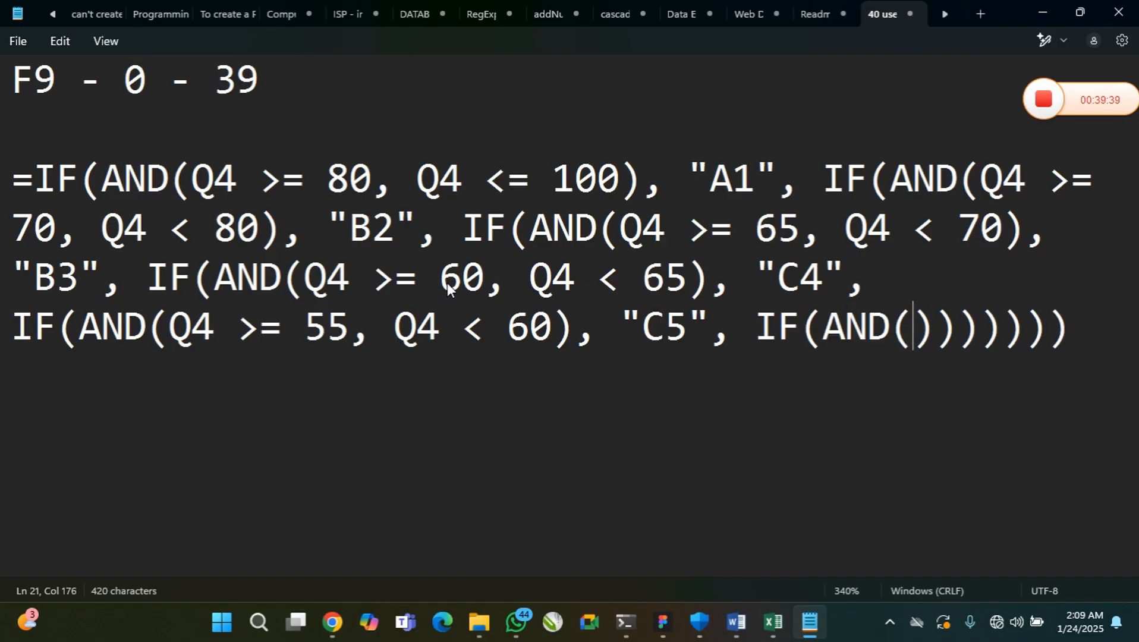
pyautogui.write('Q4')
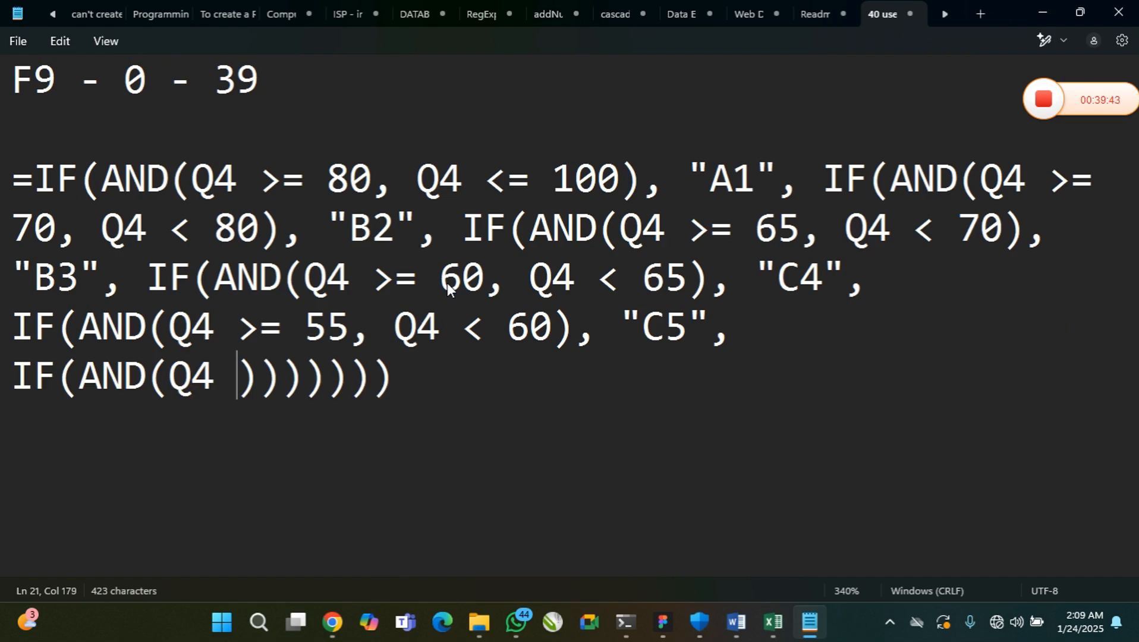
pyautogui.write(' >=')
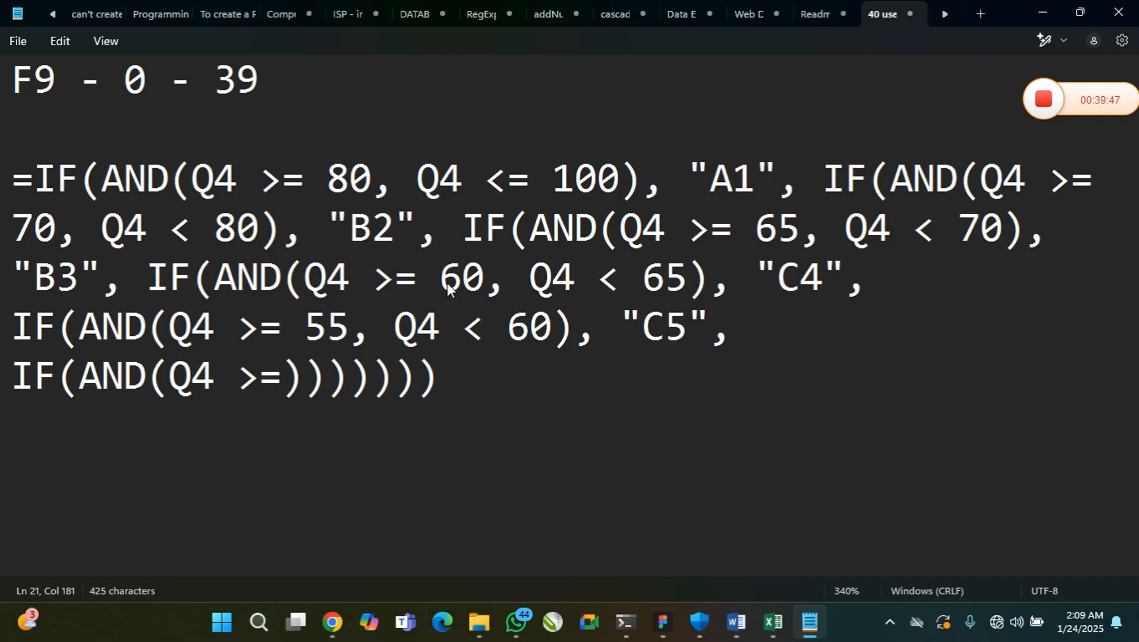
pyautogui.write(' 50')
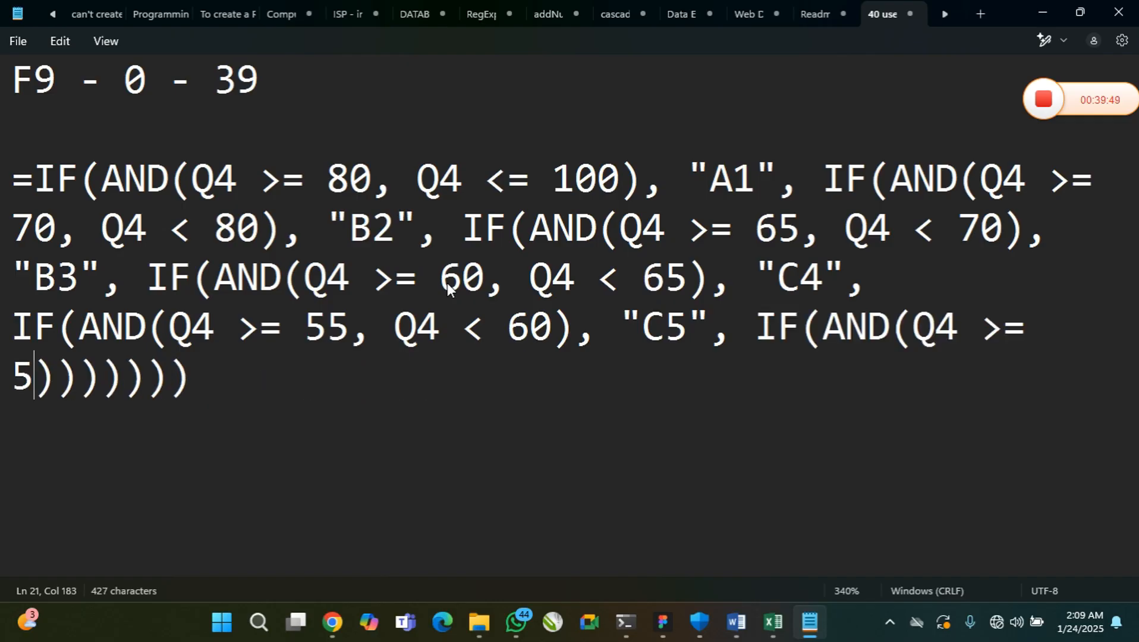
pyautogui.write(', Q4')
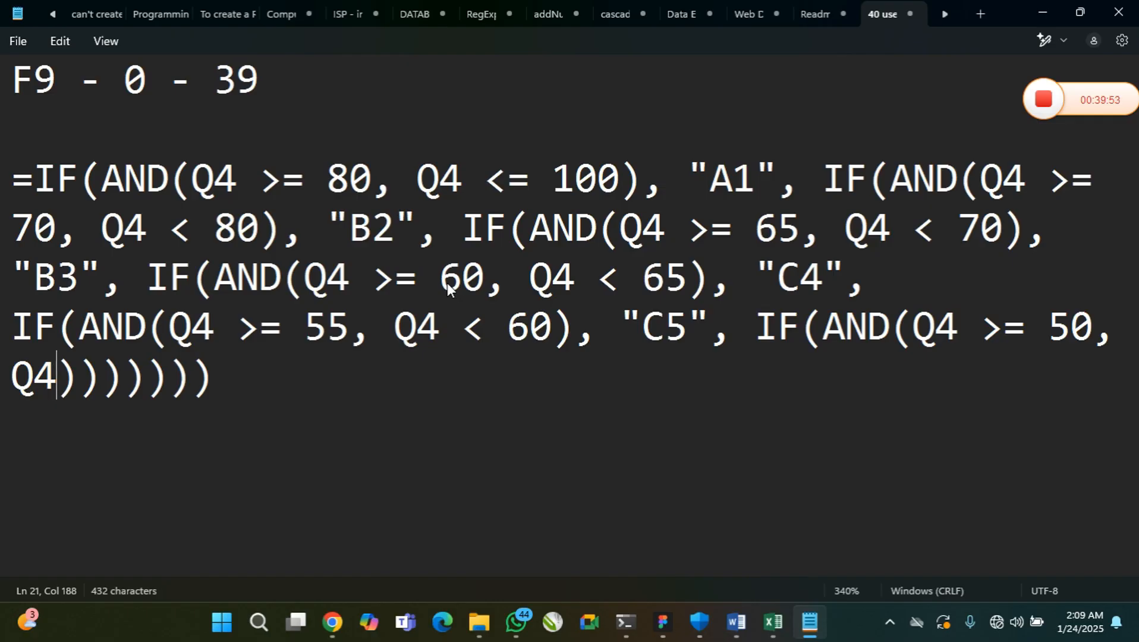
pyautogui.write(' <')
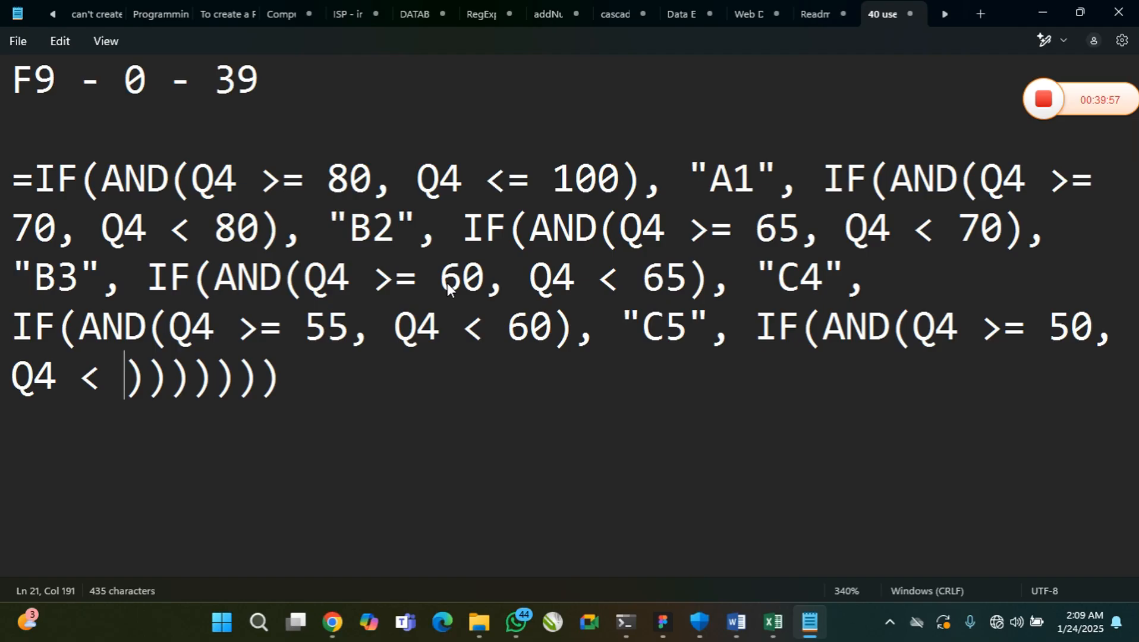
pyautogui.write(' 55')
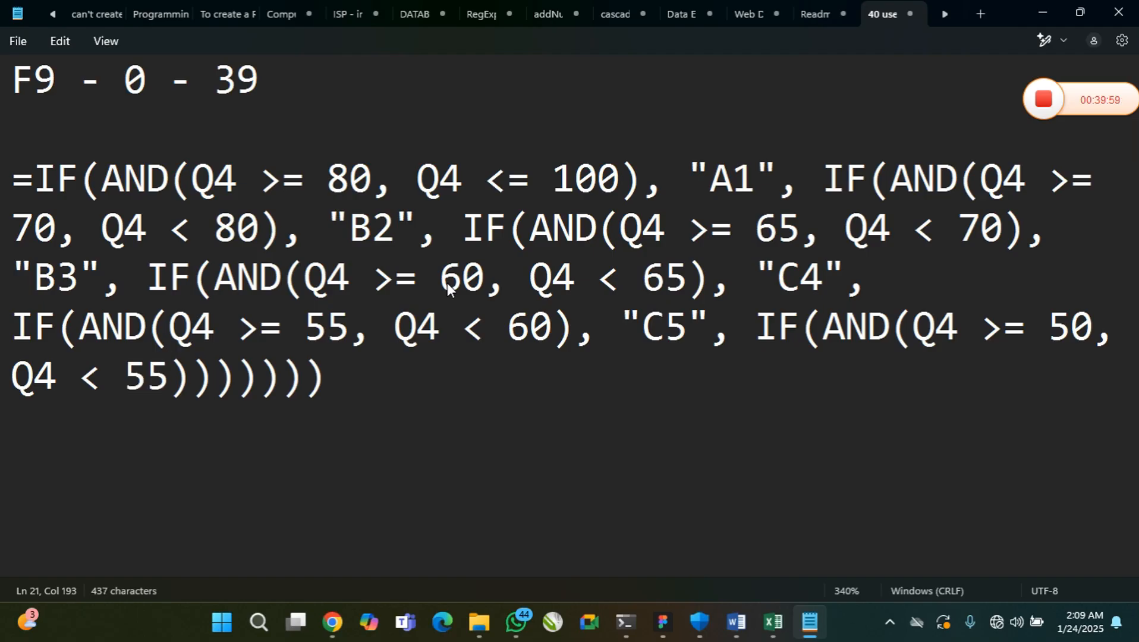
# Add a comma after the sixth AND condition and the quoted grade "C6" as its true value
pyautogui.press('Right')
pyautogui.write(', ')
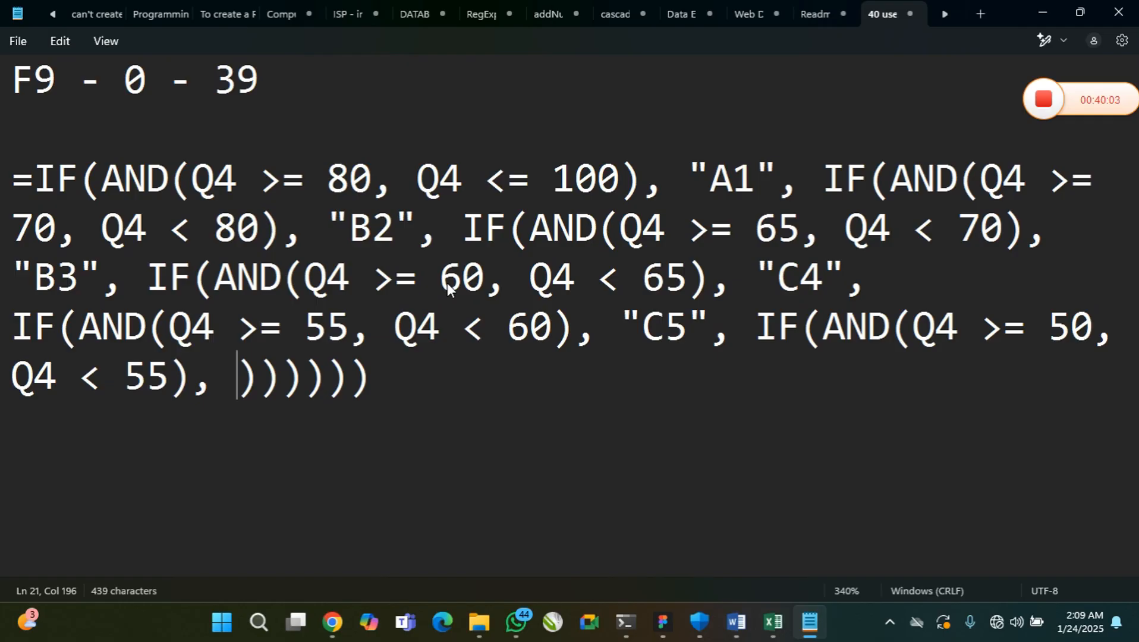
pyautogui.write('"C"')
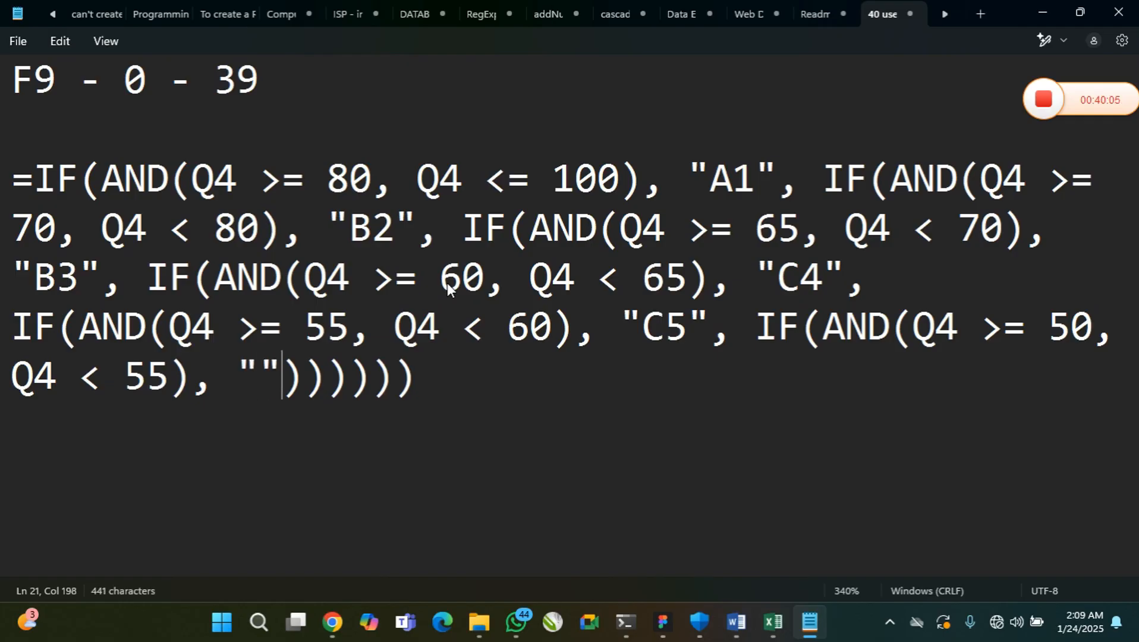
pyautogui.press('Left')
pyautogui.write('C6')
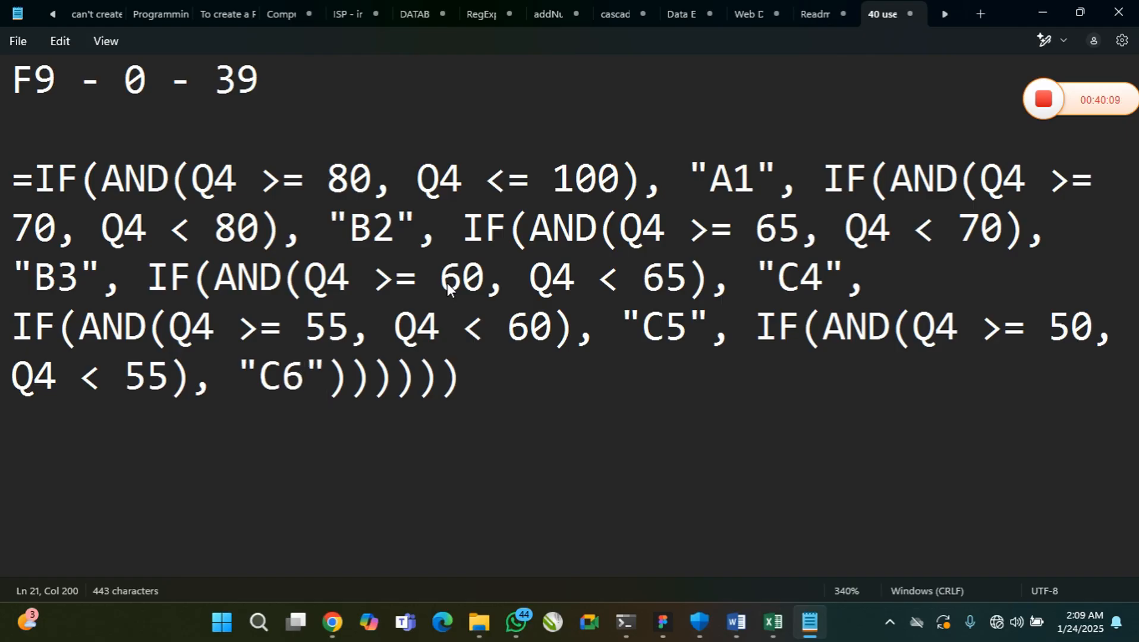
# Add a comma after "C6" and a seventh-level IF(AND()) in capitals as the false argument
pyautogui.write(', IF(an)')
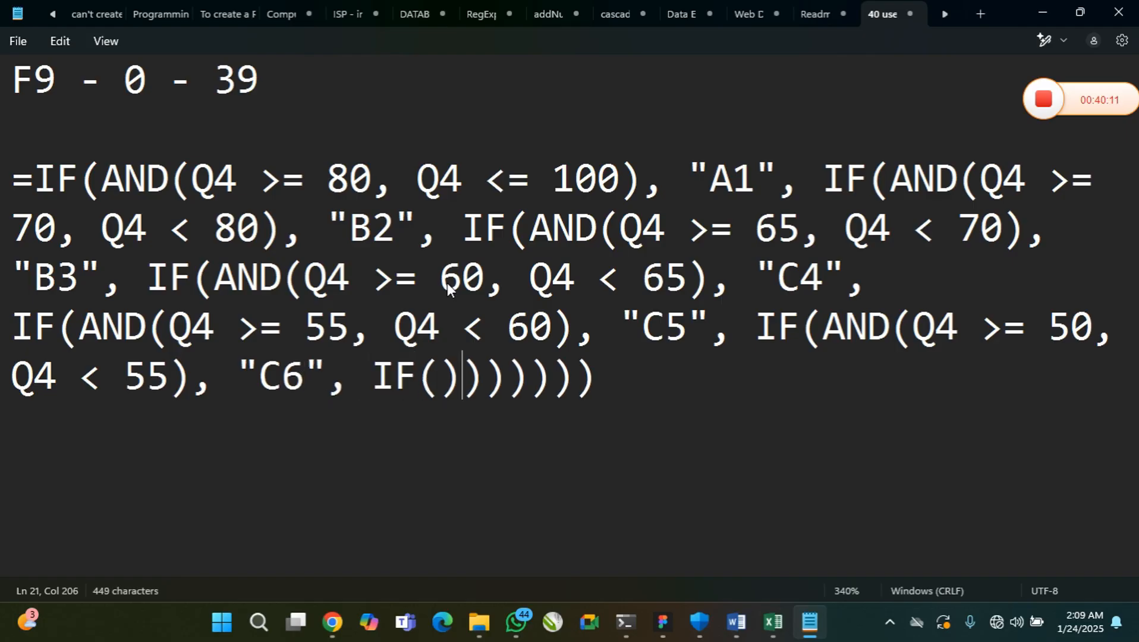
pyautogui.press('Left')
pyautogui.write('and')
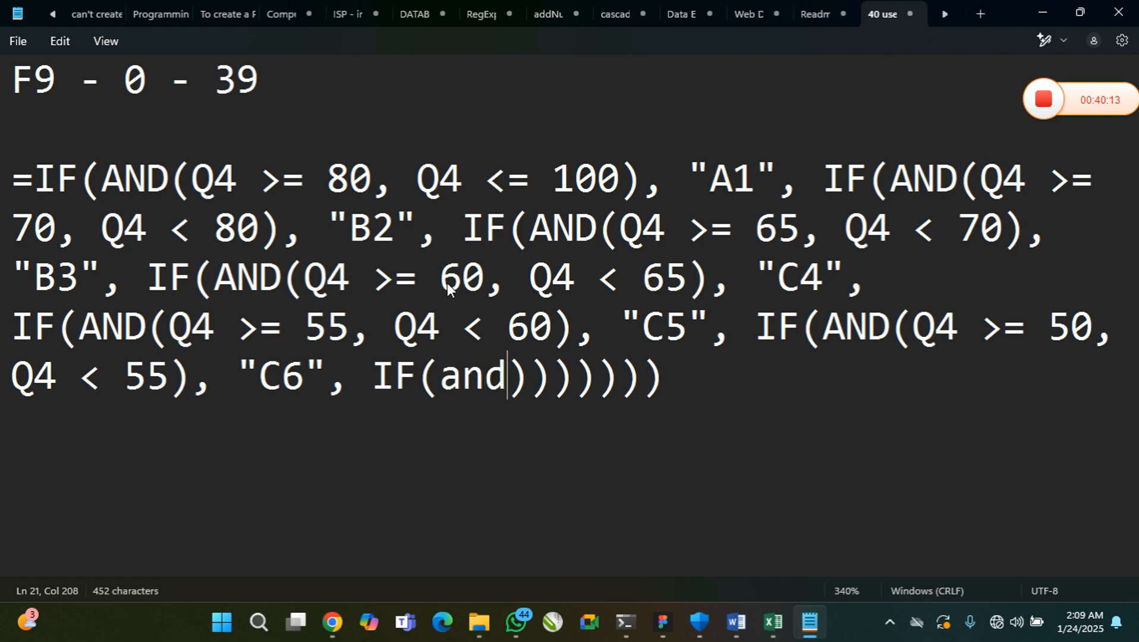
pyautogui.press('BackSpace')
pyautogui.press('BackSpace')
pyautogui.press('BackSpace')
pyautogui.write('AND')
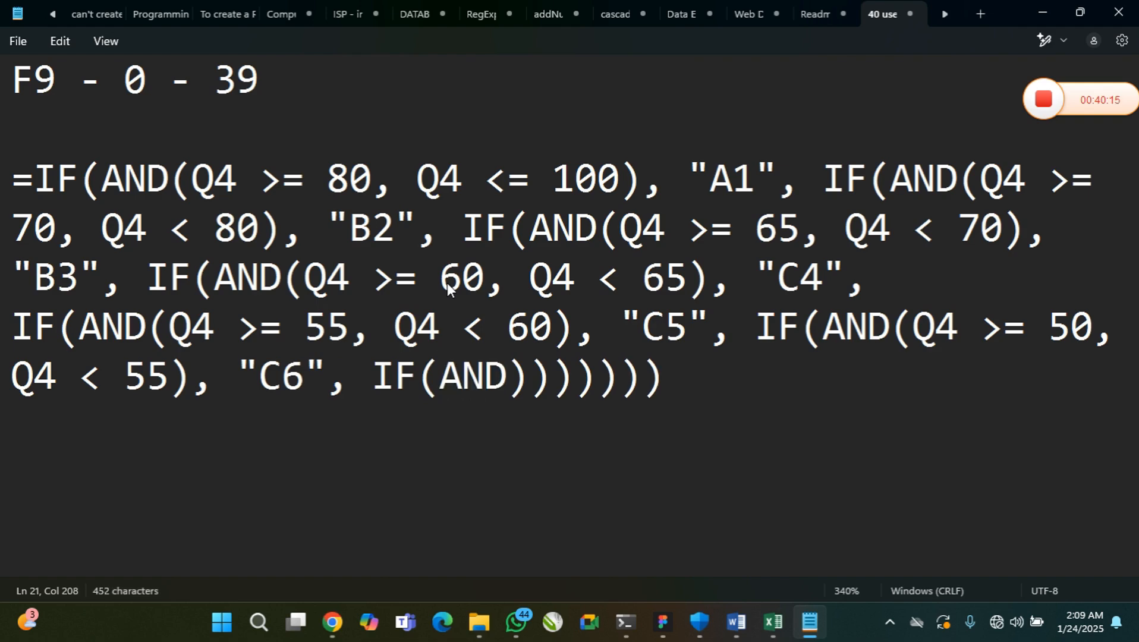
pyautogui.write('()')
pyautogui.press('Left')
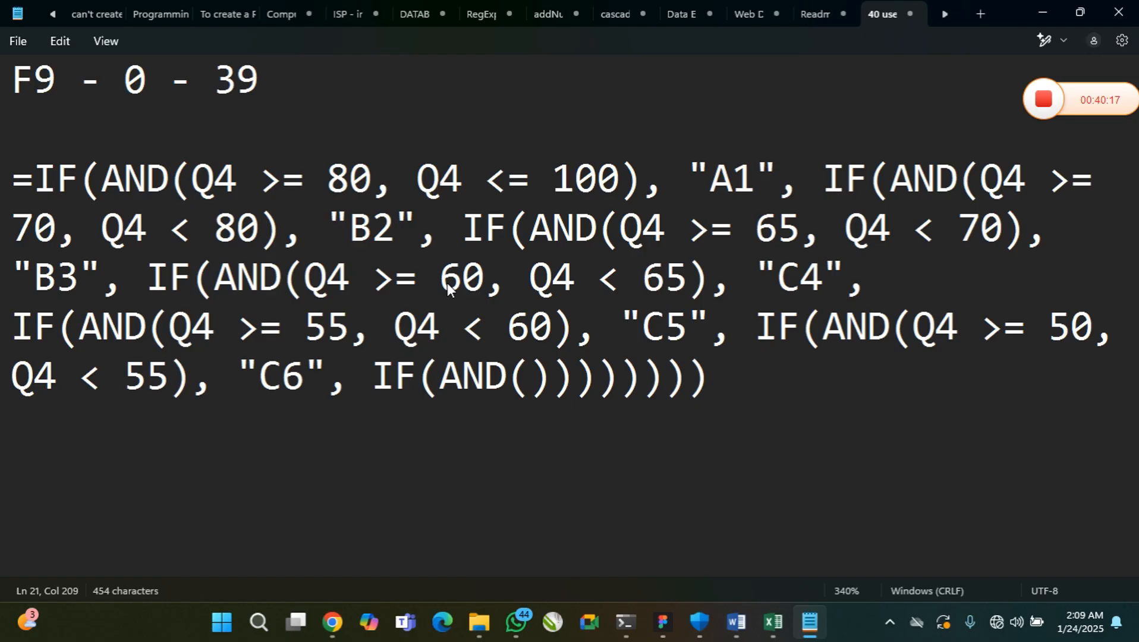
# Fill the seventh AND with the D7 range conditions Q4 >= 45 and Q4 < 50, followed by a comma
pyautogui.write('Q4 >')
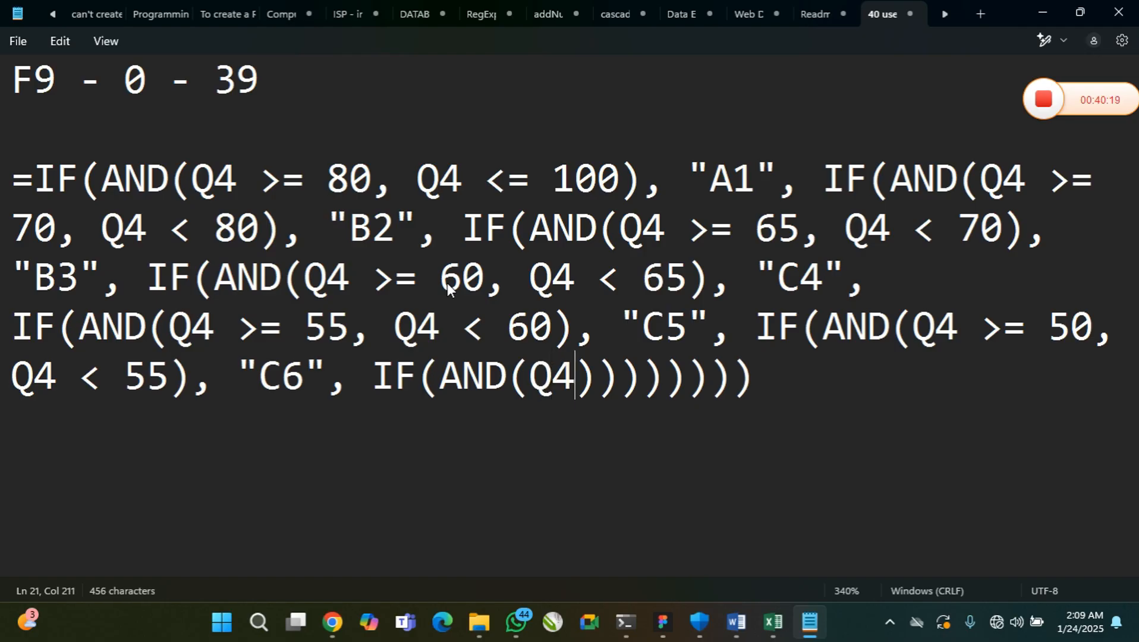
pyautogui.write('=')
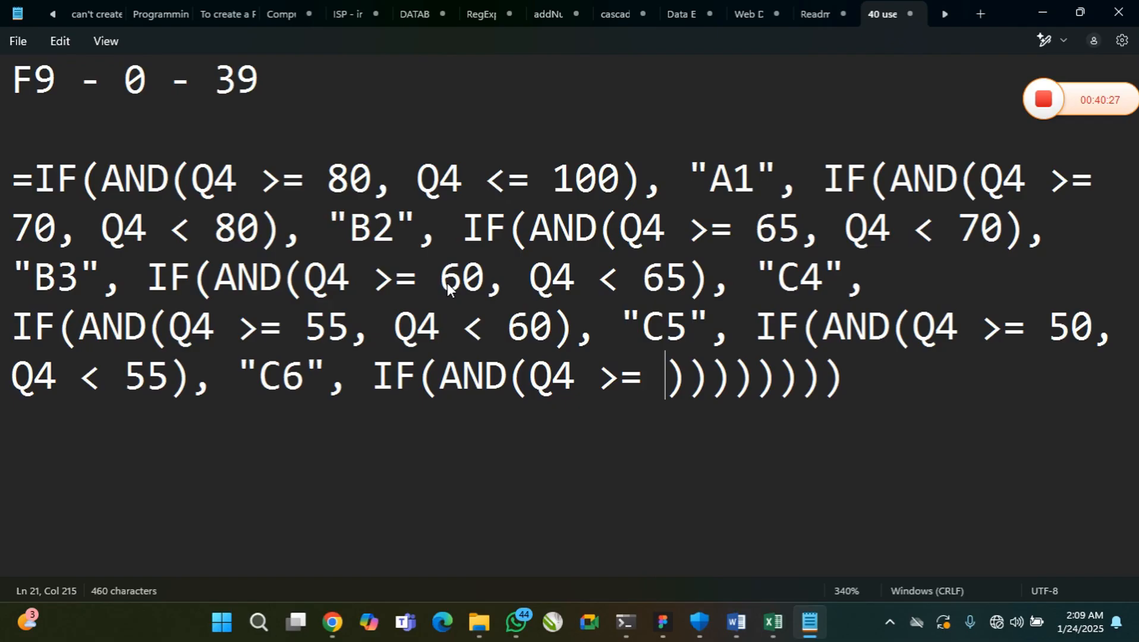
pyautogui.write('45, ')
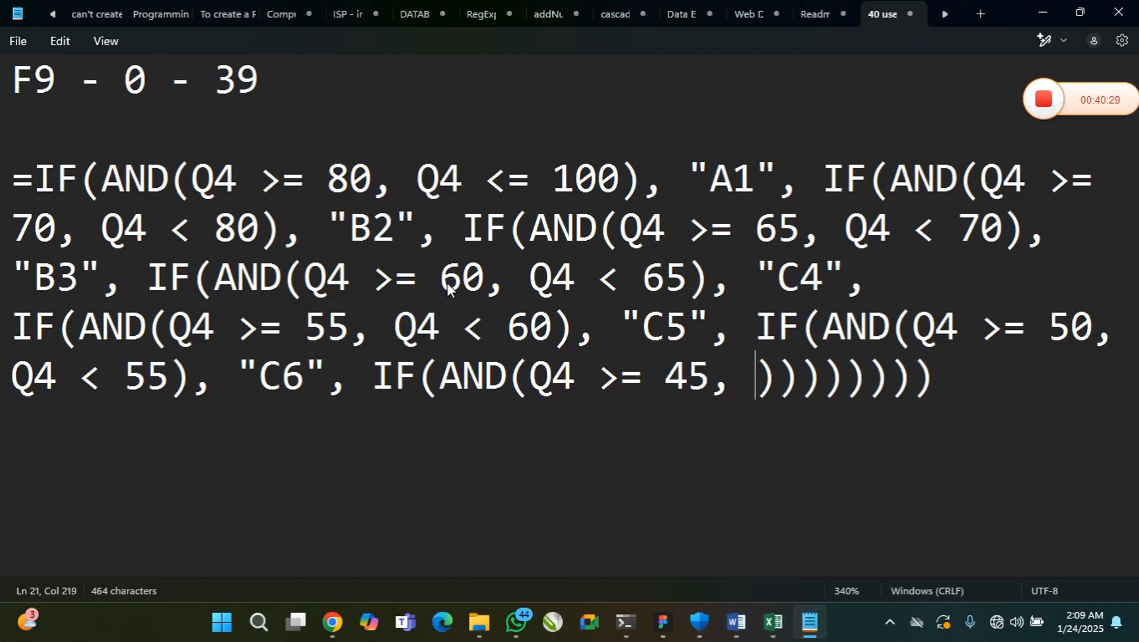
pyautogui.write('Q4 ')
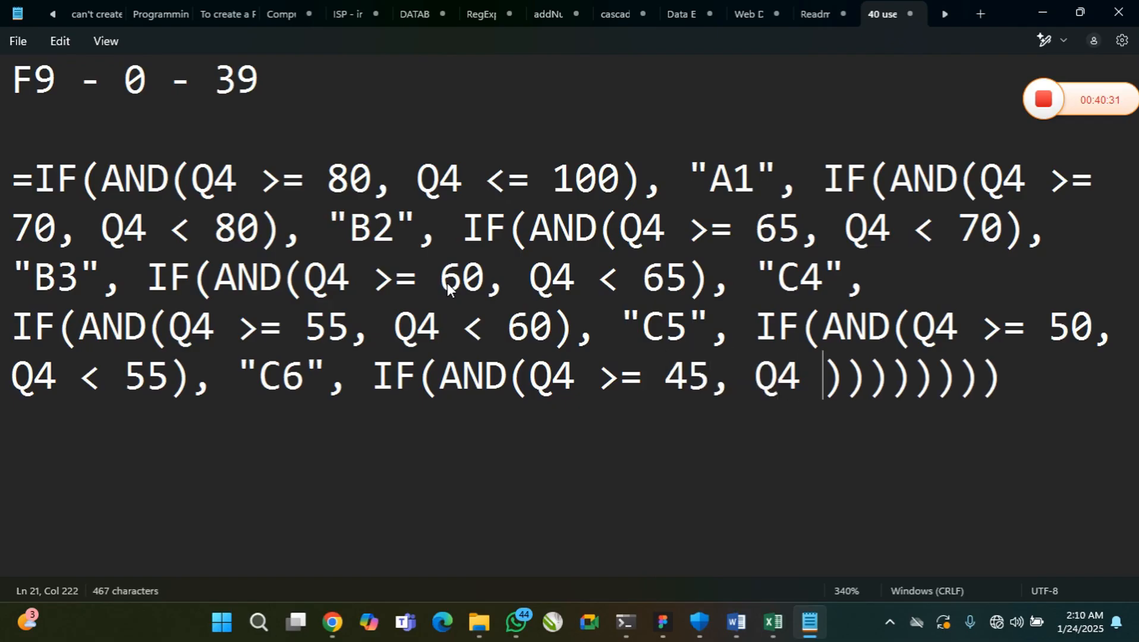
pyautogui.write('< ')
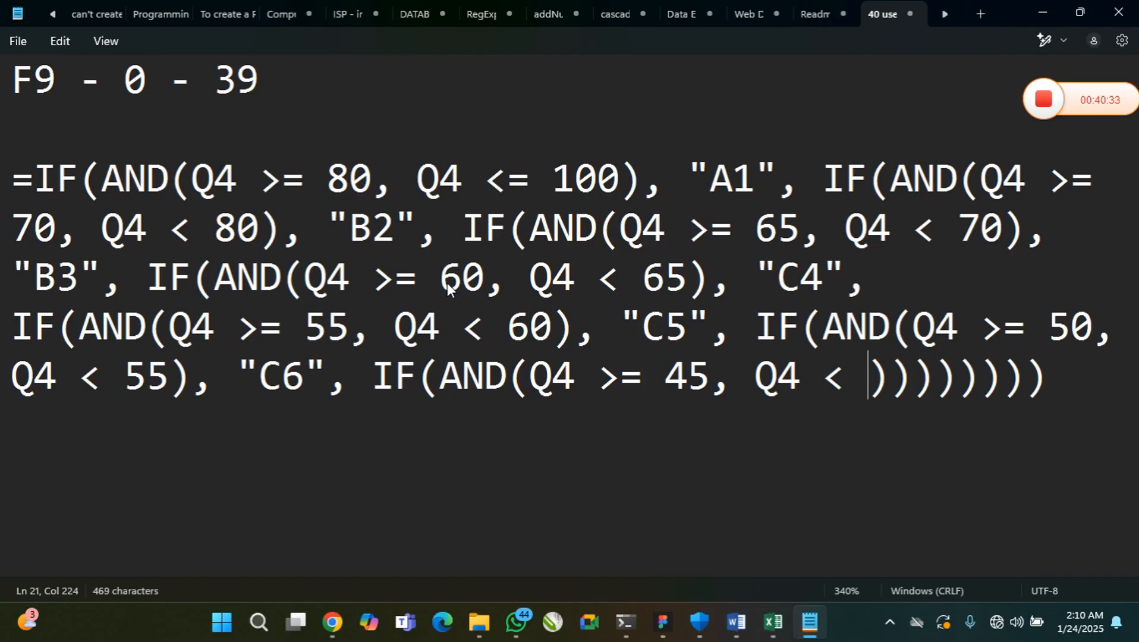
pyautogui.write('5')
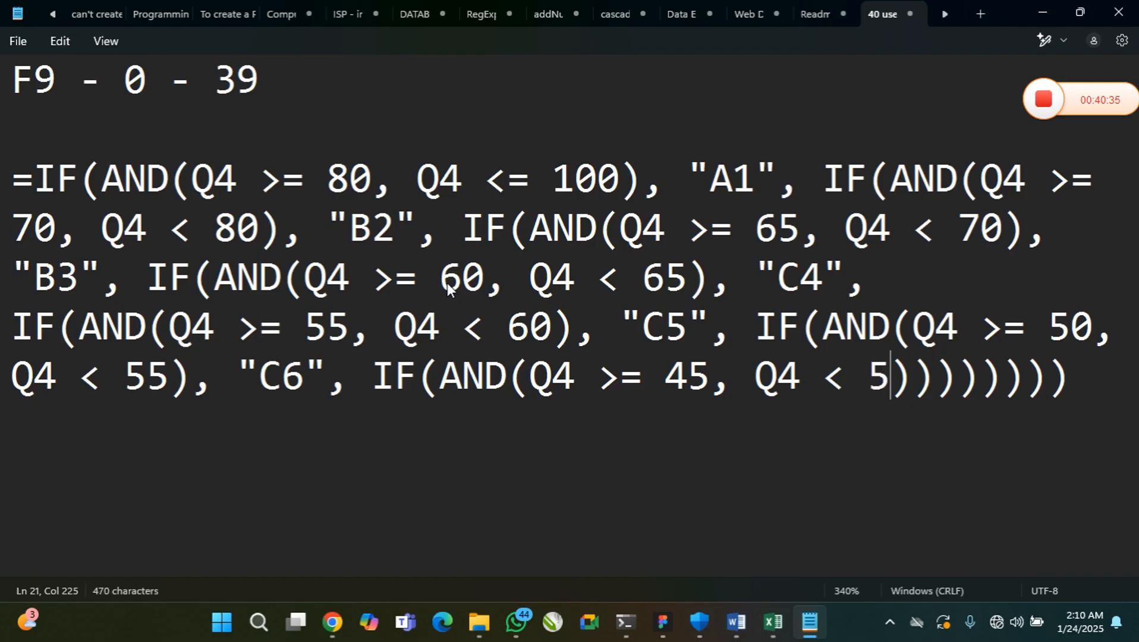
pyautogui.write('0,')
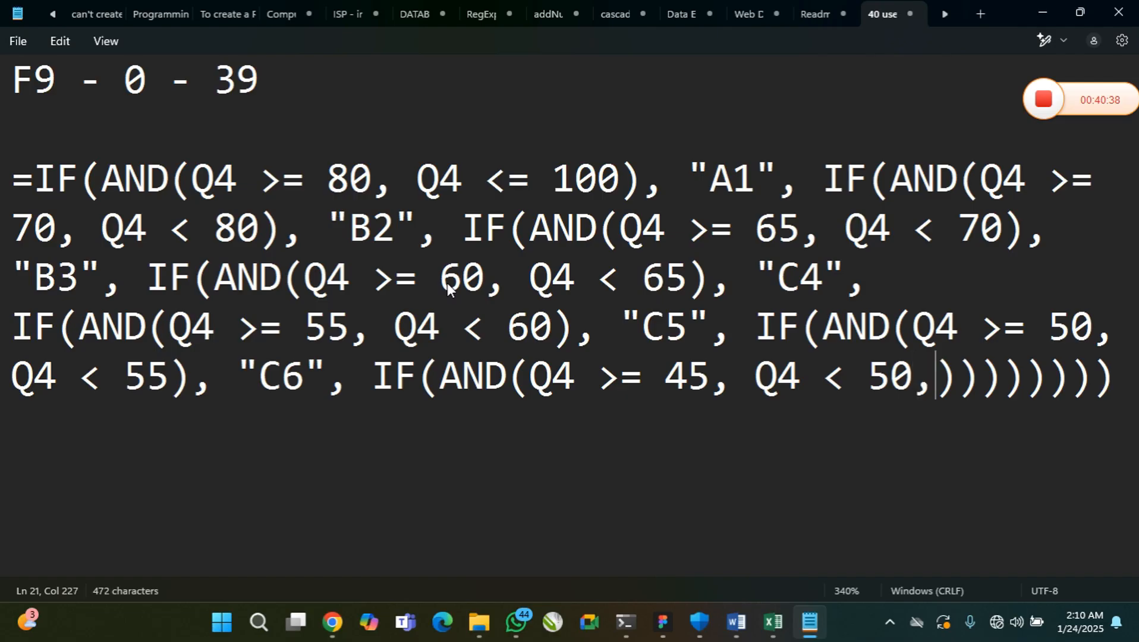
pyautogui.write(' ""')
# Insert the quoted grade "D7" directly after the comma following Q4 < 50
pyautogui.press('Left')
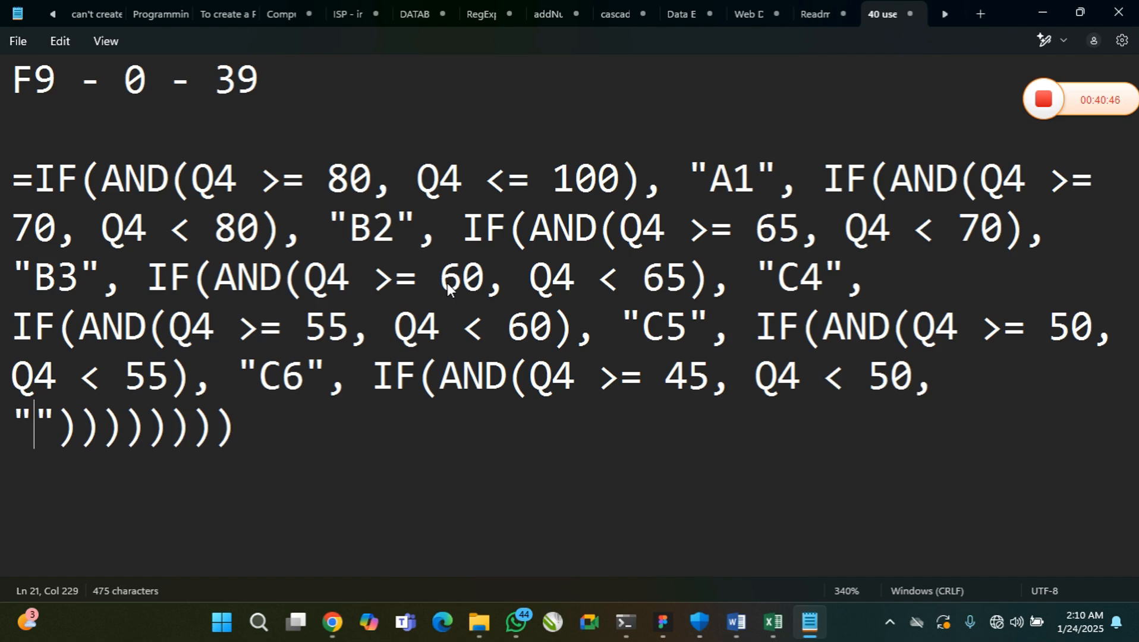
pyautogui.write('D7')
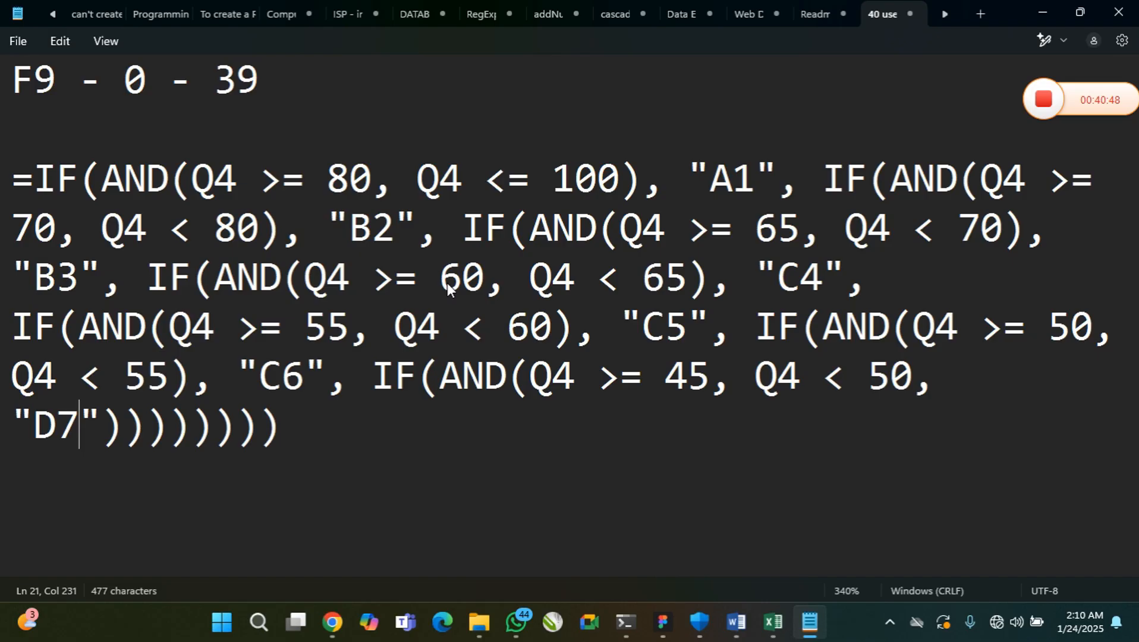
# Add a comma after "D7" and an eighth-level IF(AND()) in capitals
pyautogui.press('Right')
pyautogui.write(', IF')
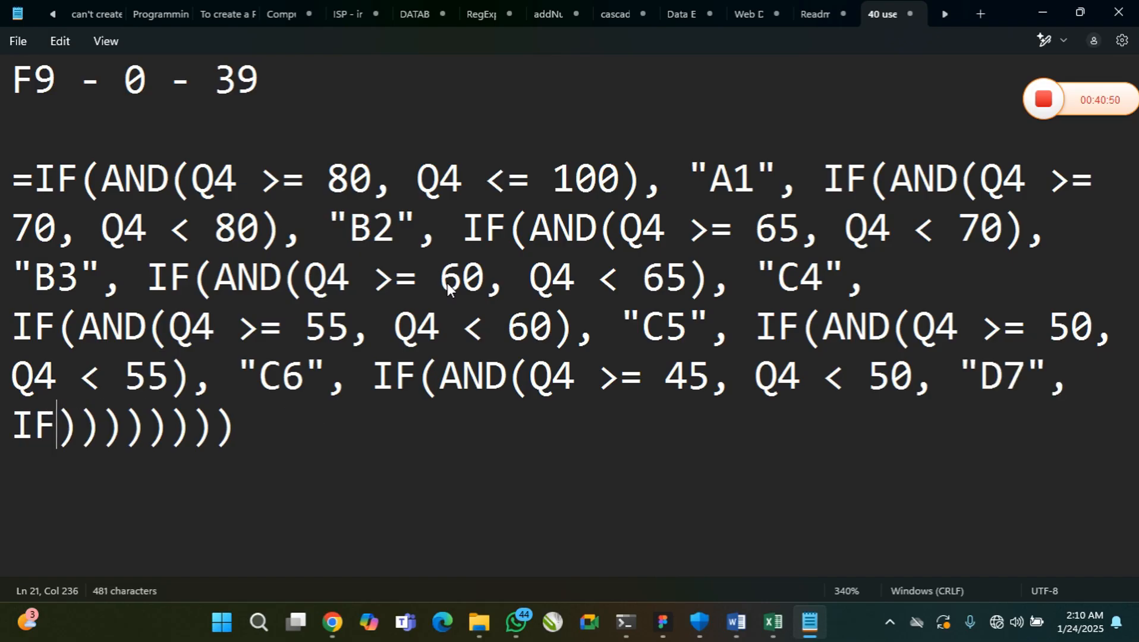
pyautogui.write('(A)')
pyautogui.press('Left')
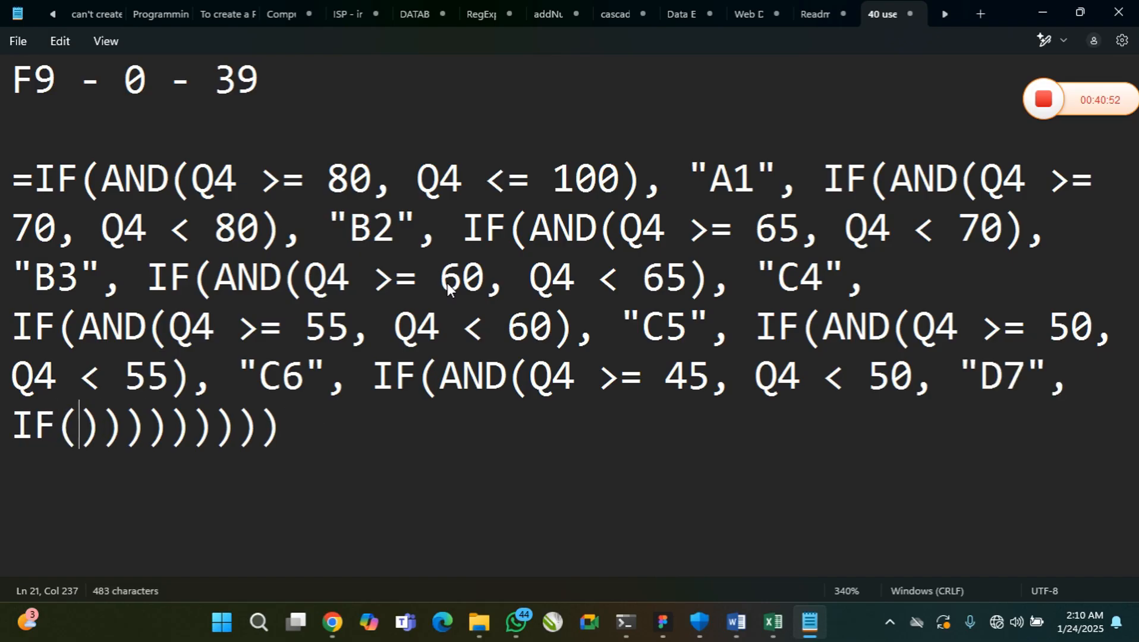
pyautogui.write('AND')
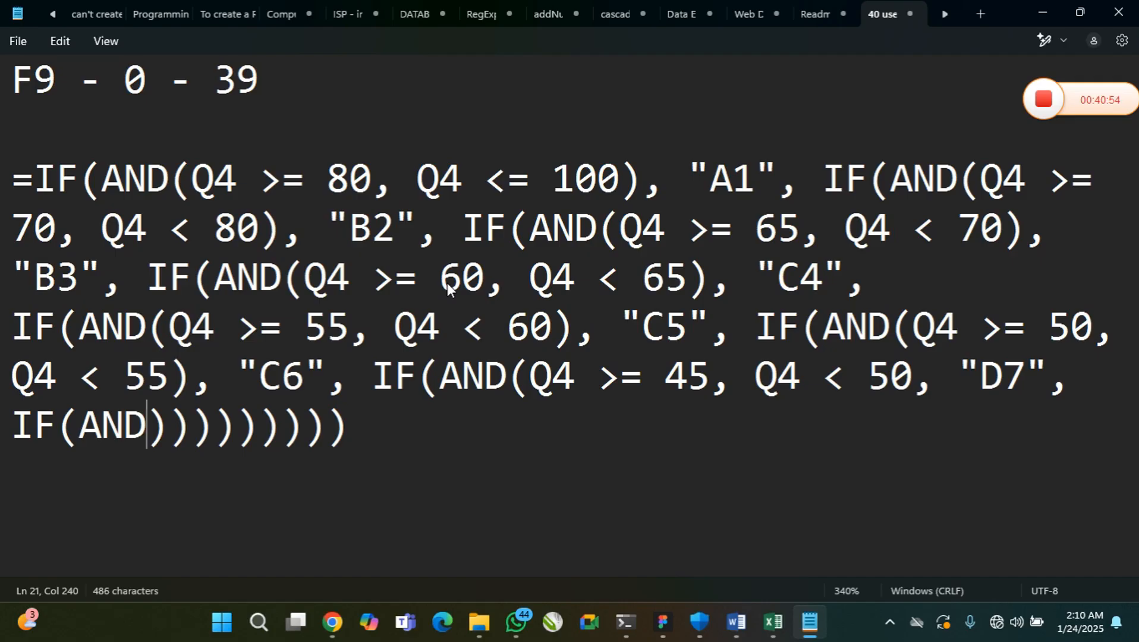
pyautogui.write('()')
pyautogui.press('Left')
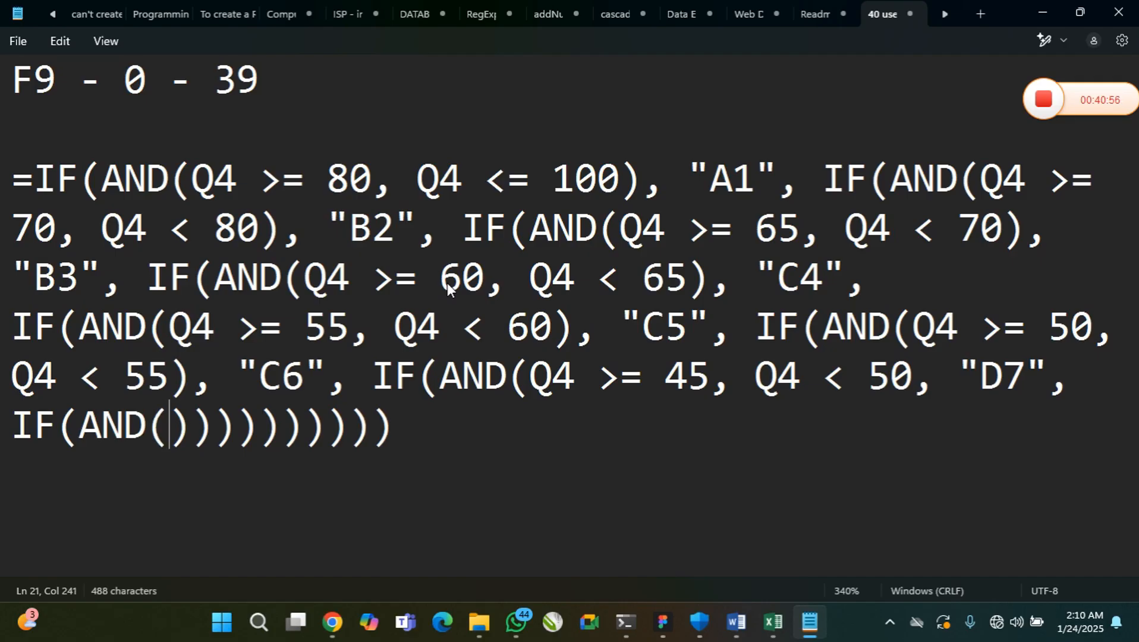
# Fill the eighth AND with the range conditions Q4 >= 40 and Q4 < 44
pyautogui.write('Q4')
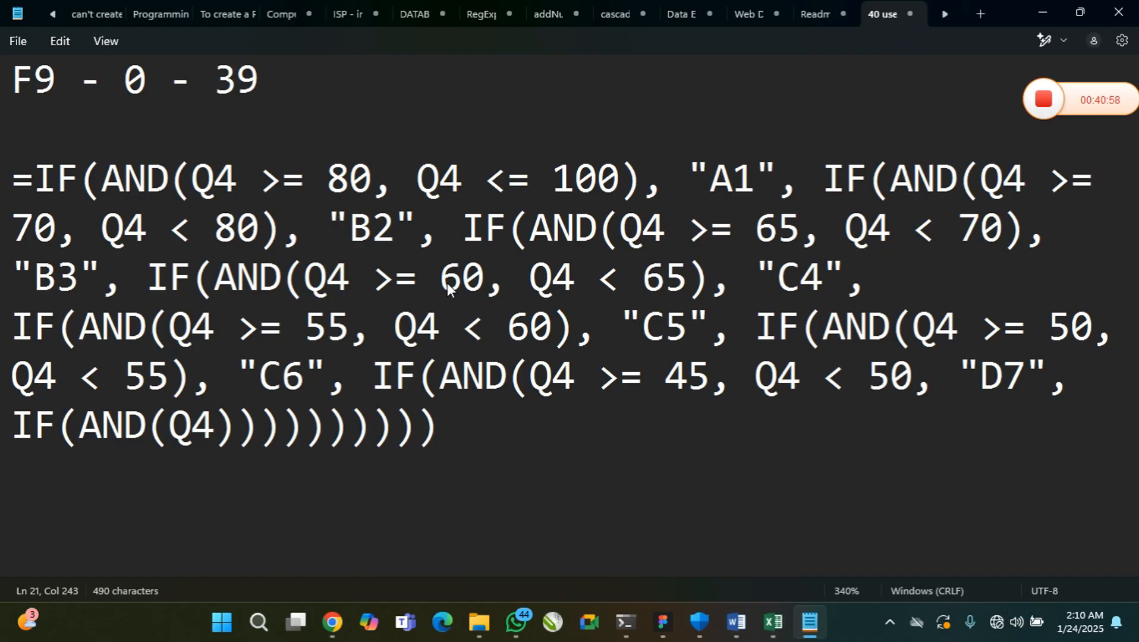
pyautogui.write(' >= ')
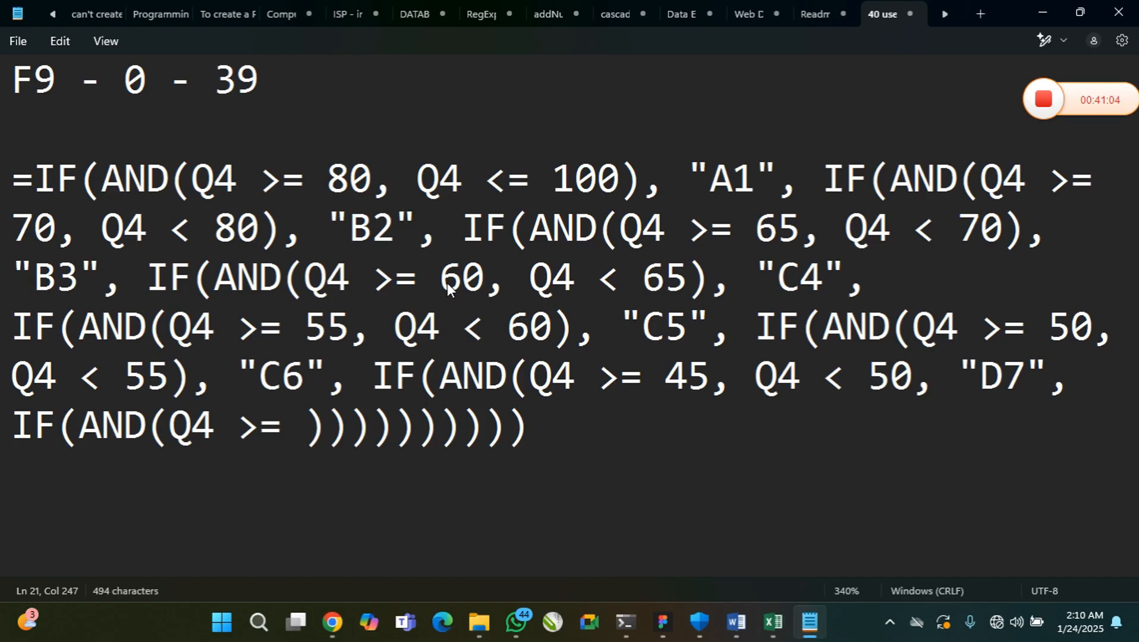
pyautogui.write('40')
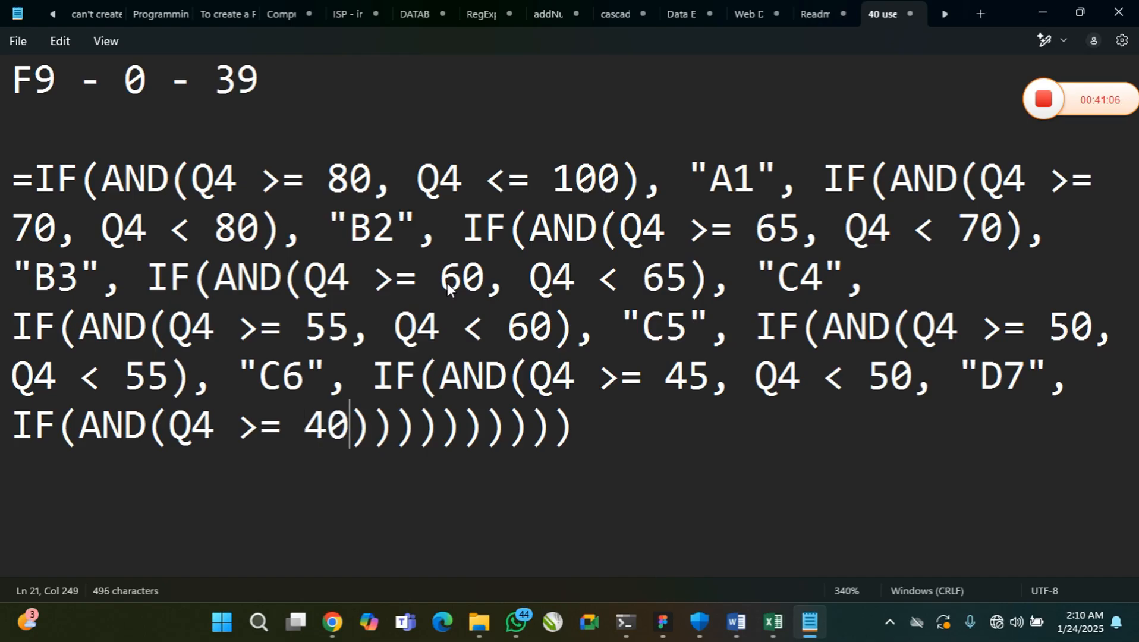
pyautogui.write(', Q')
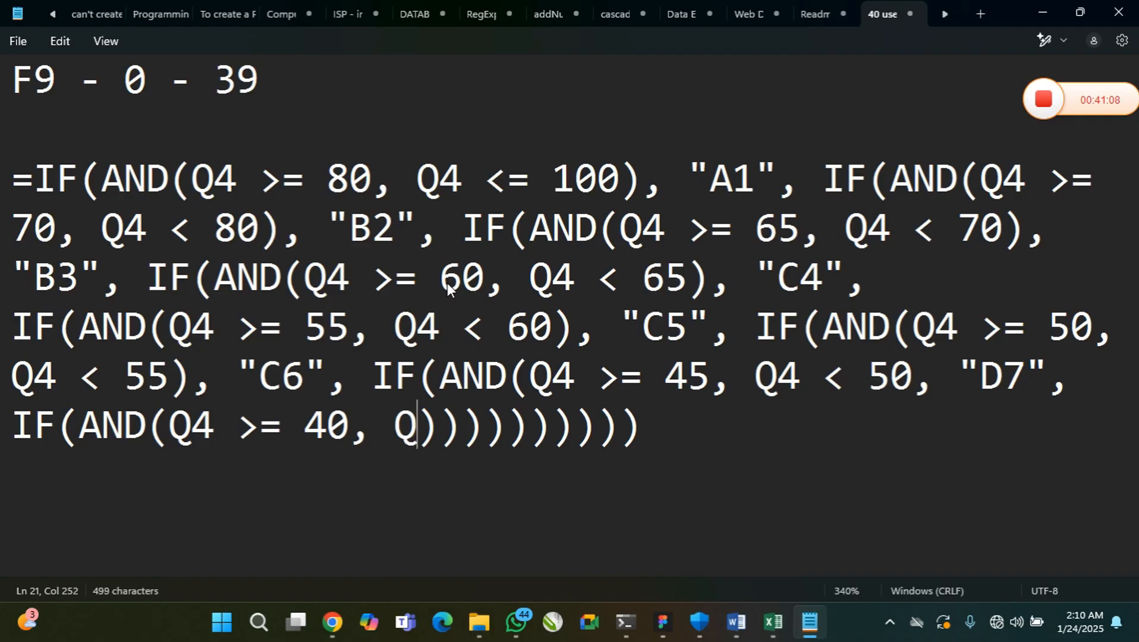
pyautogui.write('4 < ')
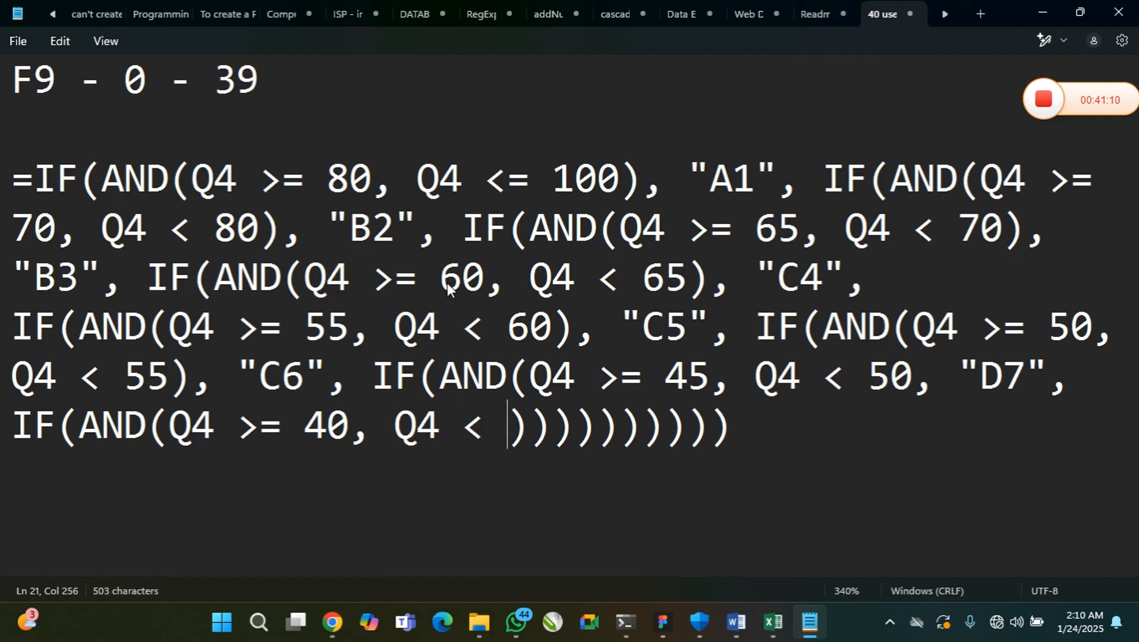
pyautogui.write('44')
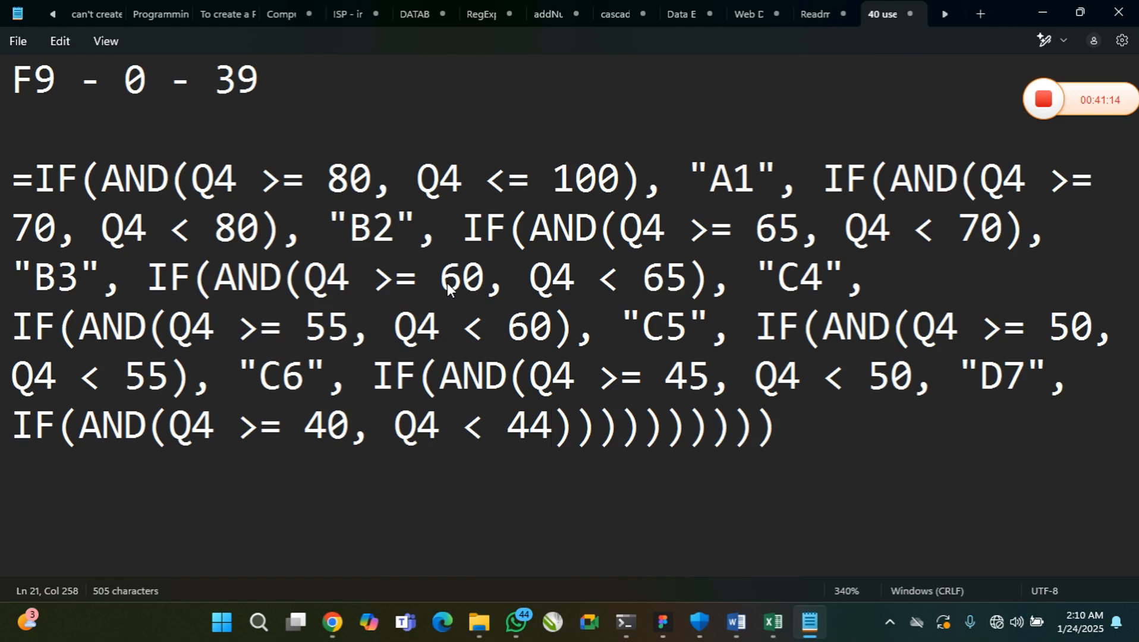
# Add the quoted grade "E8" after the eighth AND condition, with a comma before and after it
pyautogui.press('Right')
pyautogui.write(', ')
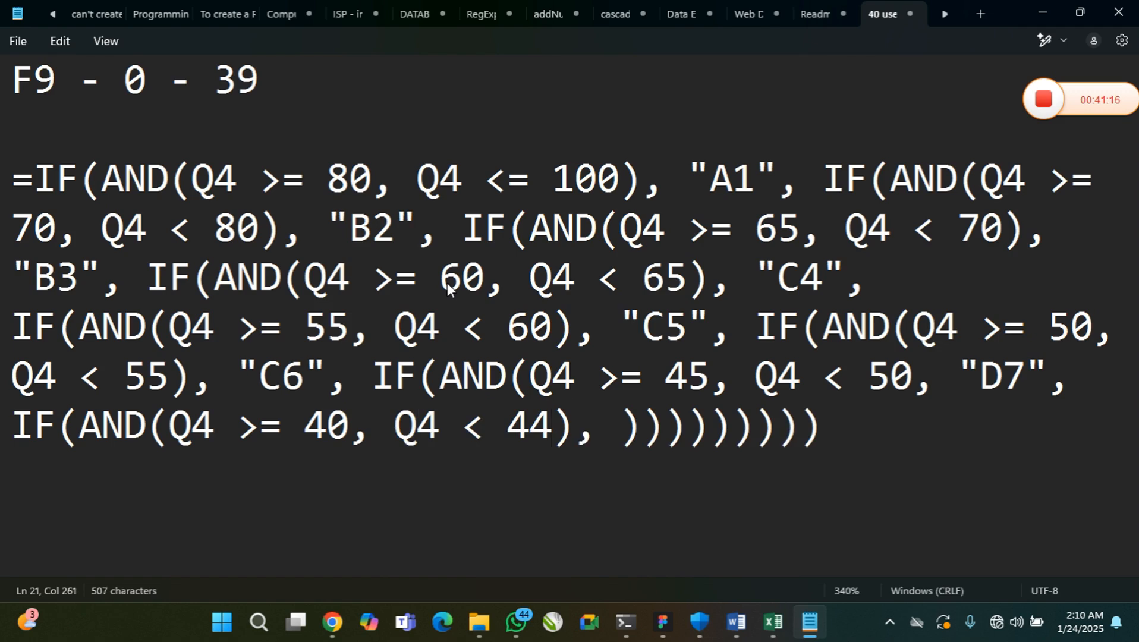
pyautogui.write('""')
pyautogui.press('Left')
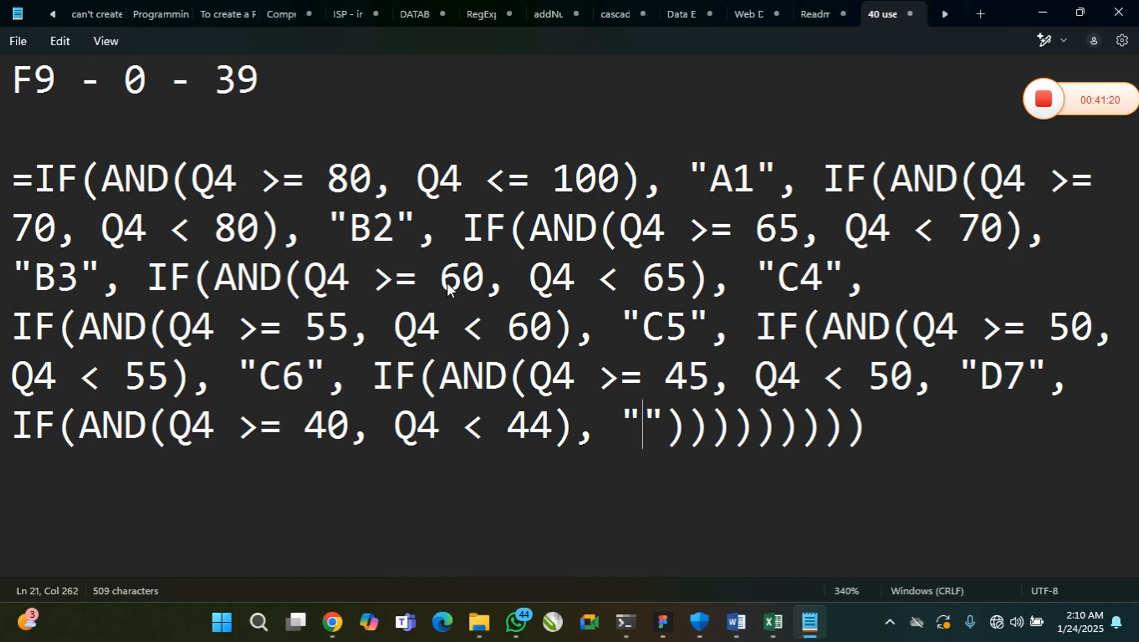
pyautogui.write('E8')
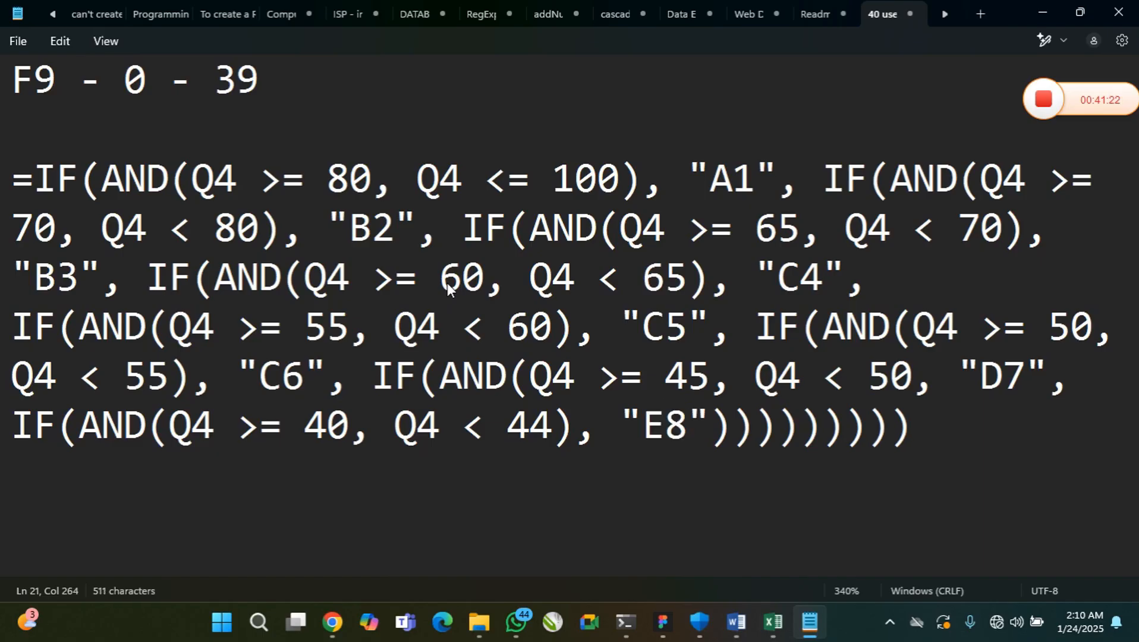
pyautogui.press('Right')
pyautogui.write(', ')
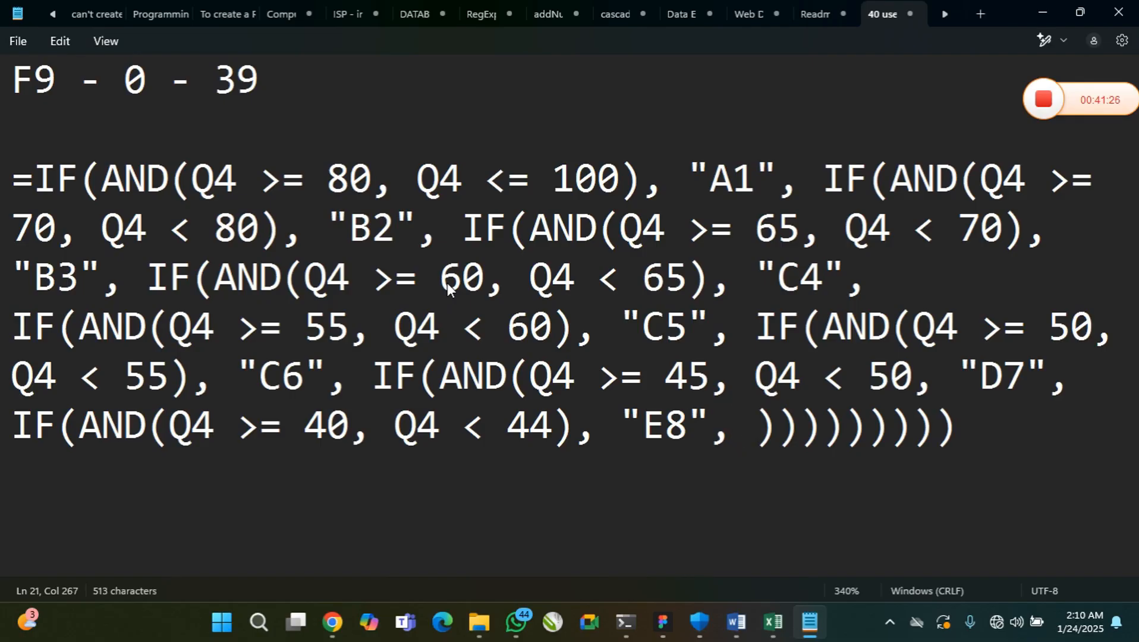
pyautogui.write('IF()')
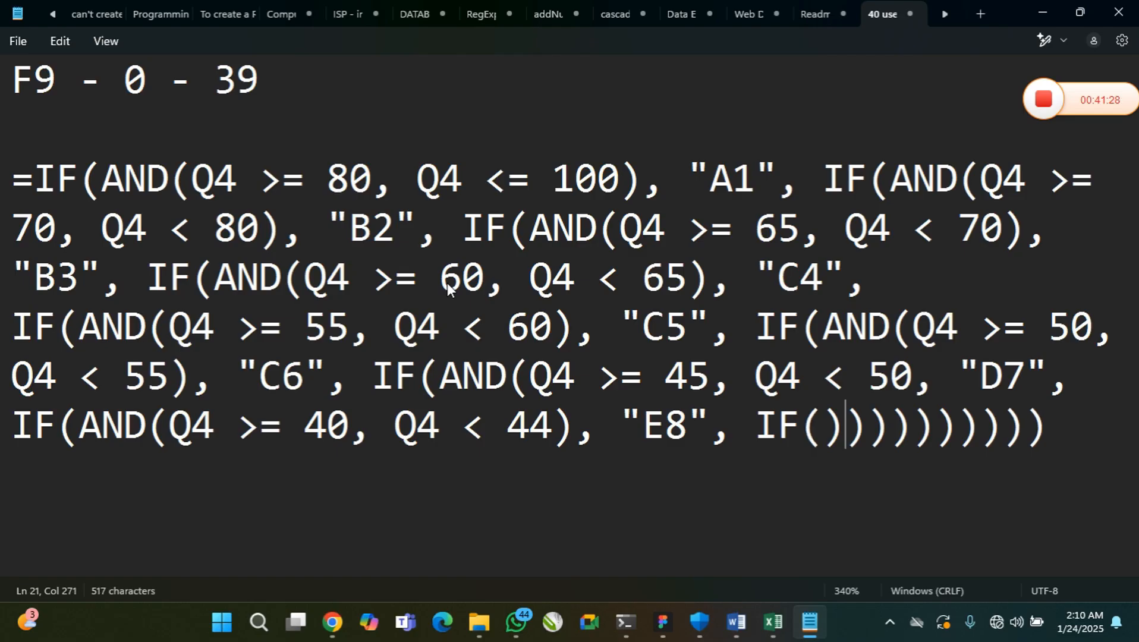
pyautogui.write('AND()')
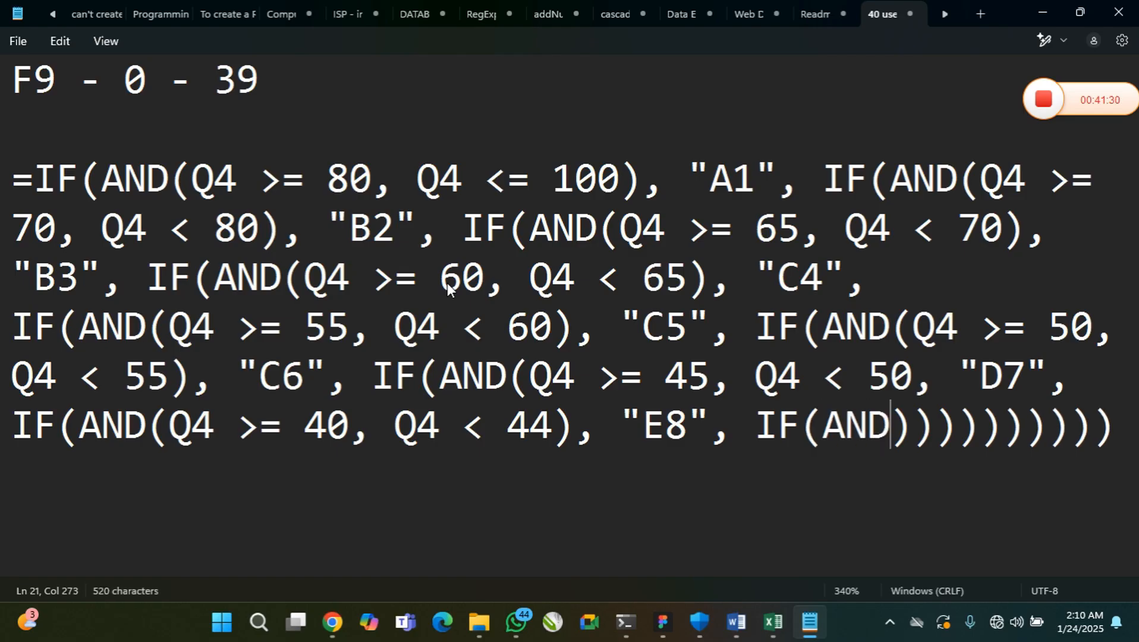
# Add a ninth-level IF(AND()) in capitals after the "E8" grade
pyautogui.press('Left')
pyautogui.press('Left')
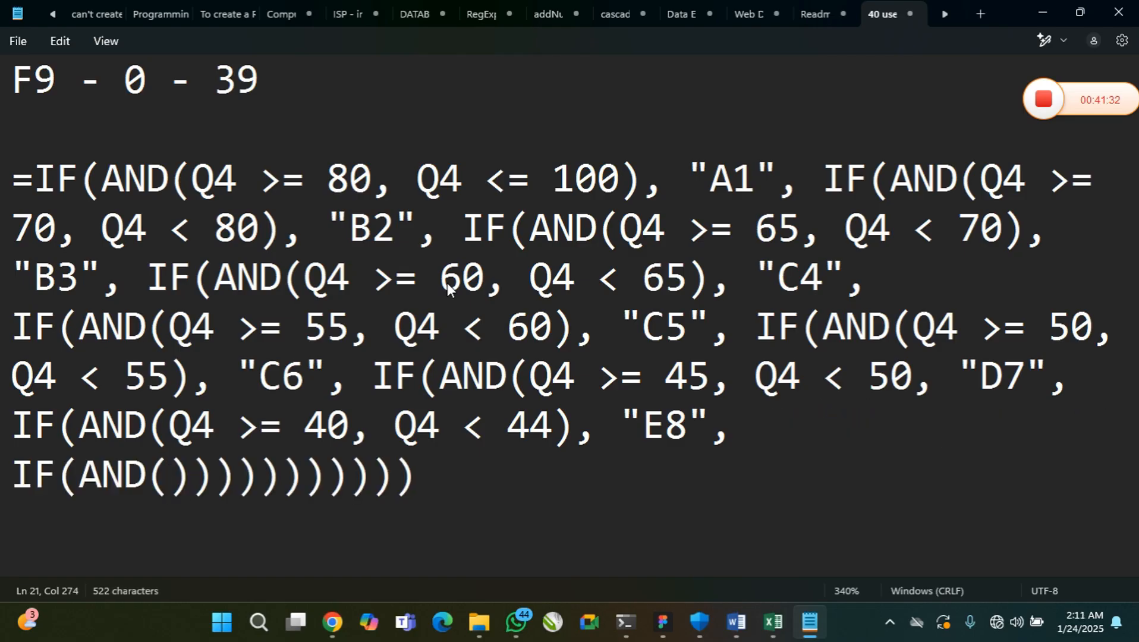
# Fill the ninth AND with the range conditions Q4 >= 0 and Q4 < 40
pyautogui.write('Q4 >')
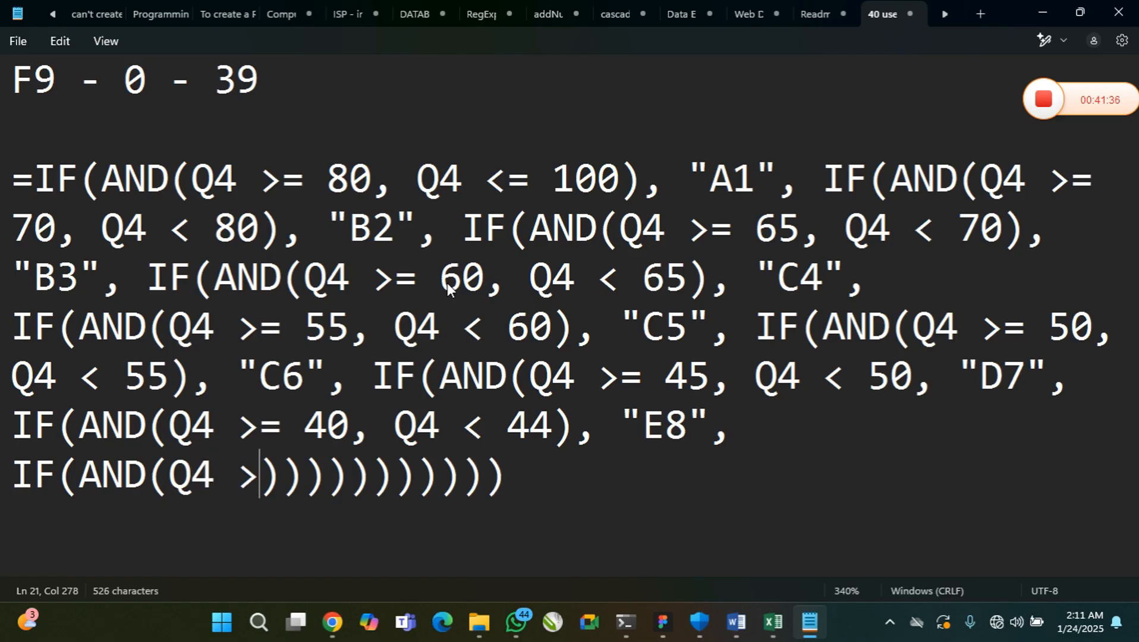
pyautogui.write('=')
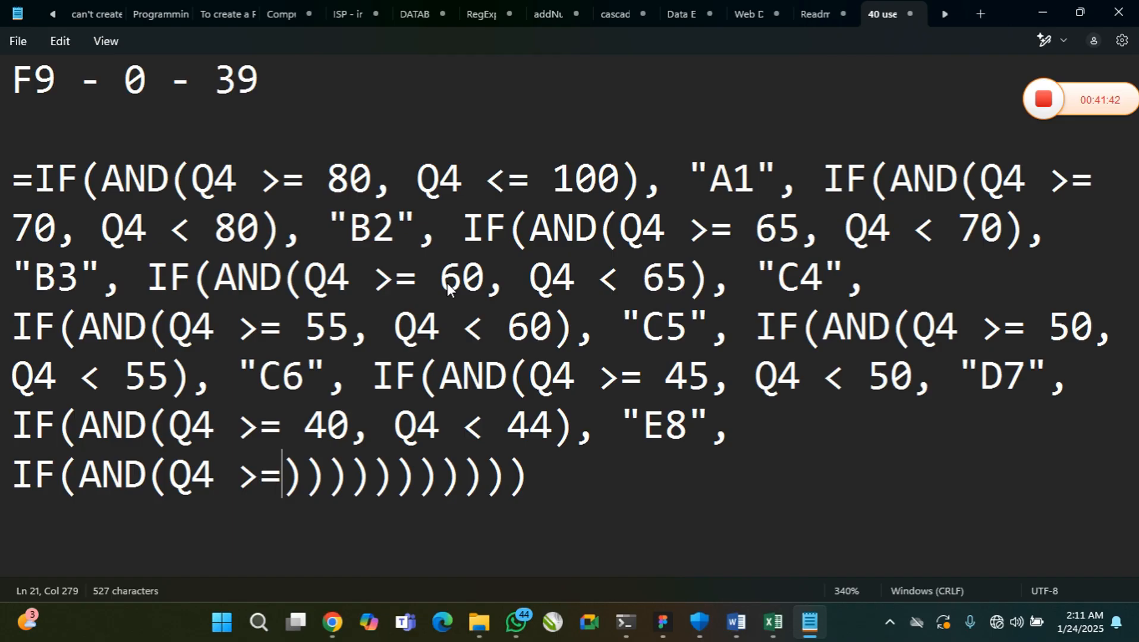
pyautogui.write('0')
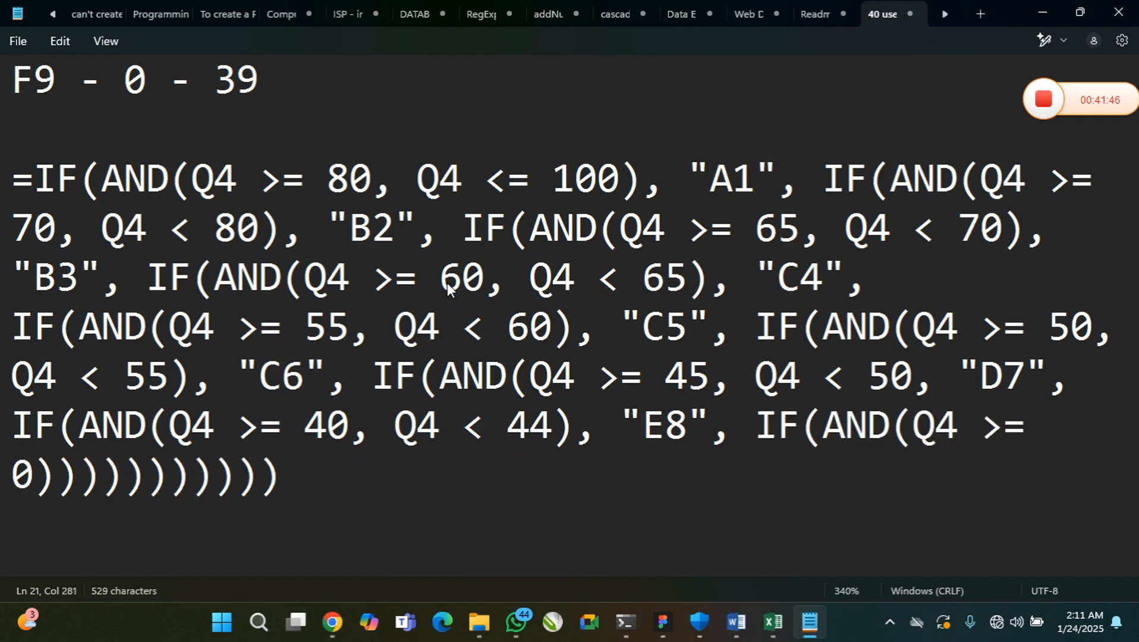
pyautogui.write(',')
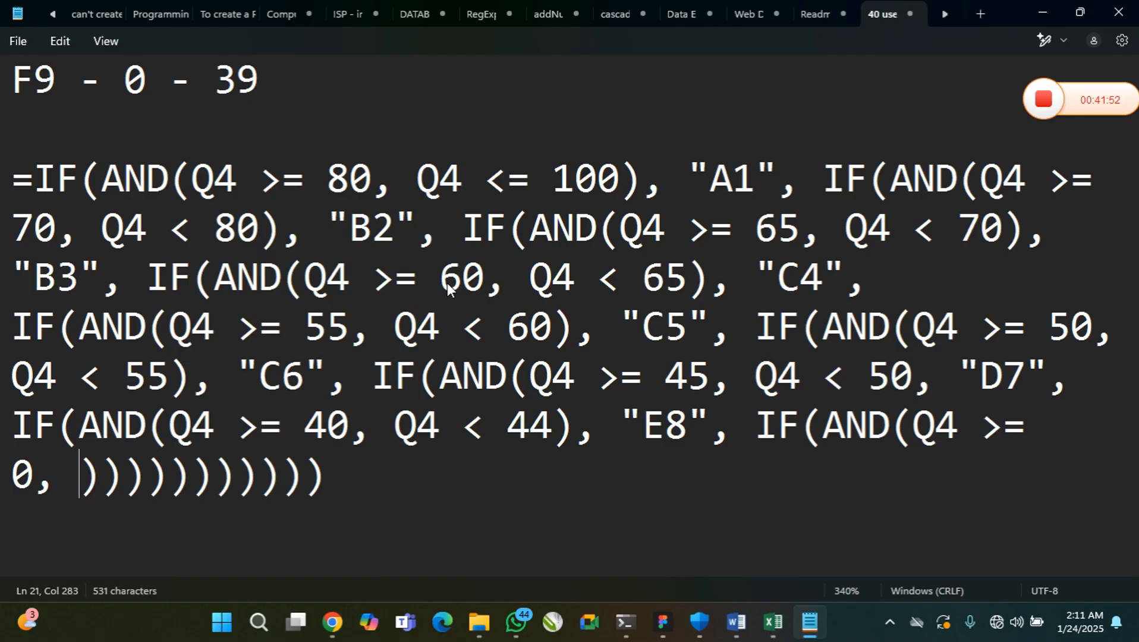
pyautogui.write('Q4 ')
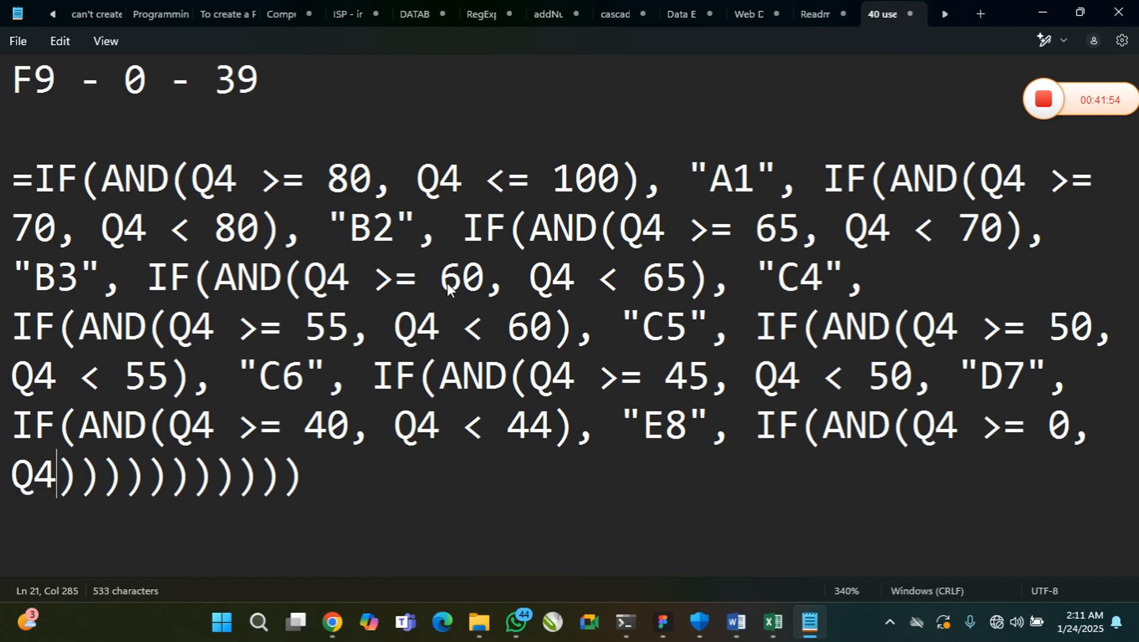
pyautogui.write('< ')
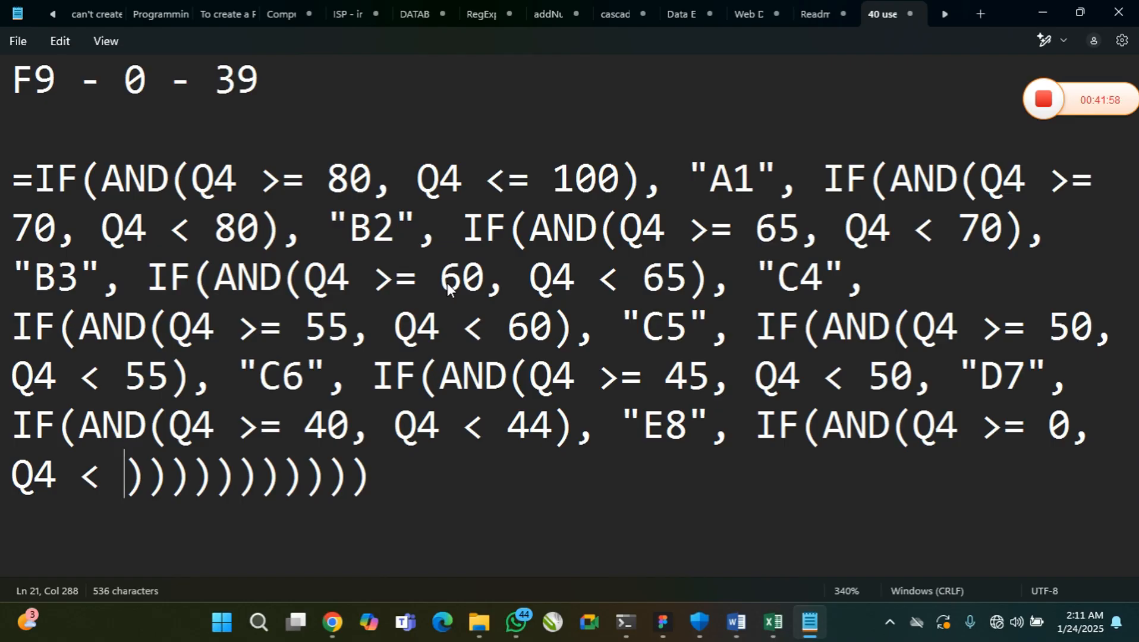
pyautogui.write('40')
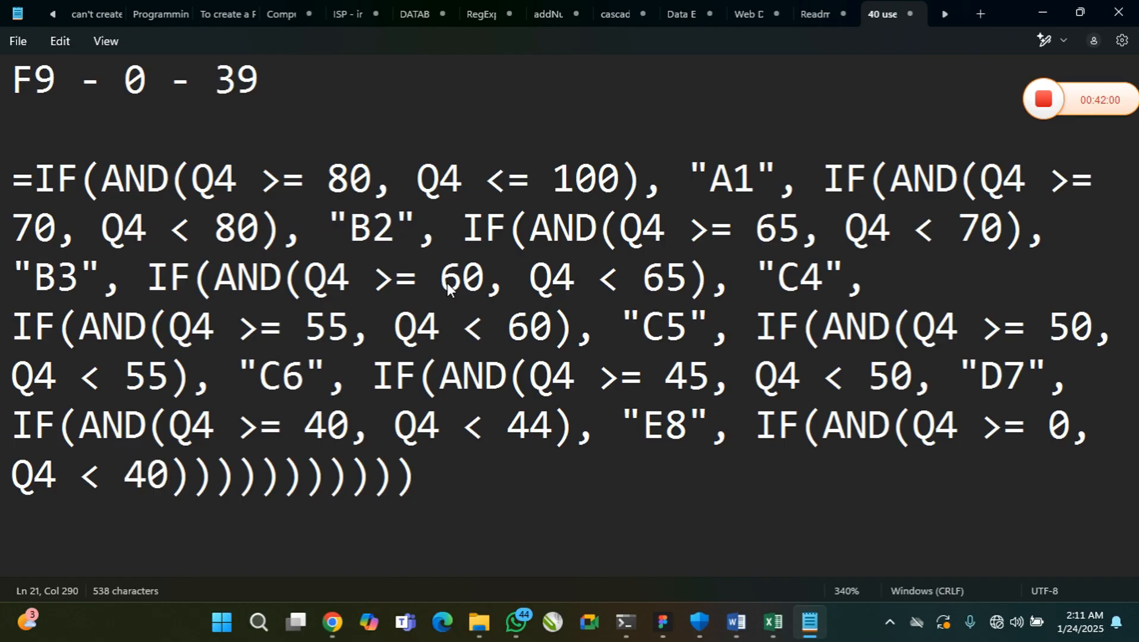
# Add the quoted grade "F9" after the ninth AND condition, with a comma before and after it
pyautogui.press('Right')
pyautogui.write(', ')
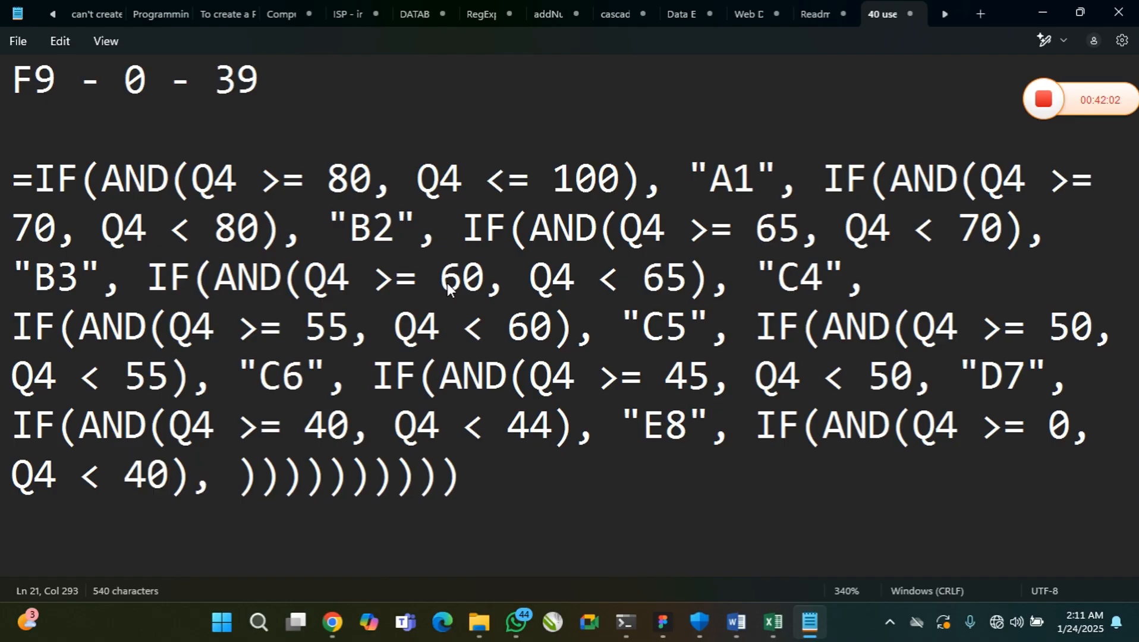
pyautogui.write('""')
pyautogui.press('Left')
pyautogui.write('F9')
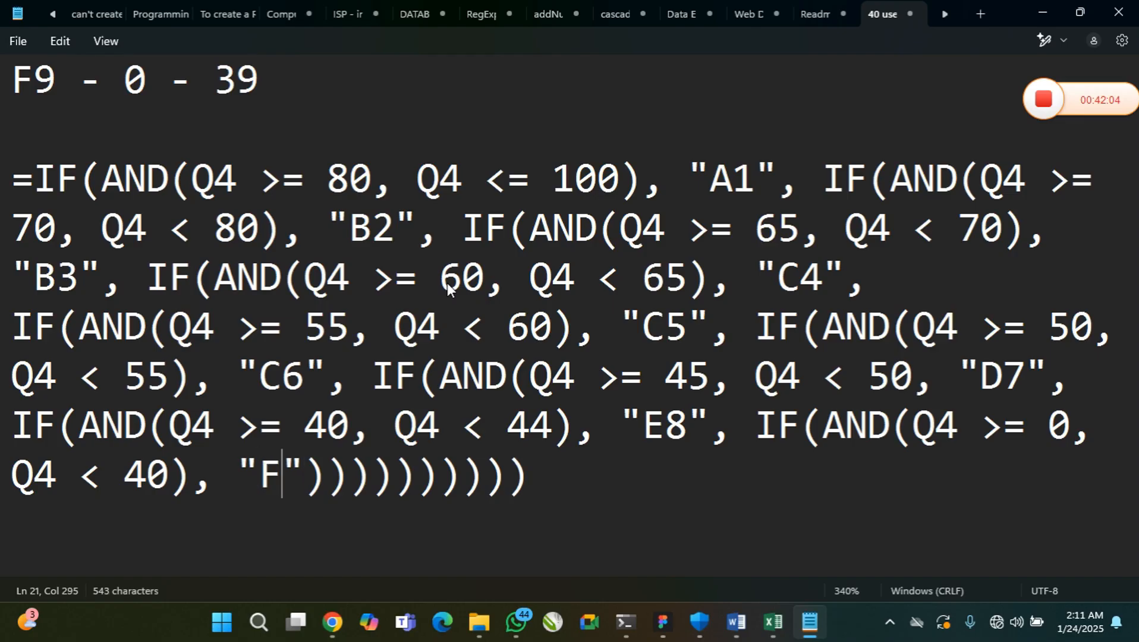
pyautogui.press('Right')
pyautogui.write(', ')
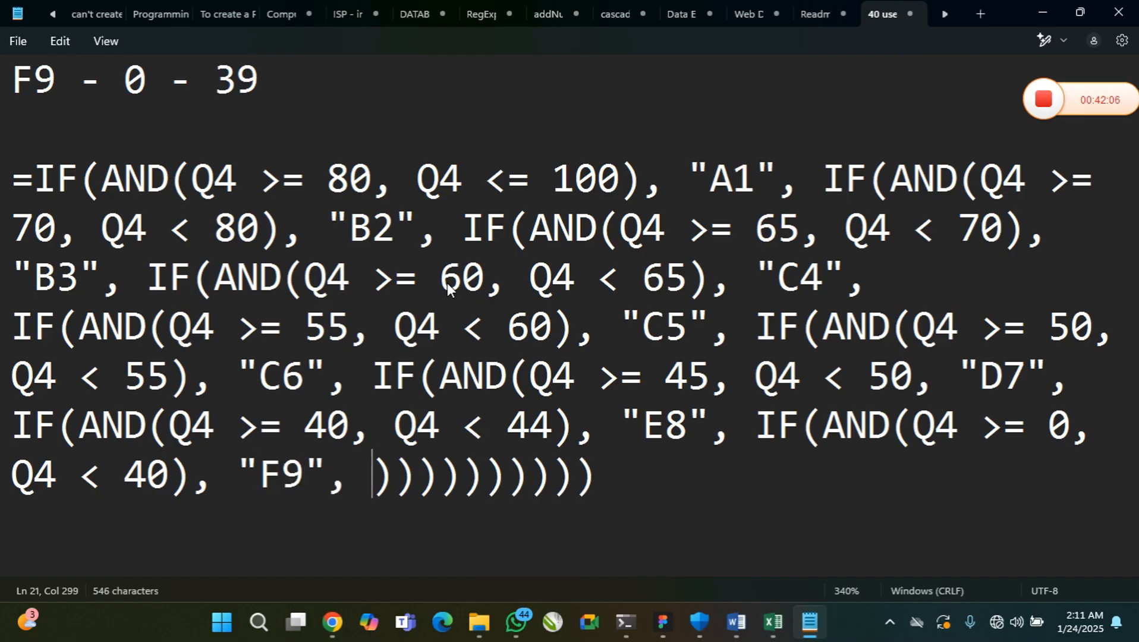
pyautogui.write('IF')
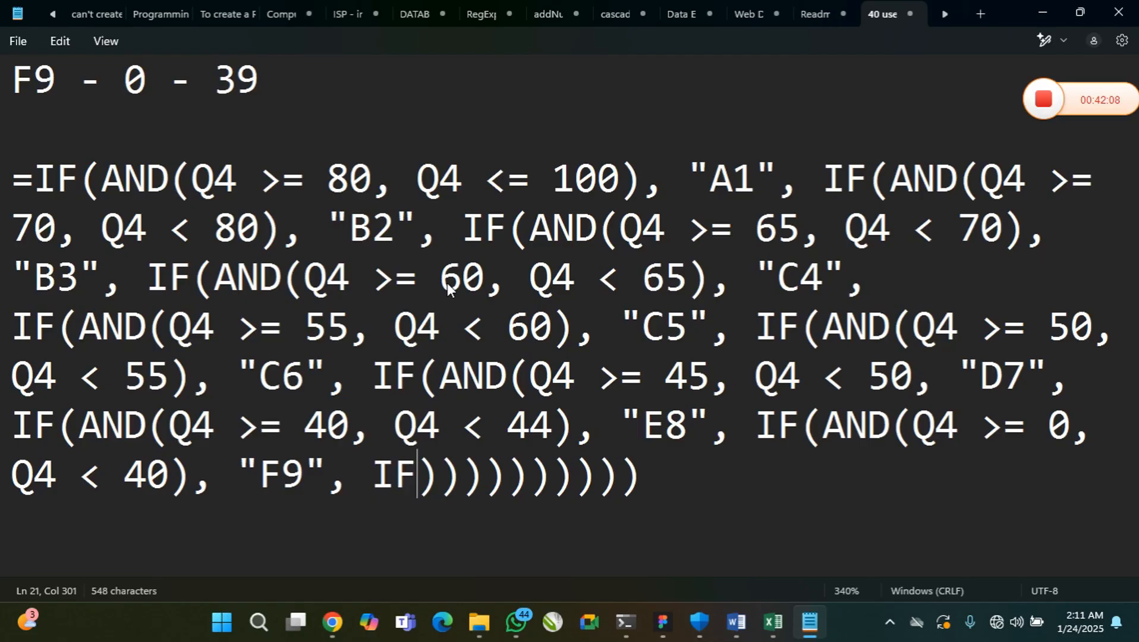
pyautogui.press('BackSpace')
pyautogui.press('BackSpace')
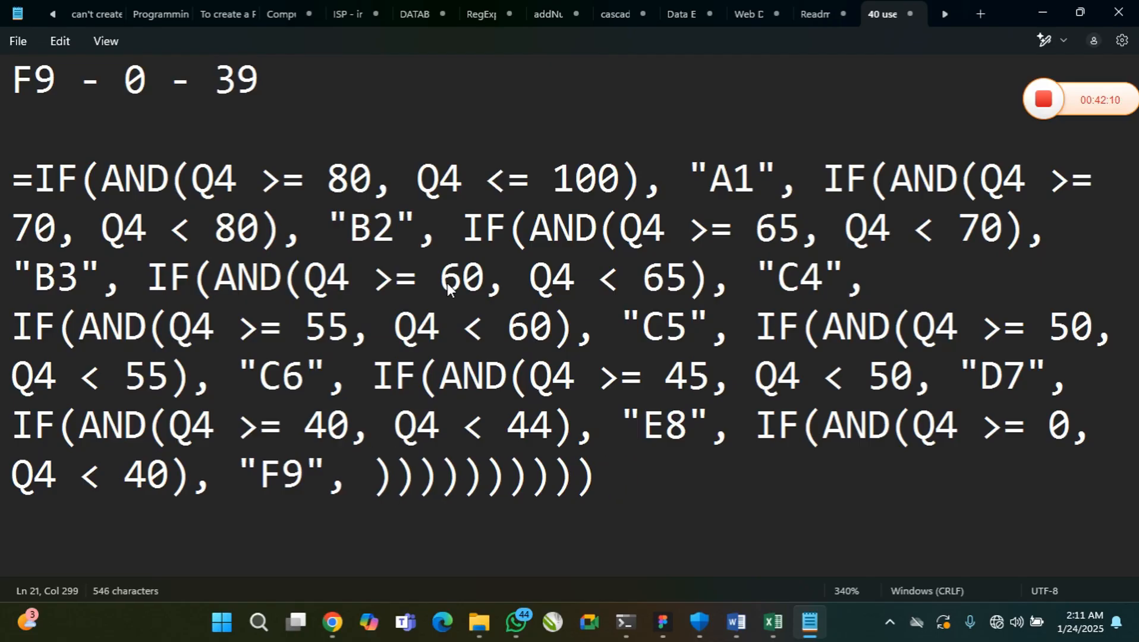
# Insert the quoted fallback text "NO Result" as the last value of the innermost IF
pyautogui.write('""')
pyautogui.press('Left')
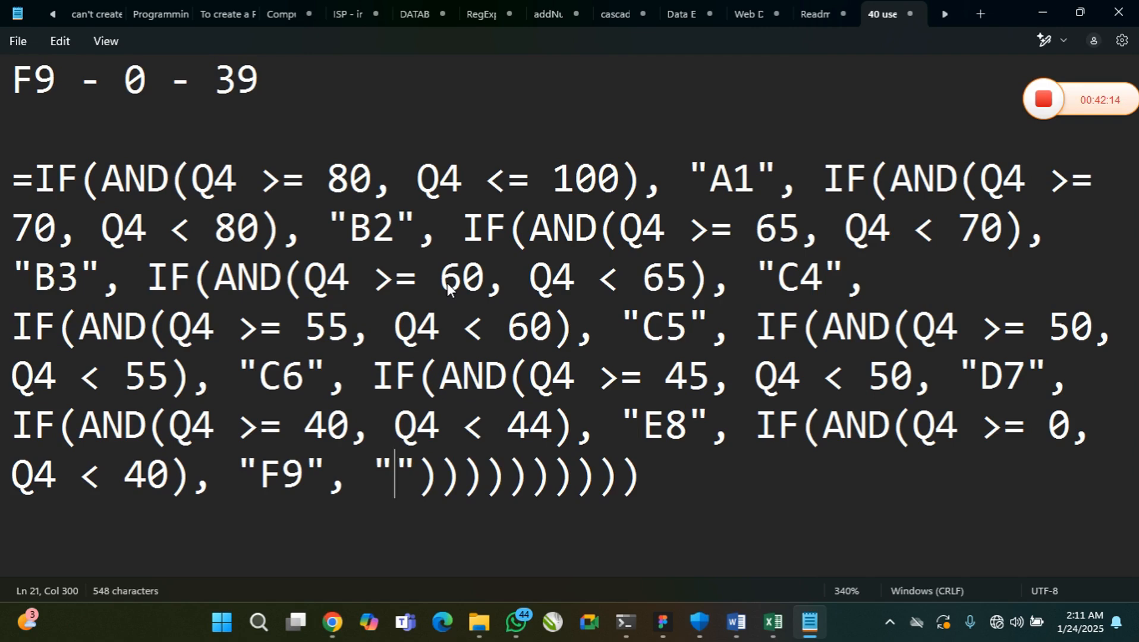
pyautogui.write('rA')
pyautogui.press('BackSpace')
pyautogui.press('BackSpace')
pyautogui.write('NR')
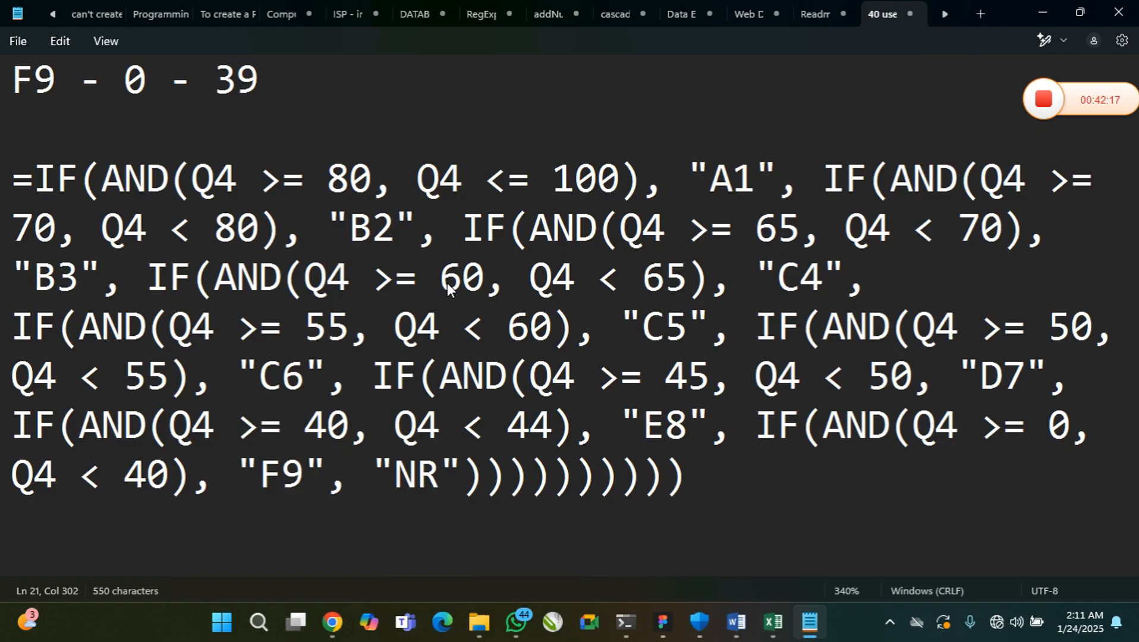
pyautogui.press('BackSpace')
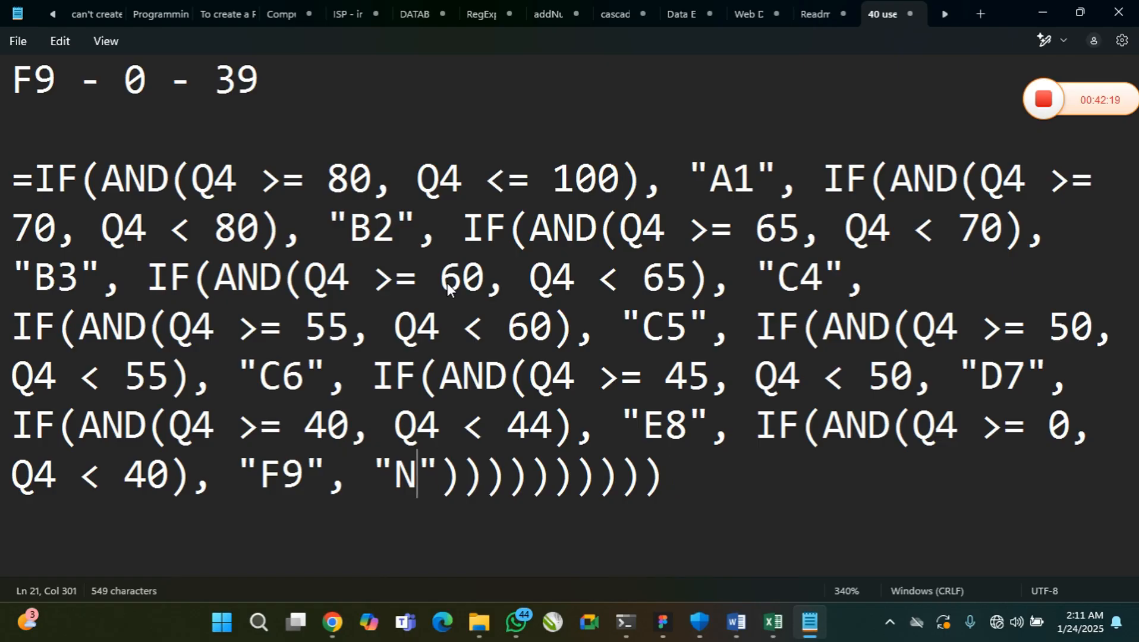
pyautogui.write('O rE')
pyautogui.press('BackSpace')
pyautogui.press('BackSpace')
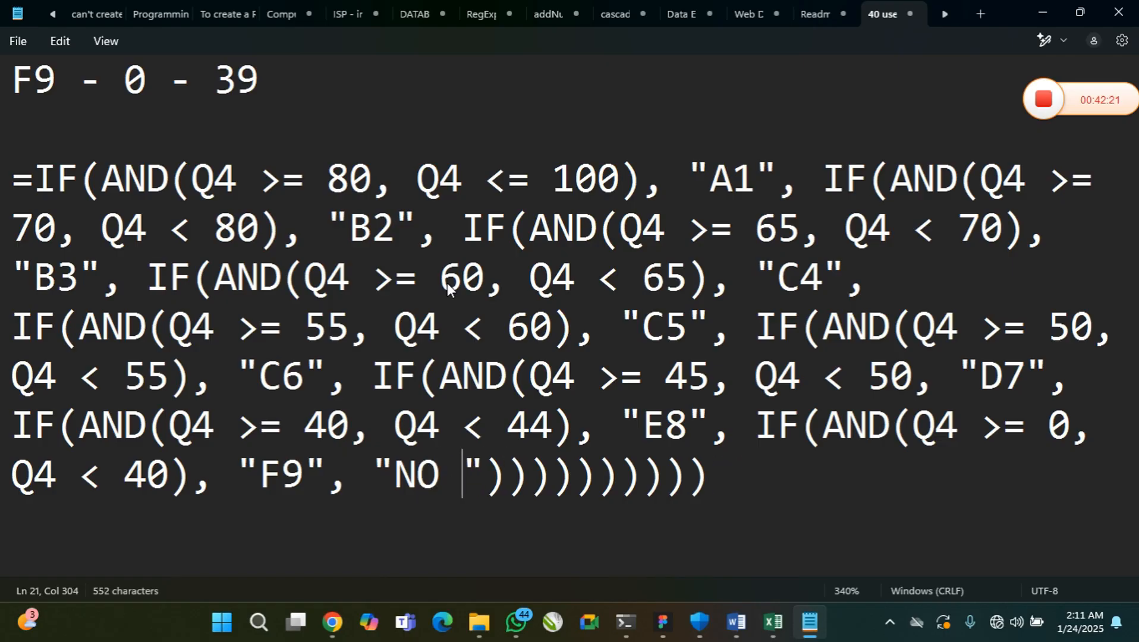
pyautogui.write('Res')
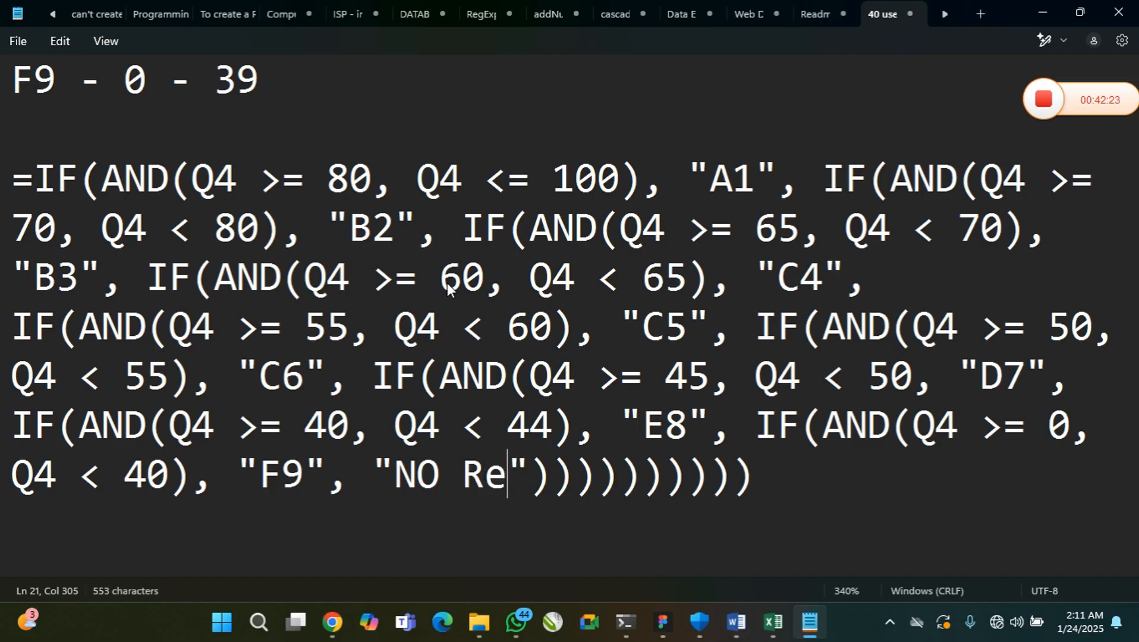
pyautogui.write('ult')
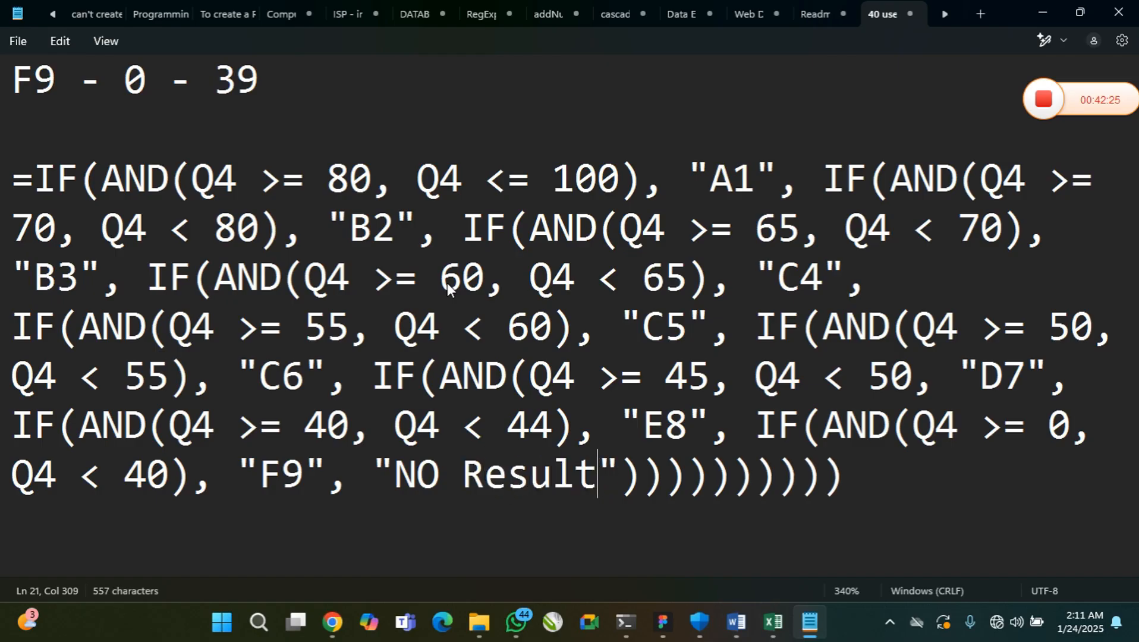
# Copy the whole nested IF/AND formula, from the equals sign through its last closing parenthesis
pyautogui.click(848, 481)
pyautogui.moveTo(848, 482); pyautogui.dragTo(17, 183)
pyautogui.rightClick(18, 183)
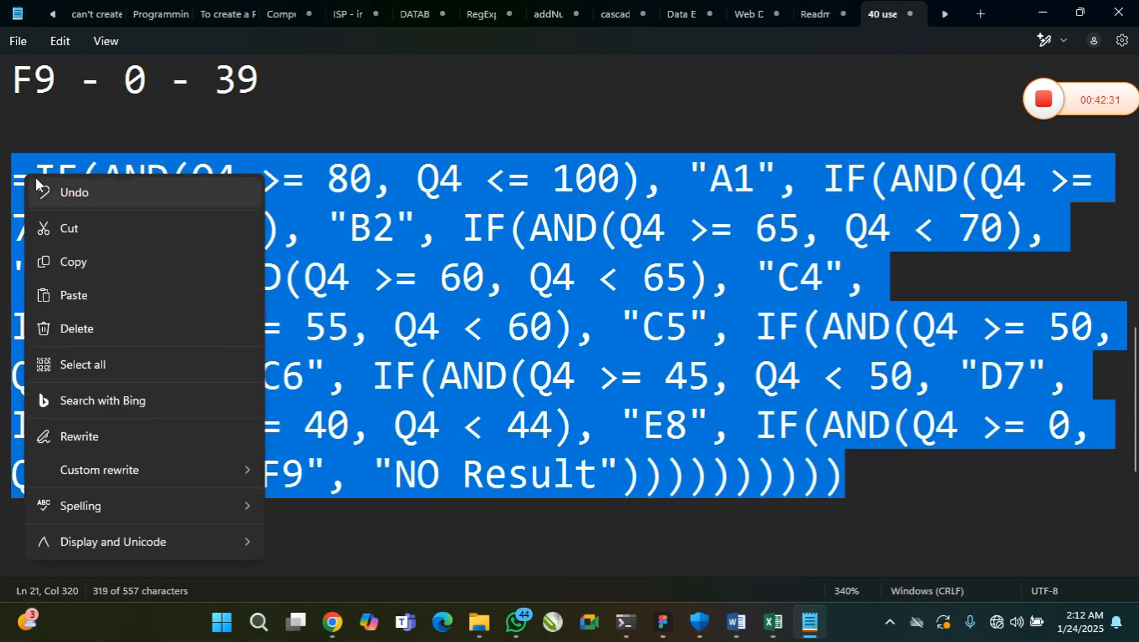
pyautogui.click(92, 265)
# Switch to Excel and try to enter the copied formula in Grade point cell R4, using the expanded formula bar
pyautogui.click(786, 622)
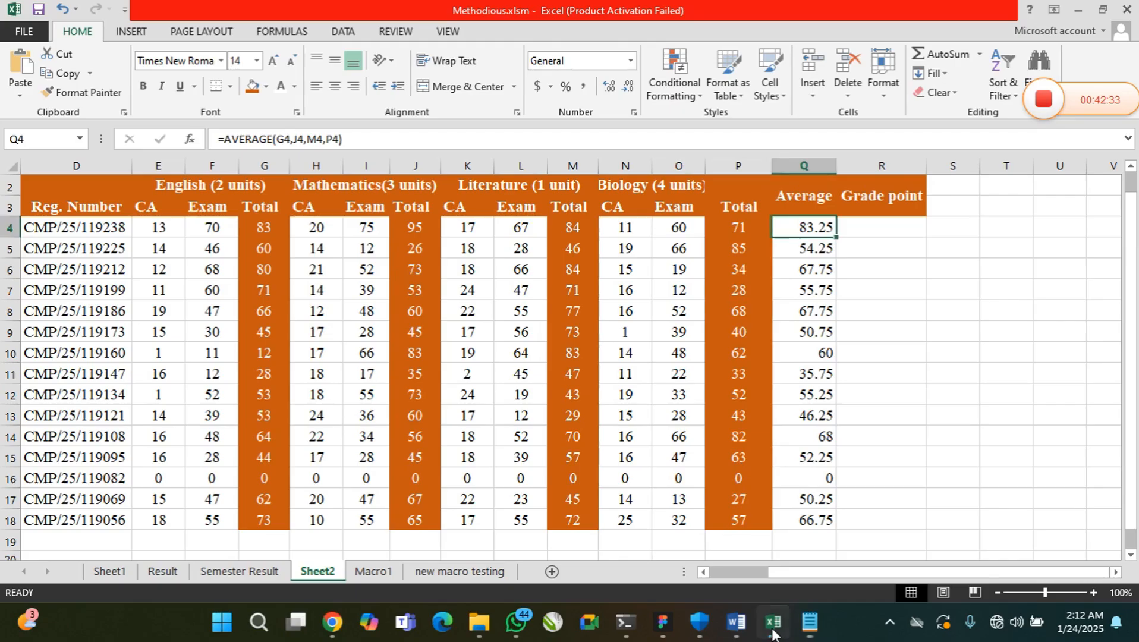
pyautogui.click(876, 230)
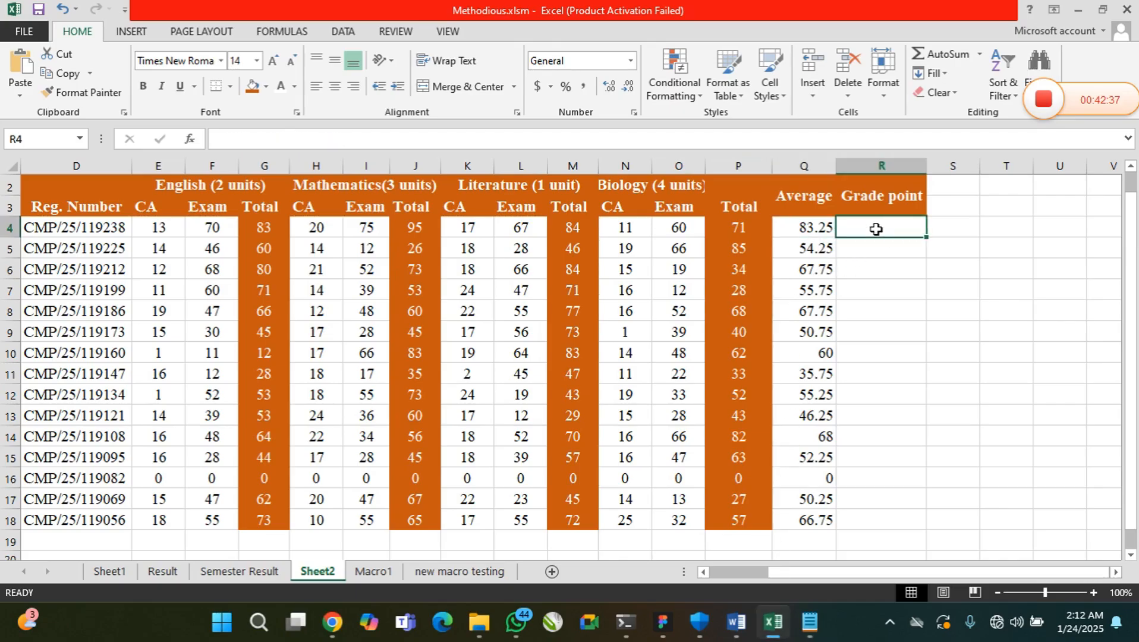
pyautogui.click(1129, 138)
pyautogui.click(1095, 145)
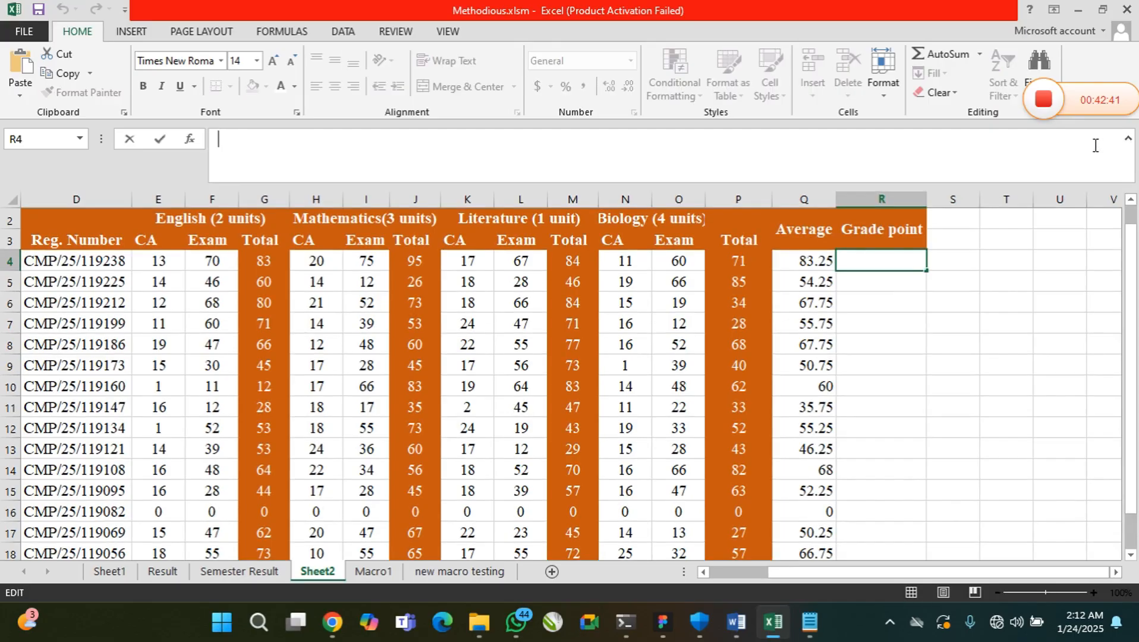
pyautogui.hotkey('ctrl', 'v')
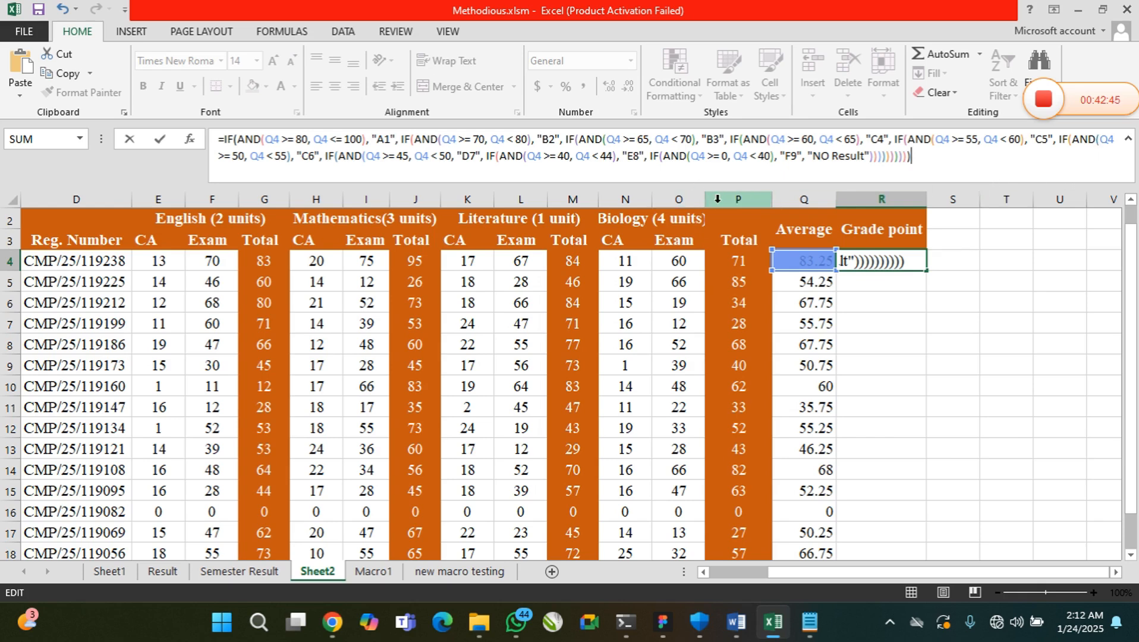
pyautogui.press('Return')
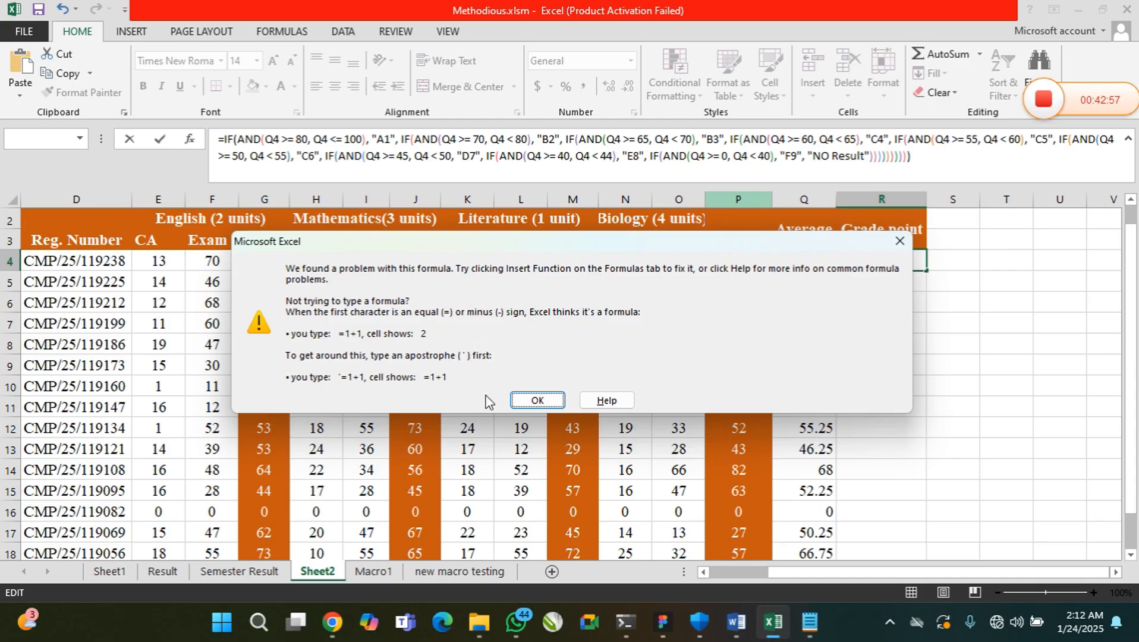
pyautogui.click(535, 400)
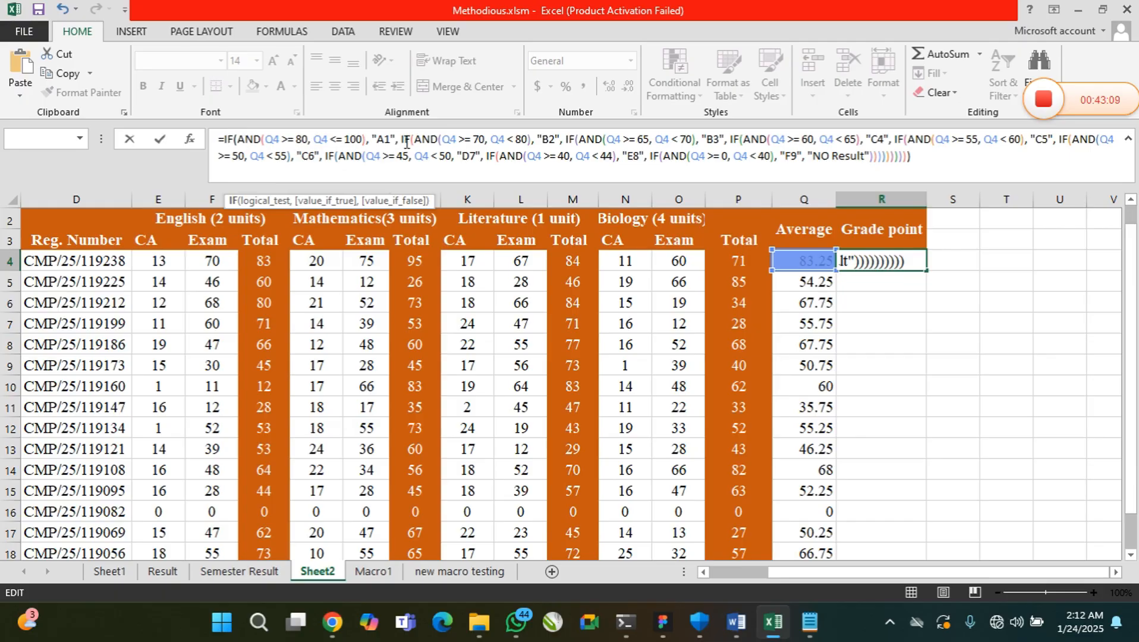
# Check each nested IF in the R4 formula, from the B2 branch to the closing parentheses
pyautogui.click(403, 141)
pyautogui.click(575, 141)
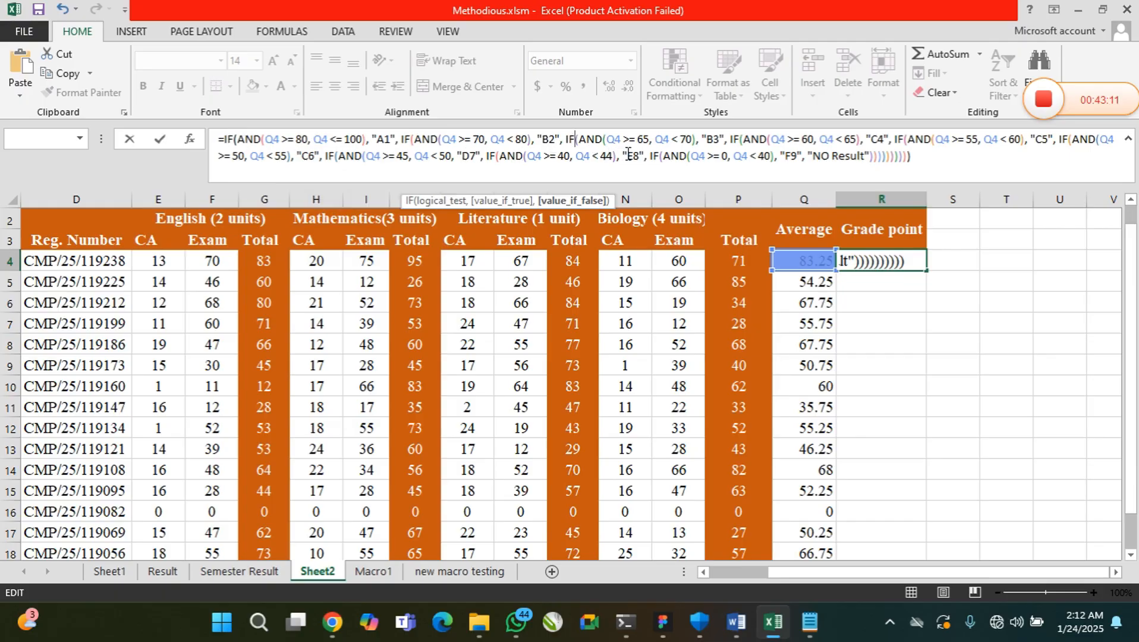
pyautogui.click(727, 146)
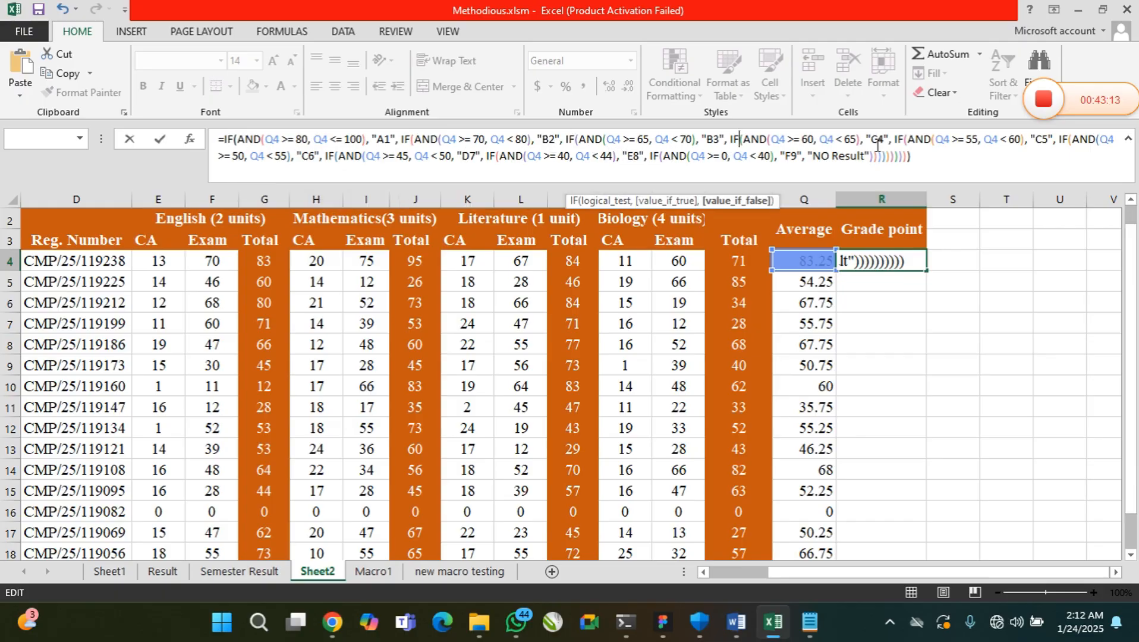
pyautogui.click(908, 143)
pyautogui.click(1065, 140)
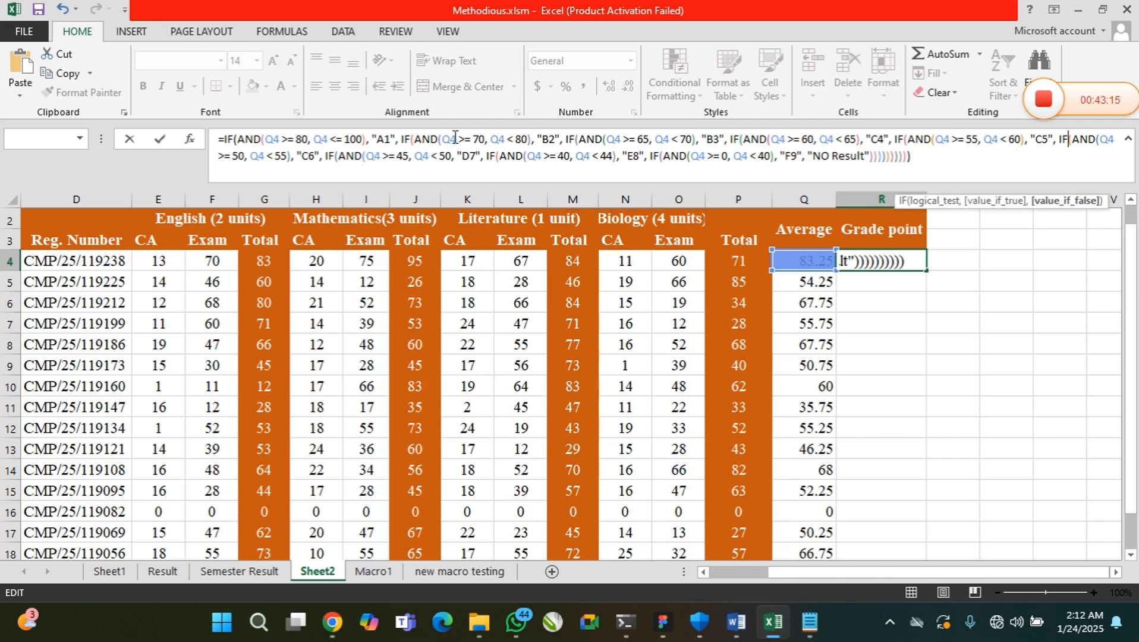
pyautogui.click(336, 158)
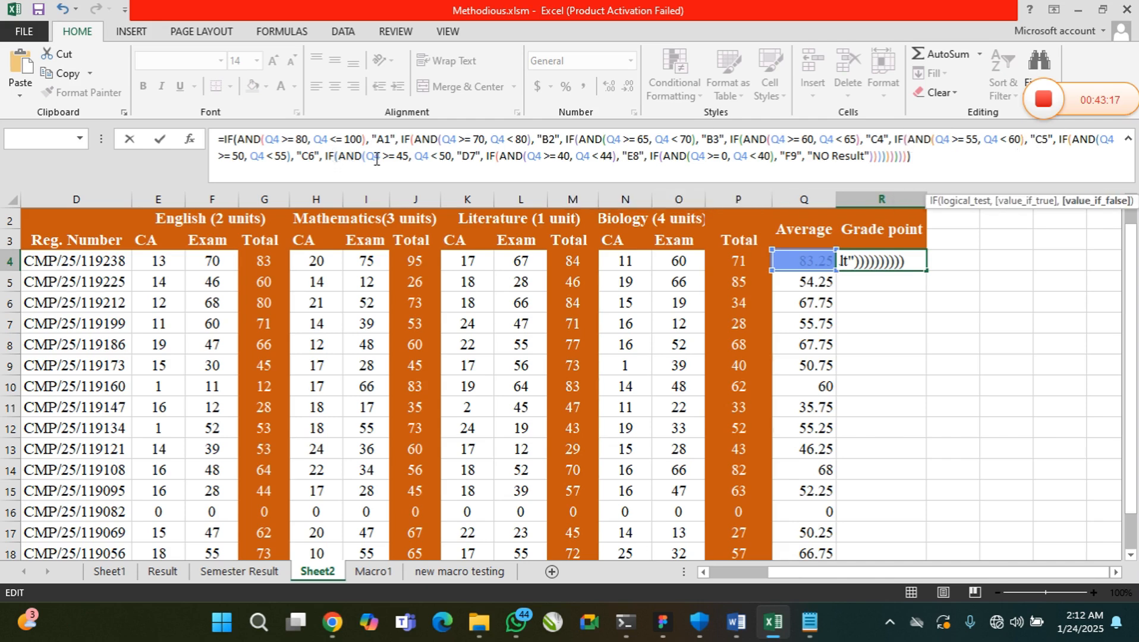
pyautogui.click(490, 158)
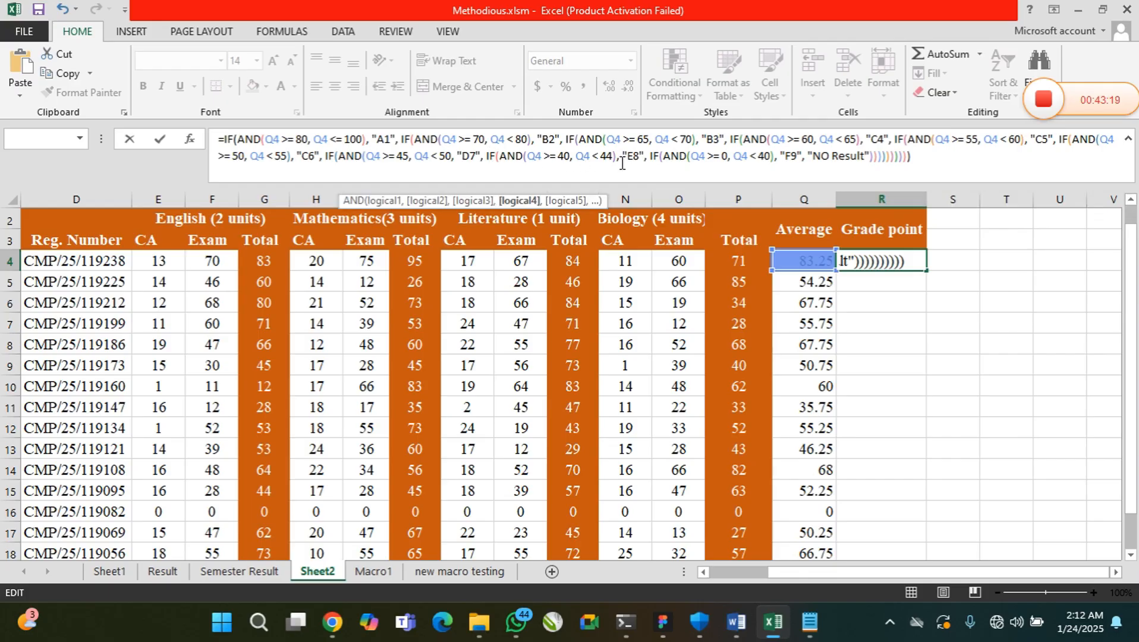
pyautogui.click(658, 157)
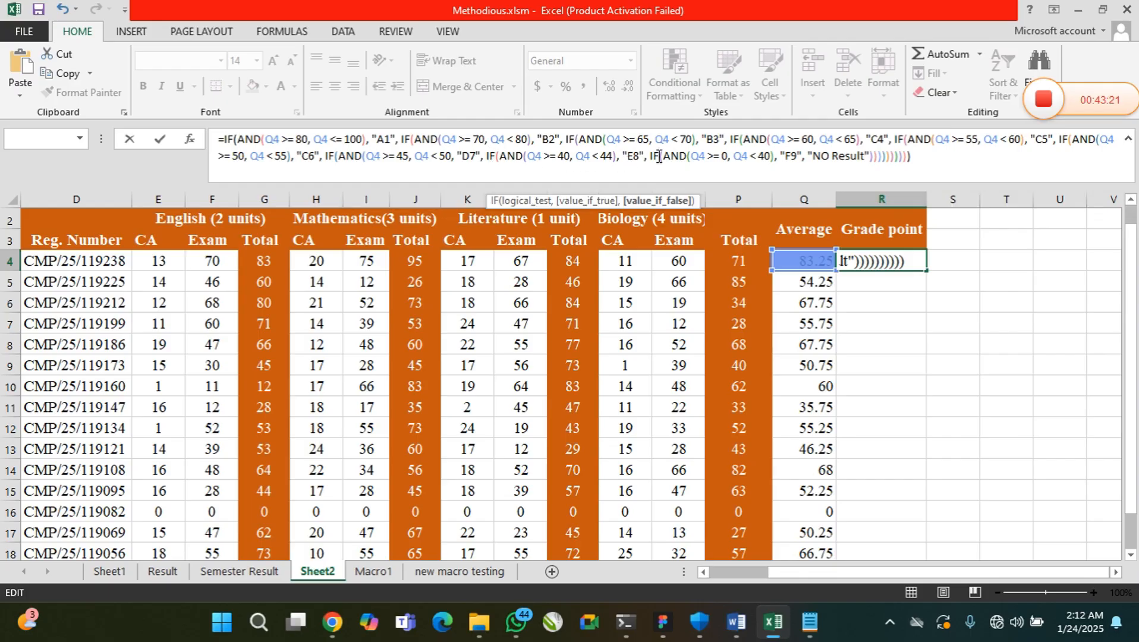
pyautogui.click(917, 160)
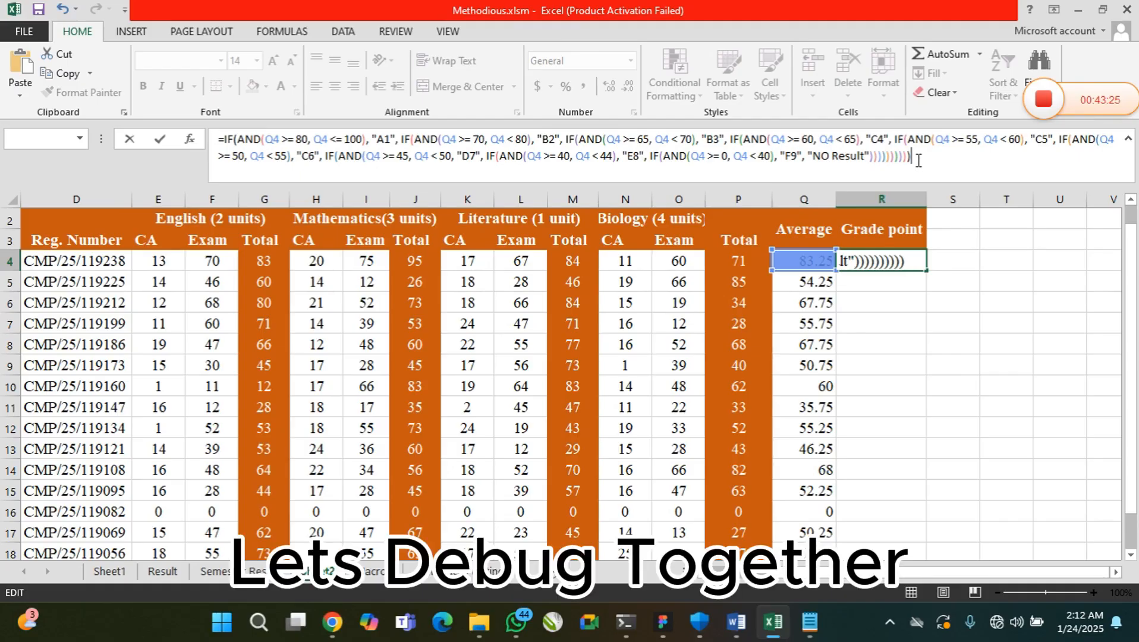
# Step through the closing parentheses after "NO Result" to check which IF each one closes
pyautogui.press('Left')
pyautogui.press('Left')
pyautogui.press('Left')
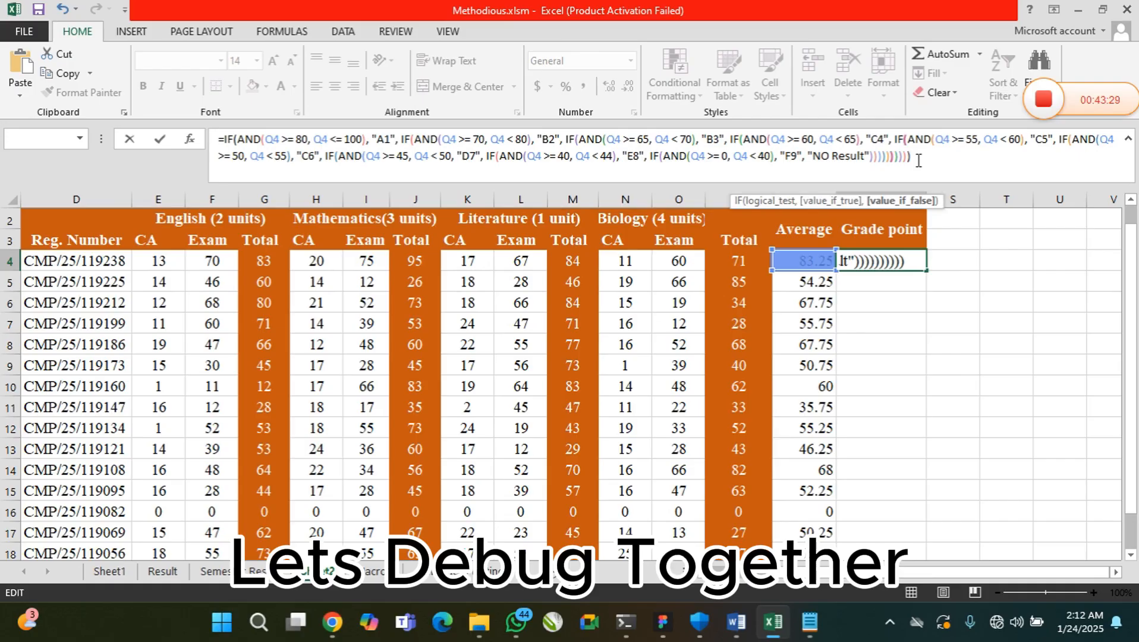
pyautogui.press('Left')
pyautogui.press('Left')
pyautogui.press('Left')
pyautogui.press('Left')
pyautogui.press('Left')
pyautogui.press('Left')
pyautogui.press('Left')
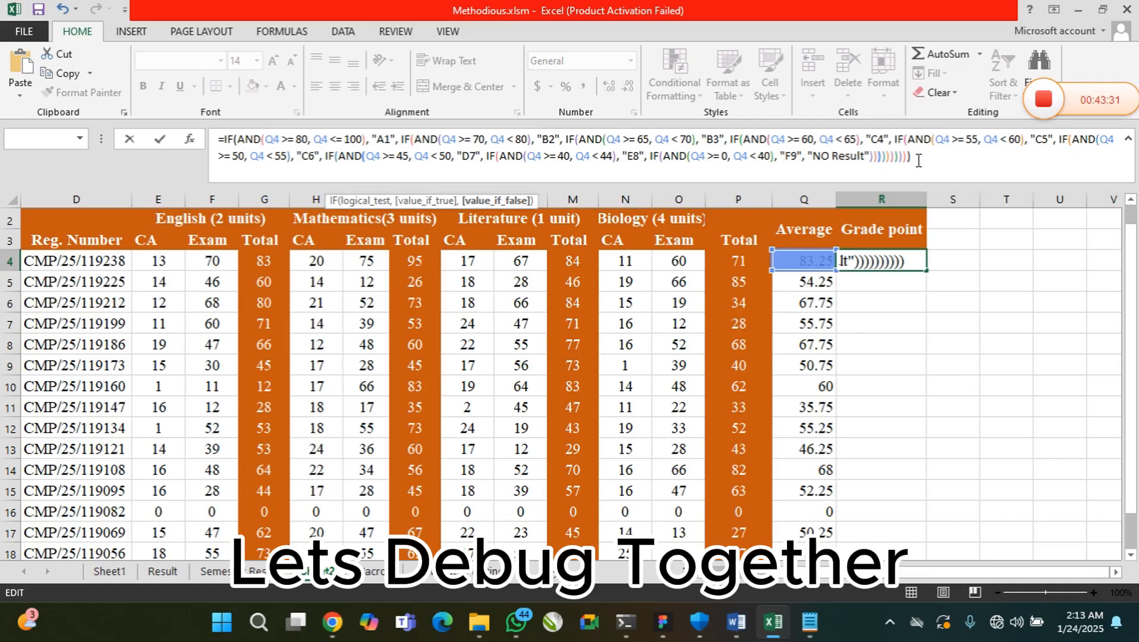
pyautogui.press('Left')
pyautogui.press('Left')
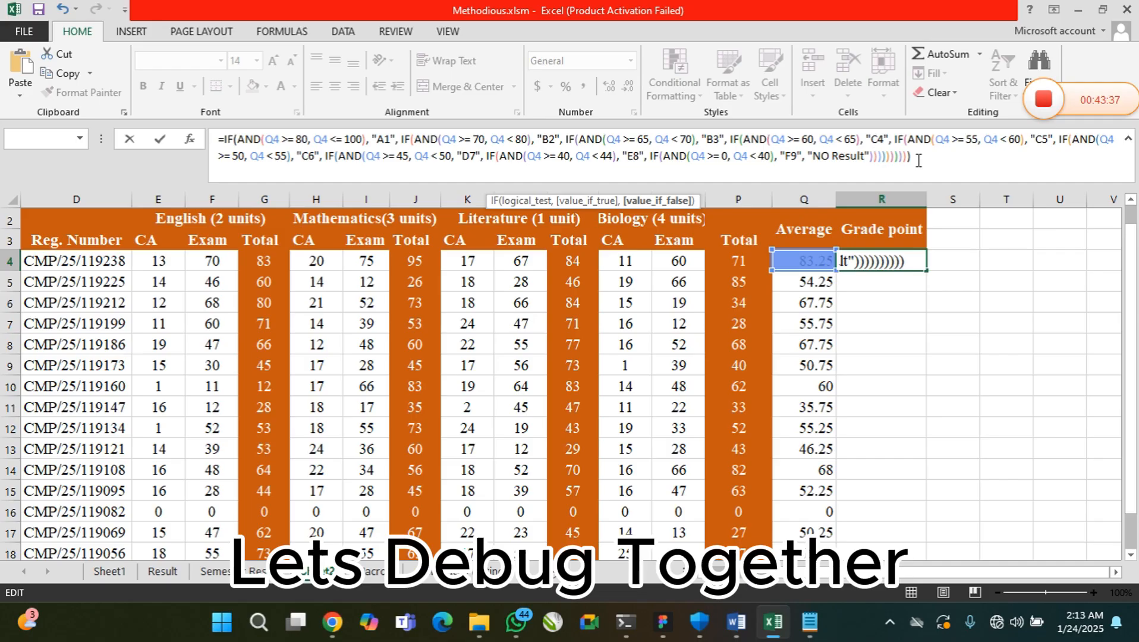
pyautogui.press('Right')
pyautogui.press('Right')
pyautogui.press('Right')
pyautogui.press('Right')
pyautogui.press('Right')
pyautogui.press('Right')
pyautogui.press('Right')
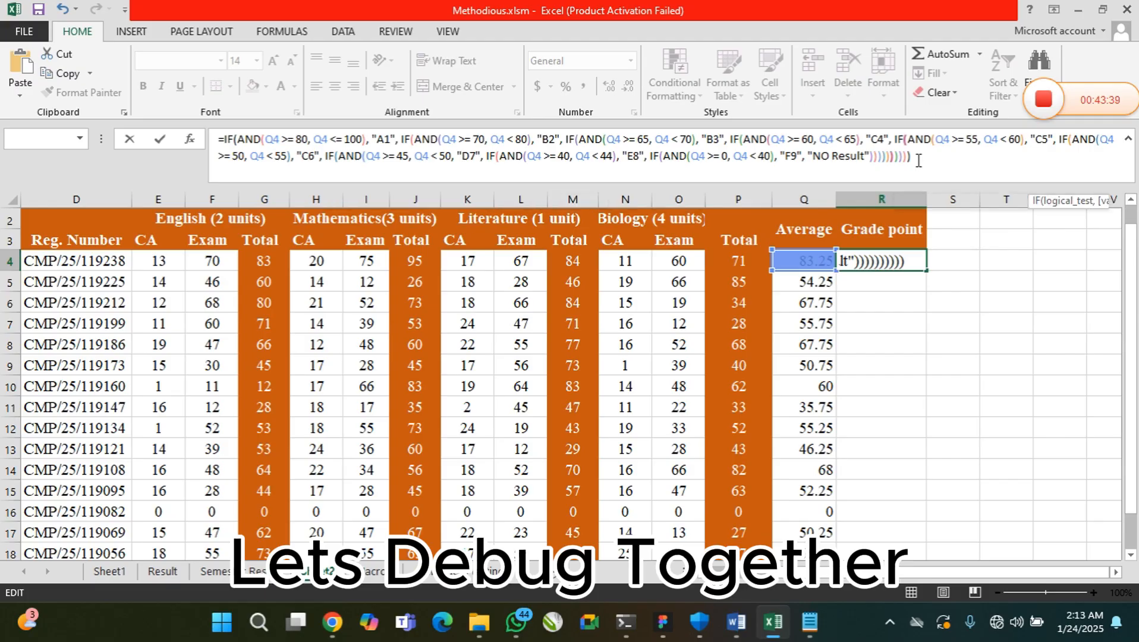
pyautogui.press('Right')
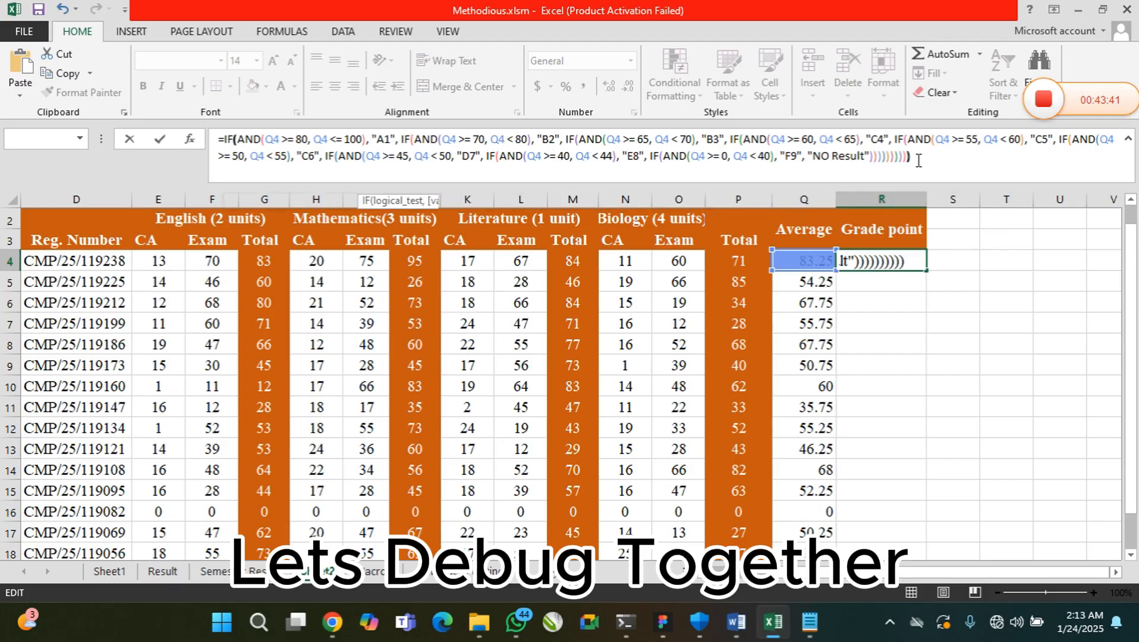
pyautogui.press('Right')
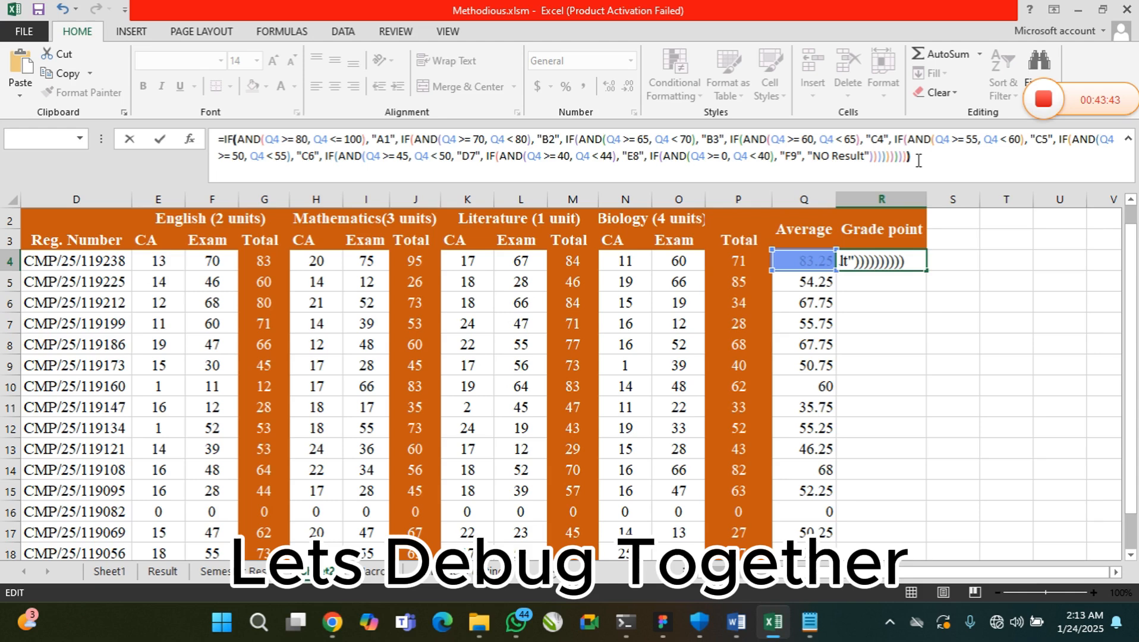
pyautogui.press('Left')
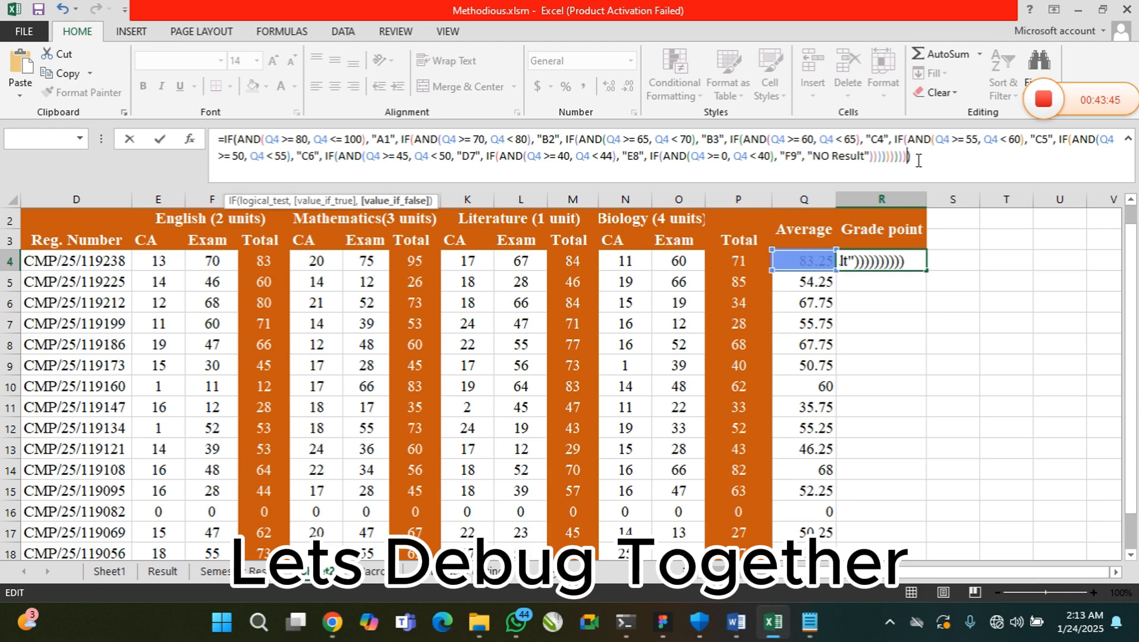
pyautogui.press('Left')
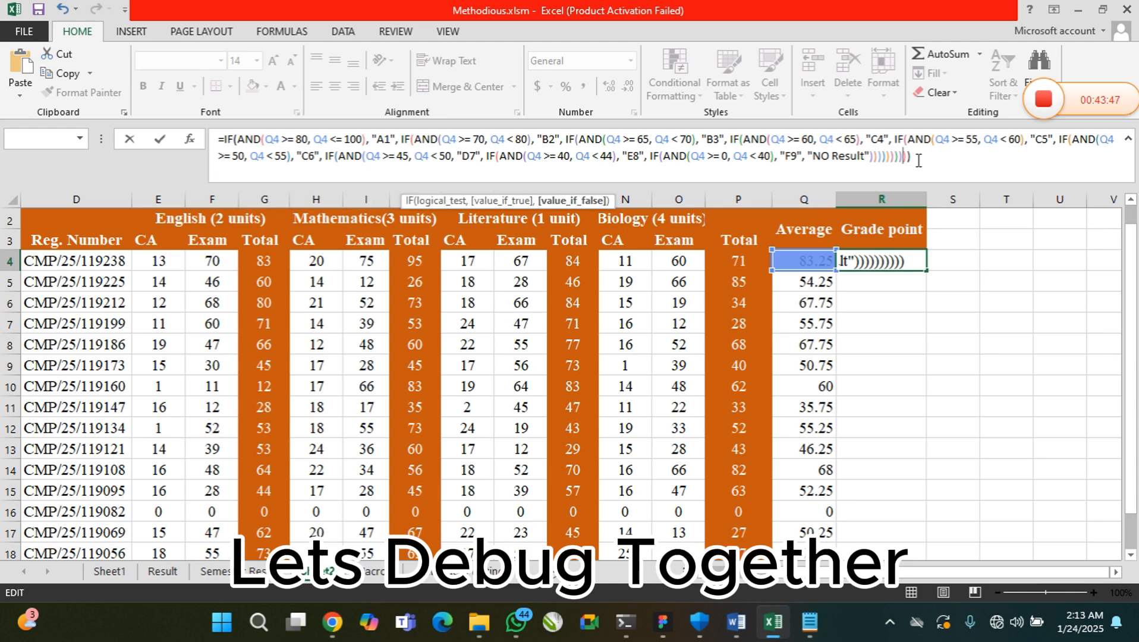
pyautogui.press('Right')
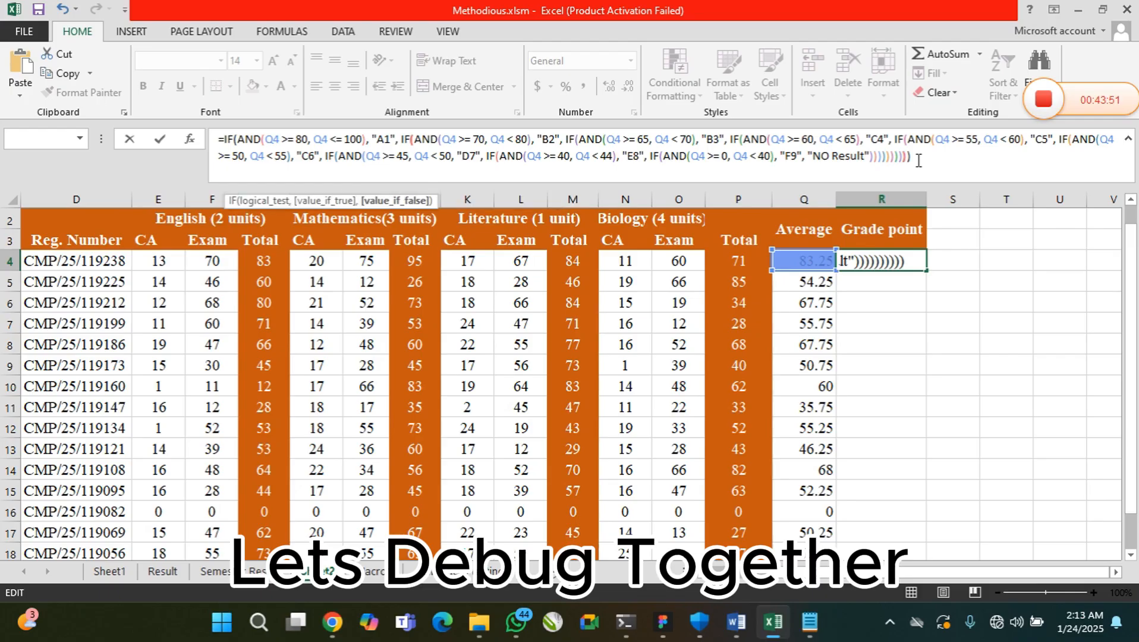
pyautogui.press('Left')
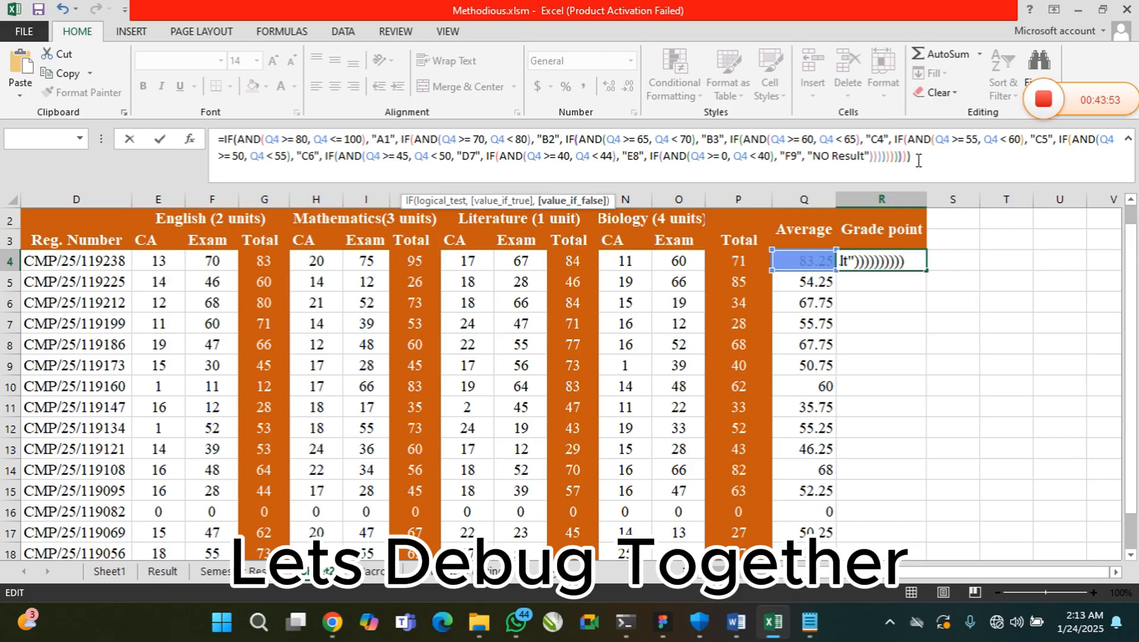
pyautogui.press('Left')
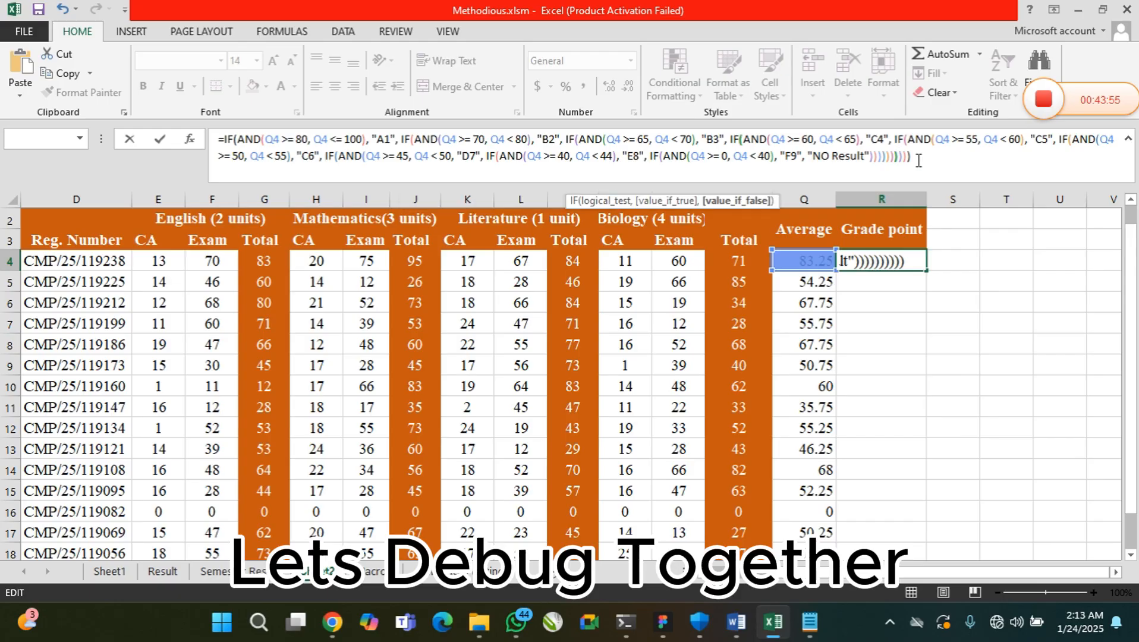
pyautogui.press('Left')
pyautogui.press('Left')
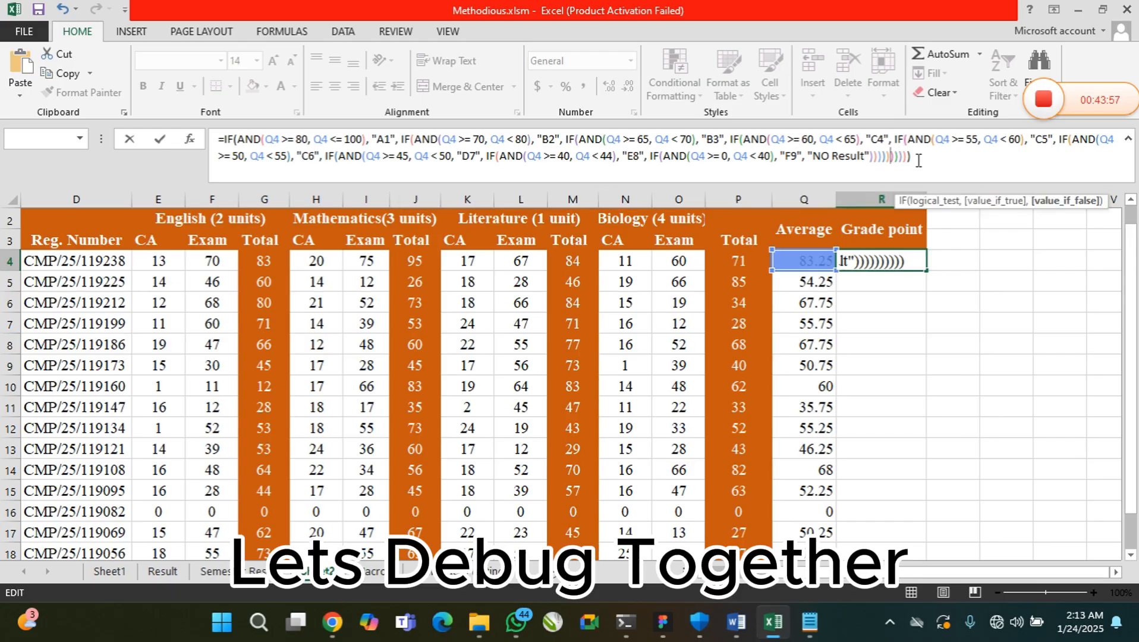
pyautogui.press('Right')
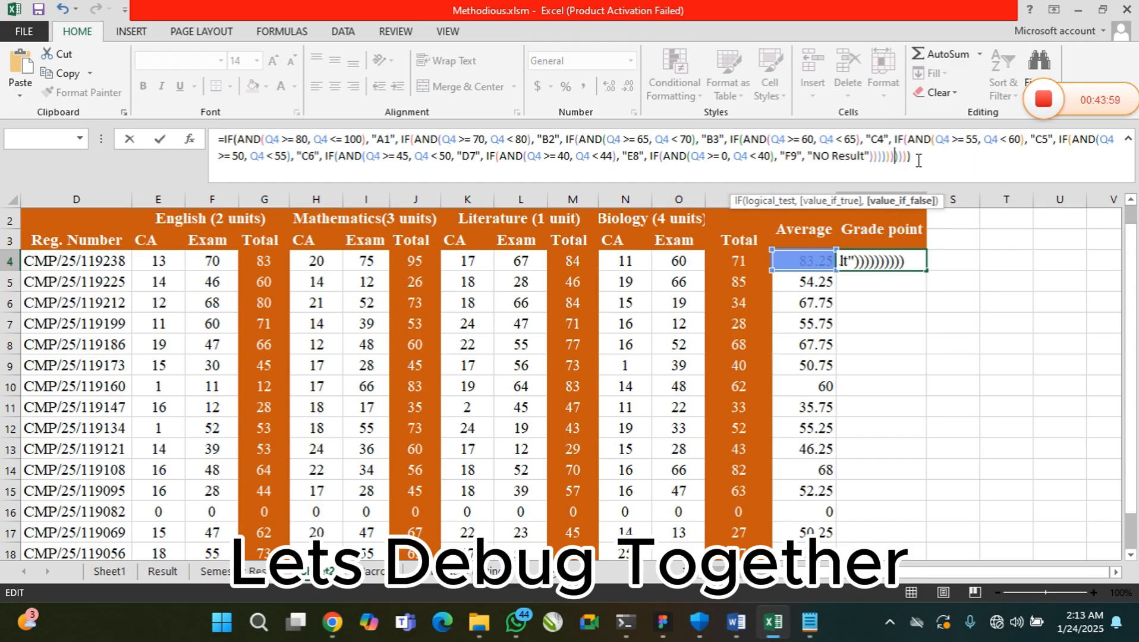
pyautogui.press('Right')
pyautogui.press('Right')
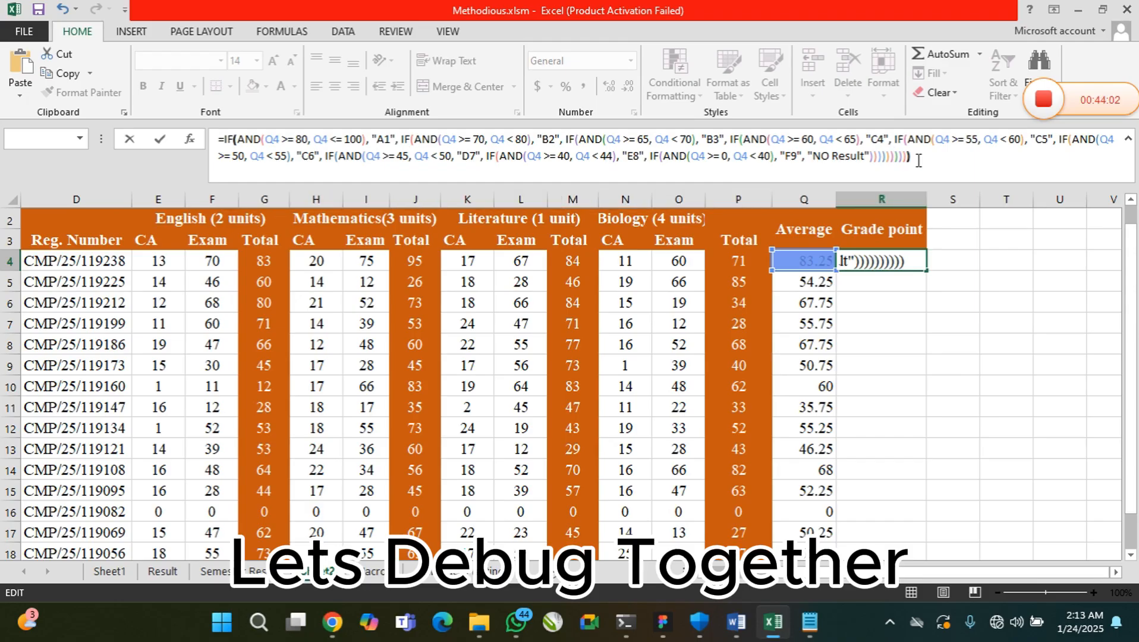
# Try to enter the R4 formula with one closing parenthesis fewer, and again with two more added at its end
pyautogui.press('Return')
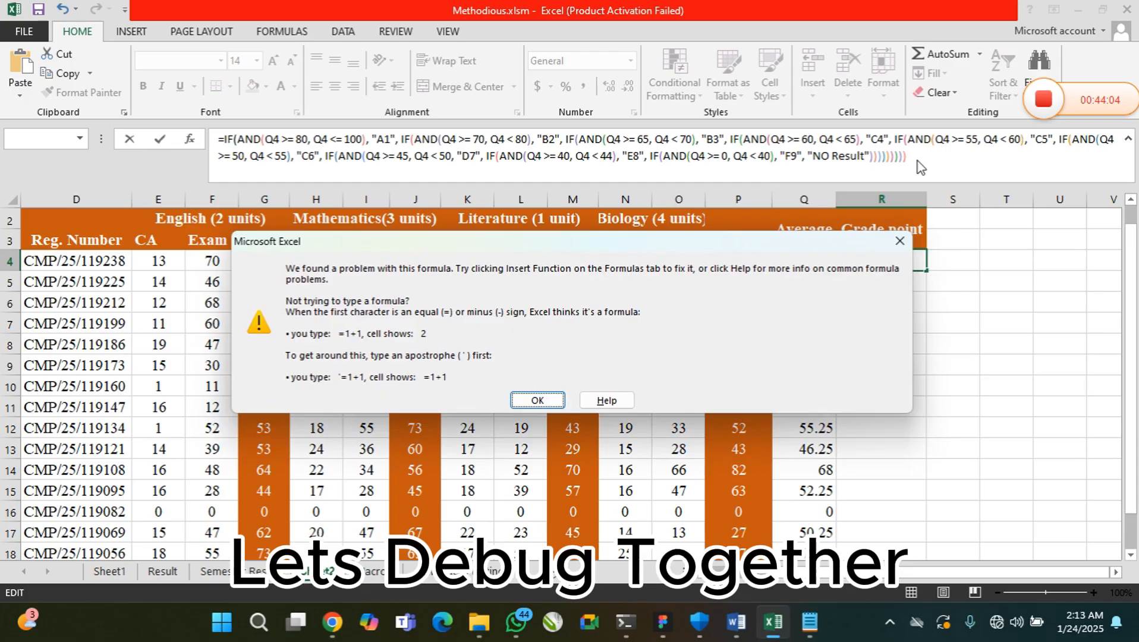
pyautogui.press('Return')
pyautogui.press('Right')
pyautogui.press('Right')
pyautogui.press('Right')
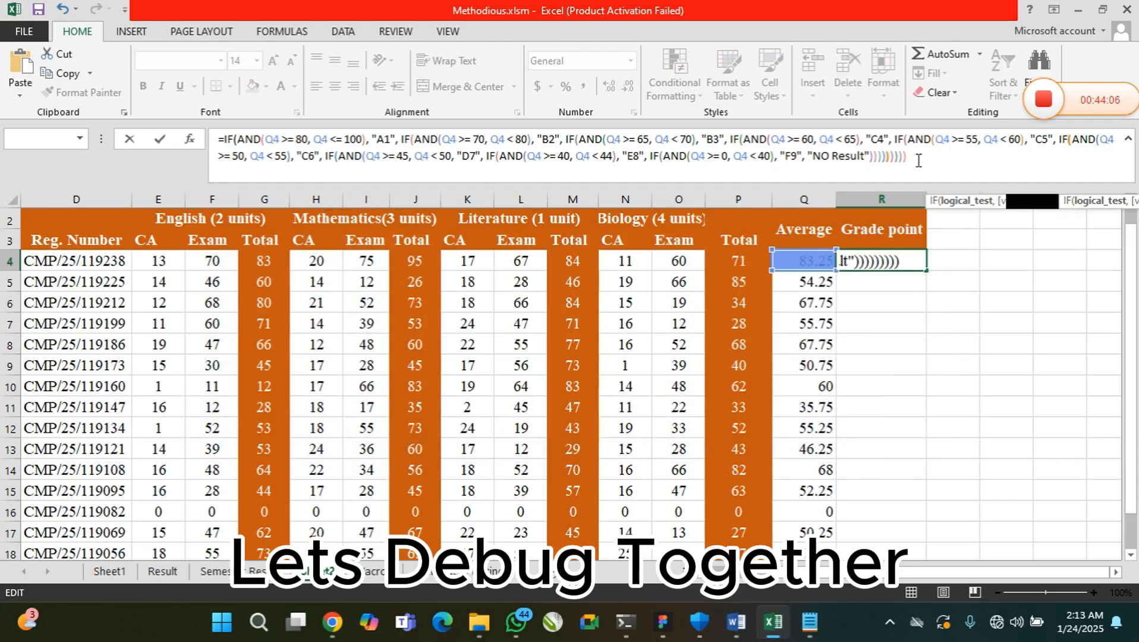
pyautogui.press('Right')
pyautogui.press('Right')
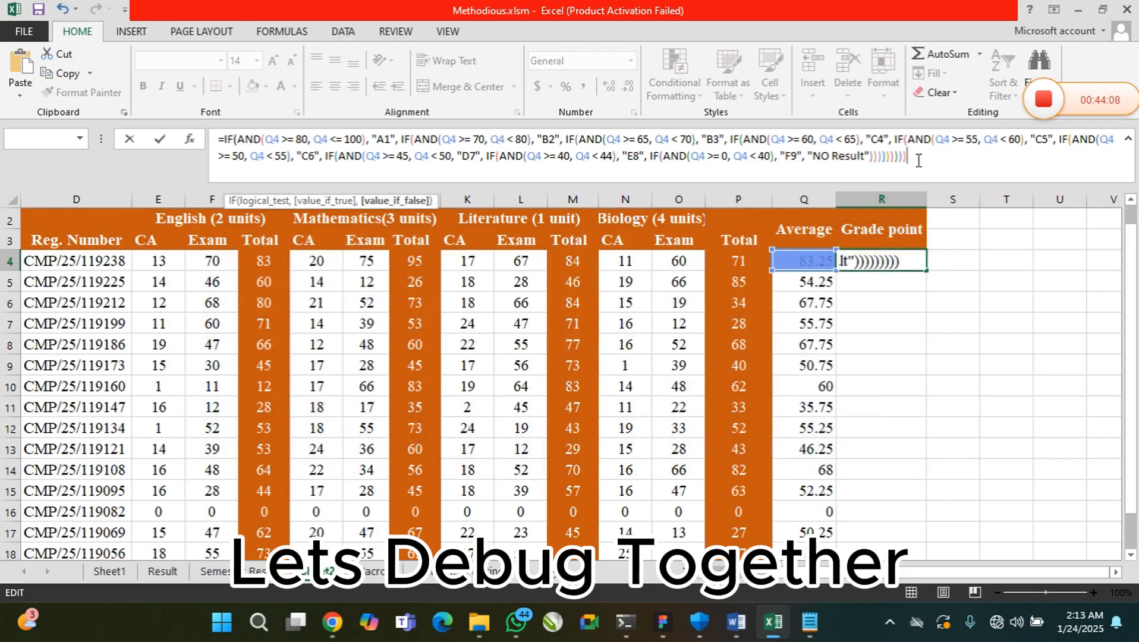
pyautogui.write('))')
pyautogui.press('Return')
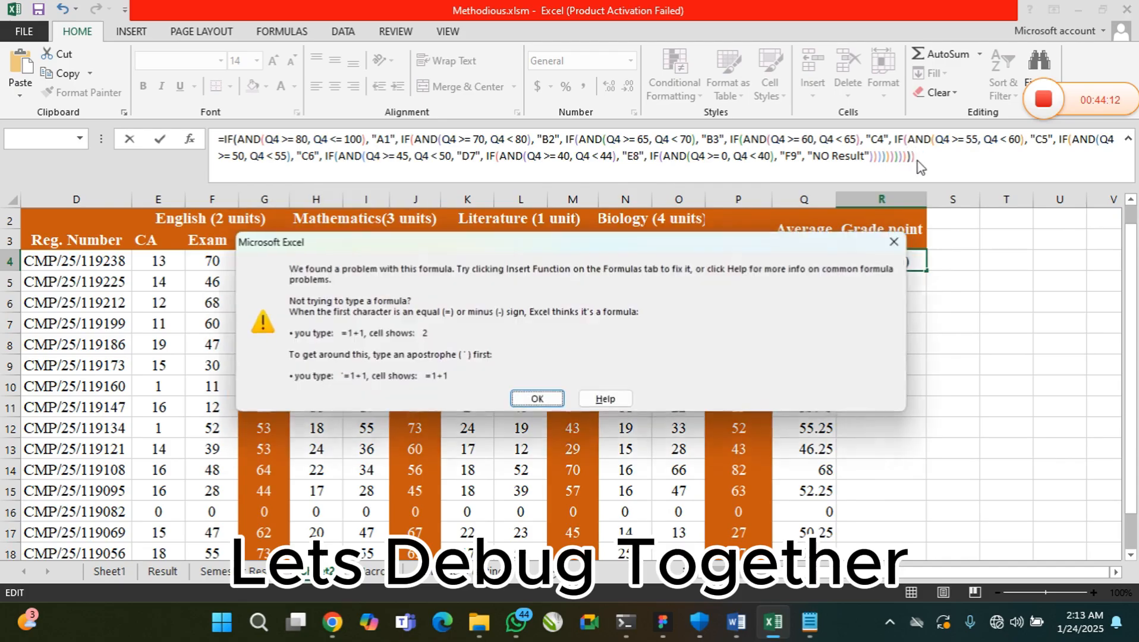
pyautogui.press('Return')
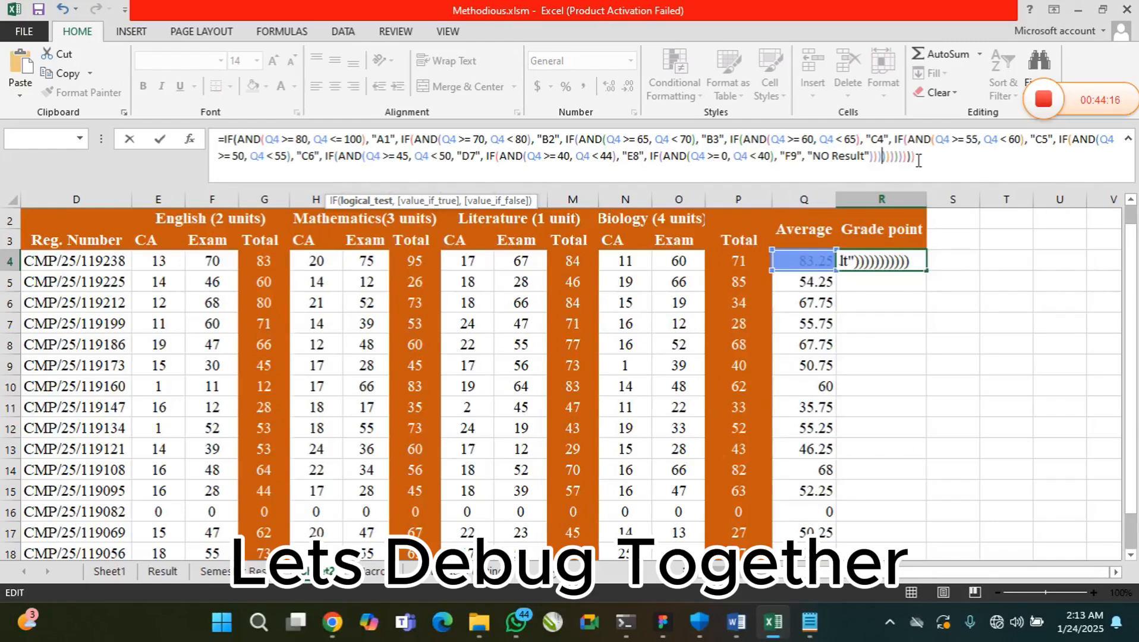
# Try the R4 formula with another closing parenthesis inserted, and delete two closing parentheses from its end
pyautogui.write(')')
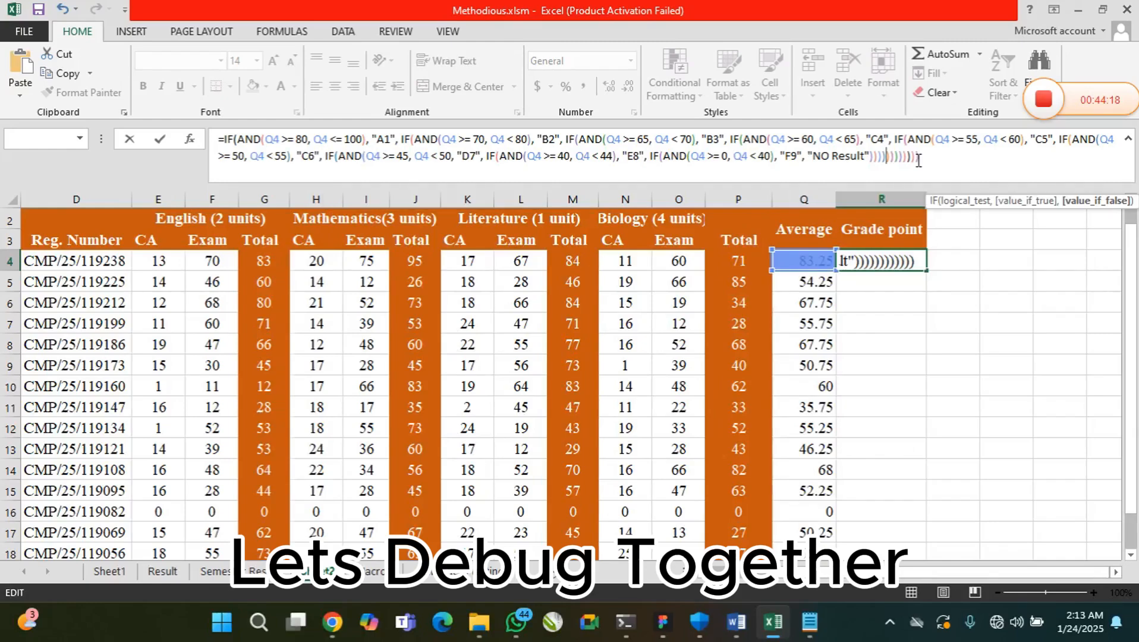
pyautogui.press('Return')
pyautogui.press('Return')
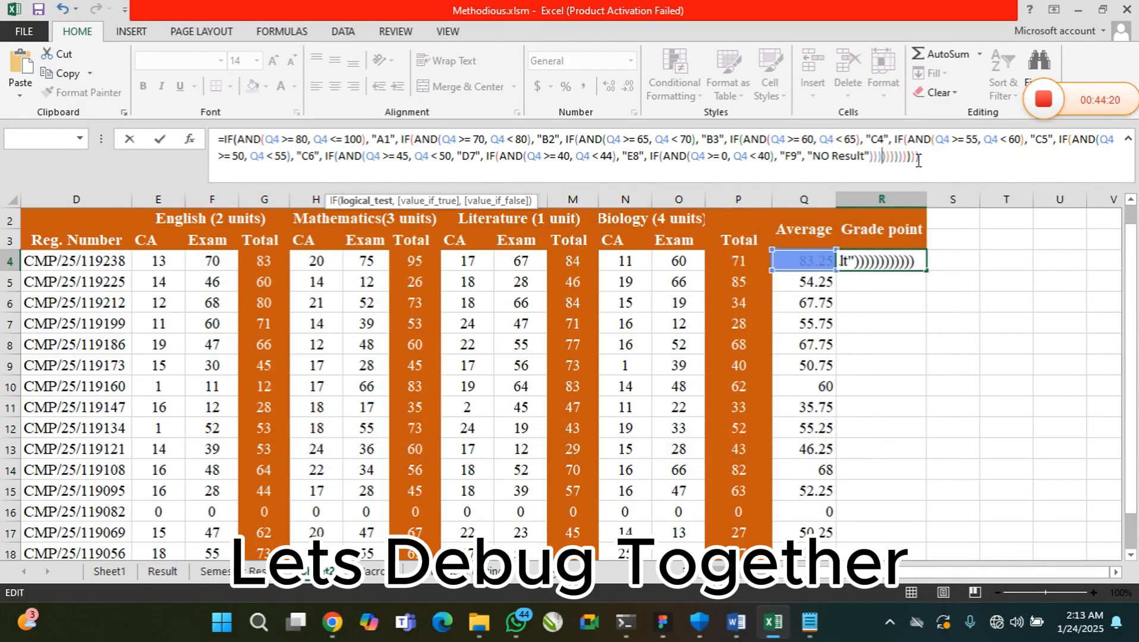
pyautogui.press('Right')
pyautogui.press('Right')
pyautogui.press('Right')
pyautogui.press('Right')
pyautogui.press('Right')
pyautogui.press('Right')
pyautogui.press('Right')
pyautogui.press('Right')
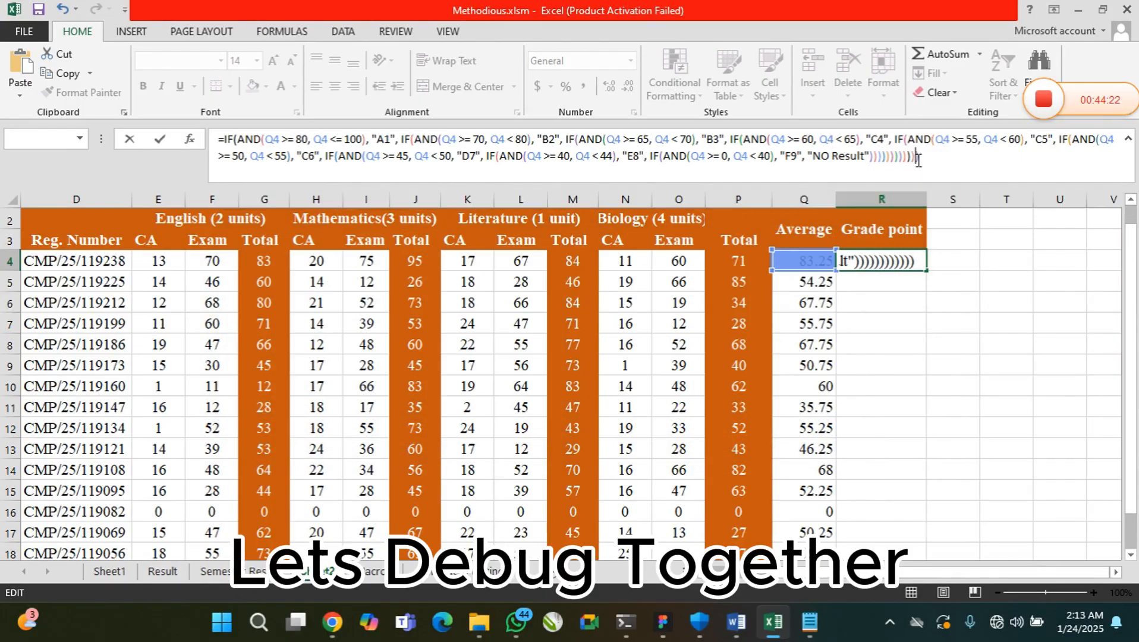
pyautogui.press('BackSpace')
pyautogui.press('BackSpace')
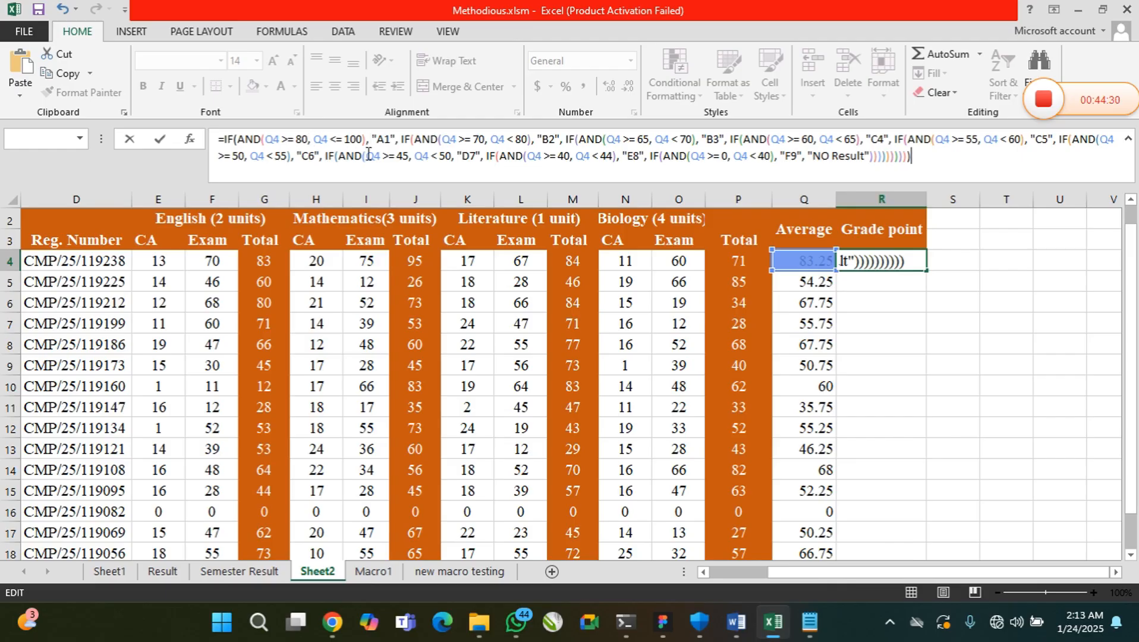
# Check the AND conditions and grade values of the R4 formula's branches from A1 through C6
pyautogui.moveTo(376, 140); pyautogui.dragTo(610, 138)
pyautogui.click(412, 140)
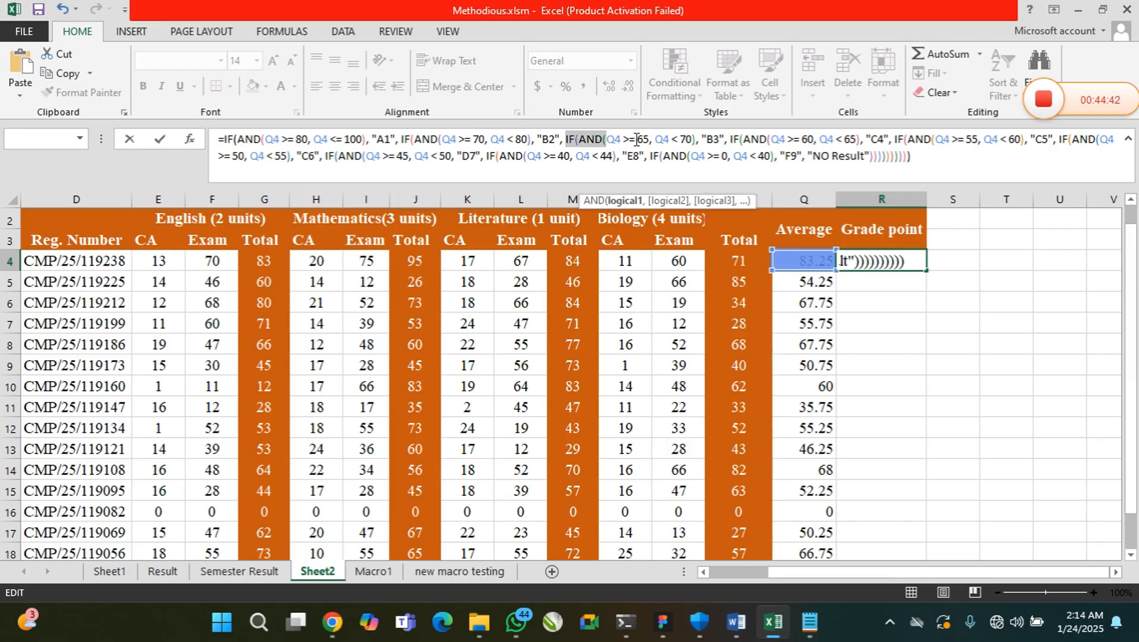
pyautogui.click(638, 140)
pyautogui.moveTo(702, 139); pyautogui.dragTo(719, 139)
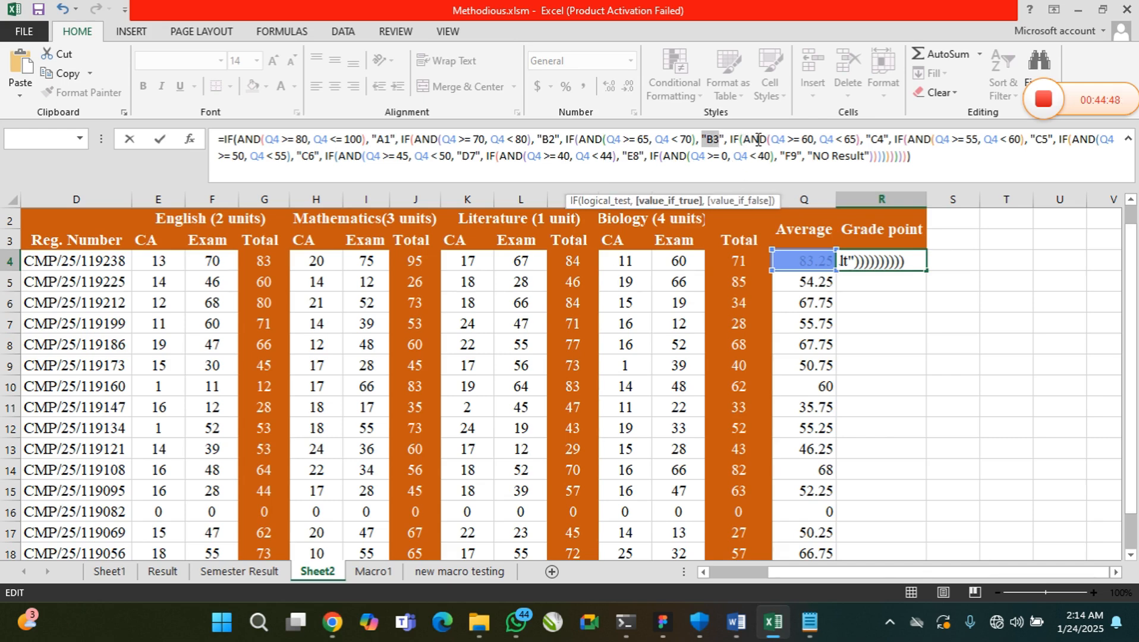
pyautogui.moveTo(760, 140); pyautogui.dragTo(855, 140)
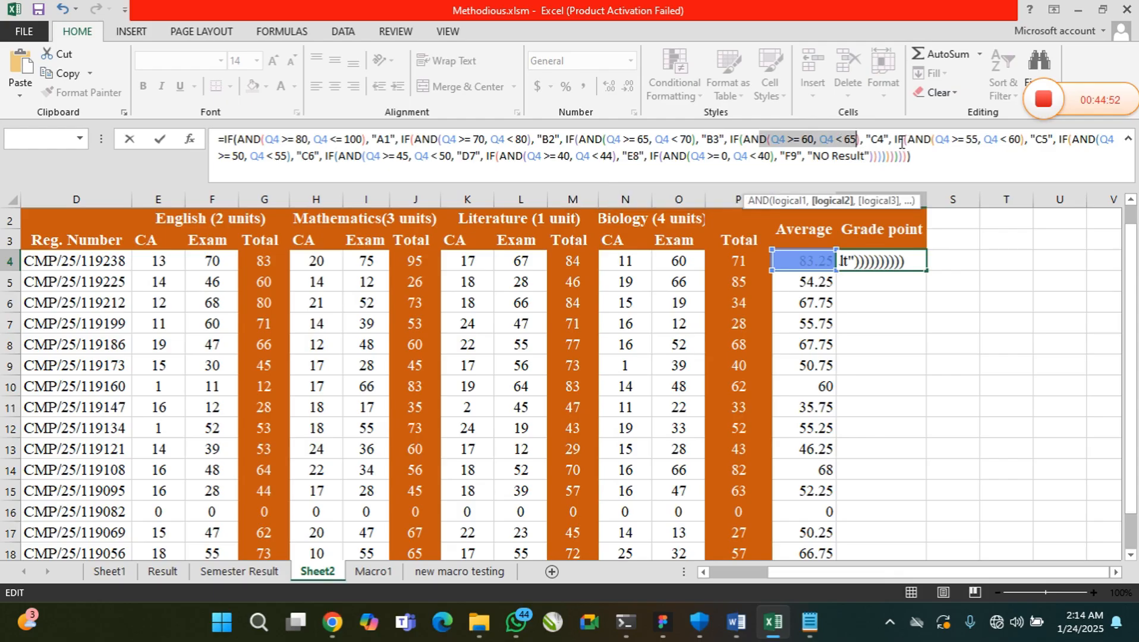
pyautogui.moveTo(901, 143); pyautogui.dragTo(1019, 141)
pyautogui.click(942, 144)
pyautogui.click(1053, 139)
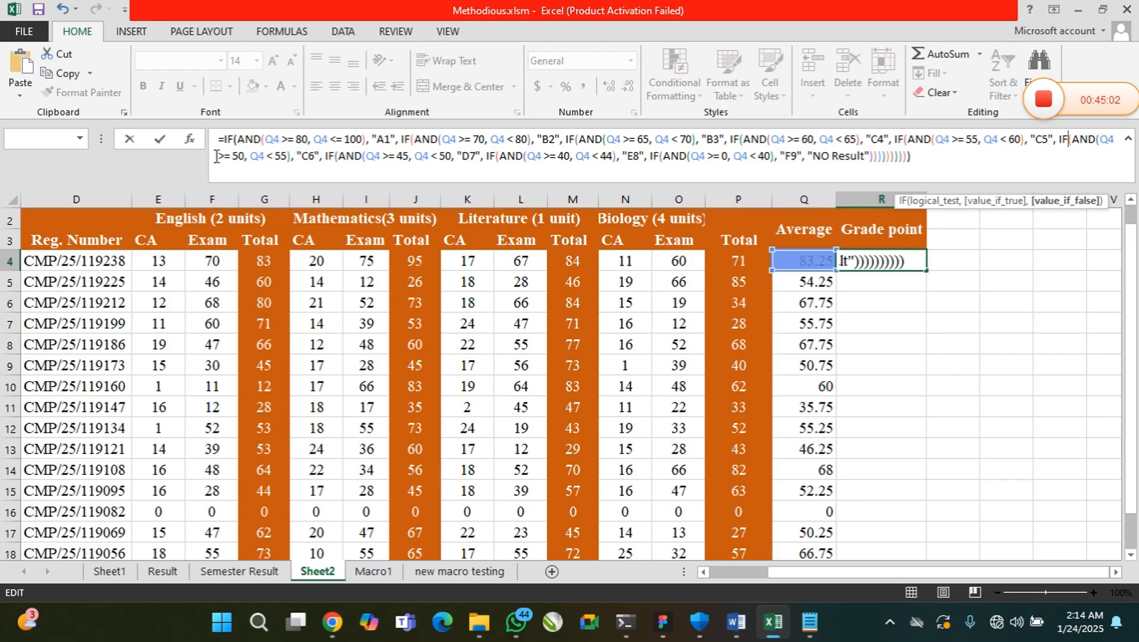
pyautogui.moveTo(244, 160); pyautogui.dragTo(277, 158)
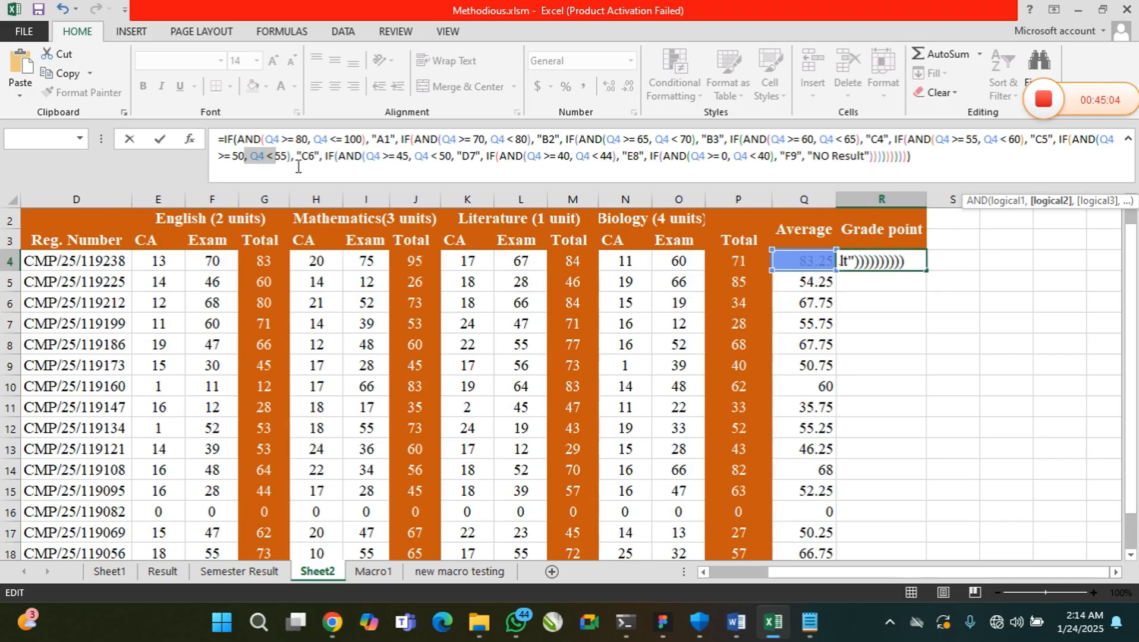
pyautogui.click(306, 160)
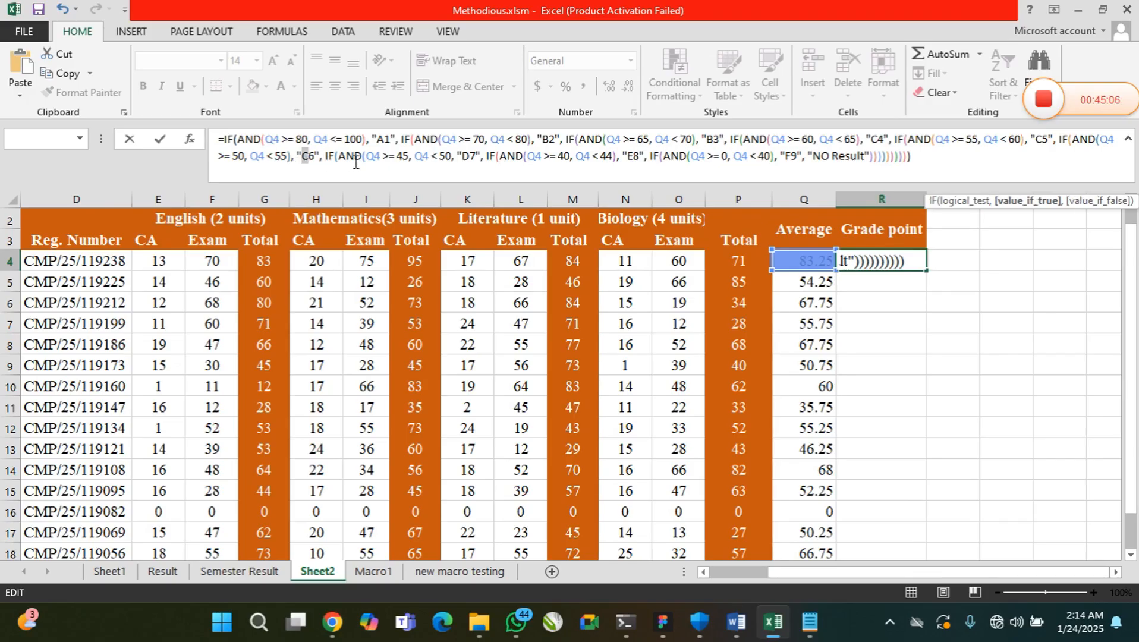
# Add the missing closing parenthesis after Q4 < 50 in the D7 branch of the R4 formula
pyautogui.moveTo(364, 160); pyautogui.dragTo(430, 161)
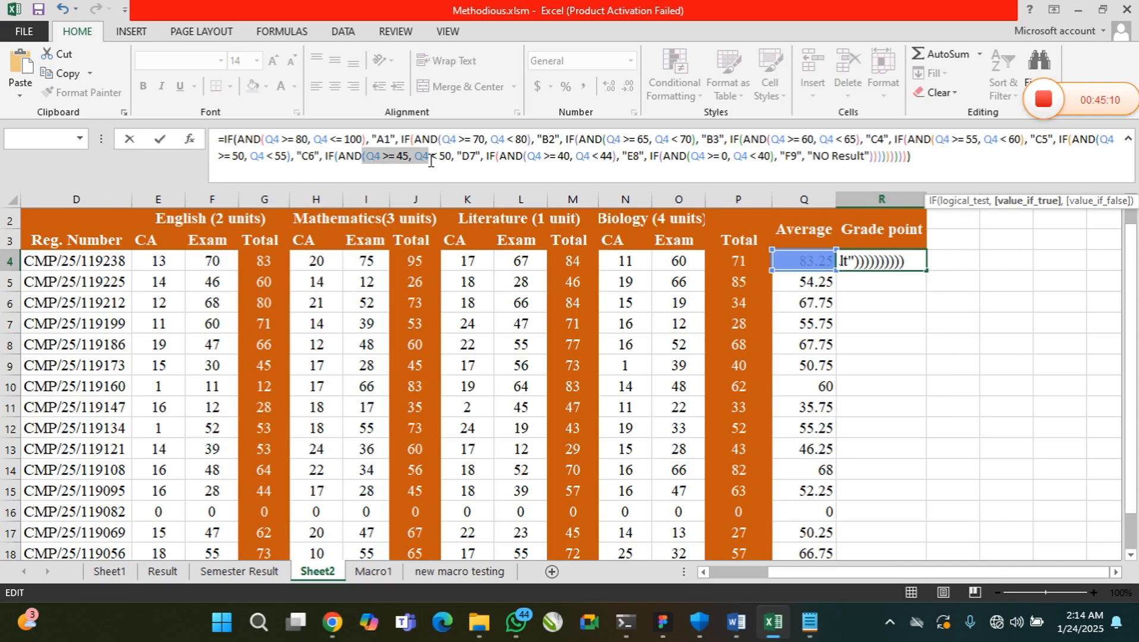
pyautogui.click(422, 159)
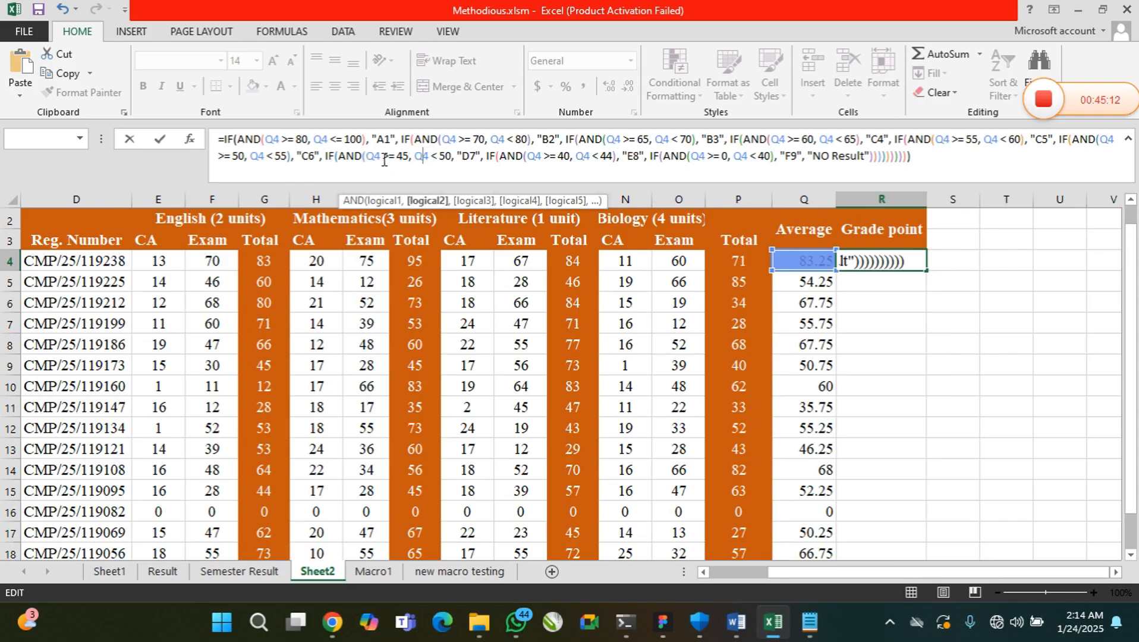
pyautogui.moveTo(342, 156); pyautogui.dragTo(423, 158)
pyautogui.click(450, 158)
pyautogui.write(')')
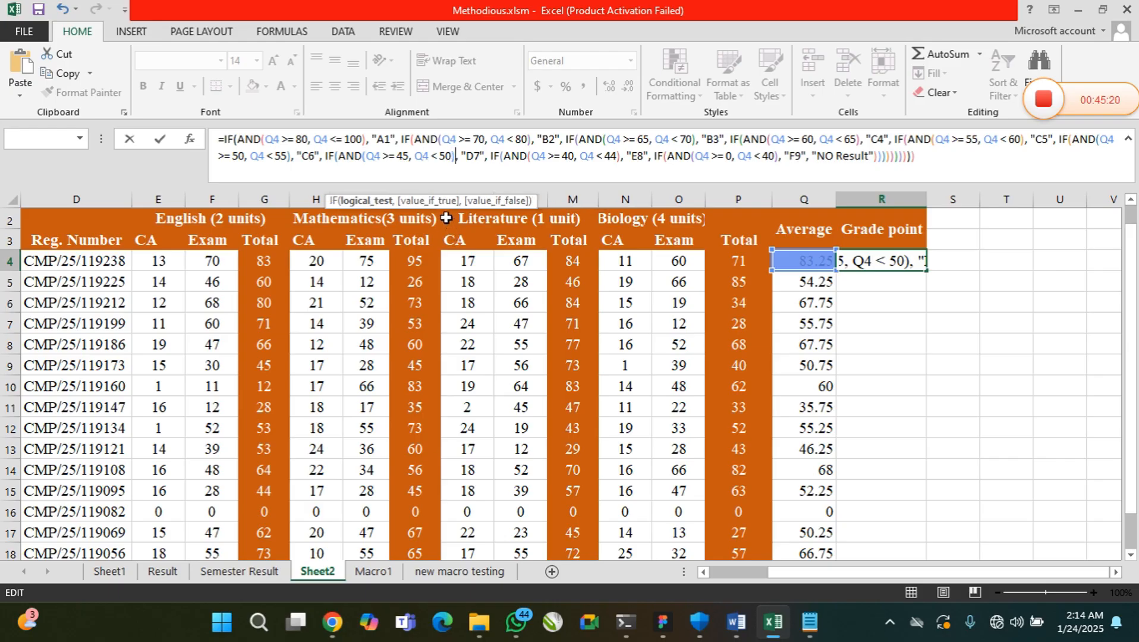
# Review the D7 to F9 branches, enter the R4 formula and accept Excel's proposed correction
pyautogui.click(424, 156)
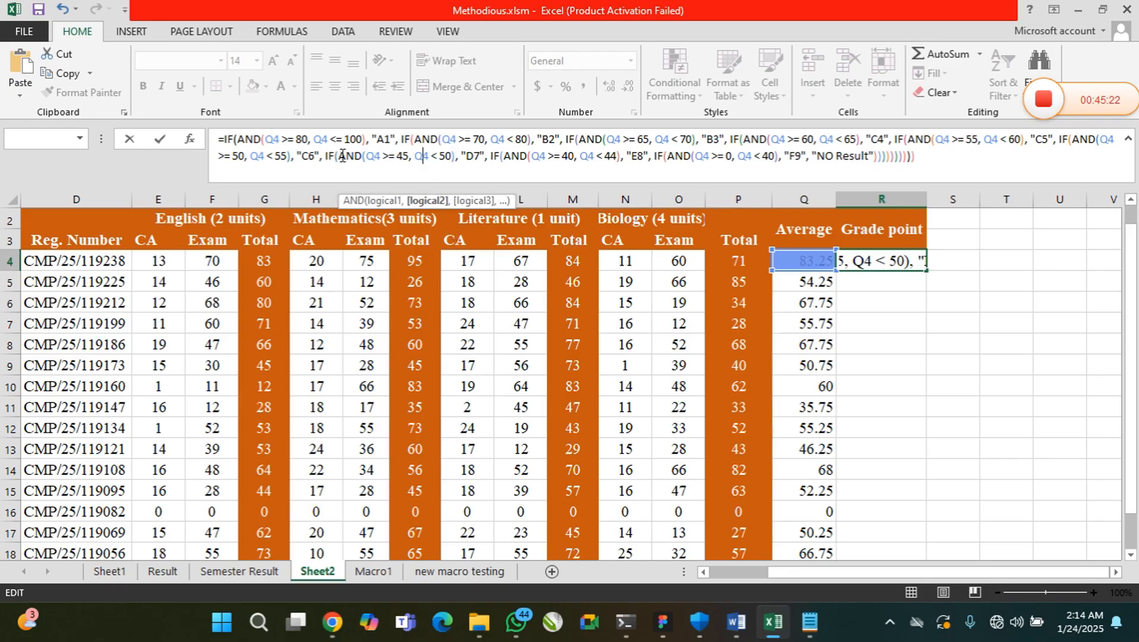
pyautogui.moveTo(339, 156); pyautogui.dragTo(438, 156)
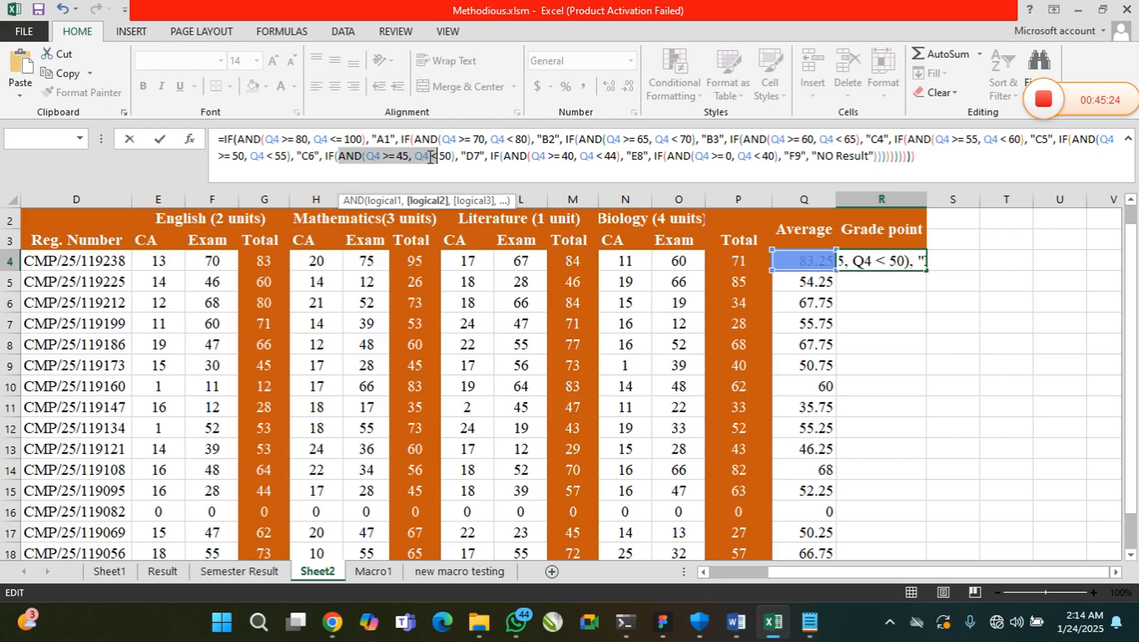
pyautogui.click(428, 156)
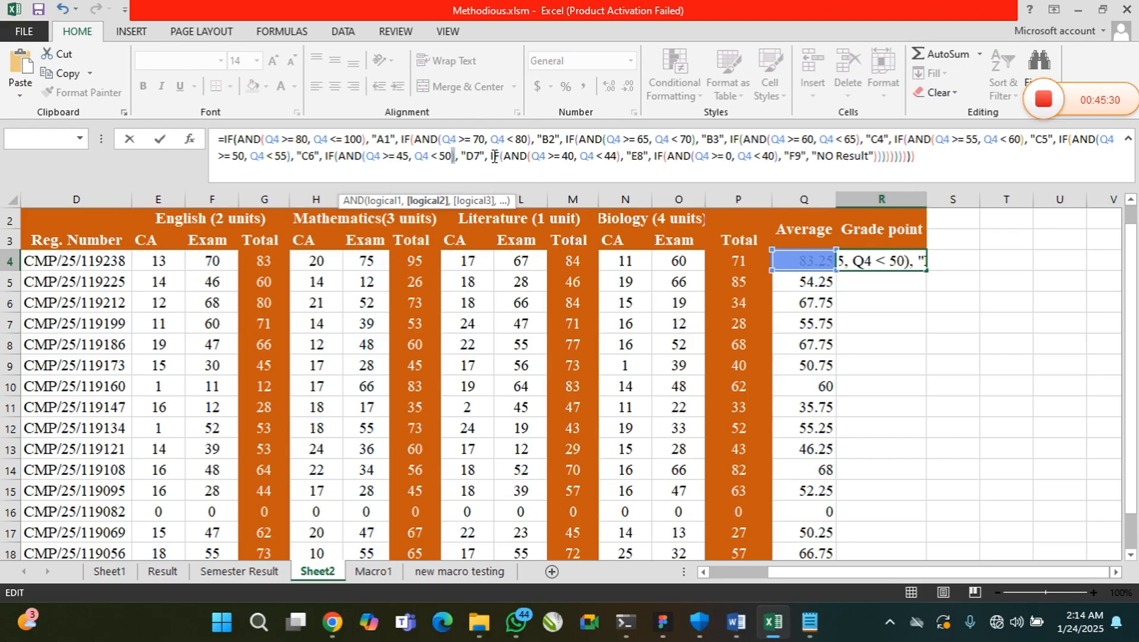
pyautogui.moveTo(518, 157); pyautogui.dragTo(681, 157)
pyautogui.doubleClick(767, 157)
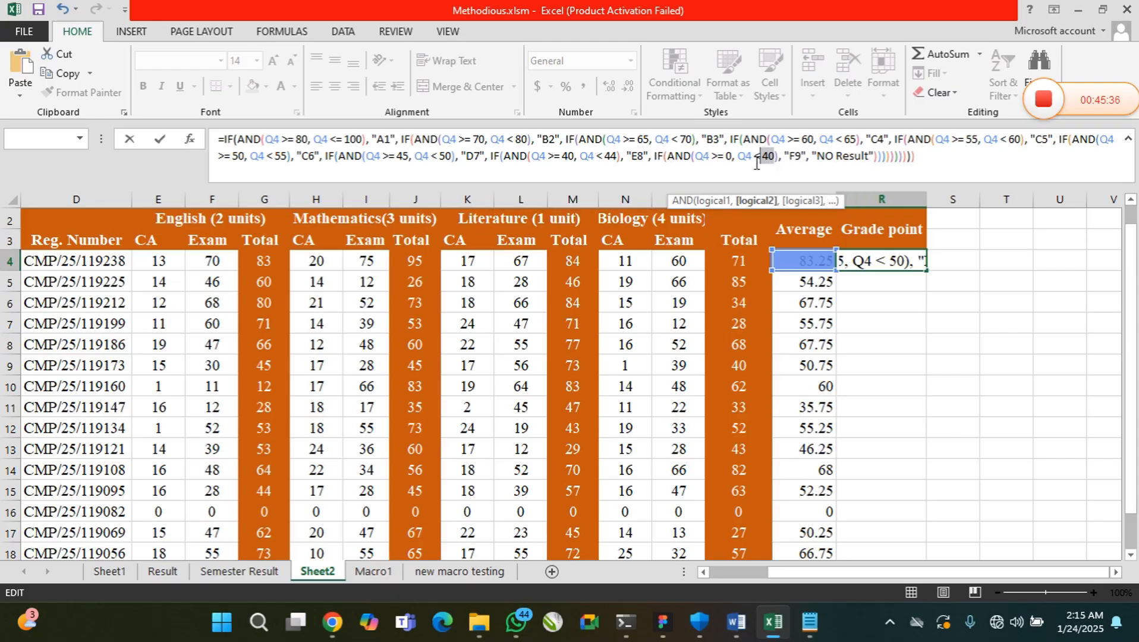
pyautogui.click(799, 156)
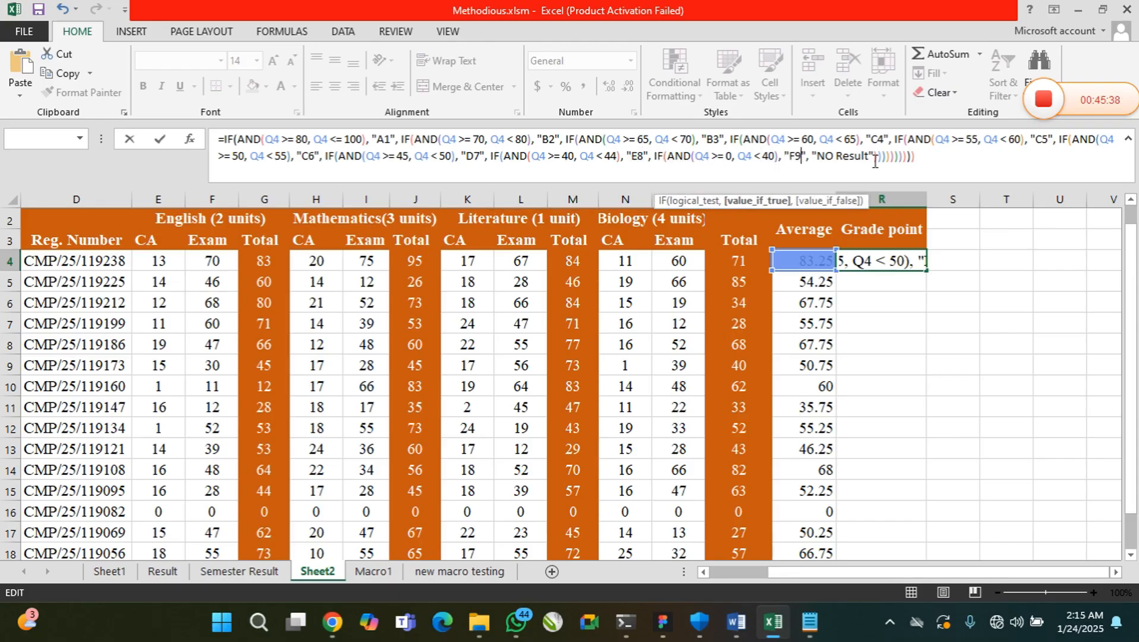
pyautogui.click(919, 157)
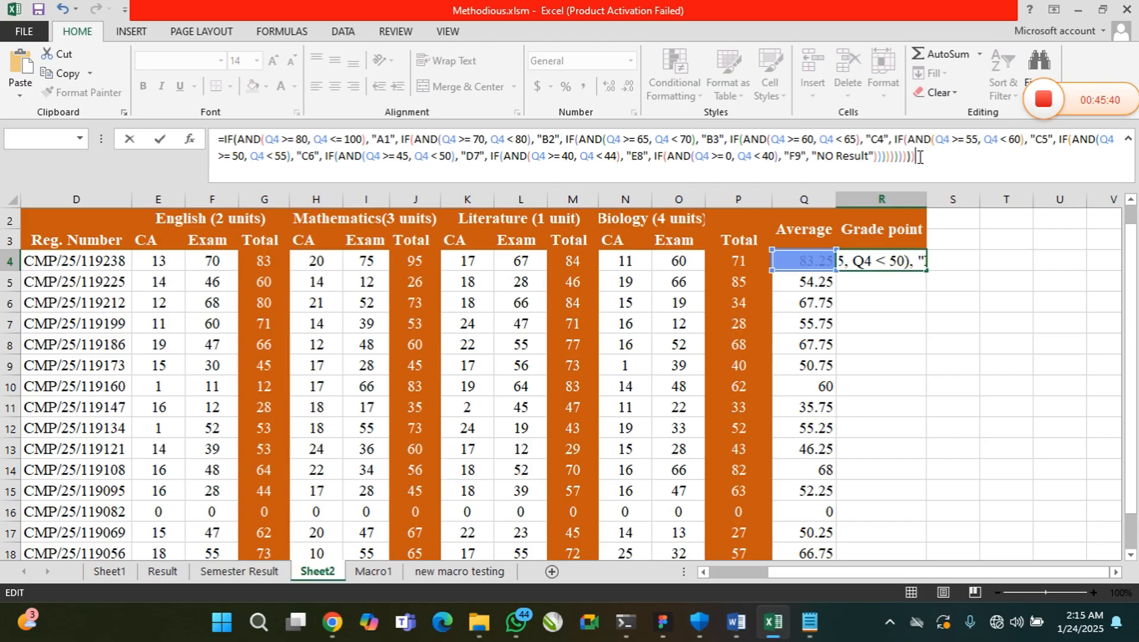
pyautogui.press('Return')
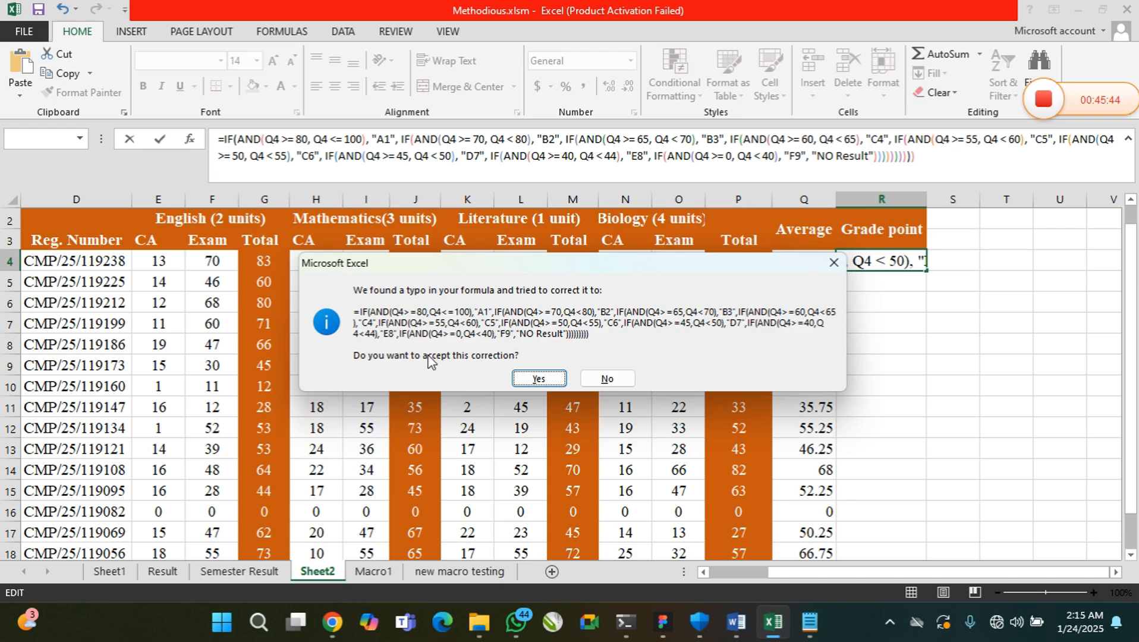
pyautogui.click(529, 380)
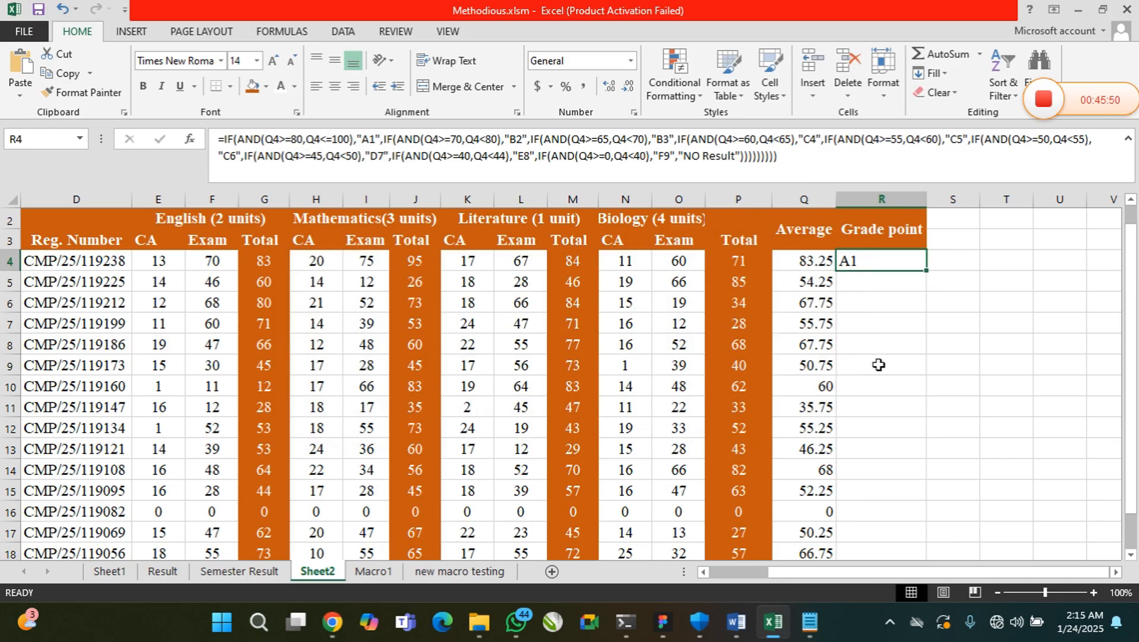
# Fill the grade formula from R4 down the Grade point column to R32
pyautogui.click(825, 260)
pyautogui.click(847, 259)
pyautogui.moveTo(924, 272); pyautogui.dragTo(926, 561)
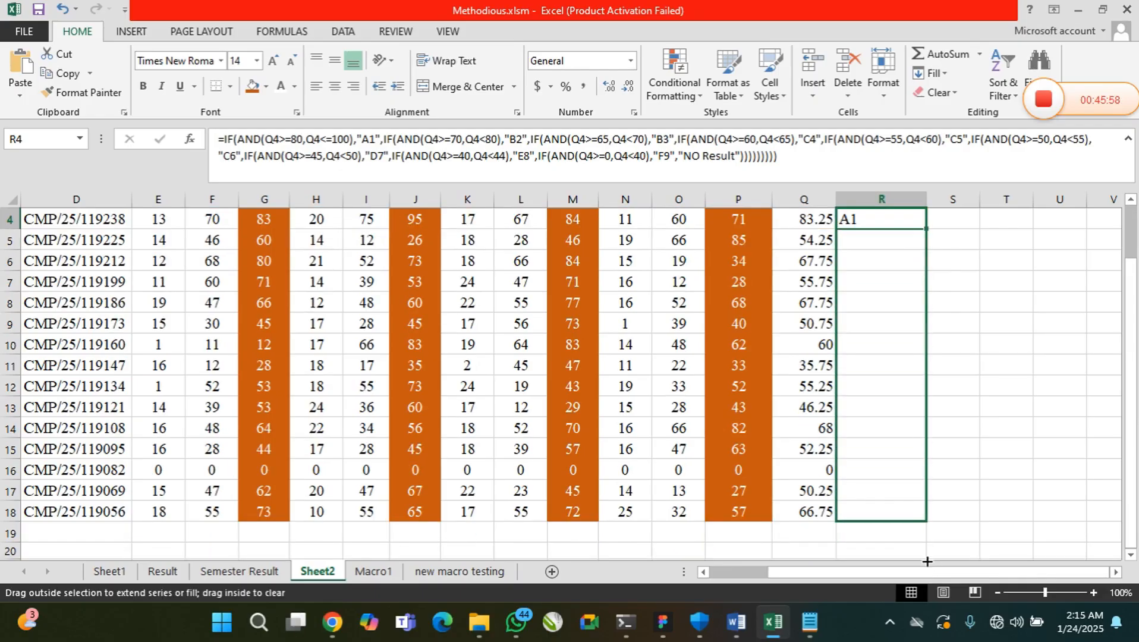
pyautogui.moveTo(914, 521); pyautogui.dragTo(925, 553)
pyautogui.scroll(5, 868, 350)
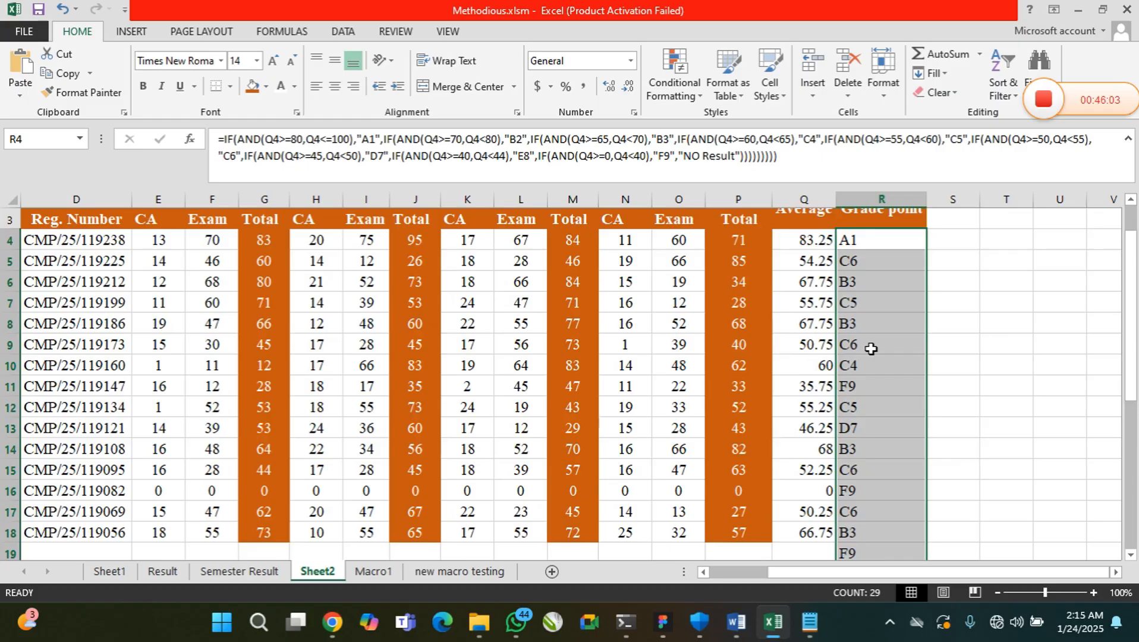
# Centre the grades in R4:R32 horizontally
pyautogui.click(869, 296)
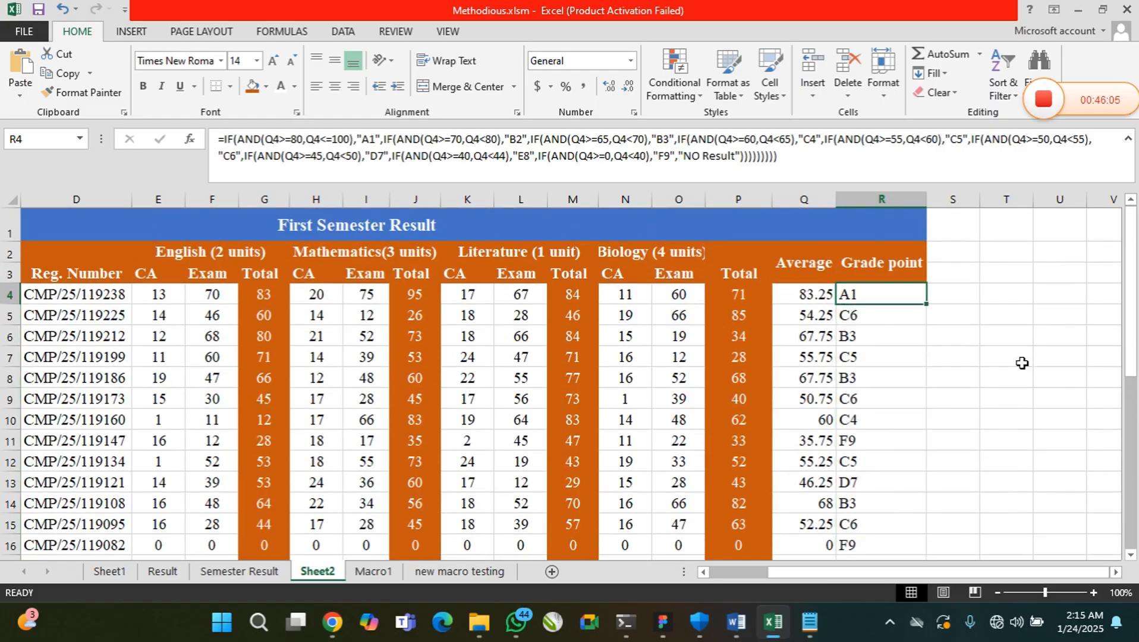
pyautogui.click(1129, 554)
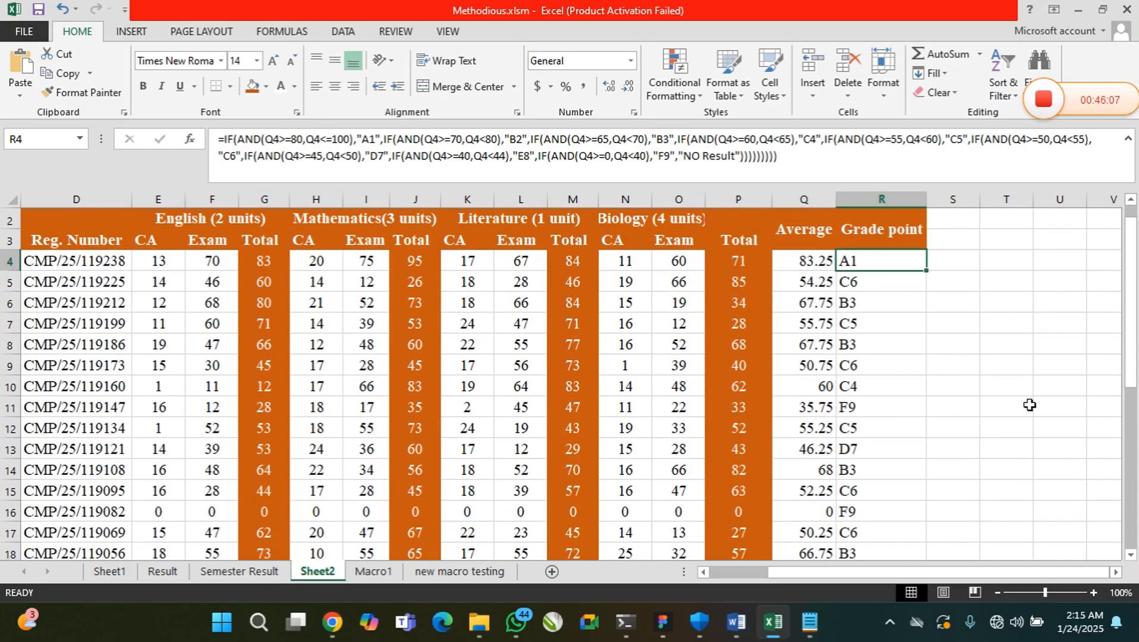
pyautogui.click(857, 286)
pyautogui.click(865, 301)
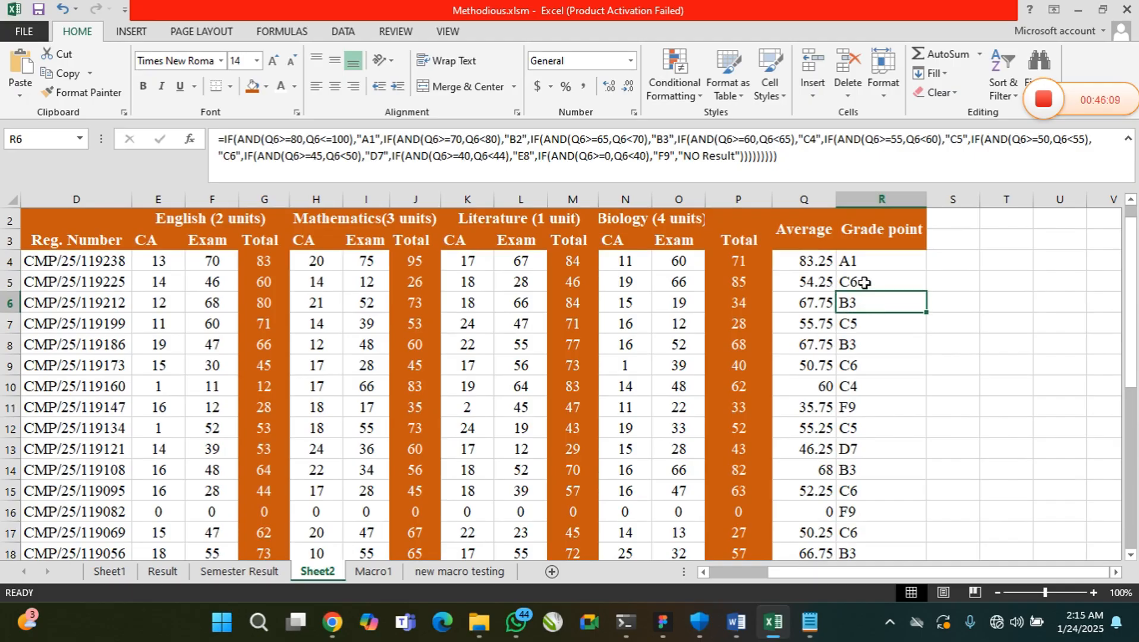
pyautogui.moveTo(863, 262); pyautogui.dragTo(880, 551)
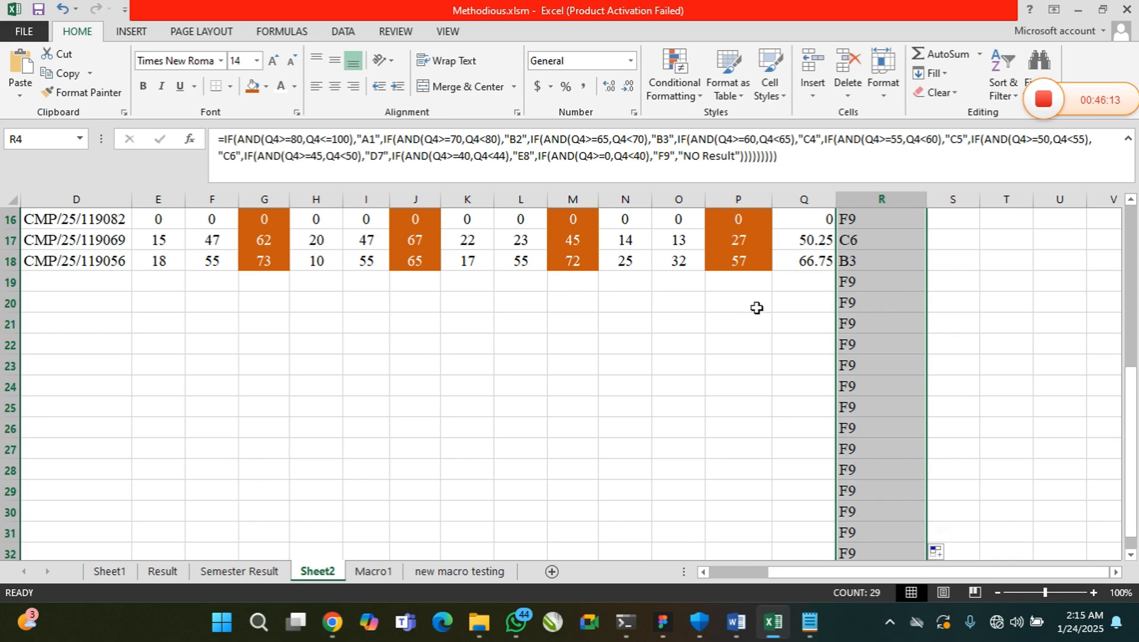
pyautogui.click(334, 87)
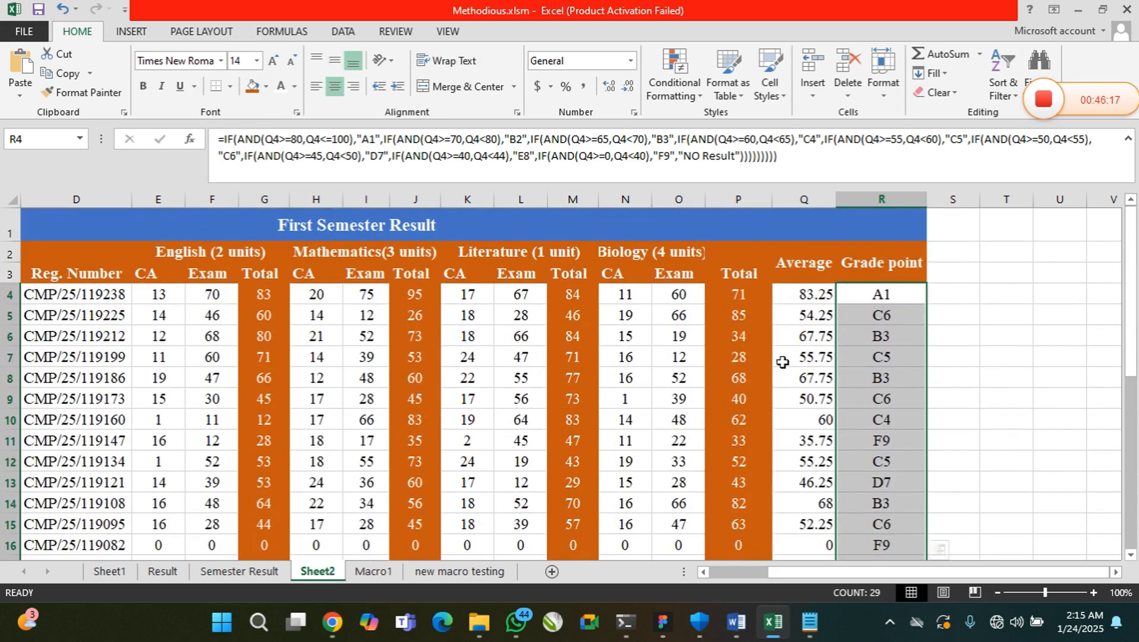
# Check the grades in R4 through R18 and their formulas against each student's average
pyautogui.click(885, 337)
pyautogui.click(885, 297)
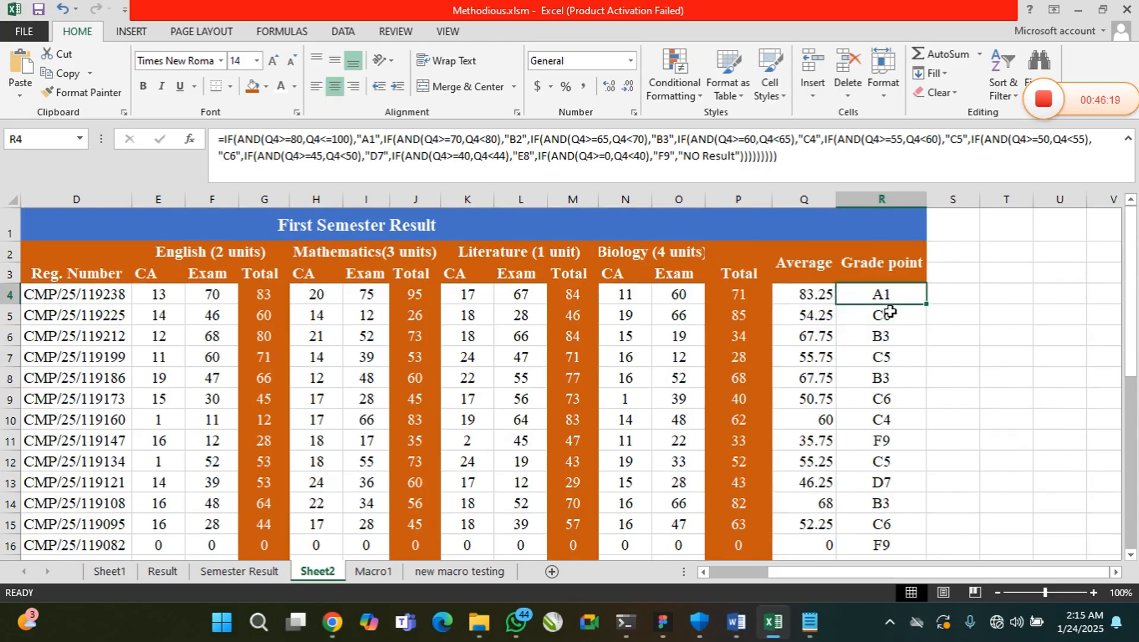
pyautogui.click(885, 316)
pyautogui.click(886, 337)
pyautogui.click(886, 358)
pyautogui.click(887, 380)
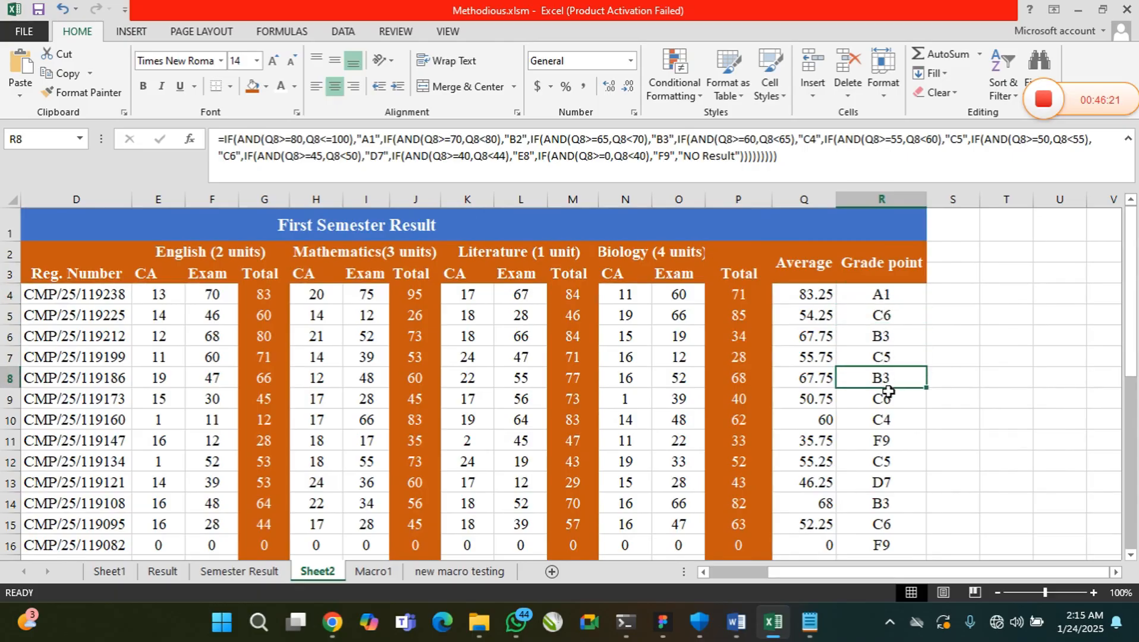
pyautogui.click(888, 399)
pyautogui.click(888, 421)
pyautogui.click(888, 440)
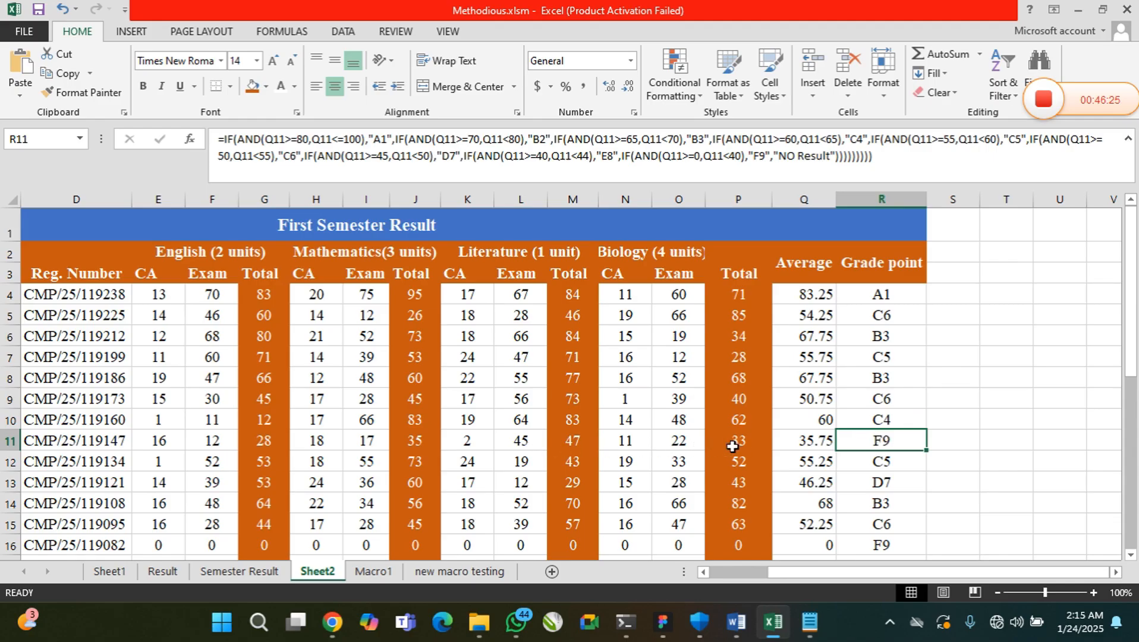
pyautogui.click(876, 467)
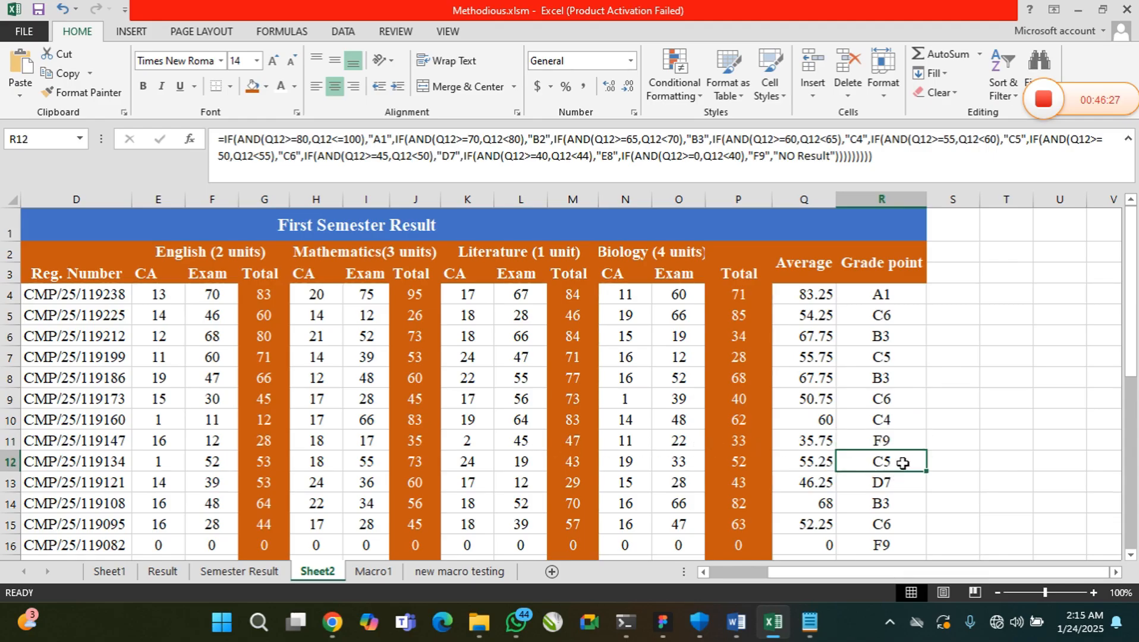
pyautogui.scroll(-2, 885, 466)
pyautogui.click(891, 345)
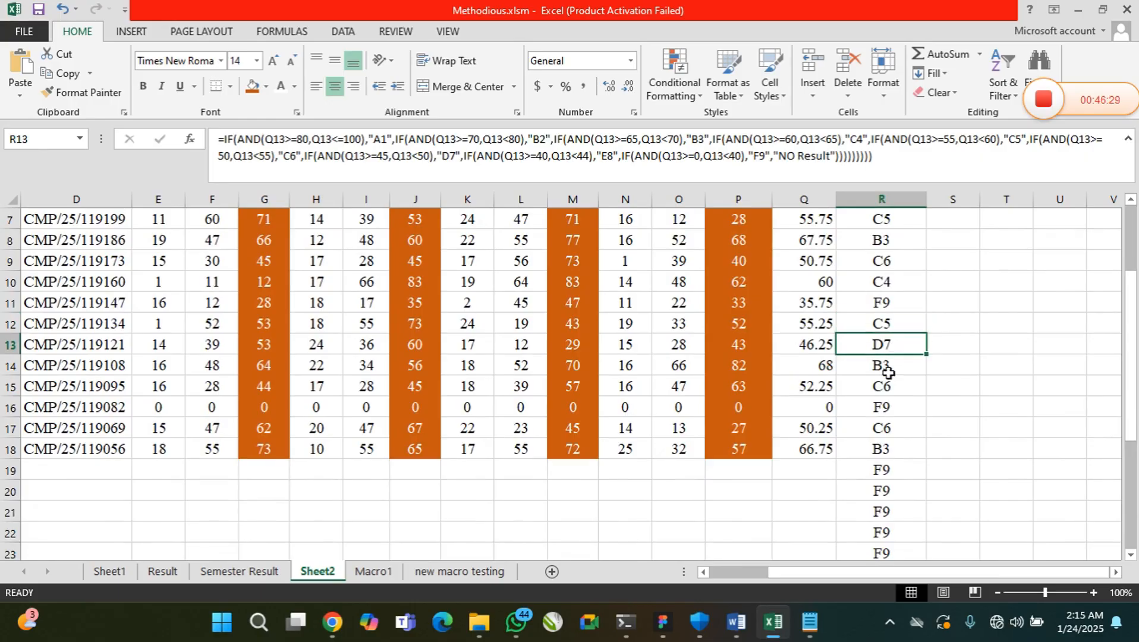
pyautogui.click(885, 366)
pyautogui.click(880, 386)
pyautogui.click(872, 408)
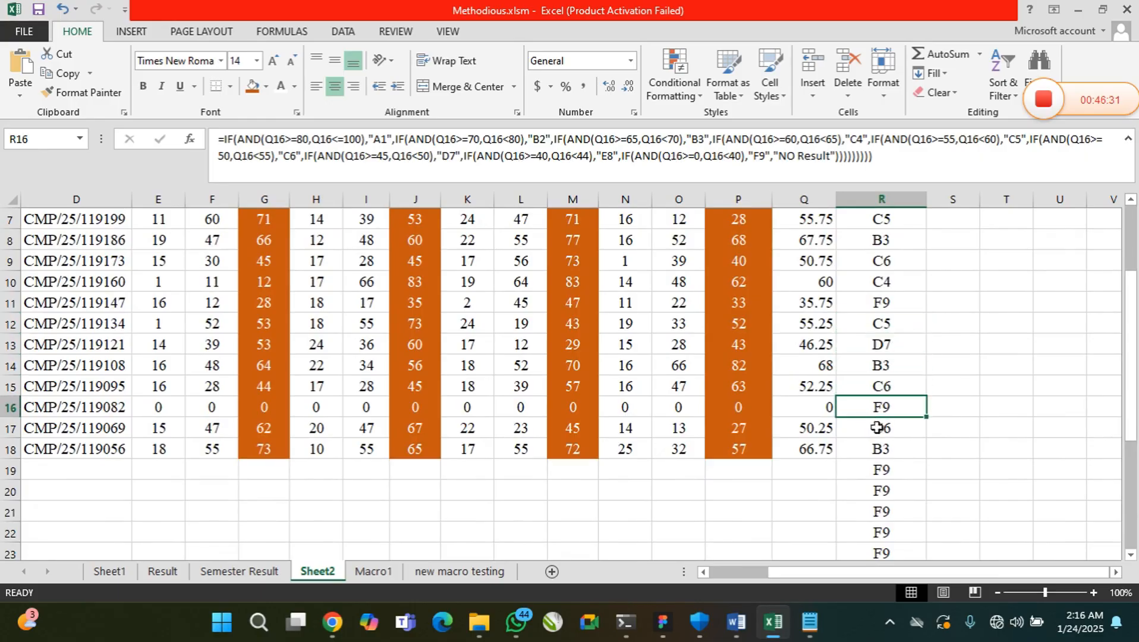
pyautogui.click(883, 429)
pyautogui.click(887, 448)
# Try to clear the surplus F9 grades in R21:R32, below the student rows
pyautogui.scroll(-6, 887, 447)
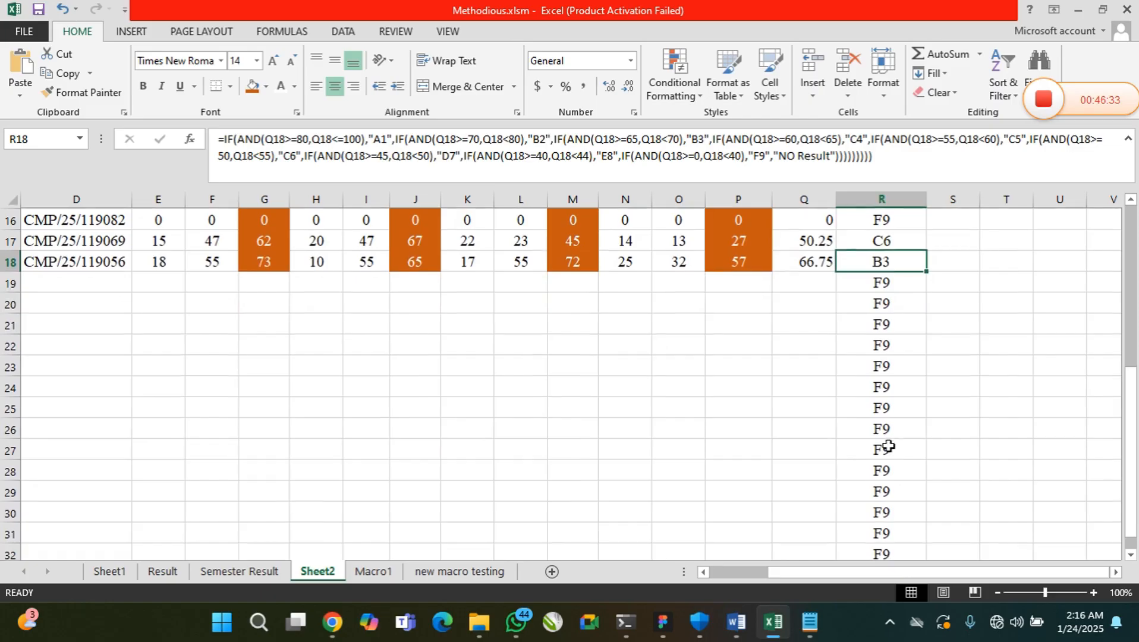
pyautogui.scroll(2, 887, 439)
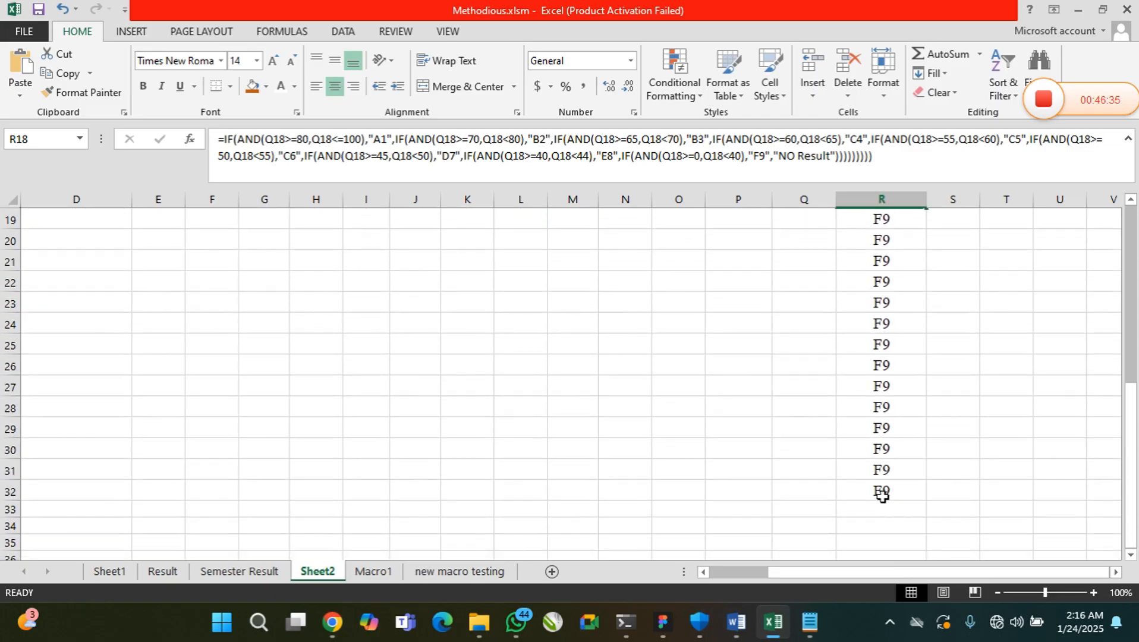
pyautogui.moveTo(882, 490); pyautogui.dragTo(881, 262)
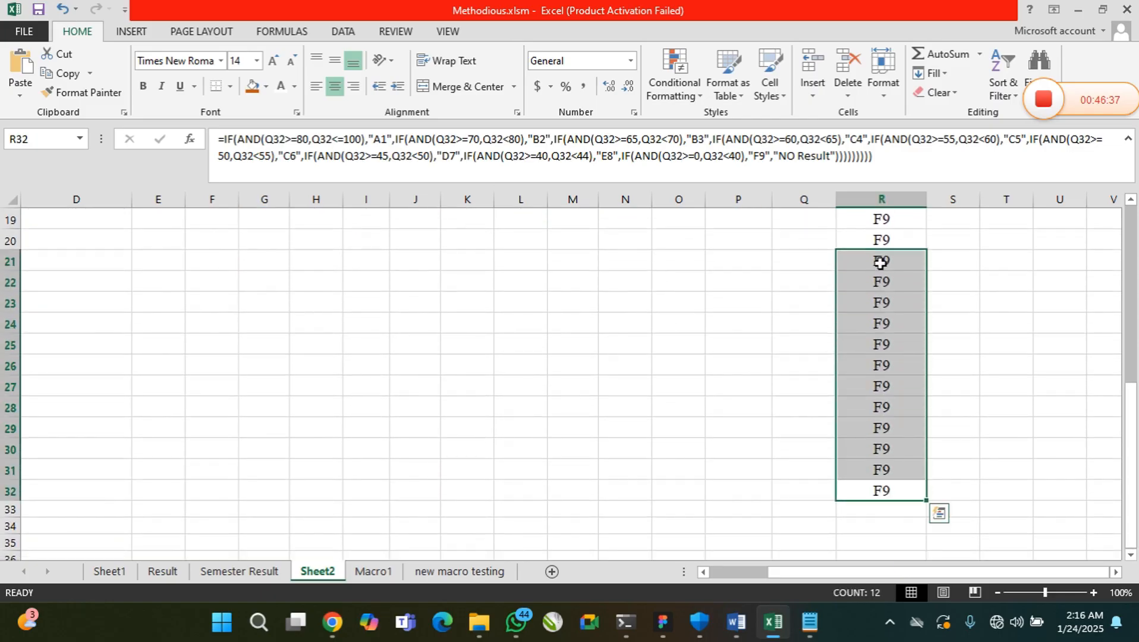
pyautogui.press('BackSpace')
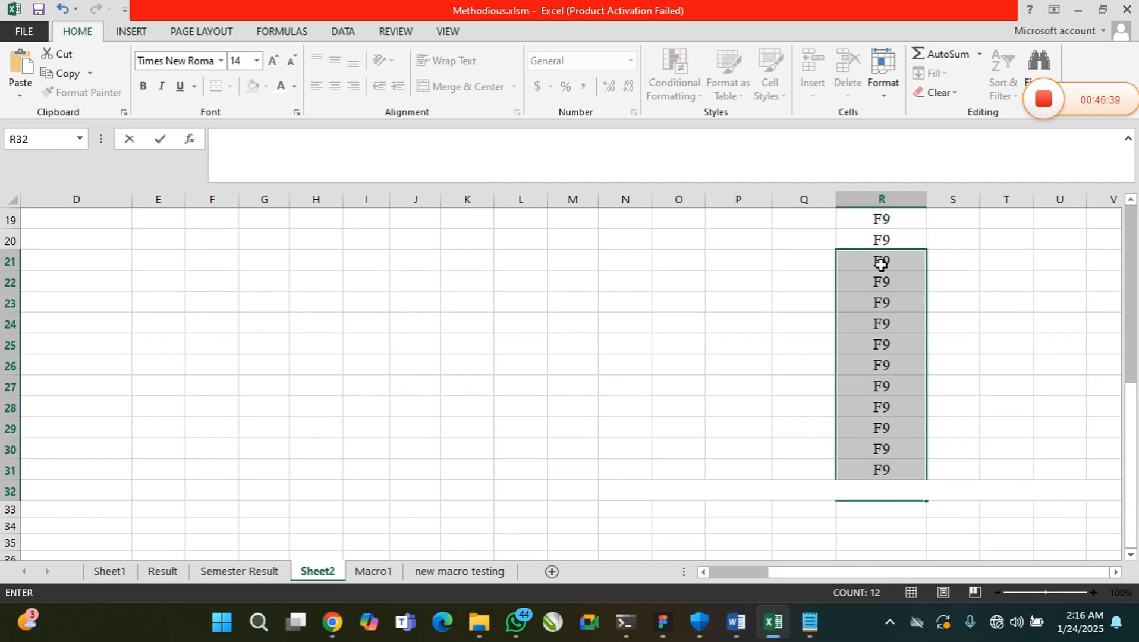
pyautogui.click(890, 318)
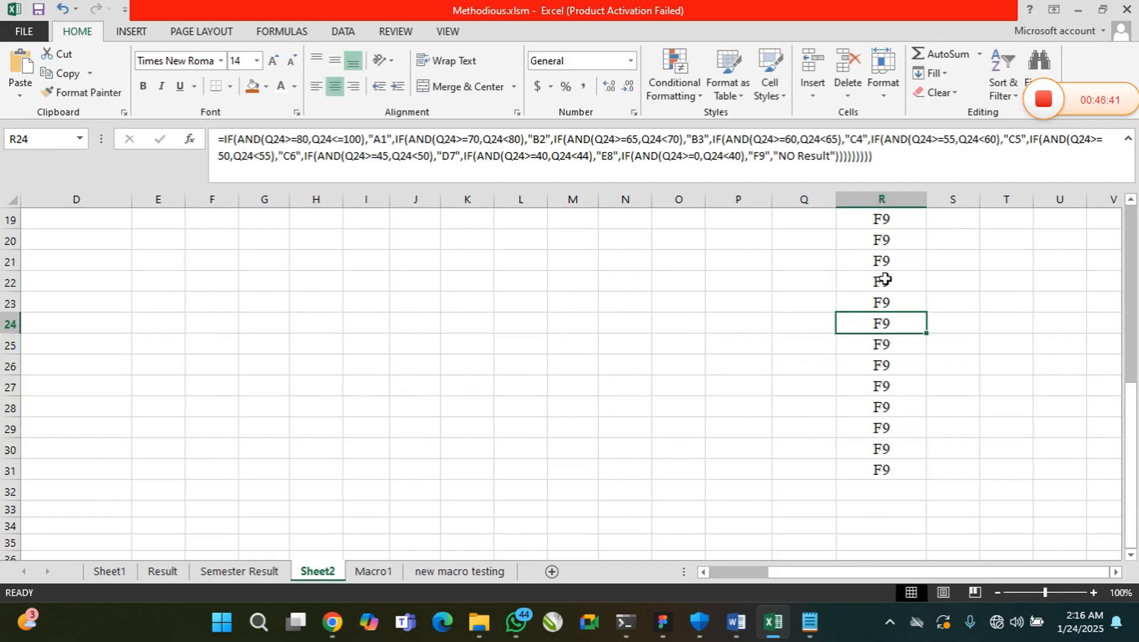
# Clear the surplus grades in R21:R31 and in R20, below the last student row
pyautogui.moveTo(888, 257); pyautogui.dragTo(879, 469)
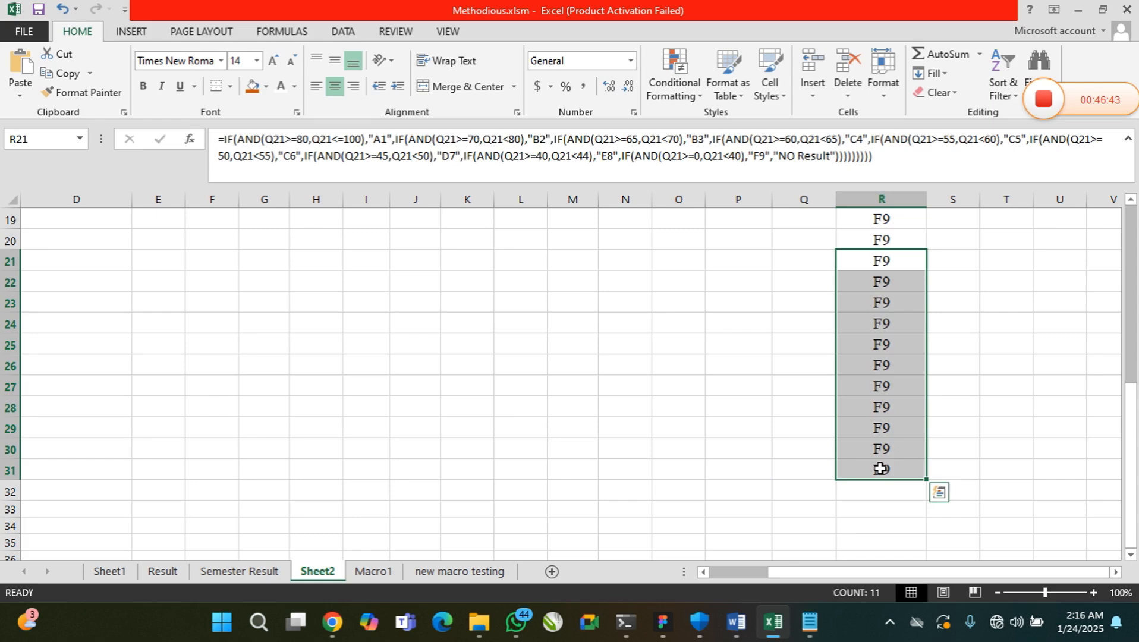
pyautogui.press('Delete')
pyautogui.scroll(2, 880, 468)
pyautogui.scroll(1, 880, 468)
pyautogui.click(894, 423)
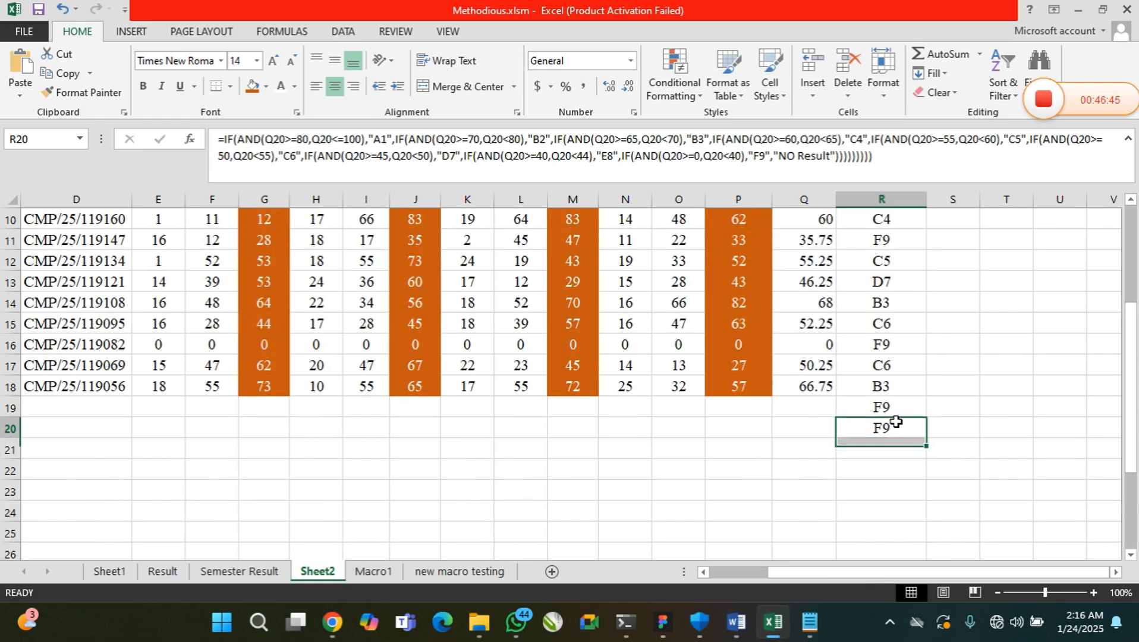
pyautogui.press('Delete')
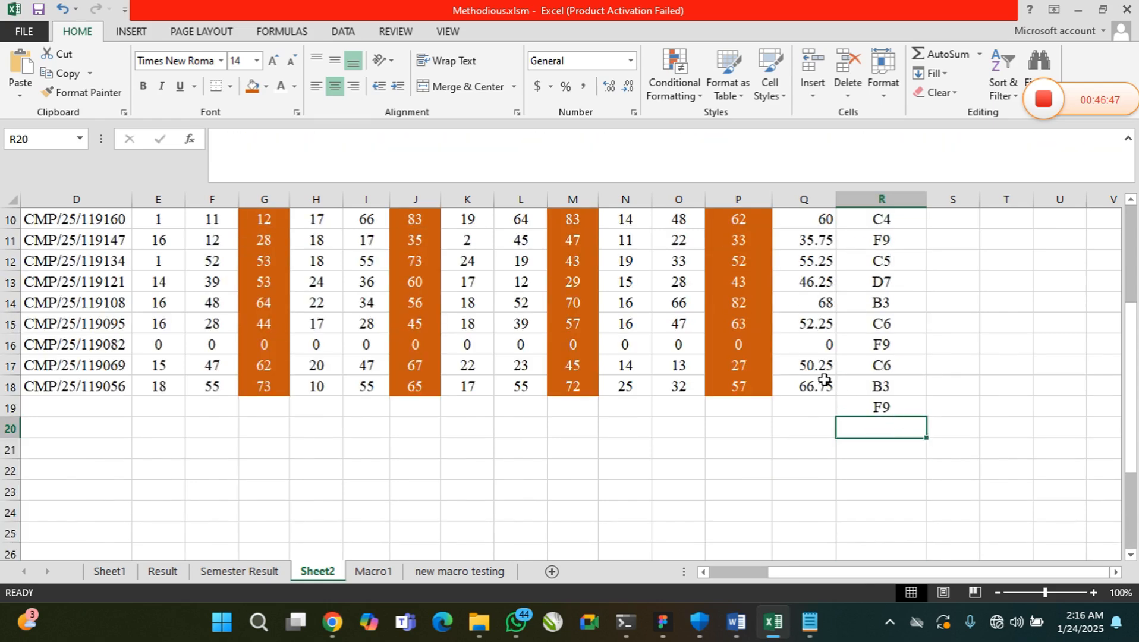
# Replace the Literature CA score in K18 with a first name to test how the formulas handle text
pyautogui.scroll(2, 833, 440)
pyautogui.scroll(1, 834, 441)
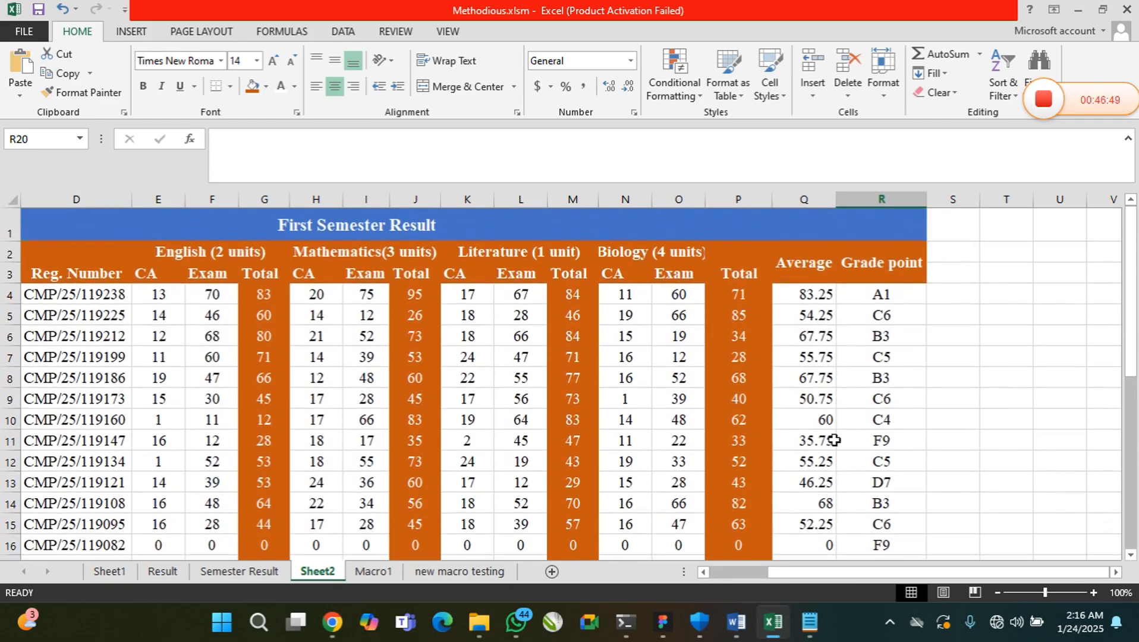
pyautogui.scroll(-1, 743, 410)
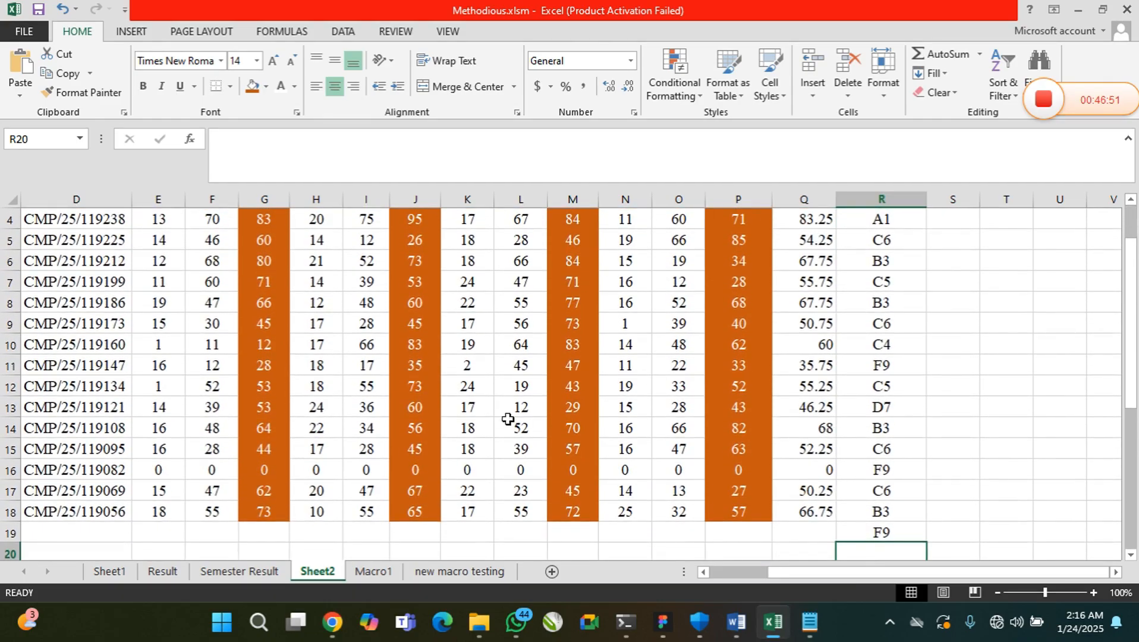
pyautogui.click(479, 514)
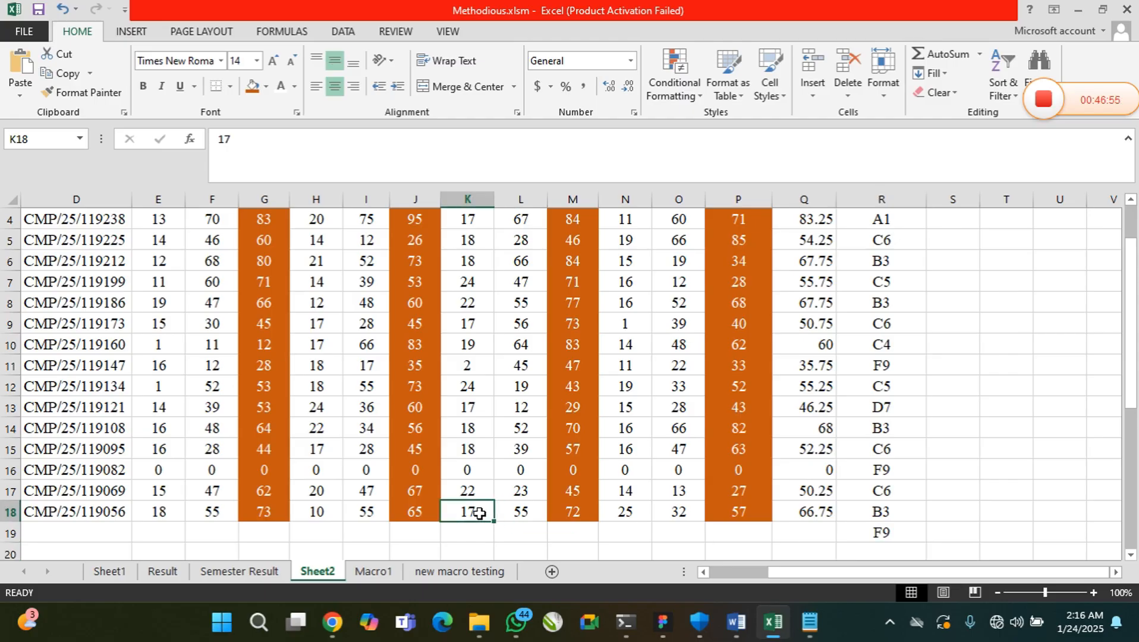
pyautogui.doubleClick(479, 513)
pyautogui.press('BackSpace')
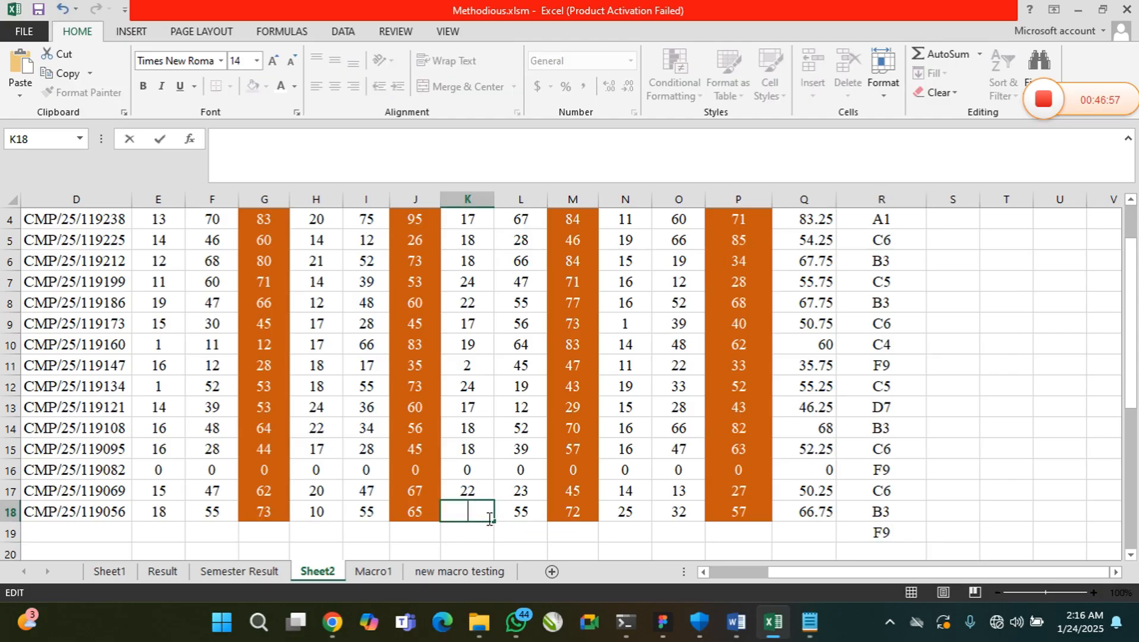
pyautogui.press('Return')
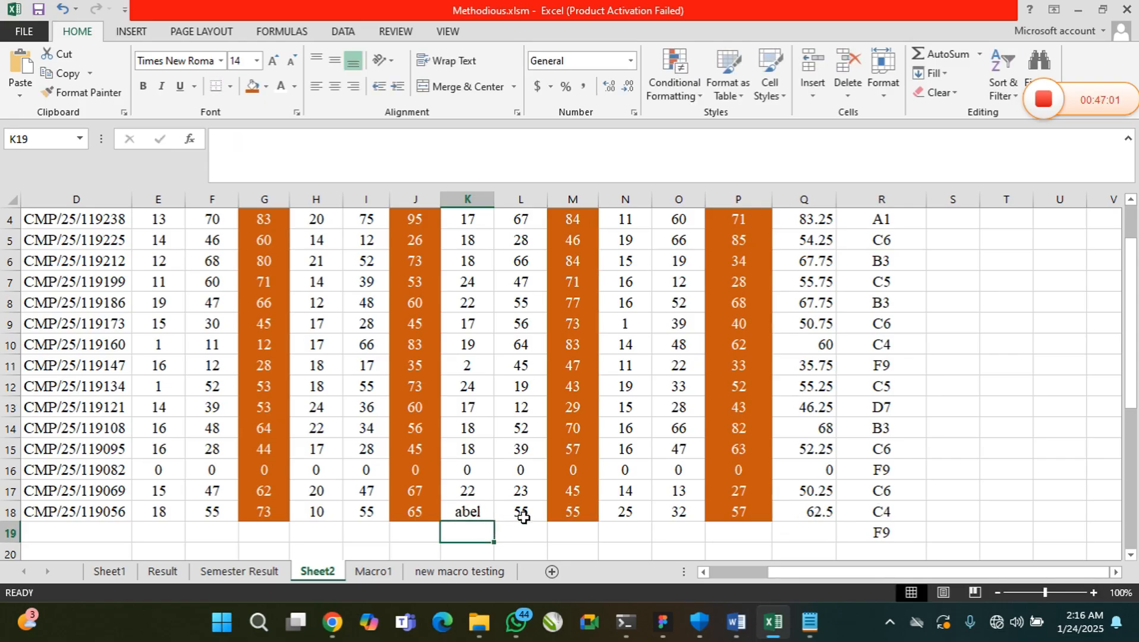
# Set the Literature CA score in K18 to 13
pyautogui.click(467, 512)
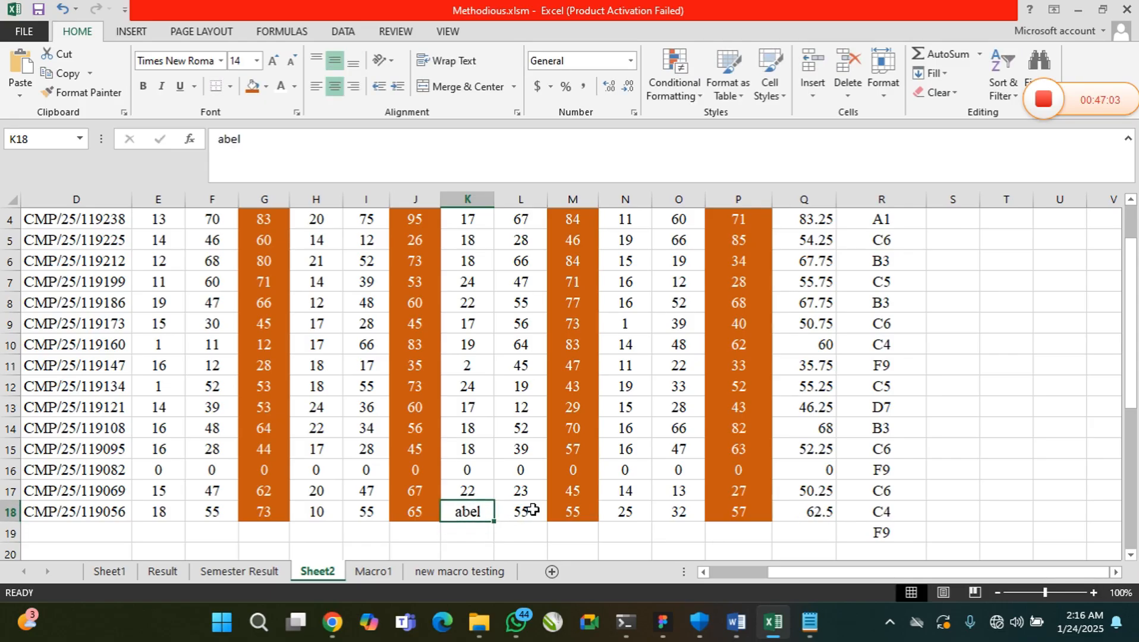
pyautogui.doubleClick(474, 512)
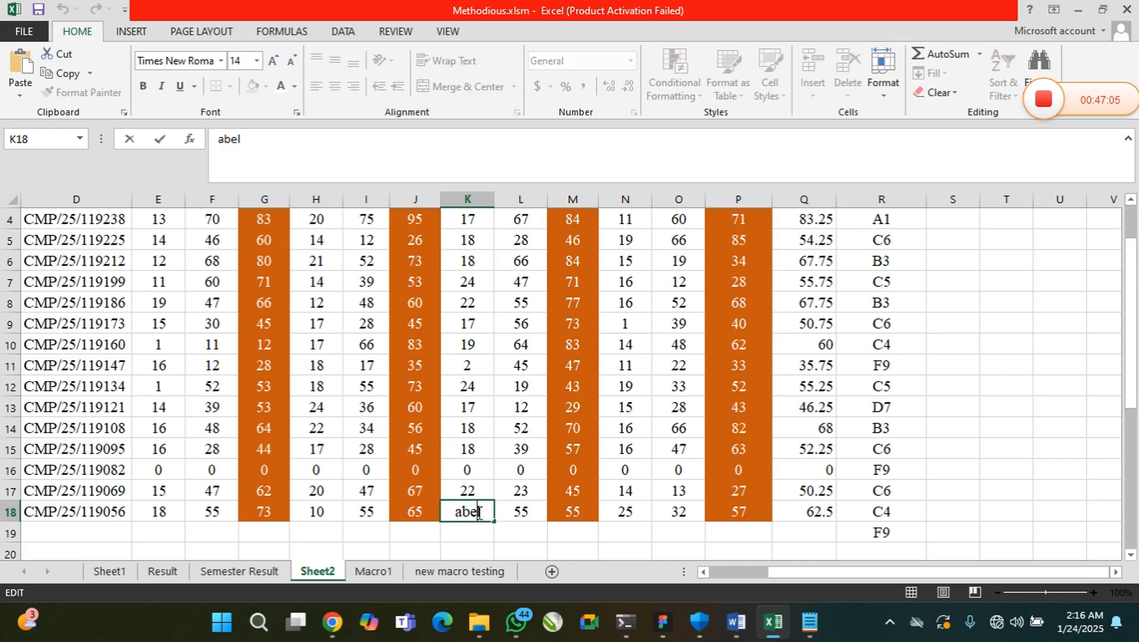
pyautogui.press('BackSpace')
pyautogui.press('BackSpace')
pyautogui.press('BackSpace')
pyautogui.write('13')
pyautogui.press('Return')
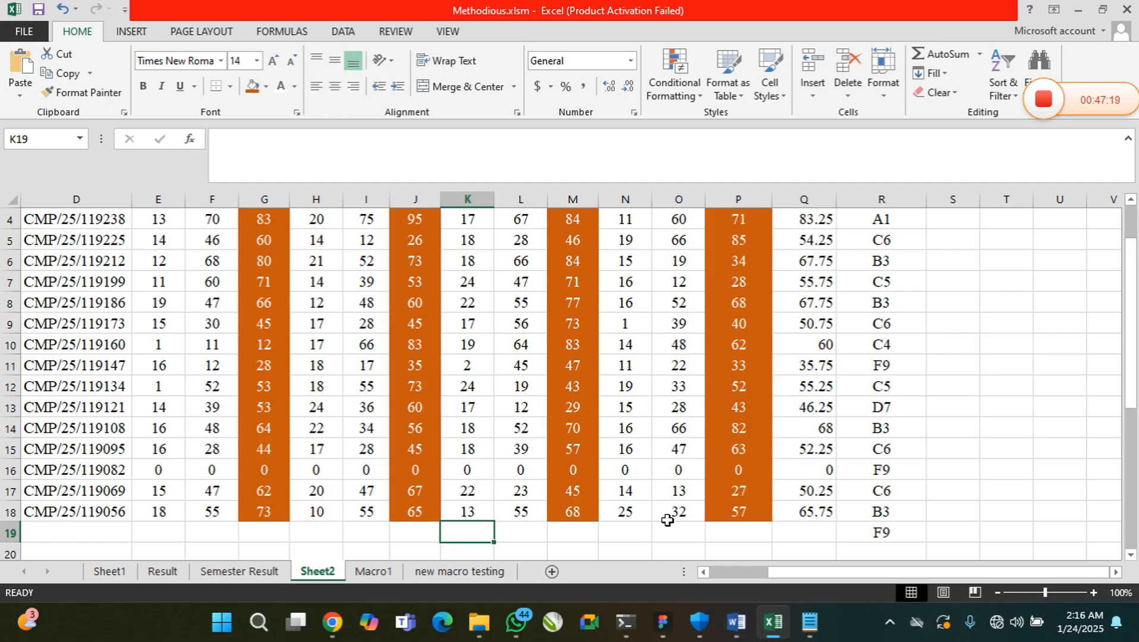
# Examine the grade formulas in R18 and R5, along with the student rows and their name columns
pyautogui.click(889, 514)
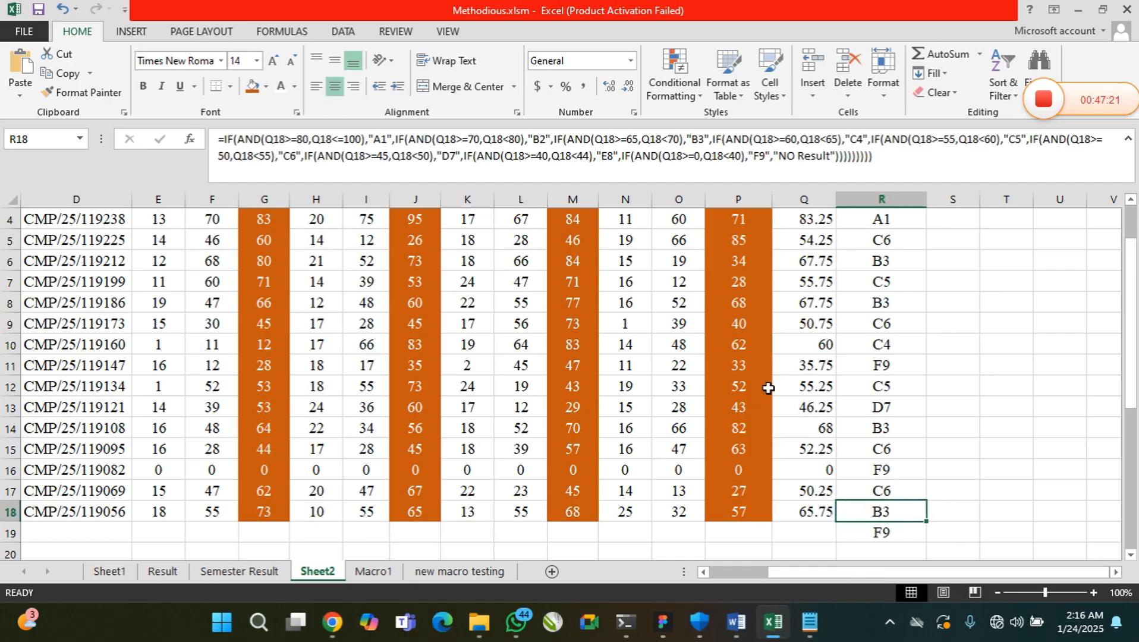
pyautogui.scroll(1, 587, 371)
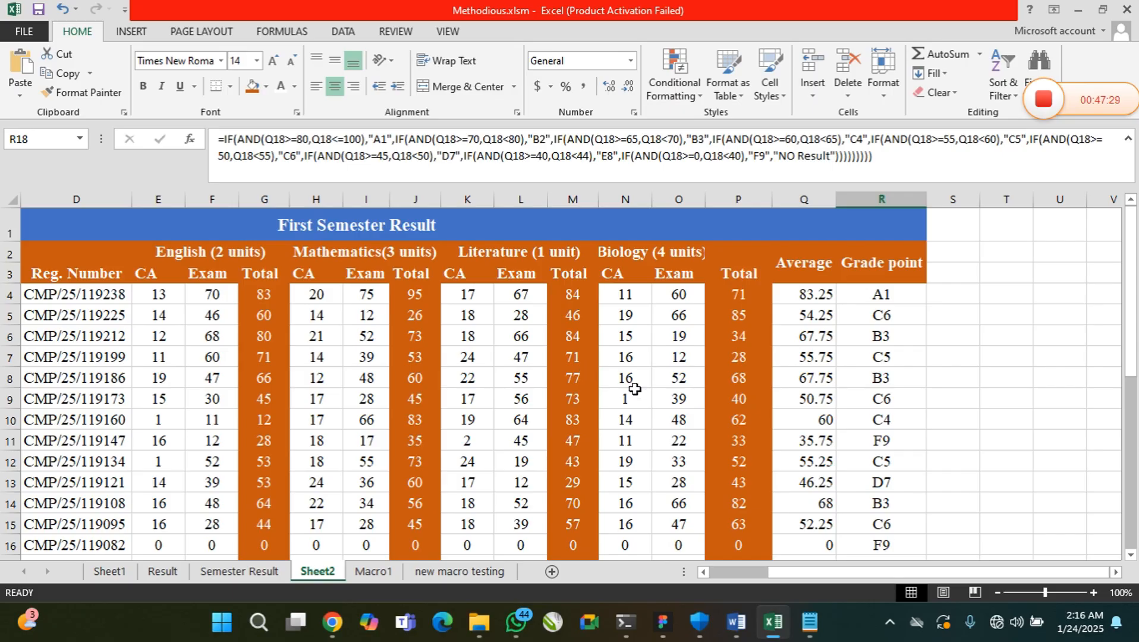
pyautogui.click(855, 321)
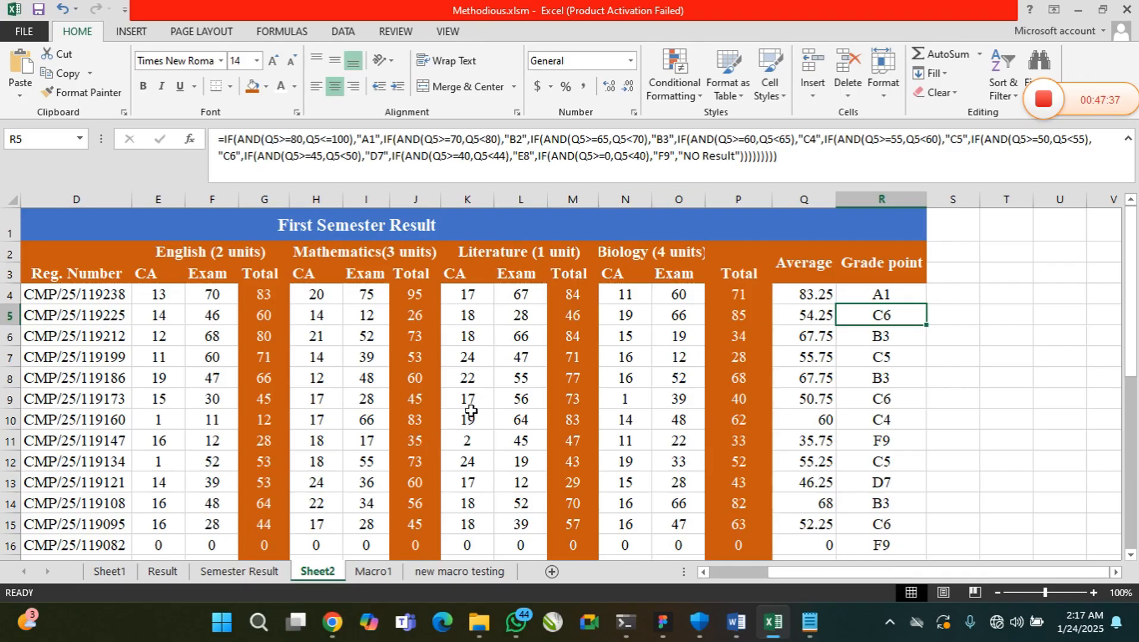
pyautogui.moveTo(1129, 318)
pyautogui.mouseDown()
pyautogui.moveTo(1135, 348)
pyautogui.moveTo(1136, 333)
pyautogui.mouseUp()
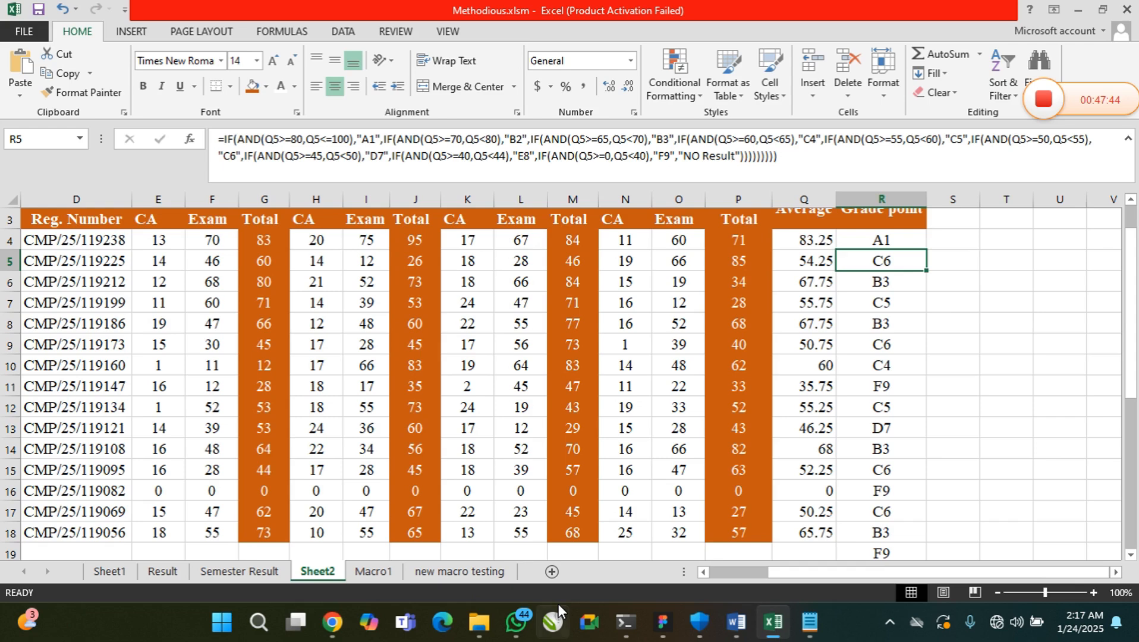
pyautogui.click(705, 573)
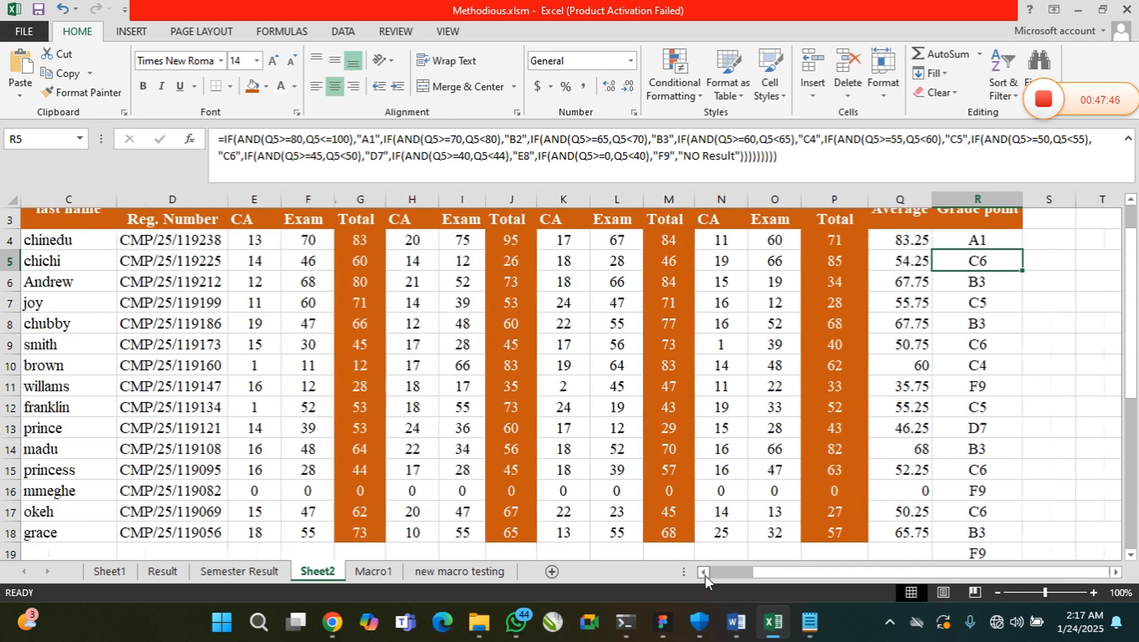
pyautogui.click(704, 572)
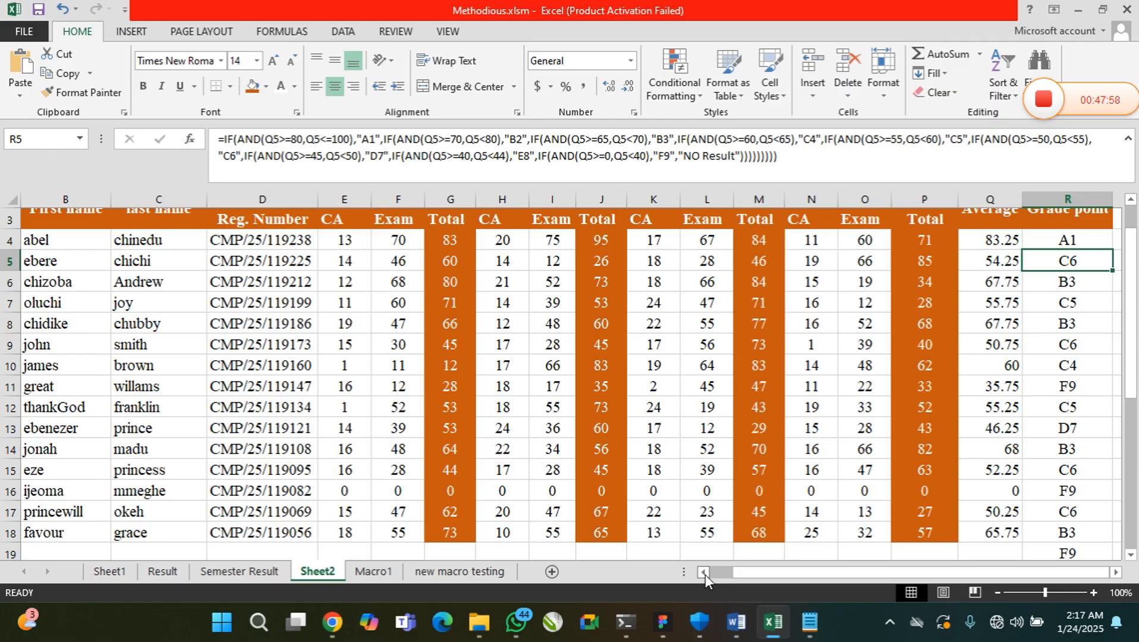
# Switch to Notepad and add "6. =VLOOKUP()" below =AND() in the list of 40 useful Excel programs
pyautogui.click(809, 623)
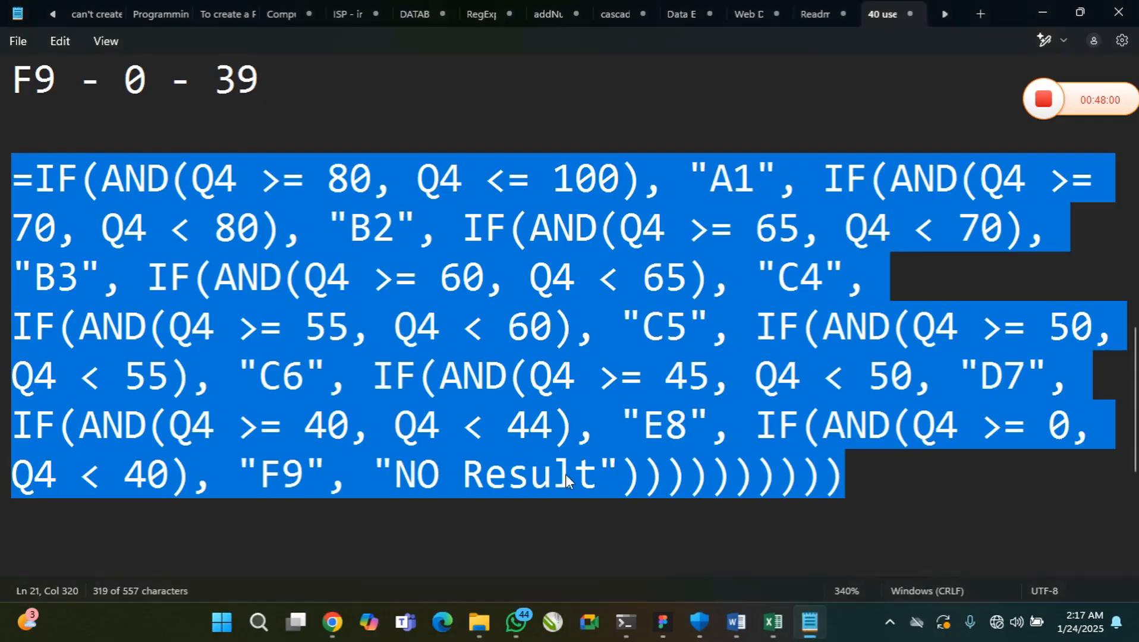
pyautogui.click(458, 392)
pyautogui.scroll(10, 455, 397)
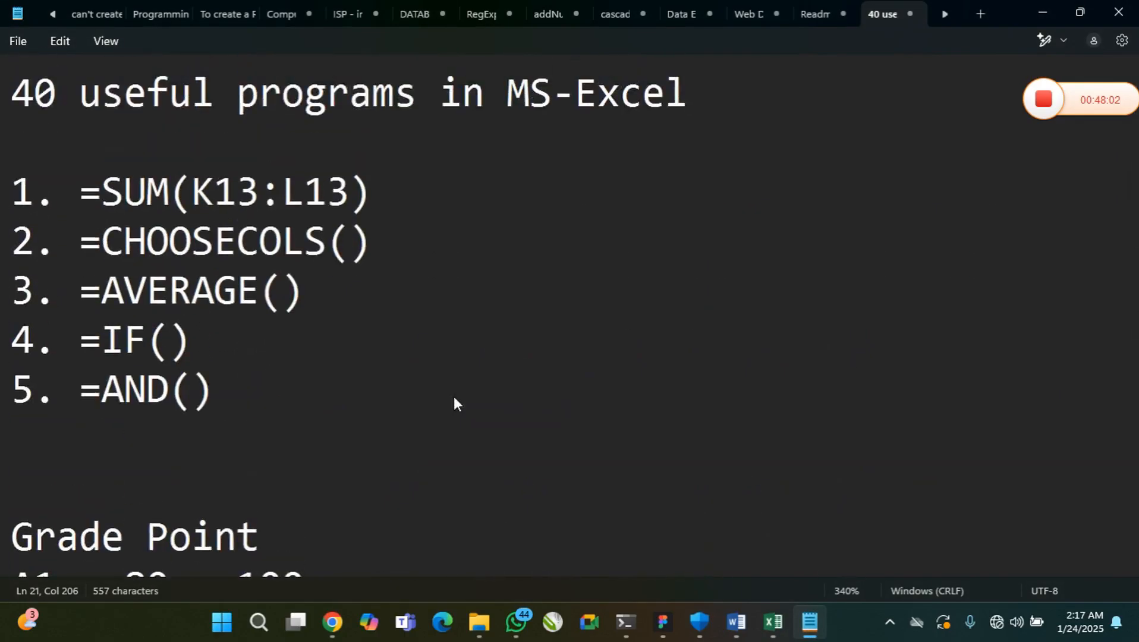
pyautogui.click(364, 403)
pyautogui.press('Return')
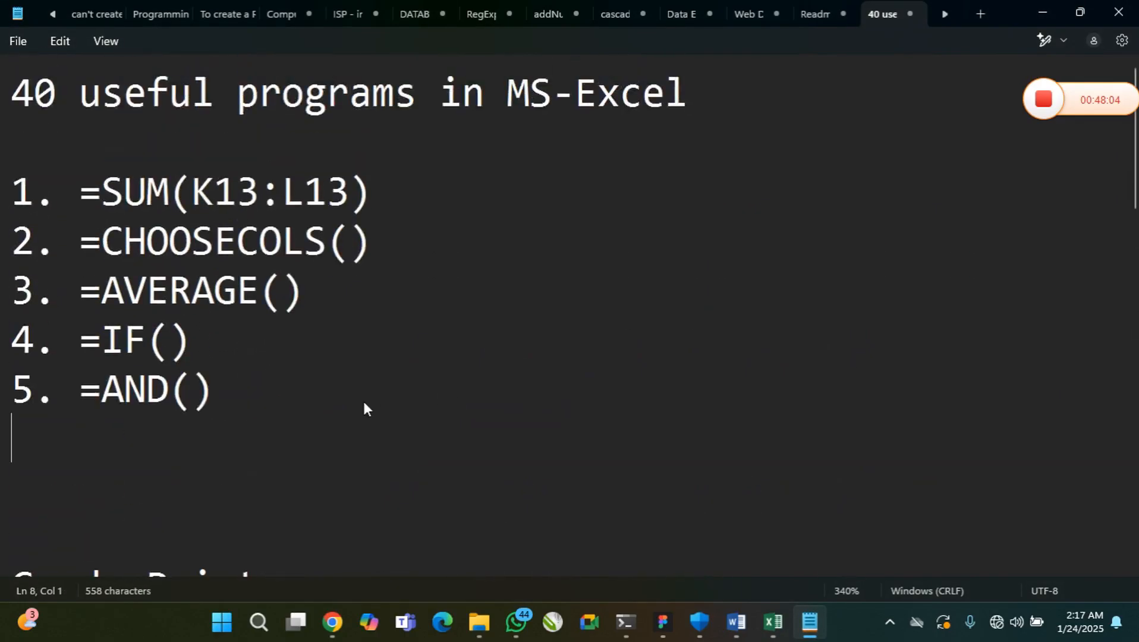
pyautogui.write('6. ')
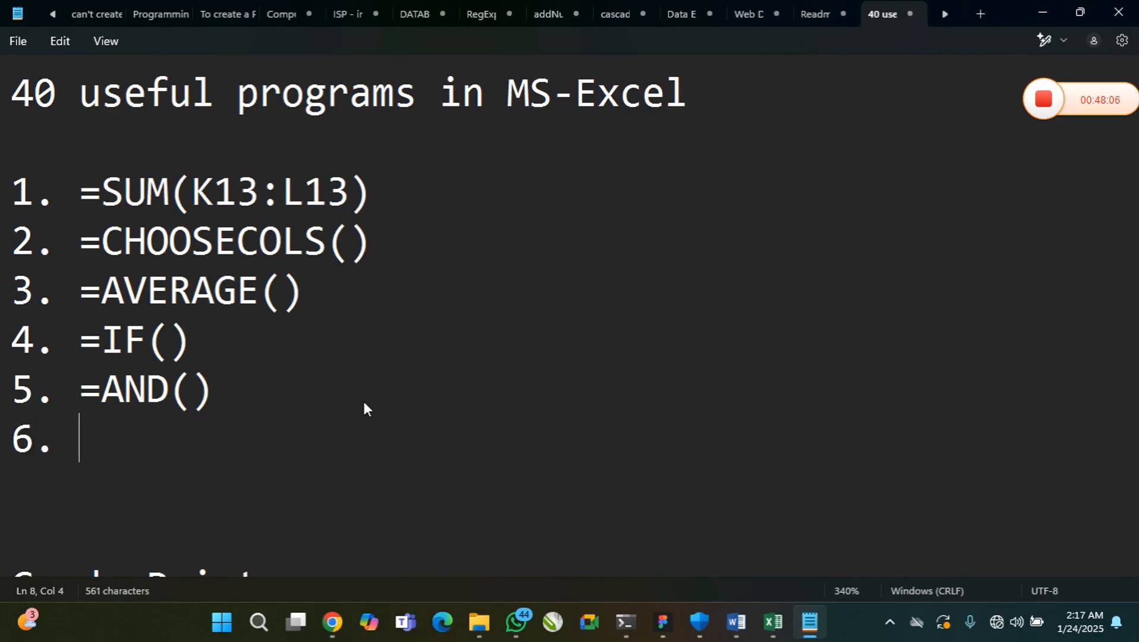
pyautogui.write('=VLOO')
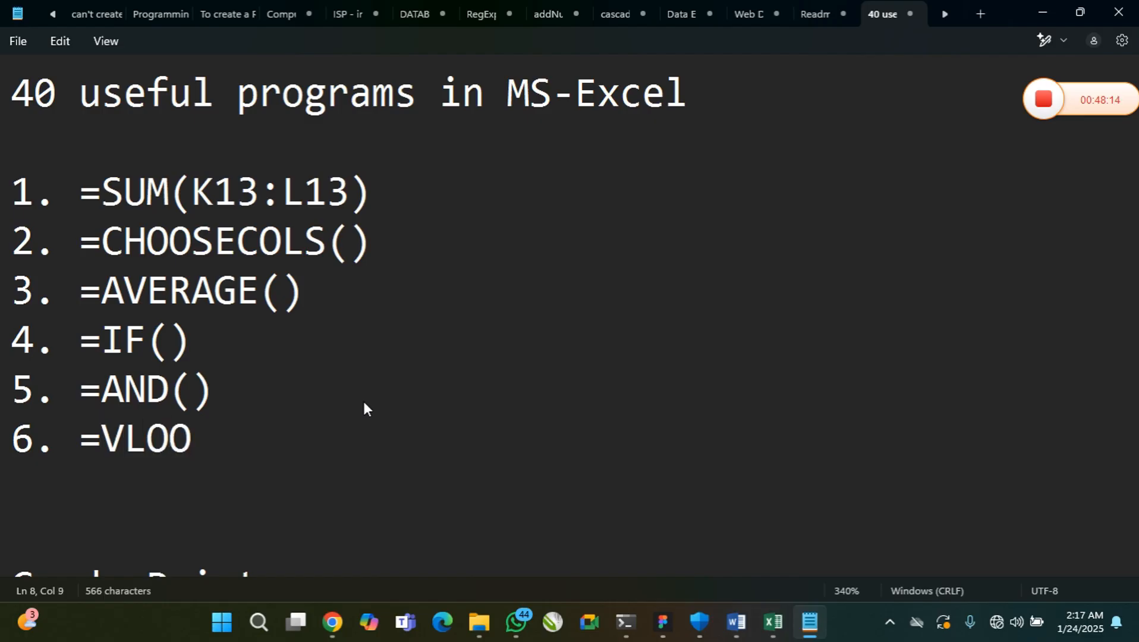
pyautogui.write('PU')
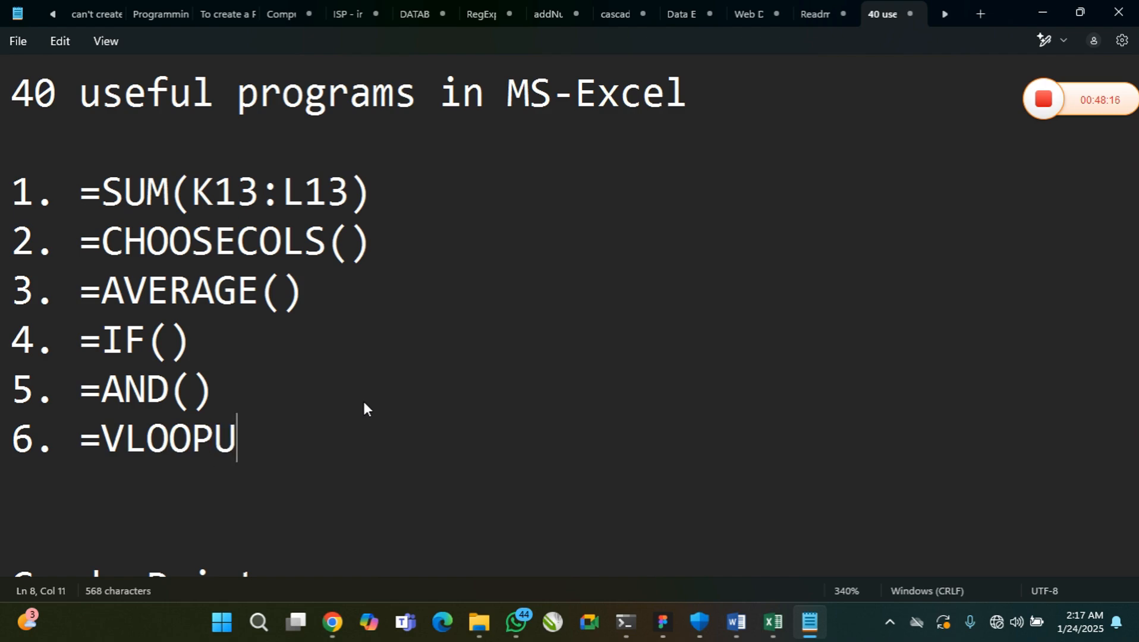
pyautogui.press('BackSpace')
pyautogui.press('BackSpace')
pyautogui.write('K')
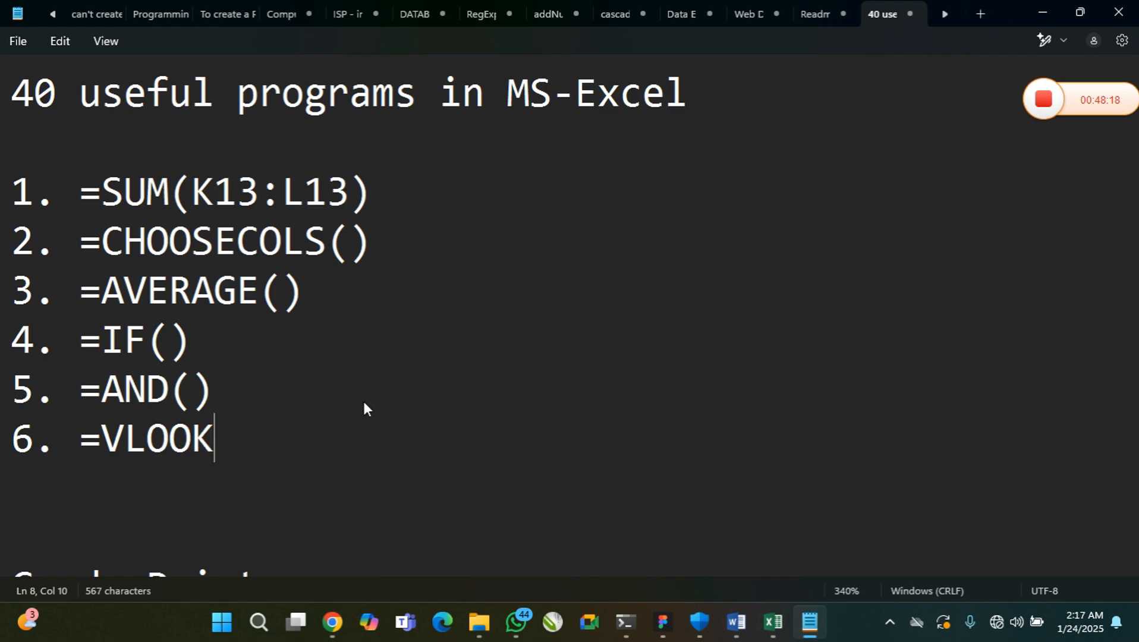
pyautogui.write('UP')
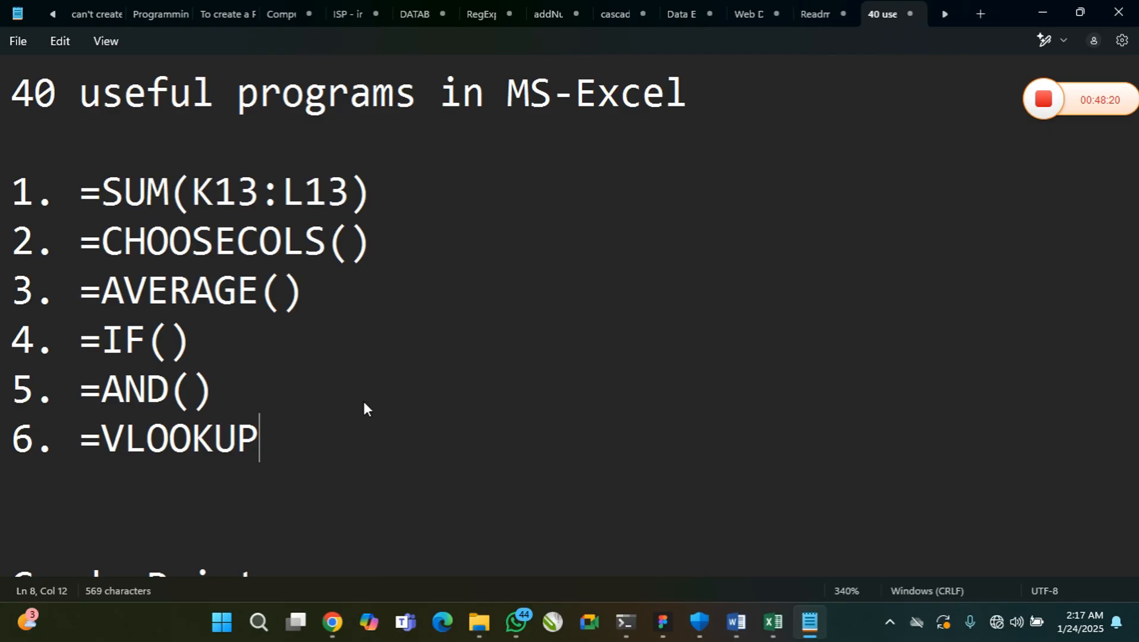
pyautogui.write('()')
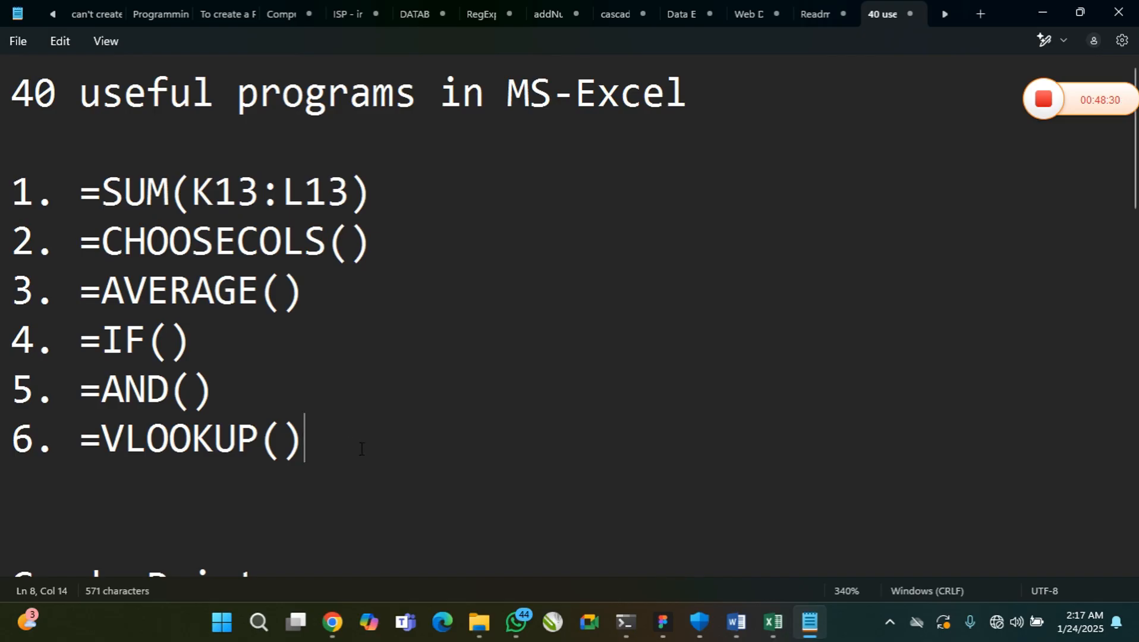
# Switch back to Excel and add a conditional format to R4: light red fill with dark red text for text containing F
pyautogui.click(773, 622)
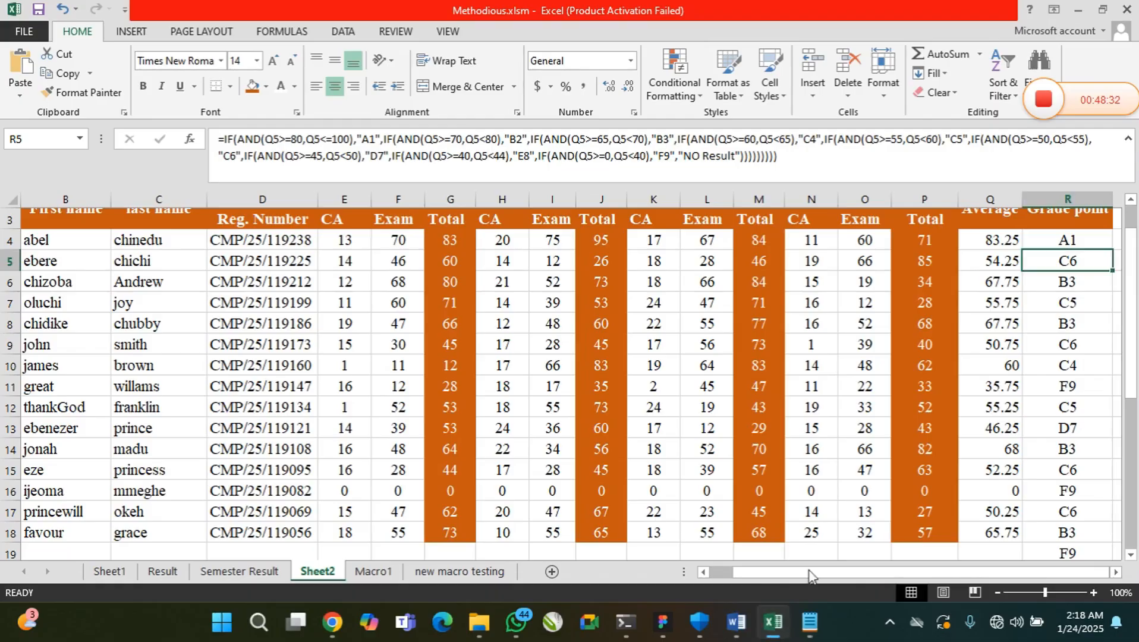
pyautogui.click(1116, 572)
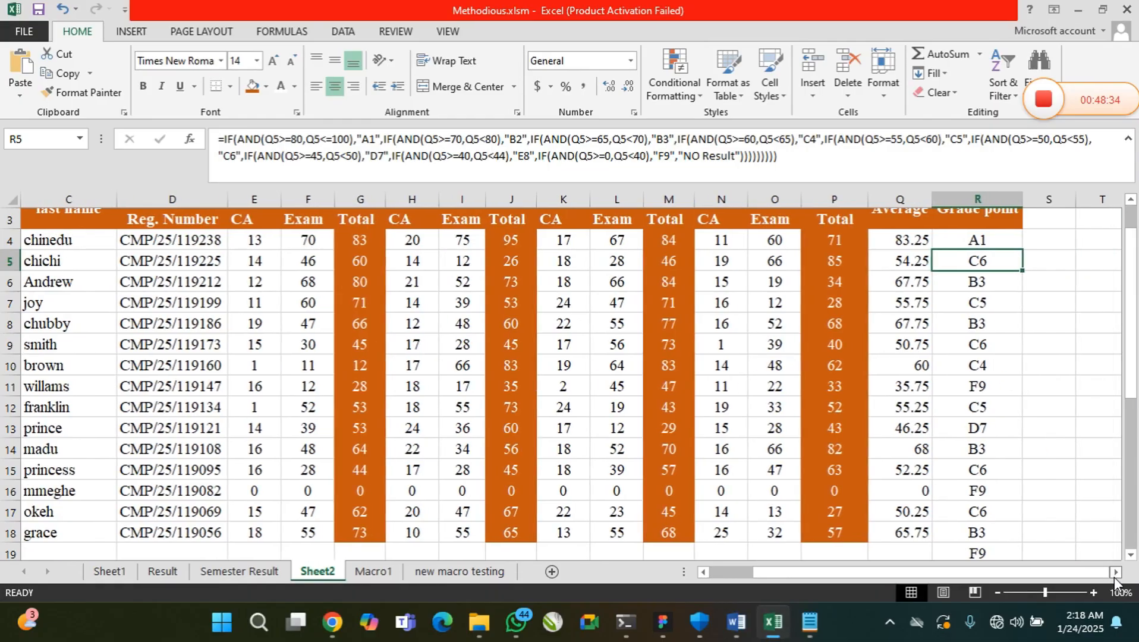
pyautogui.click(979, 241)
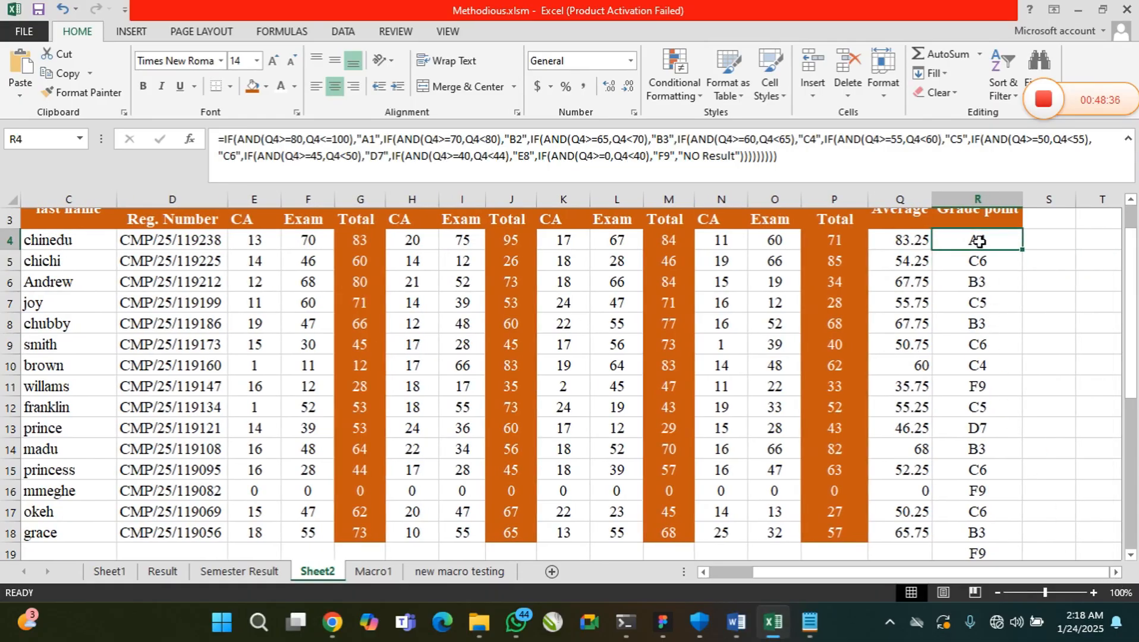
pyautogui.moveTo(979, 240); pyautogui.dragTo(988, 530)
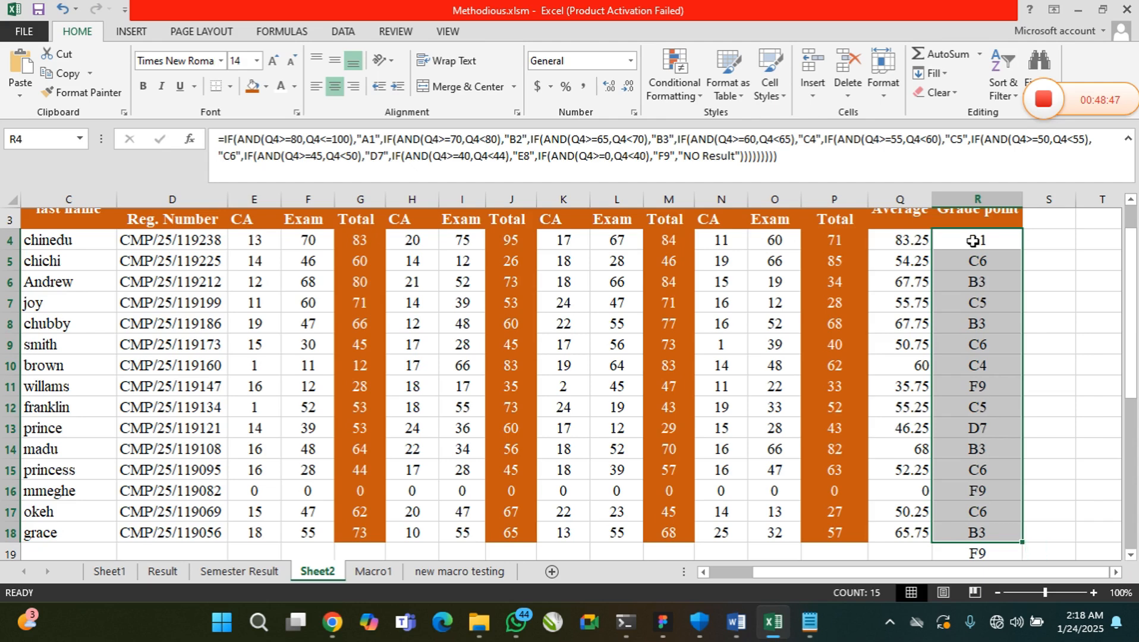
pyautogui.click(973, 240)
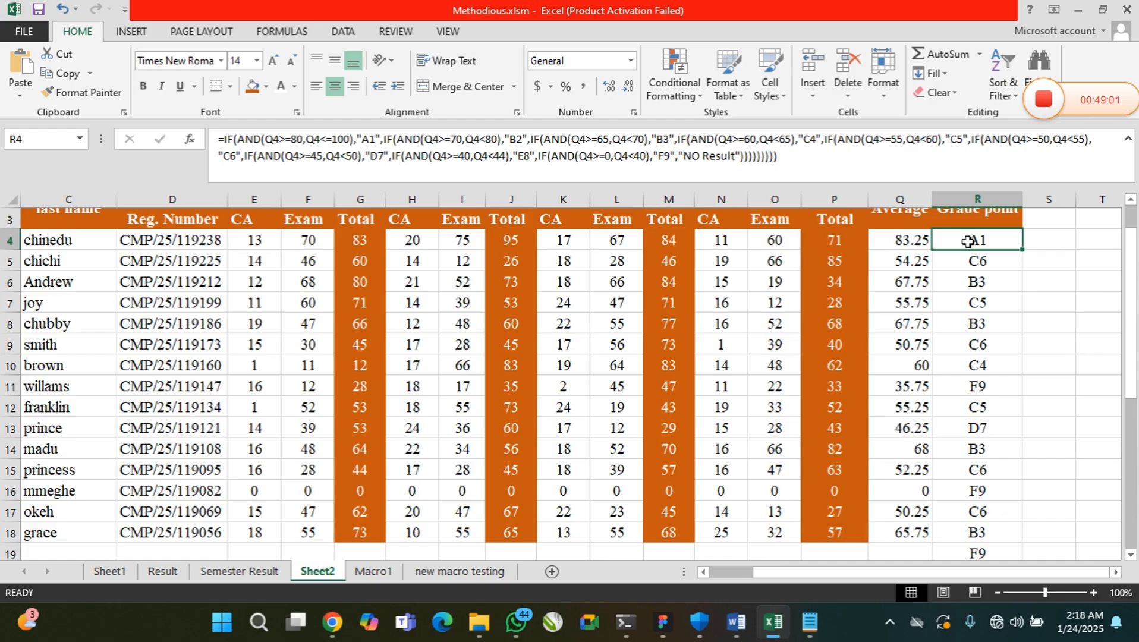
pyautogui.click(667, 94)
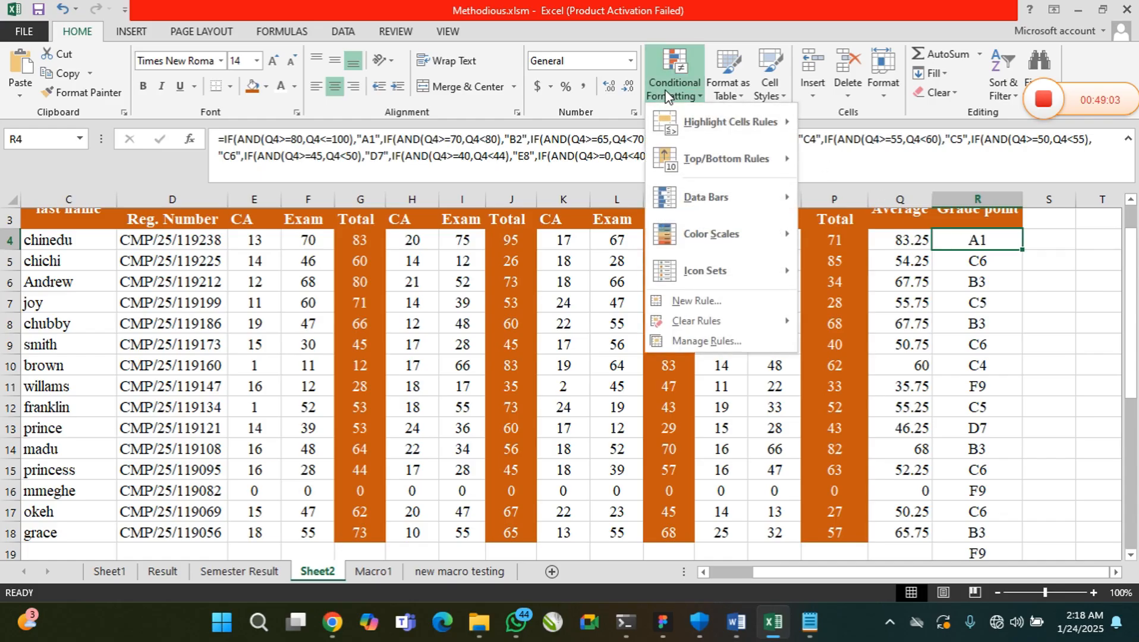
pyautogui.moveTo(724, 132)
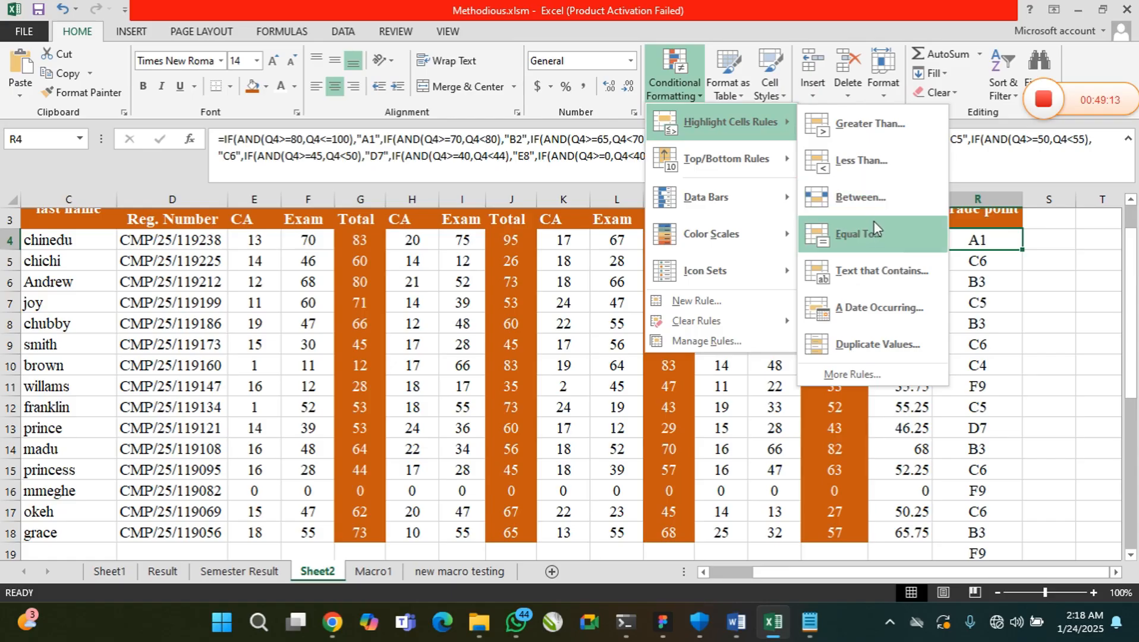
pyautogui.click(879, 272)
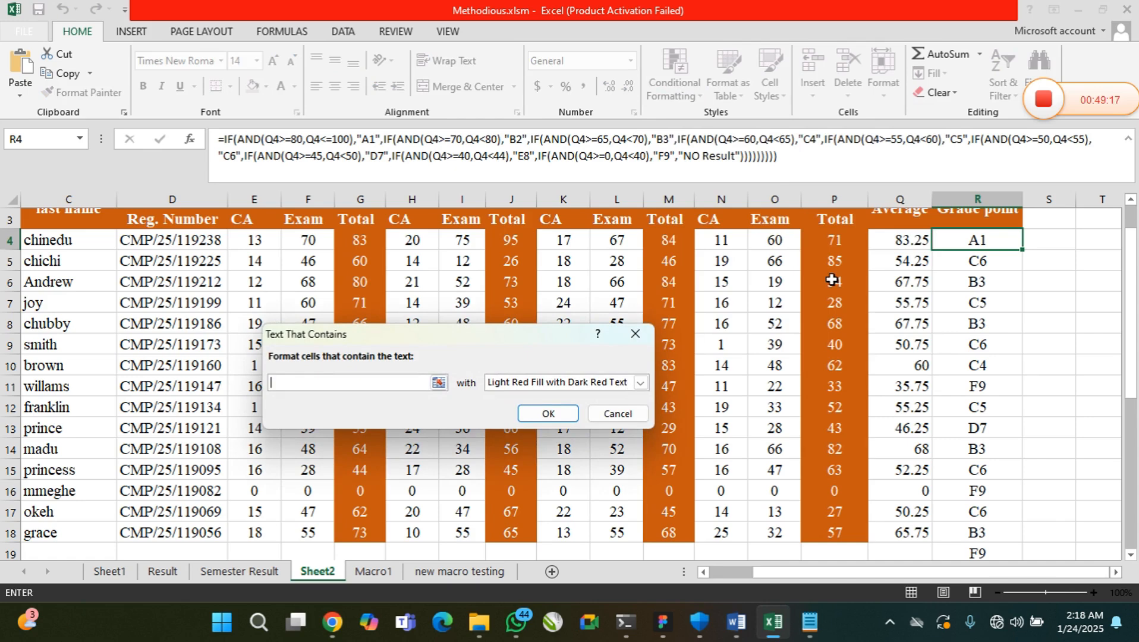
pyautogui.write('F')
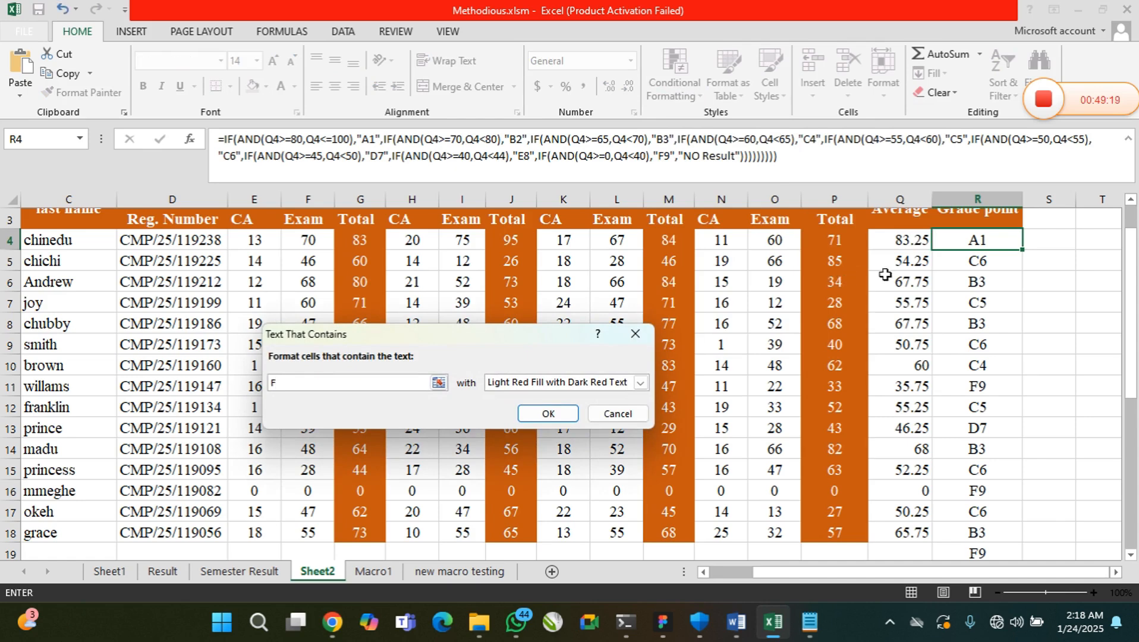
pyautogui.click(547, 414)
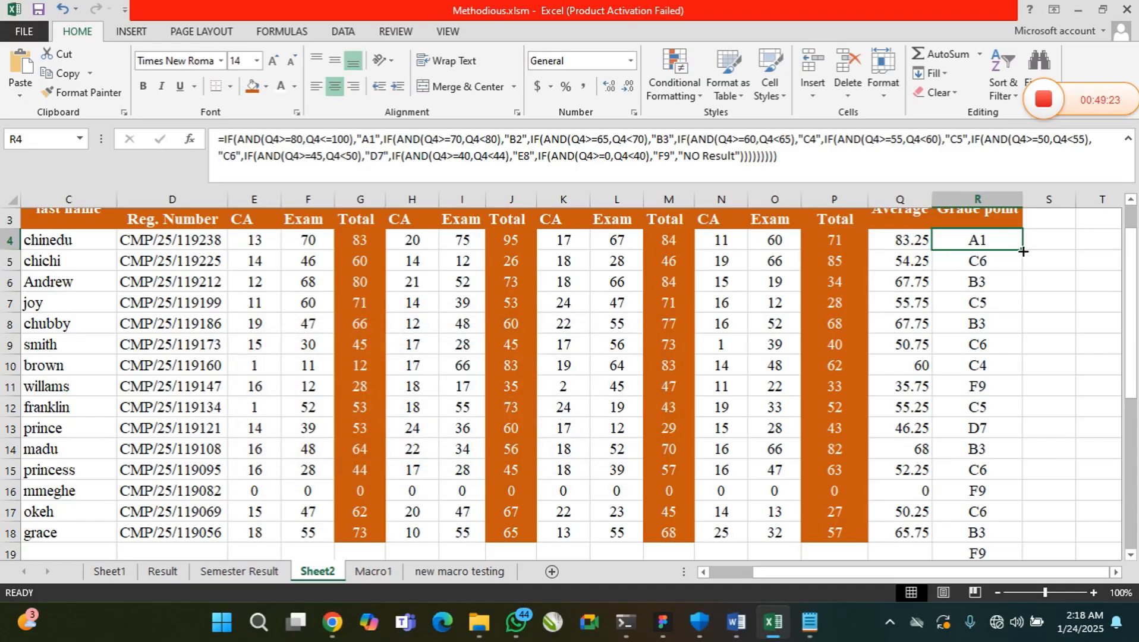
# Fill the grade formula and its highlighting rule from R4 down to R19, checking the F9 cells
pyautogui.moveTo(1021, 250); pyautogui.dragTo(1013, 550)
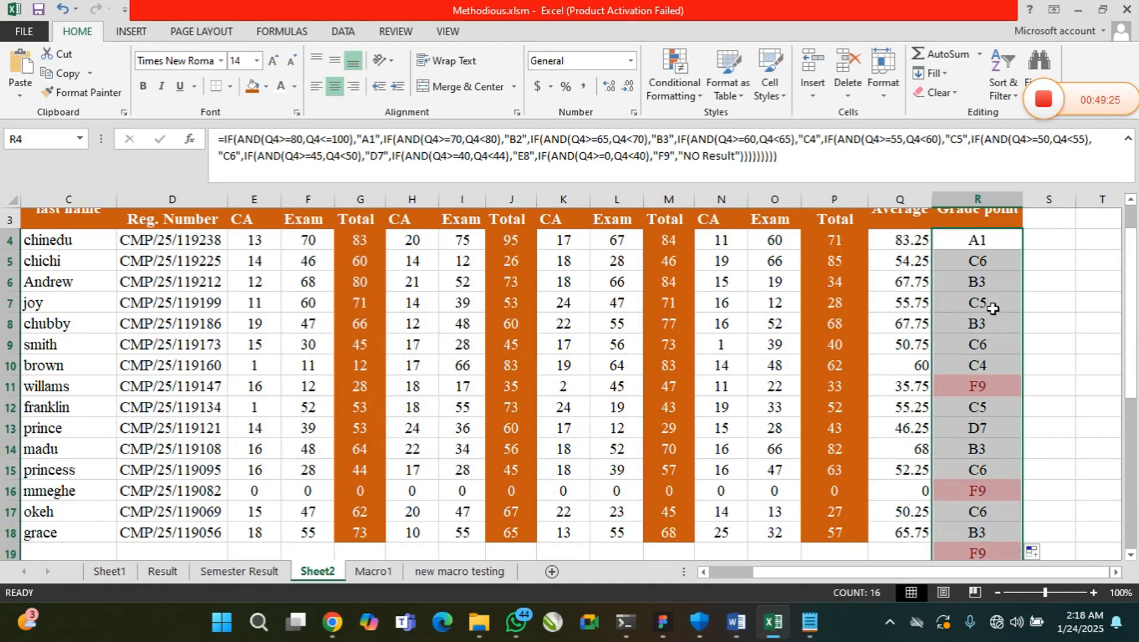
pyautogui.click(978, 386)
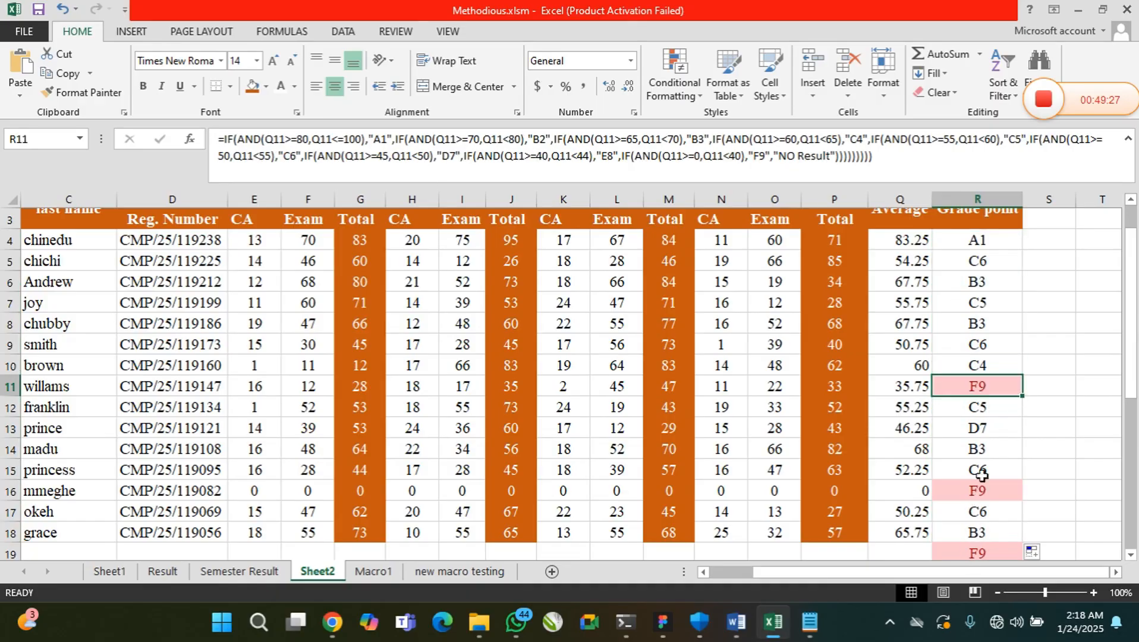
pyautogui.click(987, 491)
pyautogui.click(990, 553)
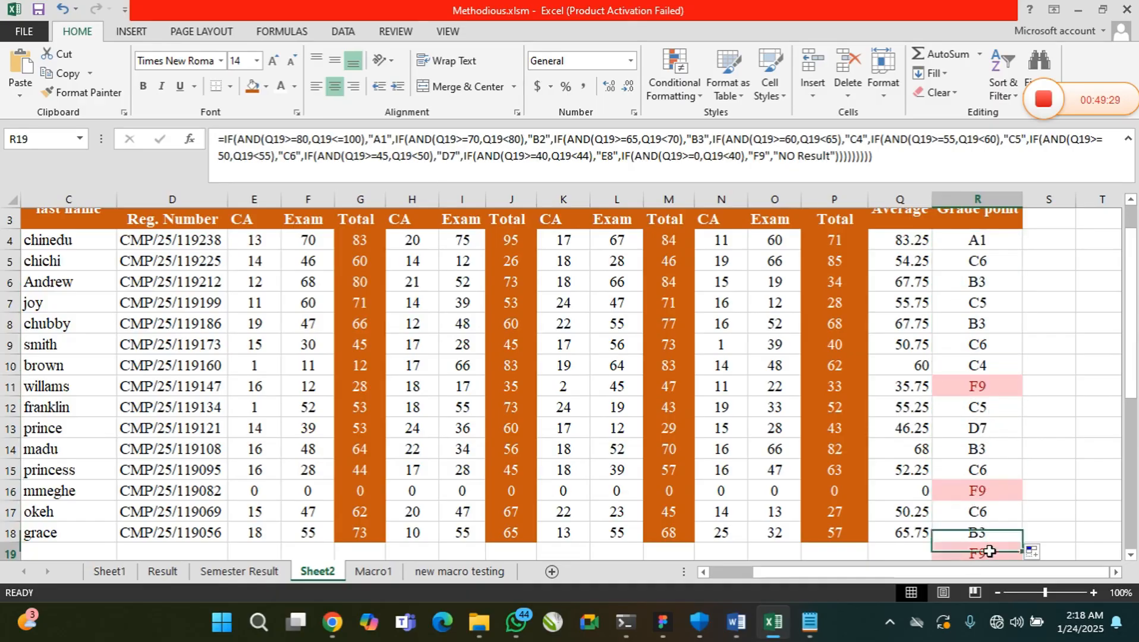
# Highlight averages in Q4:Q18 that are less than 40 with light red fill and dark red text, checking Q11 and Q16
pyautogui.moveTo(902, 240); pyautogui.dragTo(909, 532)
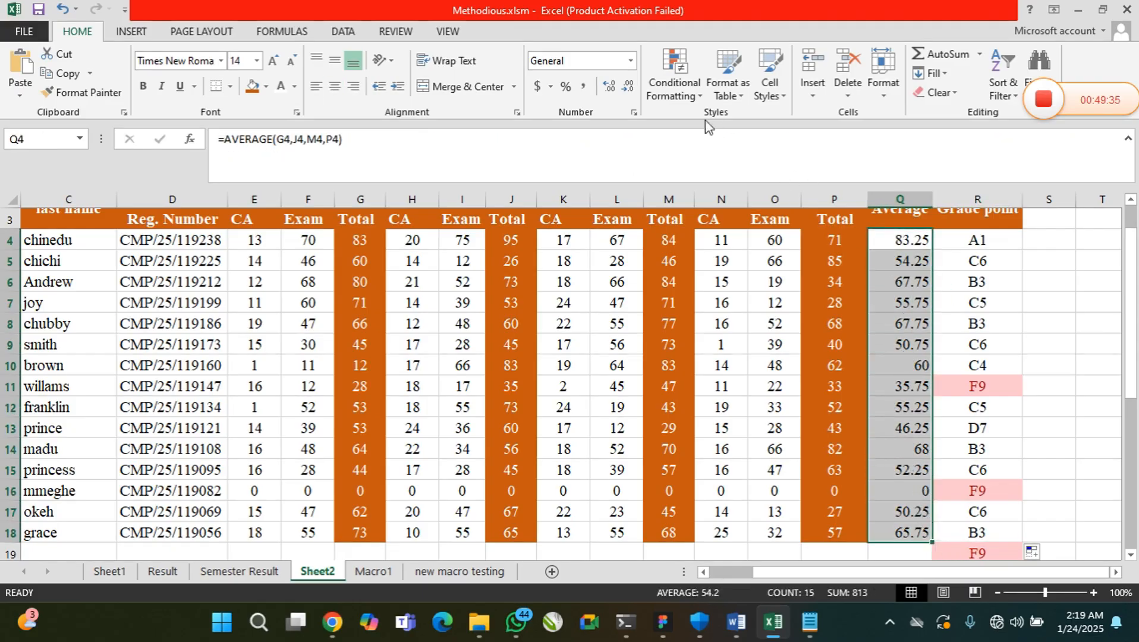
pyautogui.click(654, 81)
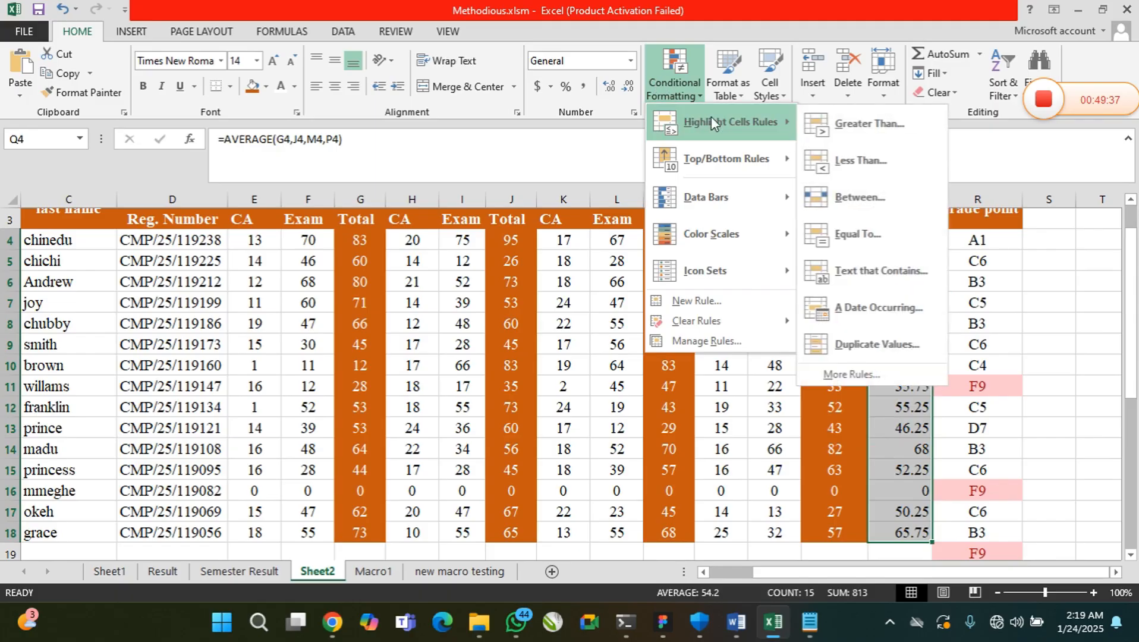
pyautogui.click(866, 166)
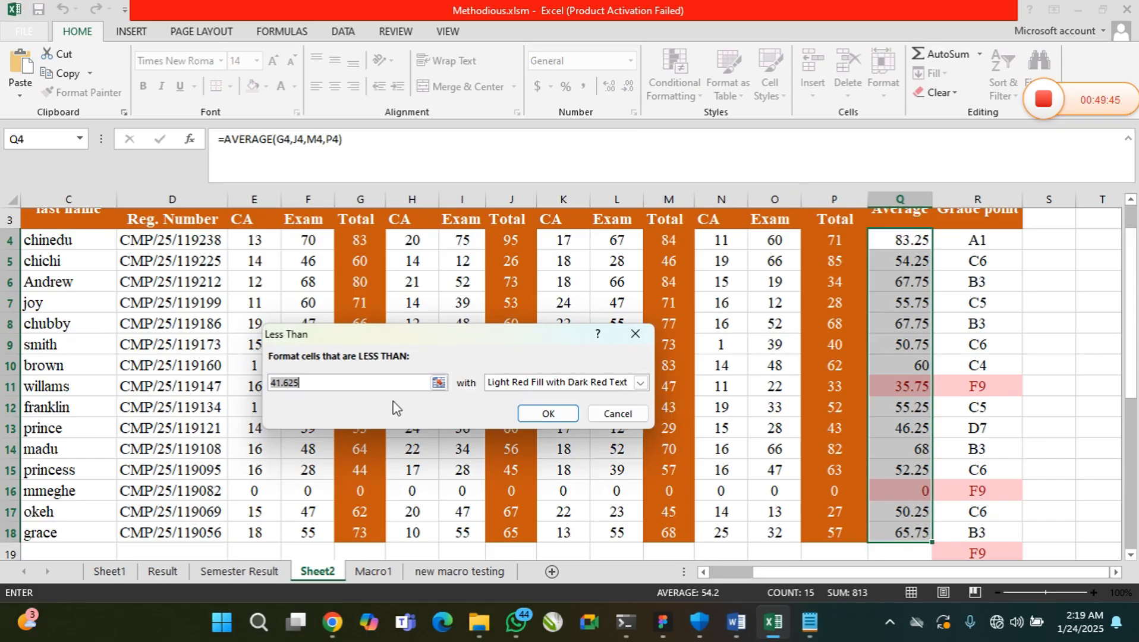
pyautogui.write('40')
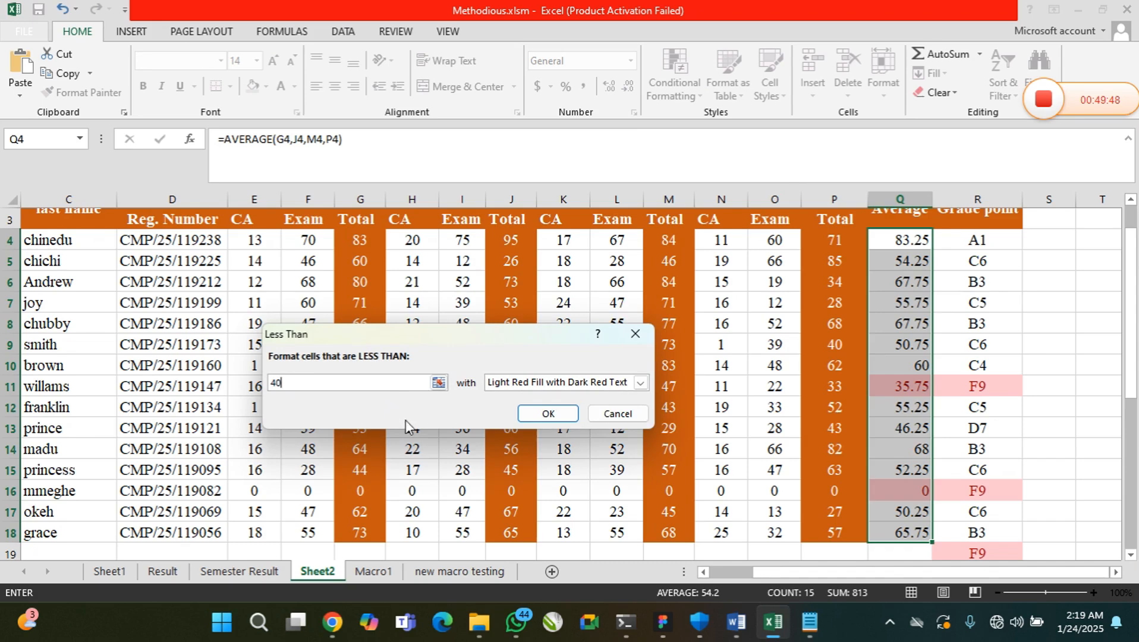
pyautogui.click(547, 413)
pyautogui.click(991, 464)
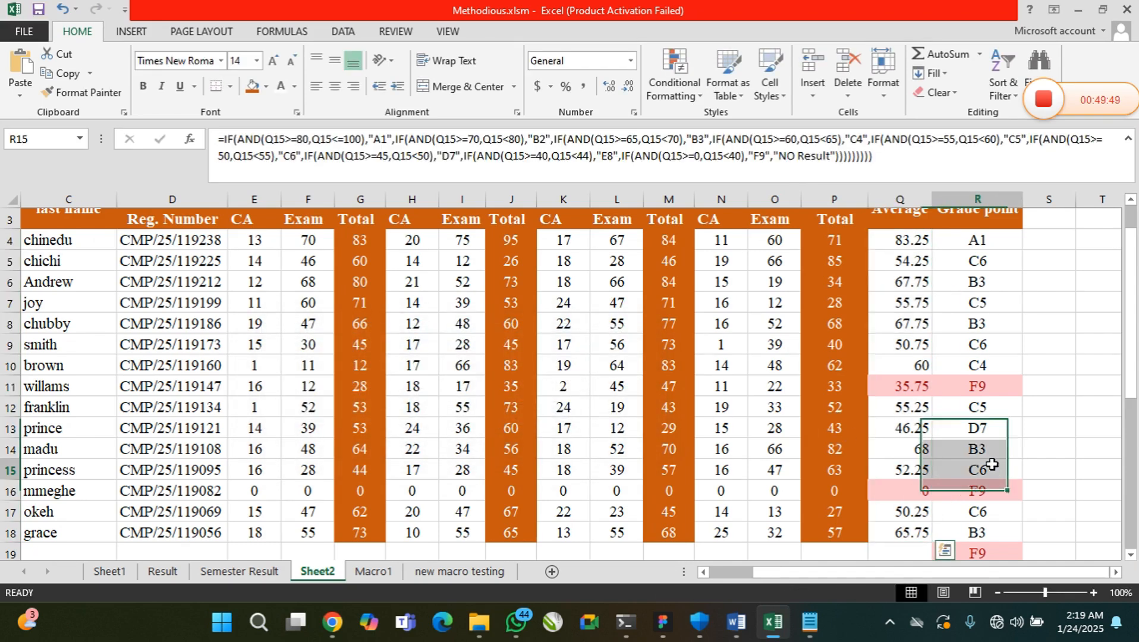
pyautogui.click(907, 387)
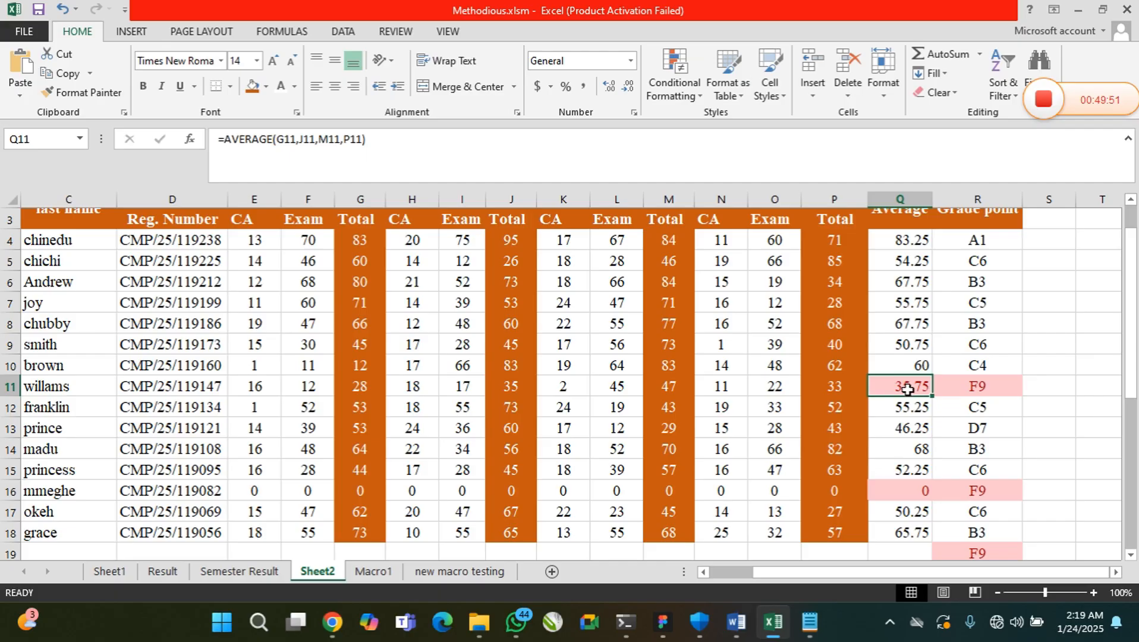
pyautogui.click(915, 486)
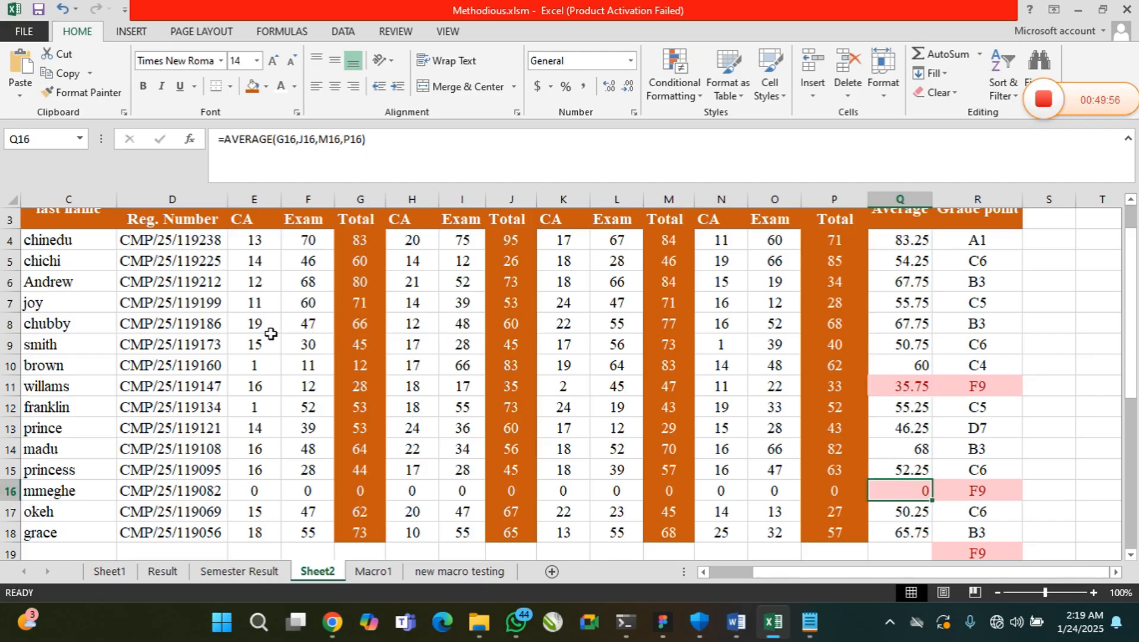
# Set the English CA and Exam scores in E8 and F8 and the Mathematics Exam score in I8 to 0 to test the highlighting
pyautogui.click(256, 324)
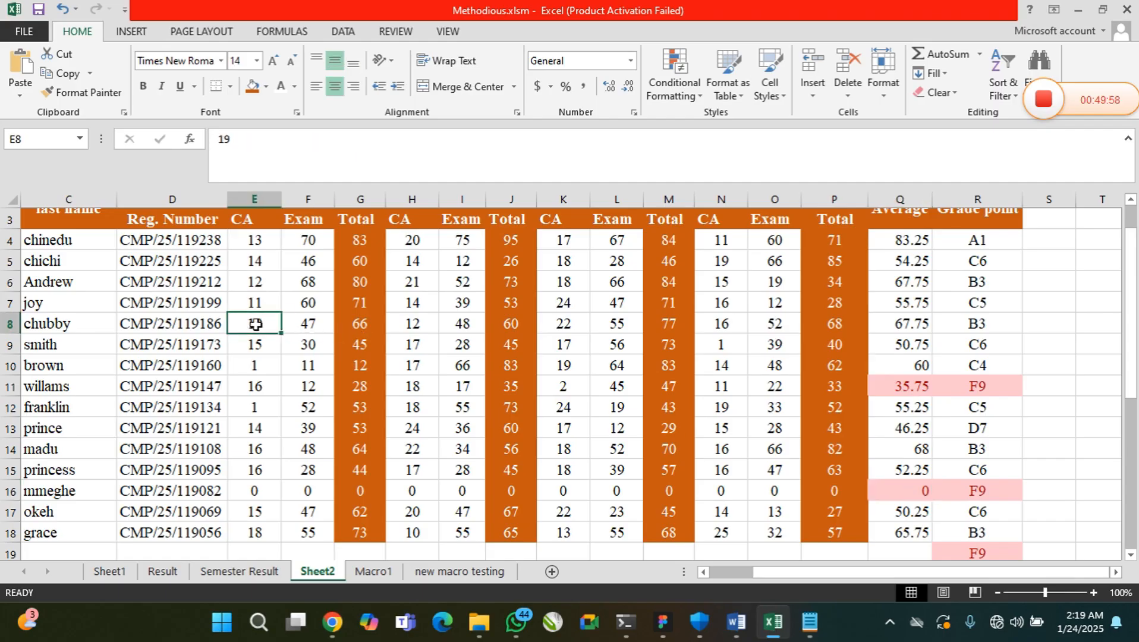
pyautogui.write('0')
pyautogui.click(319, 325)
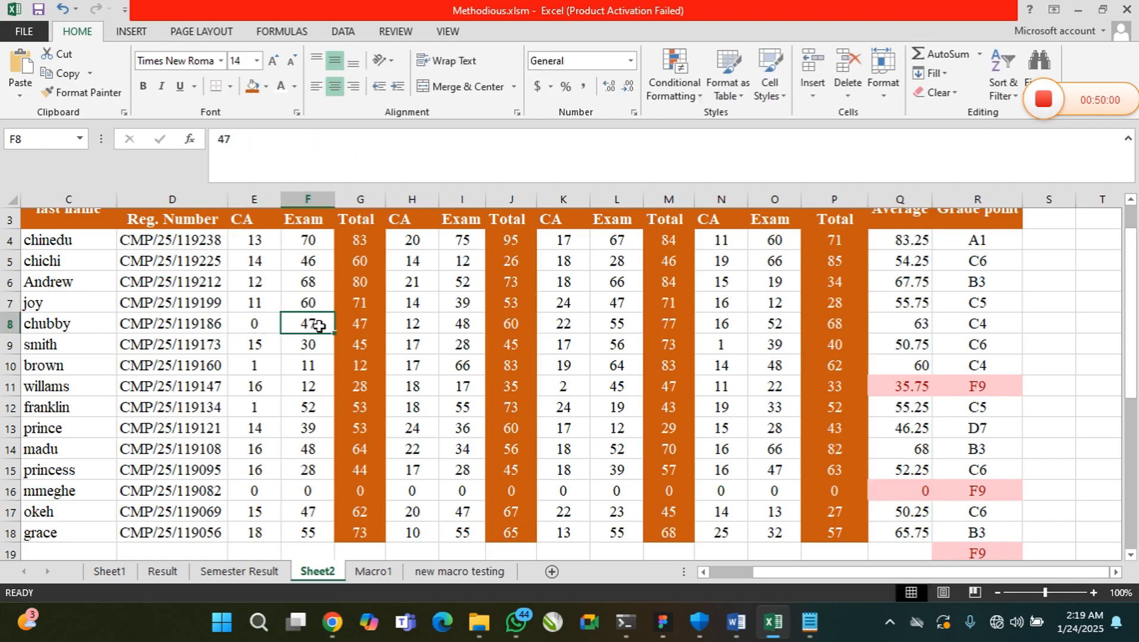
pyautogui.write('0')
pyautogui.click(455, 325)
pyautogui.write('0')
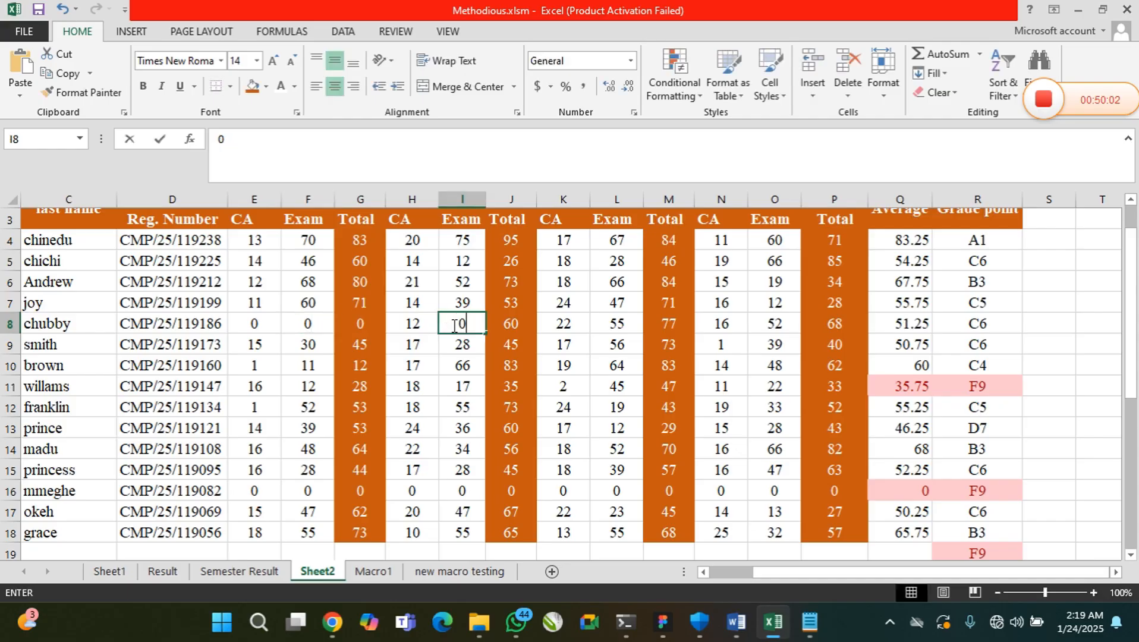
pyautogui.click(572, 326)
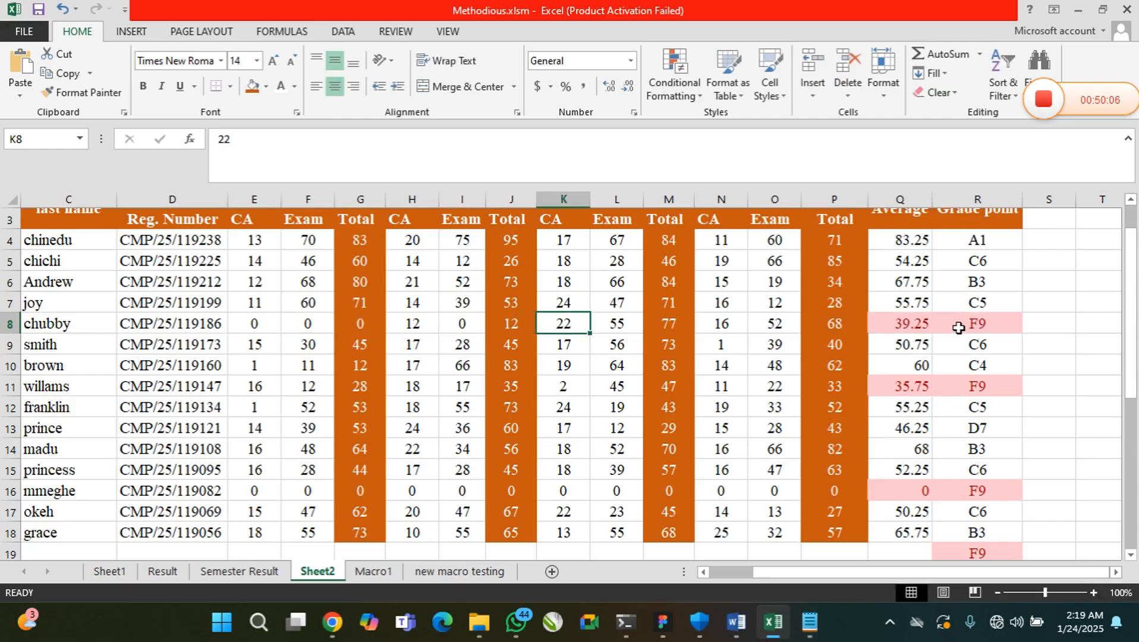
pyautogui.click(603, 326)
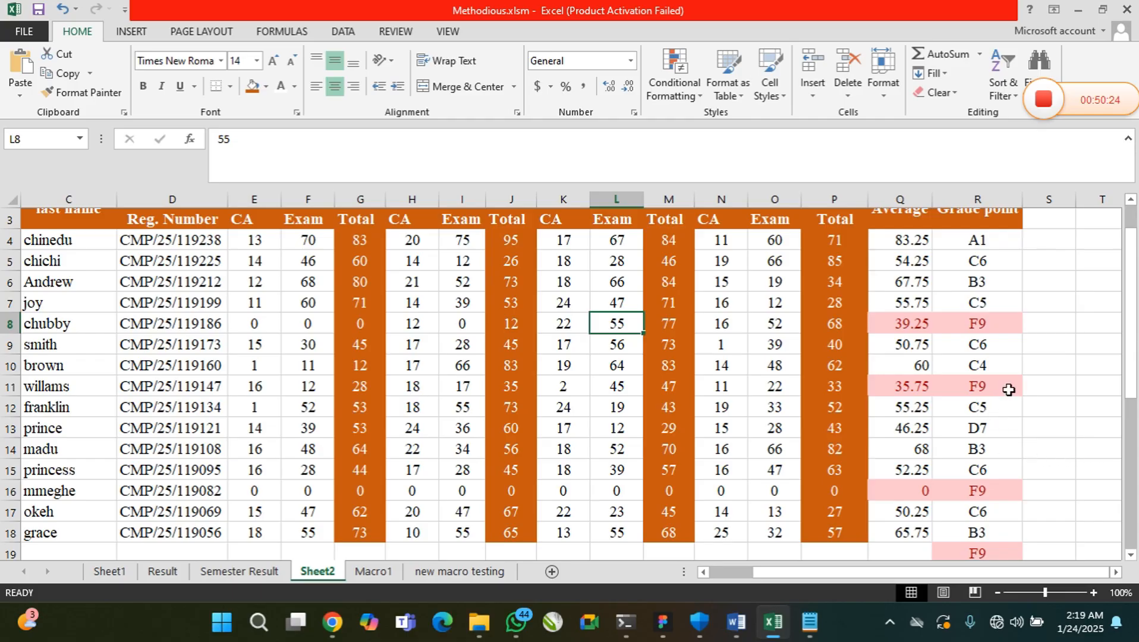
pyautogui.scroll(1, 1004, 392)
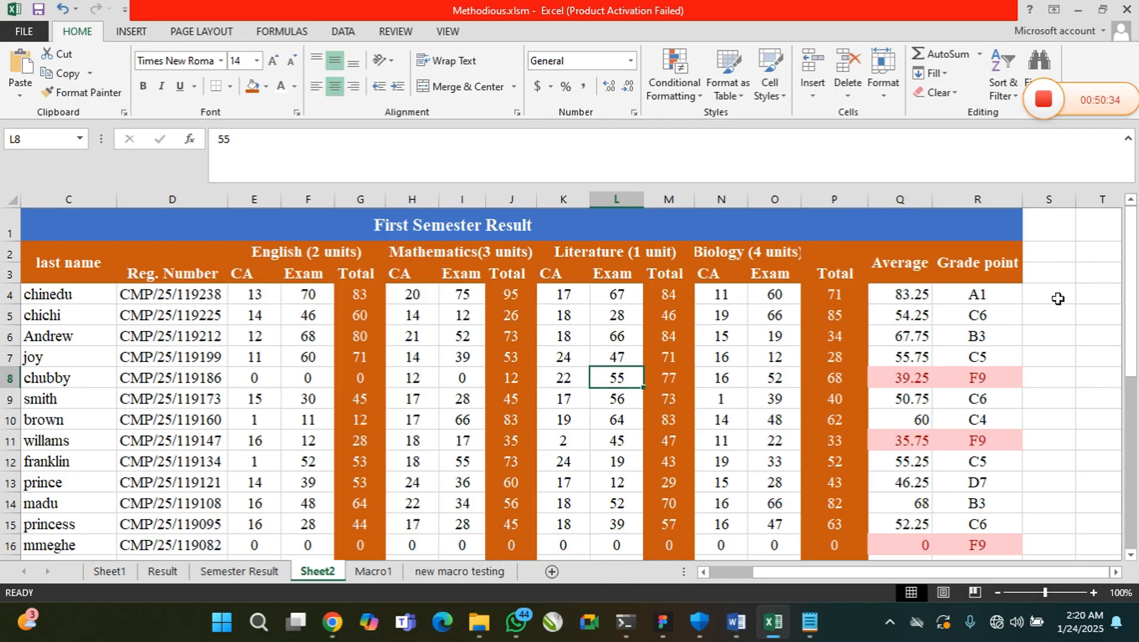
# Enter the heading VLOOKUP in S3, beside the Grade point column
pyautogui.click(1061, 280)
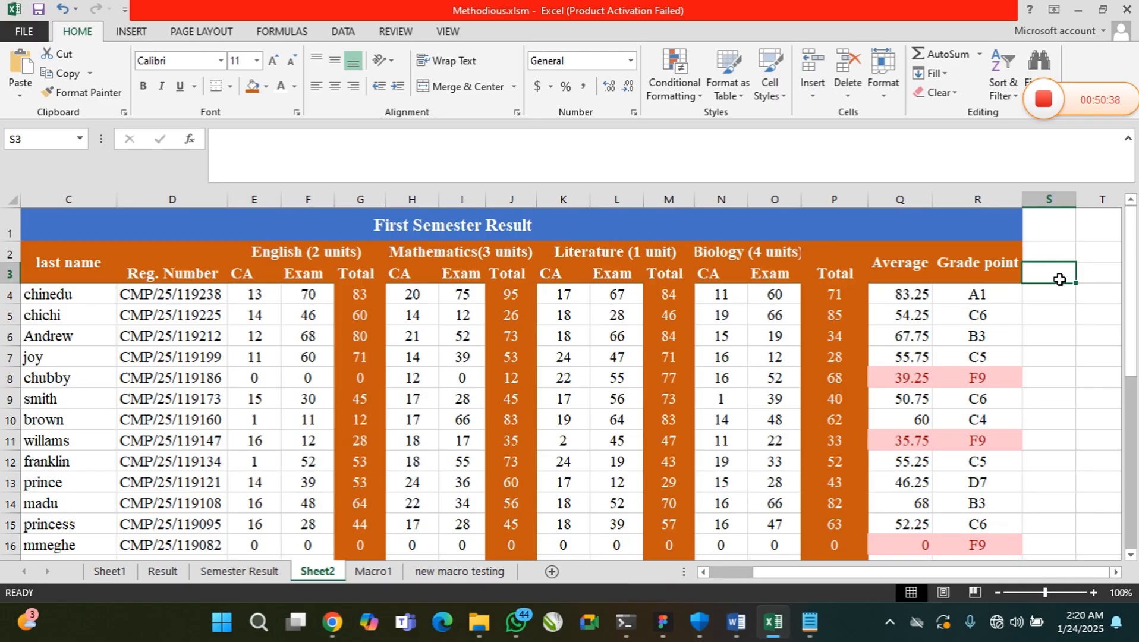
pyautogui.write('VLOOP')
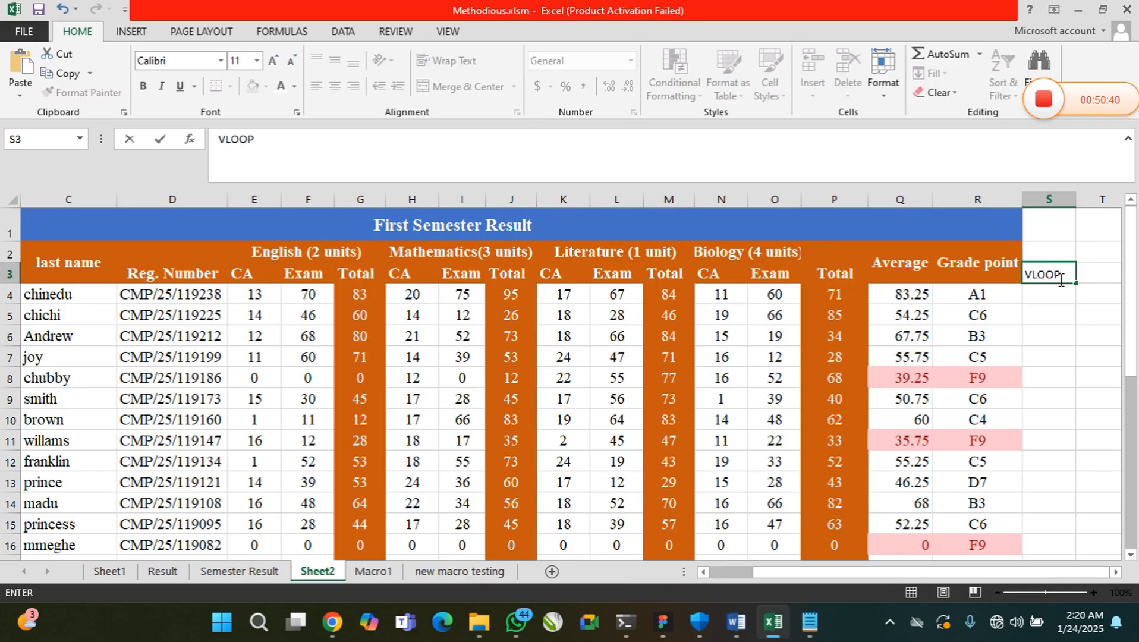
pyautogui.press('BackSpace')
pyautogui.write('KUP')
pyautogui.click(1051, 298)
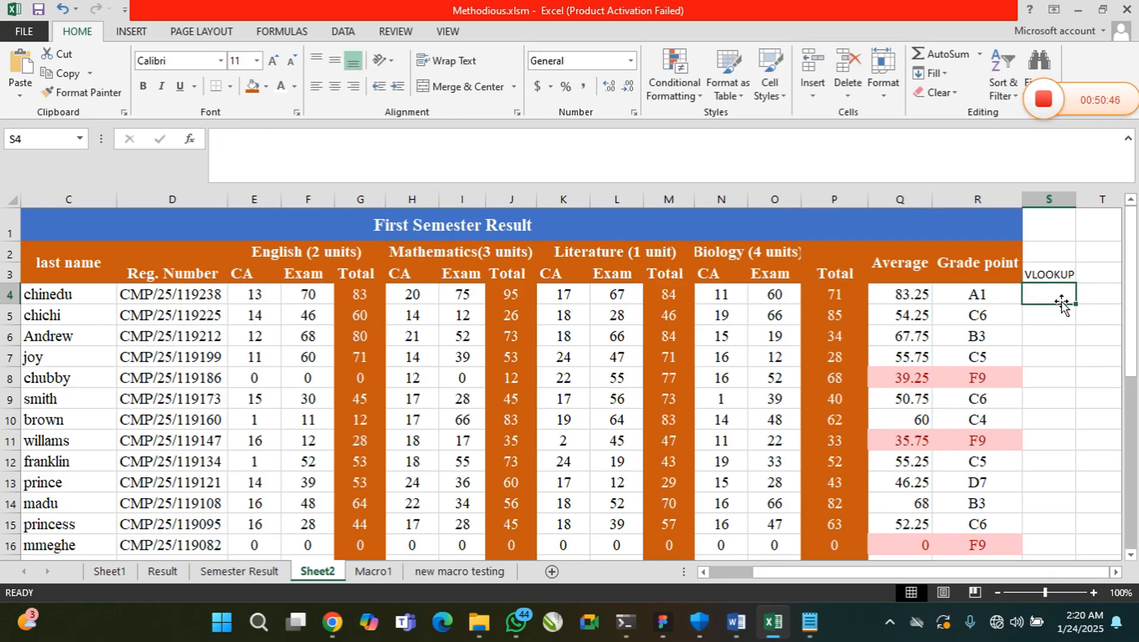
pyautogui.click(1117, 573)
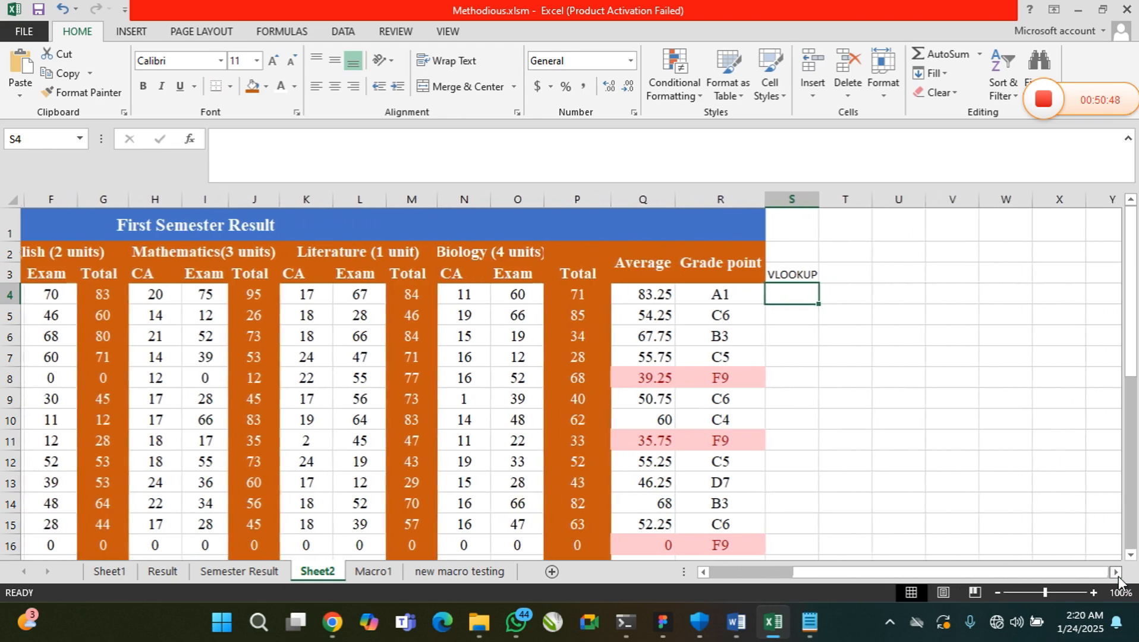
pyautogui.click(1119, 575)
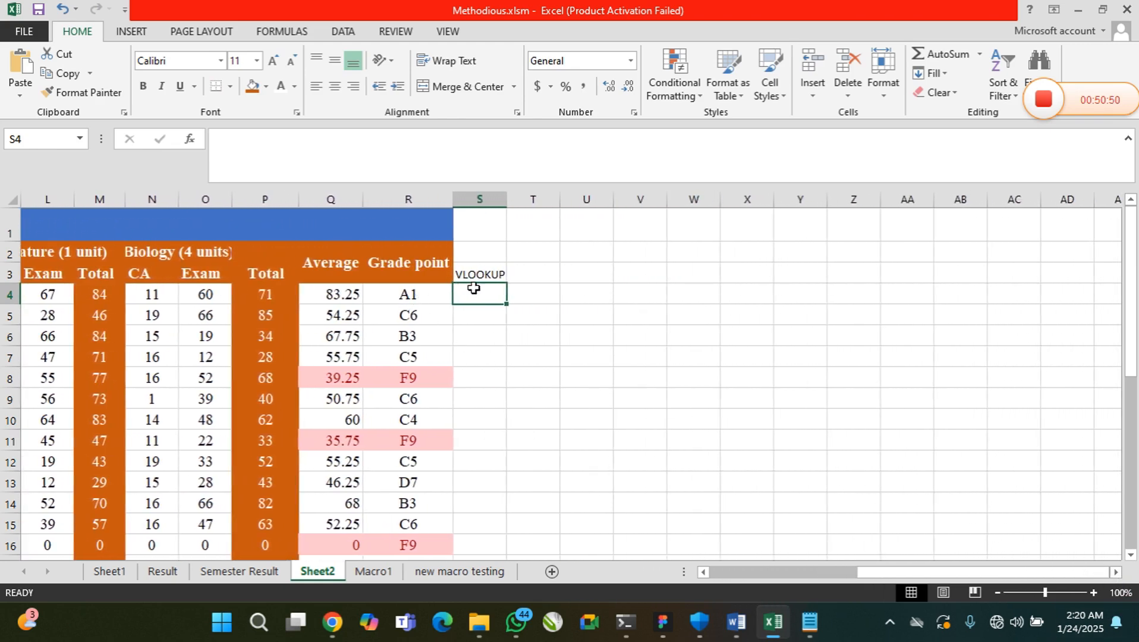
pyautogui.click(449, 264)
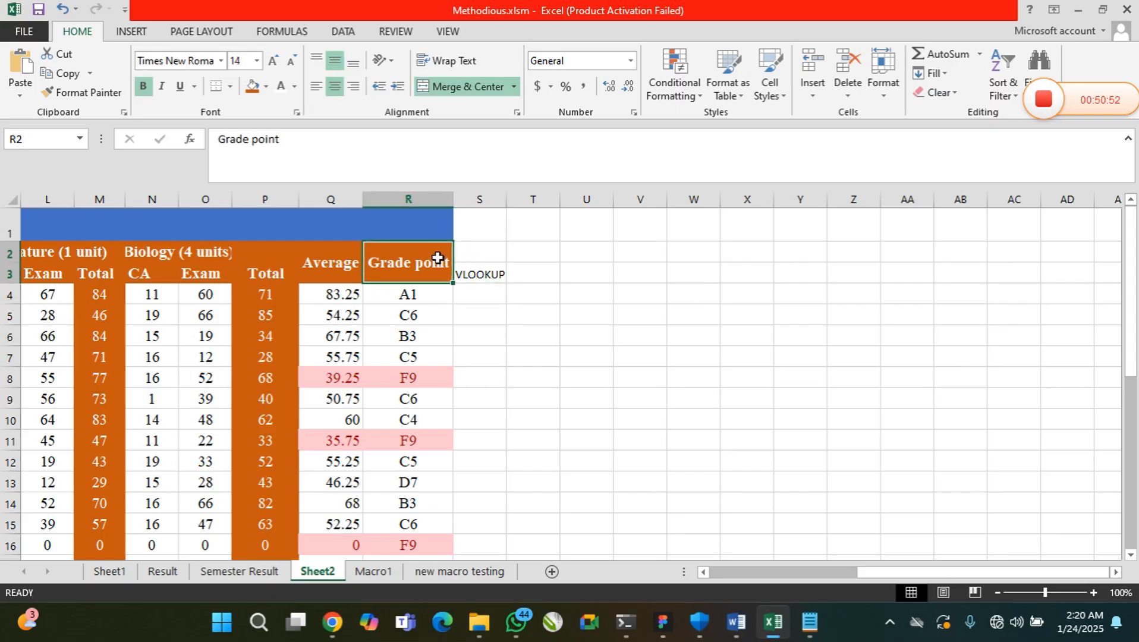
pyautogui.moveTo(452, 263); pyautogui.dragTo(752, 265)
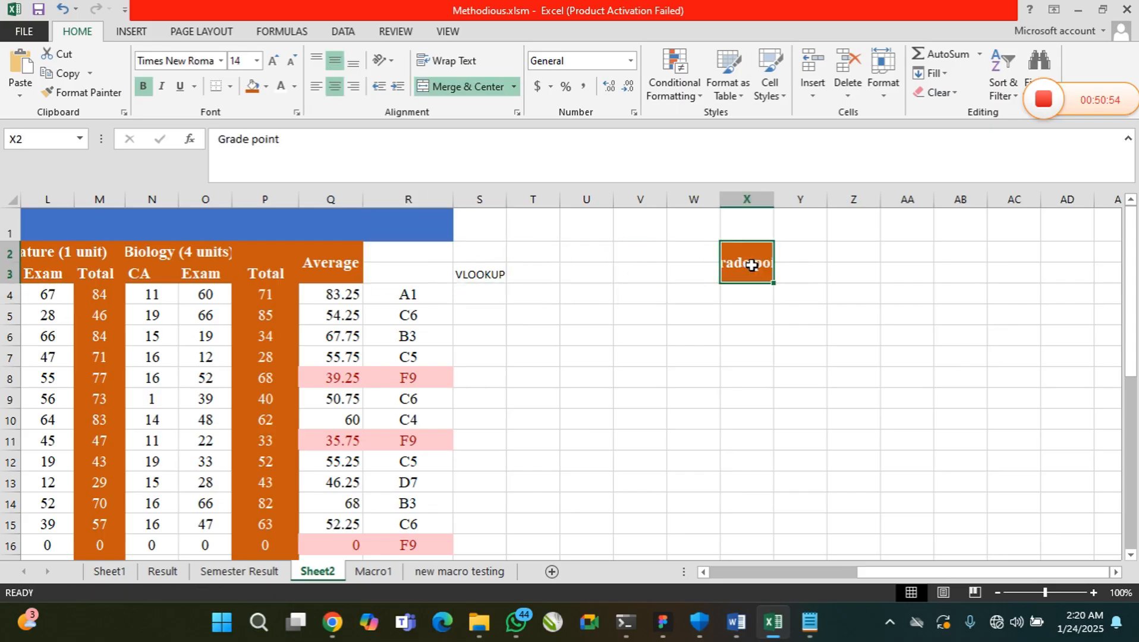
pyautogui.hotkey('ctrl', 'z')
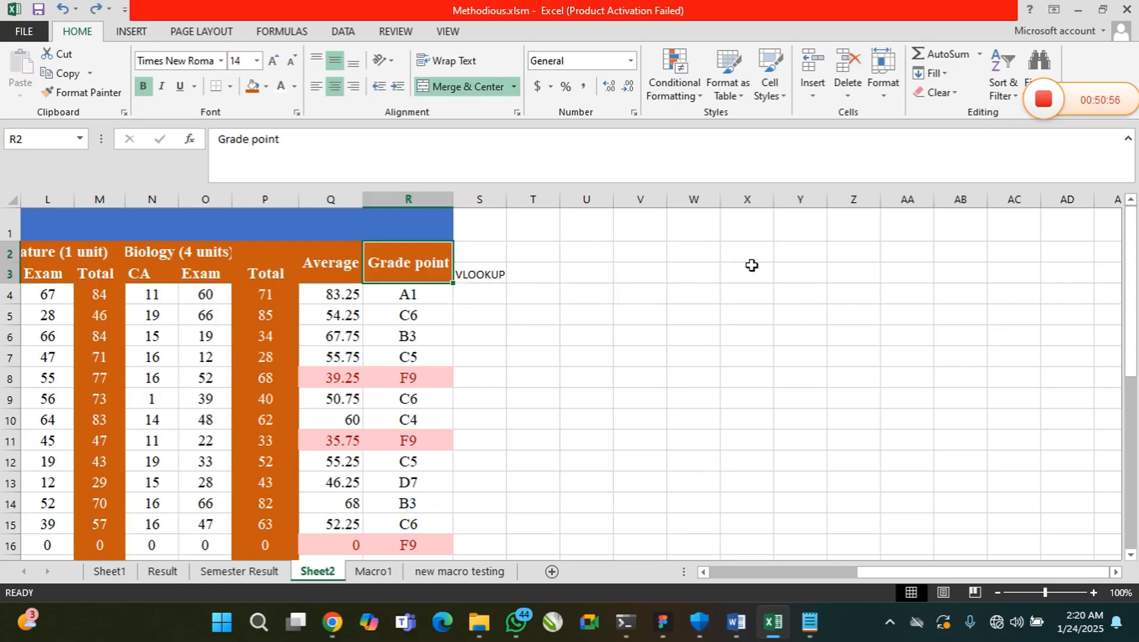
# Format the header cells S2:S3 with orange fill and white, bold, 14-point text
pyautogui.moveTo(526, 295); pyautogui.dragTo(505, 288)
pyautogui.moveTo(471, 250); pyautogui.dragTo(476, 273)
pyautogui.click(253, 86)
pyautogui.click(282, 92)
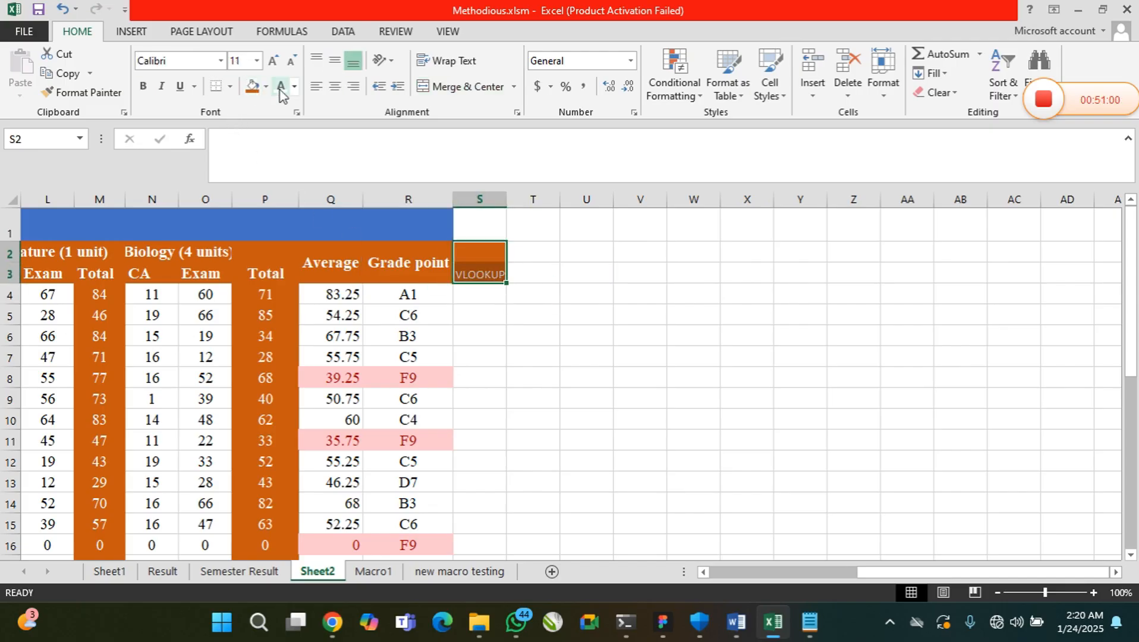
pyautogui.click(153, 86)
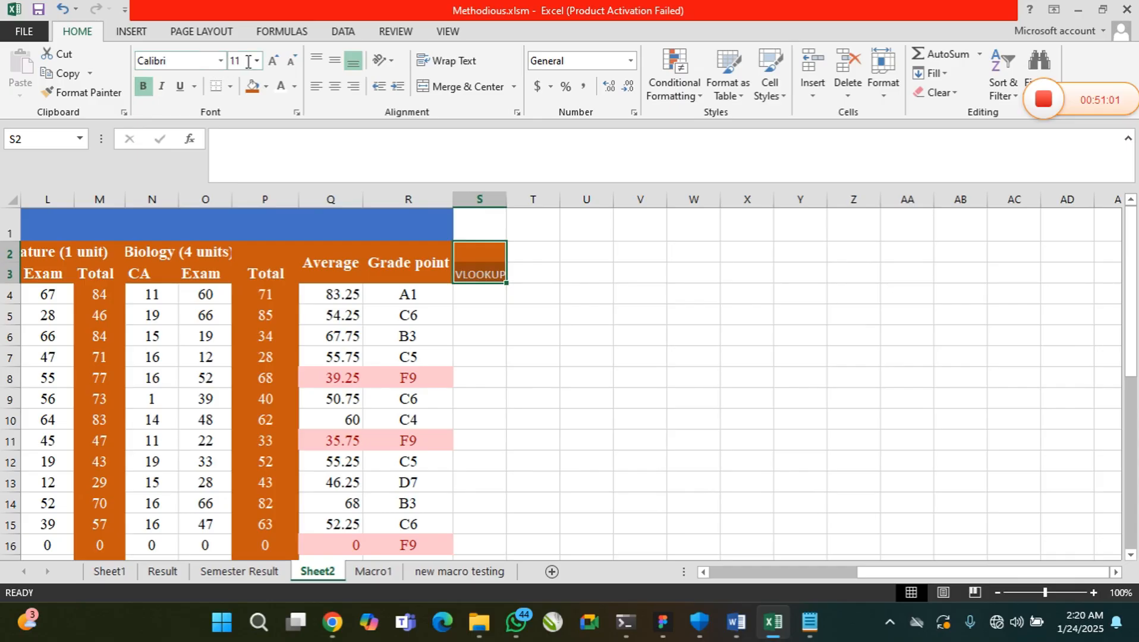
pyautogui.click(256, 60)
pyautogui.click(237, 160)
# Autofit the width of column S to the VLOOKUP heading
pyautogui.click(521, 278)
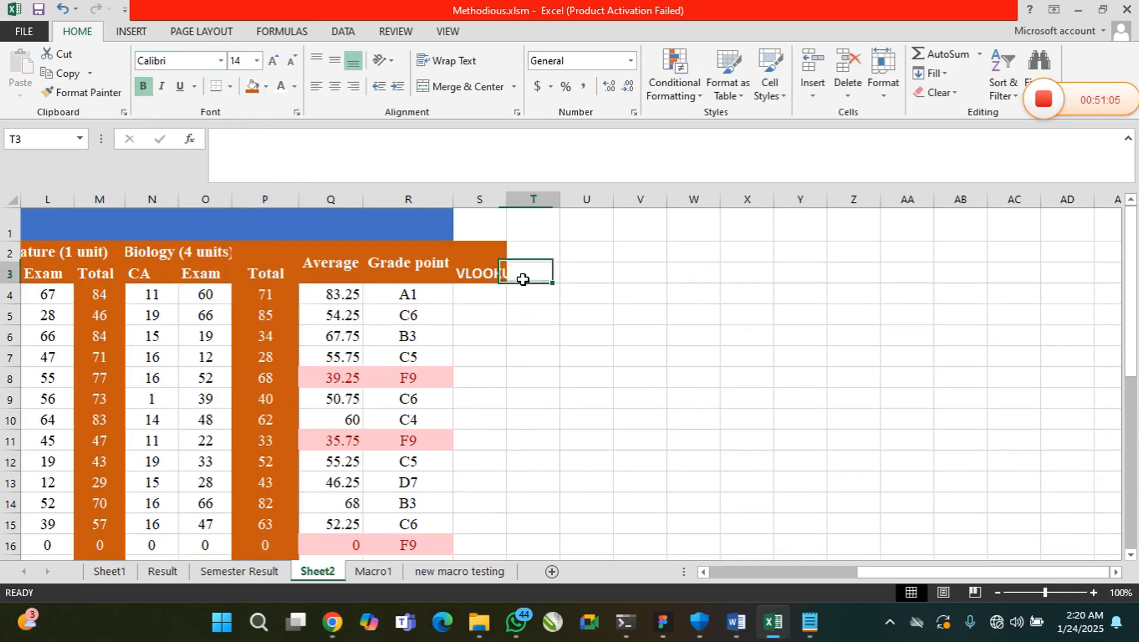
pyautogui.click(490, 274)
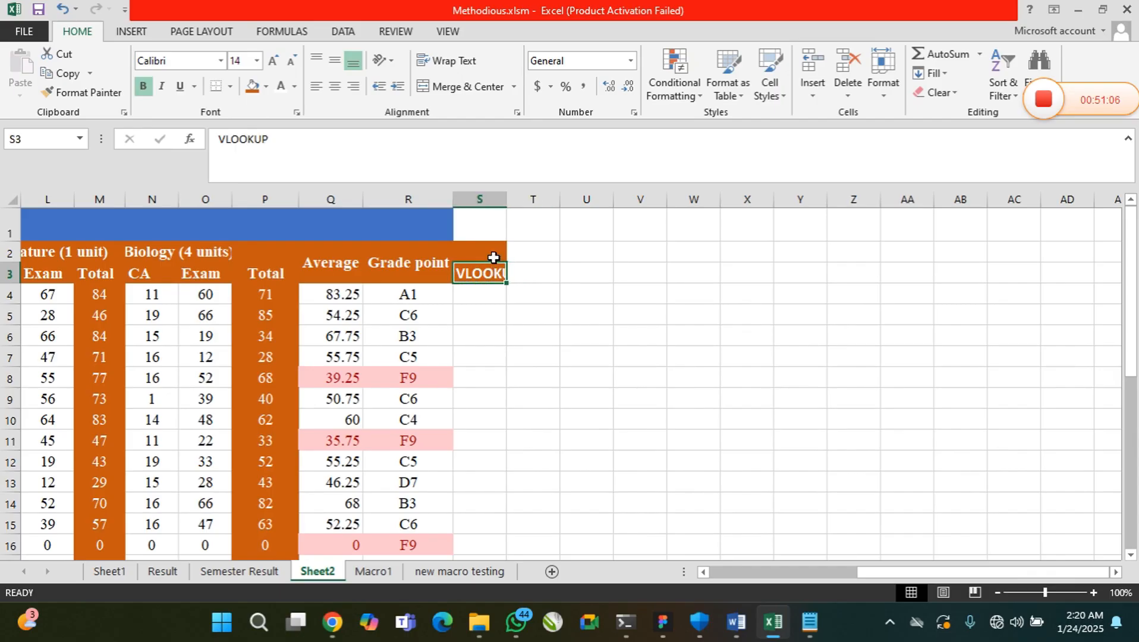
pyautogui.doubleClick(506, 203)
pyautogui.click(509, 295)
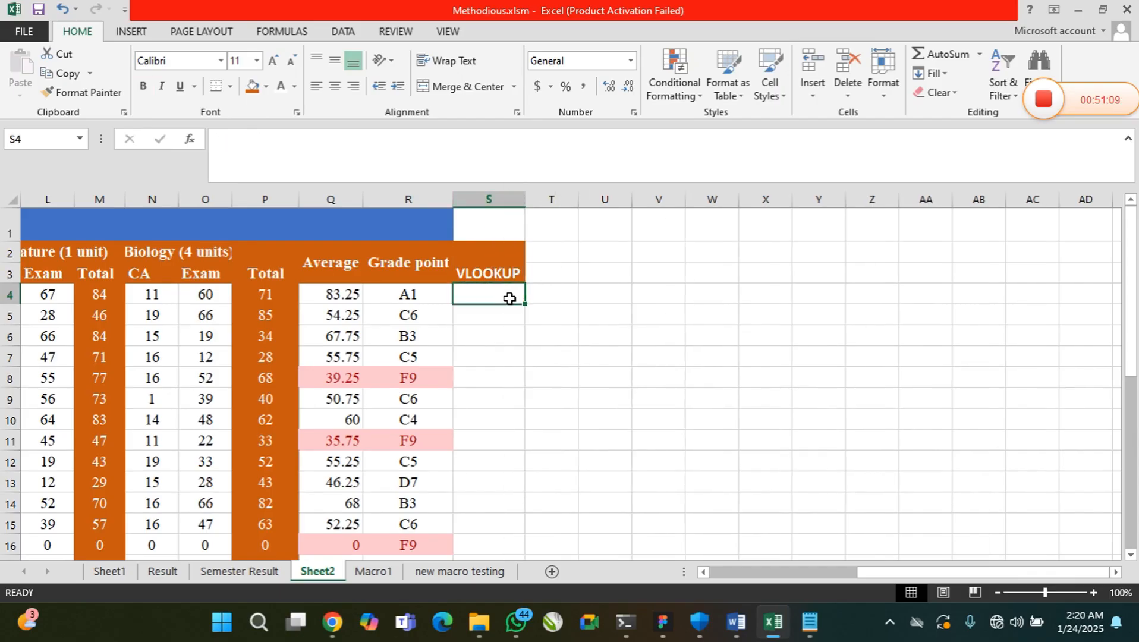
# Examine the averages in column Q from Q4 downward as values for a lookup
pyautogui.click(702, 571)
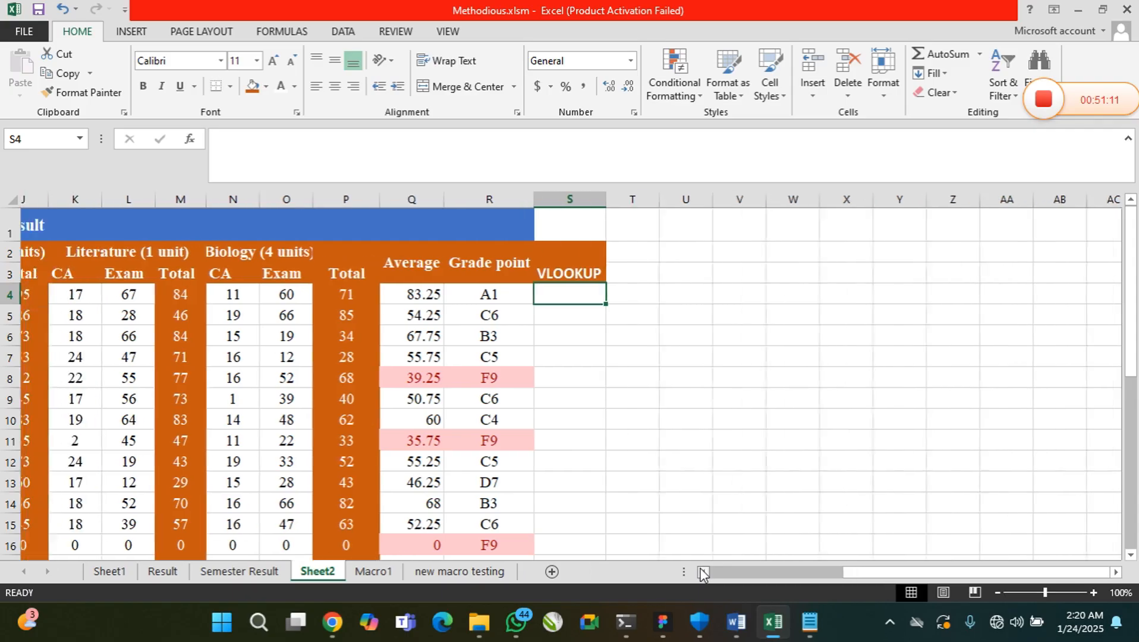
pyautogui.click(701, 571)
pyautogui.click(702, 571)
pyautogui.click(702, 571)
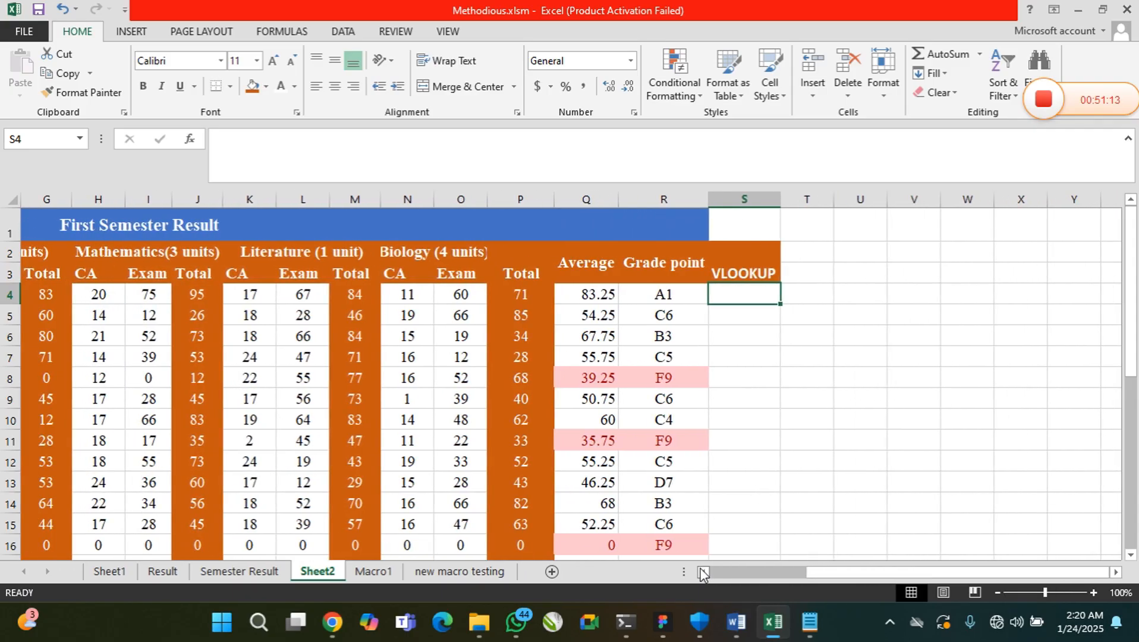
pyautogui.click(702, 571)
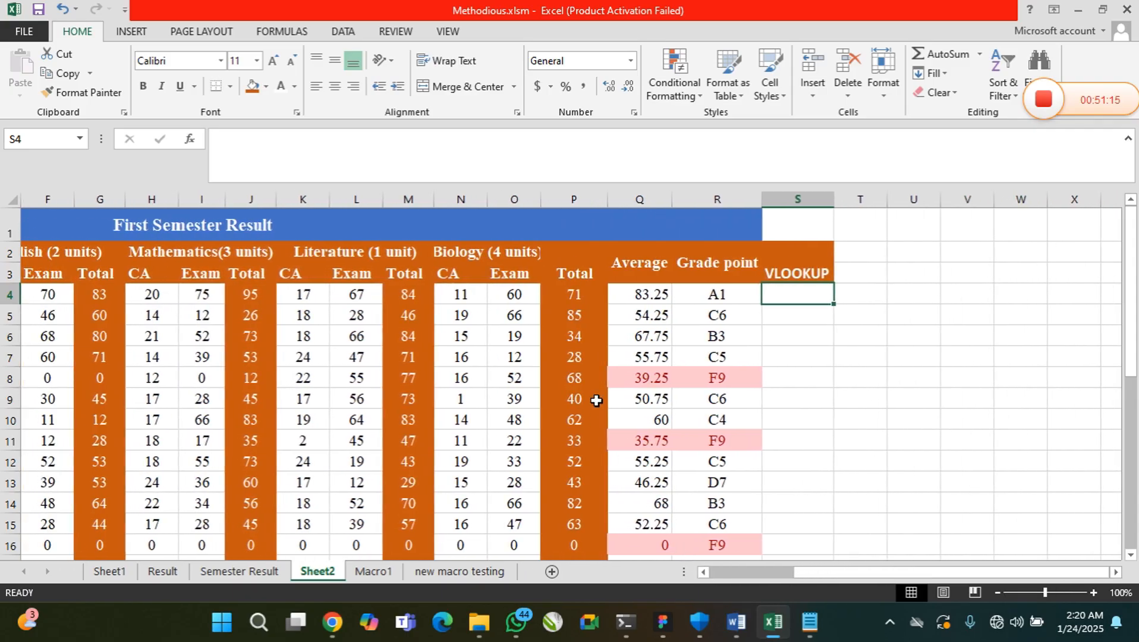
pyautogui.moveTo(646, 298); pyautogui.dragTo(654, 463)
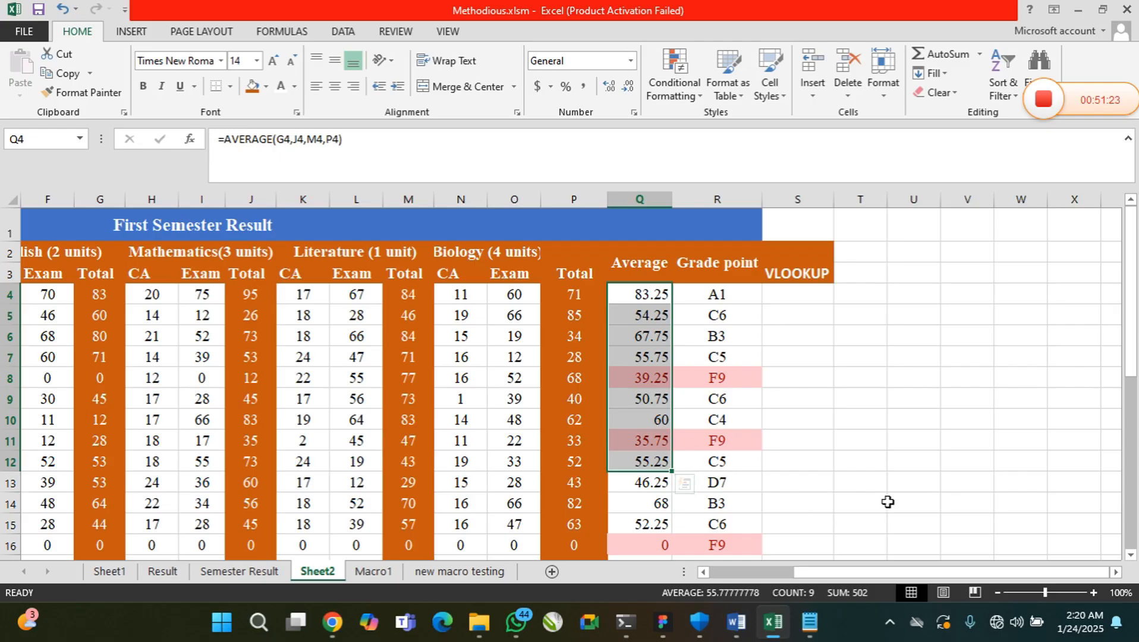
pyautogui.moveTo(1132, 357); pyautogui.dragTo(1129, 407)
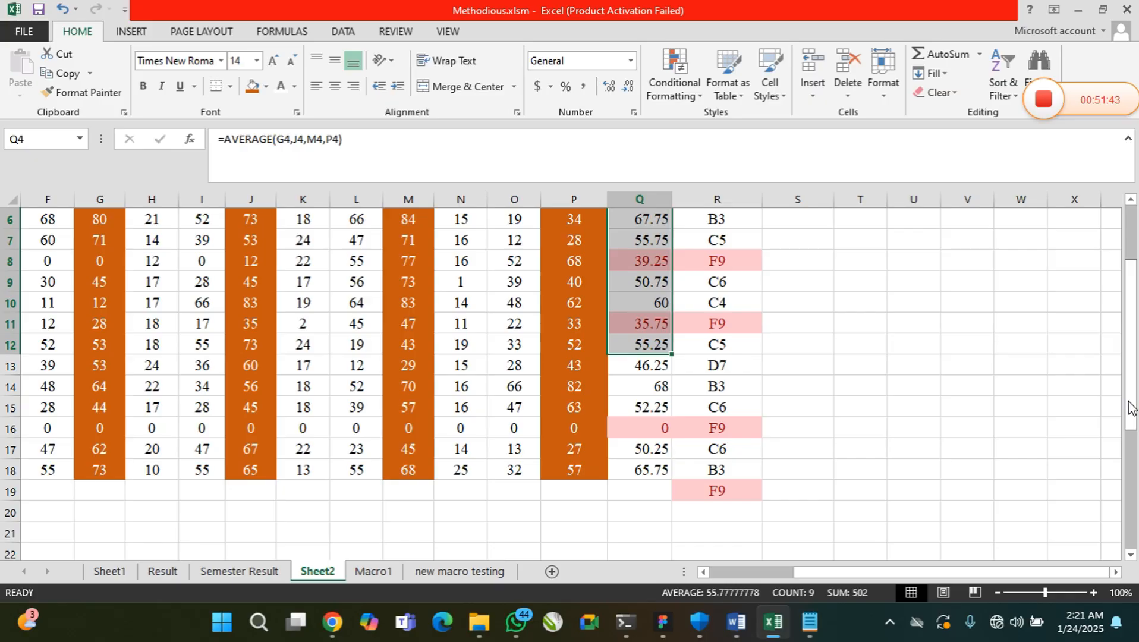
pyautogui.scroll(2, 640, 304)
pyautogui.click(639, 297)
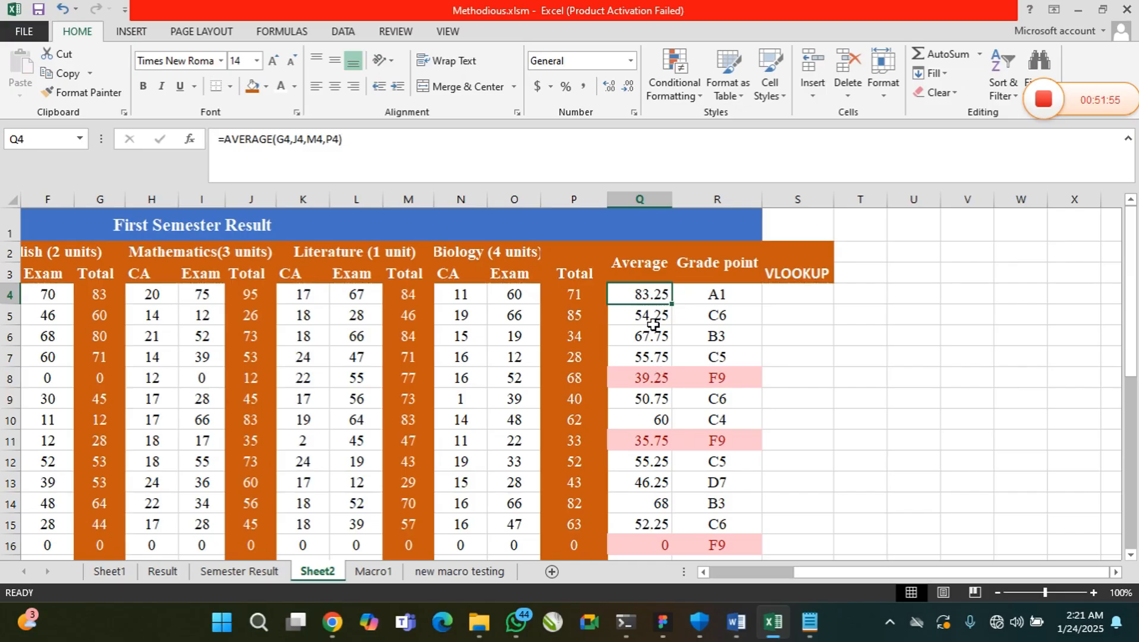
pyautogui.click(789, 297)
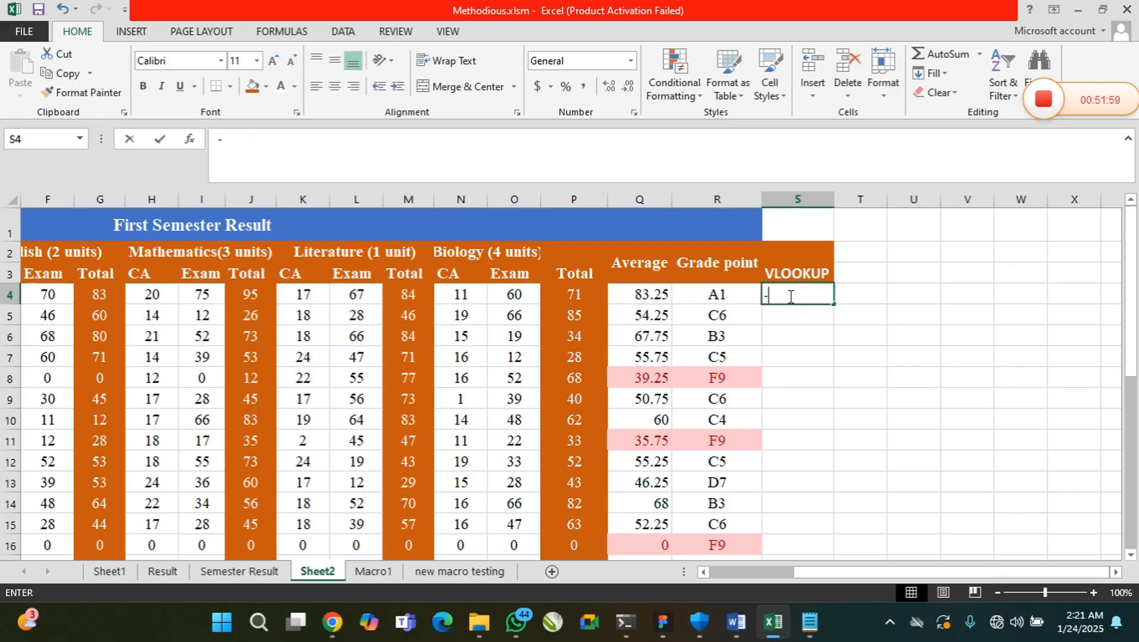
pyautogui.write('=')
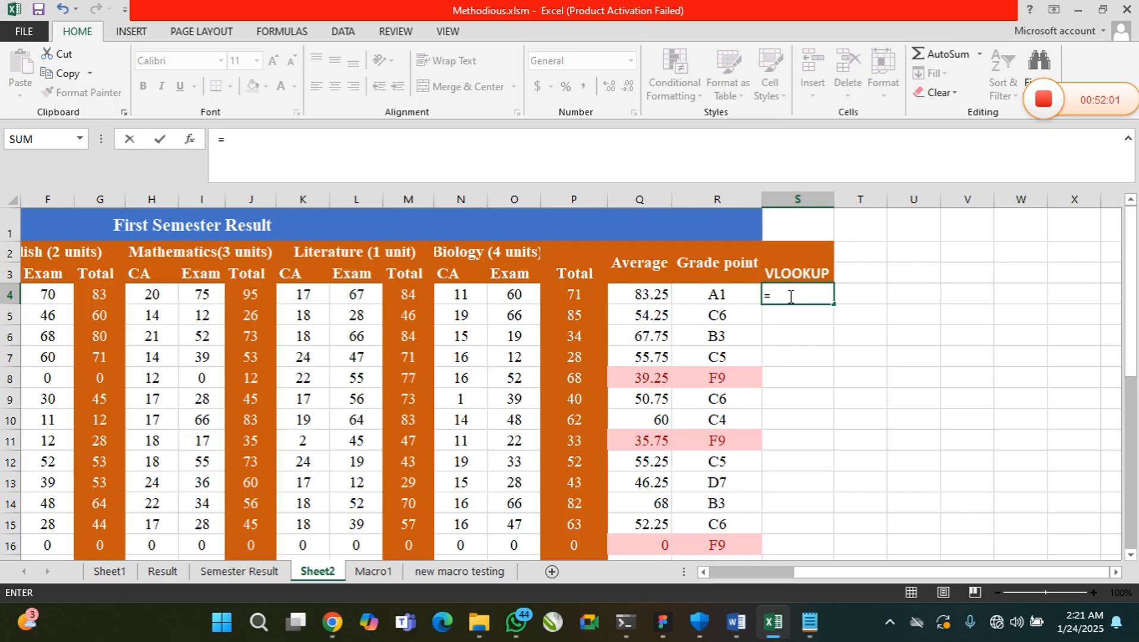
pyautogui.write('V')
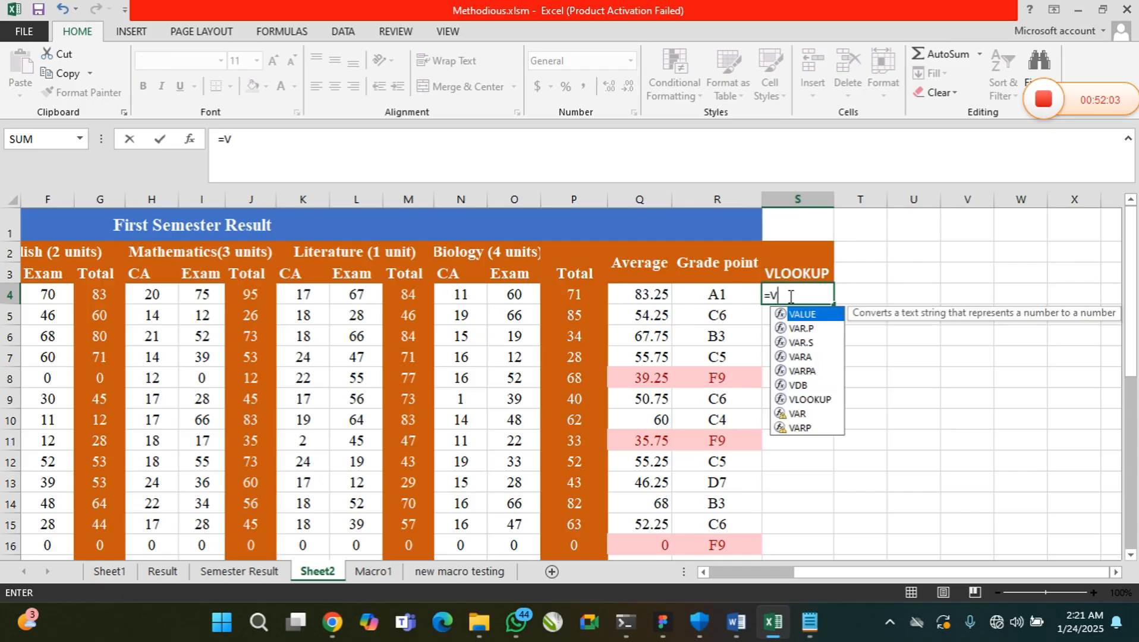
pyautogui.write('LOO')
pyautogui.press('Return')
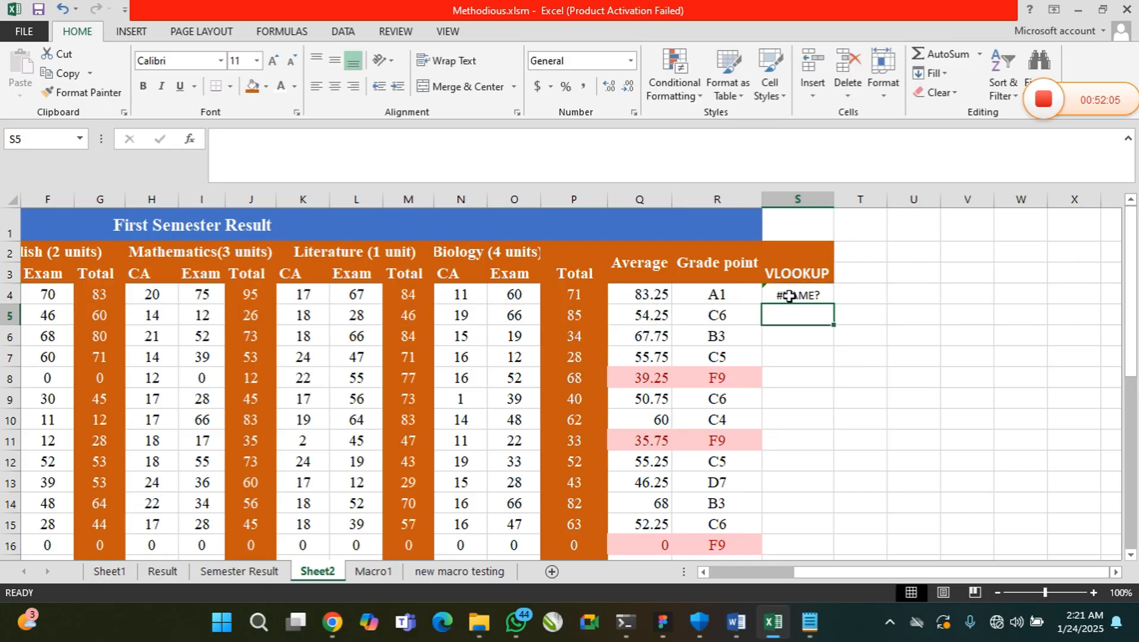
pyautogui.click(788, 296)
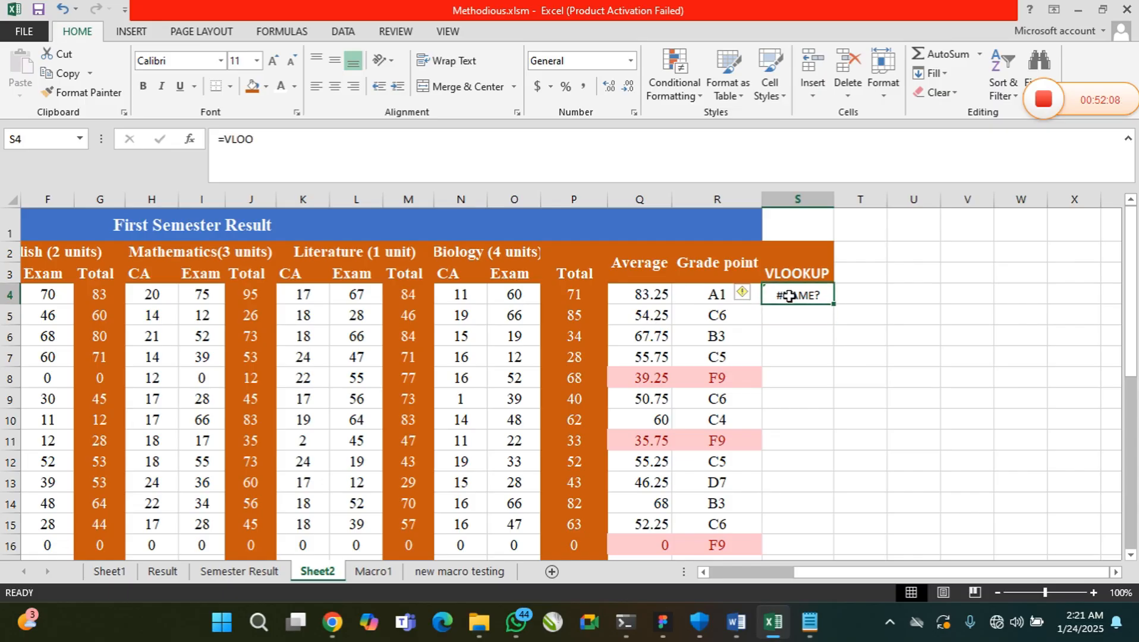
pyautogui.write('K')
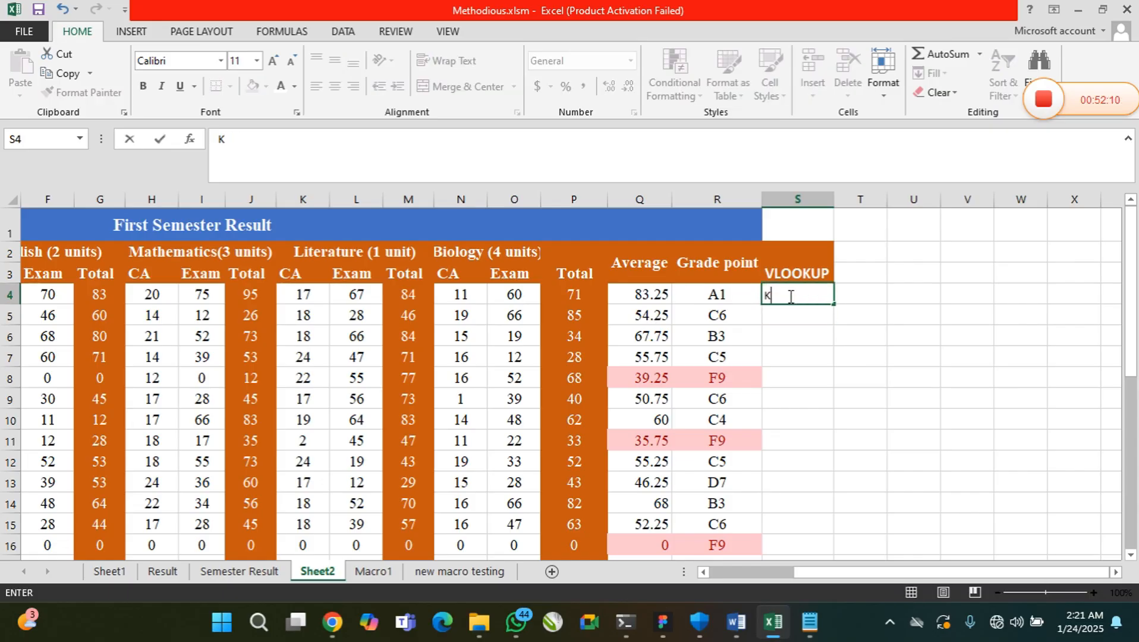
pyautogui.press('BackSpace')
# Start a VLOOKUP formula in S4 with 60 as the lookup value
pyautogui.write('=')
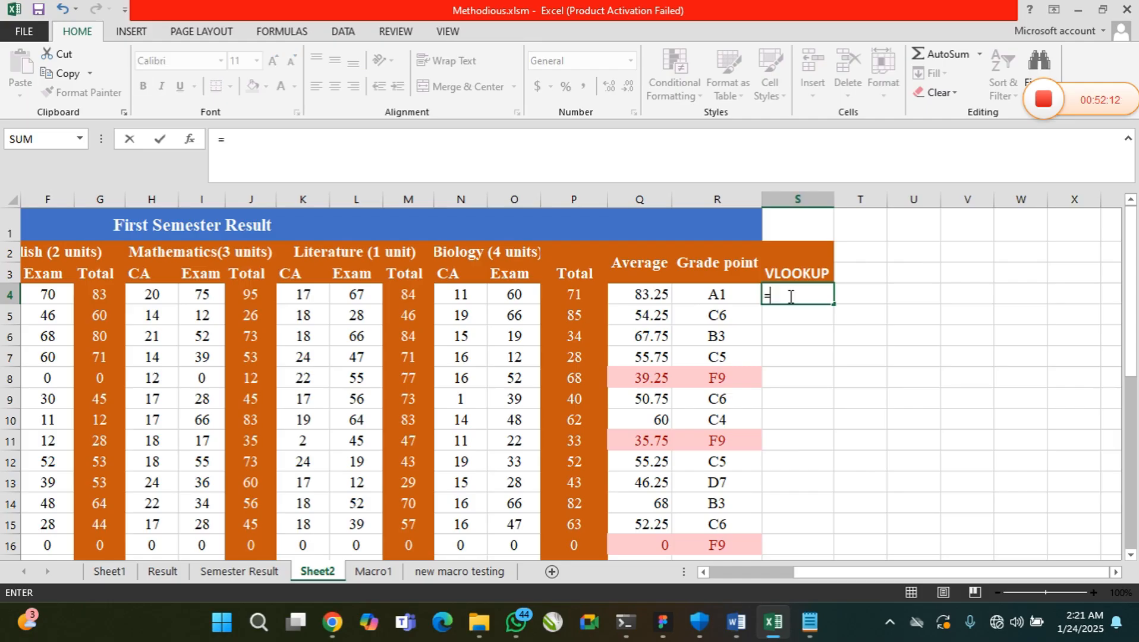
pyautogui.write('VLOO')
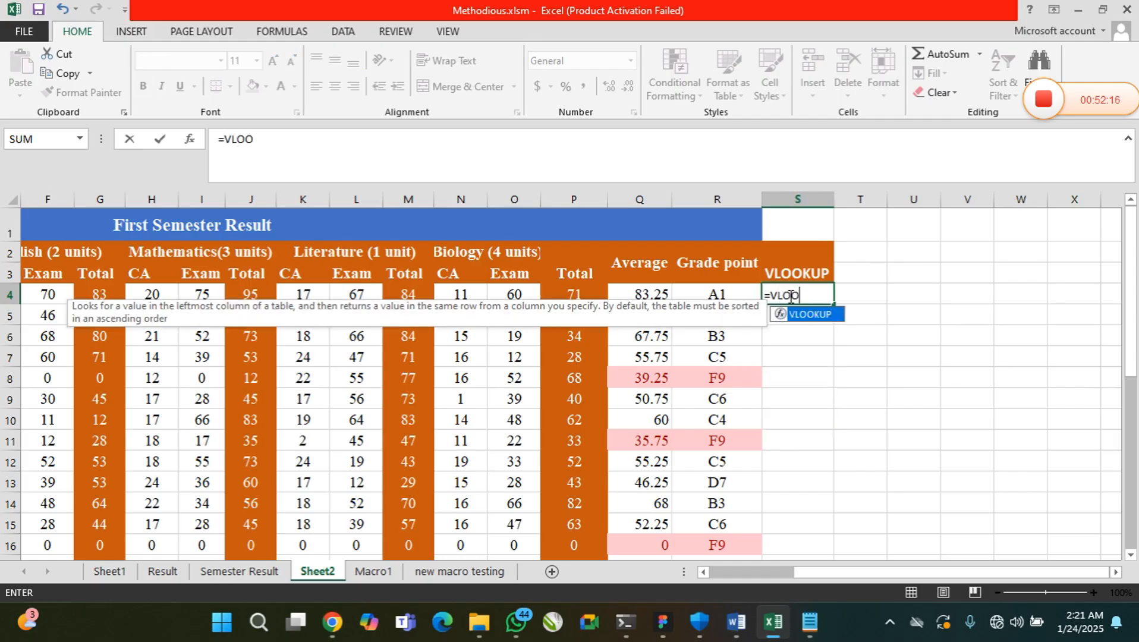
pyautogui.write('KUP(')
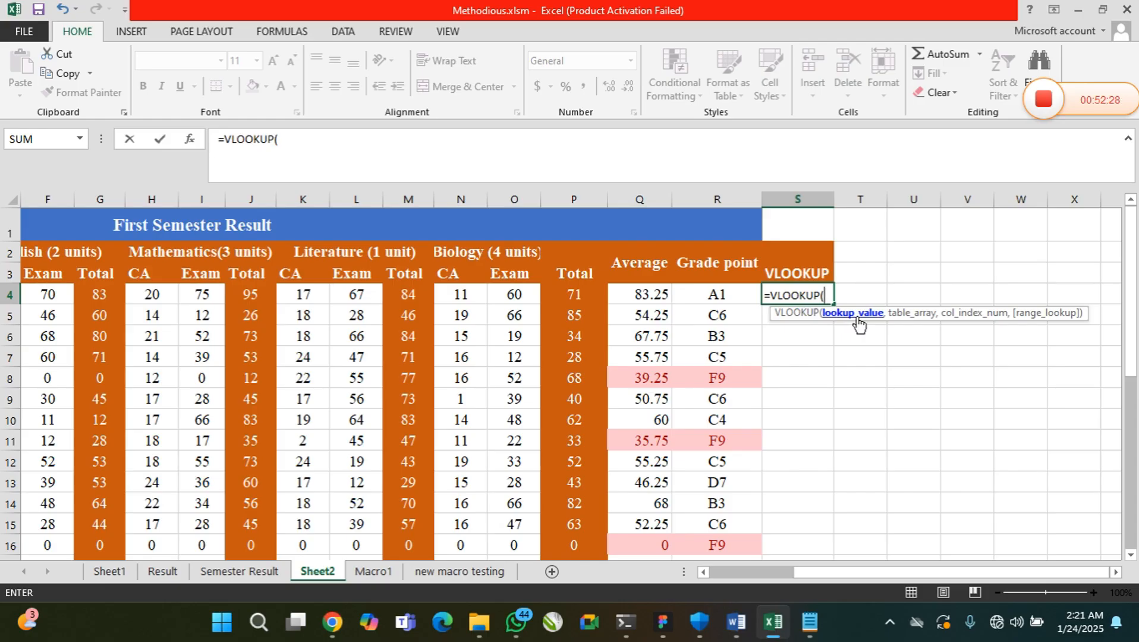
pyautogui.write('60,')
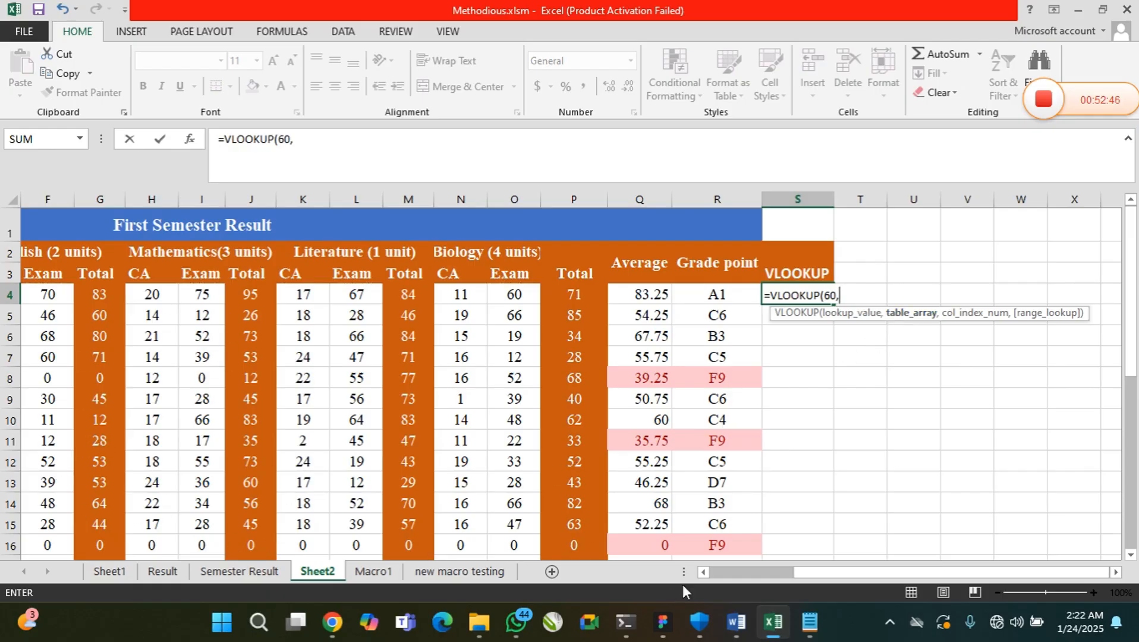
# Enter E4:18 as the table array of the VLOOKUP formula in S4, checking the extent of the score table
pyautogui.click(703, 572)
pyautogui.click(703, 572)
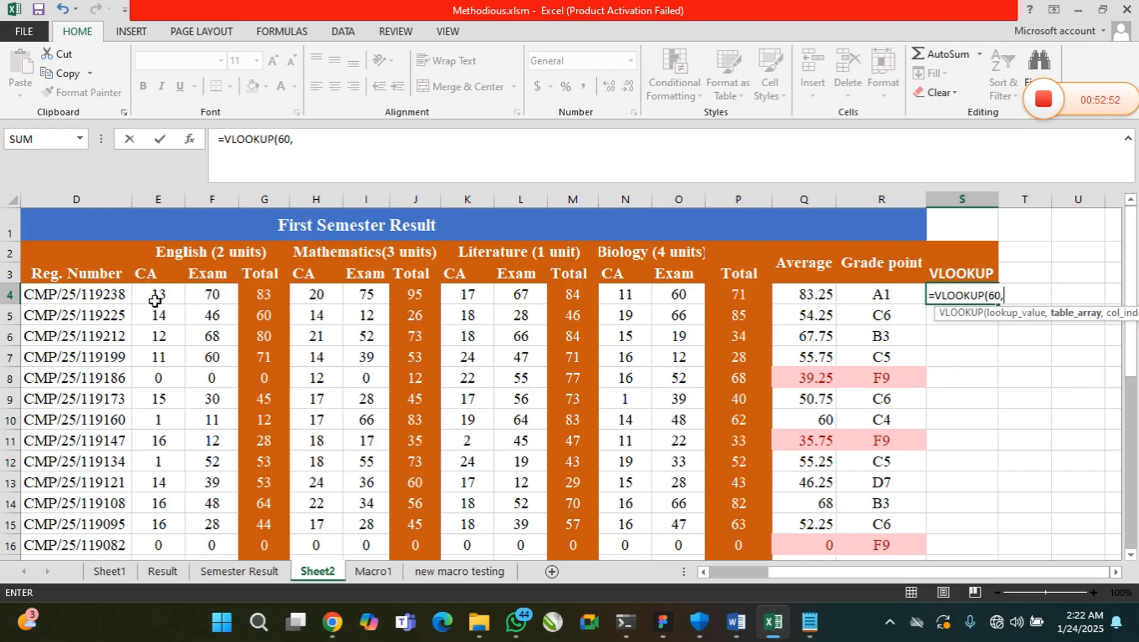
pyautogui.click(1116, 571)
pyautogui.click(1130, 554)
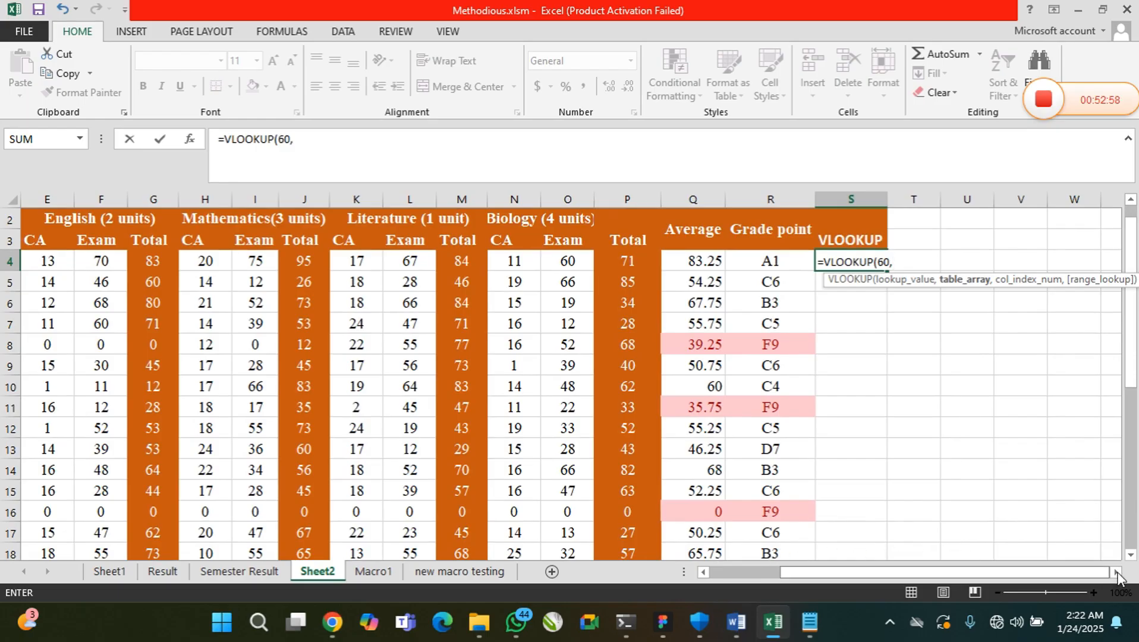
pyautogui.click(1129, 555)
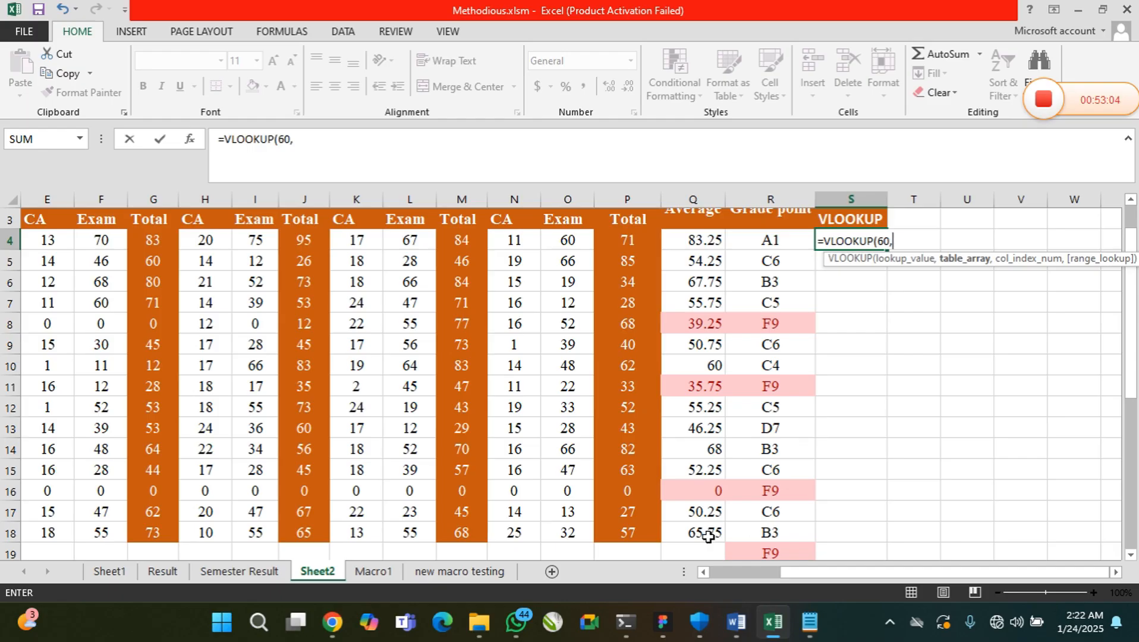
pyautogui.write('E4')
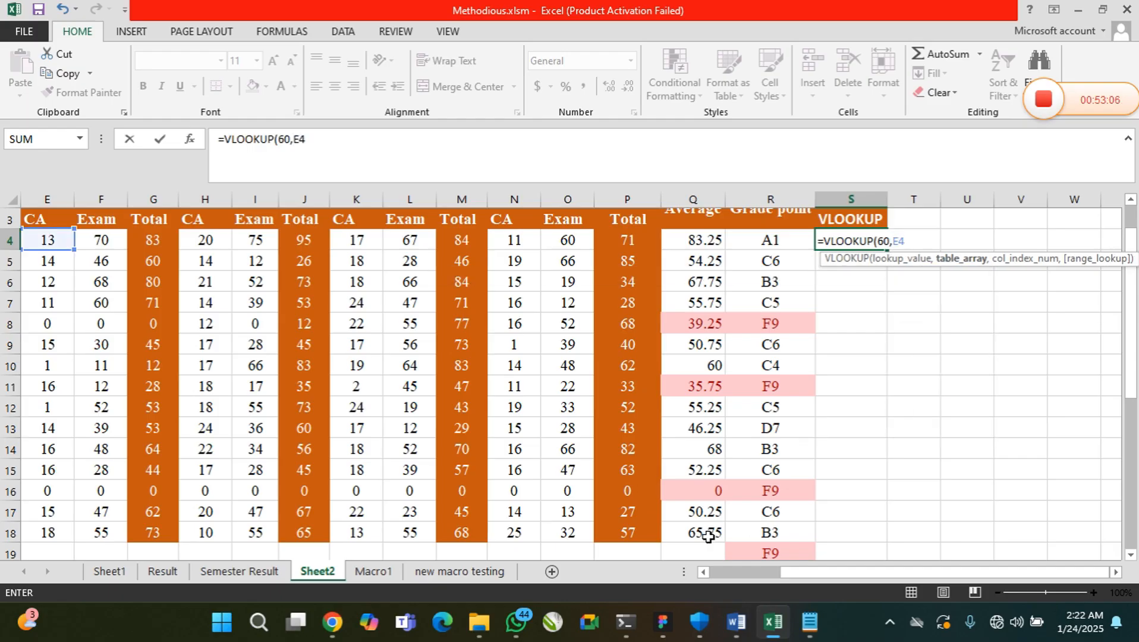
pyautogui.write(':')
pyautogui.write('18,')
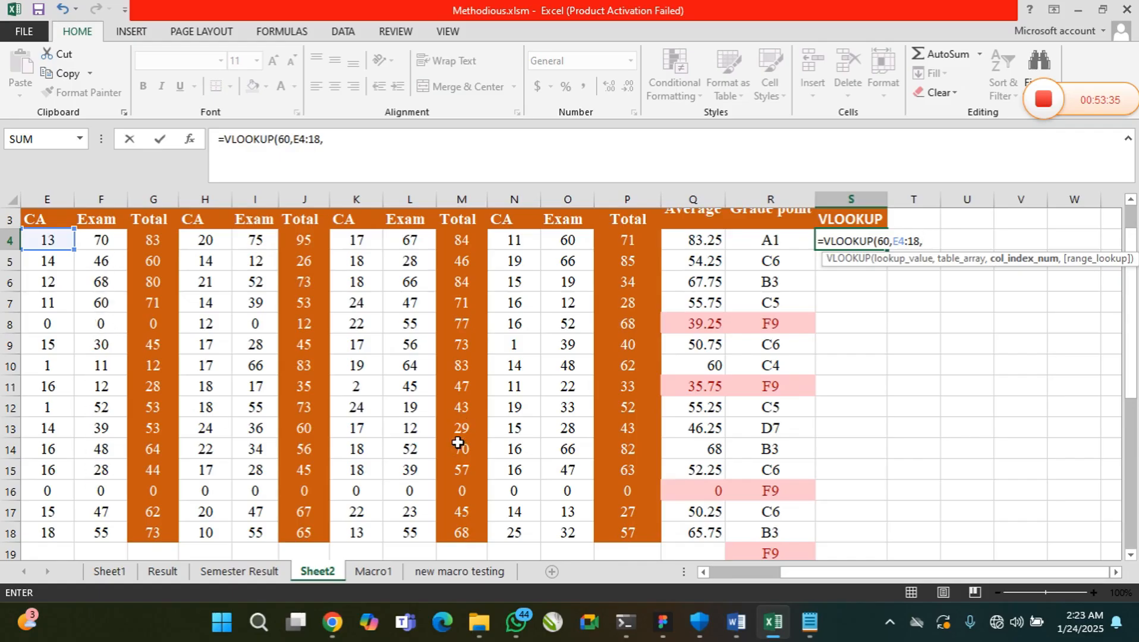
# Add column index 2 and FALSE to the VLOOKUP formula and try to commit =VLOOKUP(60,E4:18,2, FALSE) in S4
pyautogui.write('2')
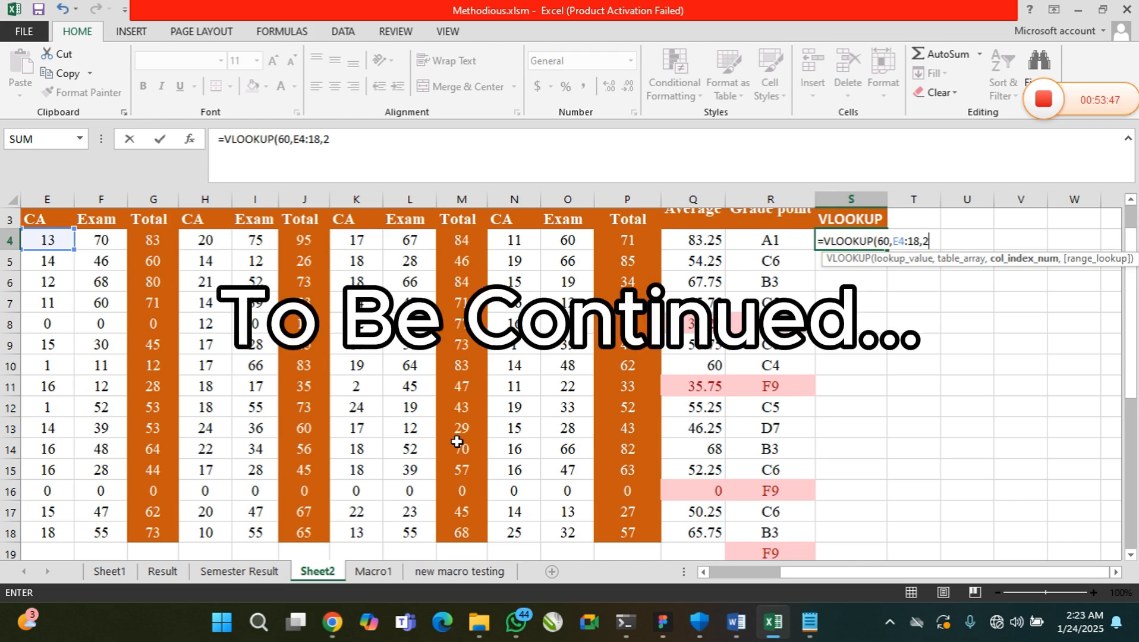
pyautogui.write(',')
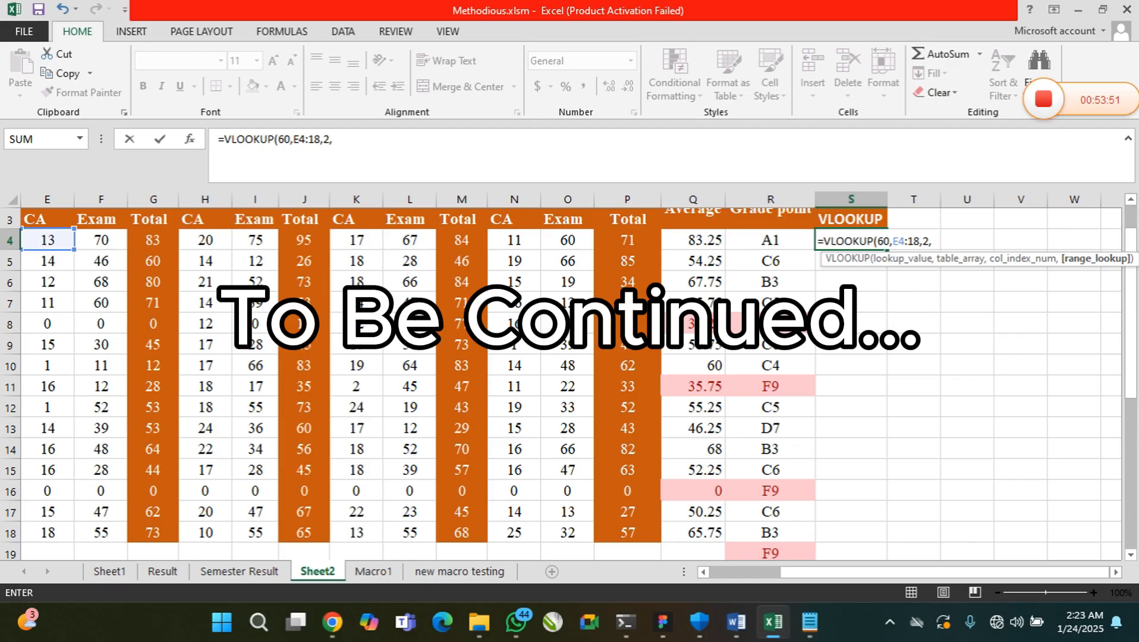
pyautogui.write(' FALSE')
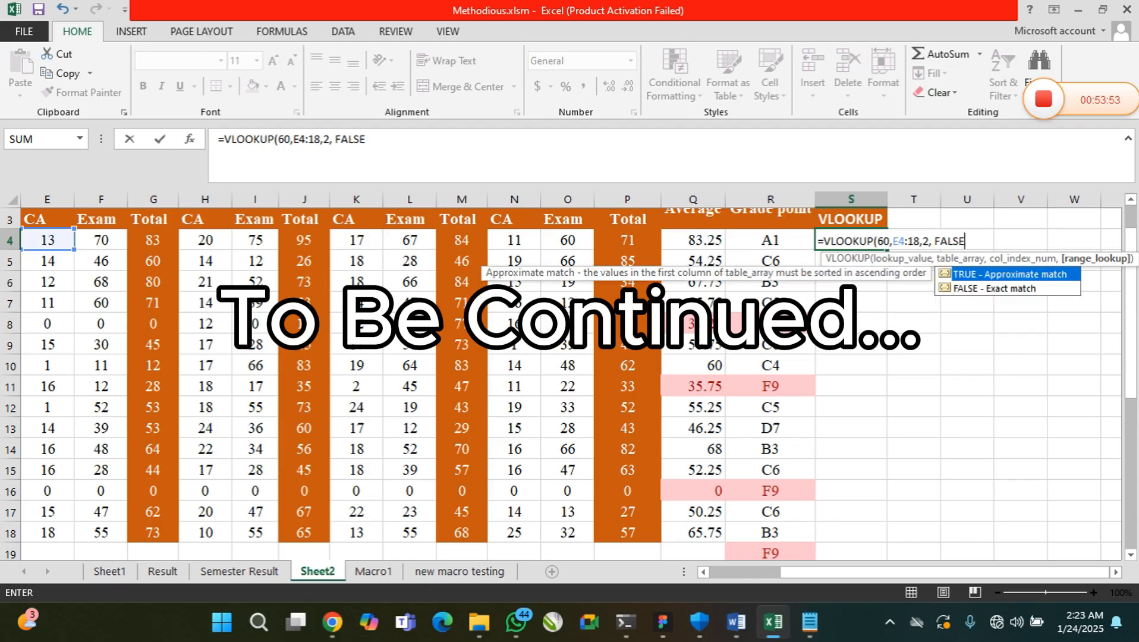
pyautogui.write(')')
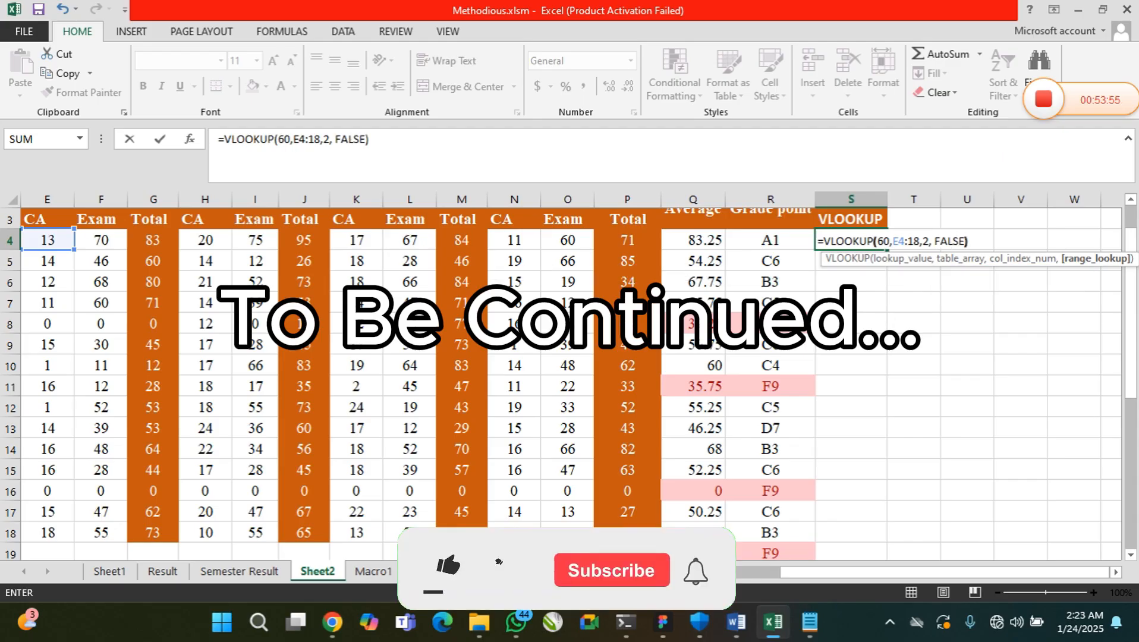
pyautogui.press('Return')
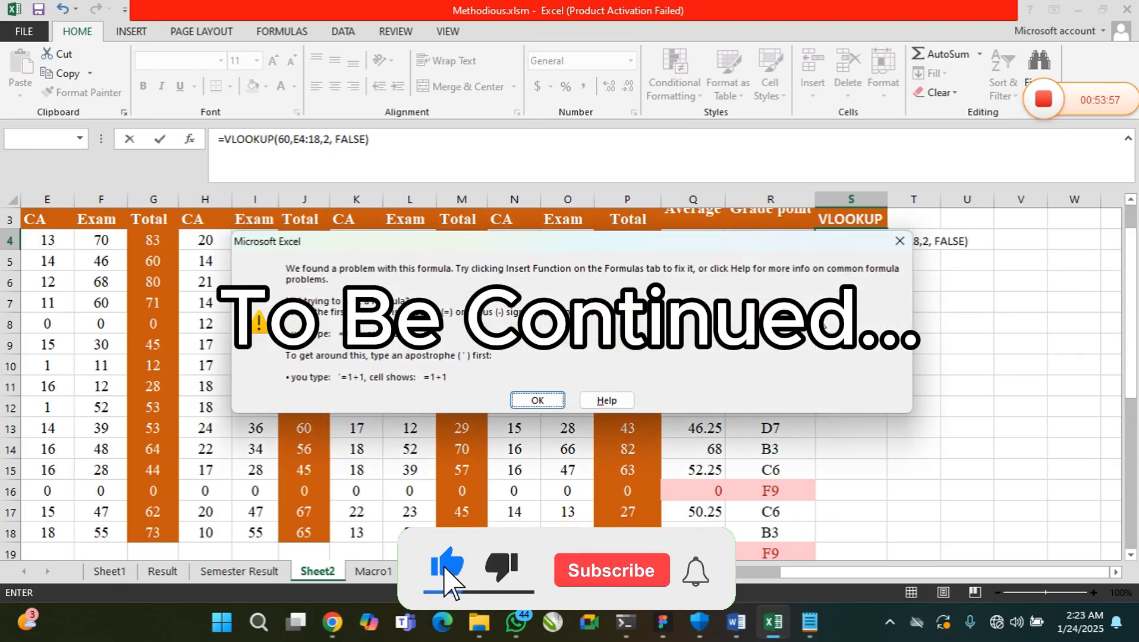
pyautogui.click(514, 398)
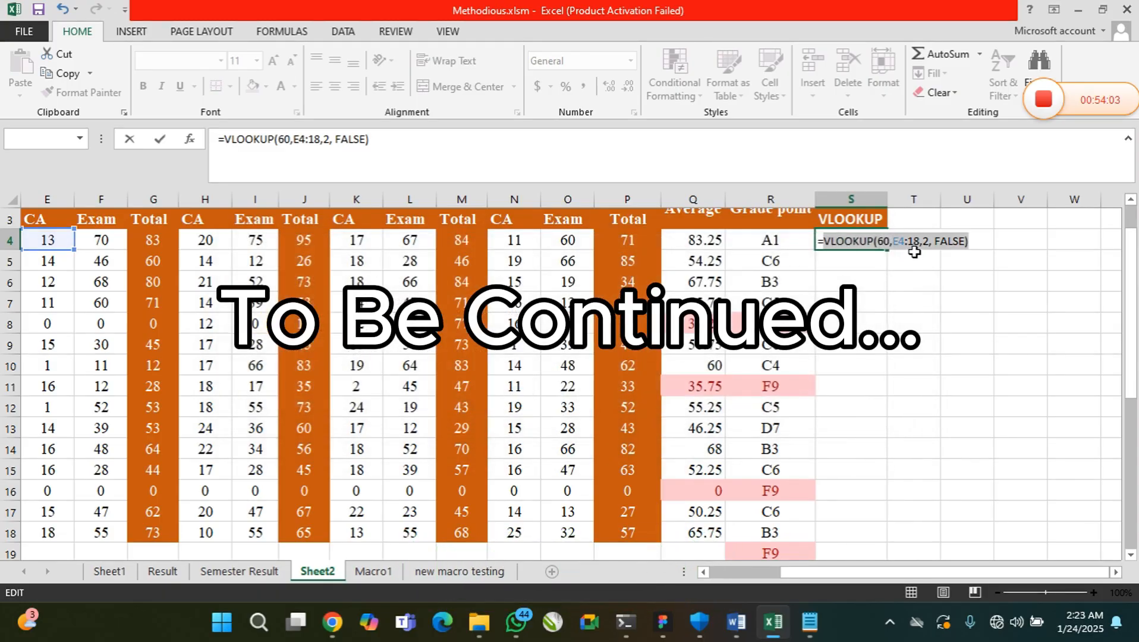